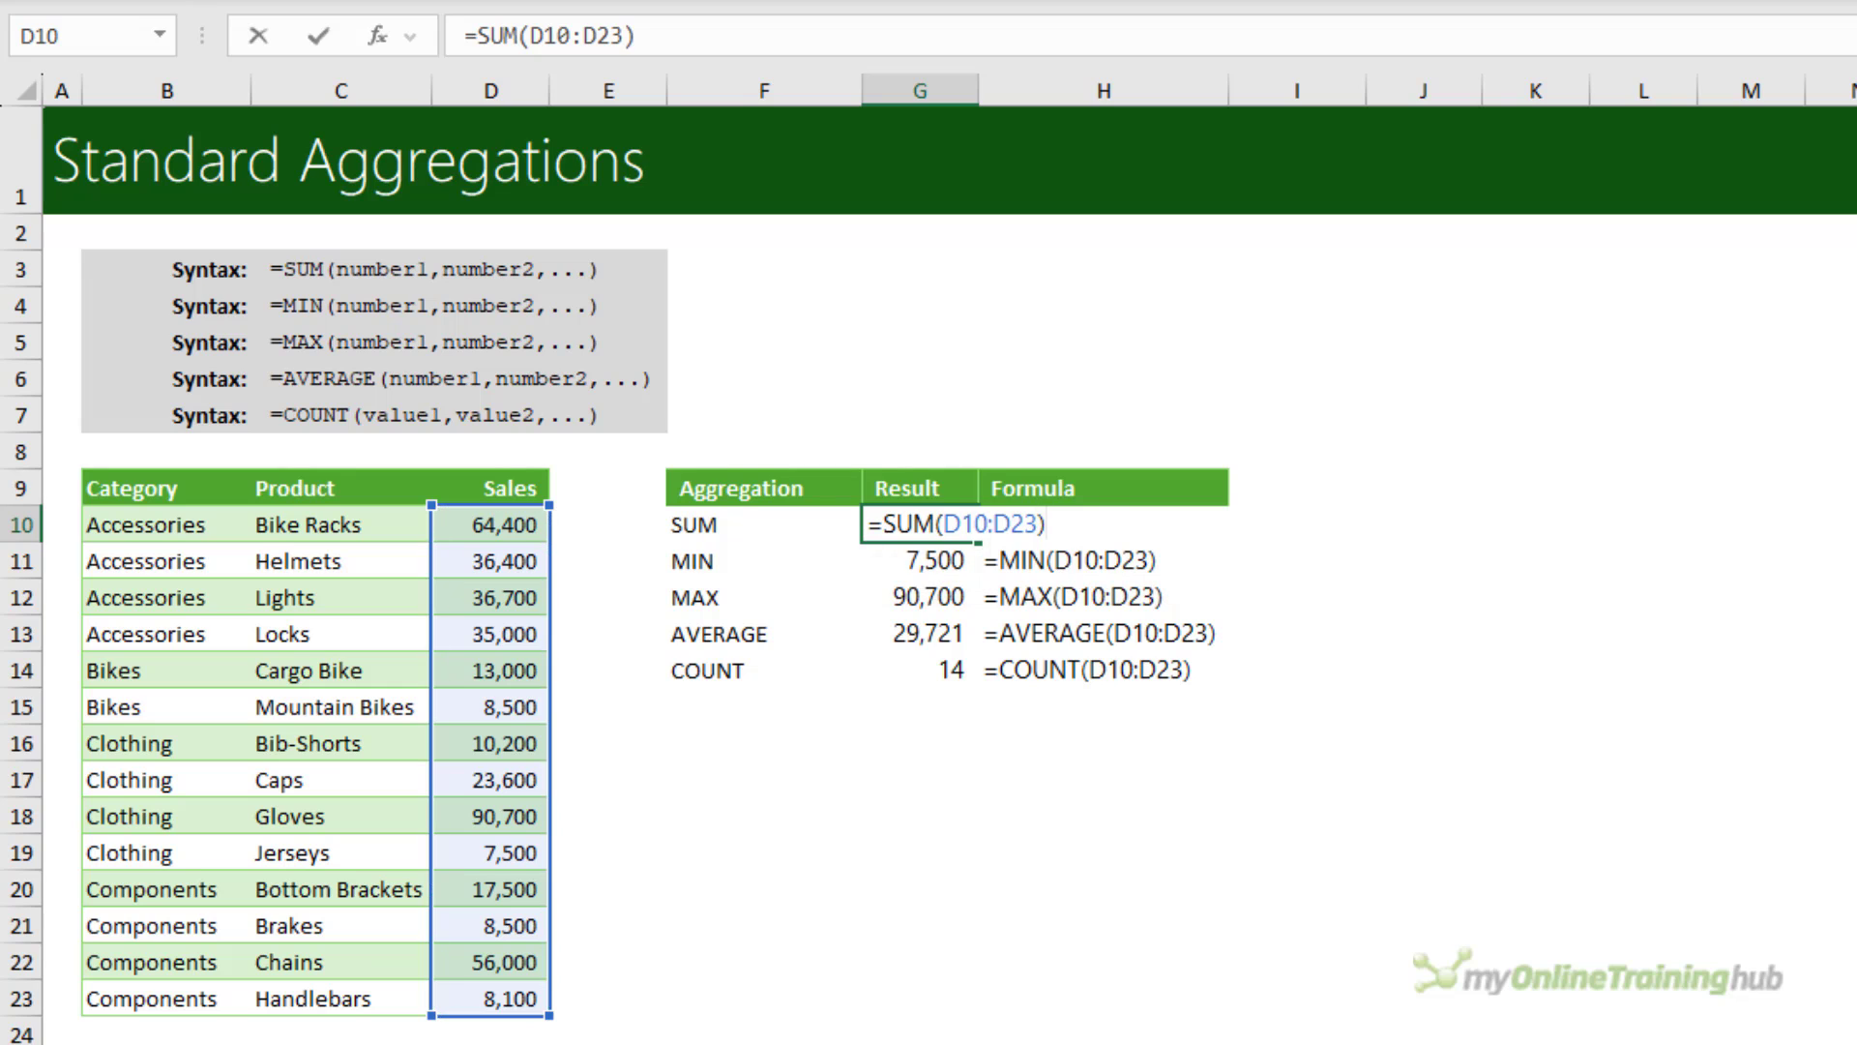
# Close the SUM formula in G10 and review the MAX, AVERAGE and COUNT formulas in the Result column.
pyautogui.press('Return')
pyautogui.click(919, 597)
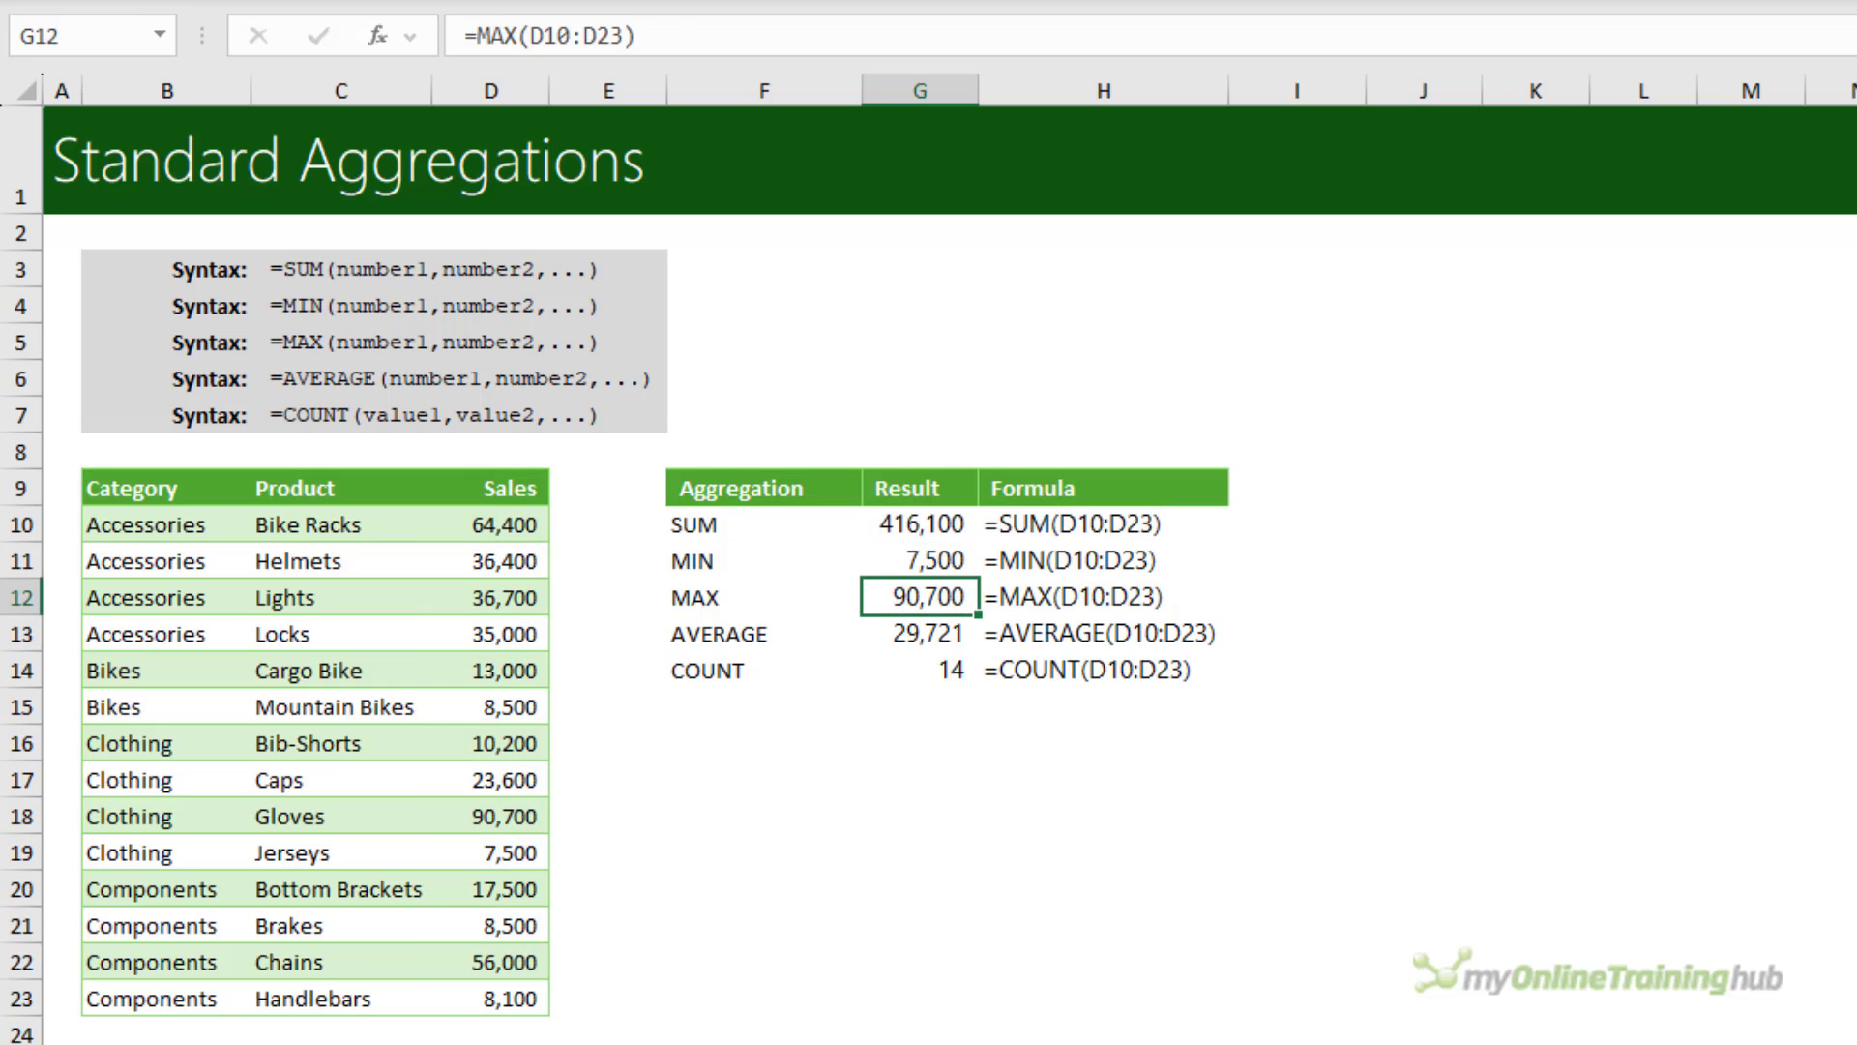
pyautogui.click(919, 634)
pyautogui.click(919, 670)
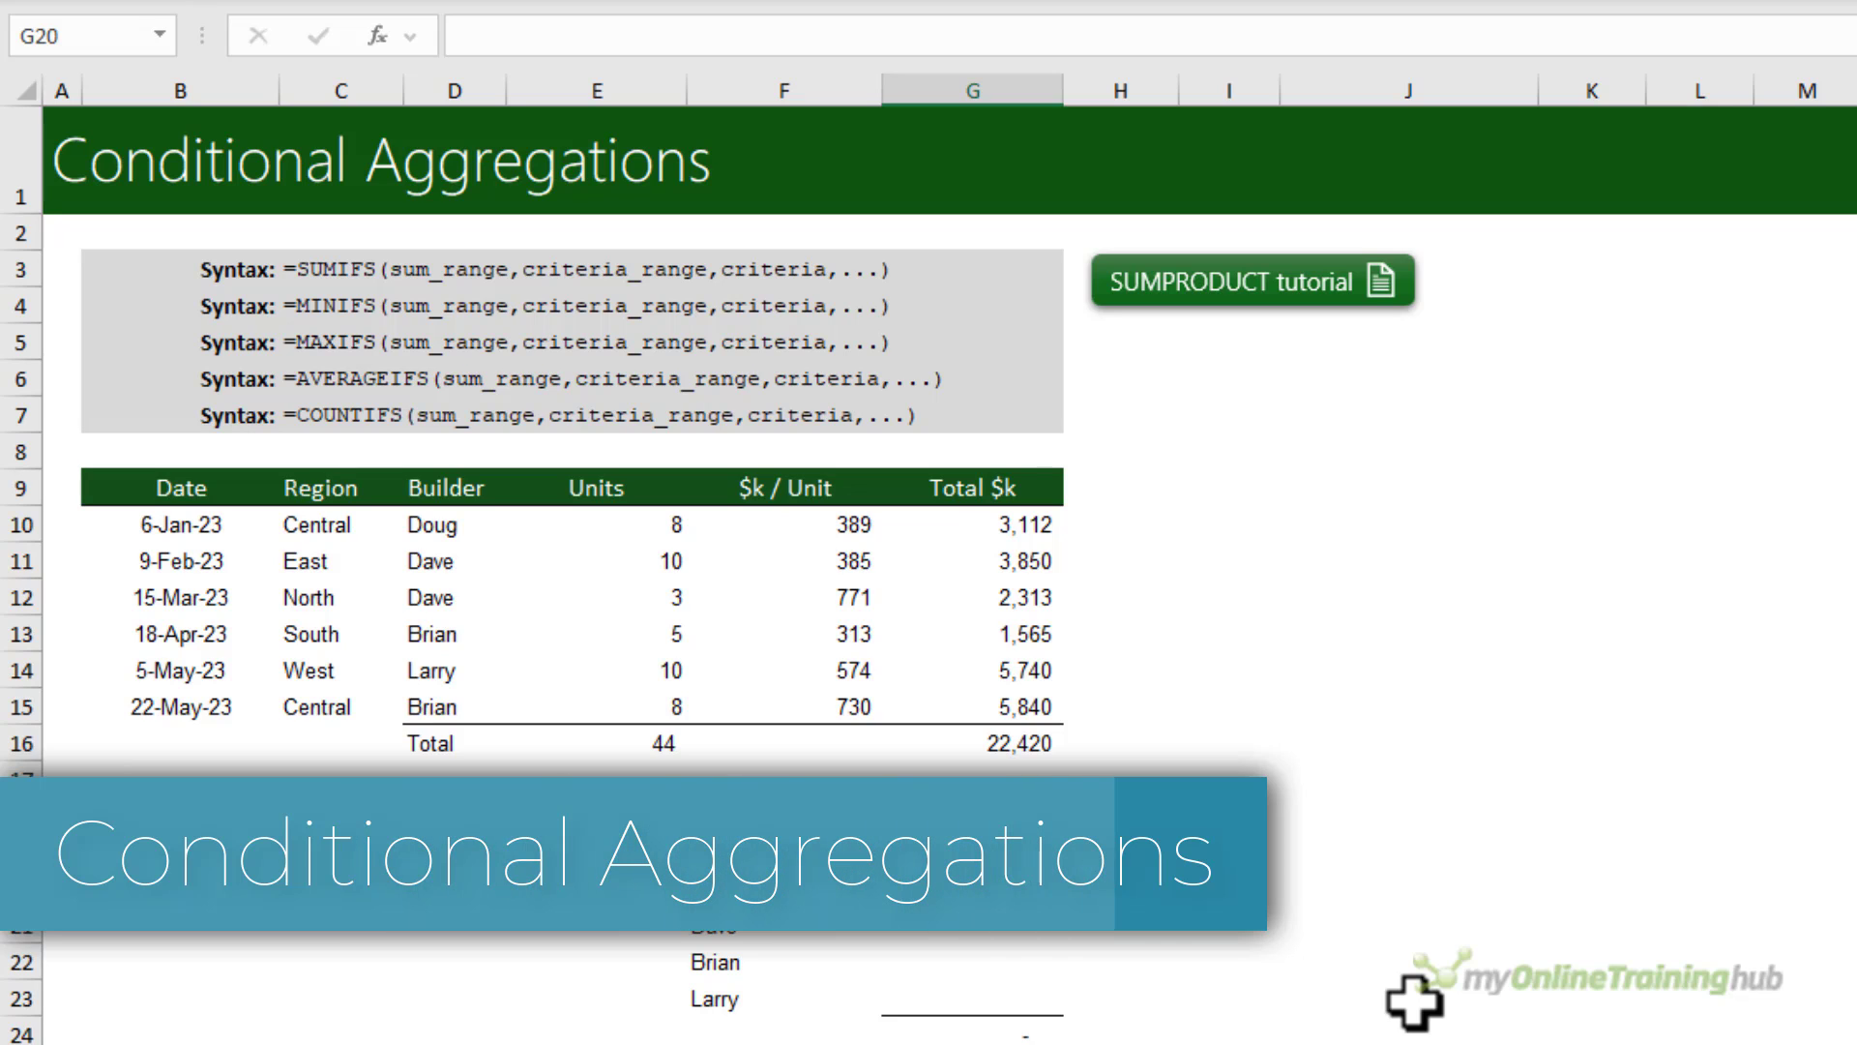
# Start a SUMIFS formula in G20 with the Total $k values $G$10:$G$15 as the absolute sum range.
pyautogui.write('=sumifs')
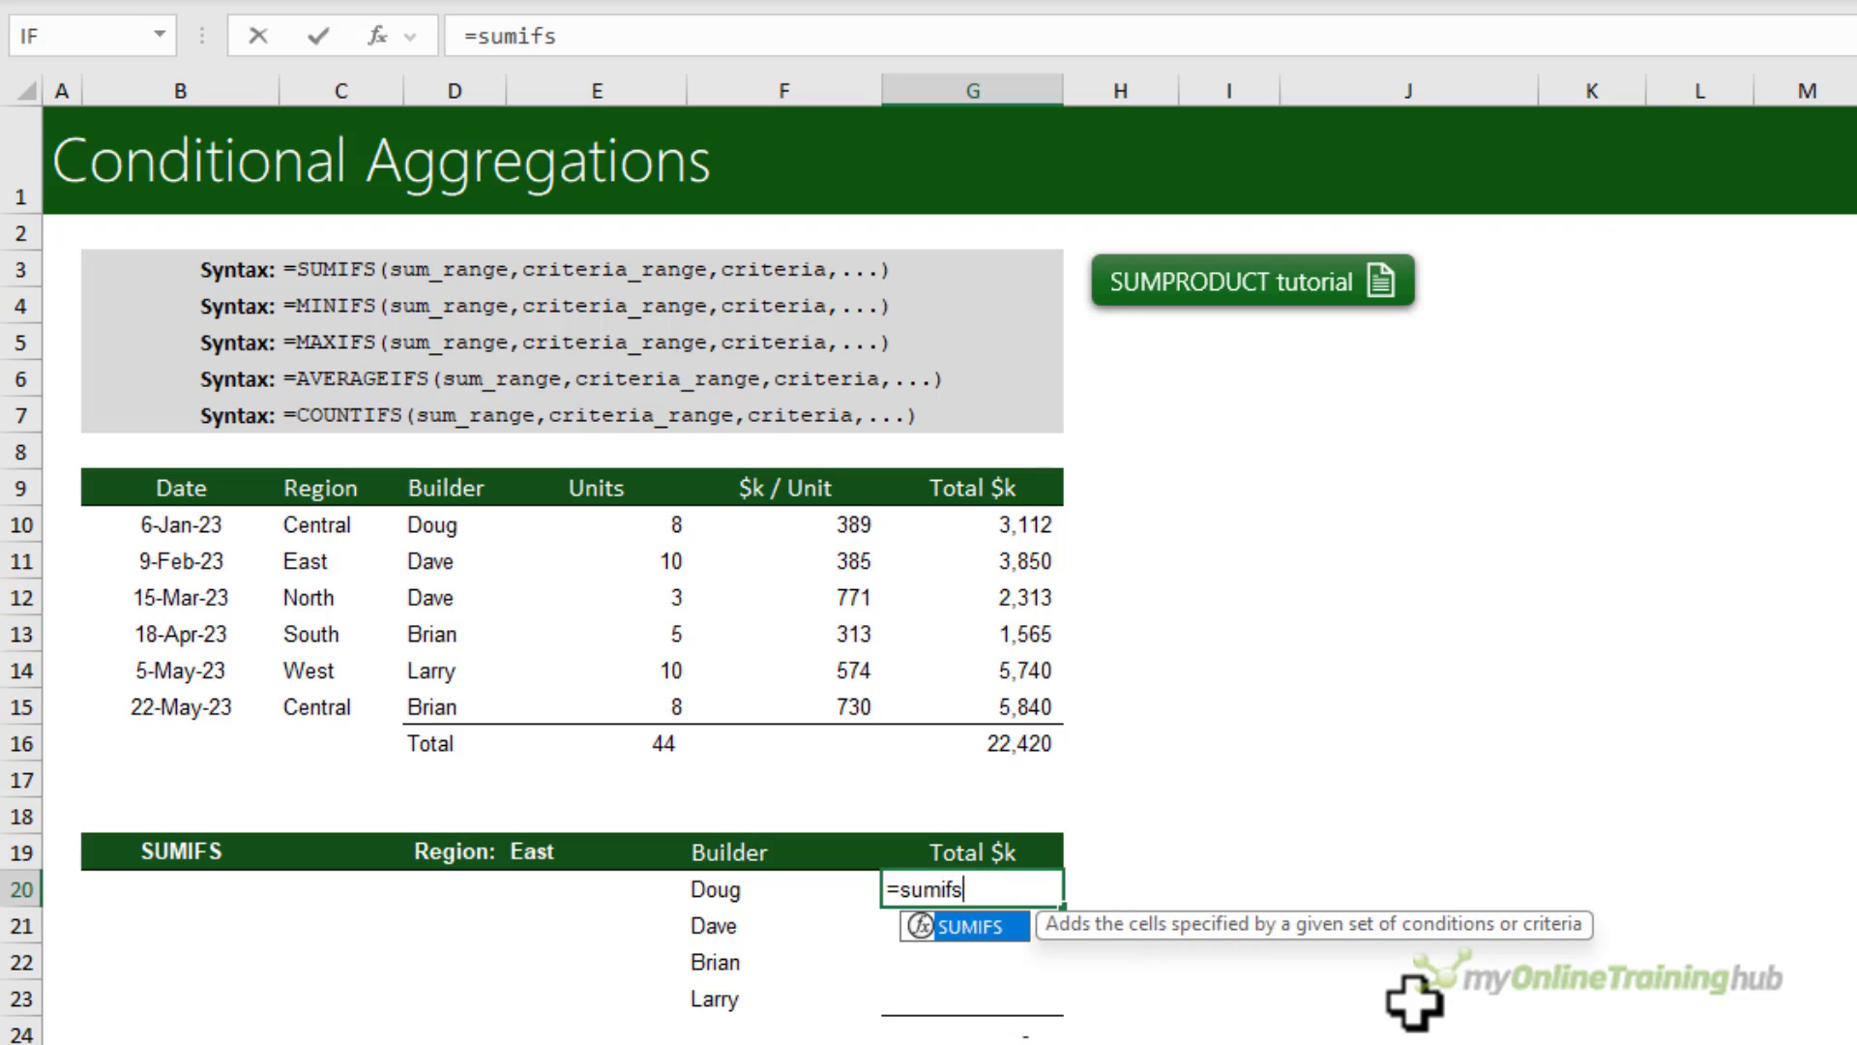
pyautogui.press('Tab')
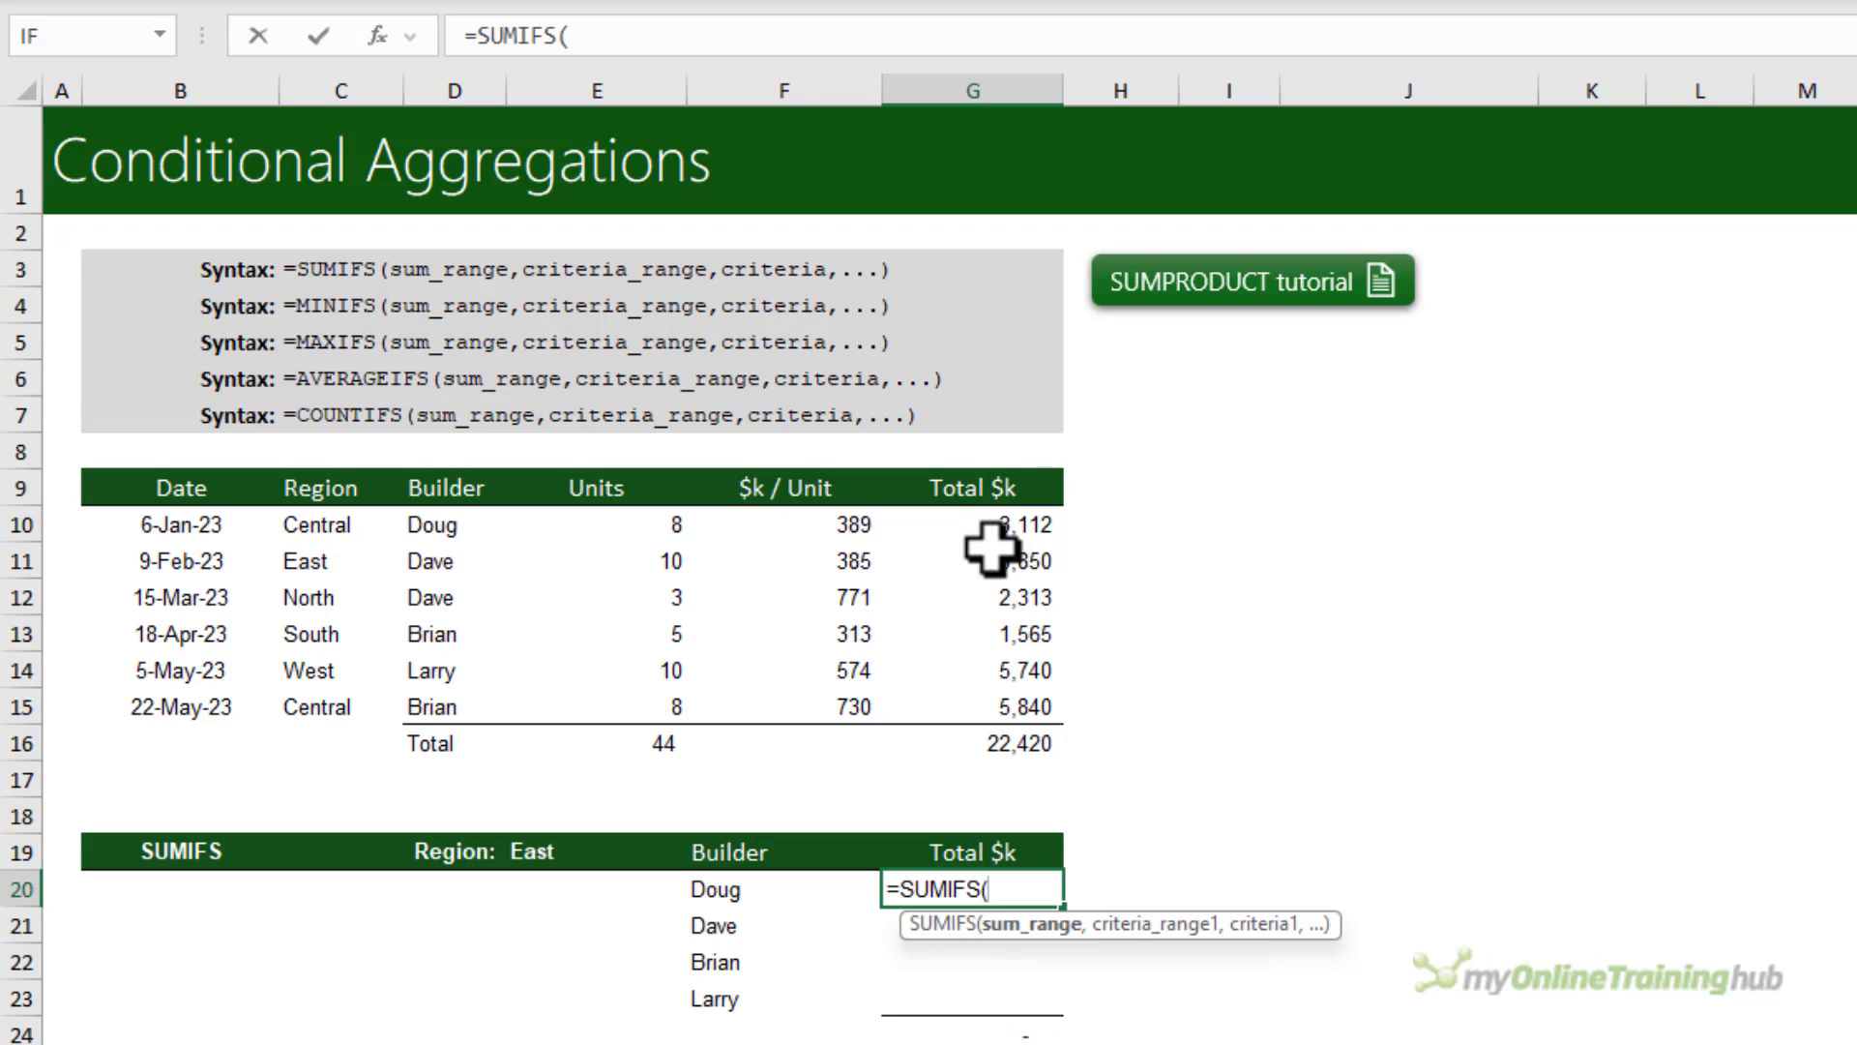
pyautogui.moveTo(983, 527); pyautogui.dragTo(983, 712)
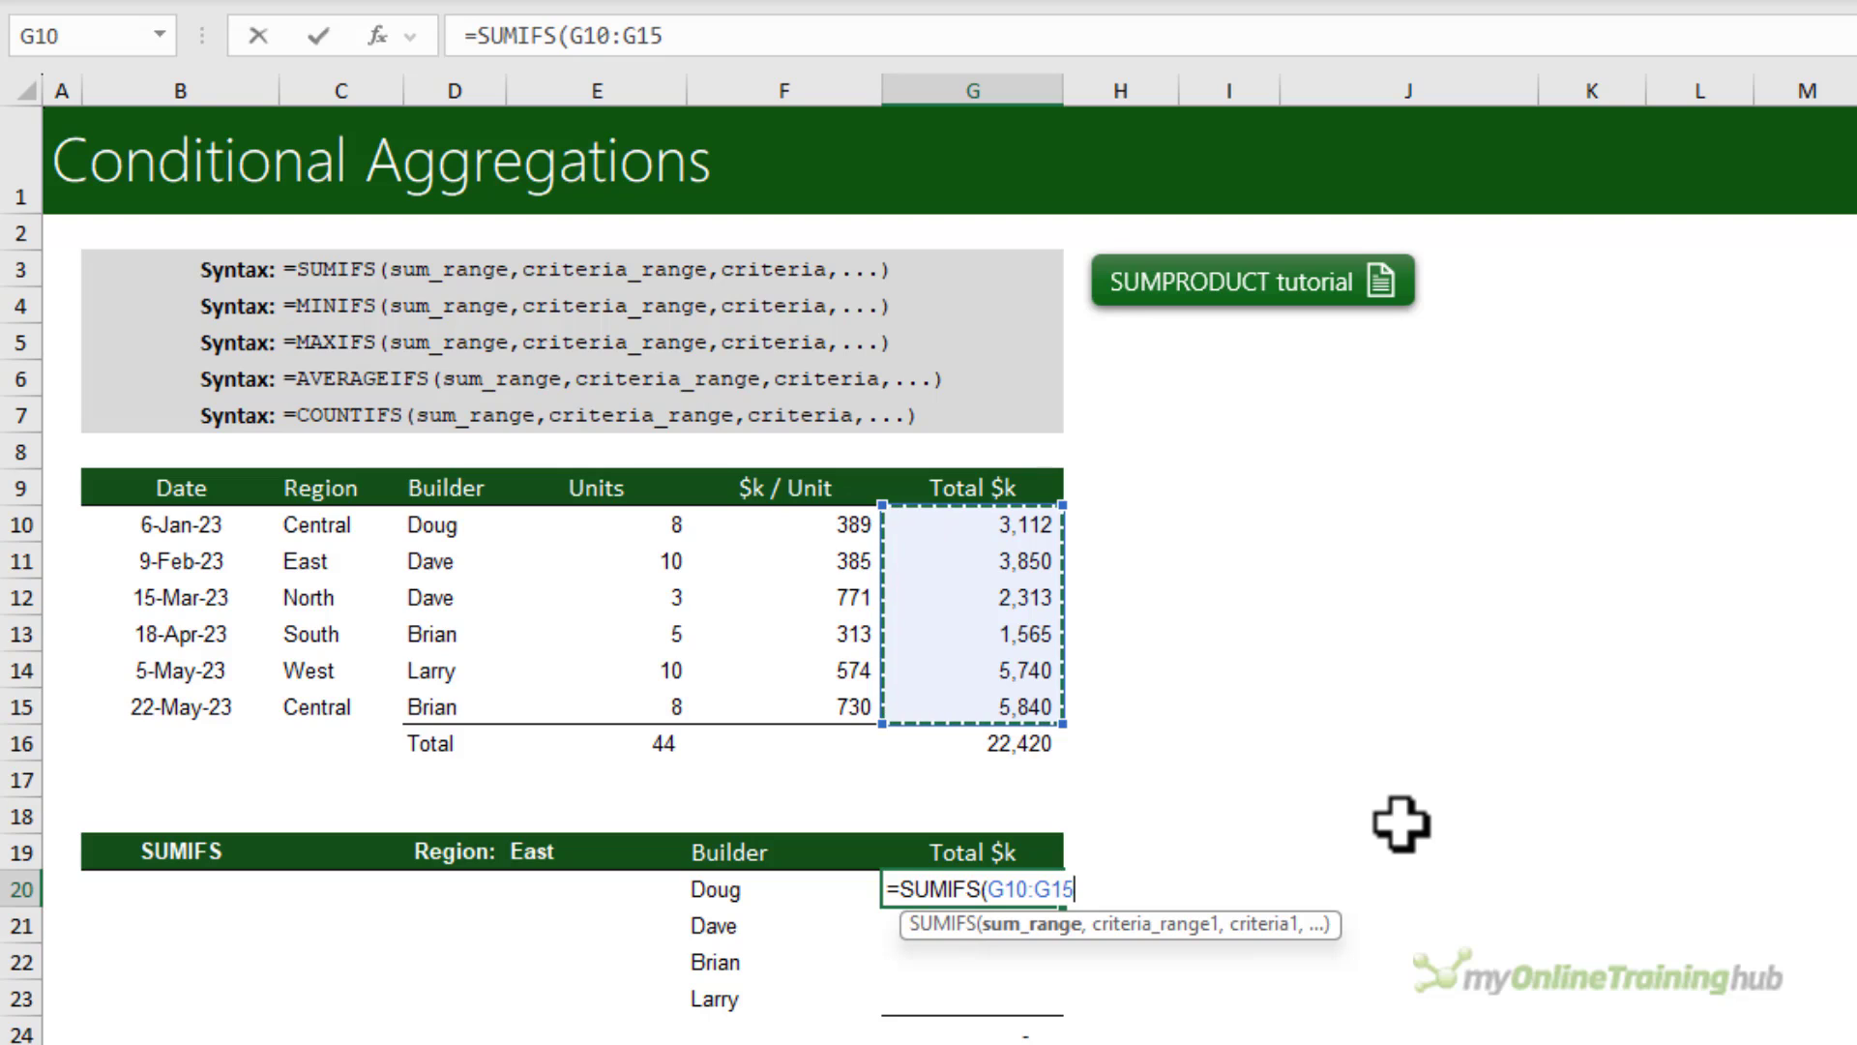
pyautogui.press('F4')
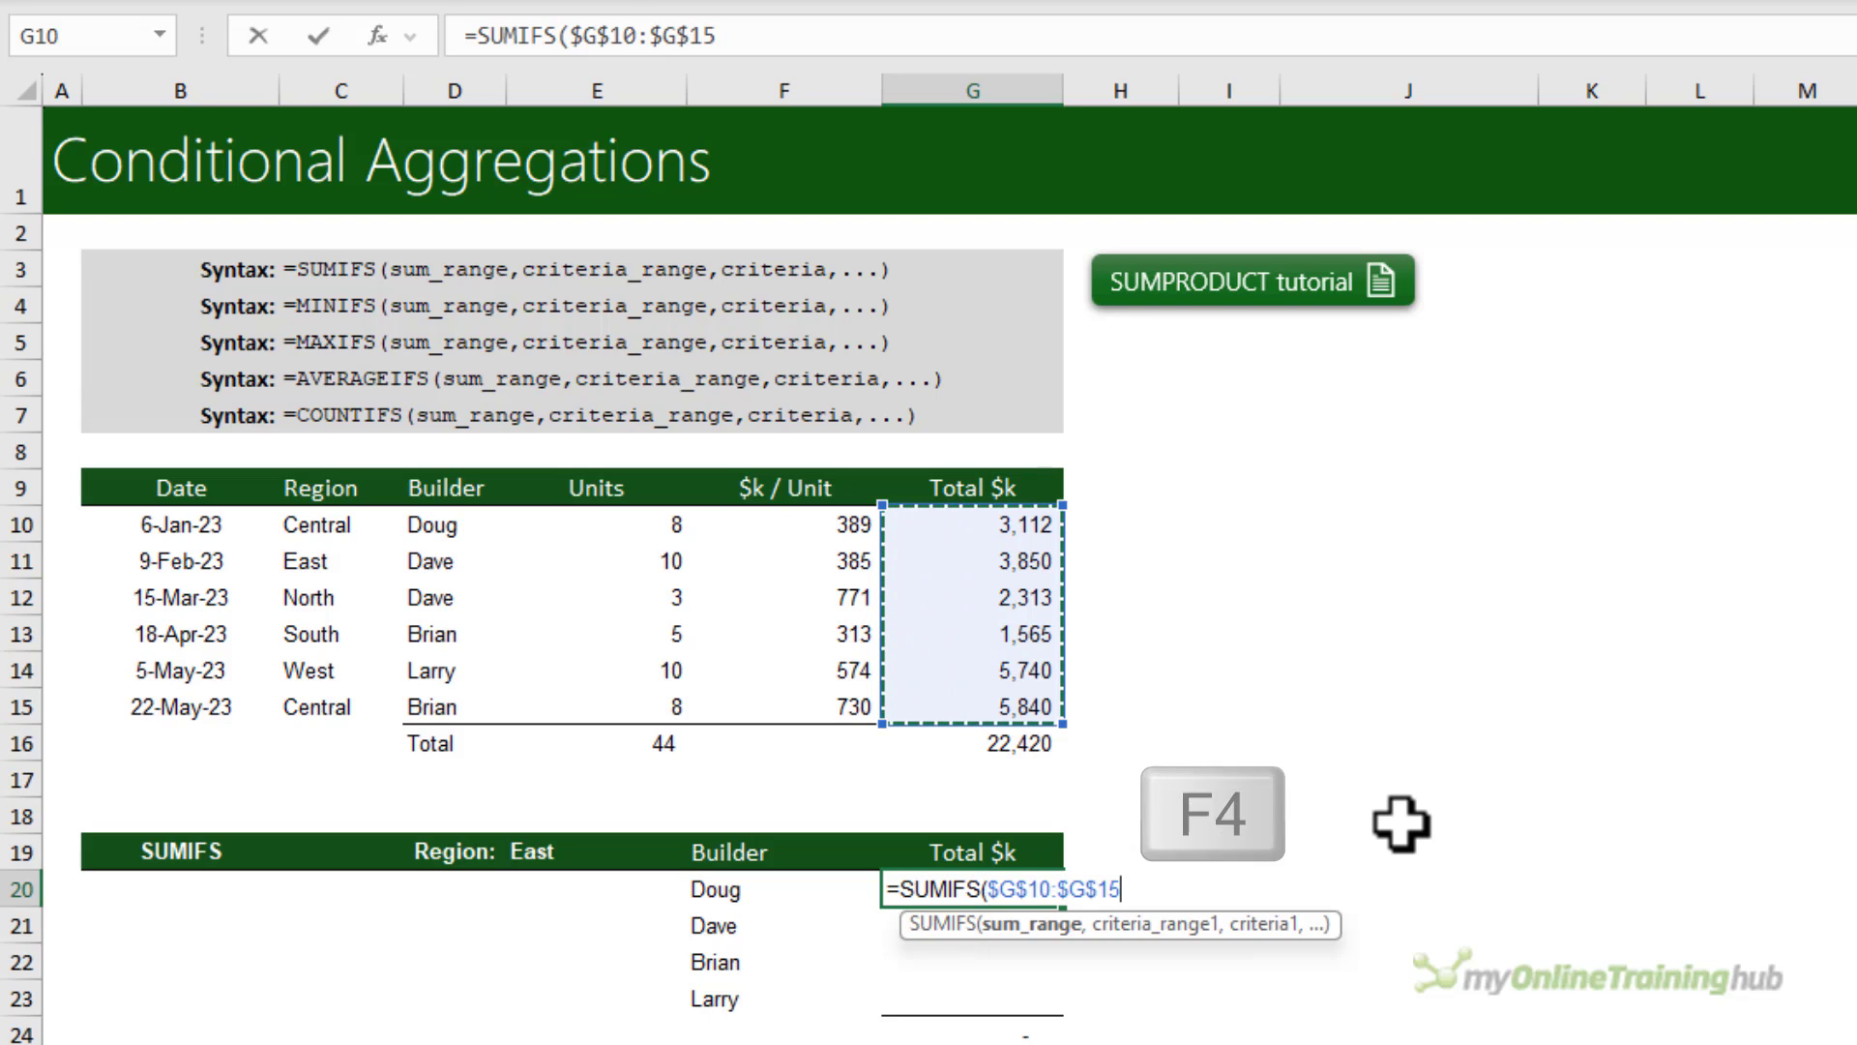
pyautogui.write(',')
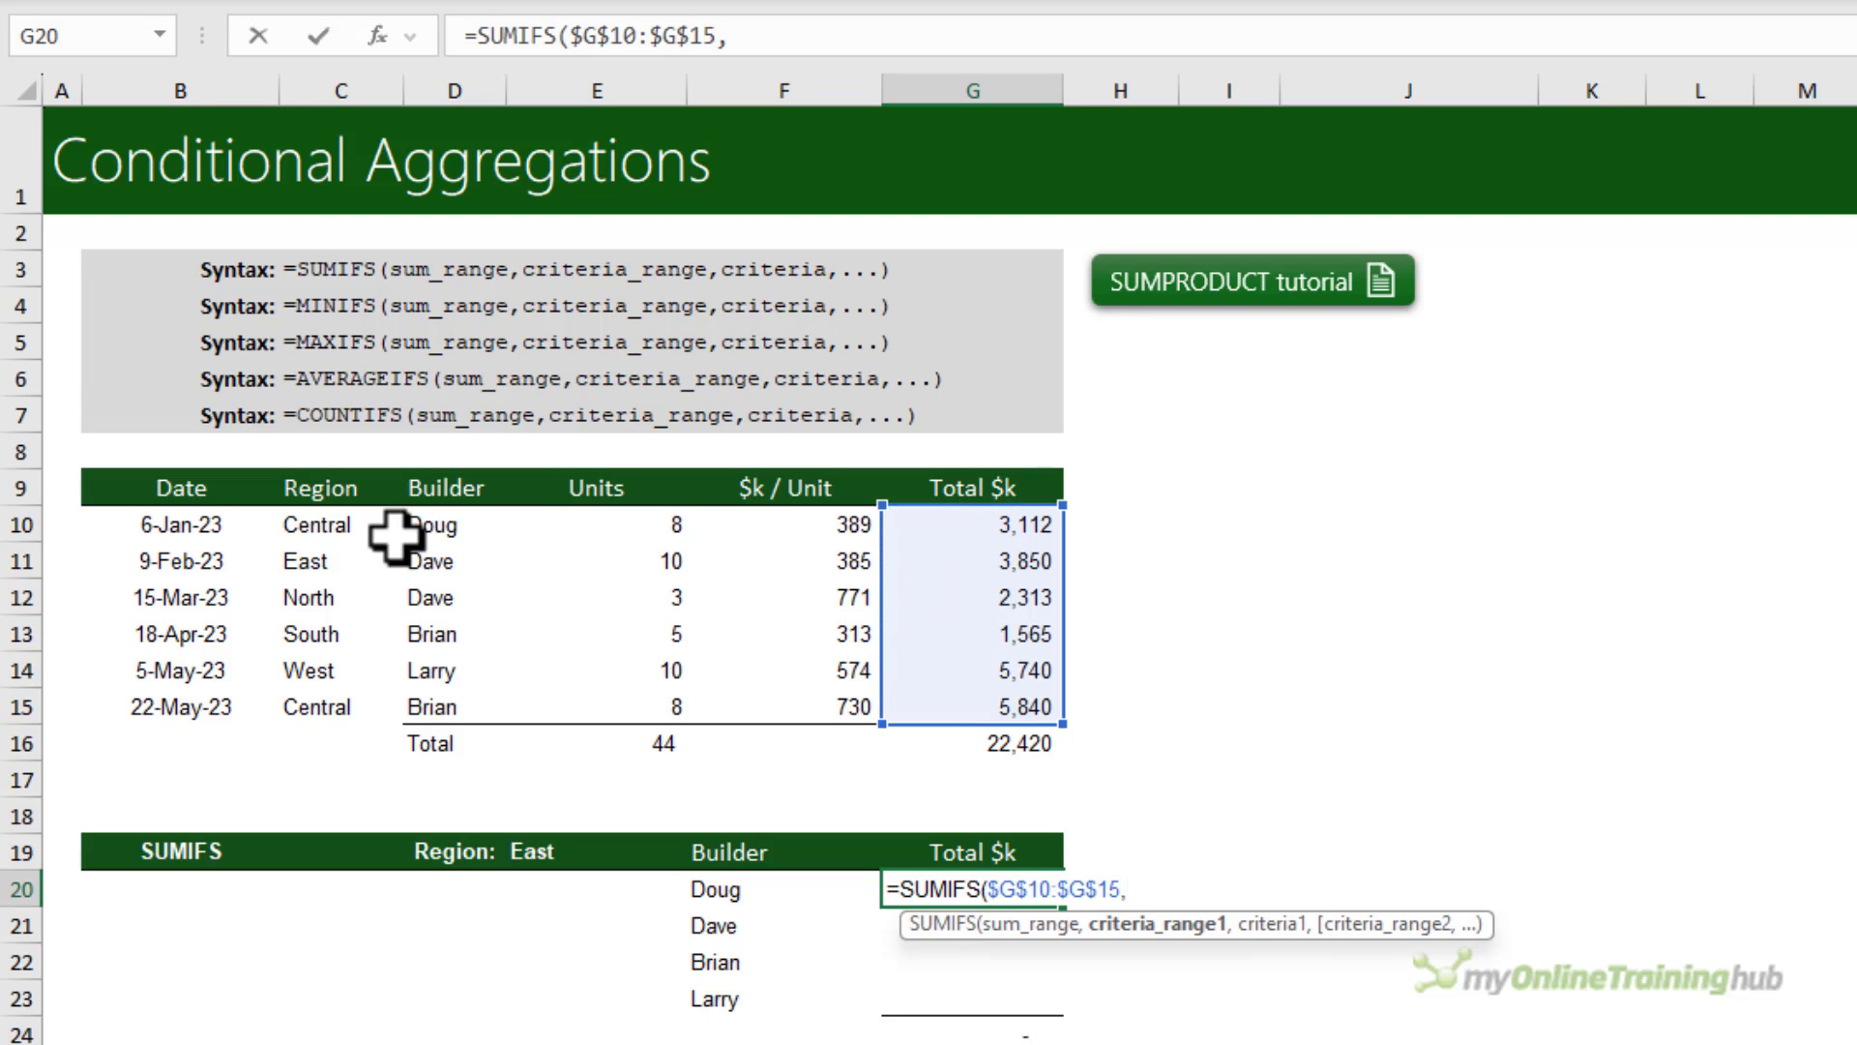
# Add the first SUMIFS condition, matching the Region range $C$10:$C$15 against the selected region in $E$19.
pyautogui.moveTo(368, 529); pyautogui.dragTo(334, 694)
pyautogui.press('F4')
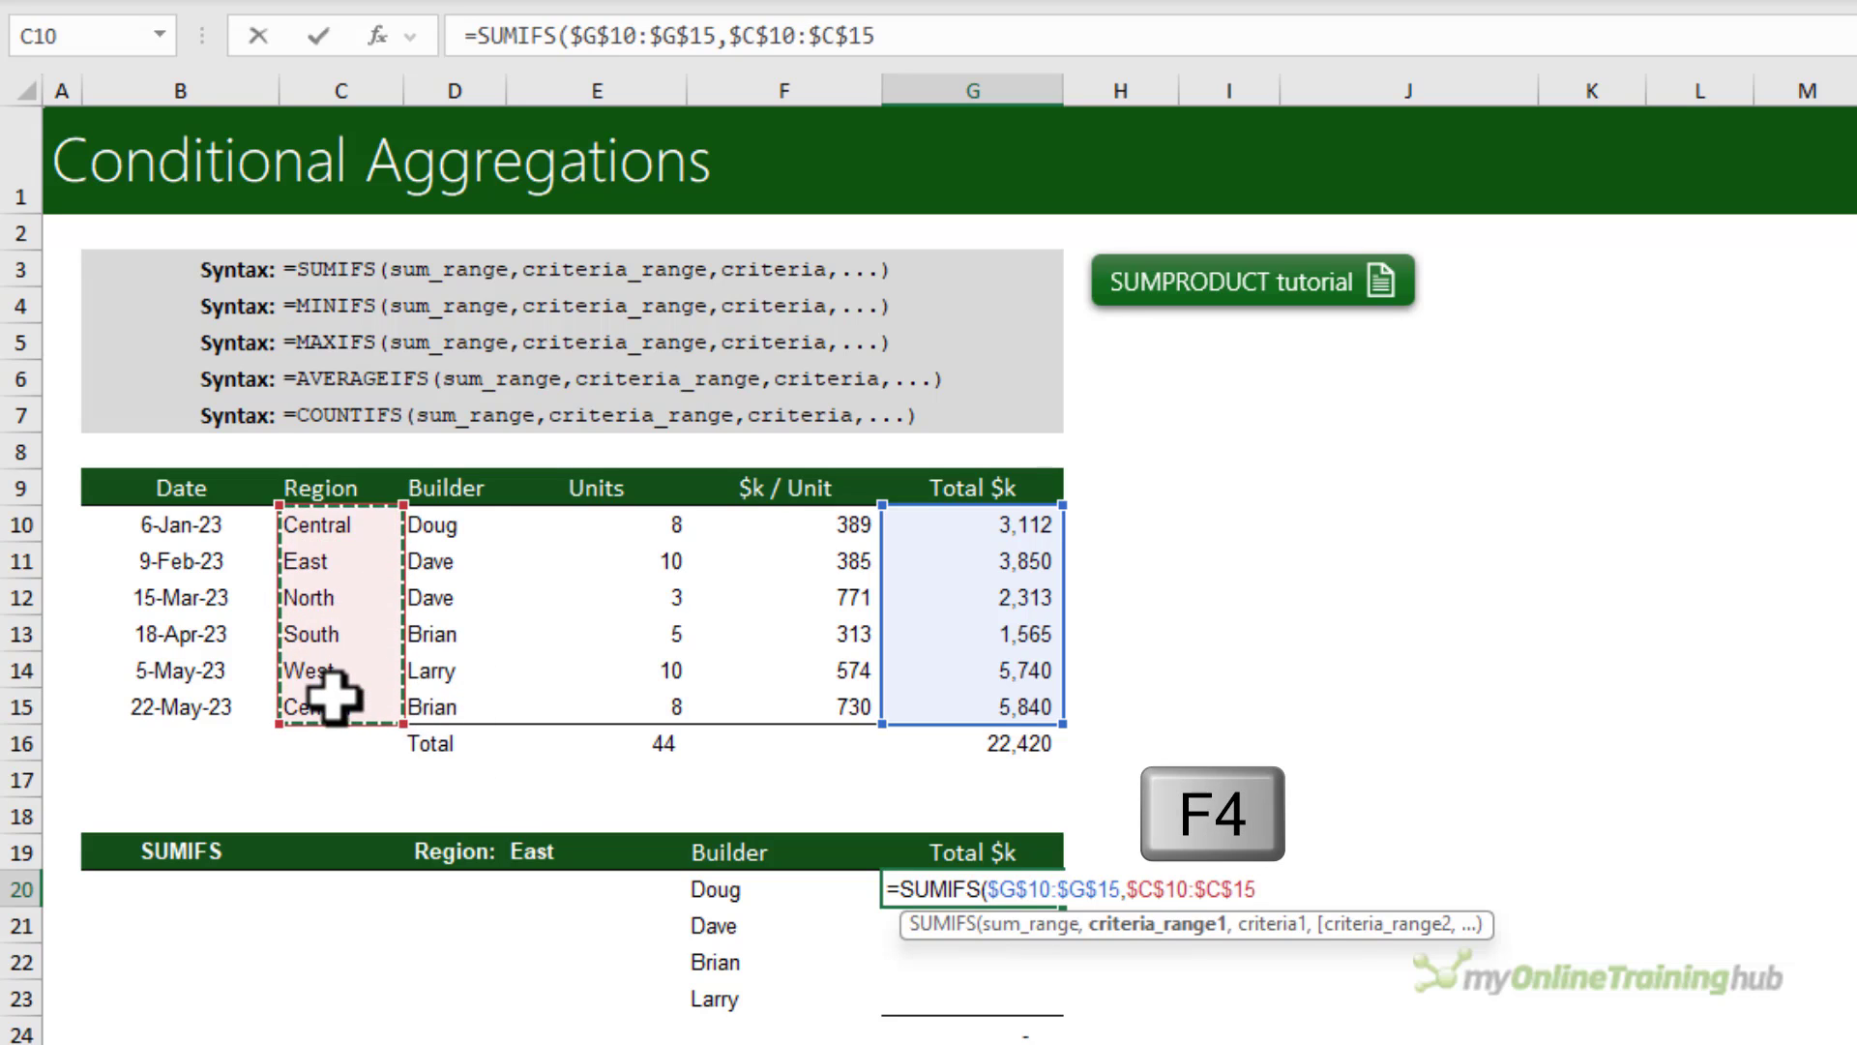
pyautogui.write(',')
pyautogui.click(546, 855)
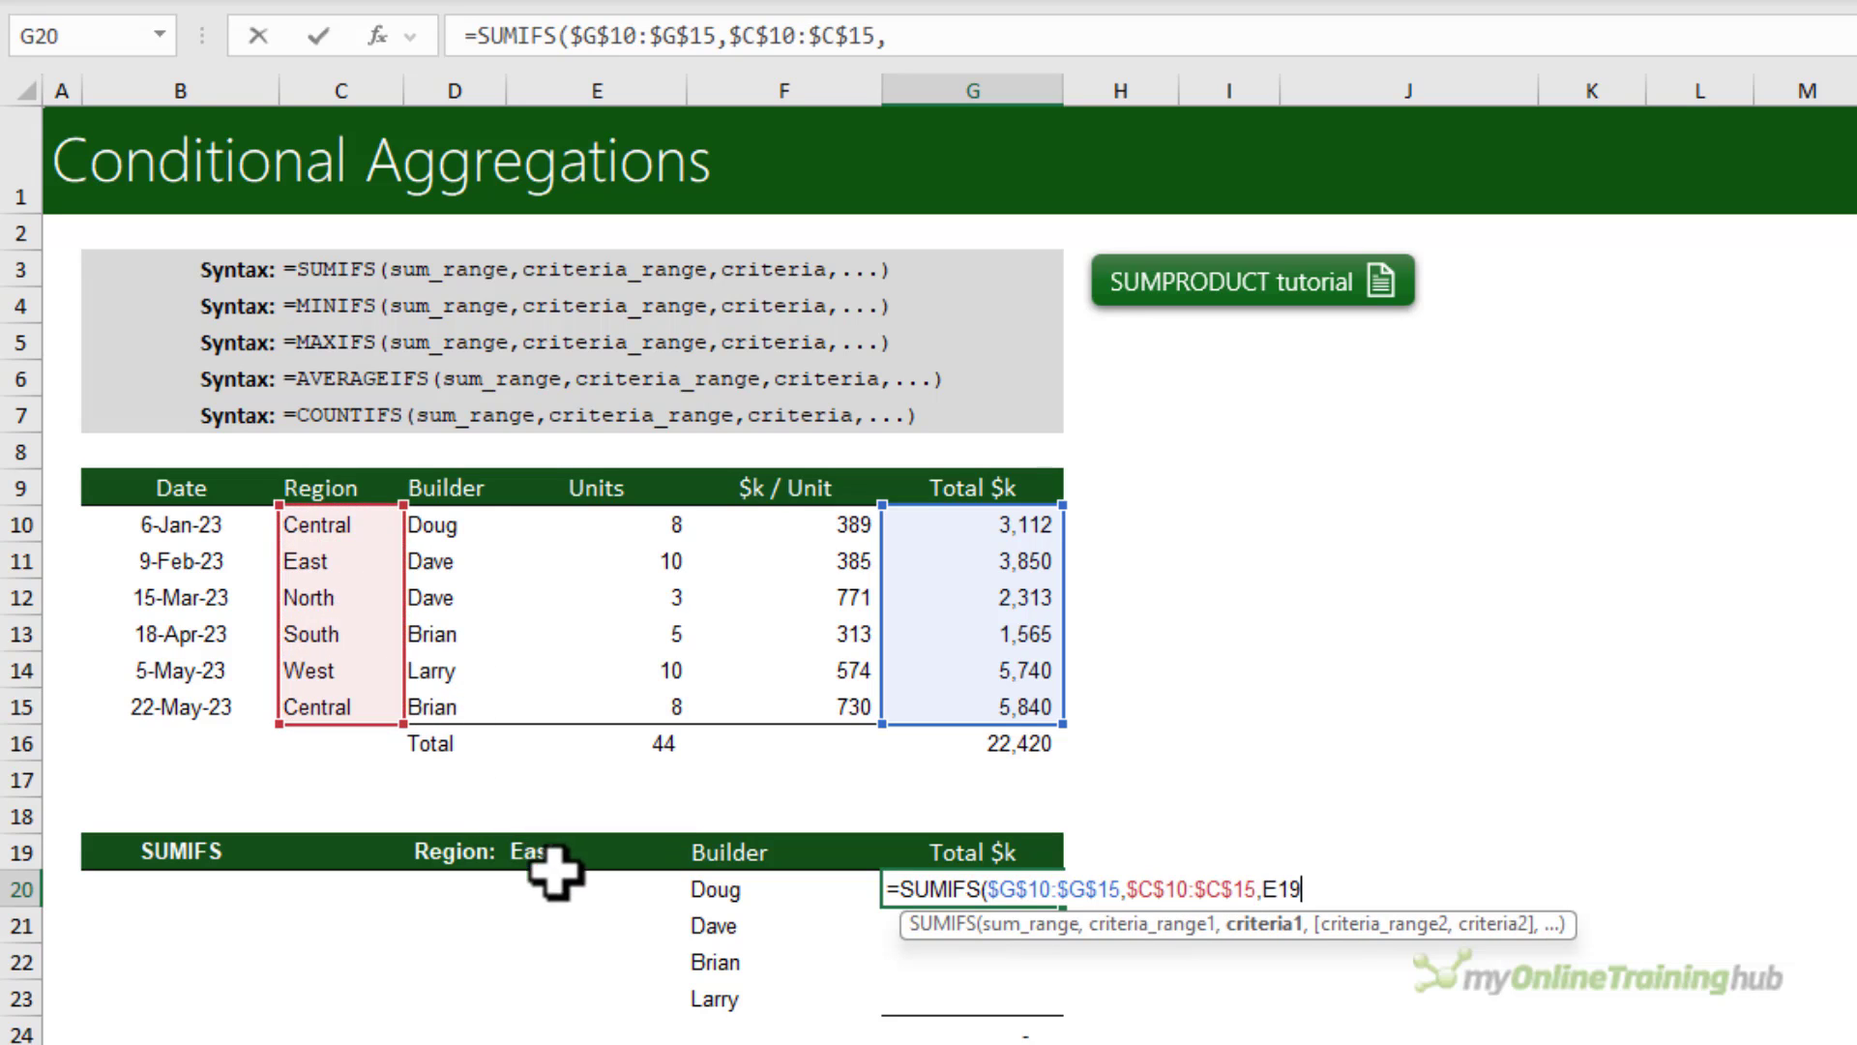
pyautogui.press('F4')
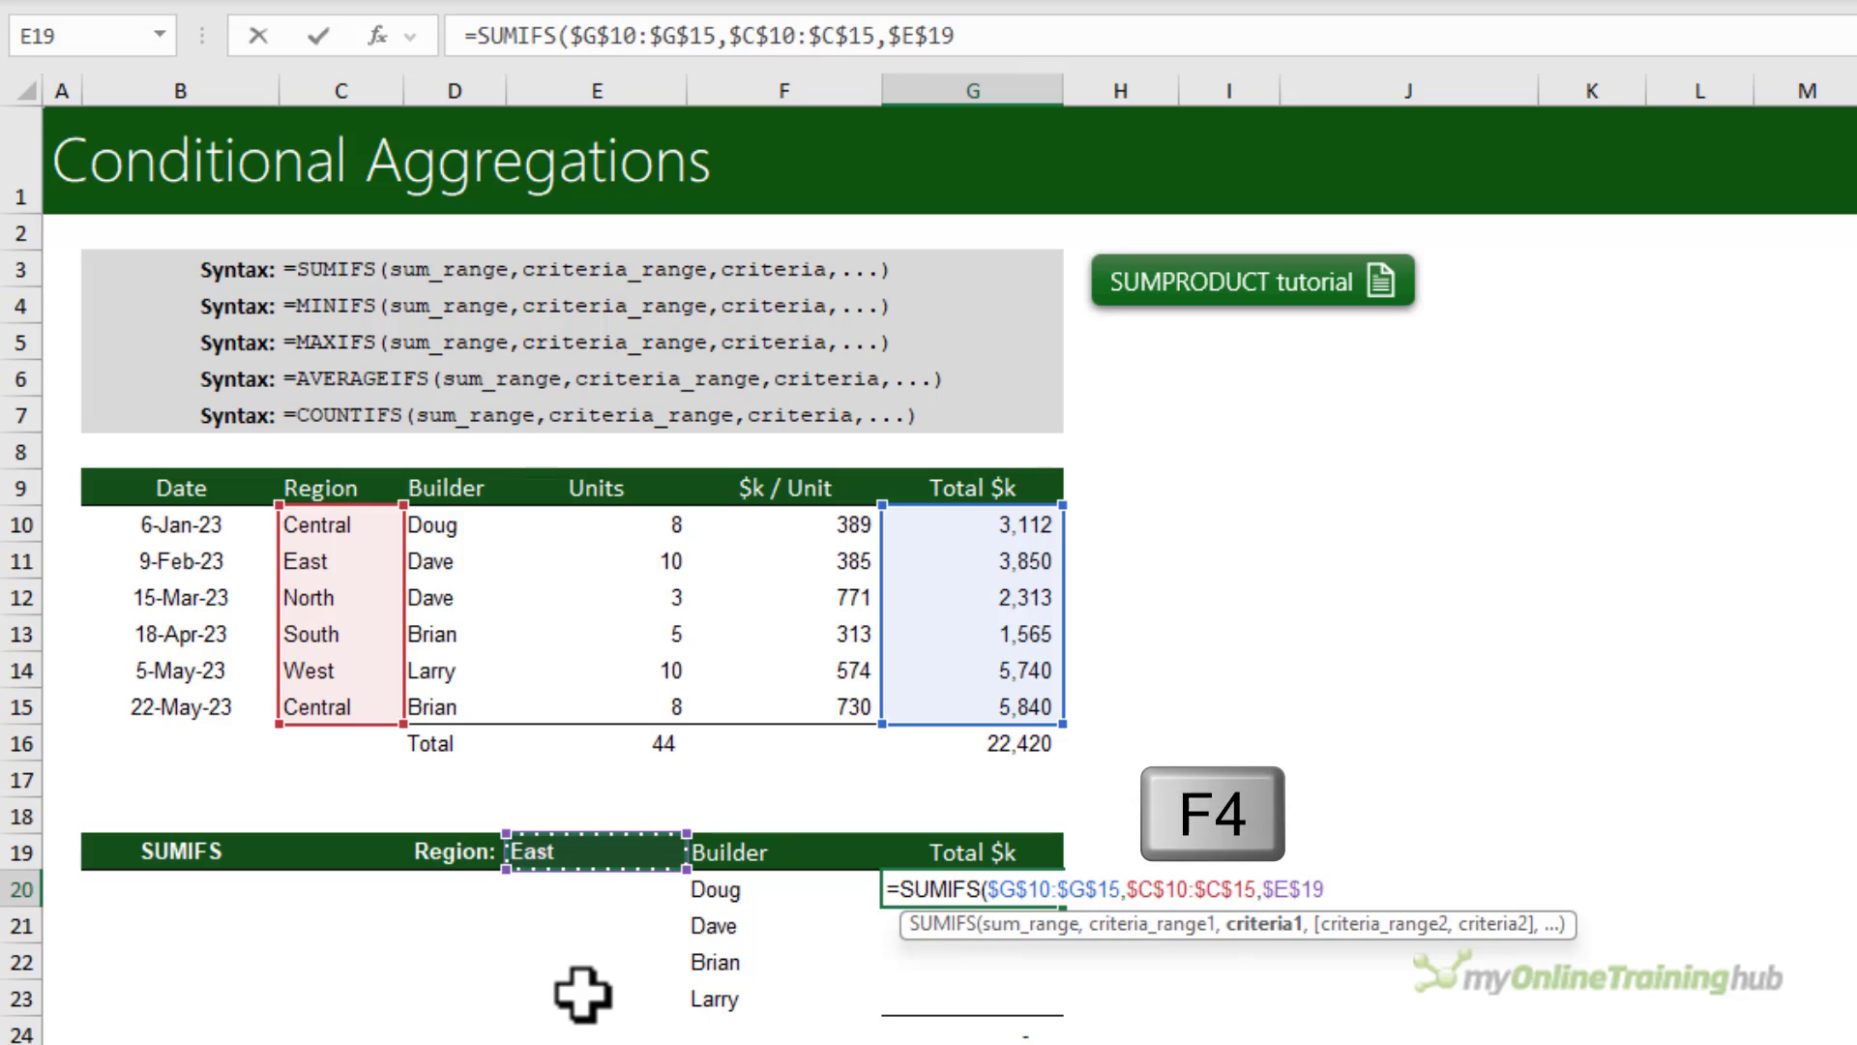
pyautogui.write(',')
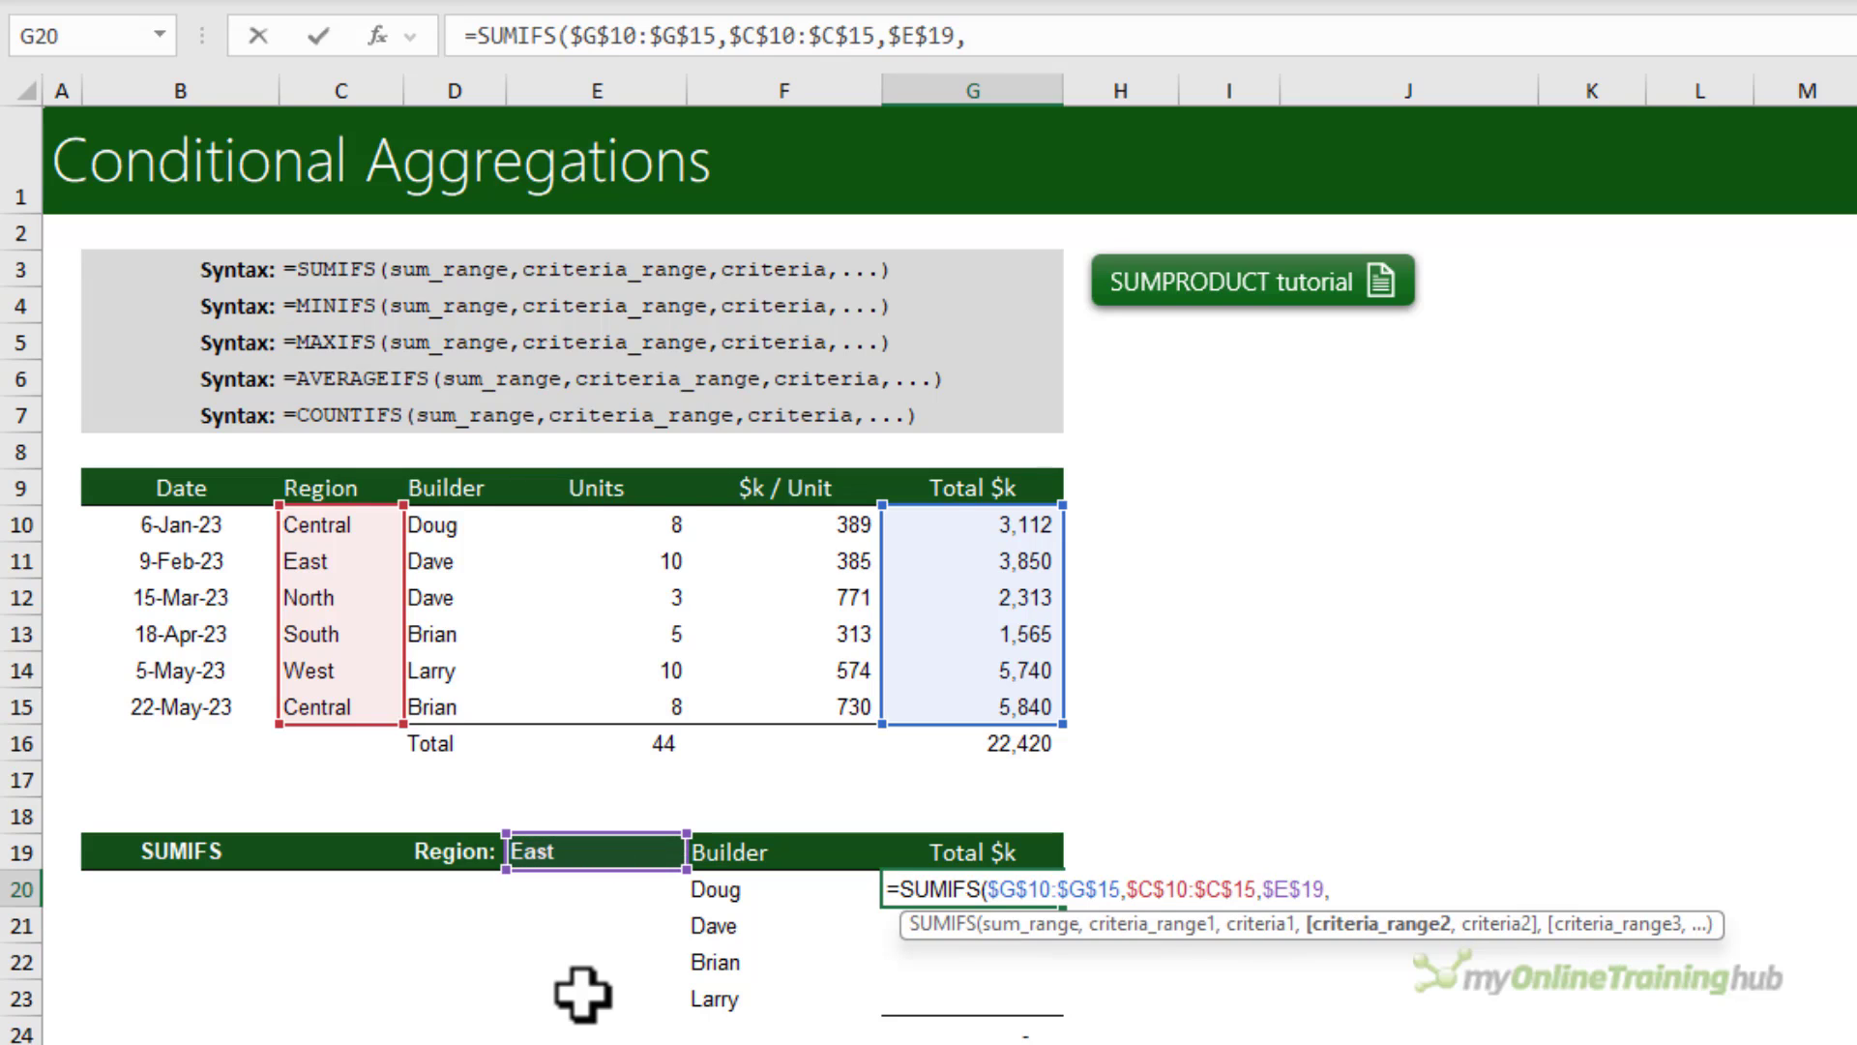
# Add the second SUMIFS condition, matching the Builder range $D$10:$D$15 against F20, and complete the formula.
pyautogui.moveTo(440, 527); pyautogui.dragTo(508, 713)
pyautogui.press('F4')
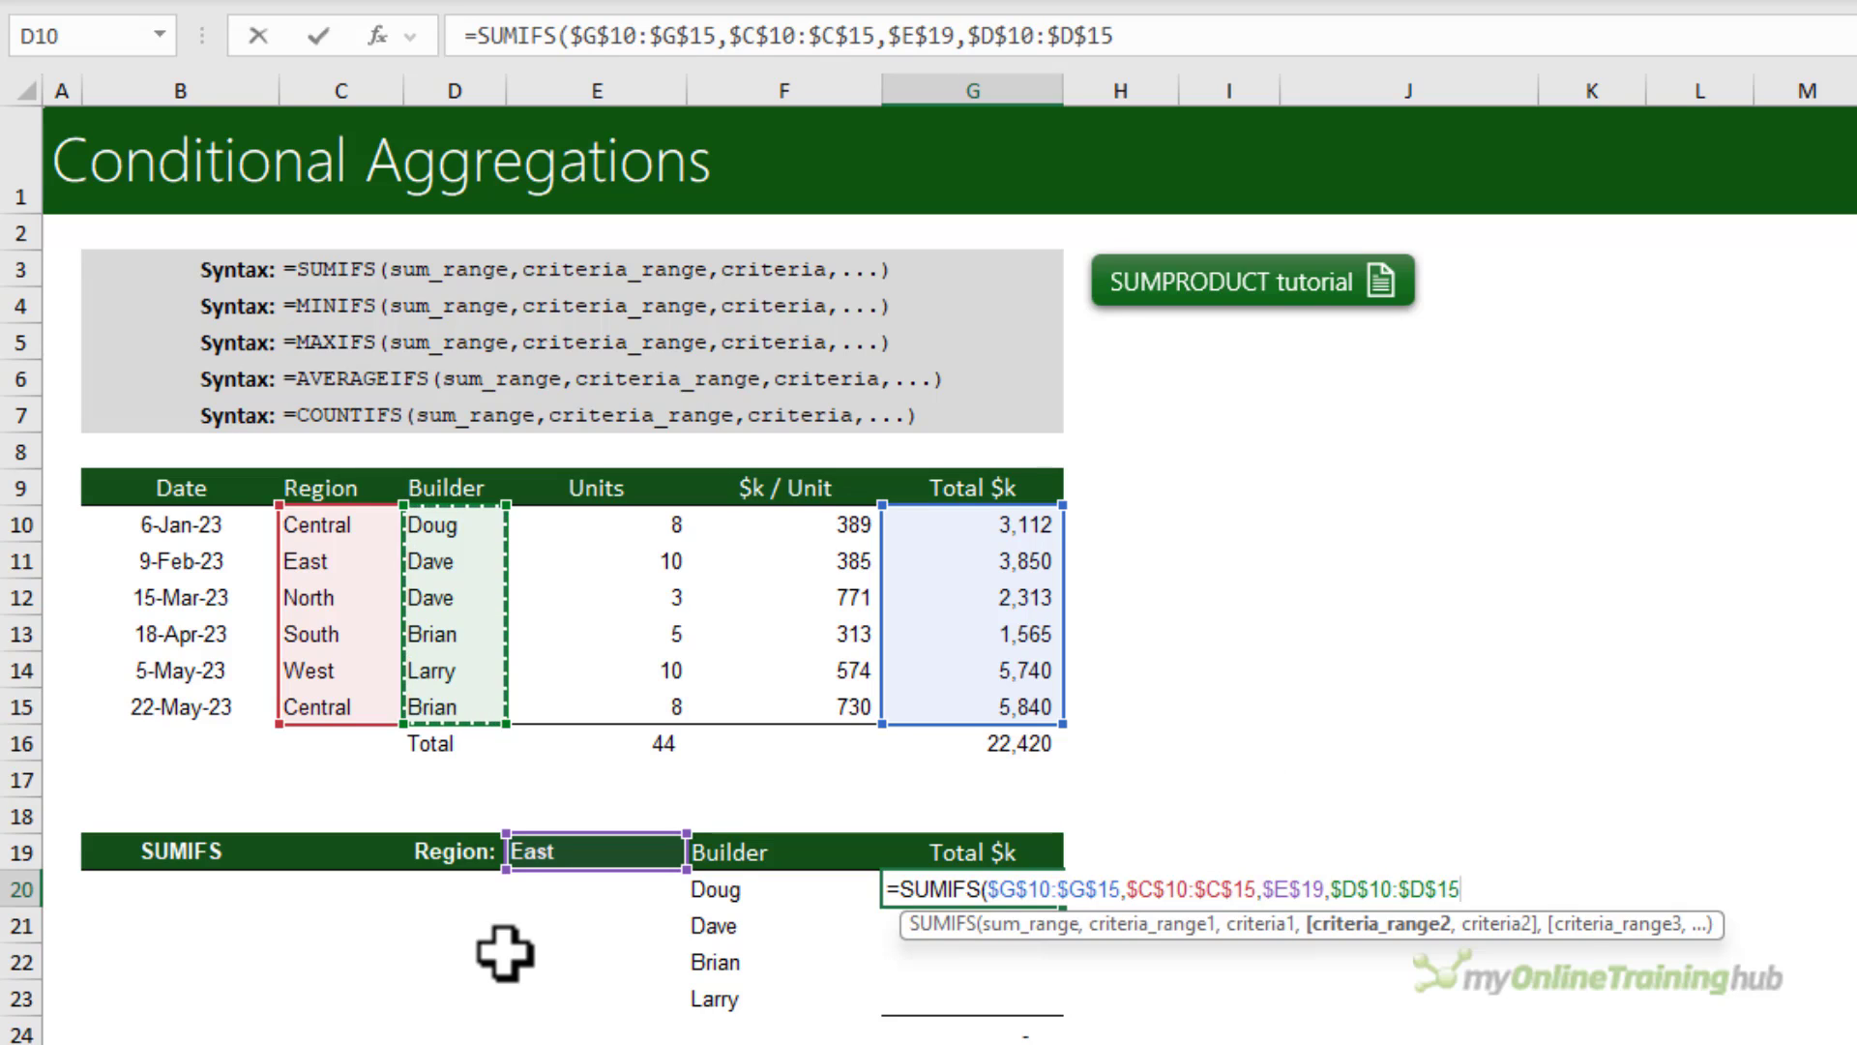
pyautogui.write(',')
pyautogui.click(744, 890)
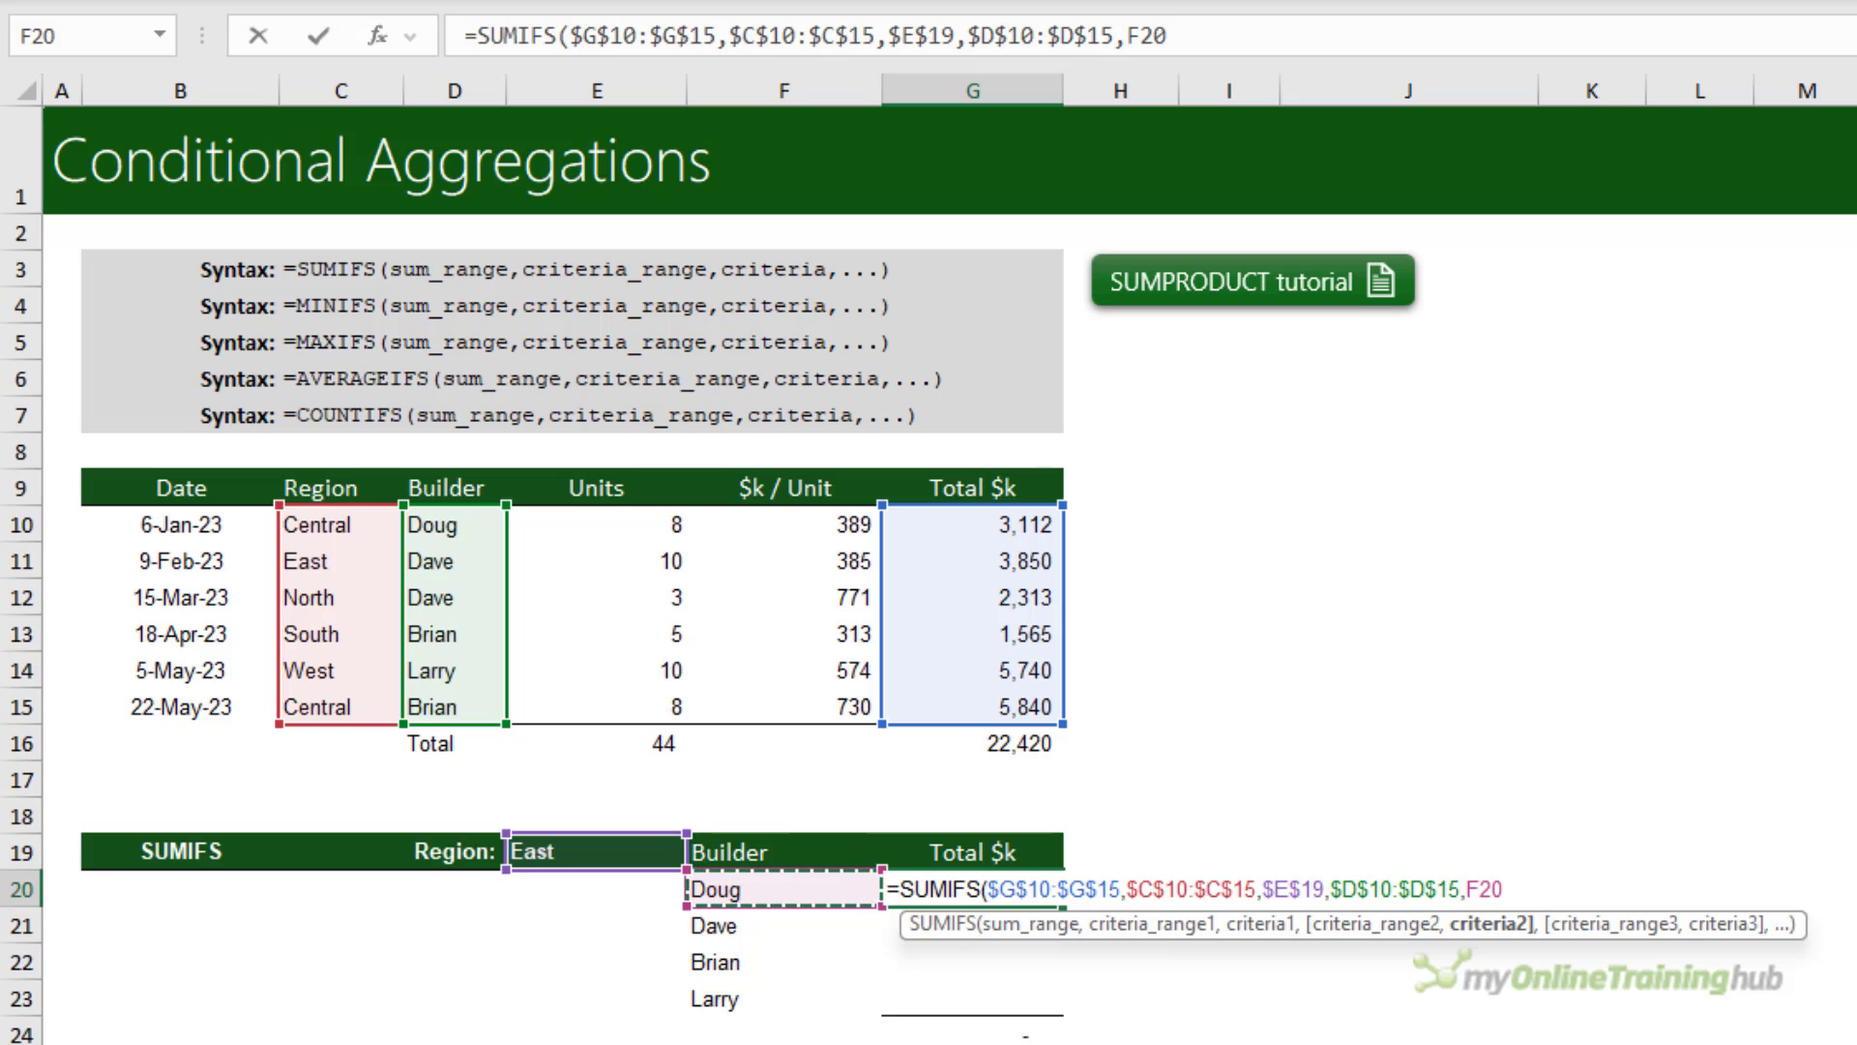
pyautogui.write(')')
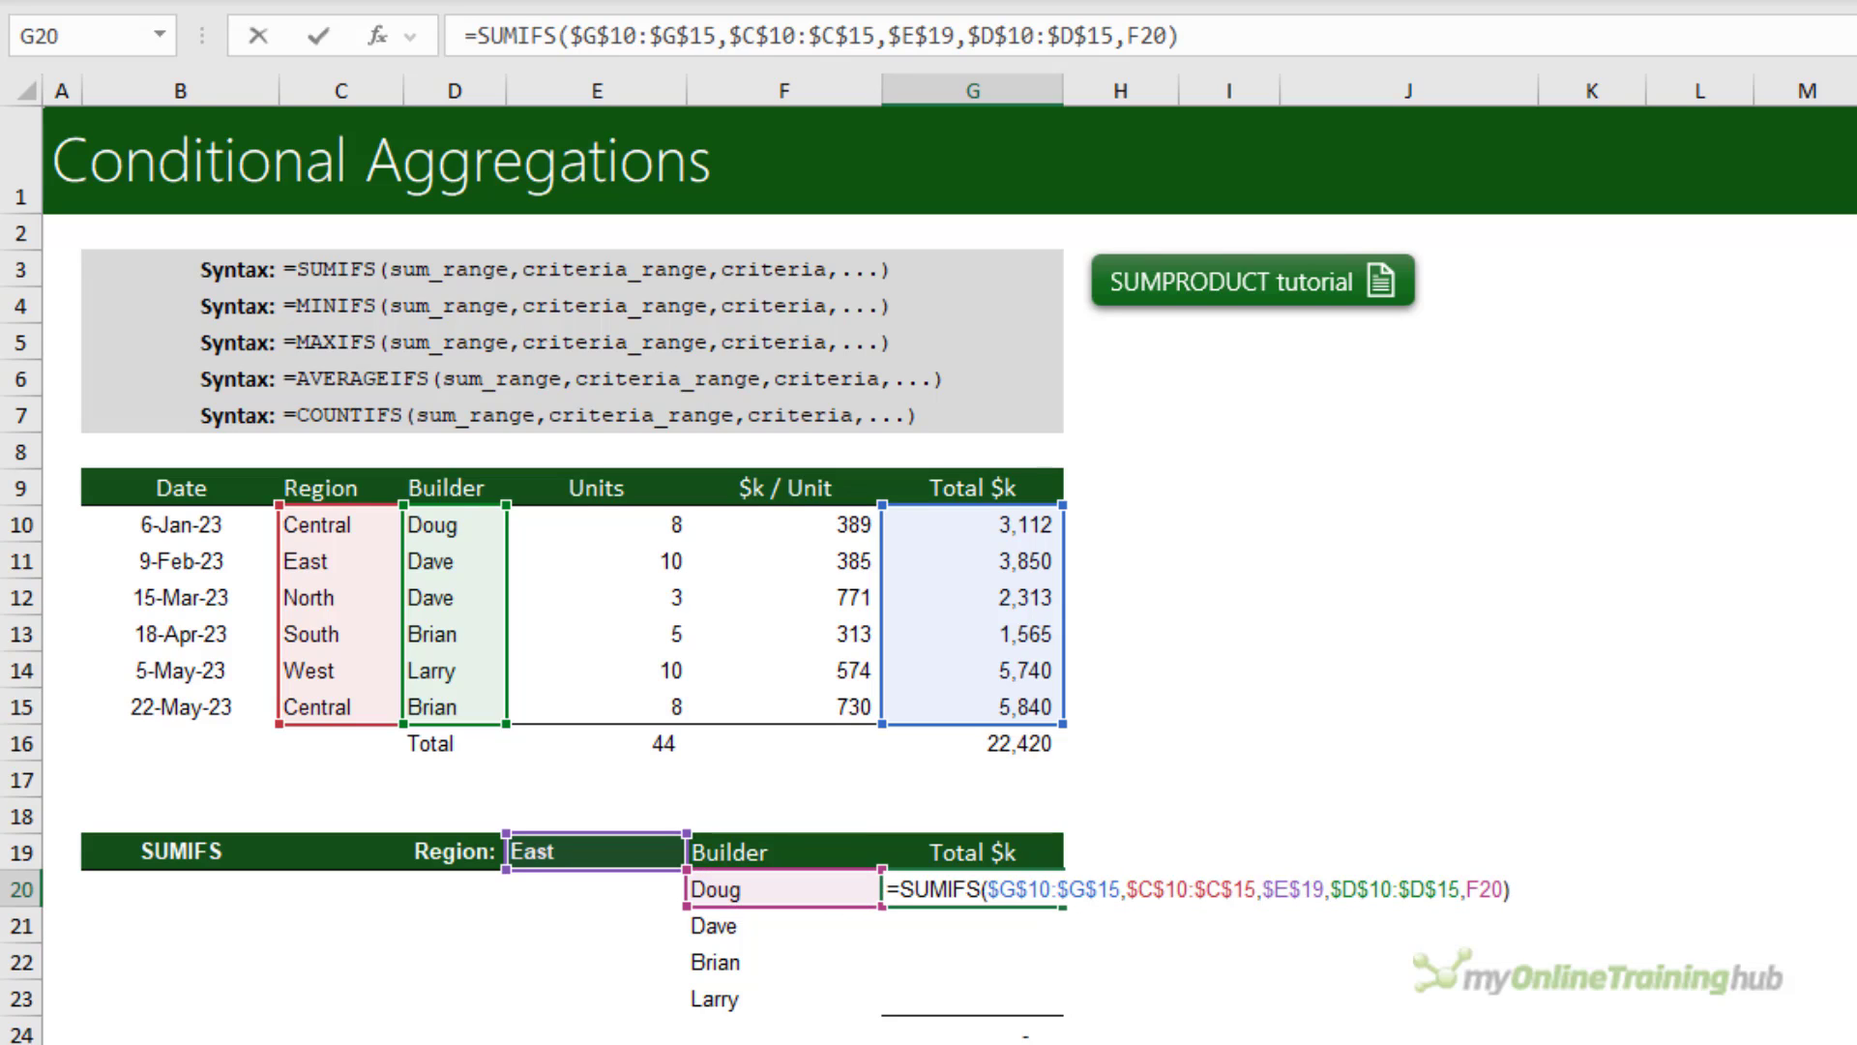
pyautogui.press('Return')
# Fill the SUMIFS formula from G20 down to G23 without formatting.
pyautogui.click(972, 888)
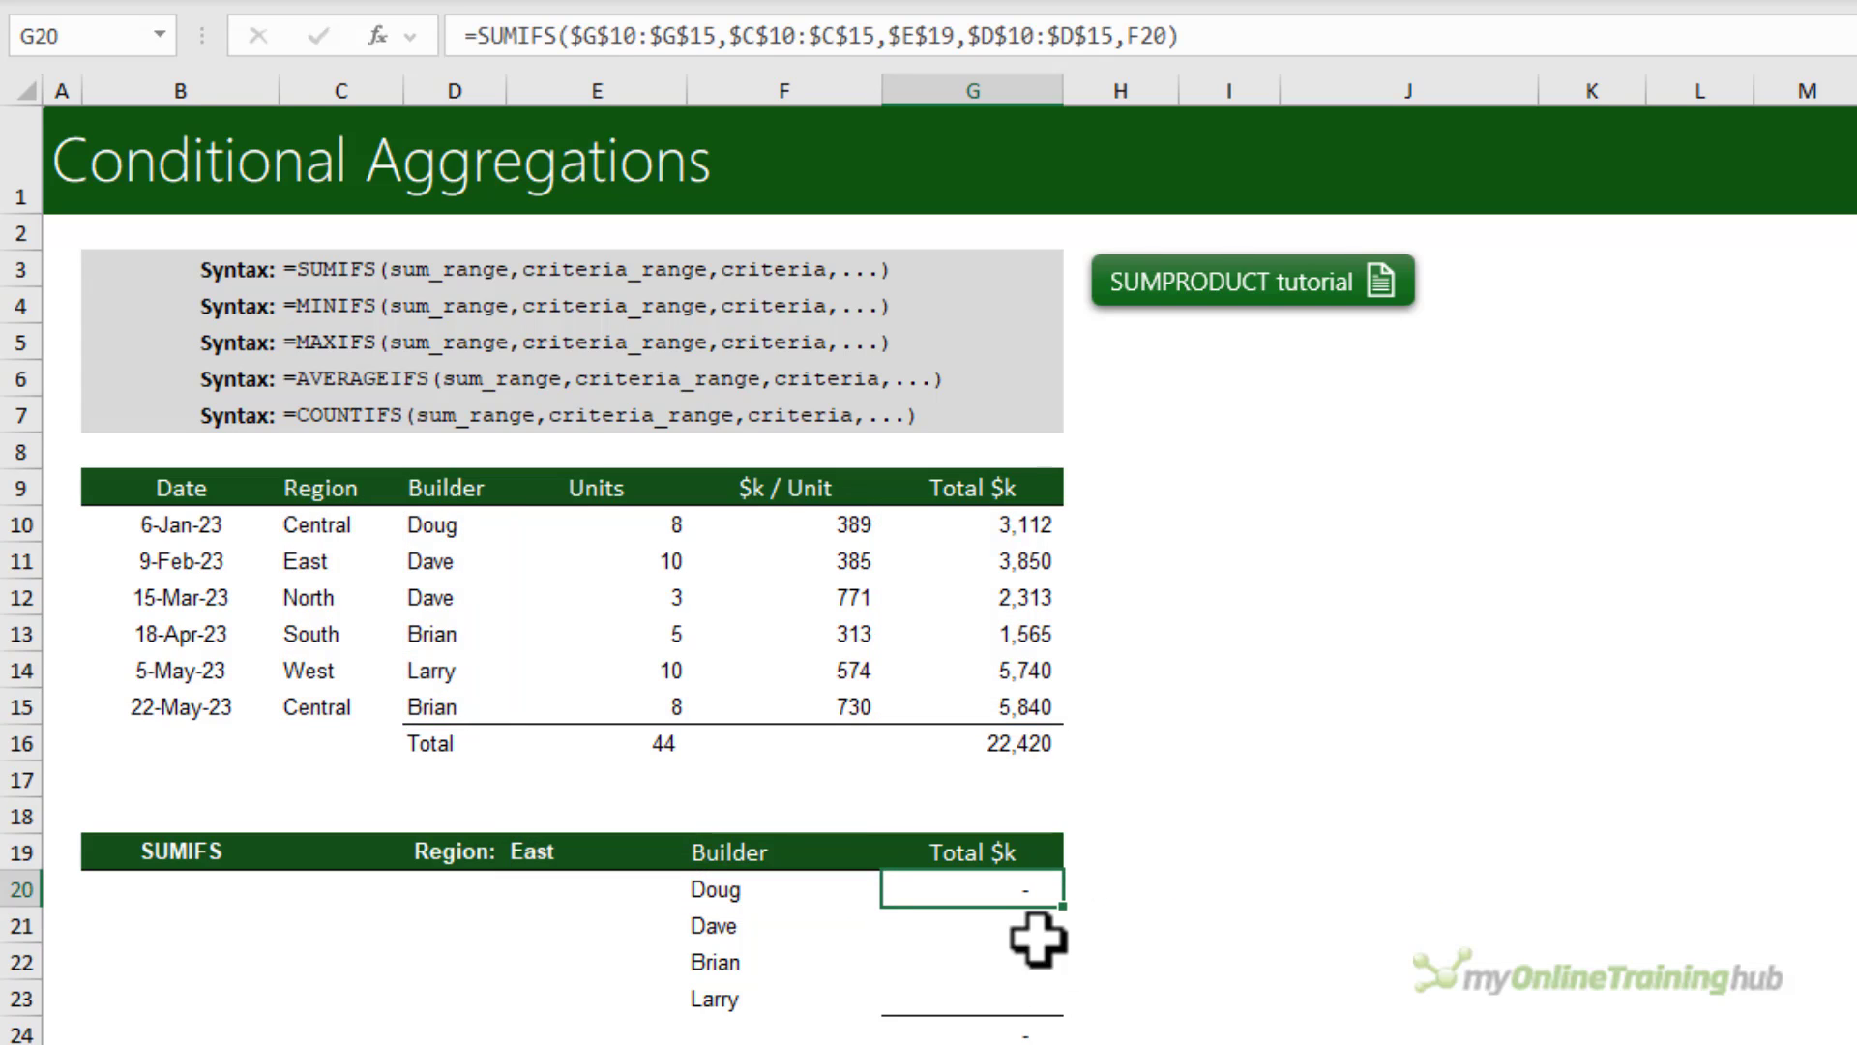
pyautogui.moveTo(1064, 917); pyautogui.dragTo(1064, 1006)
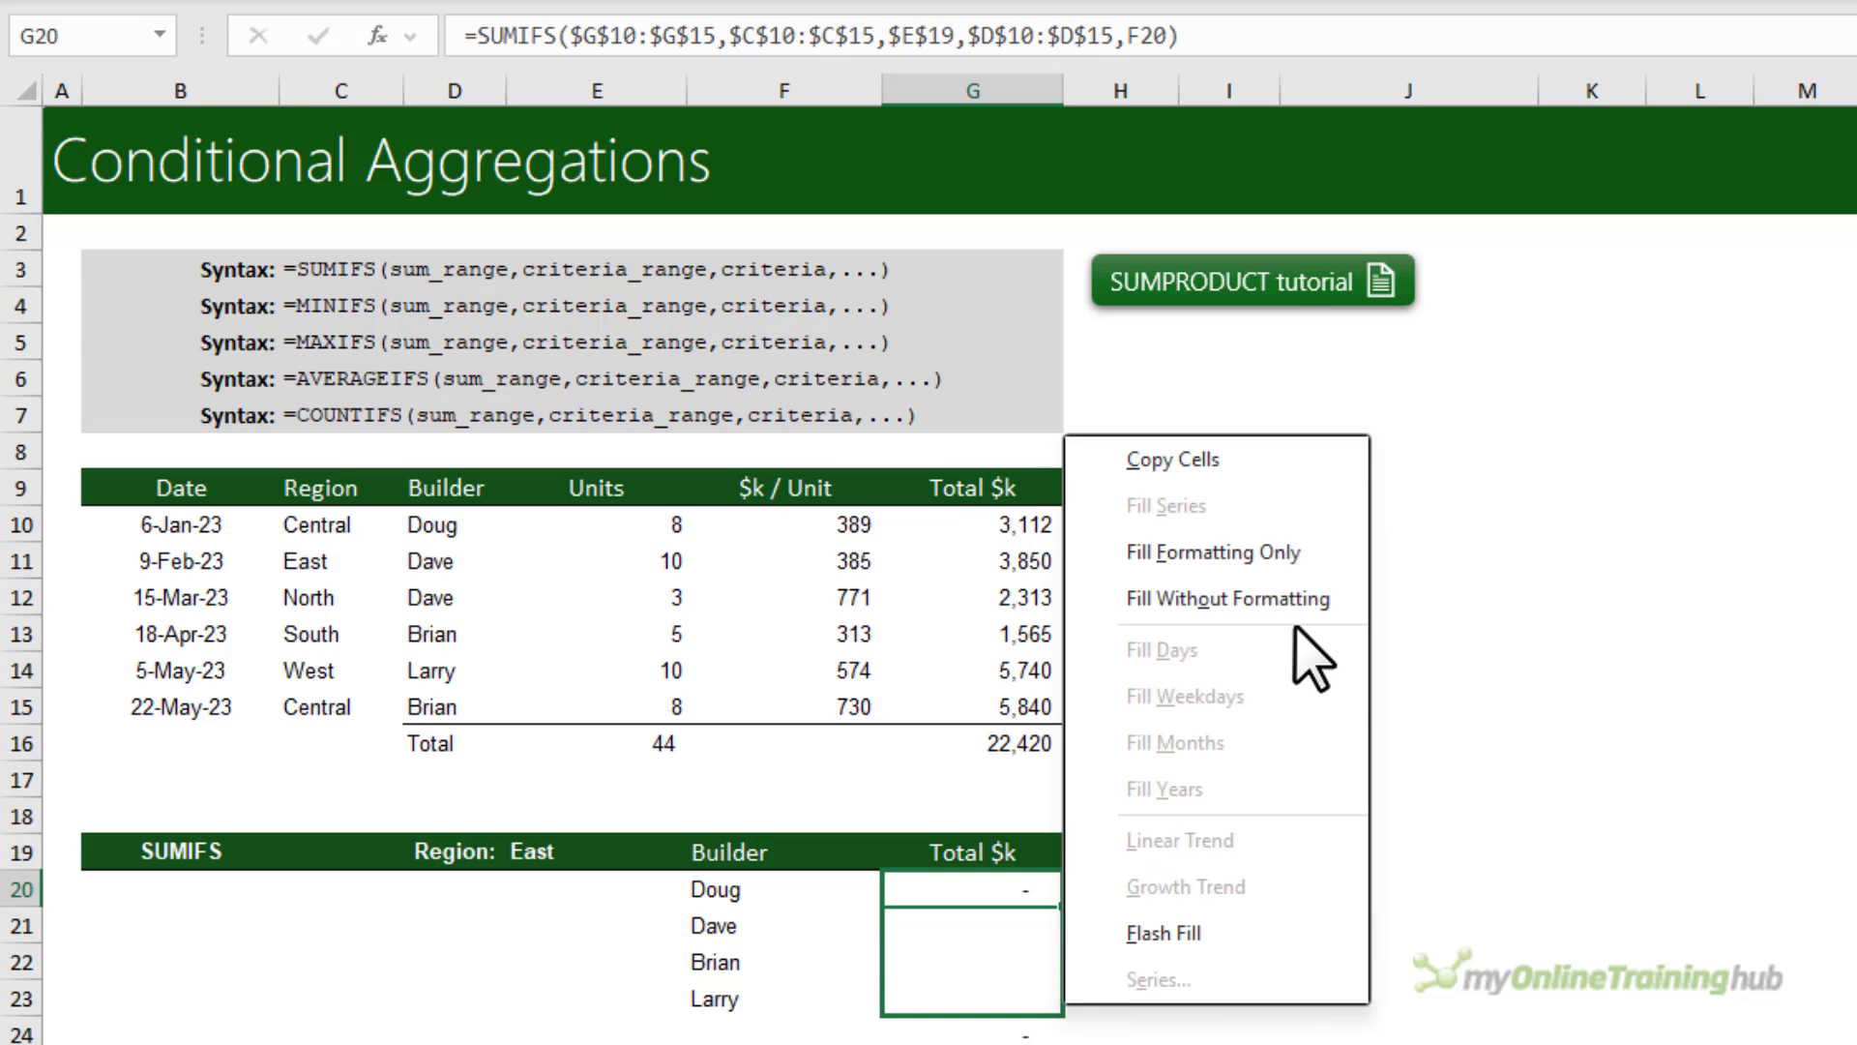
pyautogui.click(1306, 602)
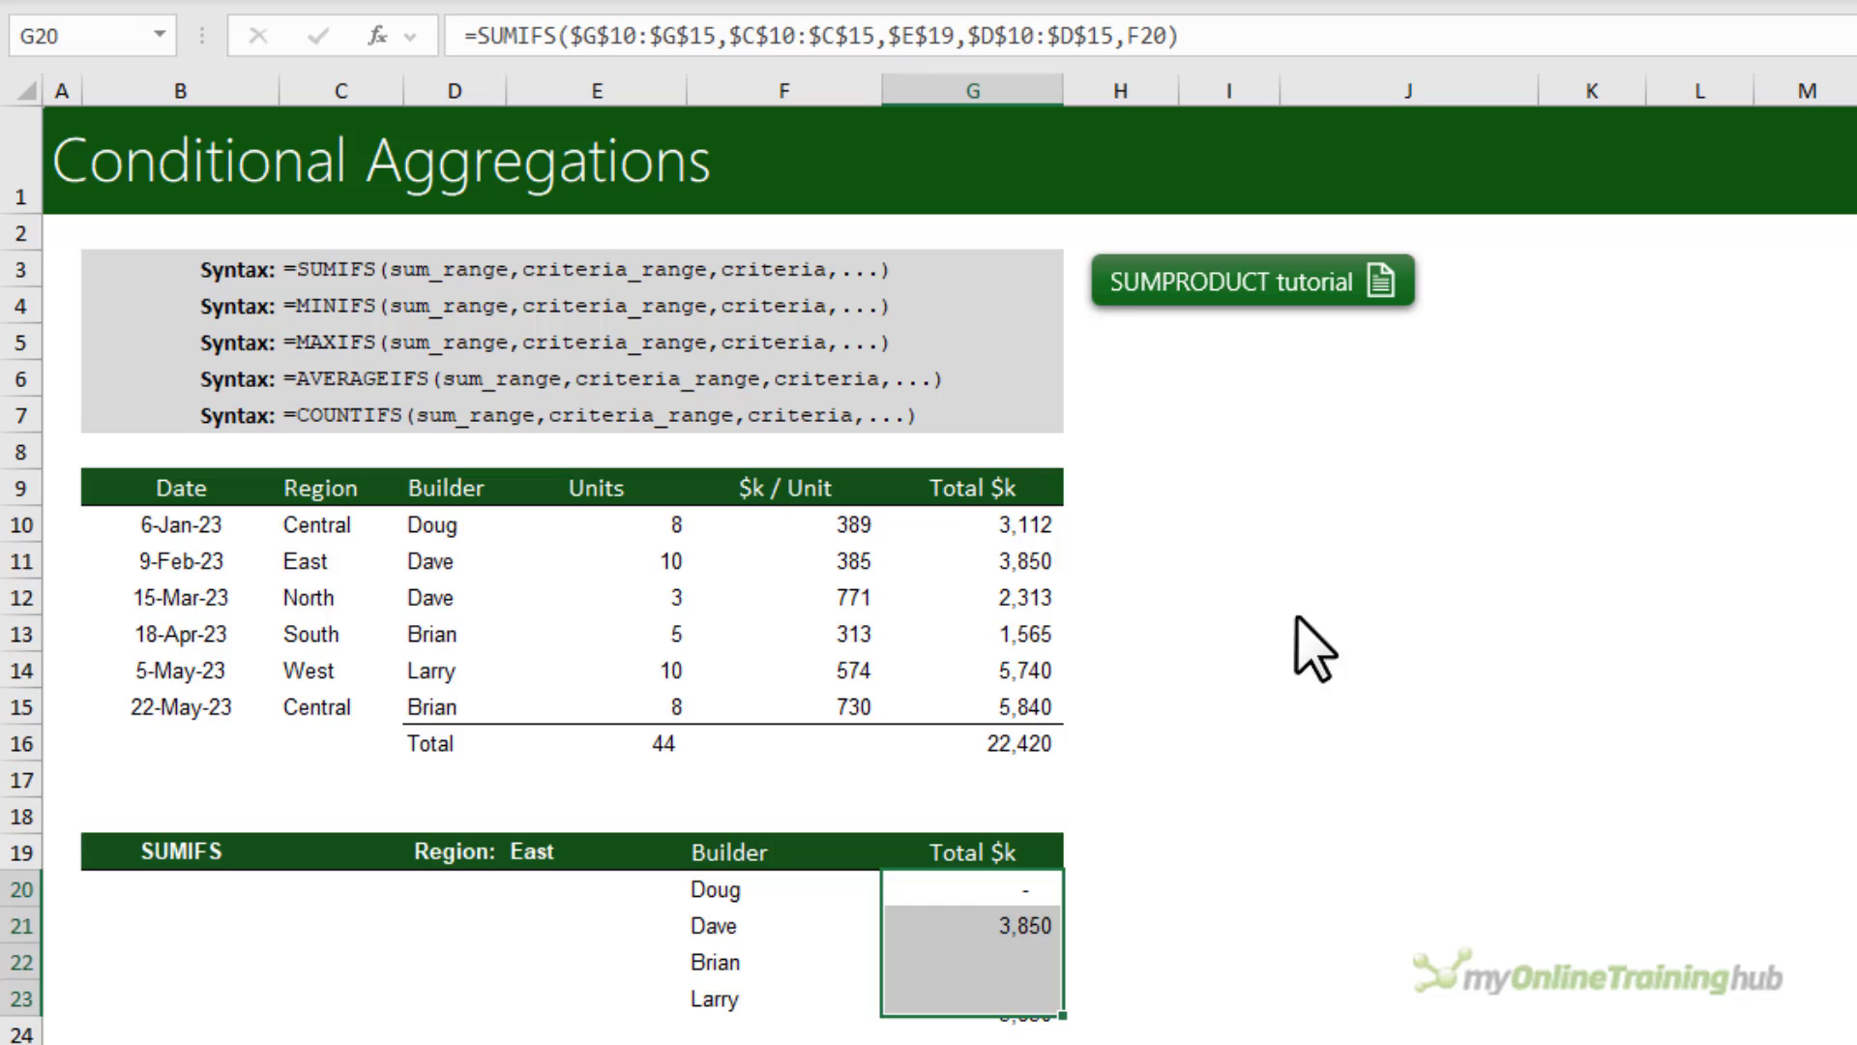
# Check the SUMIFS result in G21 against the region, builder and total of the East record in row 11.
pyautogui.click(987, 921)
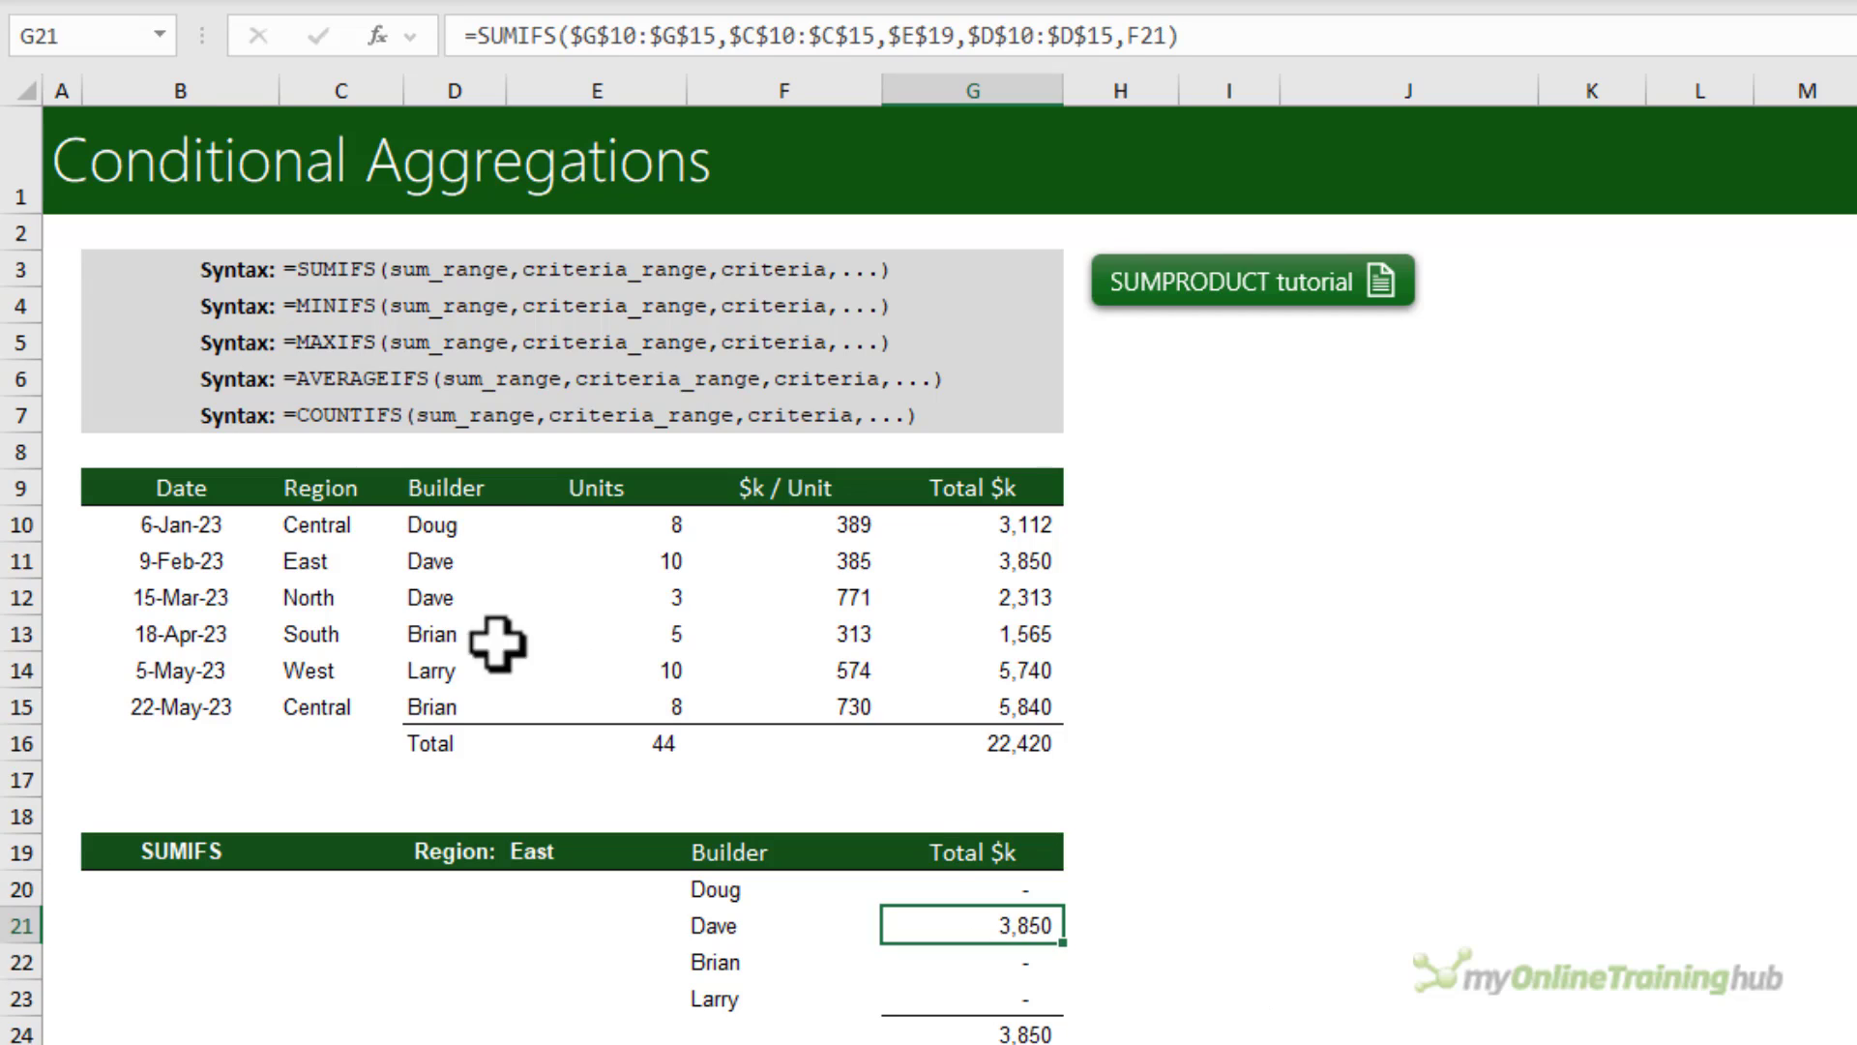
pyautogui.click(320, 566)
pyautogui.click(447, 569)
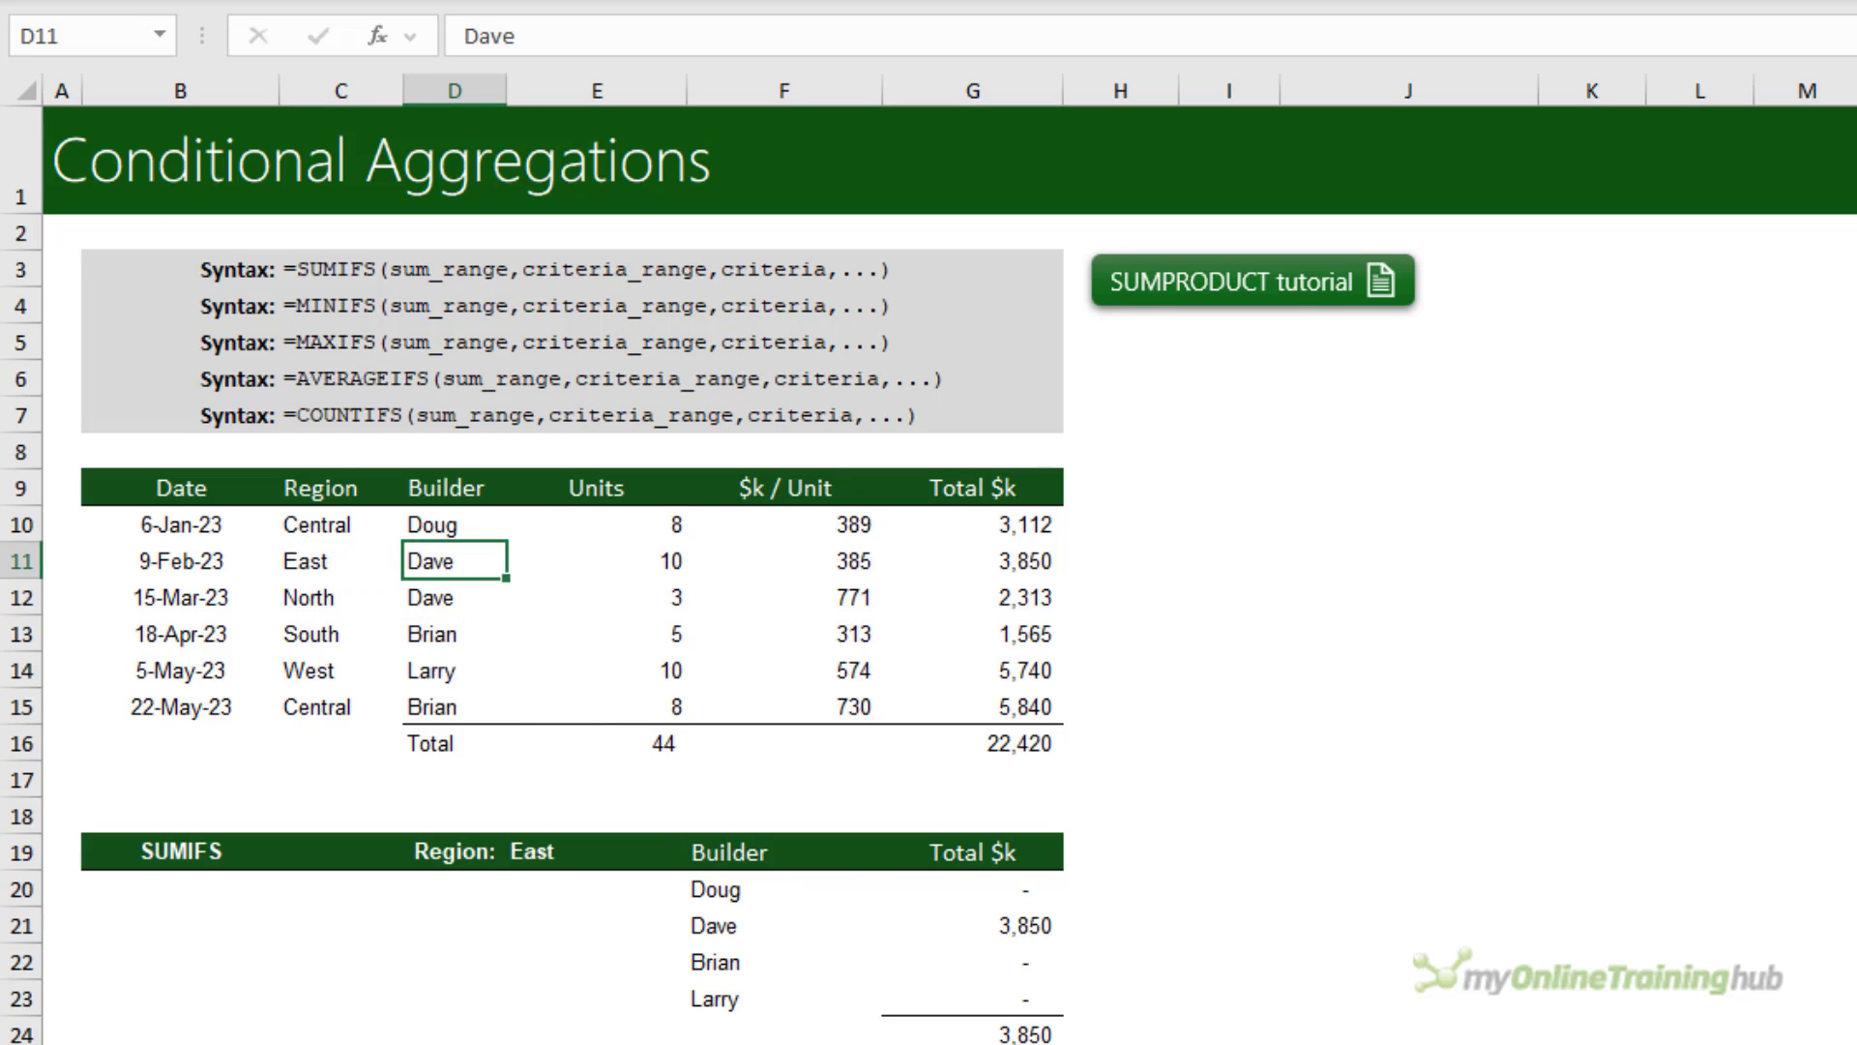
pyautogui.click(1010, 570)
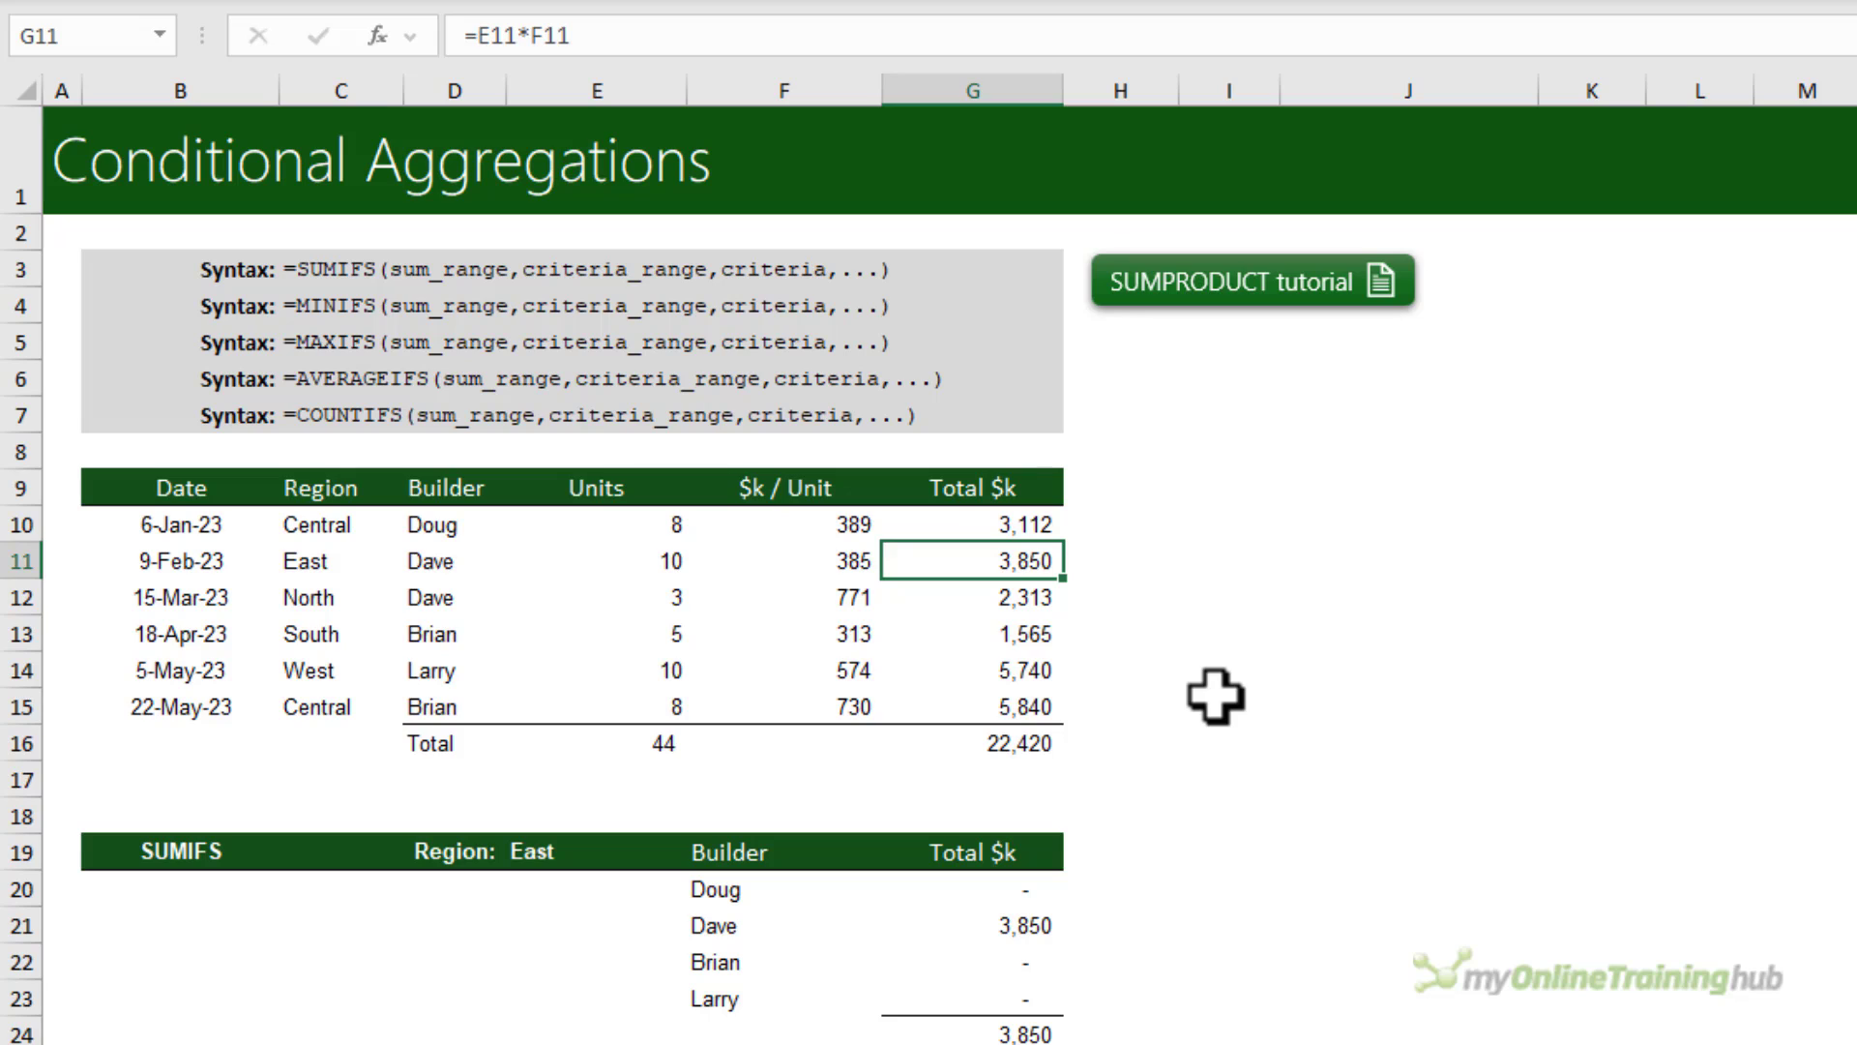
# Set the region in E19 to Central and check the builder totals in G20 and G22.
pyautogui.click(622, 845)
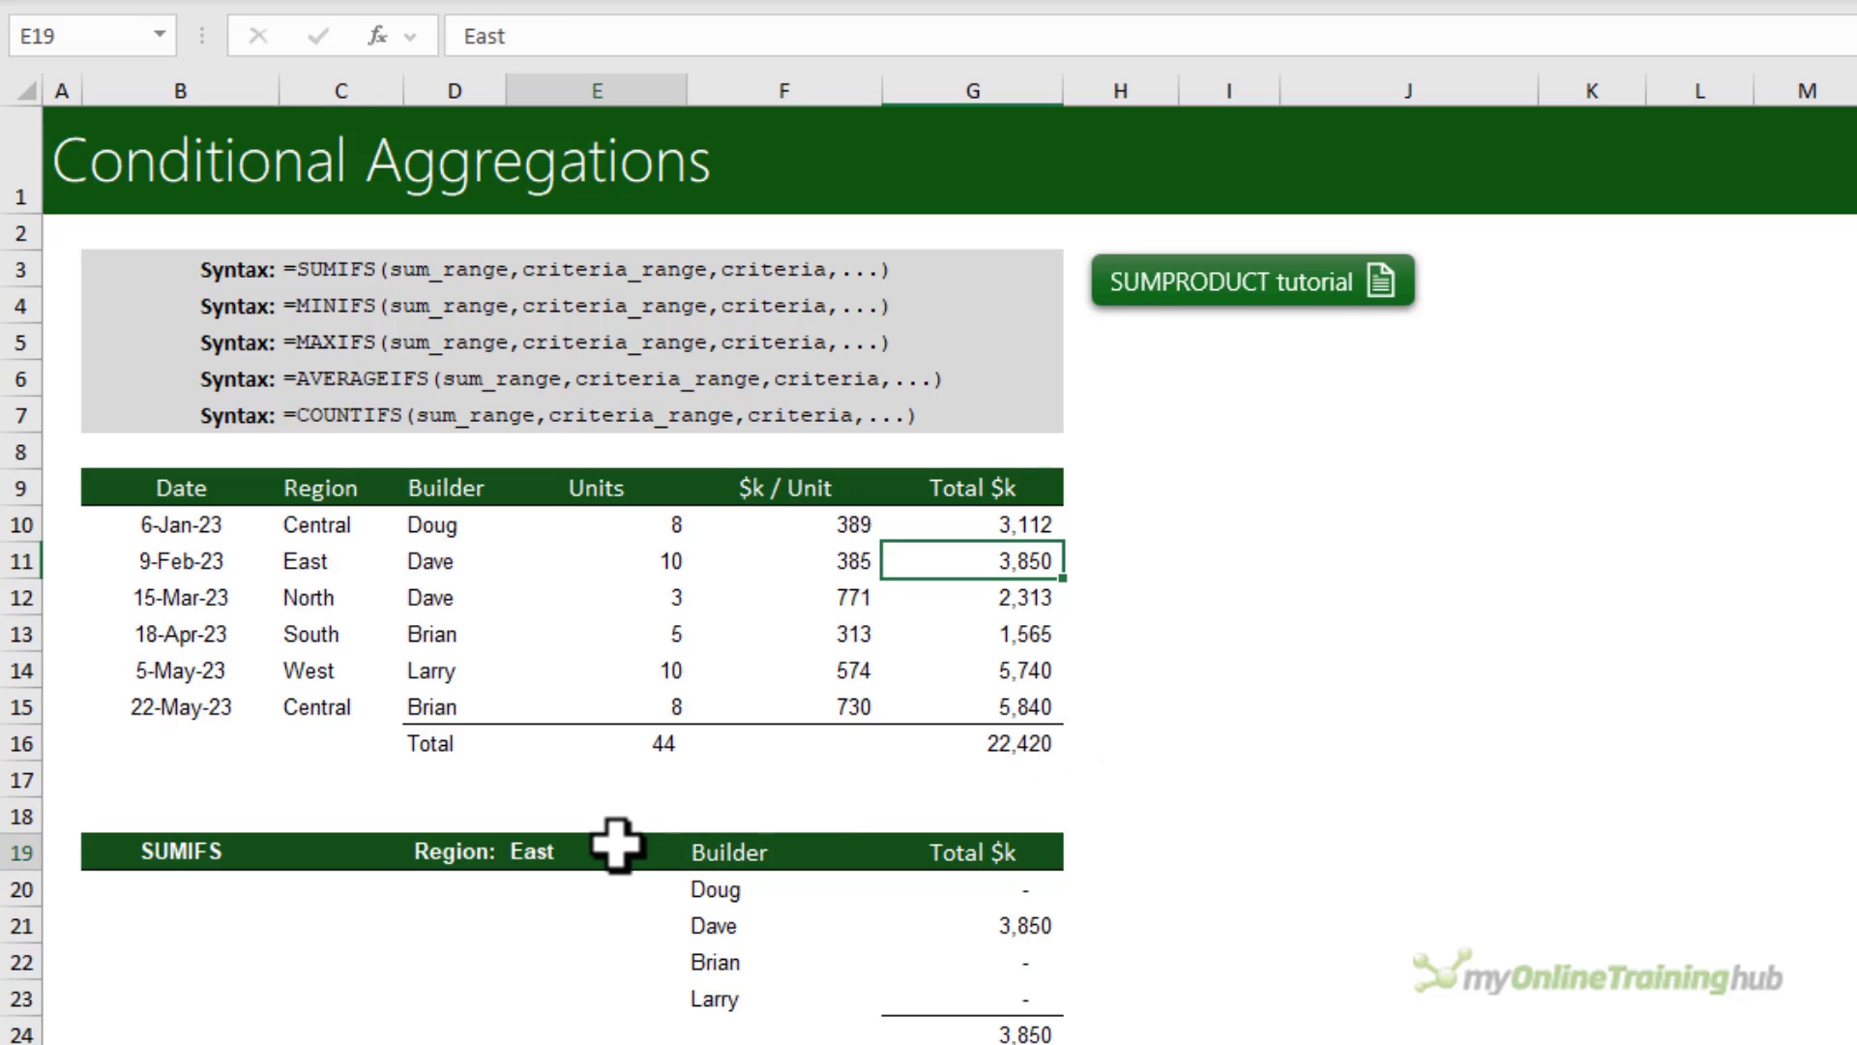
pyautogui.click(699, 852)
pyautogui.click(590, 884)
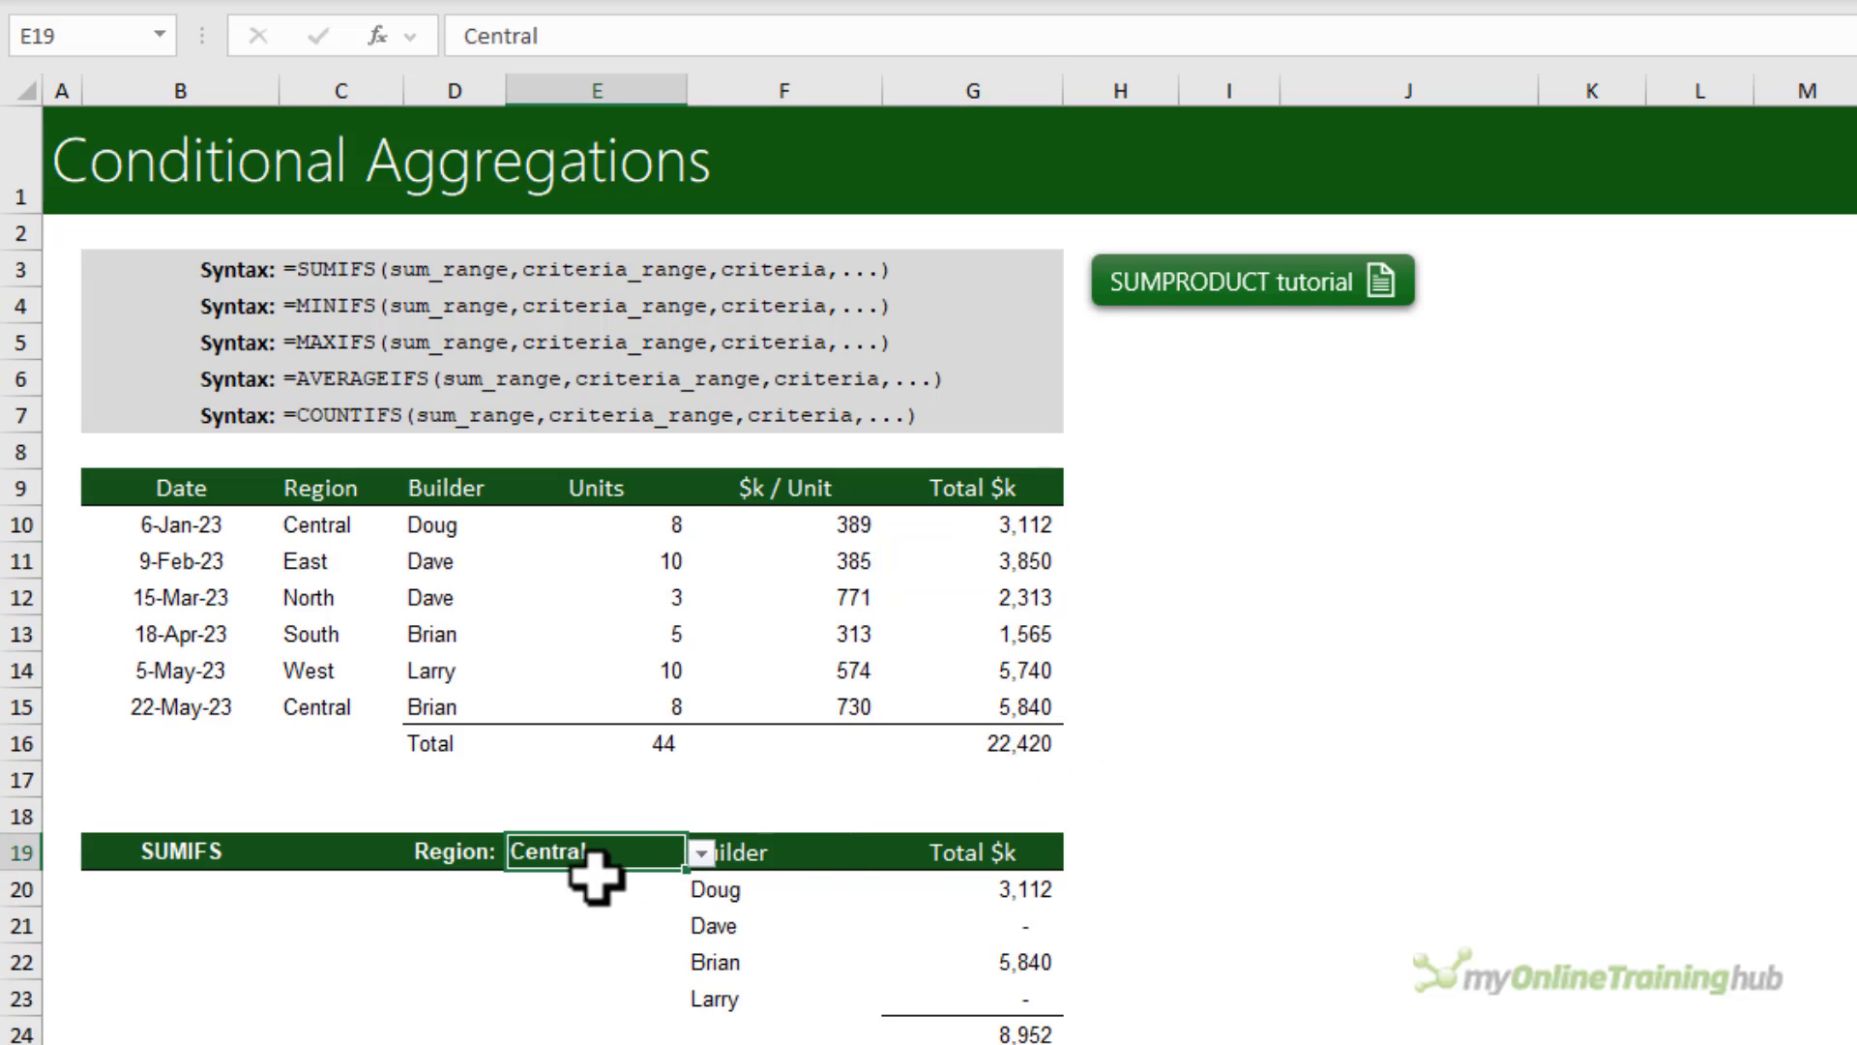
pyautogui.click(1025, 890)
pyautogui.click(1042, 963)
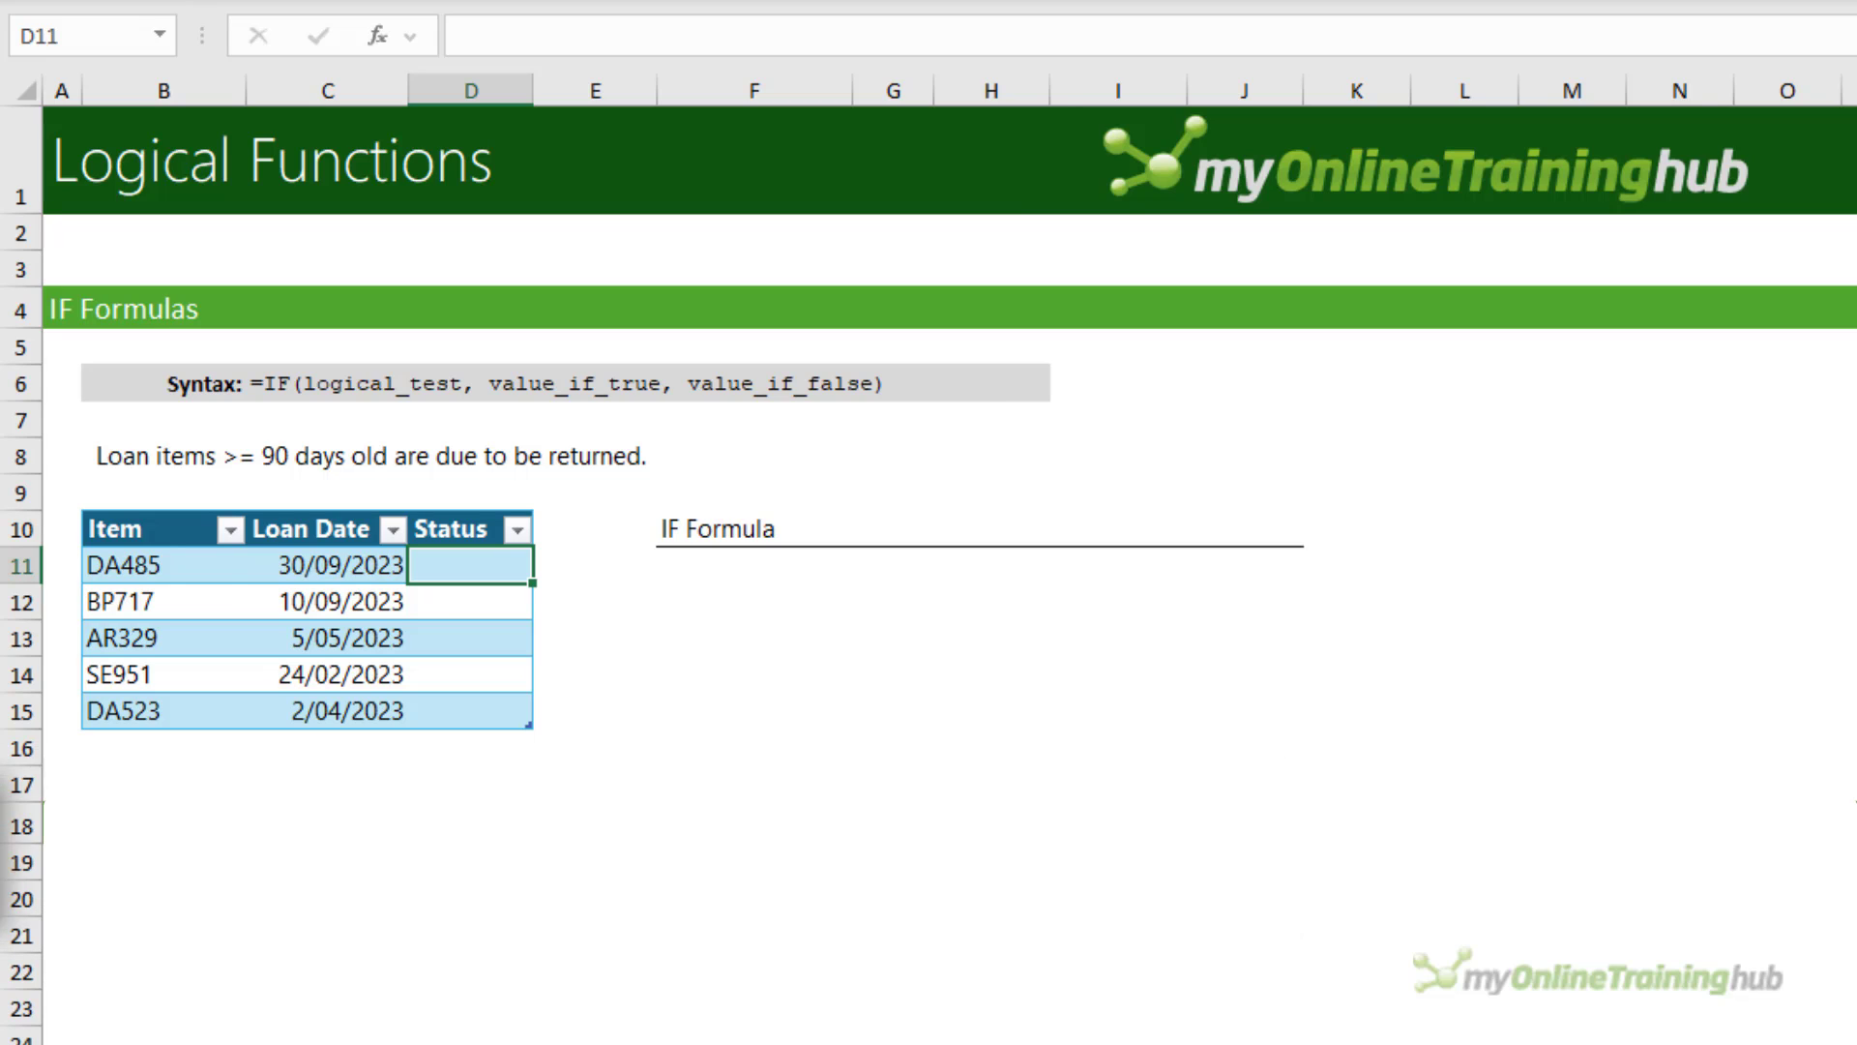
# Start an IF formula in D11 of the Status column with the logical test TODAY()-[@[Loan Date]]>=90.
pyautogui.write('=if')
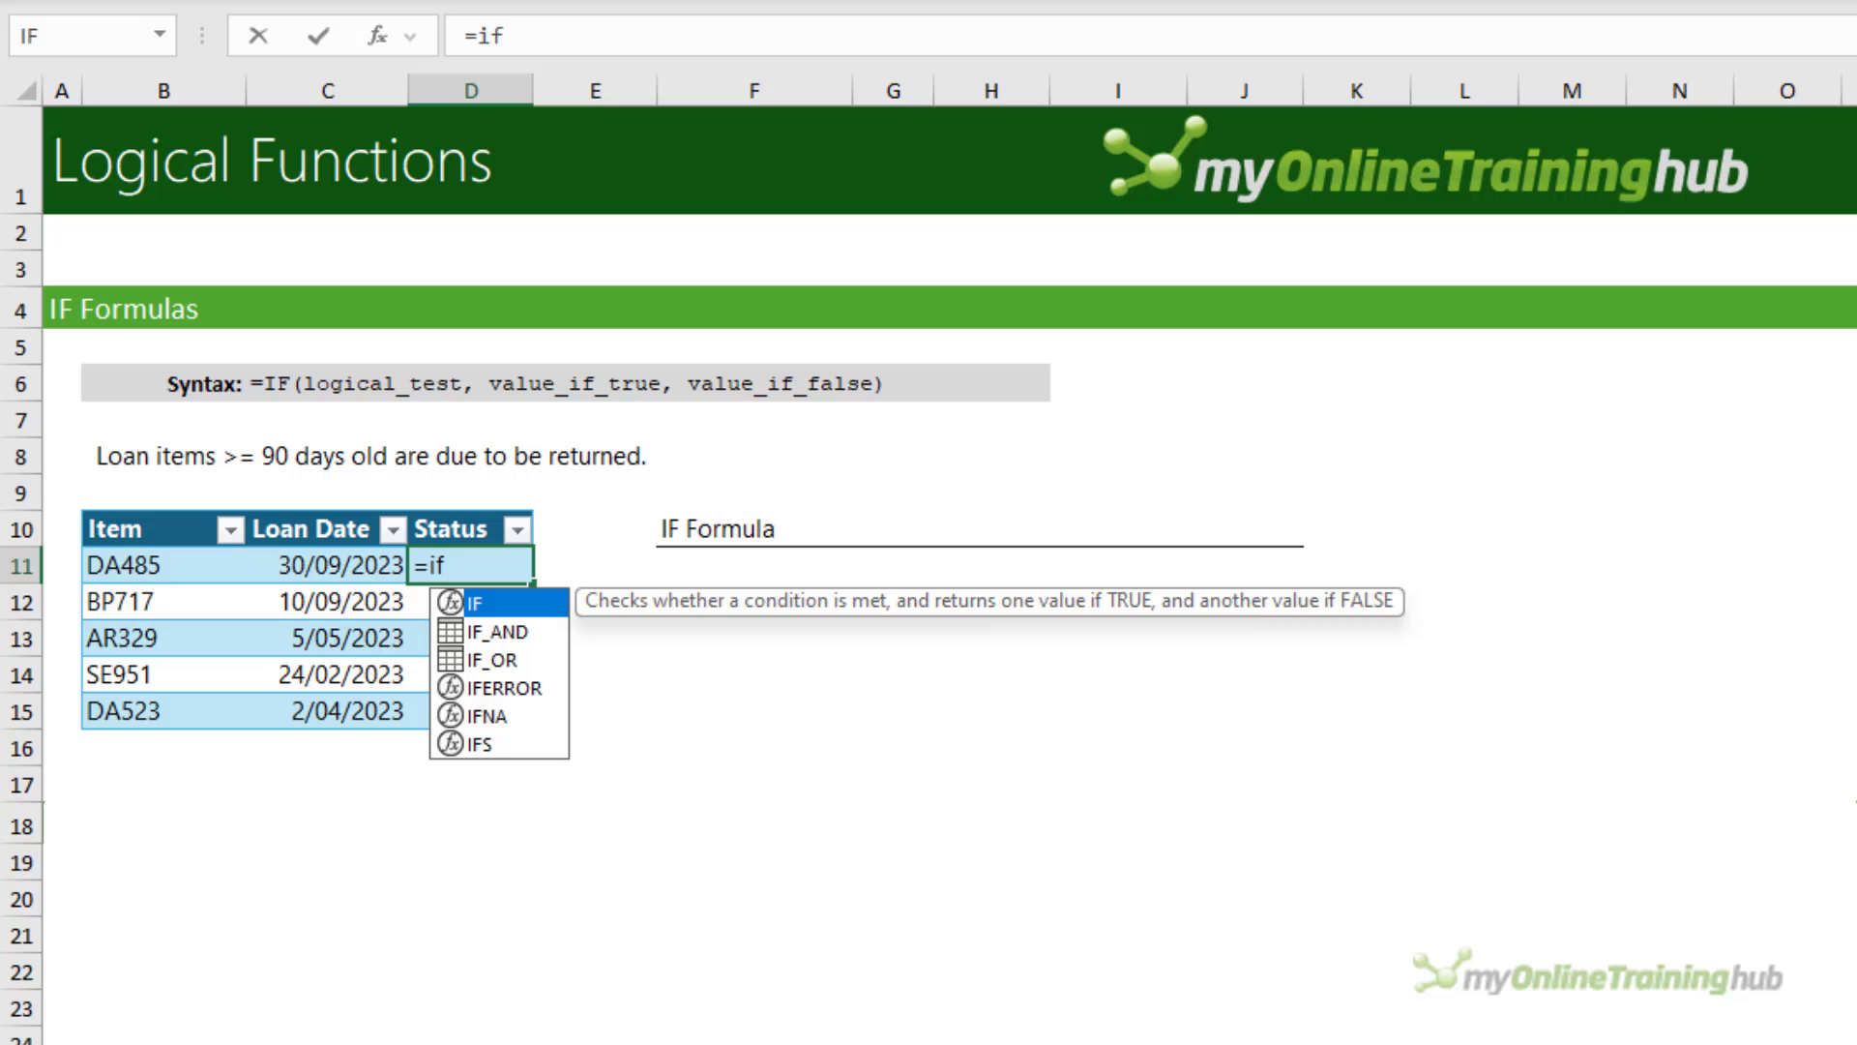
pyautogui.press('Tab')
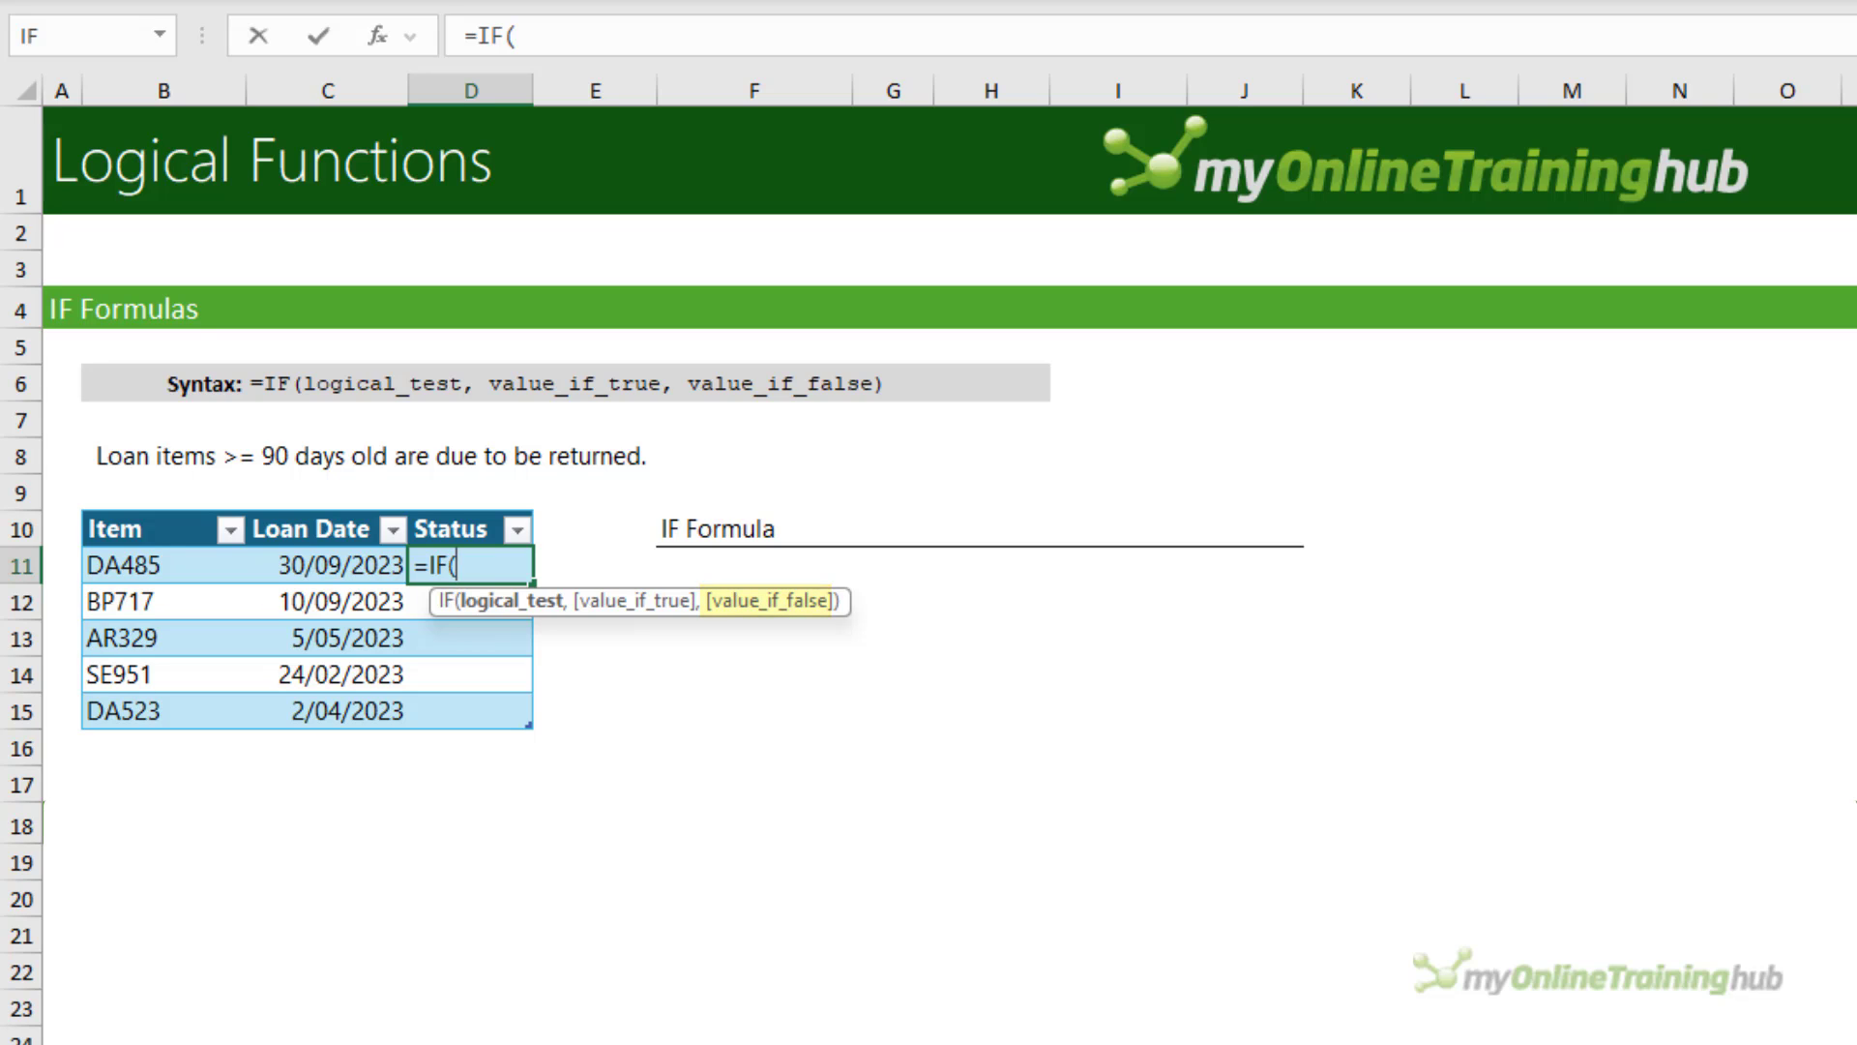
pyautogui.write('tod')
pyautogui.press('Tab')
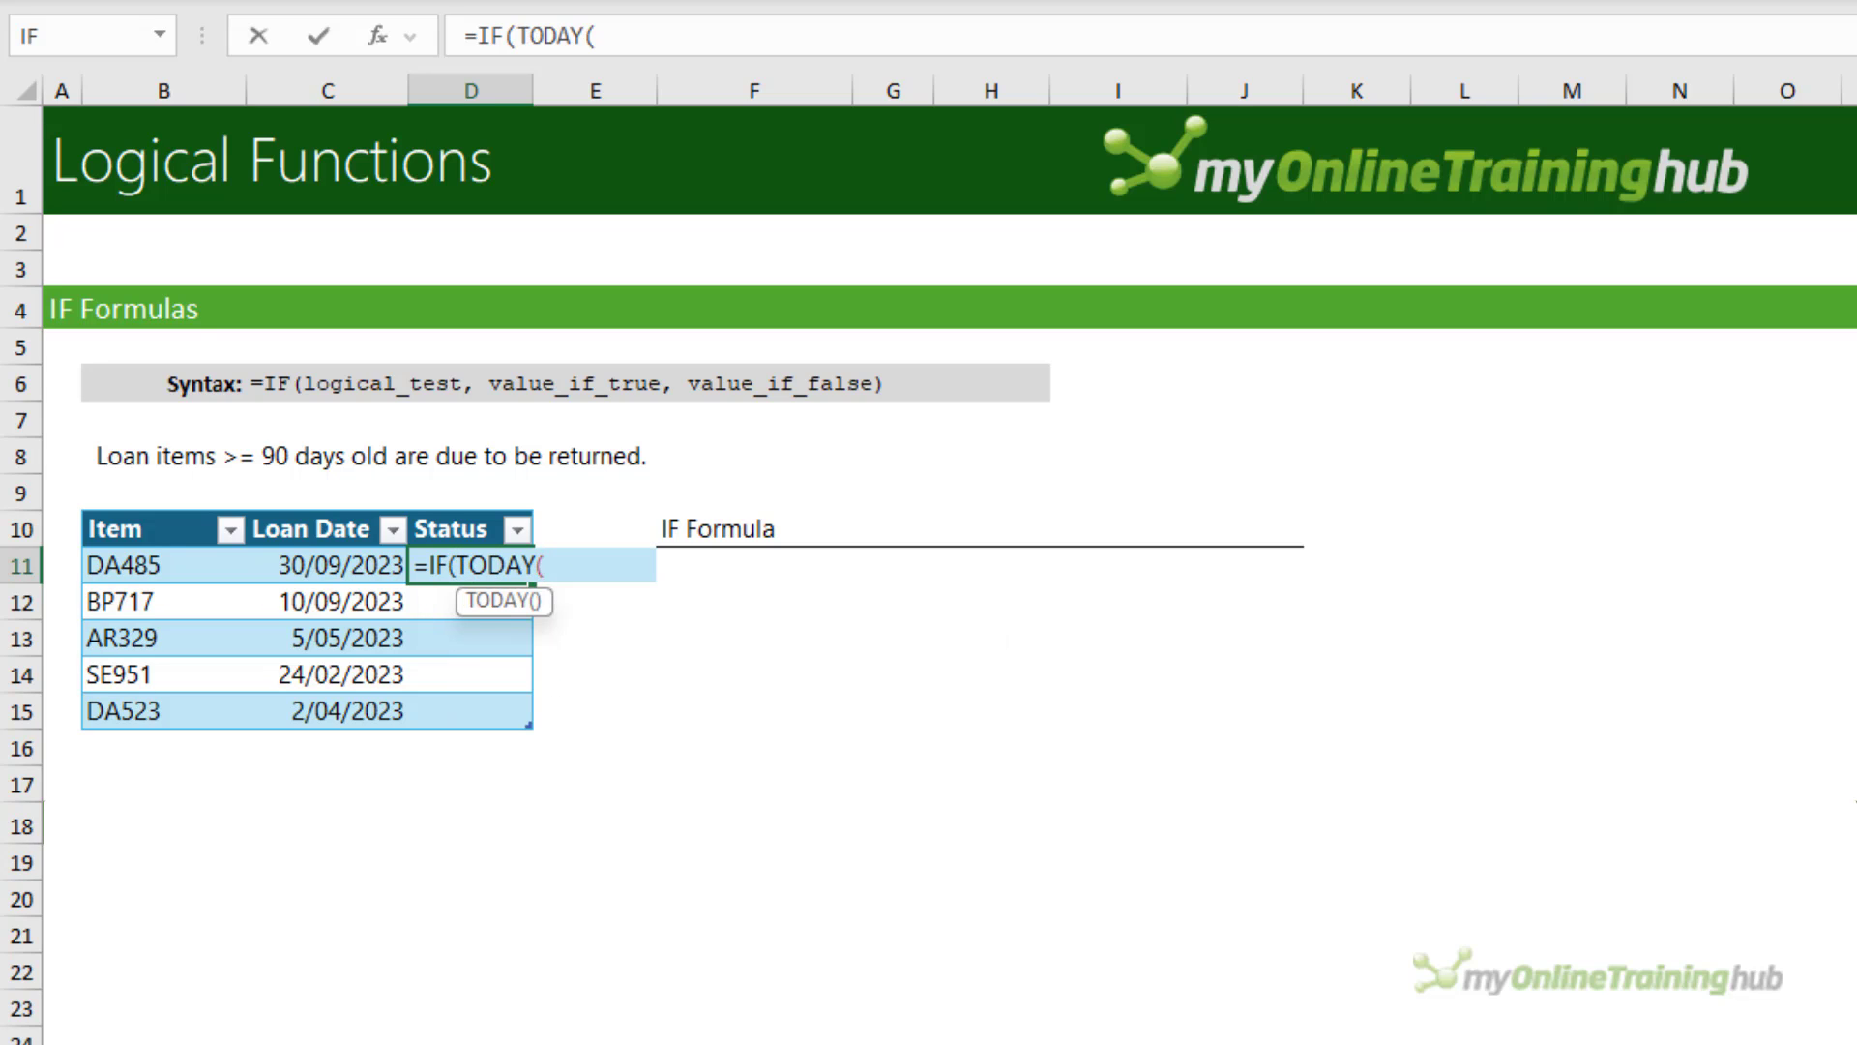
pyautogui.write(')-')
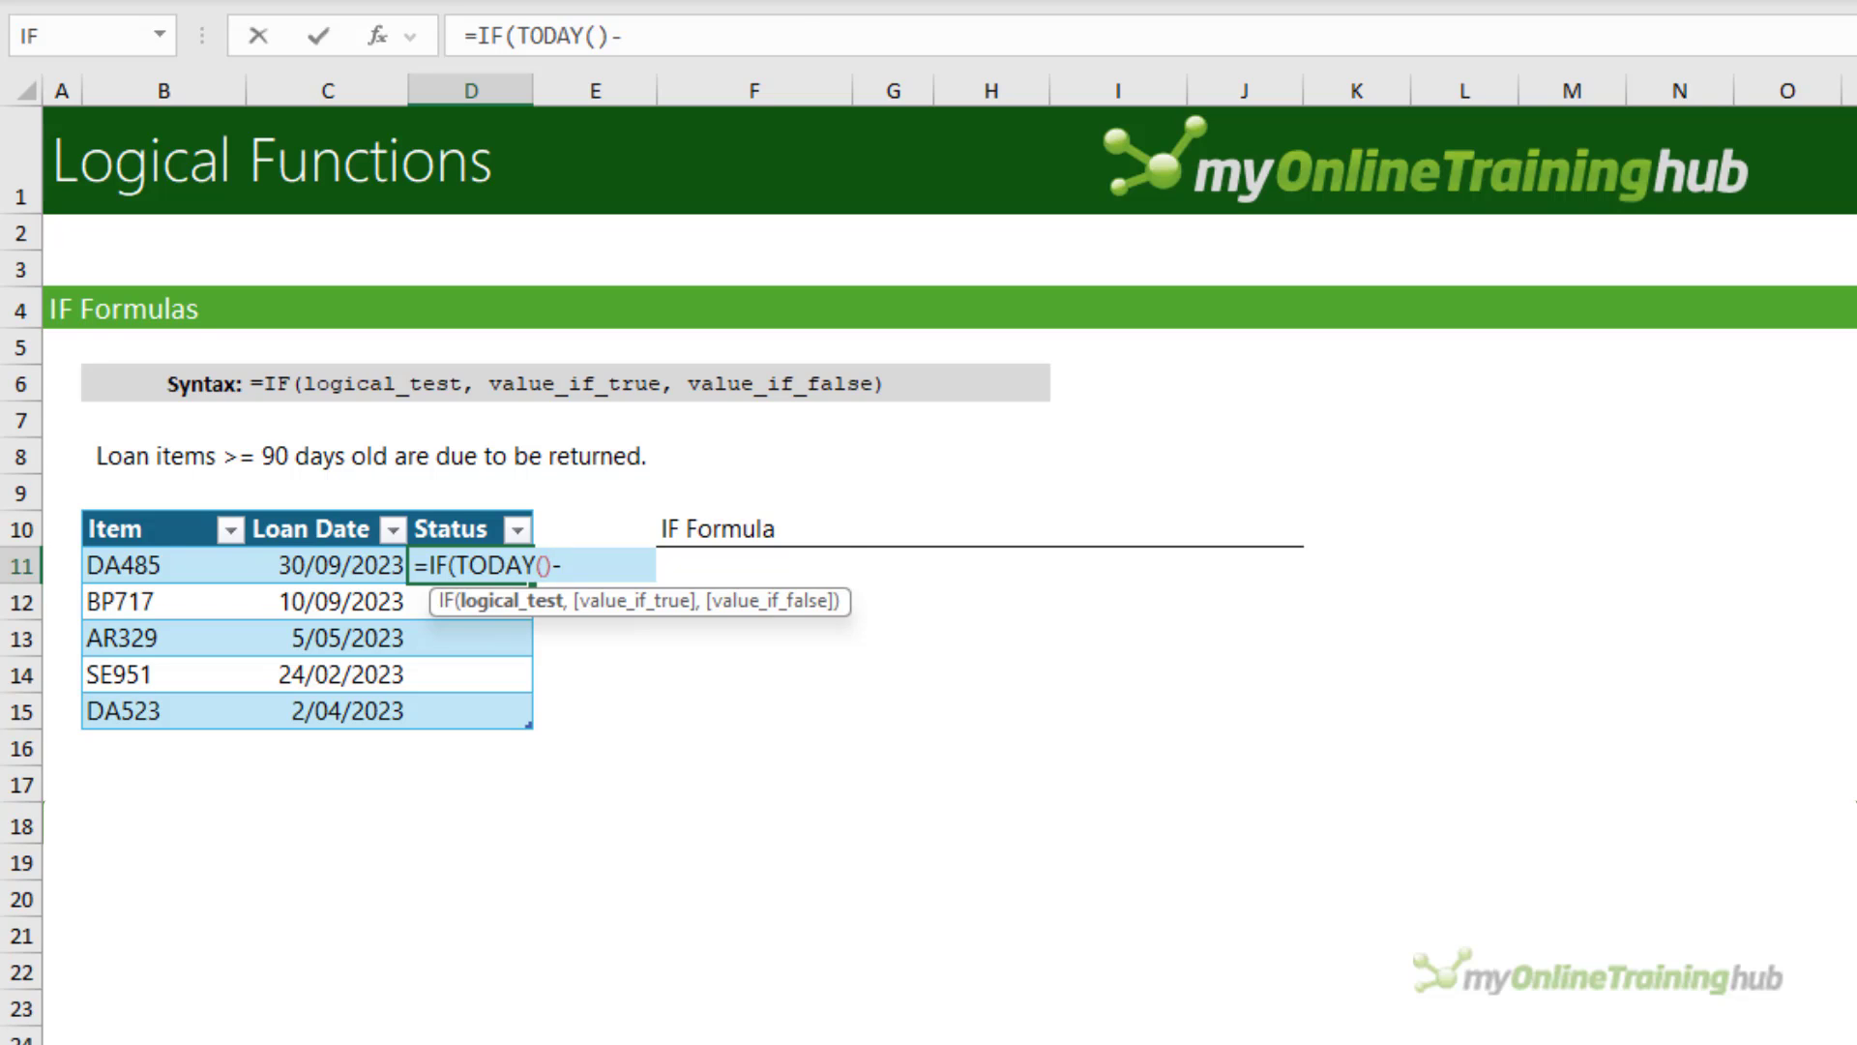
pyautogui.click(327, 565)
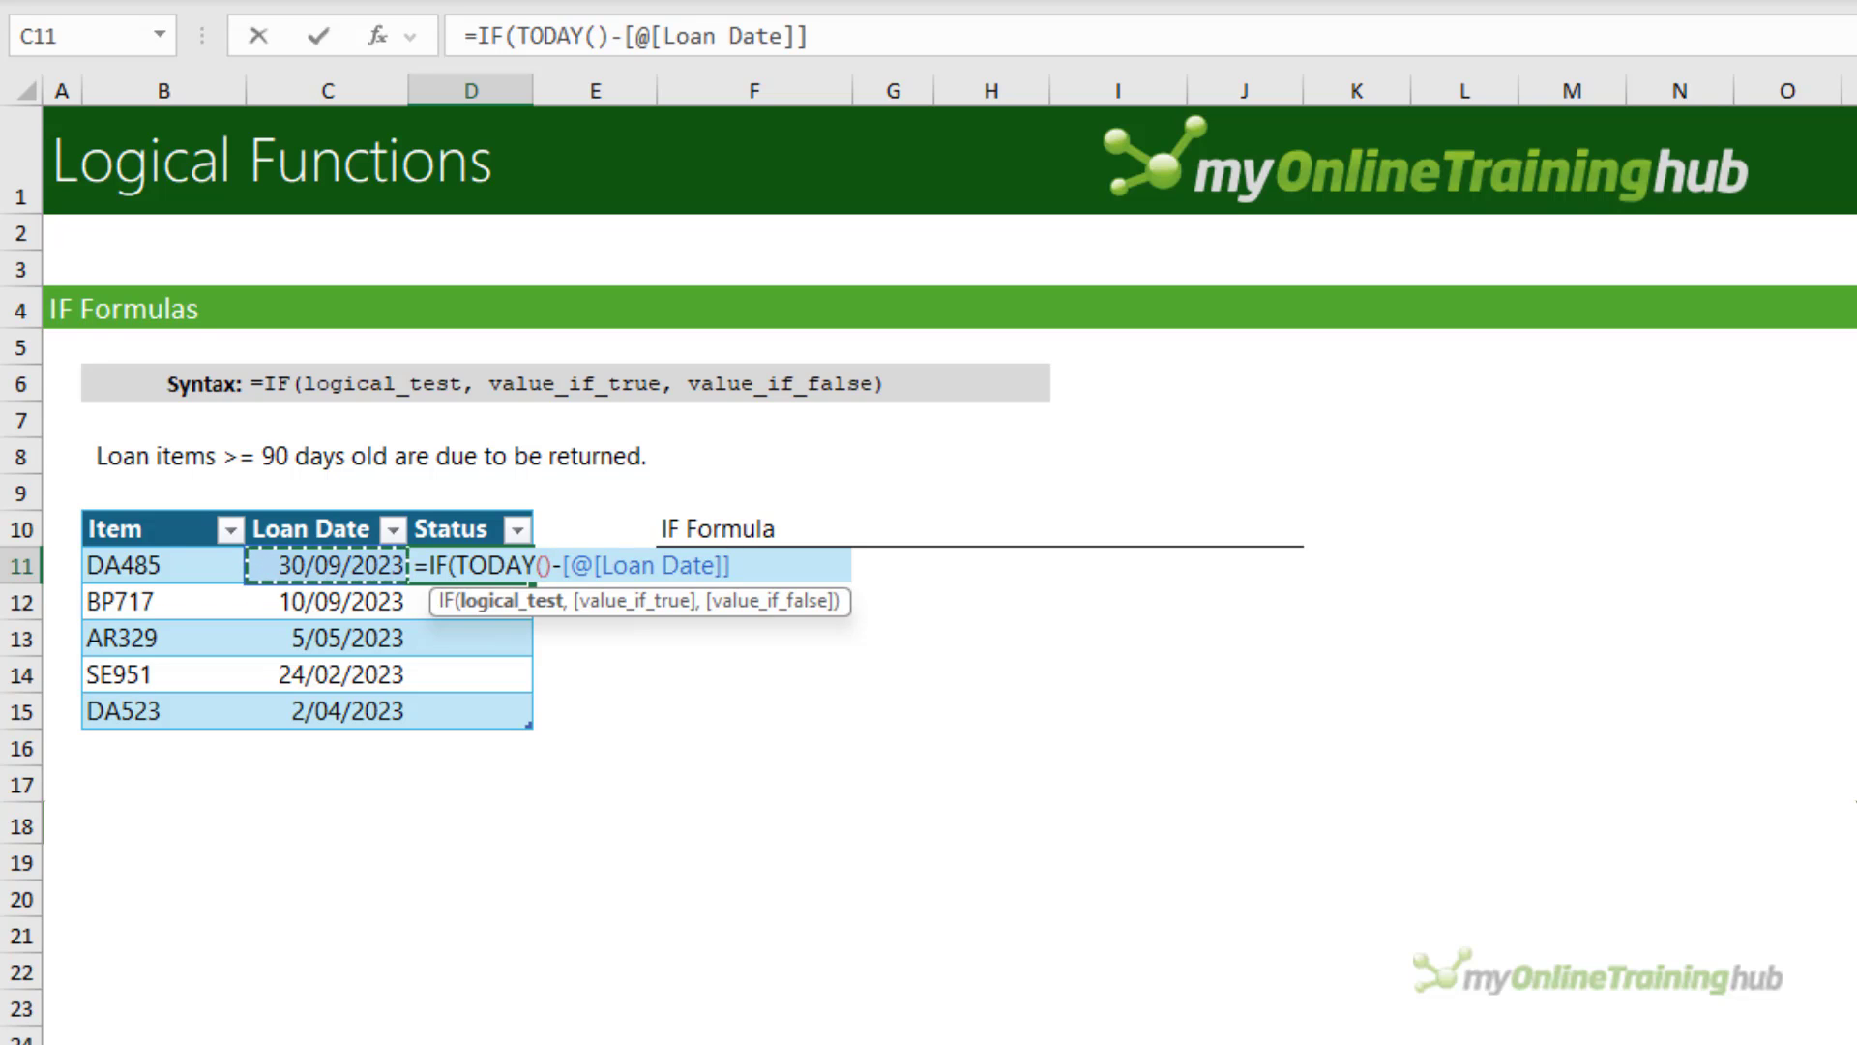
pyautogui.write('>=')
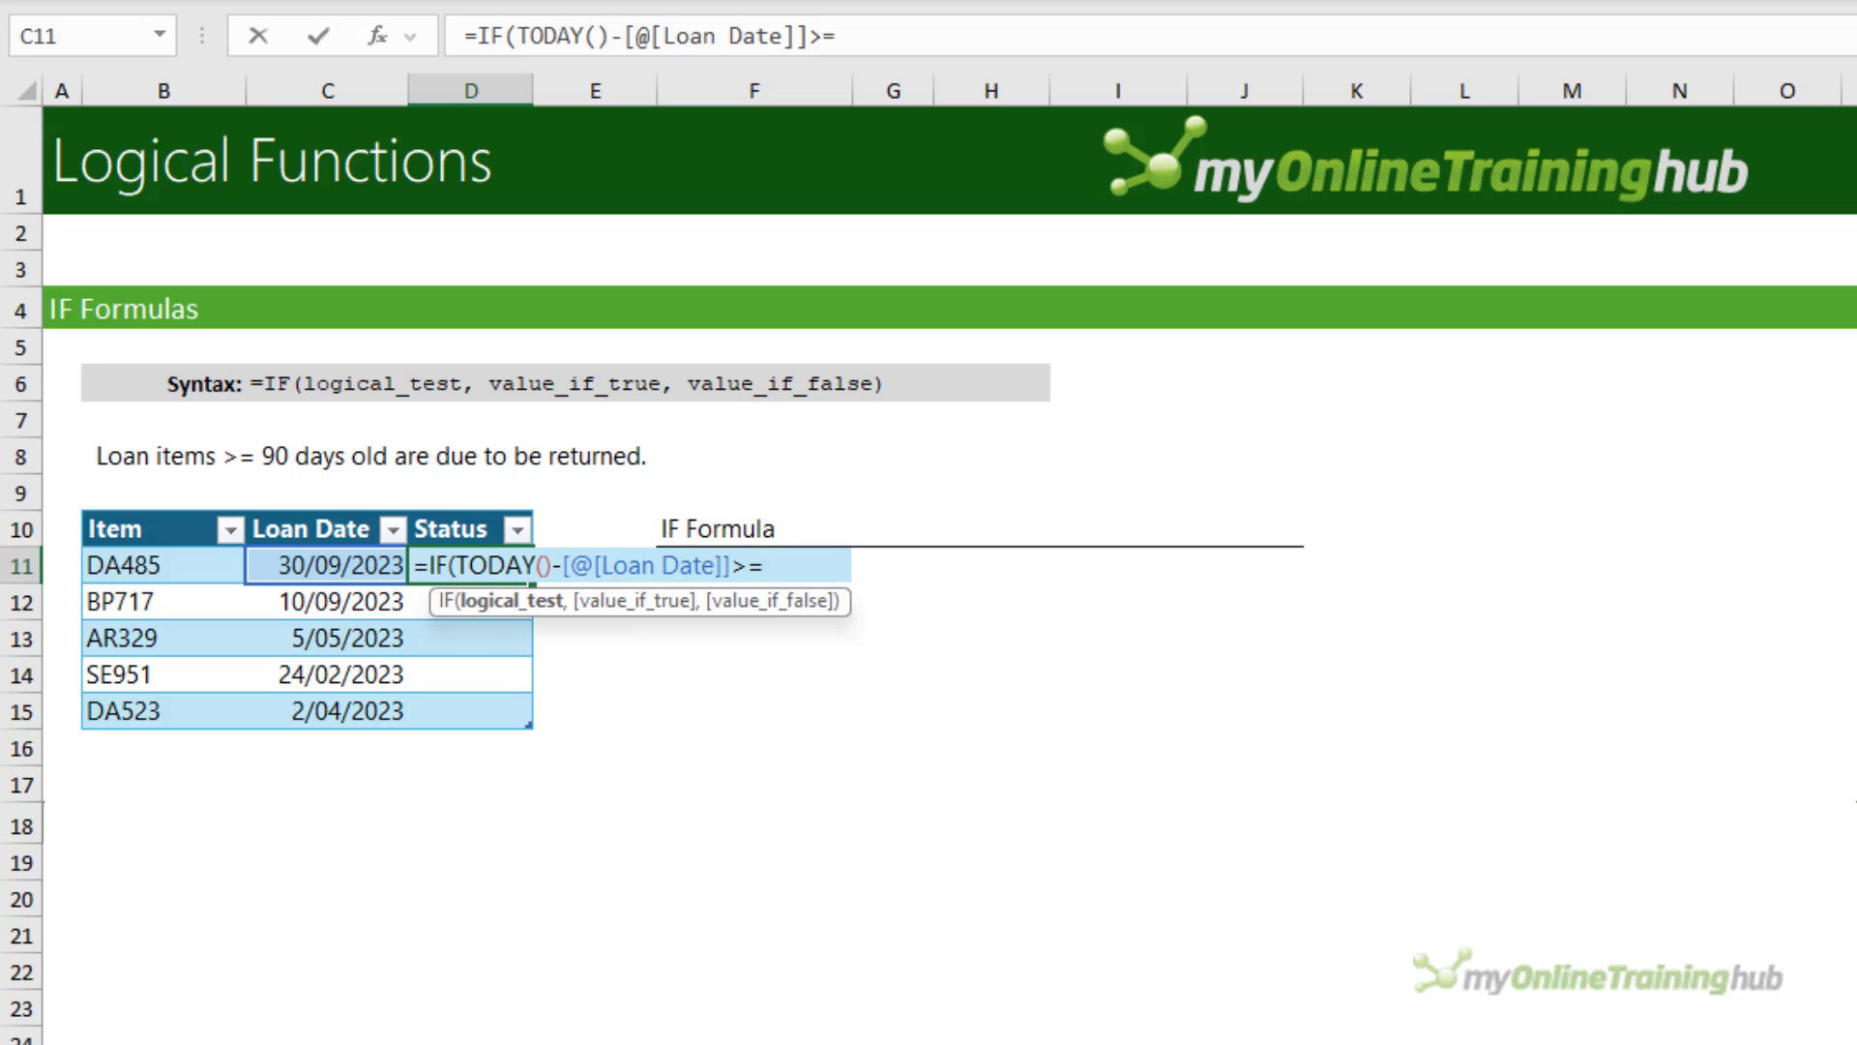
pyautogui.write('90,')
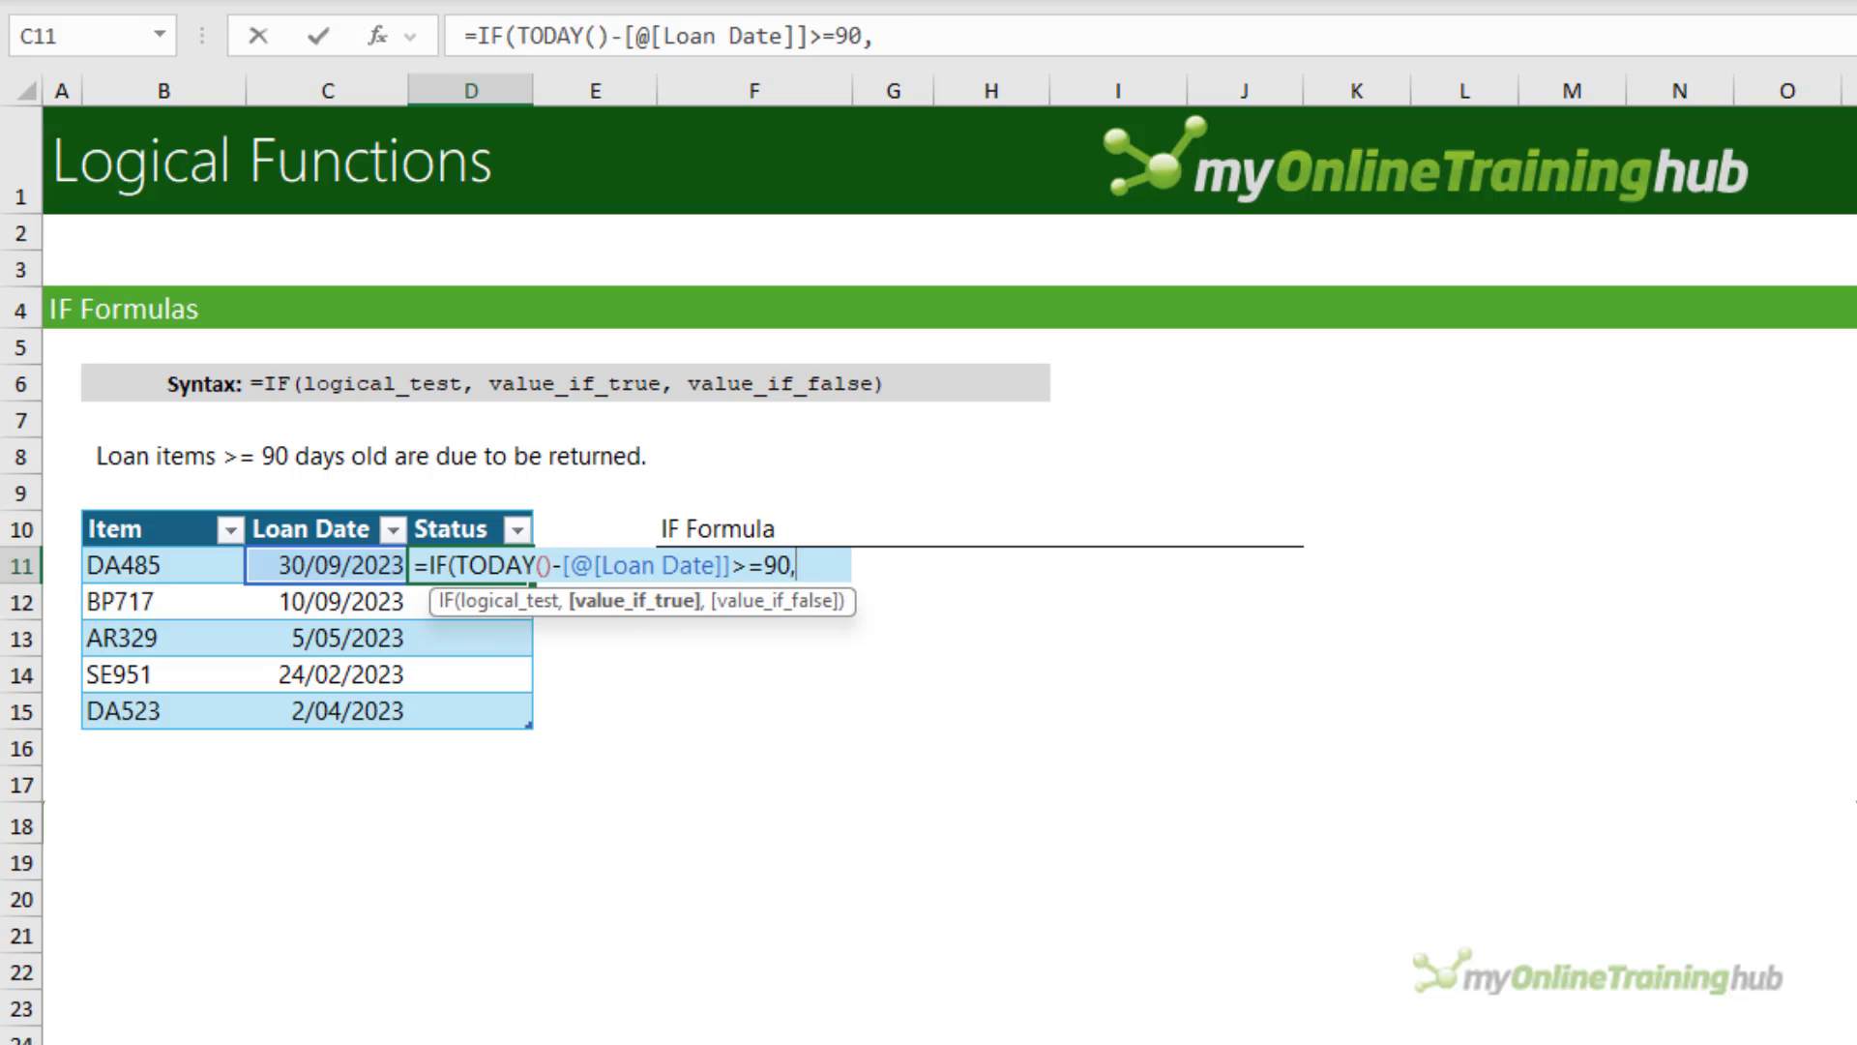
# Complete the IF formula so it returns "Due" when true and an empty string "" when false.
pyautogui.write('"Due",')
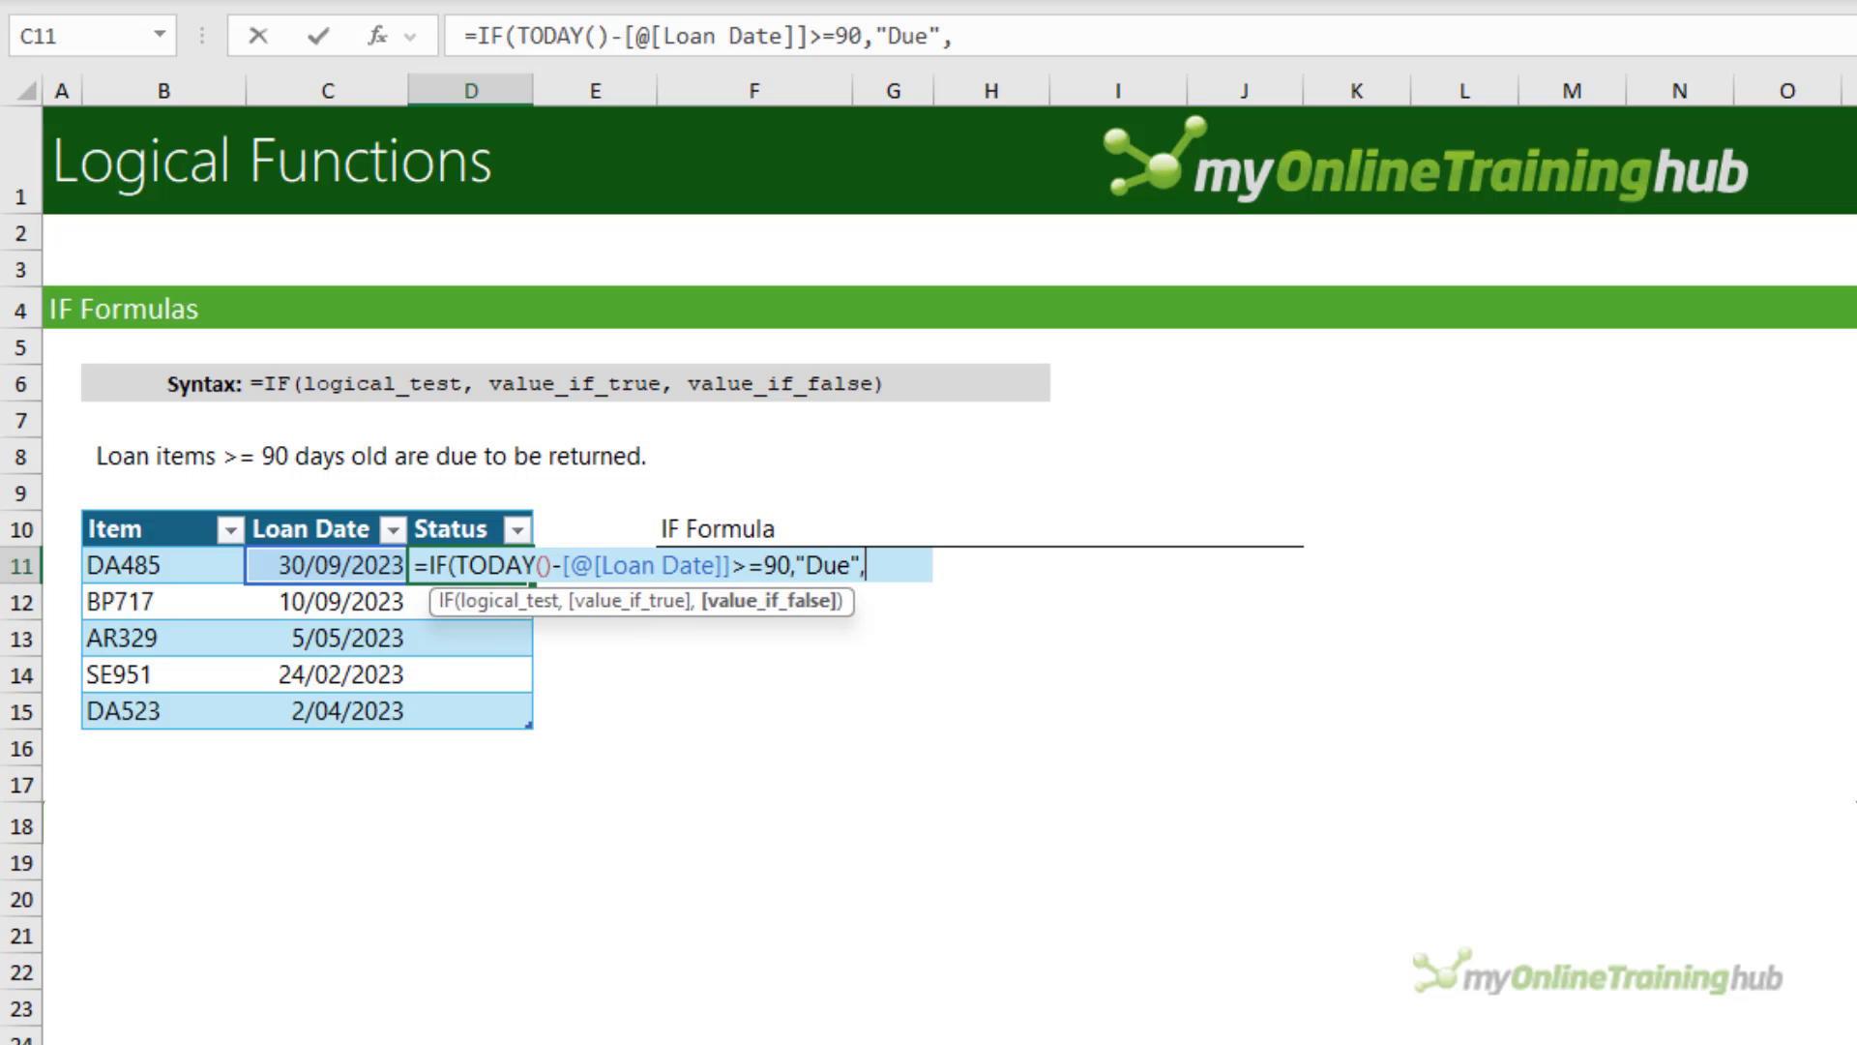
pyautogui.write('"")')
pyautogui.press('Return')
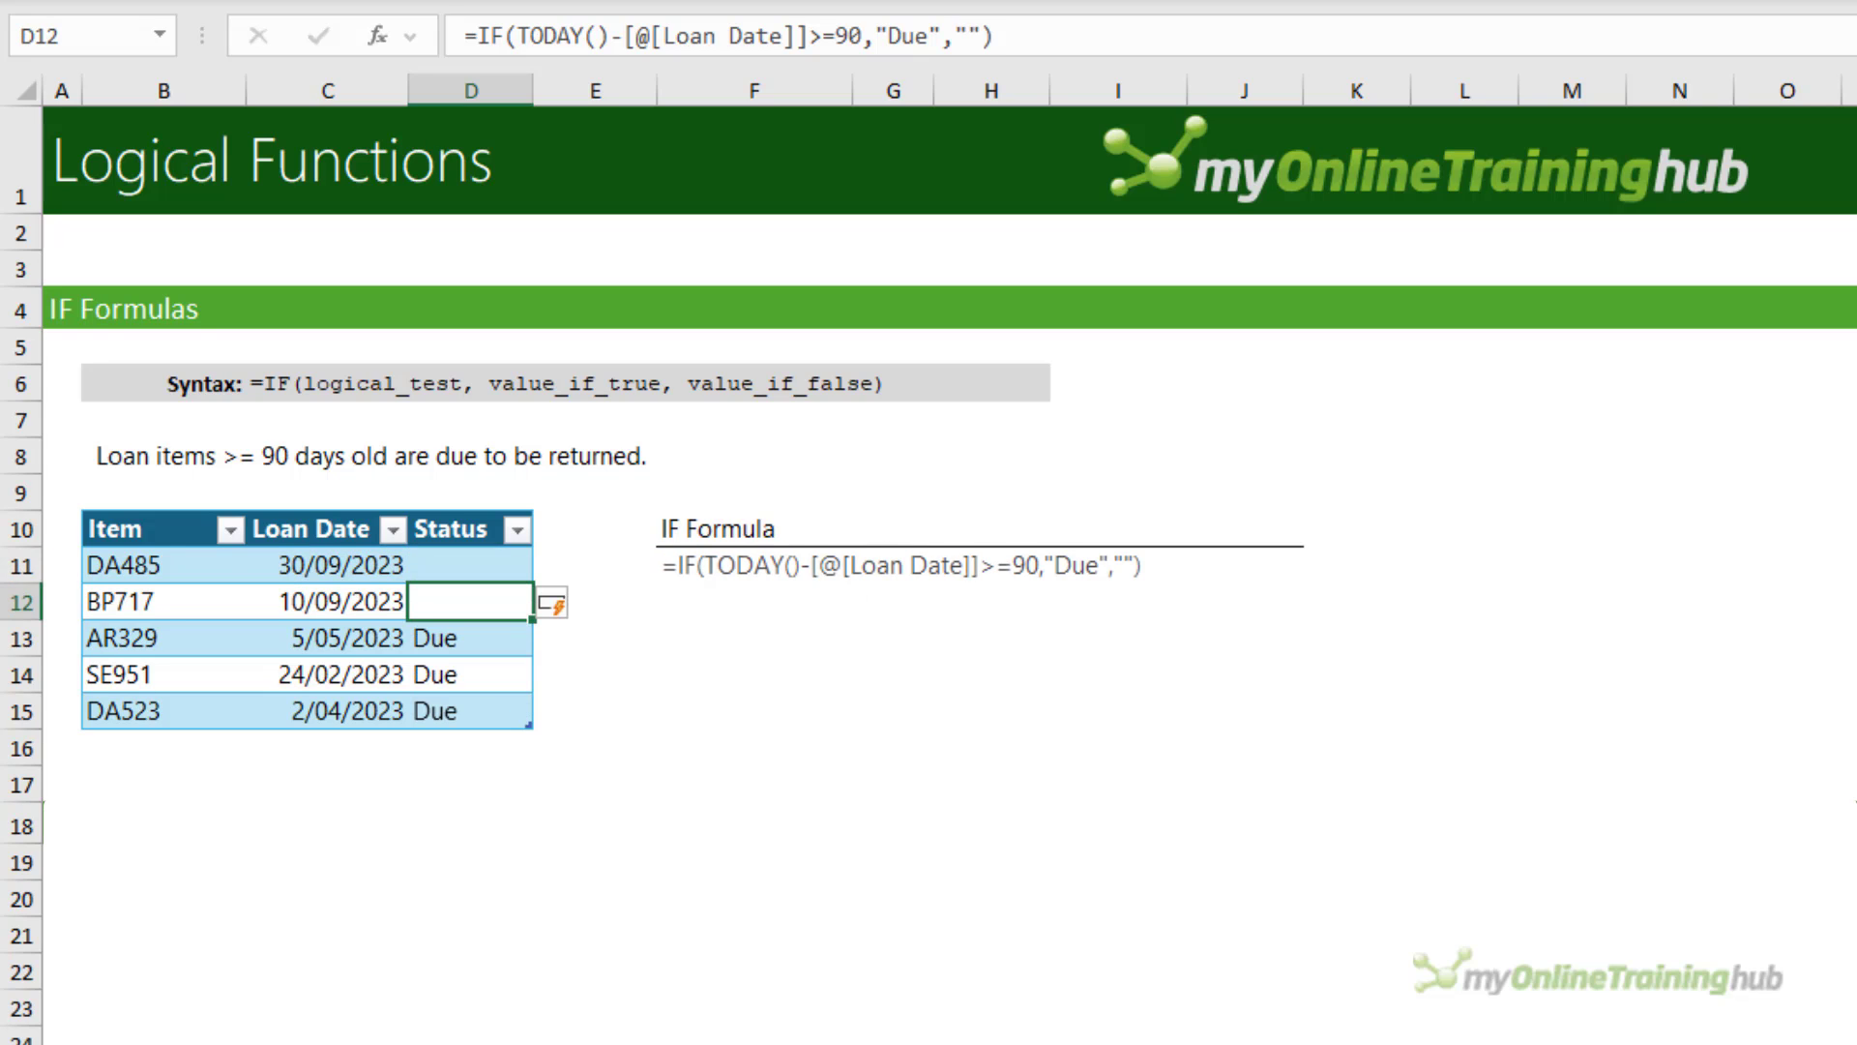
# Change the IF formula in D11 of the Status column so it returns "Not Due" when the test is false.
pyautogui.click(470, 565)
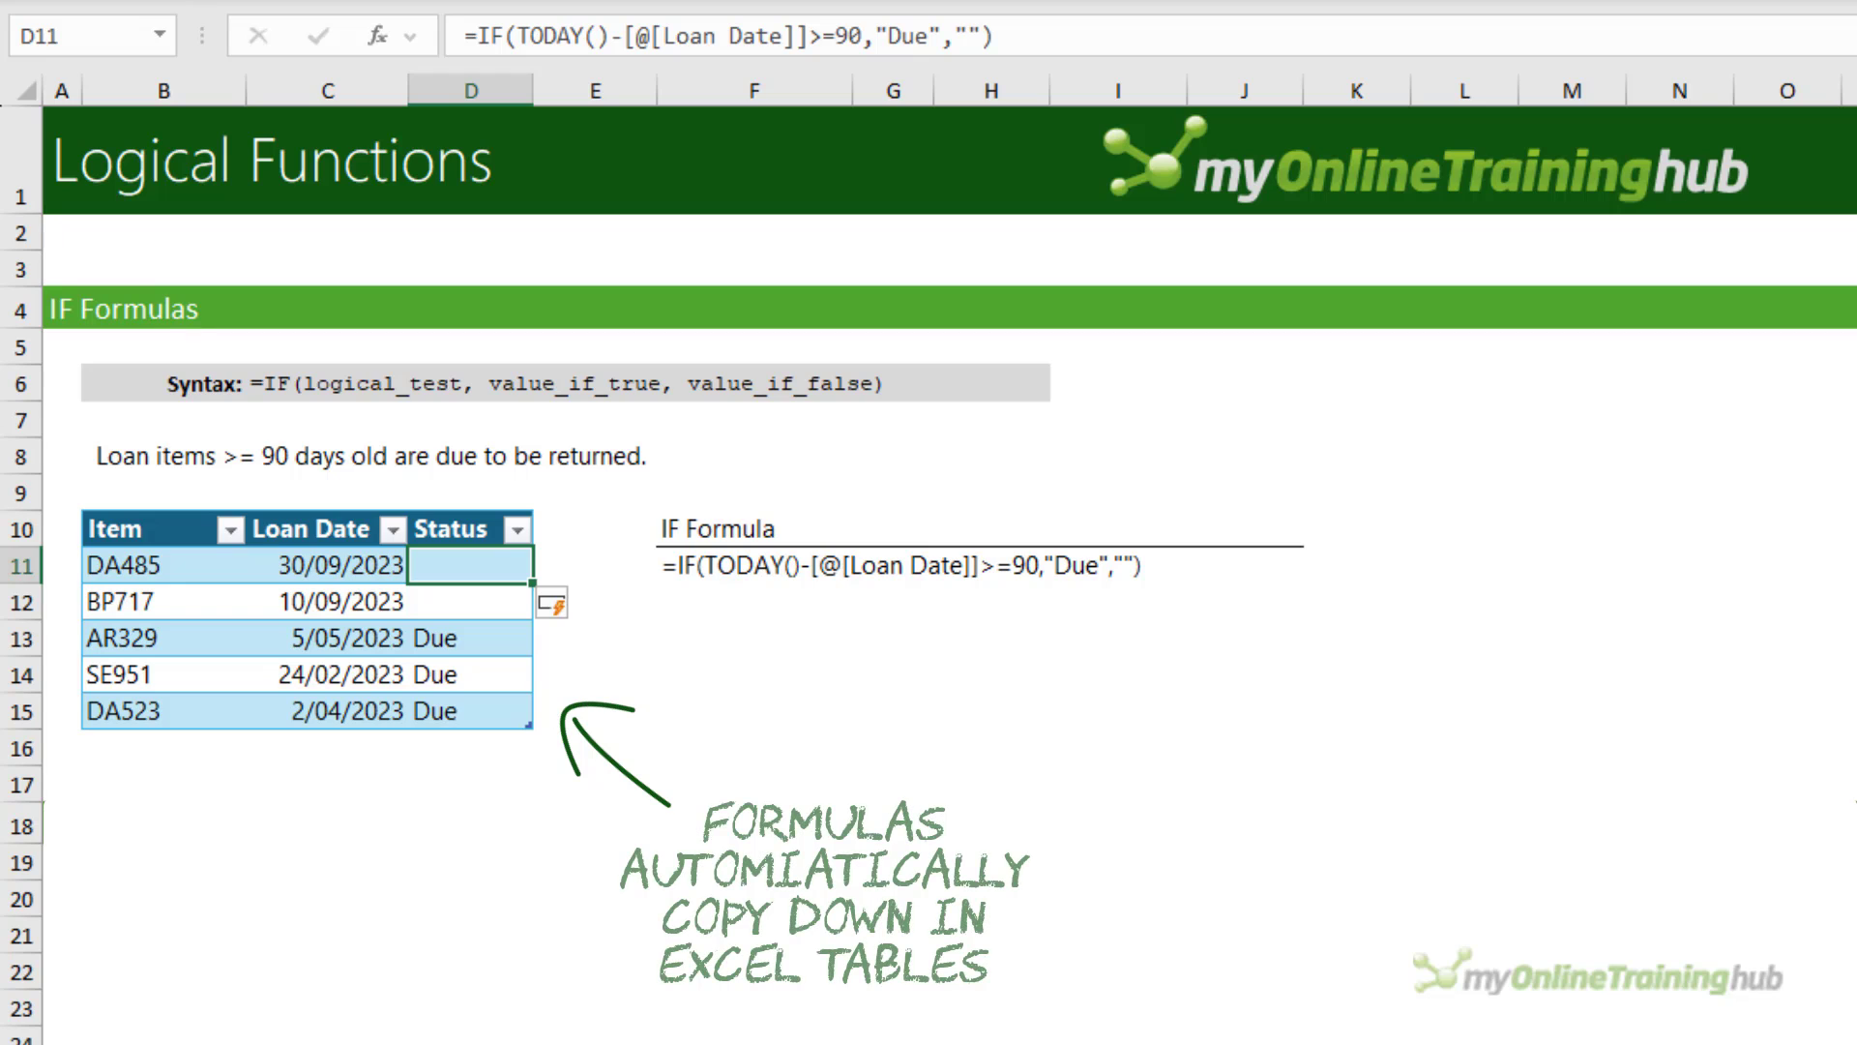
pyautogui.press('F2')
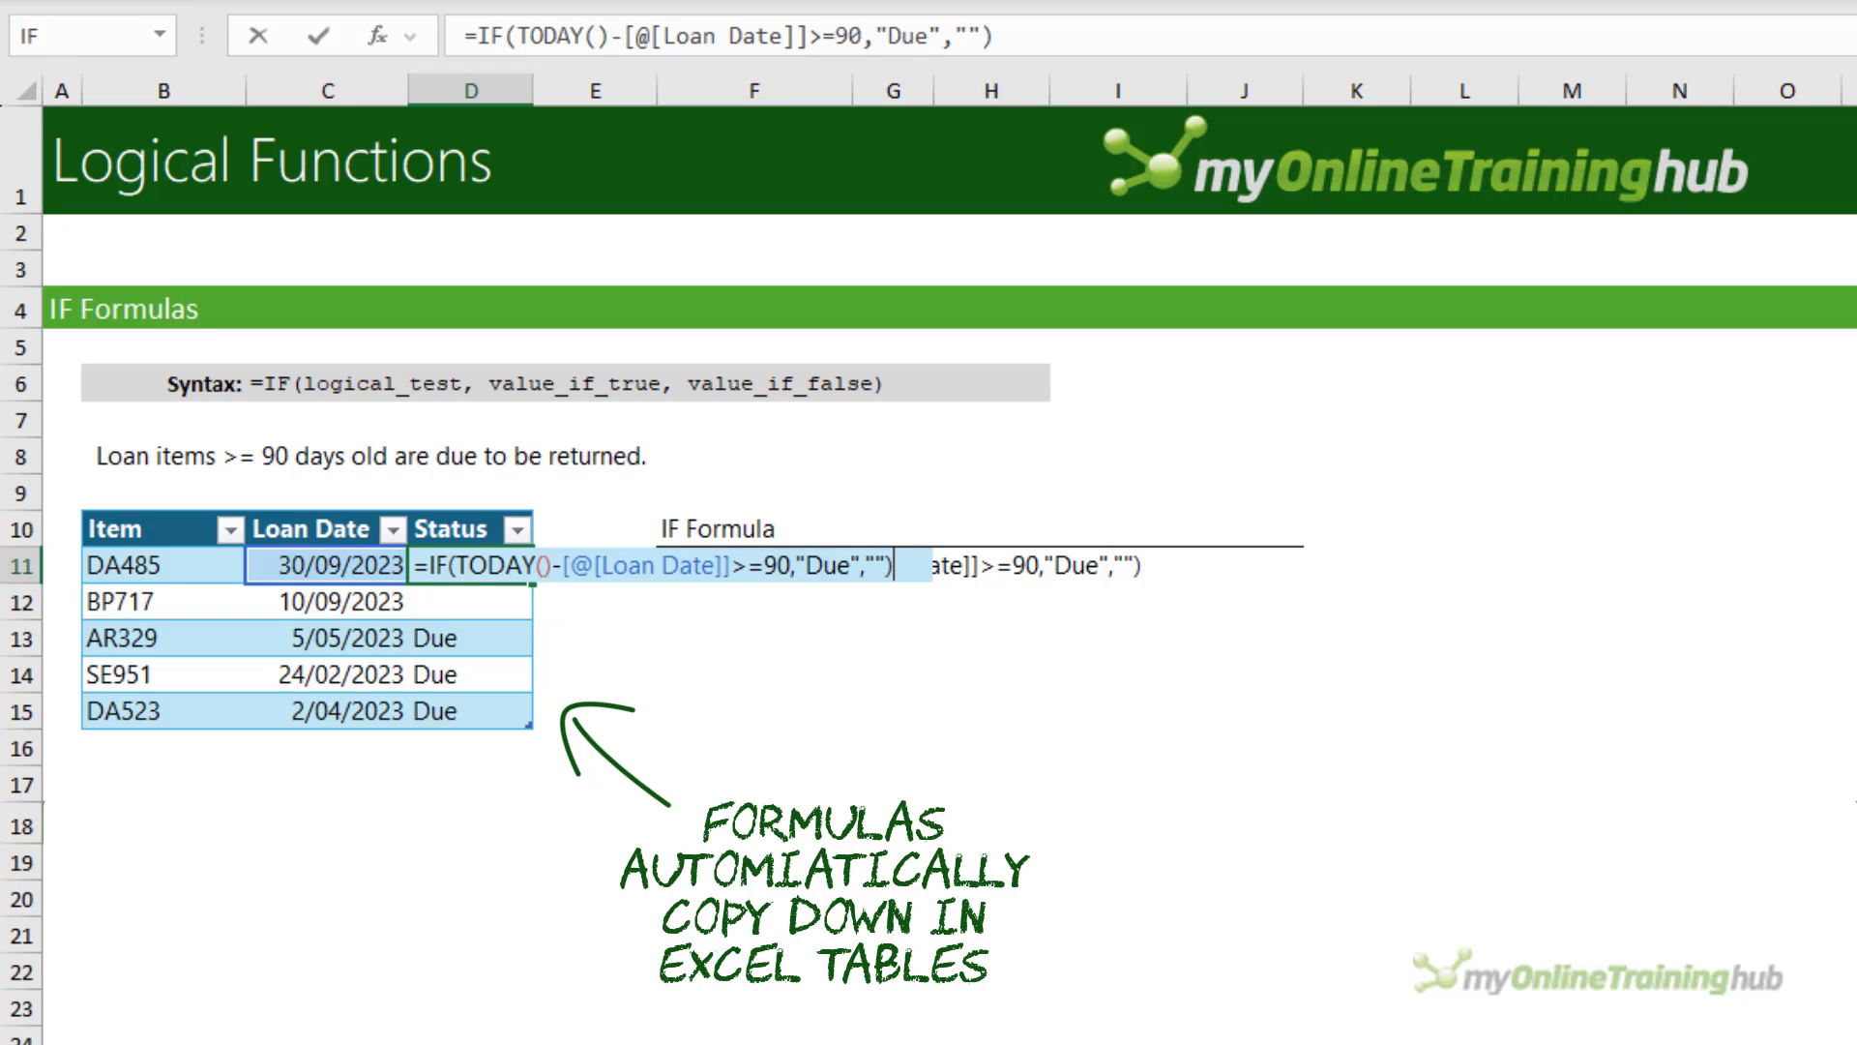
pyautogui.press('Left')
pyautogui.press('Left')
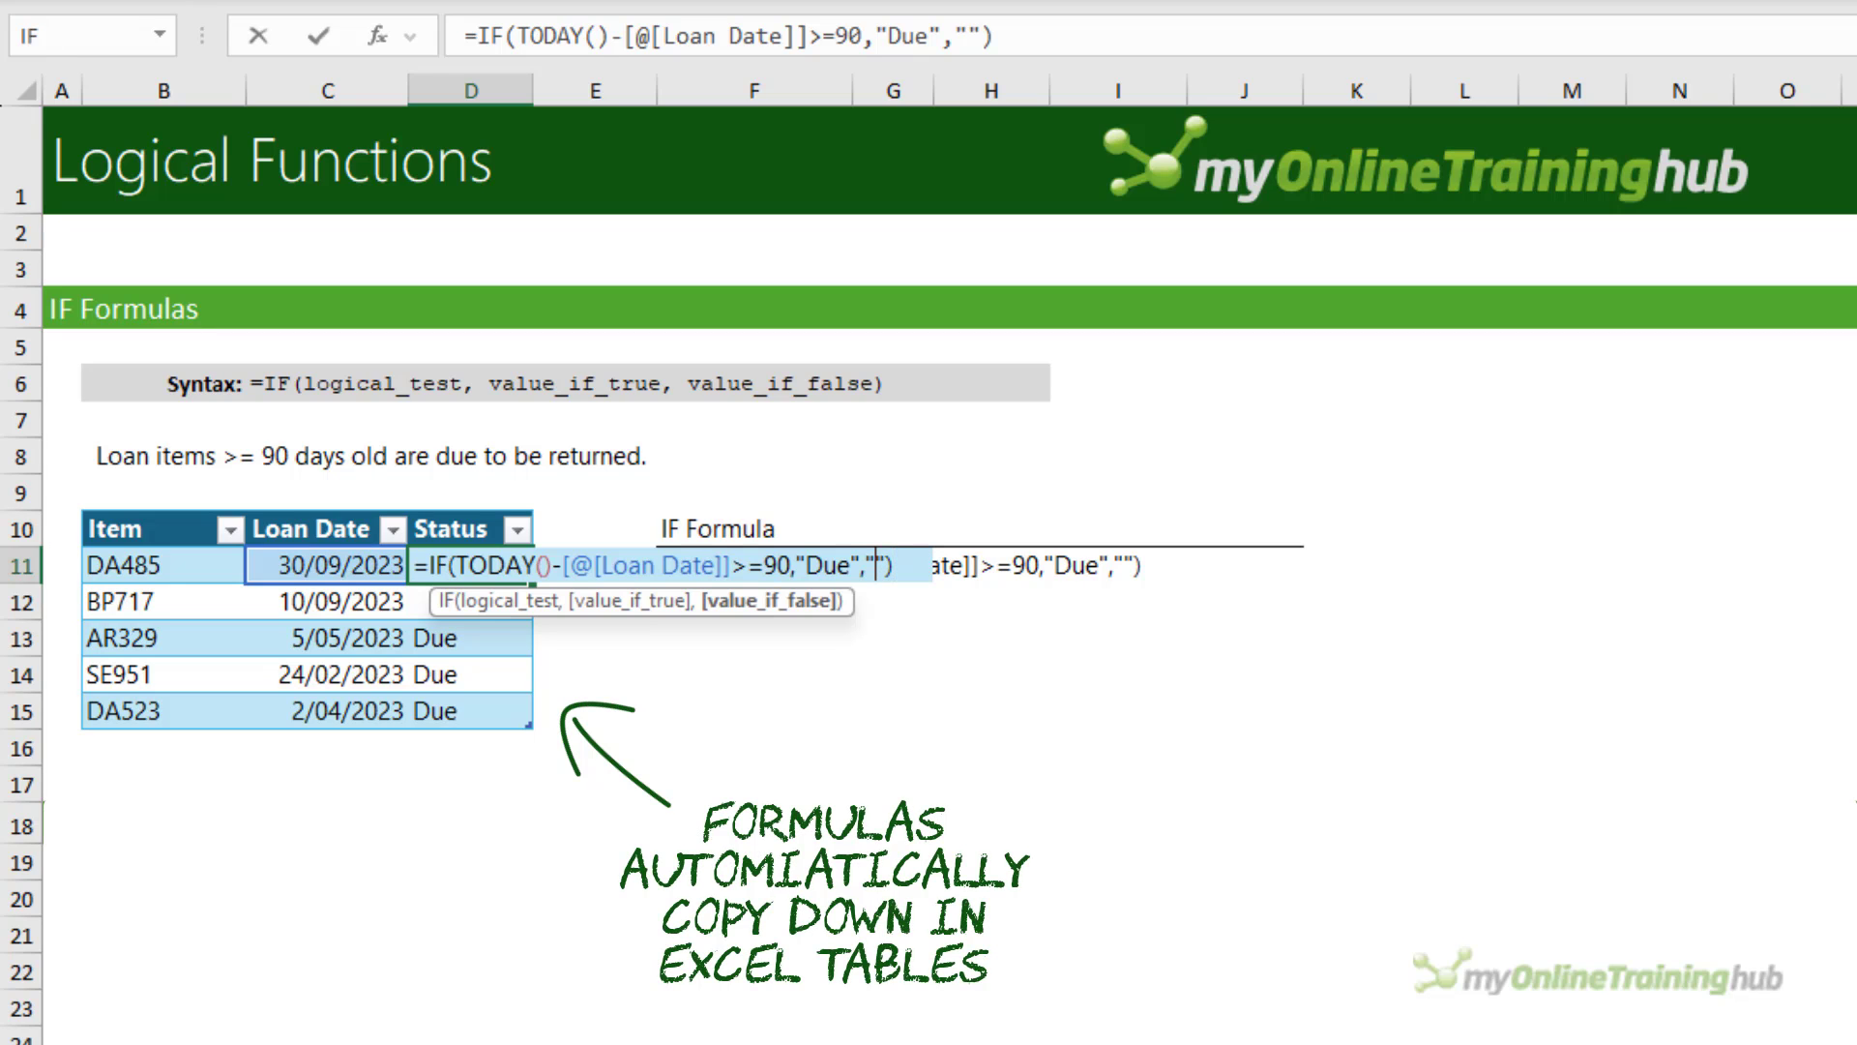
pyautogui.write('Not Due')
pyautogui.press('Return')
pyautogui.click(470, 565)
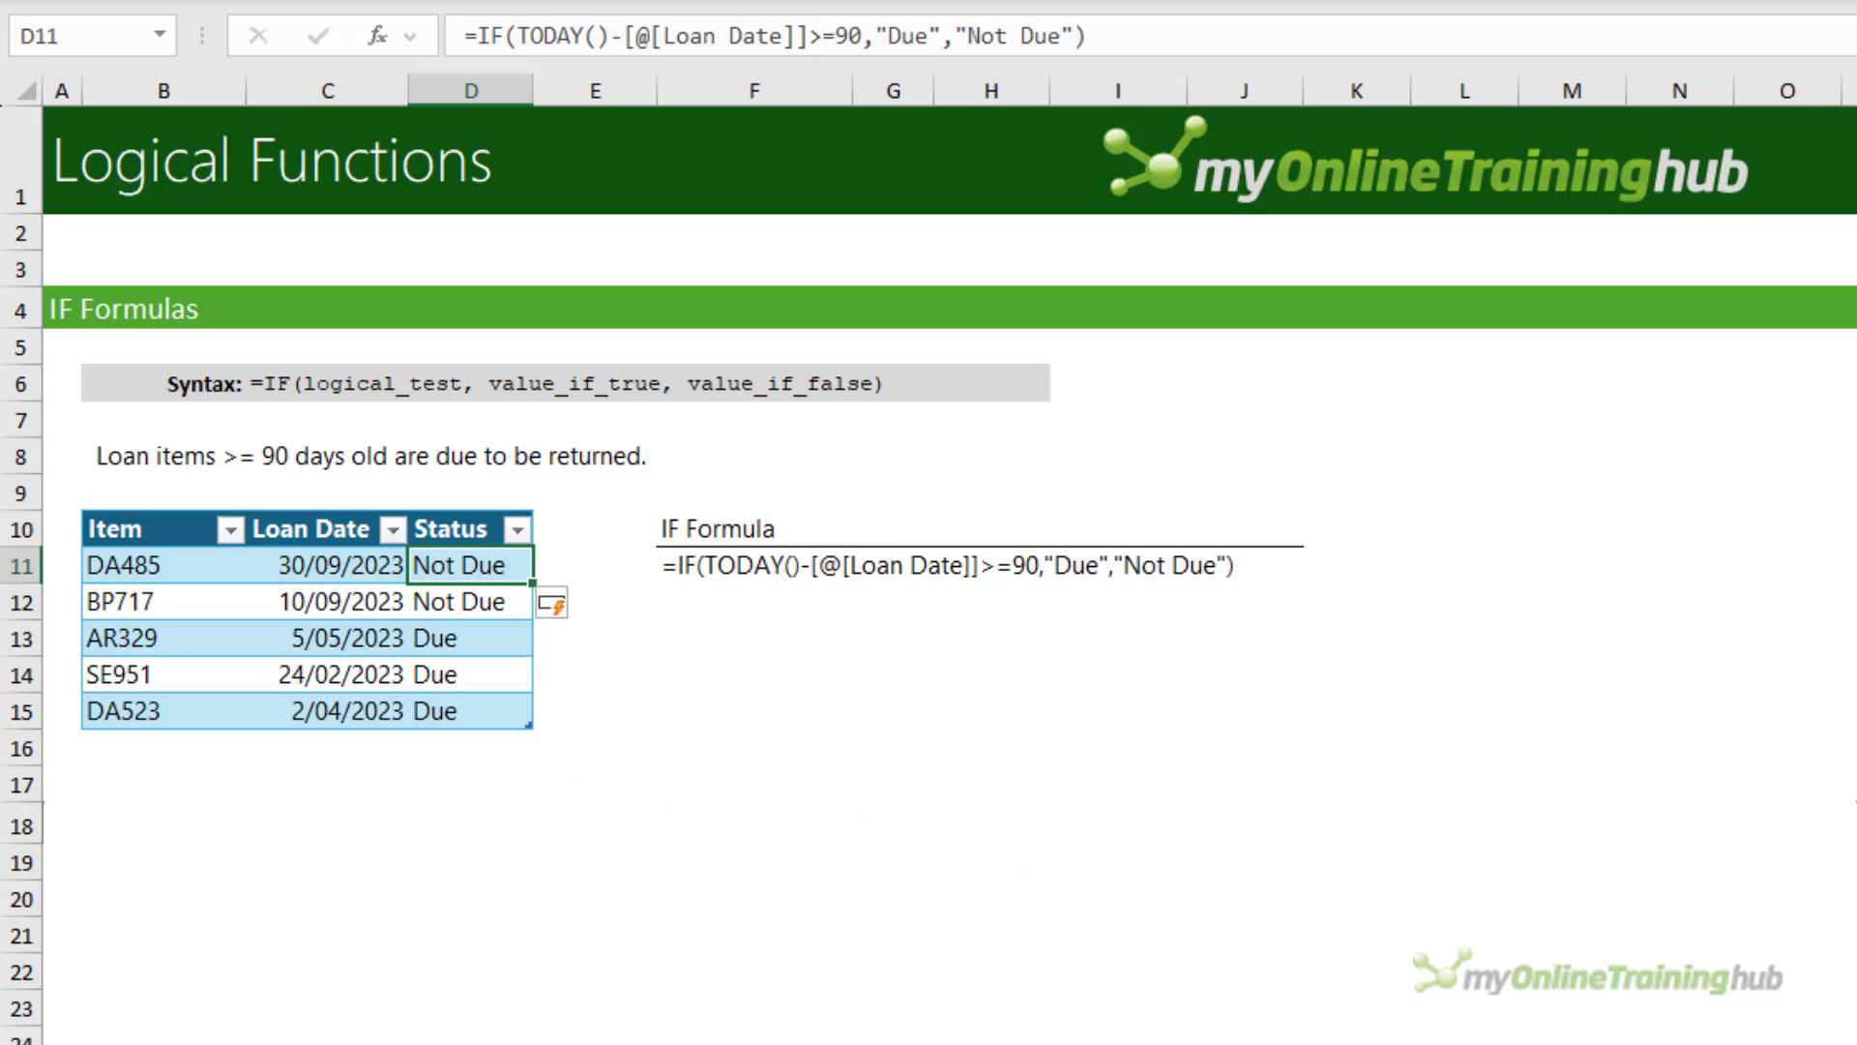
# Start a nested IF formula in D25 of the Nested IF table that returns "Overdue" when TODAY()-[@[Loan Date]]>90.
pyautogui.scroll(-5, 928, 575)
pyautogui.click(470, 423)
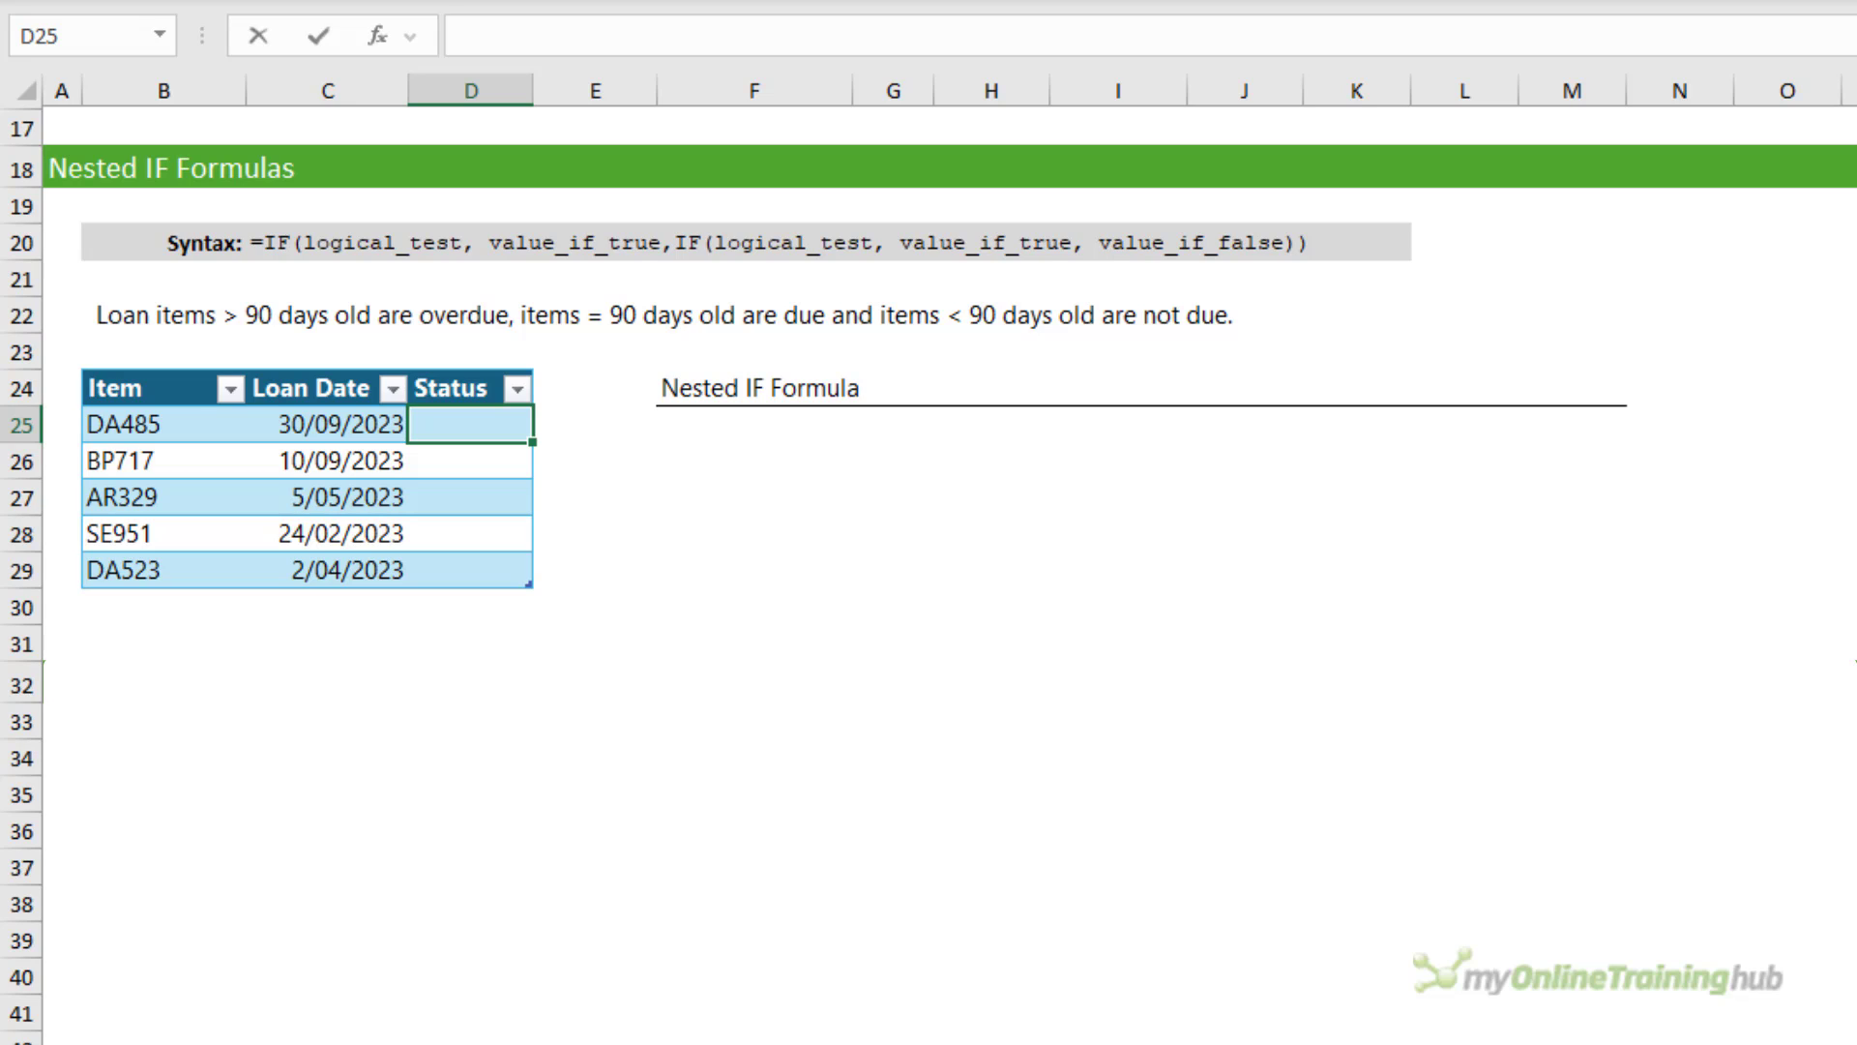
pyautogui.write('=if')
pyautogui.press('Tab')
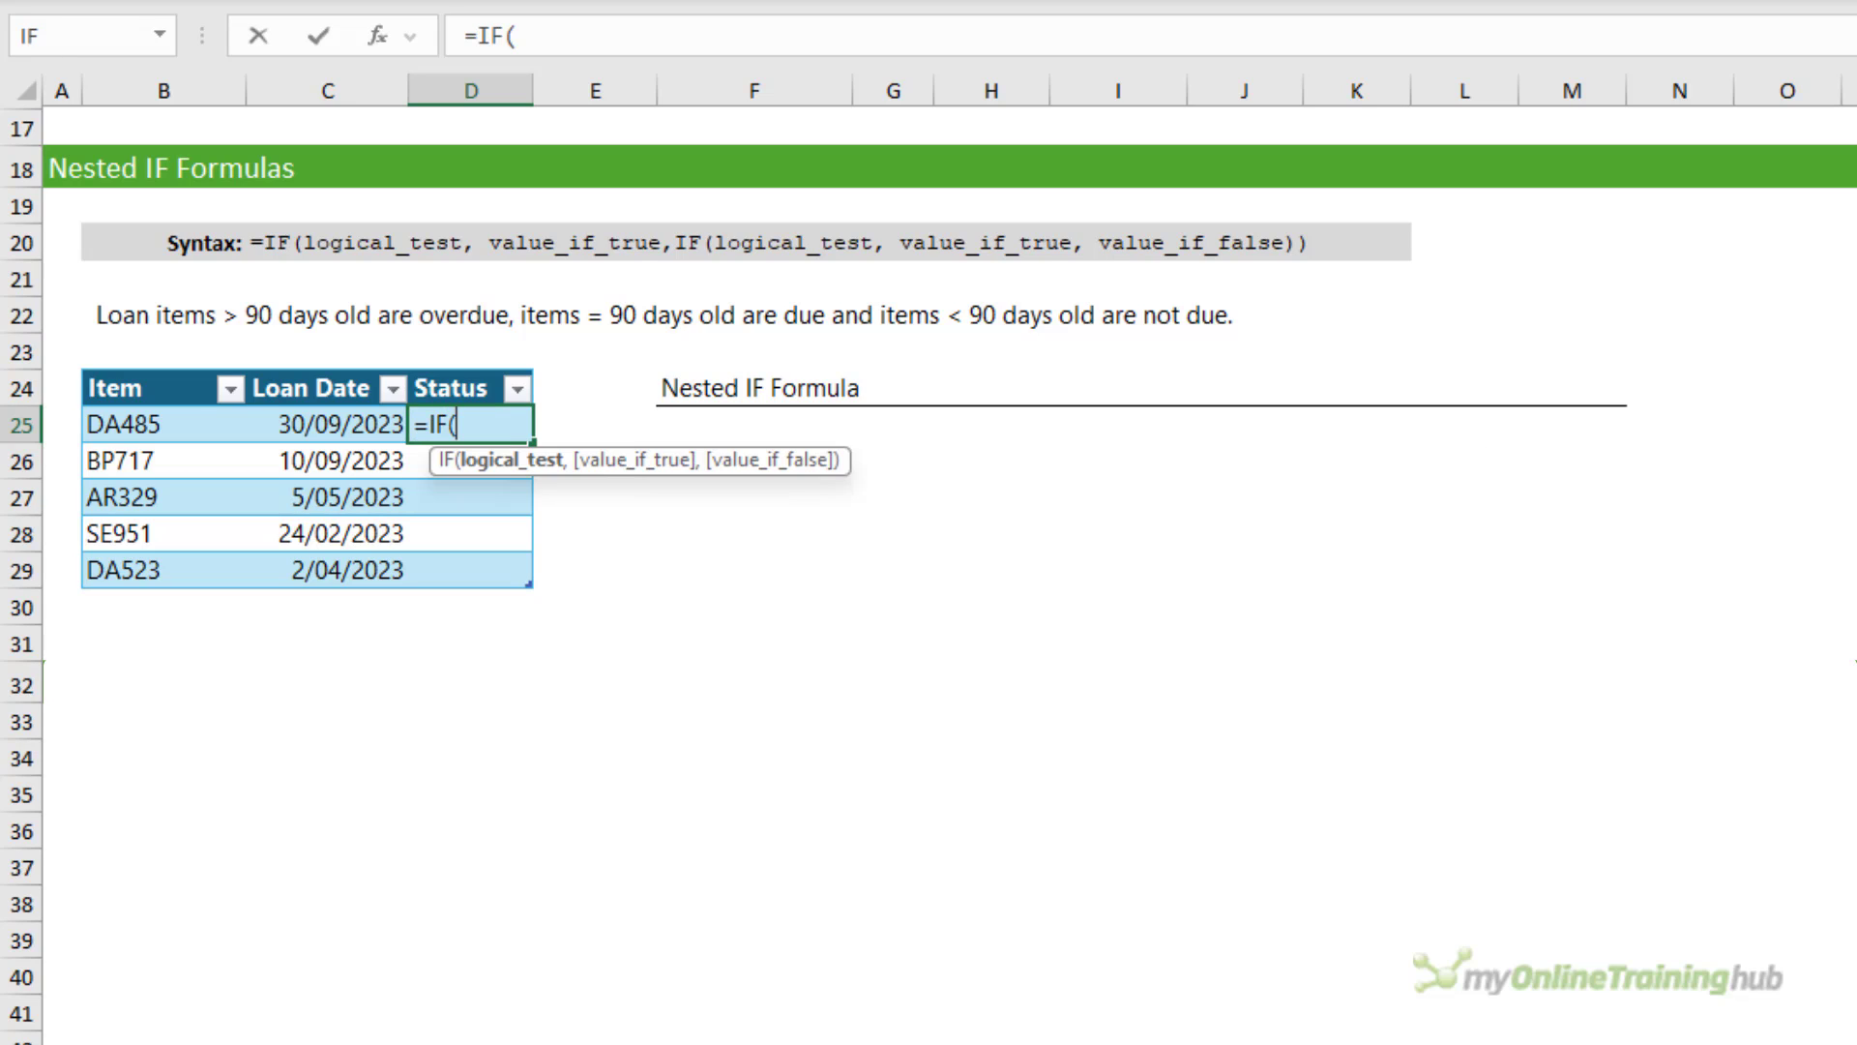
pyautogui.write('tod')
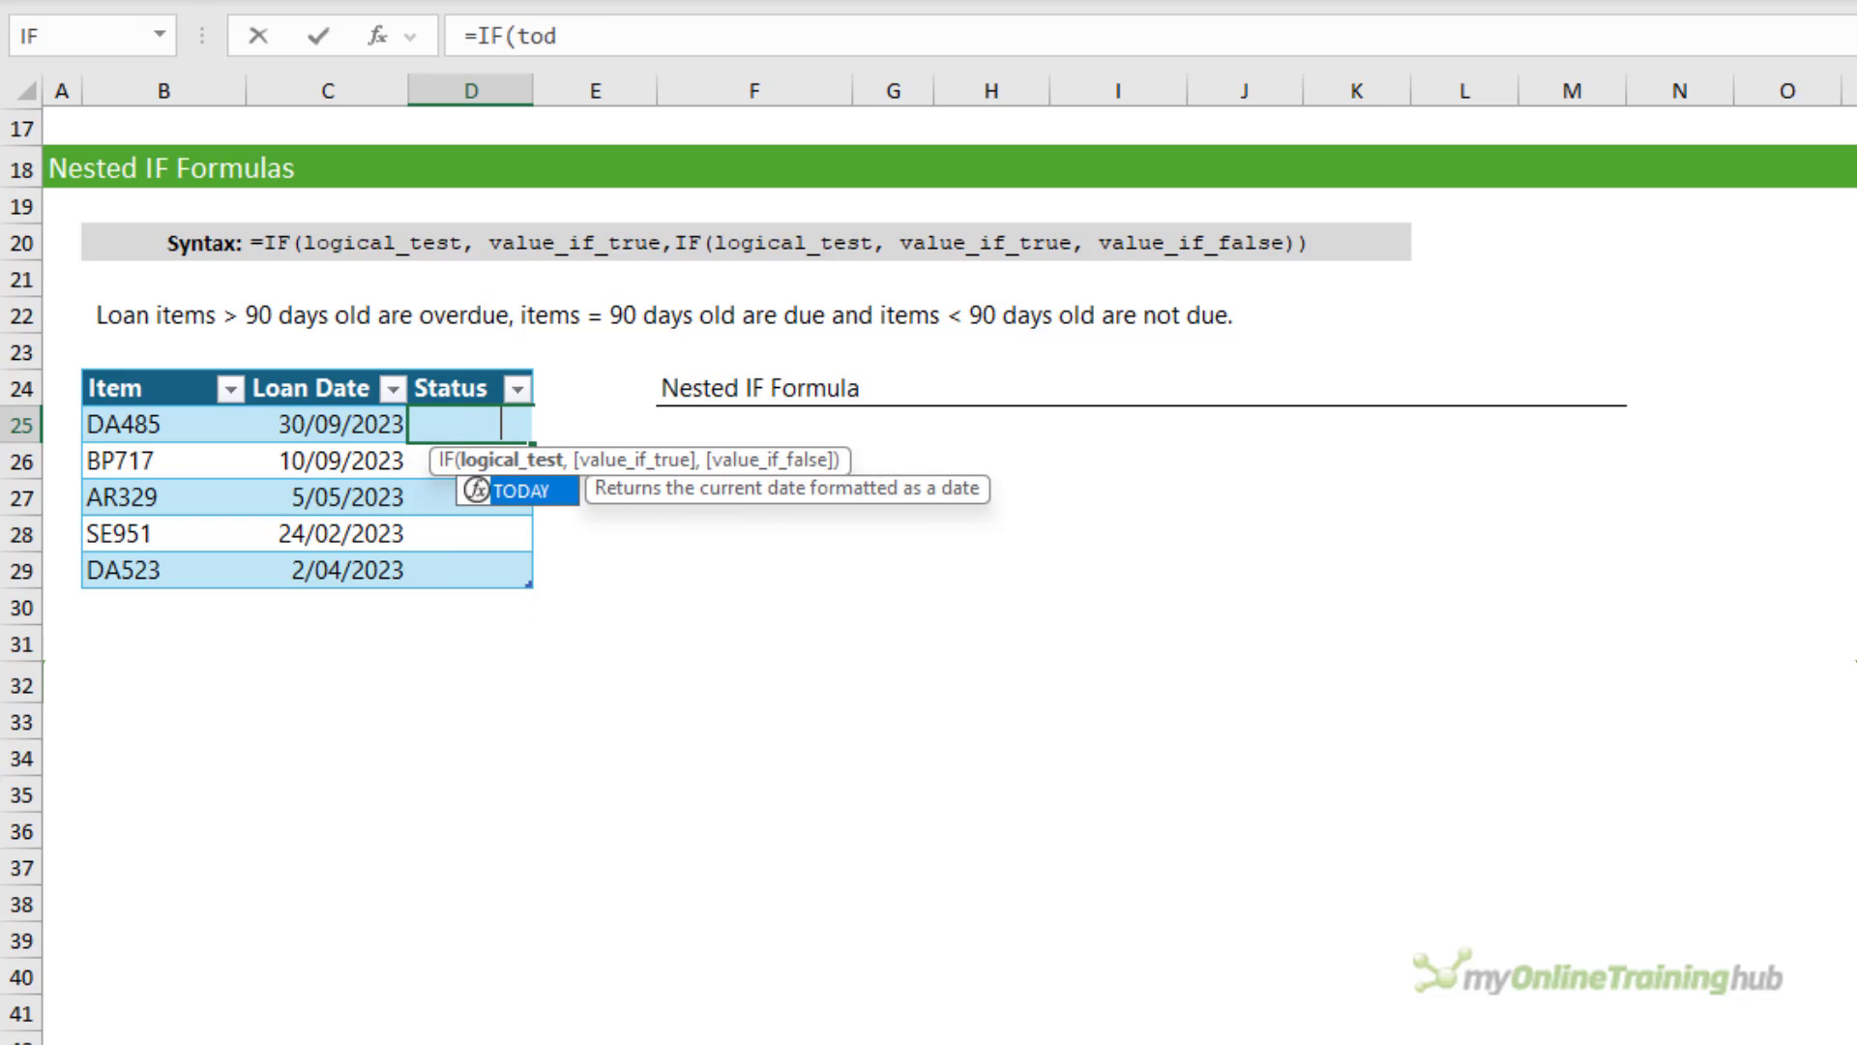
pyautogui.press('Tab')
pyautogui.write(')')
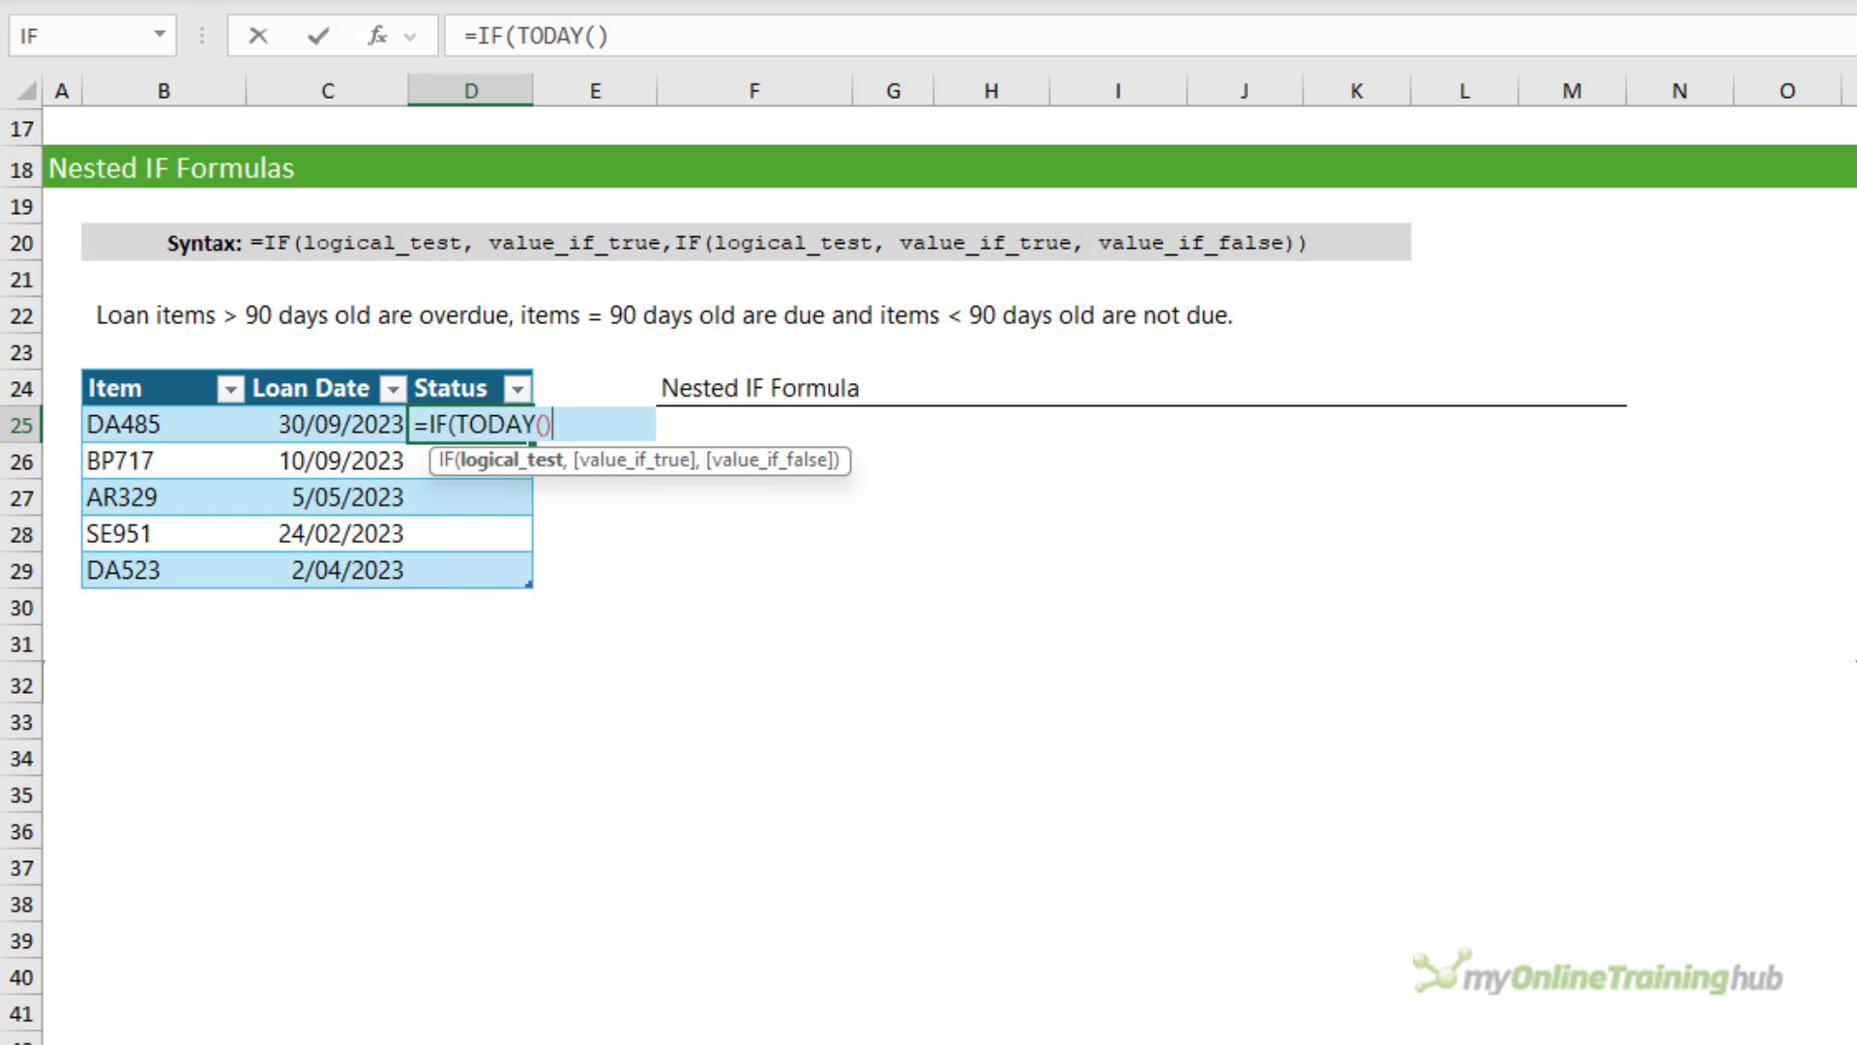
pyautogui.write('-')
pyautogui.click(310, 426)
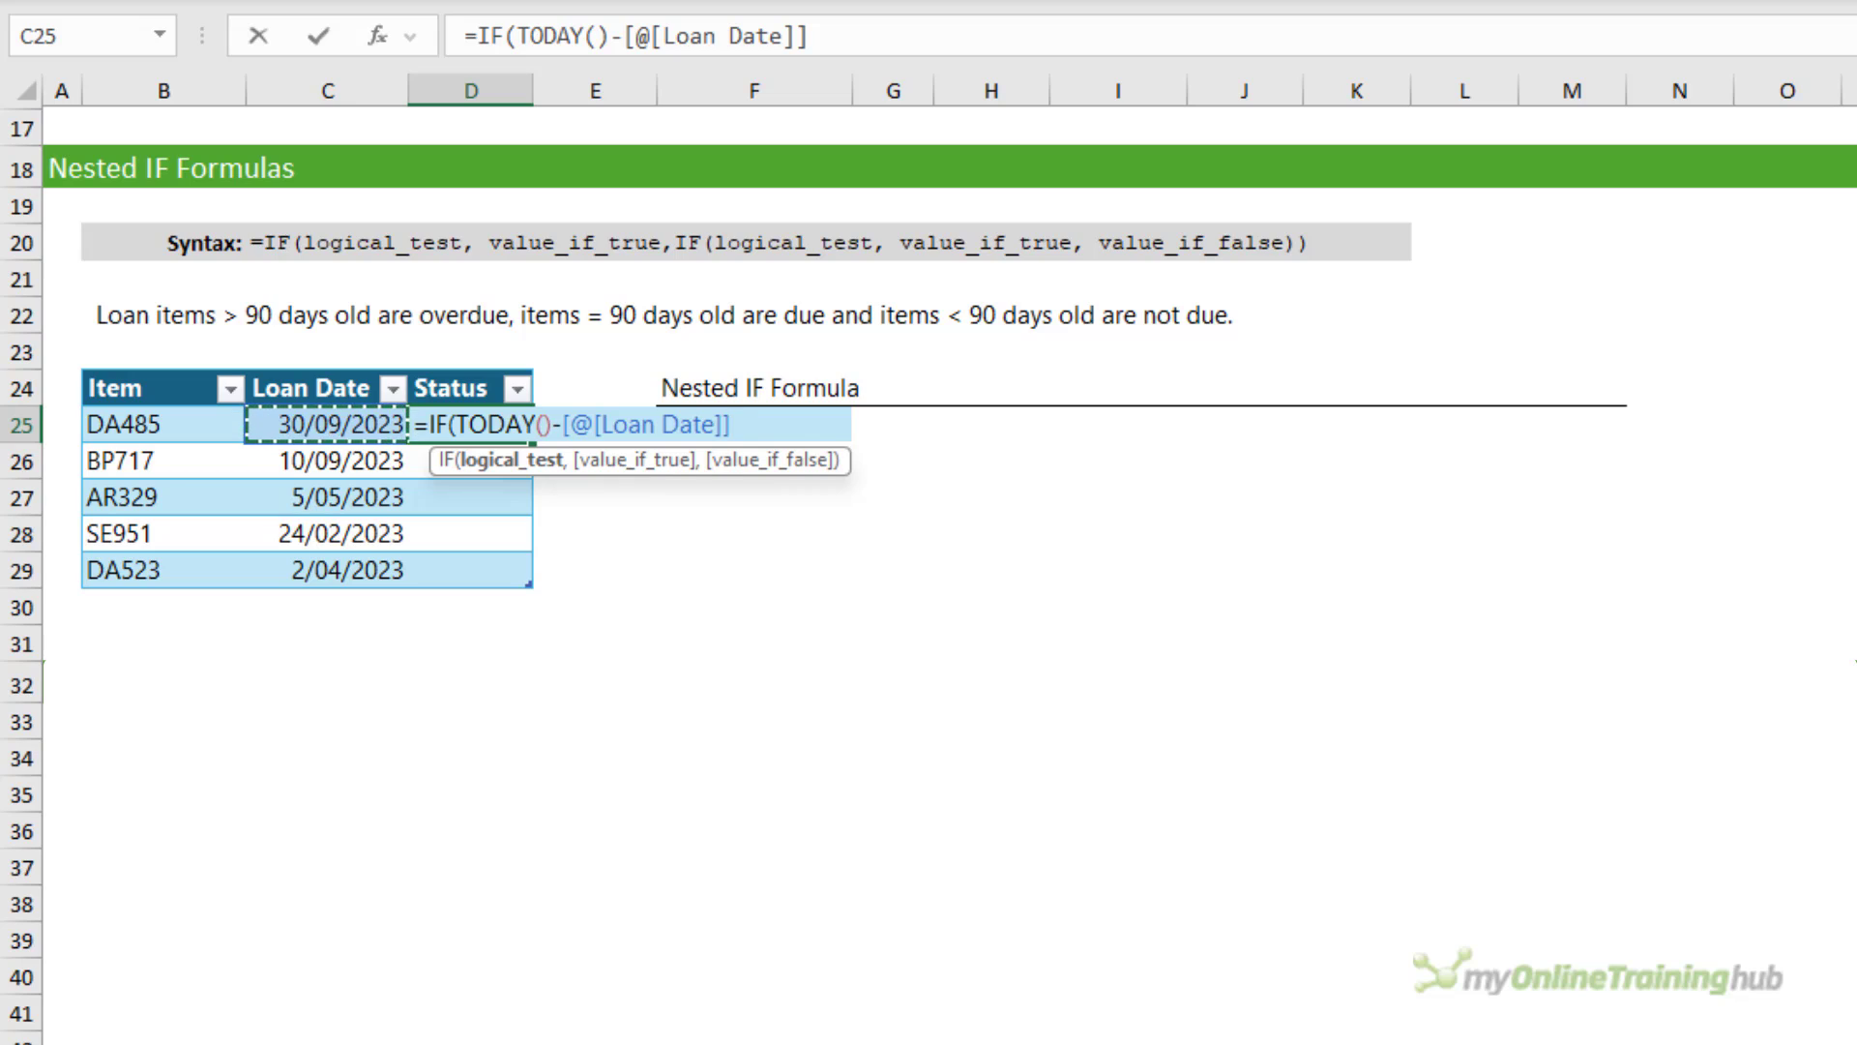
pyautogui.write('>90,"Ov')
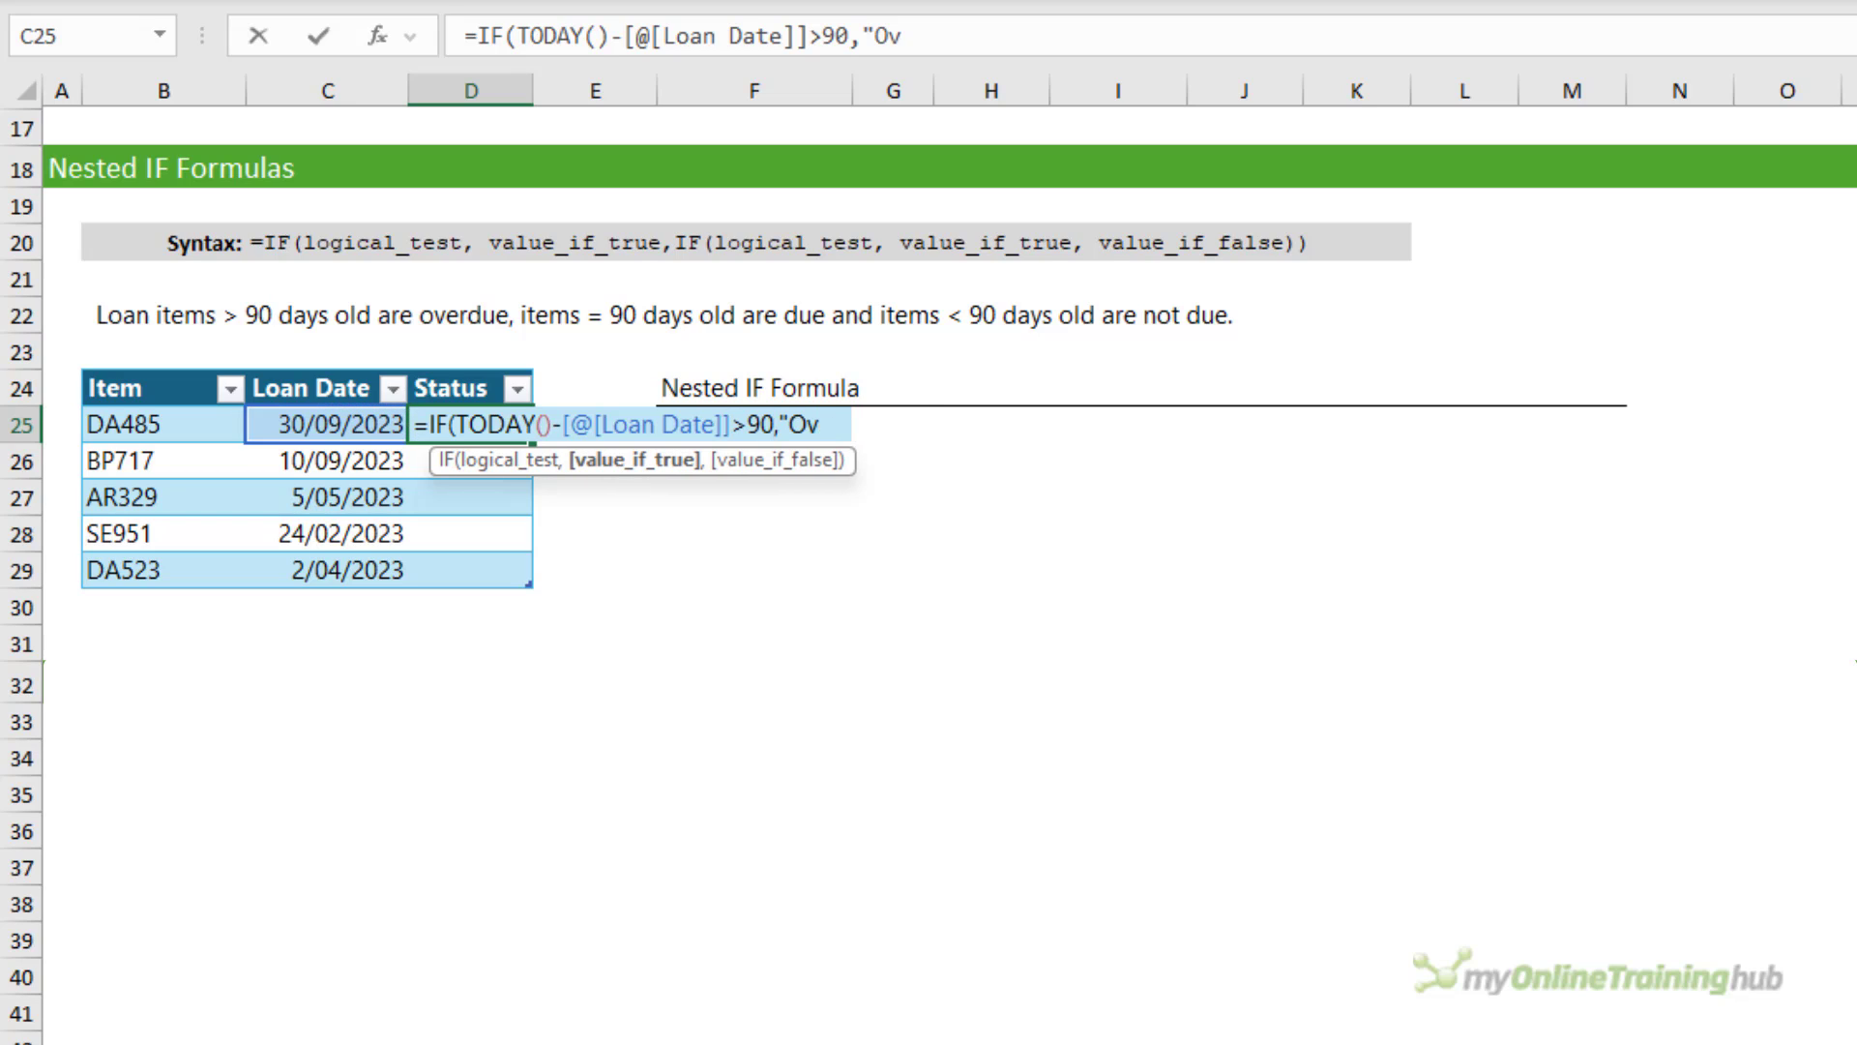
pyautogui.write('erdue",')
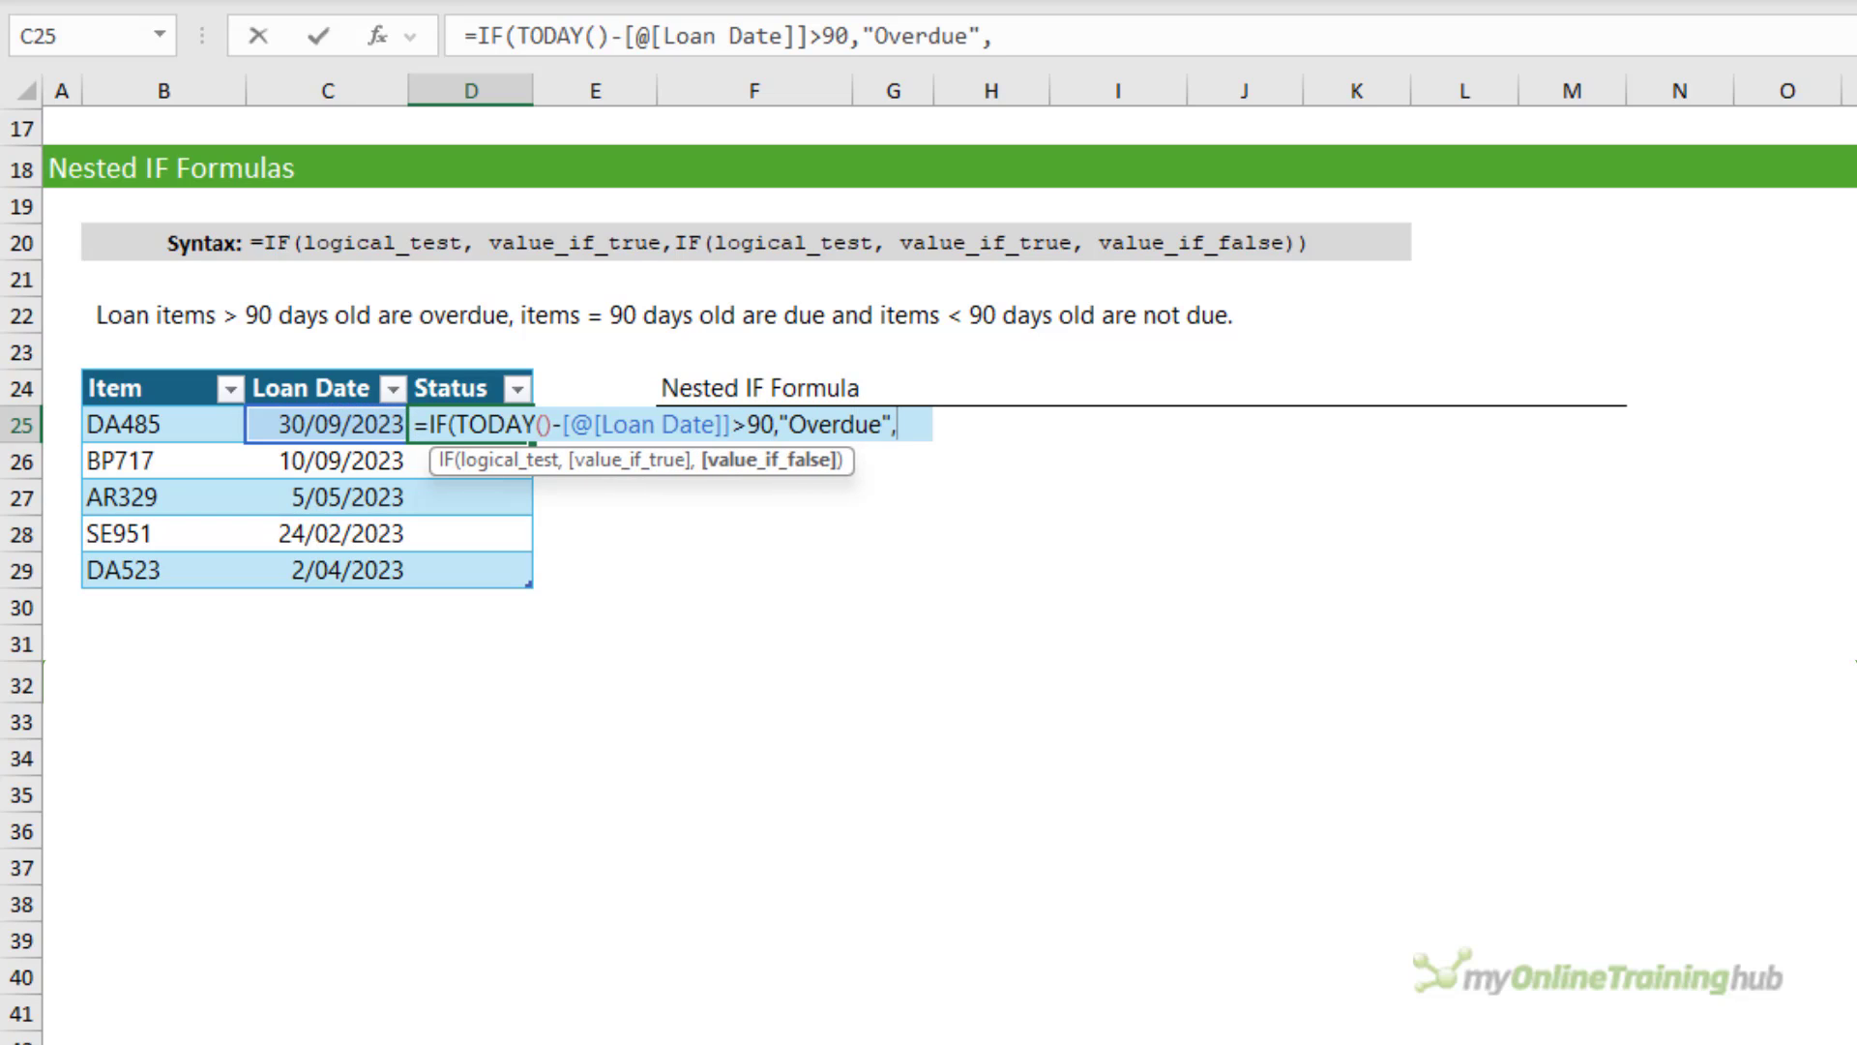
# Nest a second IF as the value_if_false argument in D25, with the logical test TODAY()-[@[Loan Date]]=90.
pyautogui.write('if')
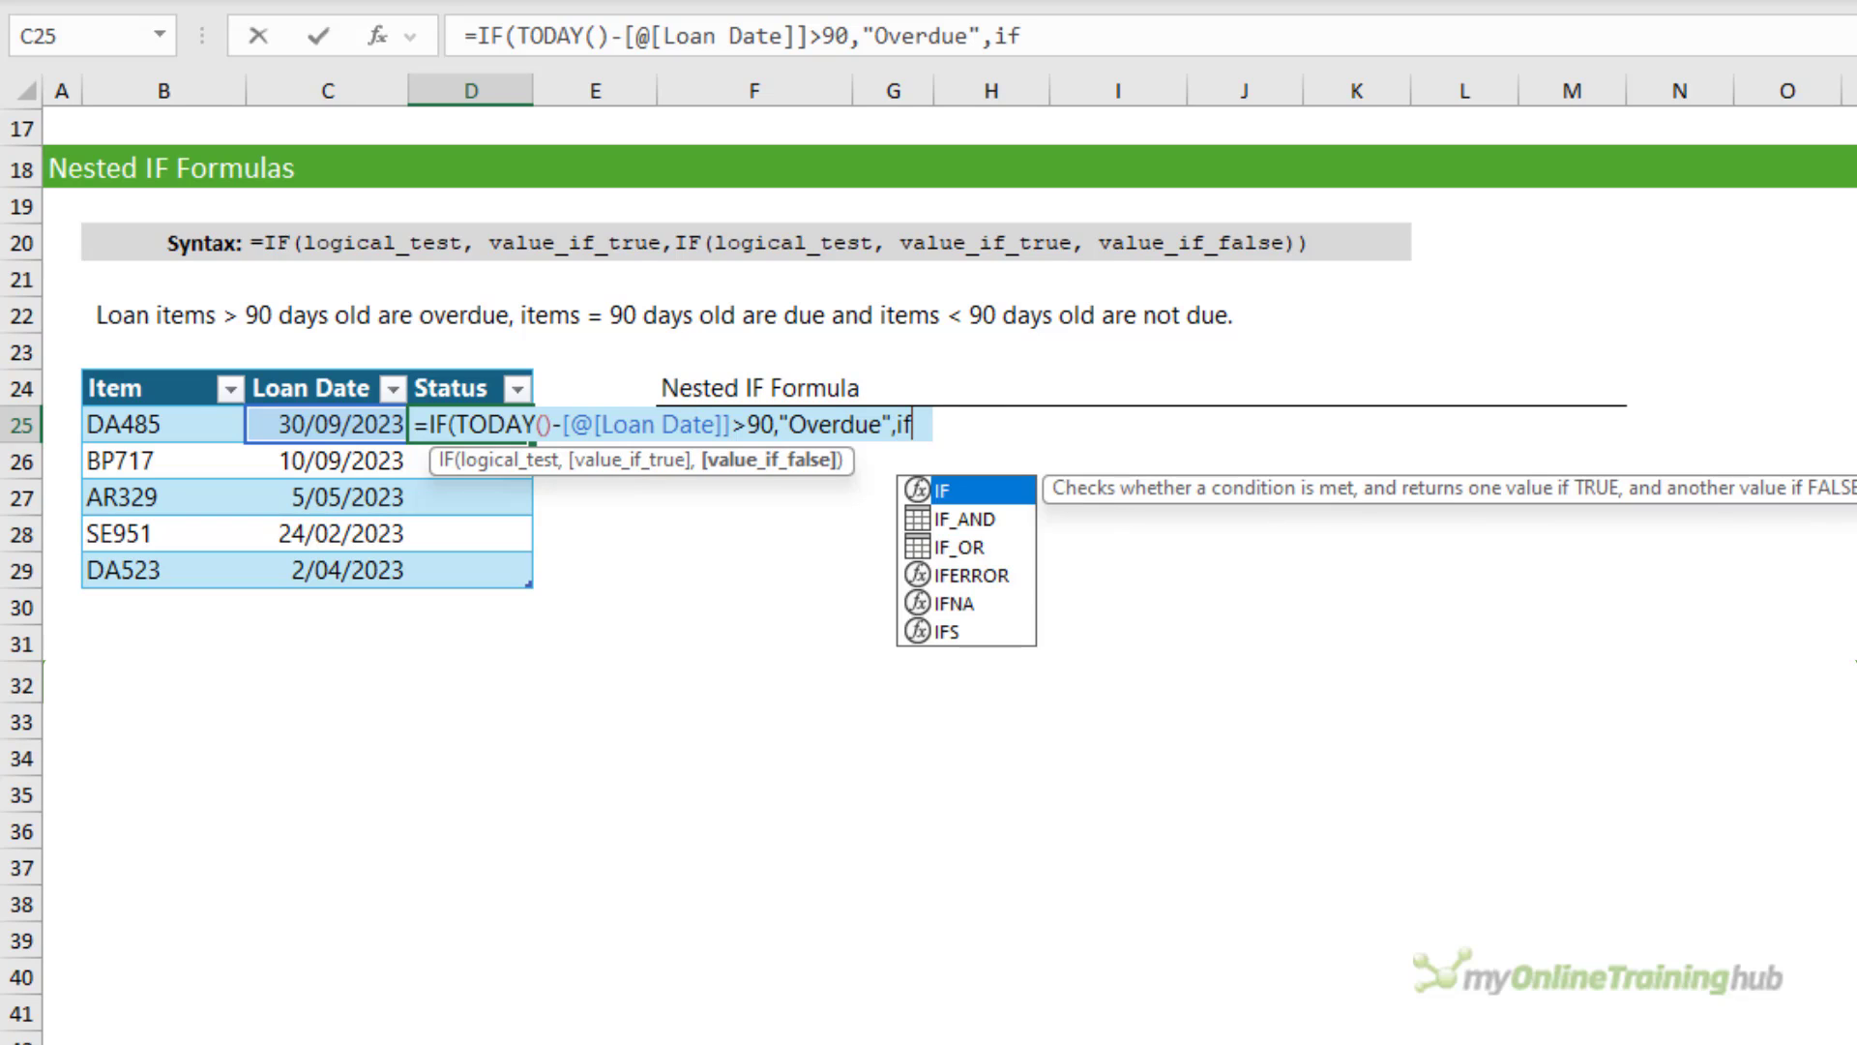
pyautogui.press('Tab')
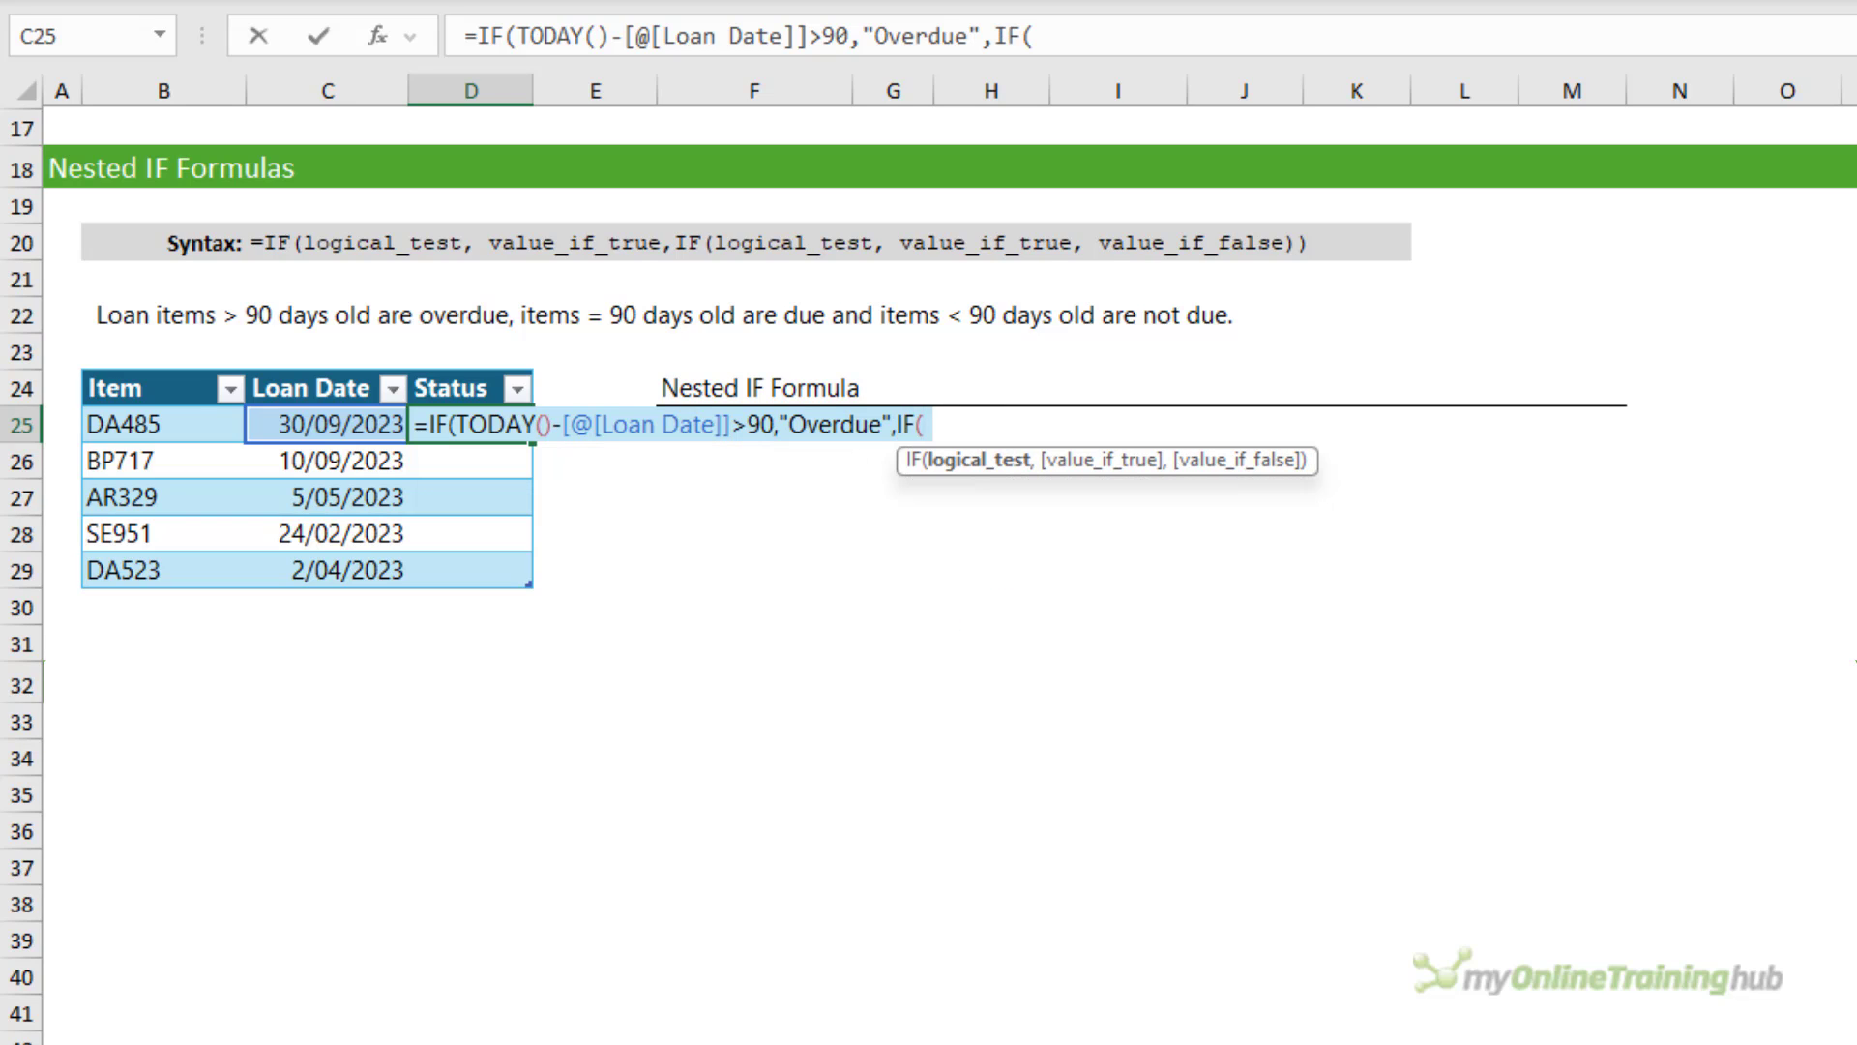
pyautogui.write('tod')
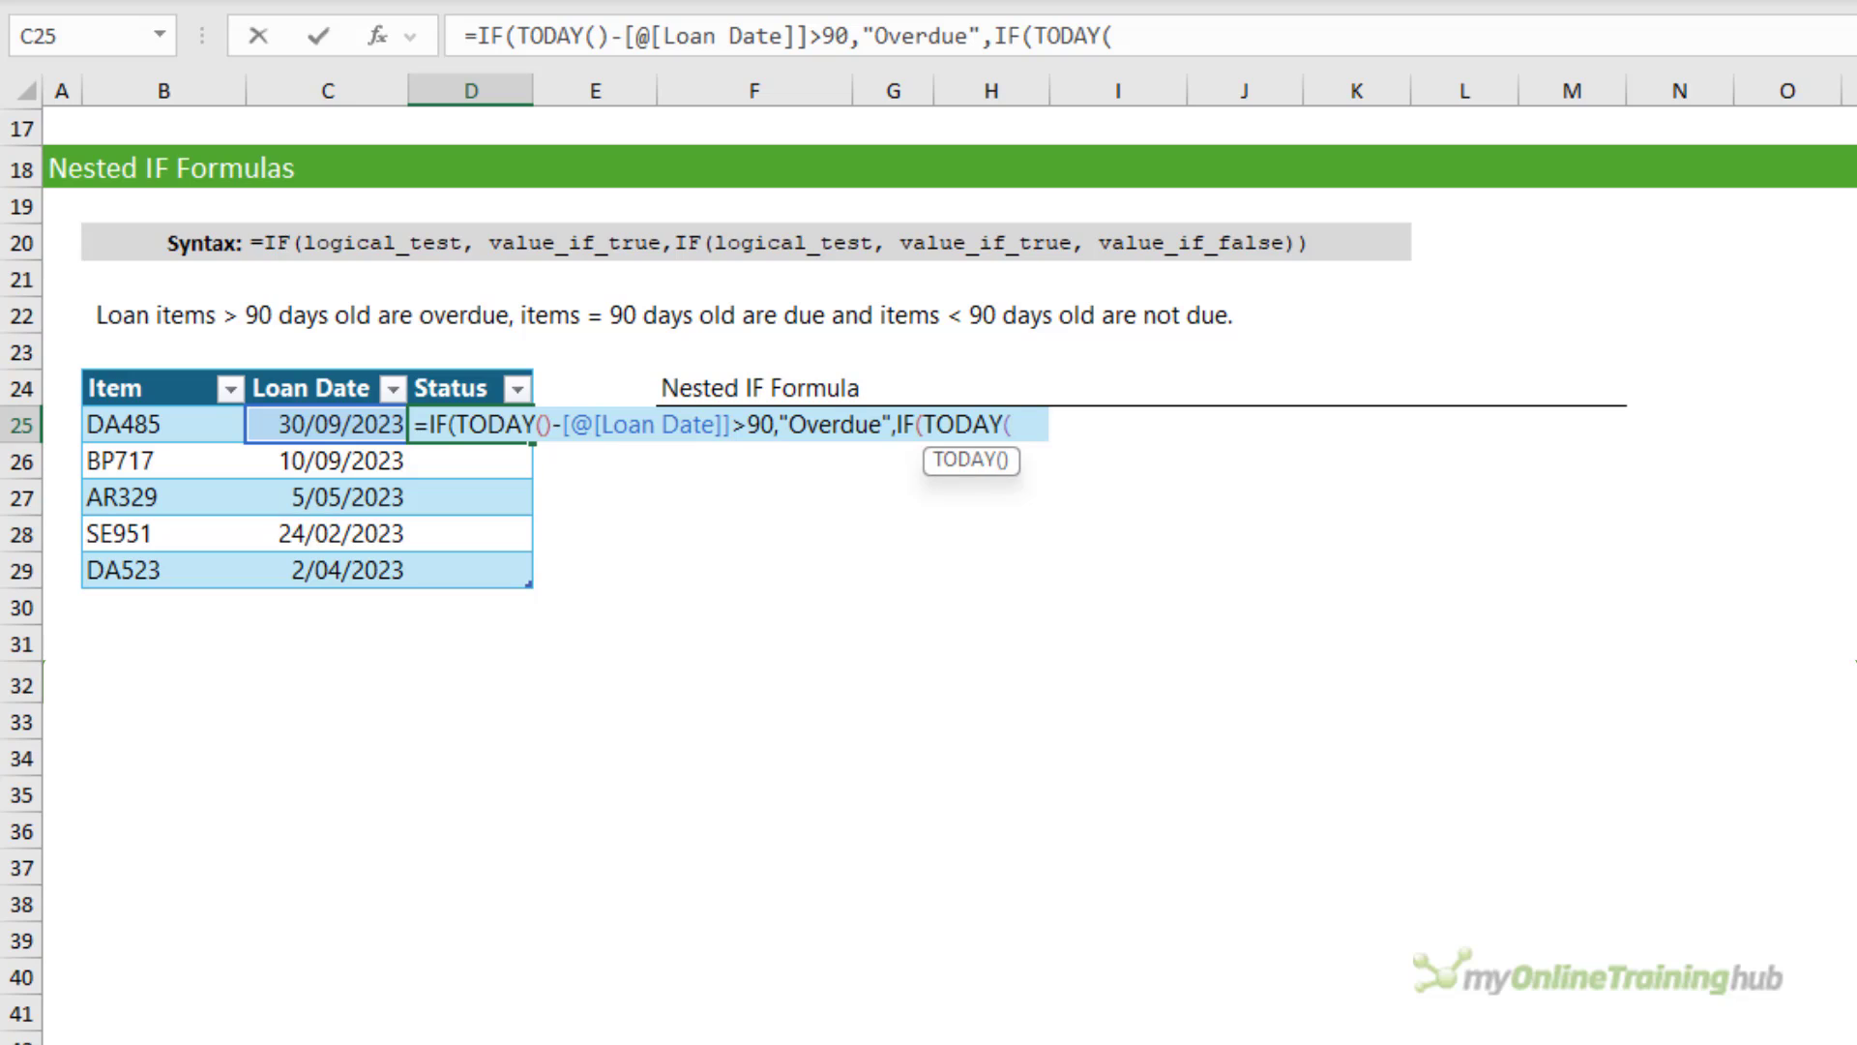
pyautogui.write(')-')
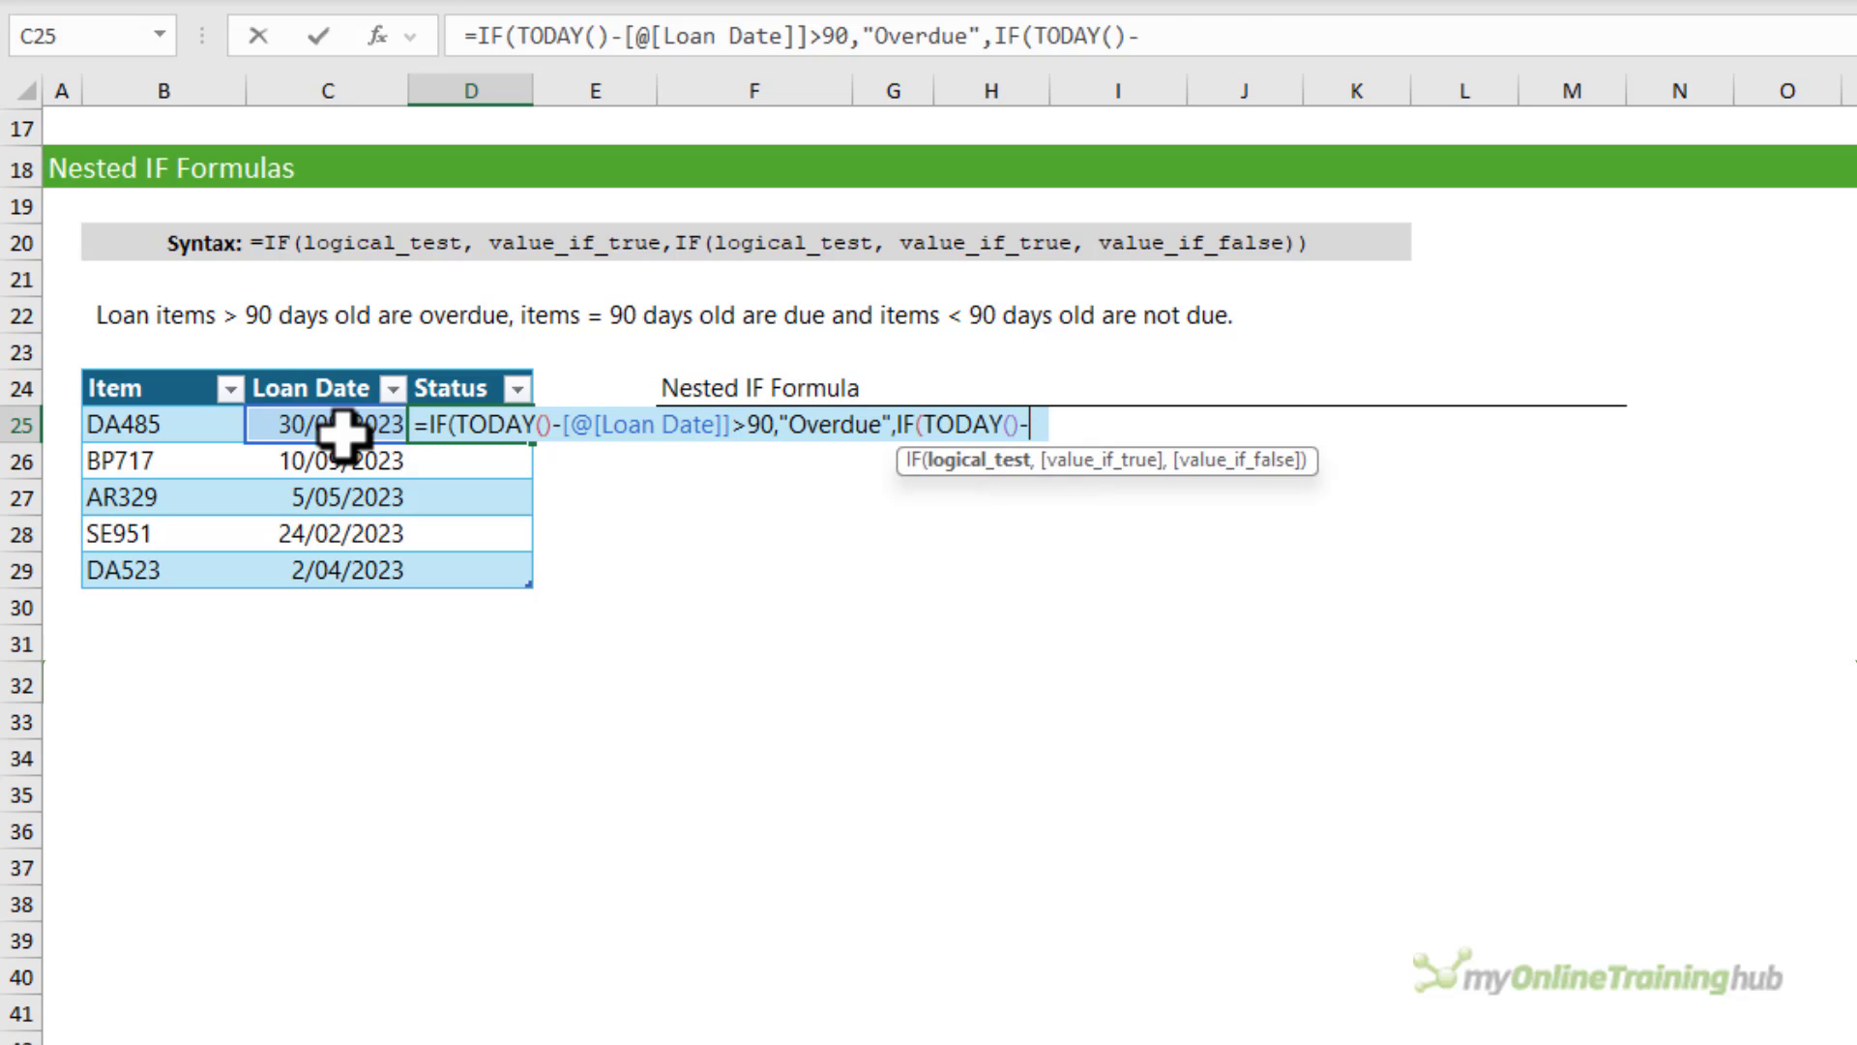
pyautogui.click(344, 430)
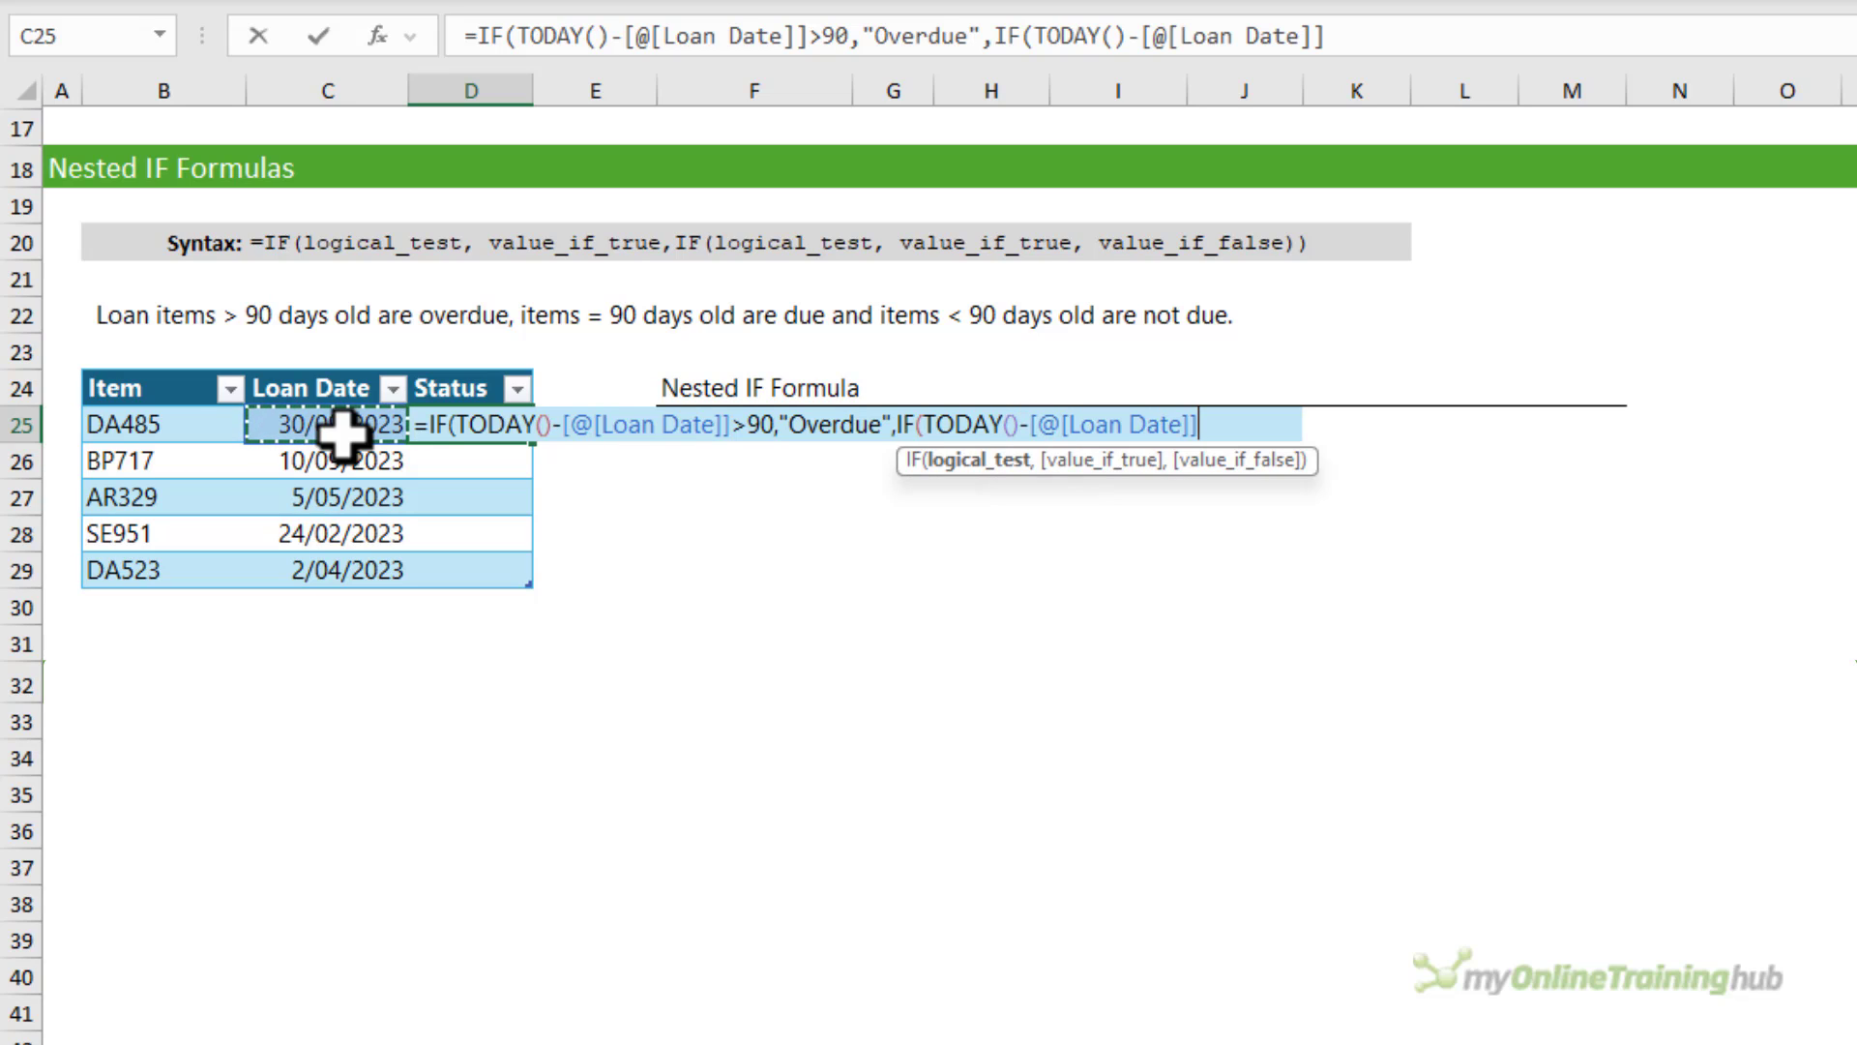
pyautogui.write('=90')
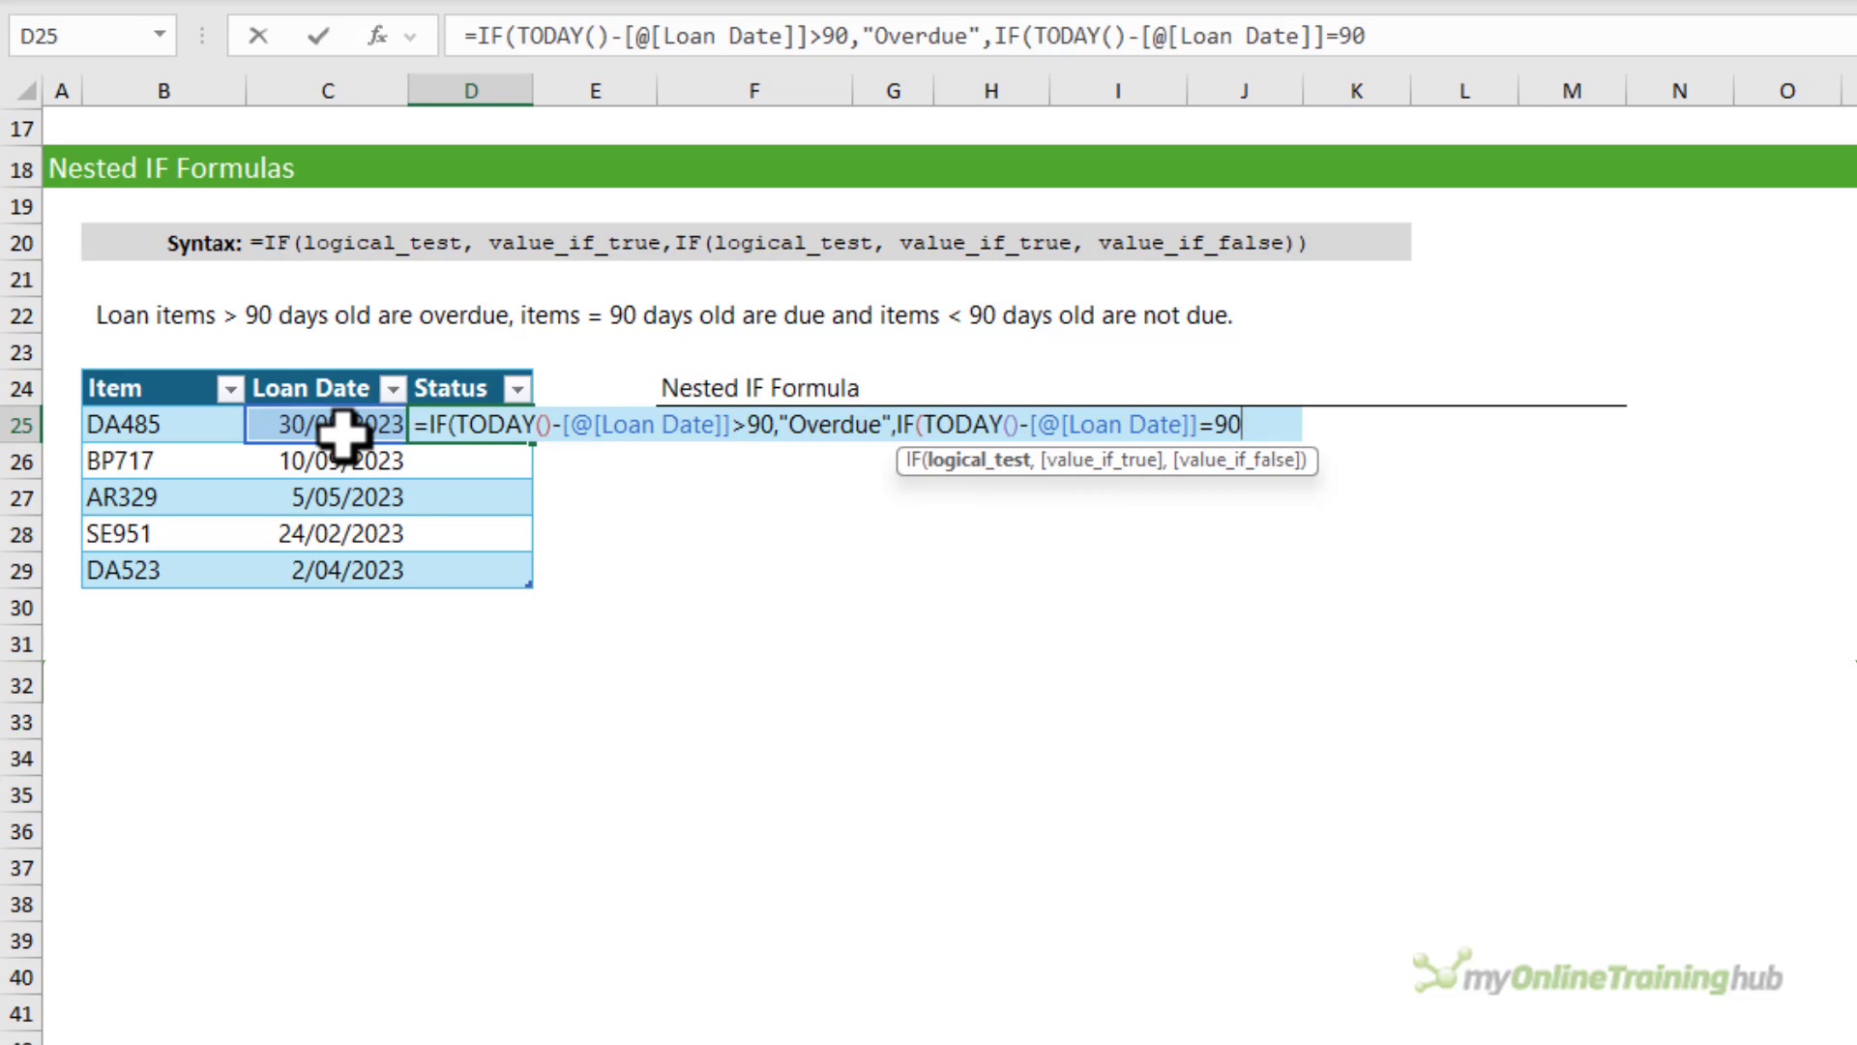
# Complete the nested IF so it returns "Due" when true and "Not Due" when false, and enter the formula.
pyautogui.write(',"Due",')
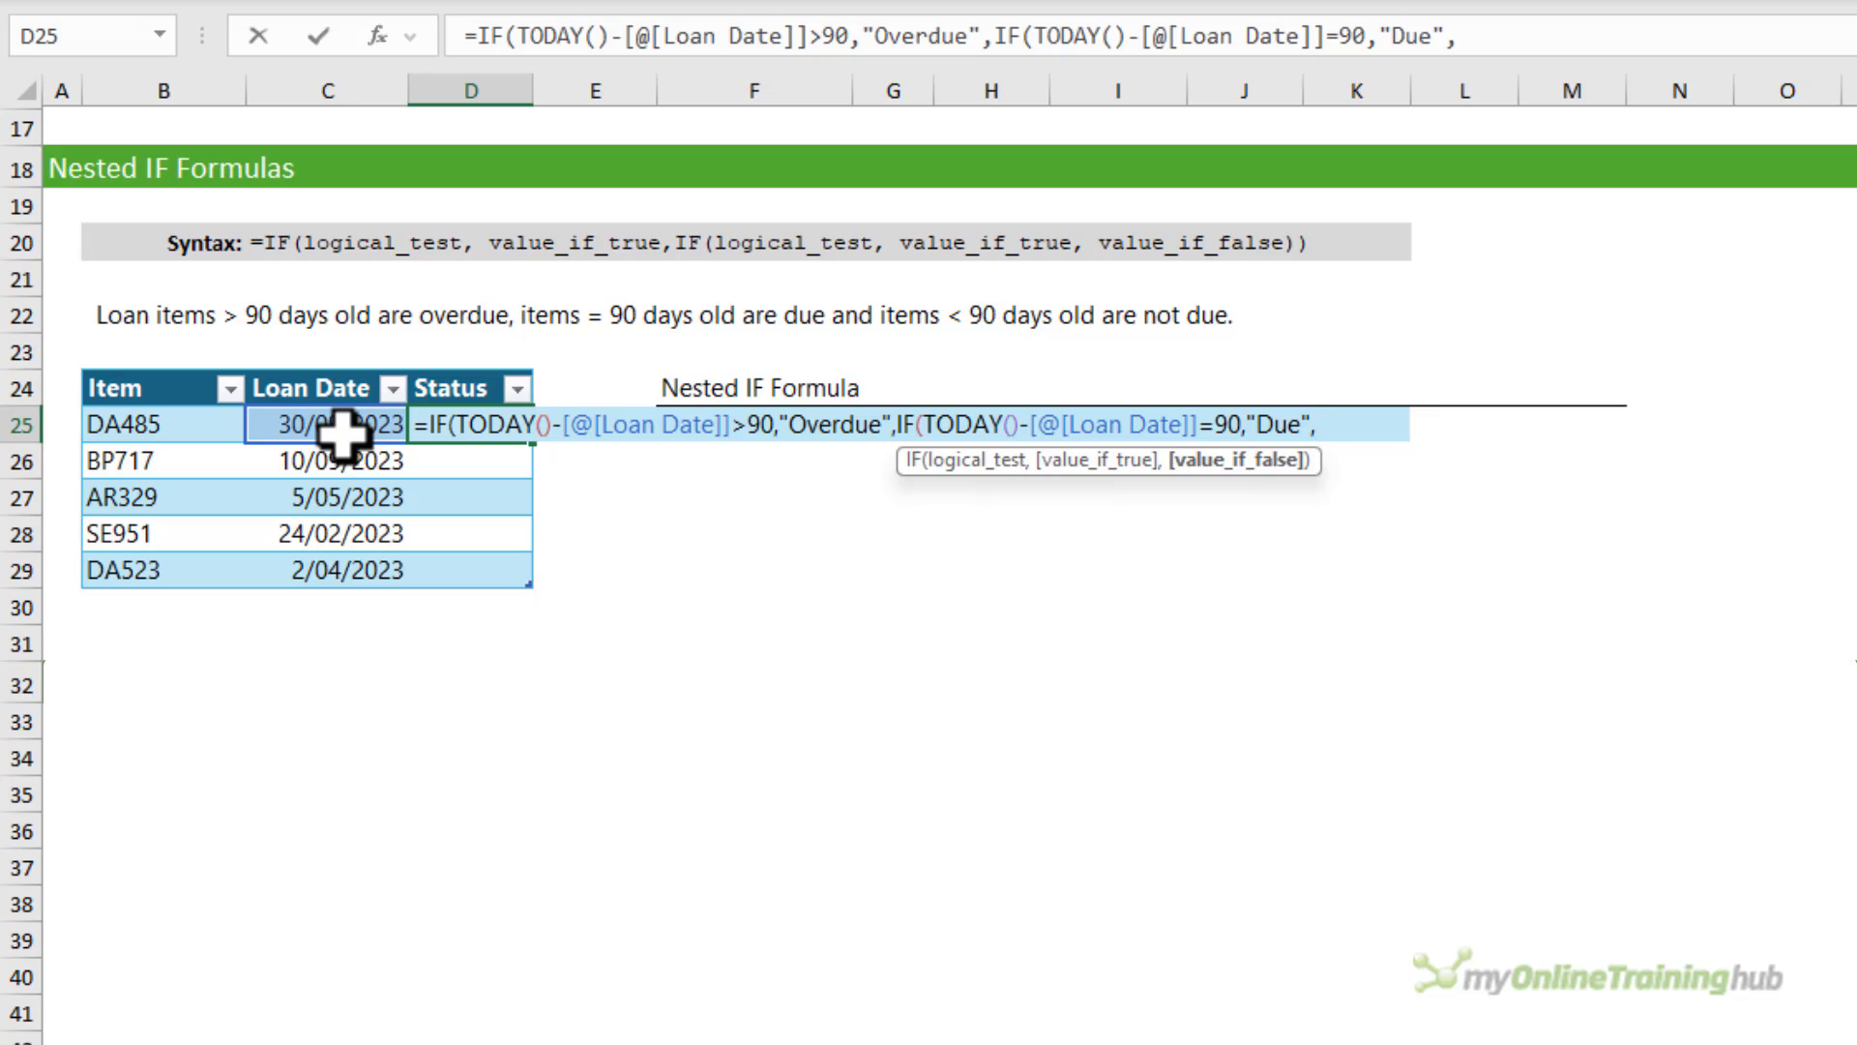
pyautogui.write('"Not Due"')
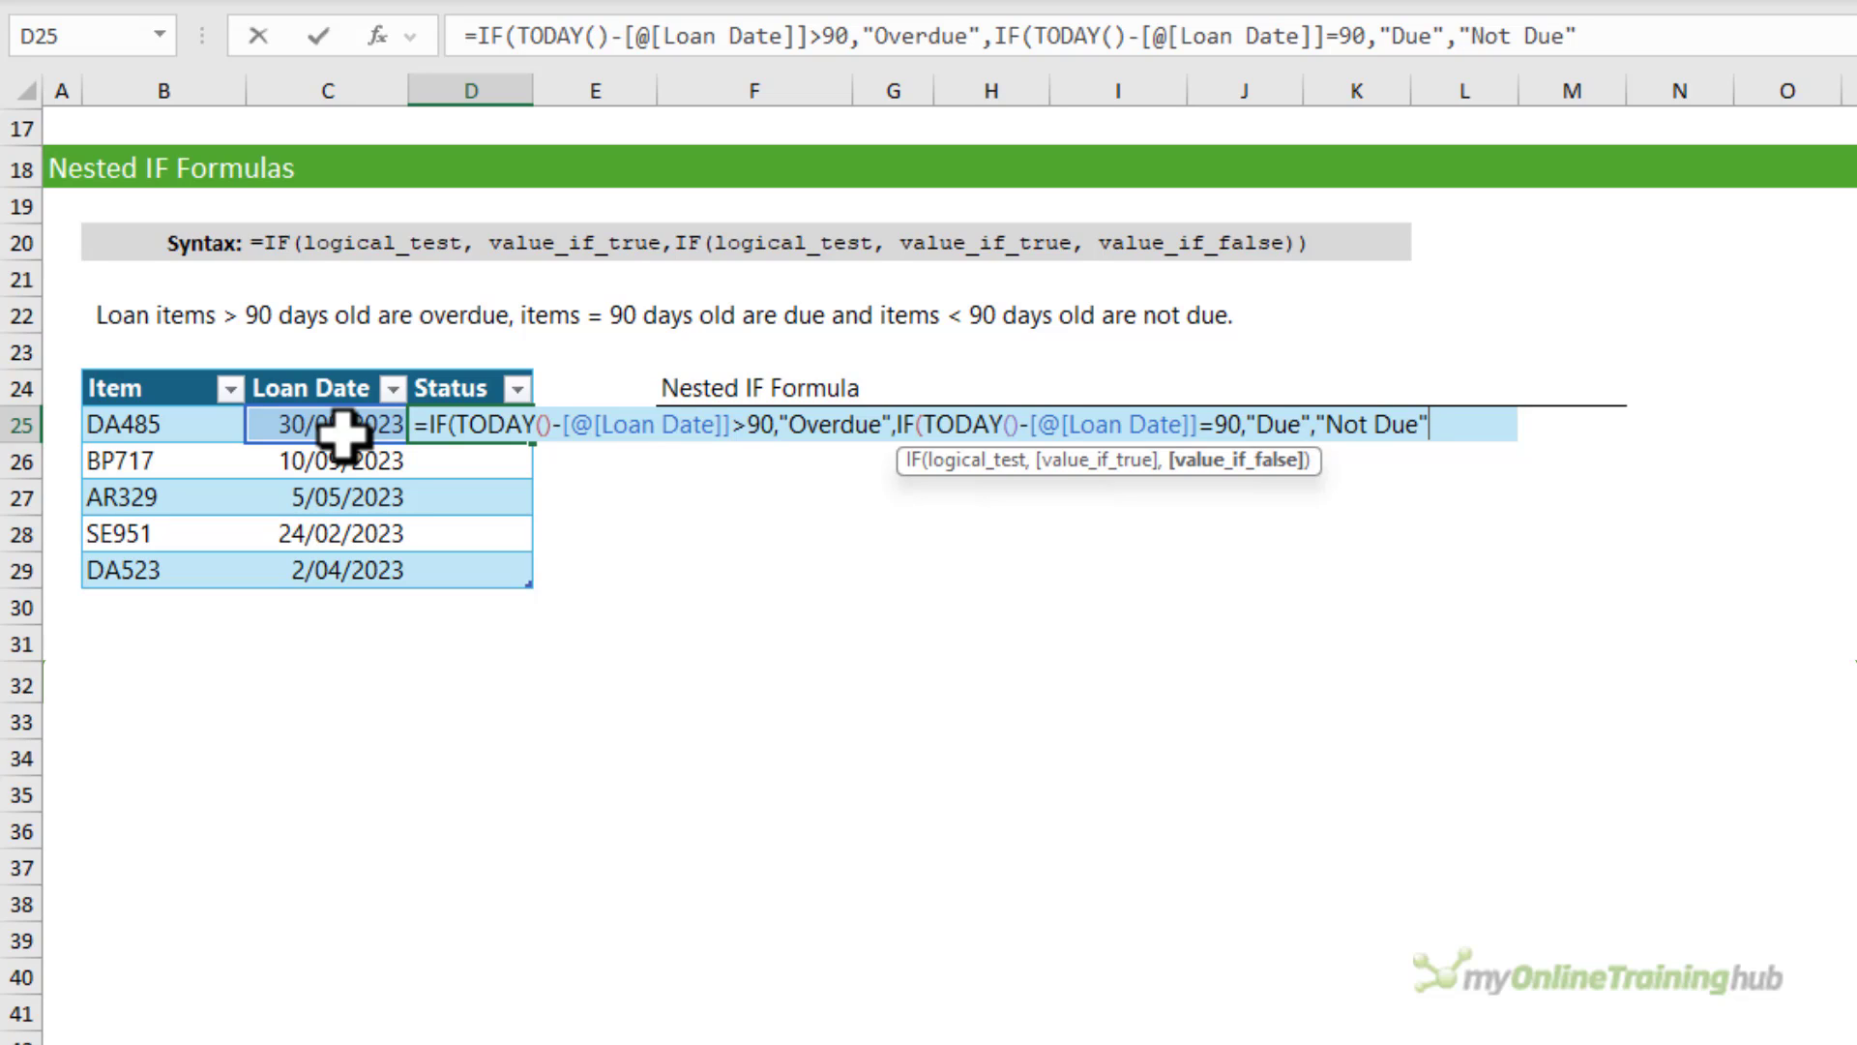
pyautogui.write('))')
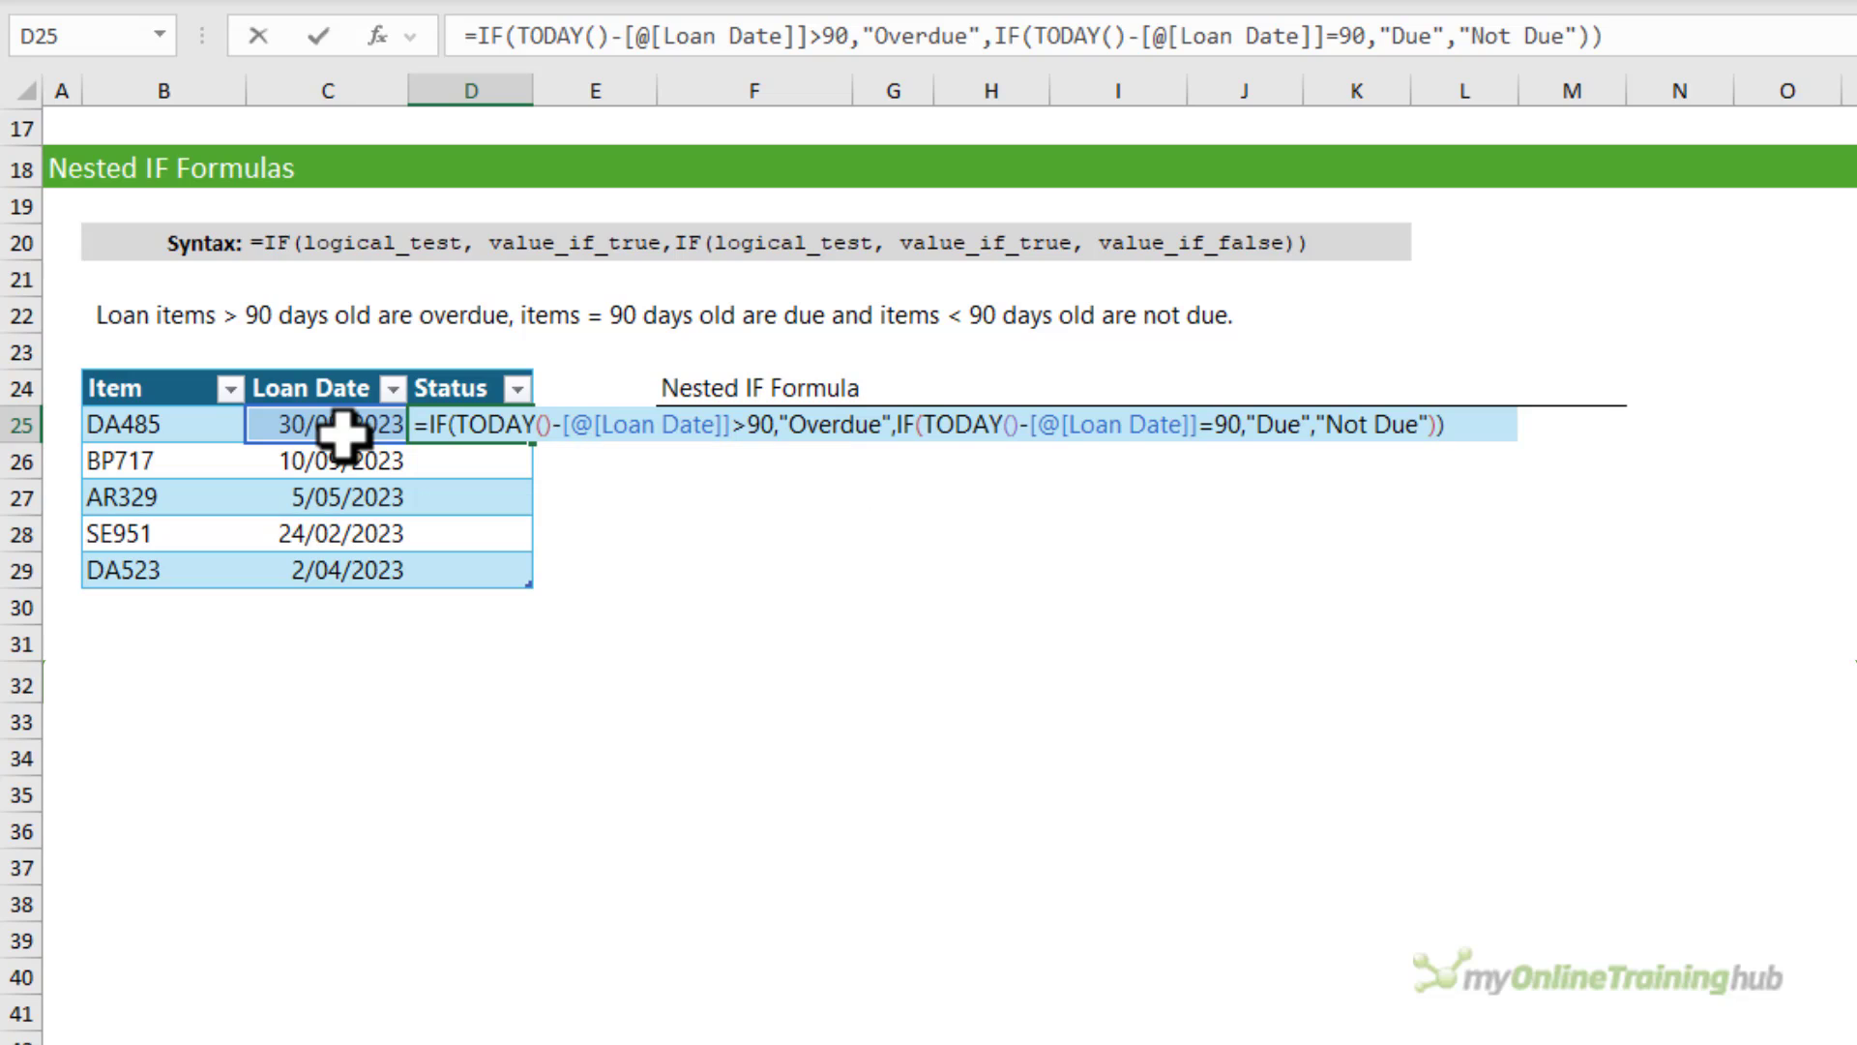
pyautogui.press('Return')
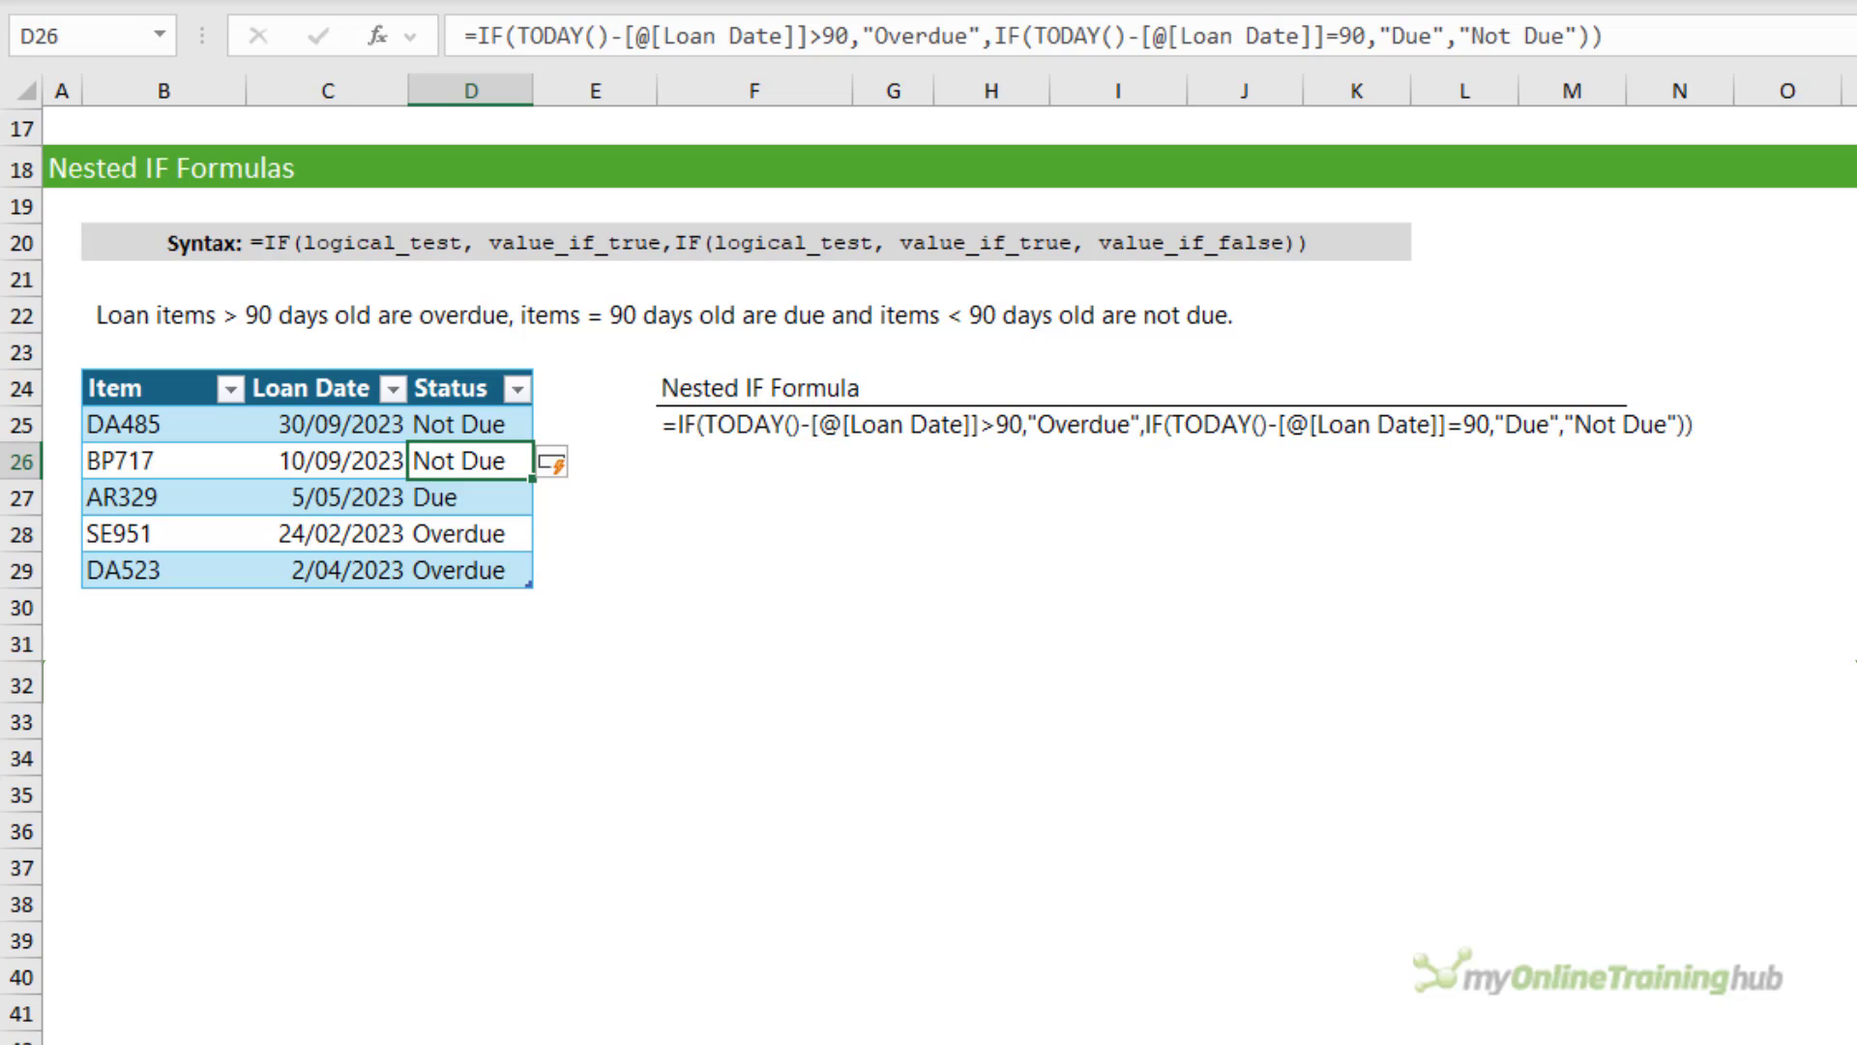
# Start an IFS formula in D41 of the IFS table that returns "Overdue" when TODAY()-[@[Loan Date]]>90.
pyautogui.scroll(-5, 21, 746)
pyautogui.click(497, 464)
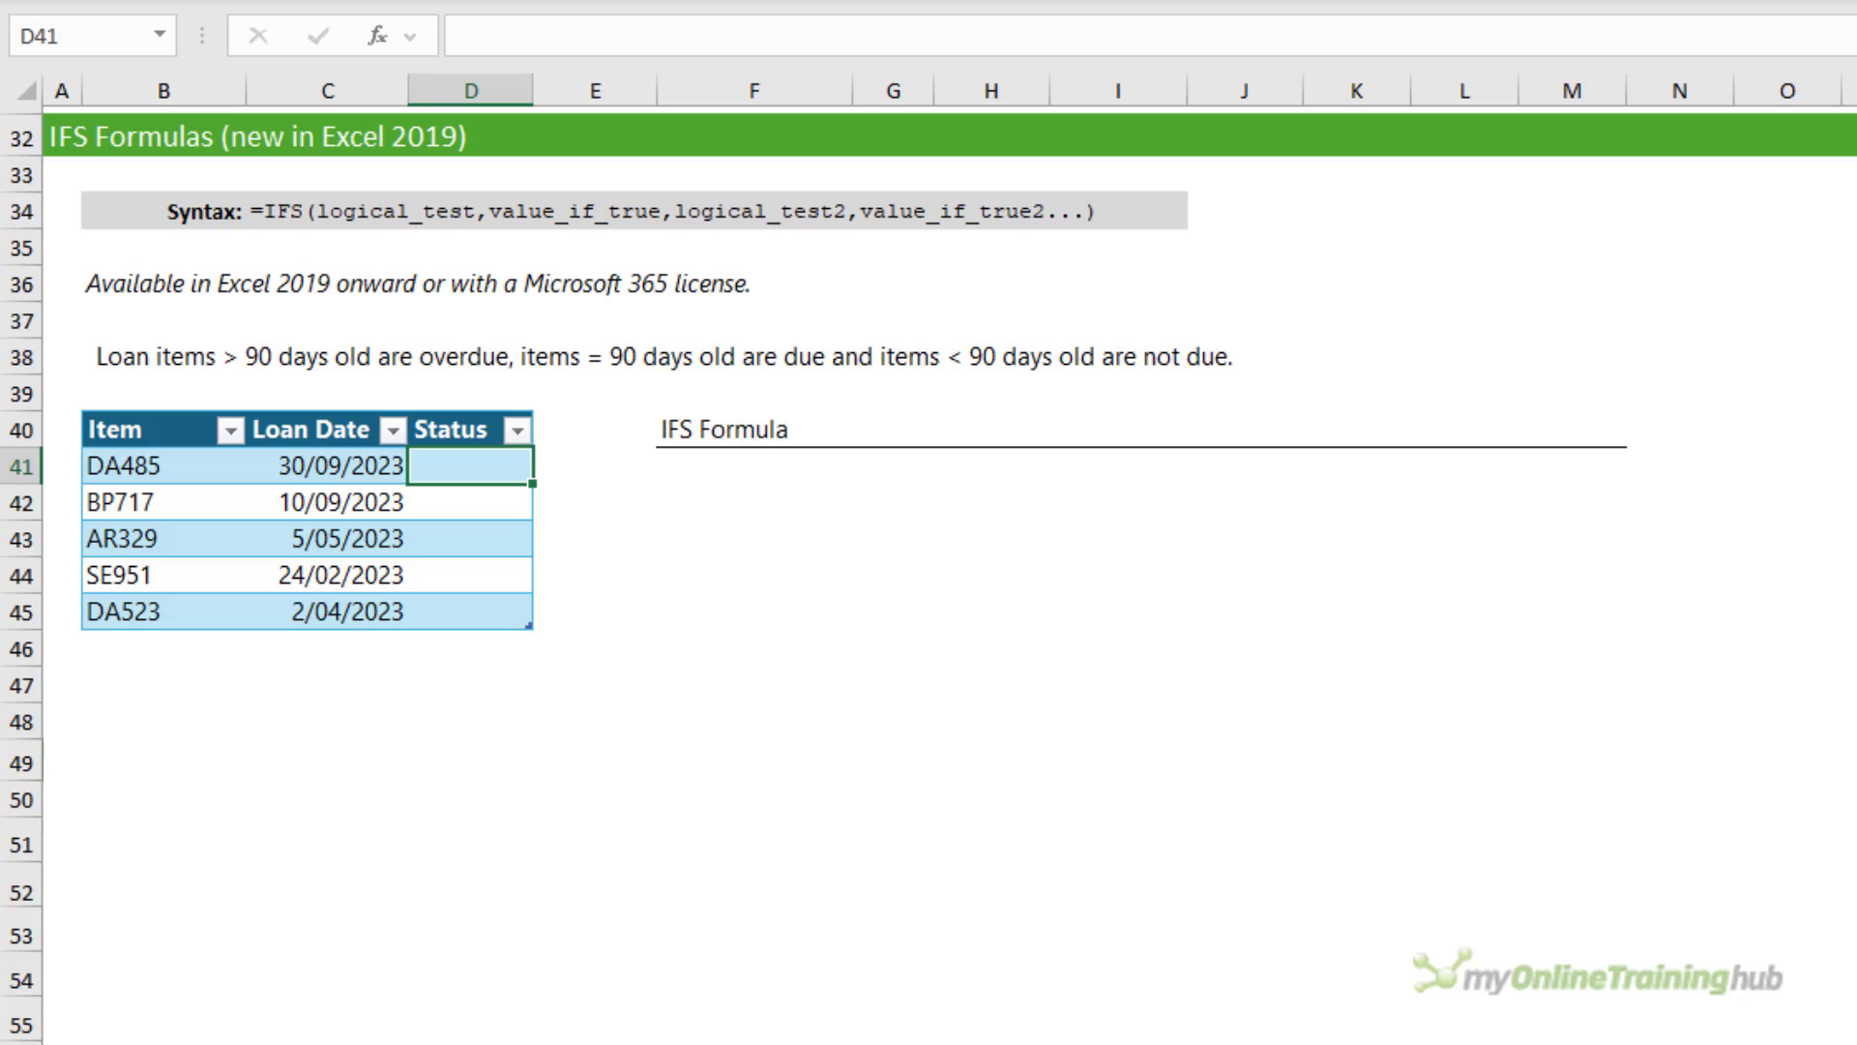
pyautogui.write('=IFS(')
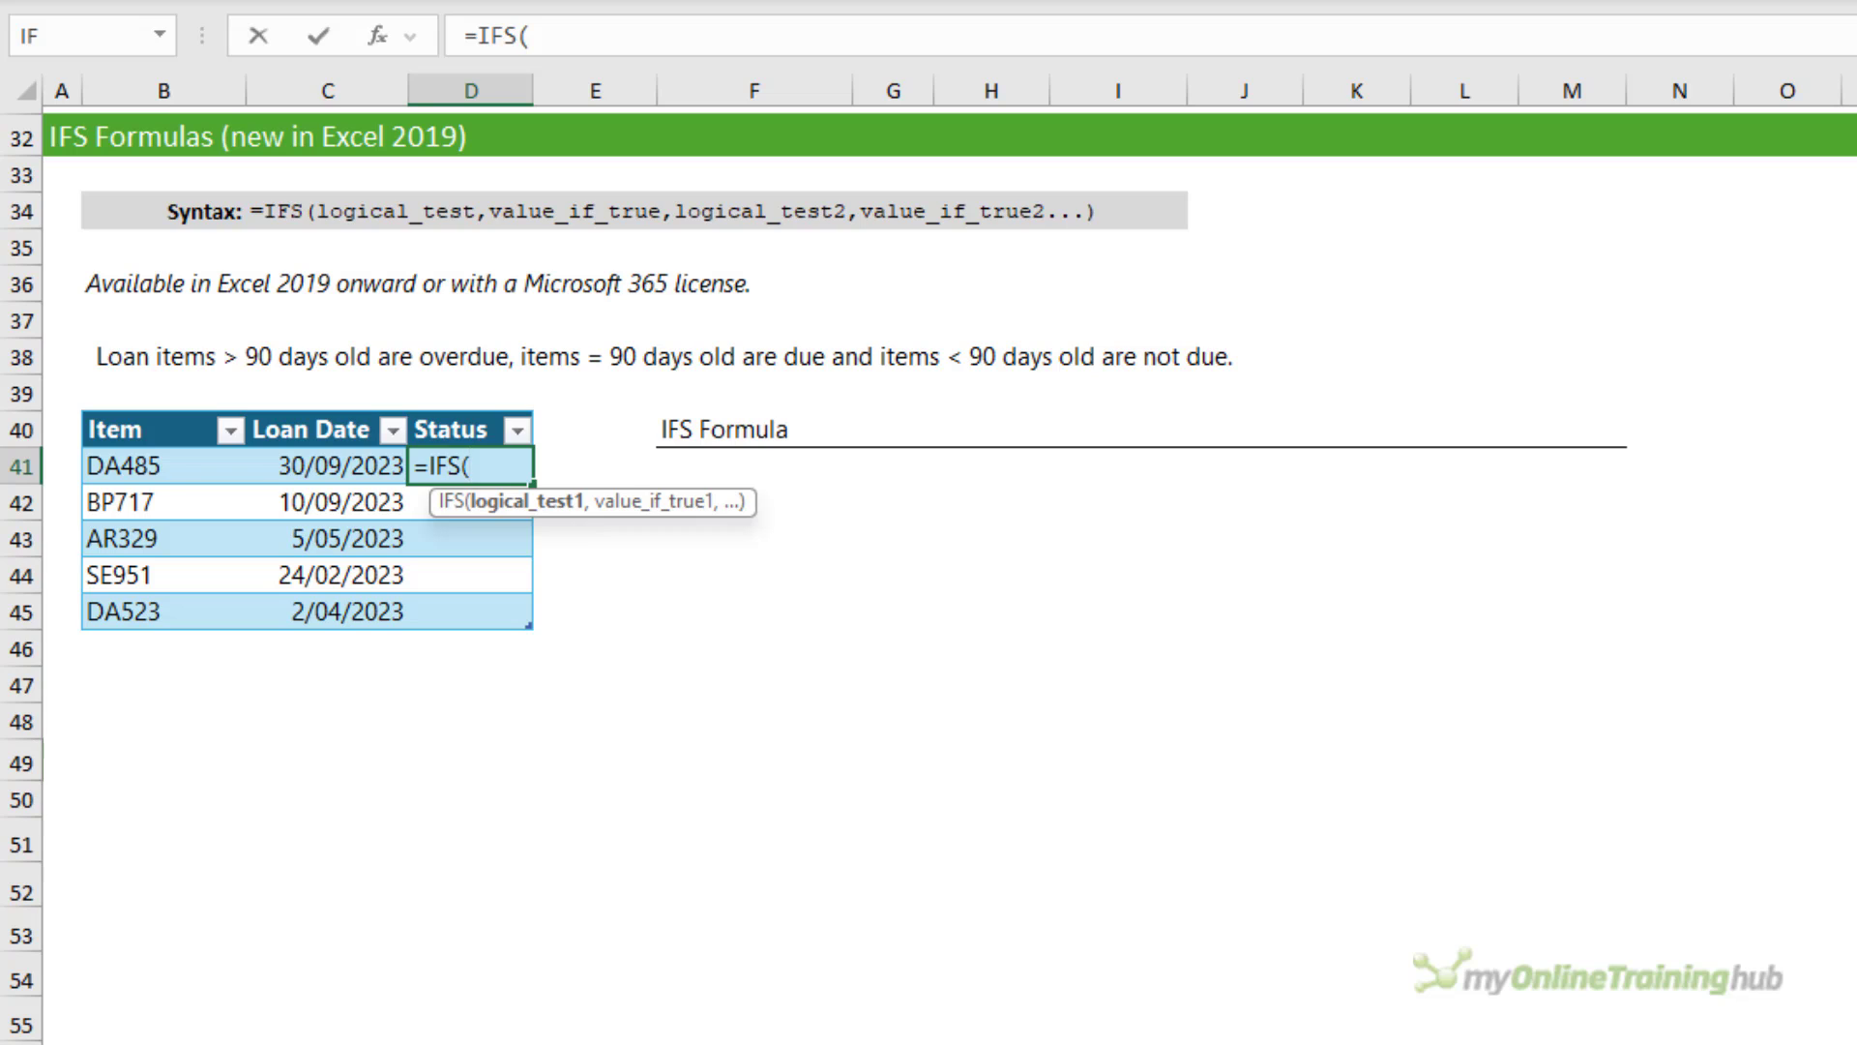
pyautogui.write('tod')
pyautogui.press('Tab')
pyautogui.write(')')
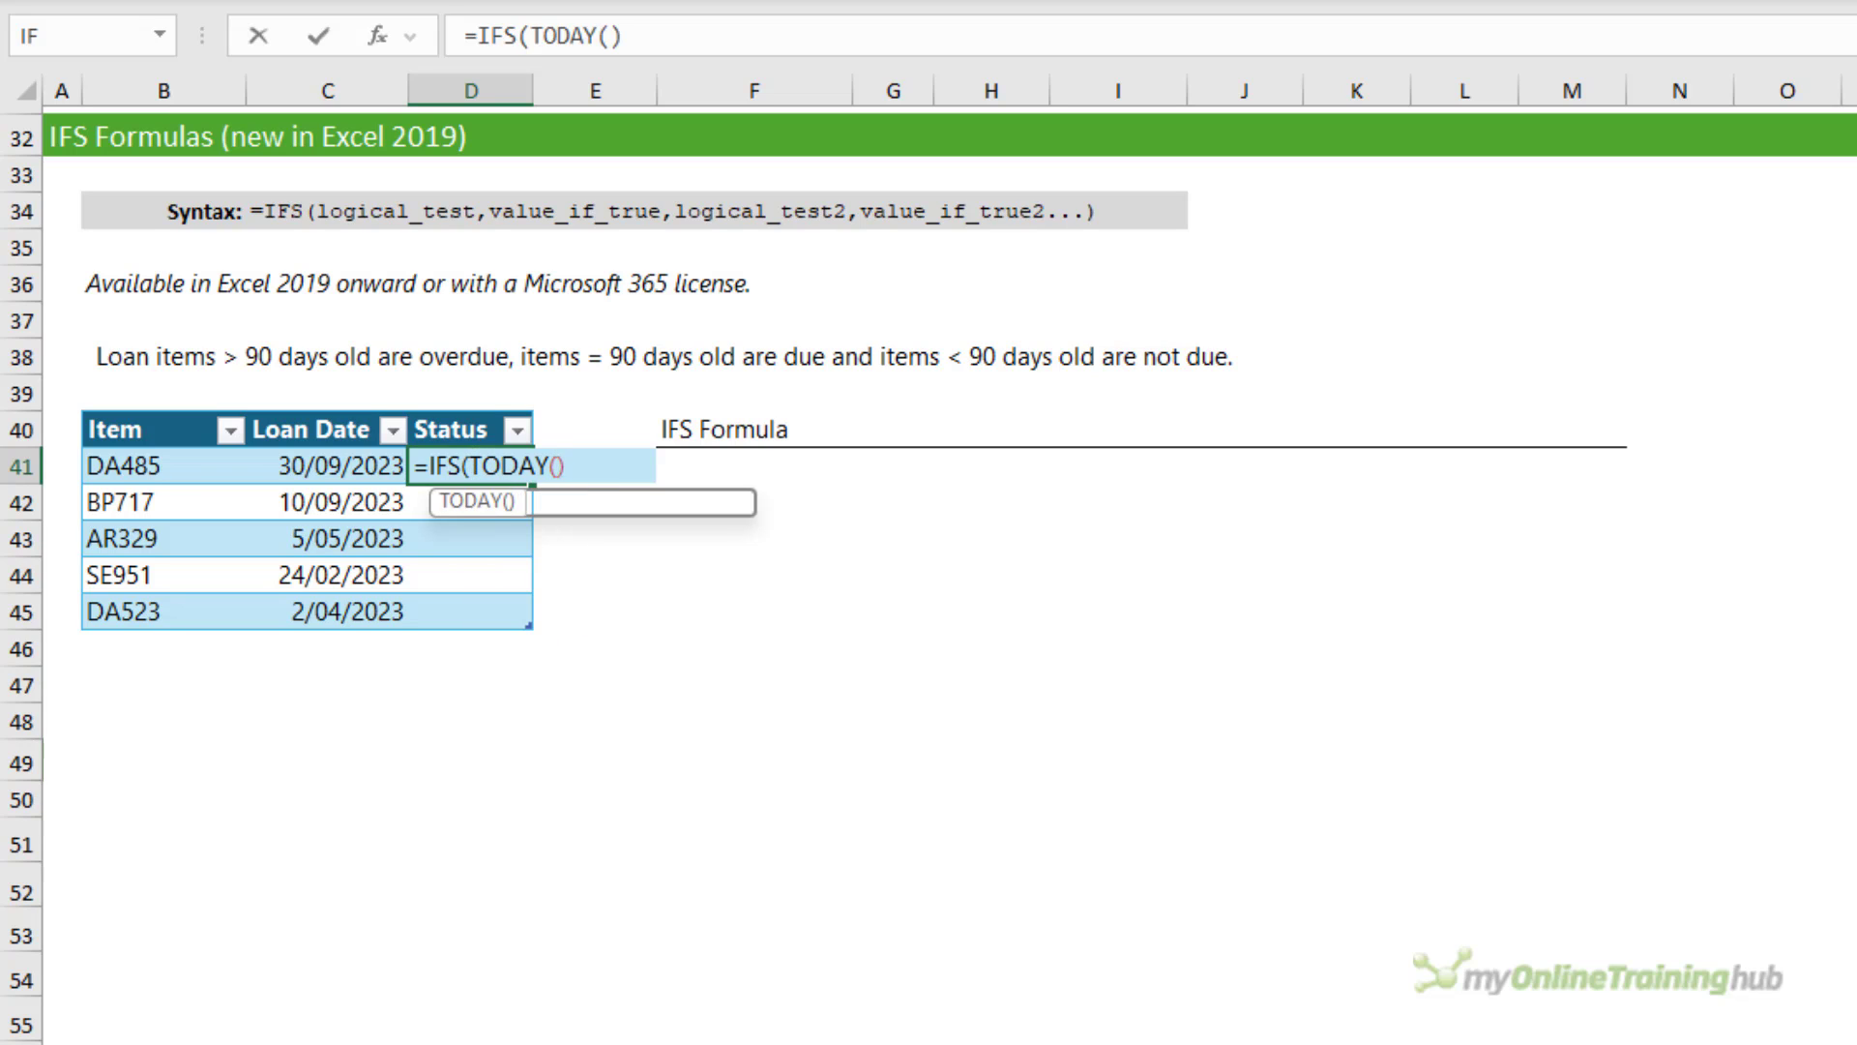
pyautogui.write('-')
pyautogui.click(361, 468)
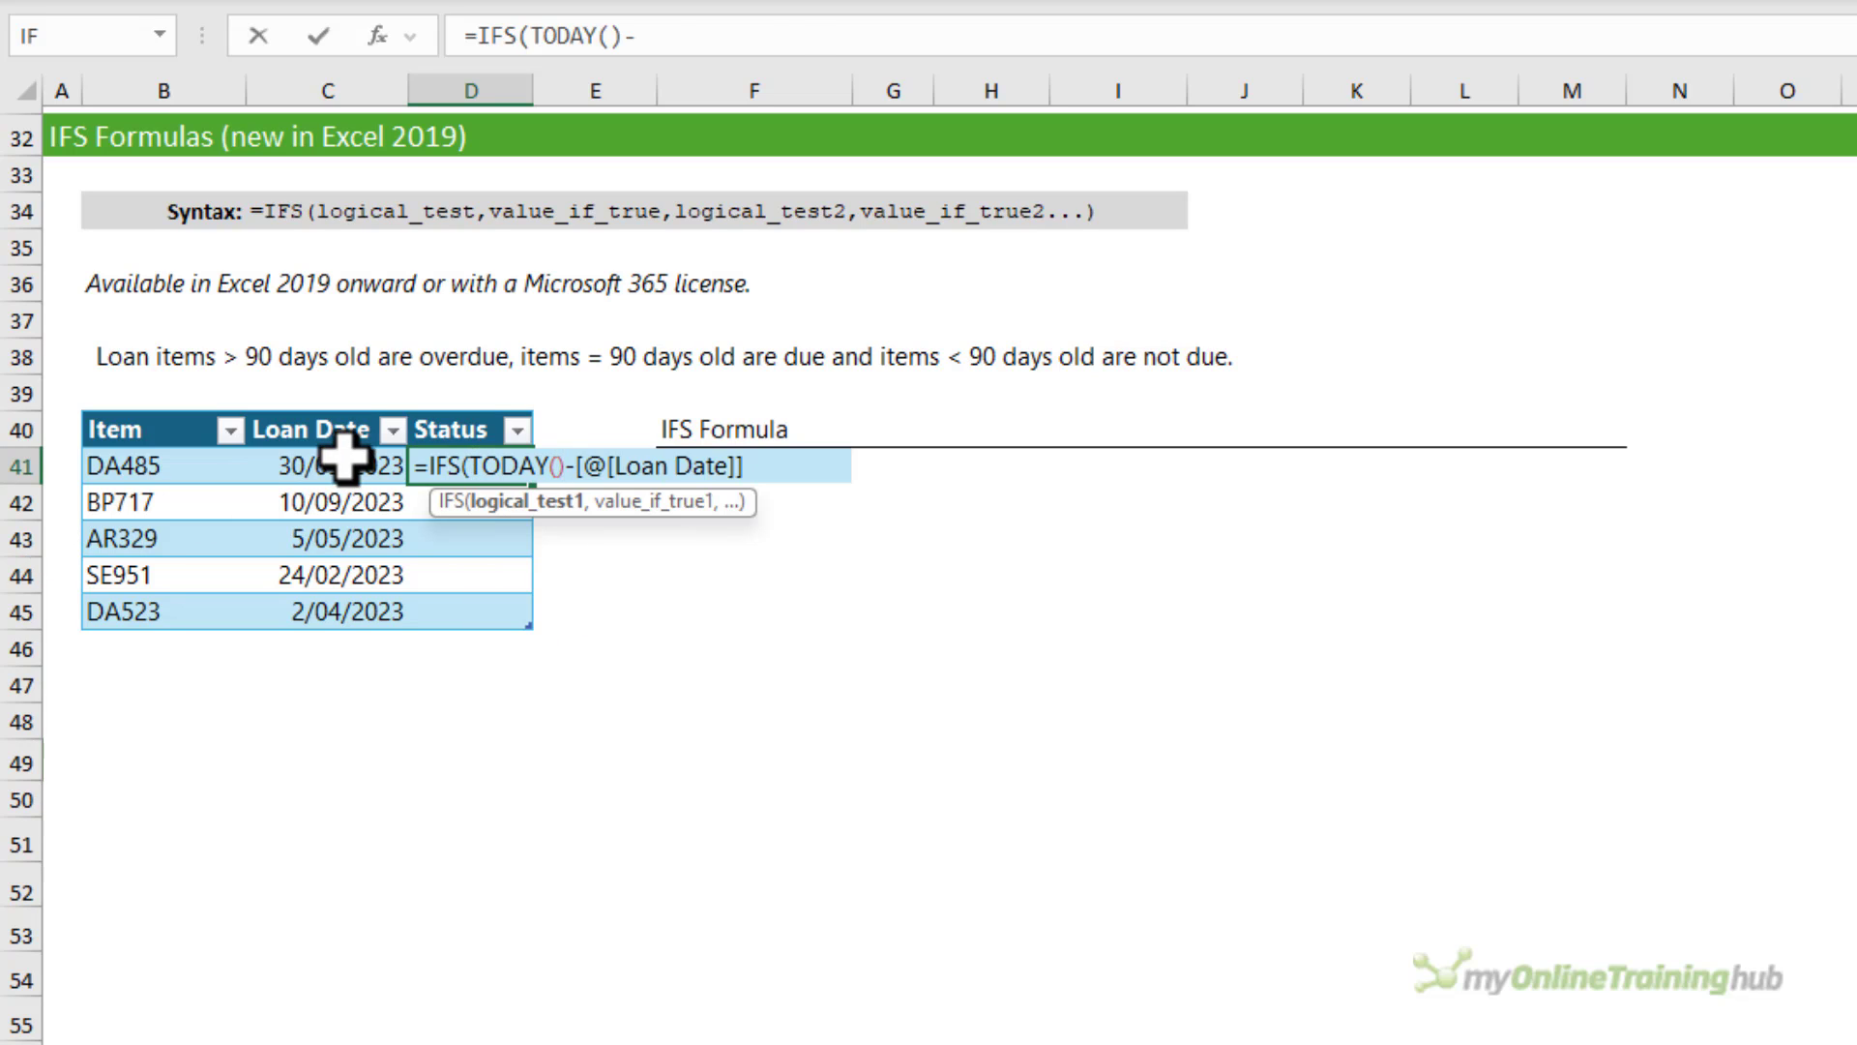
pyautogui.write('>')
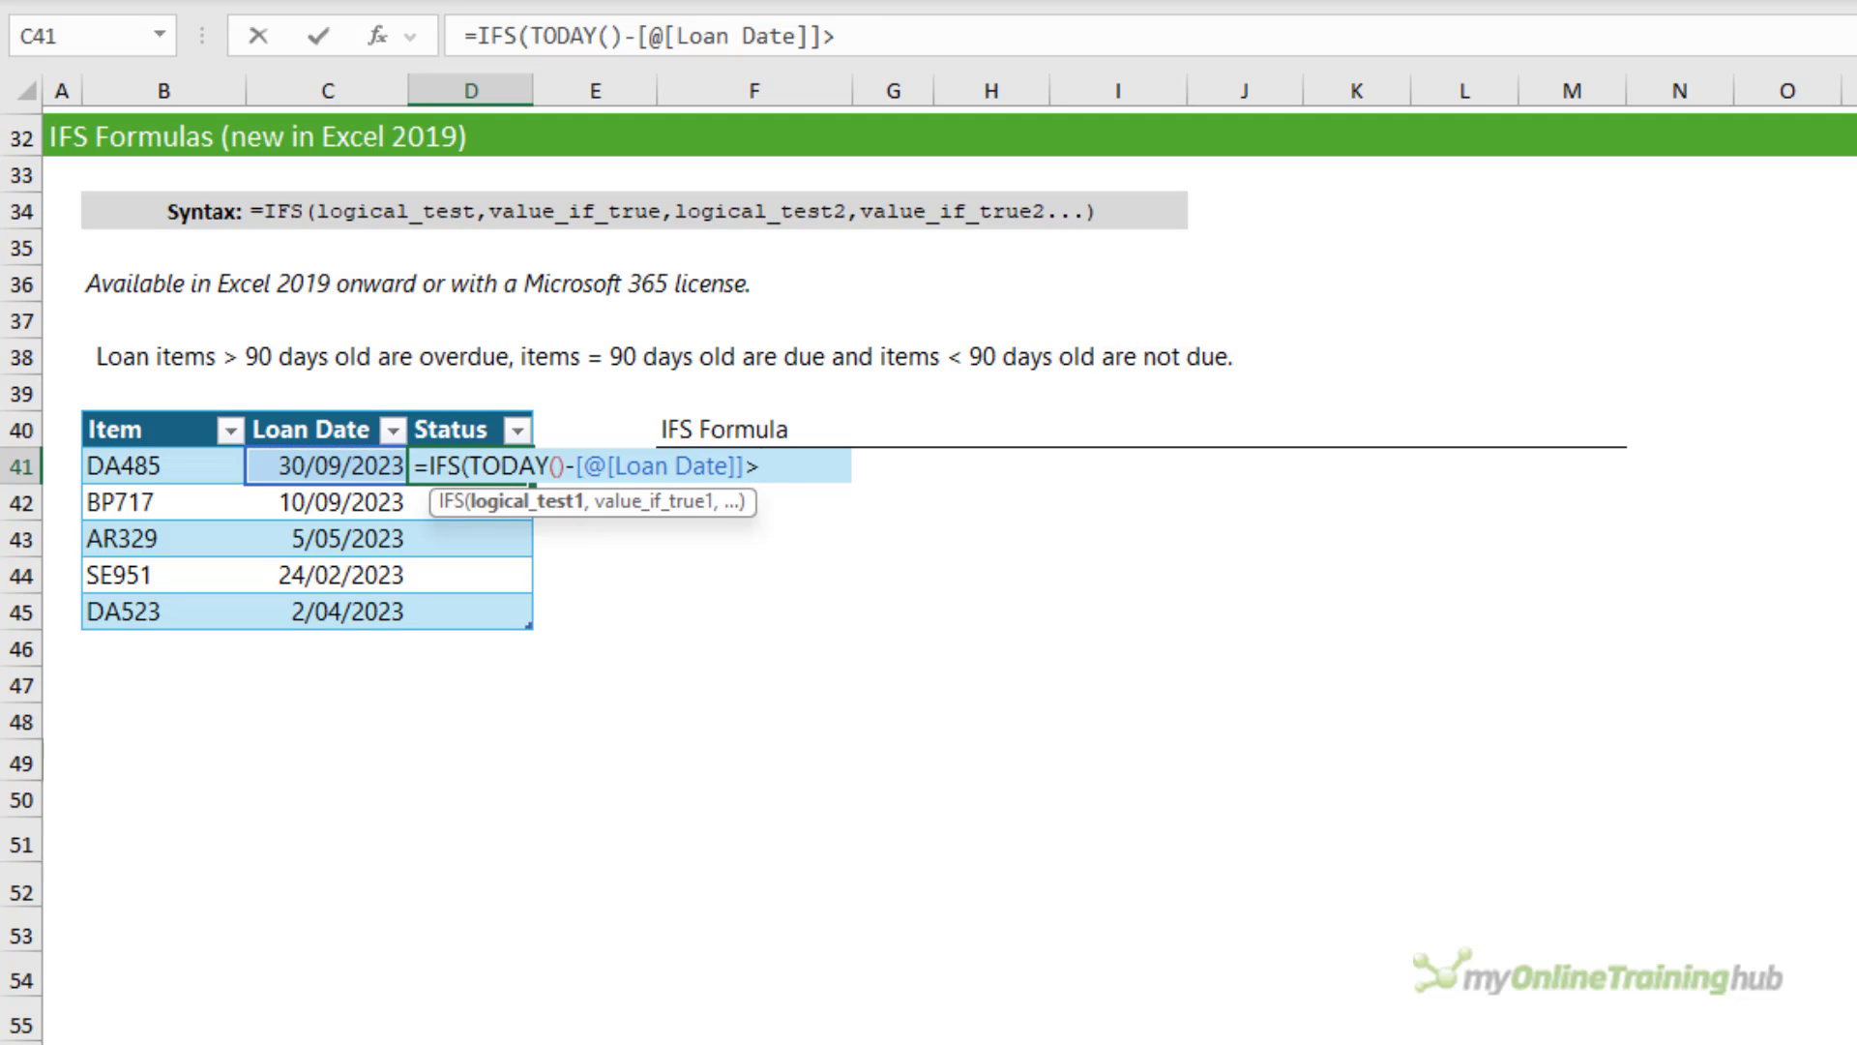
pyautogui.write('90,"O')
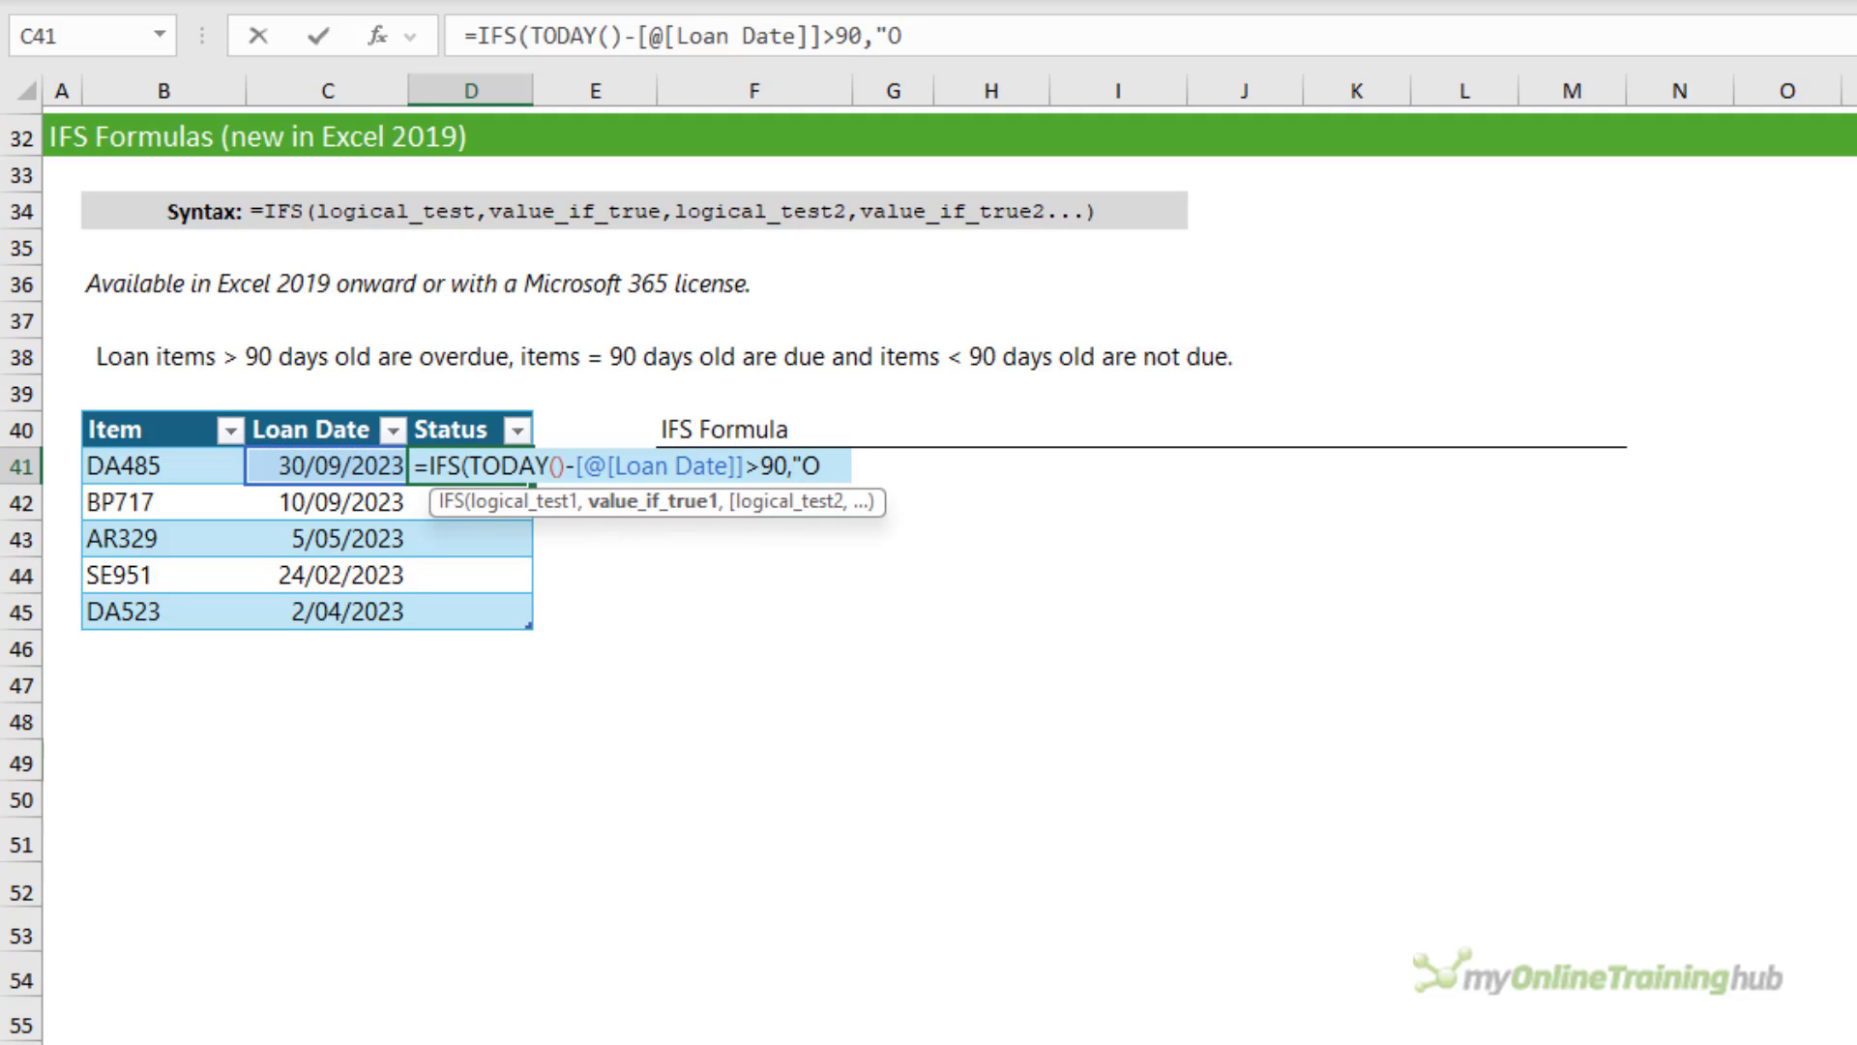
pyautogui.write('verdue",')
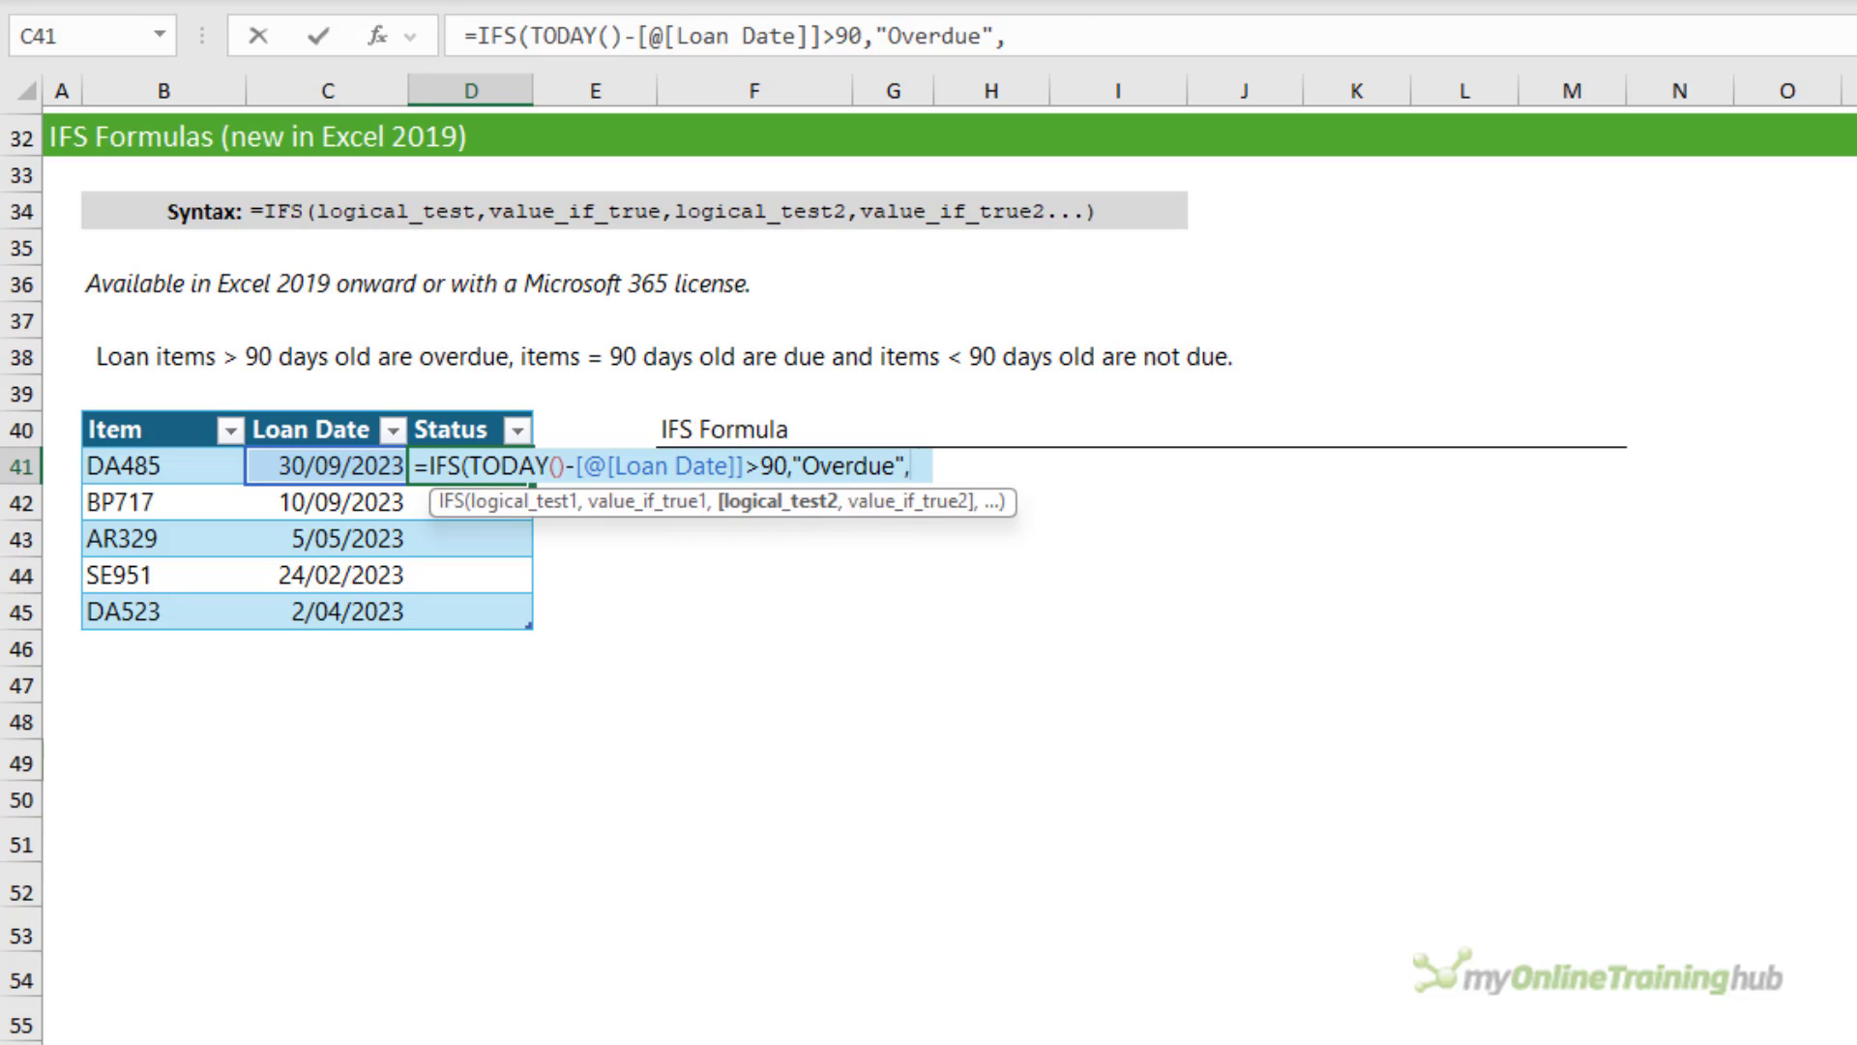
# Add a second condition to the IFS formula that returns "Due" when TODAY()-[@[Loan Date]]=90.
pyautogui.write('tod')
pyautogui.press('Tab')
pyautogui.write(')')
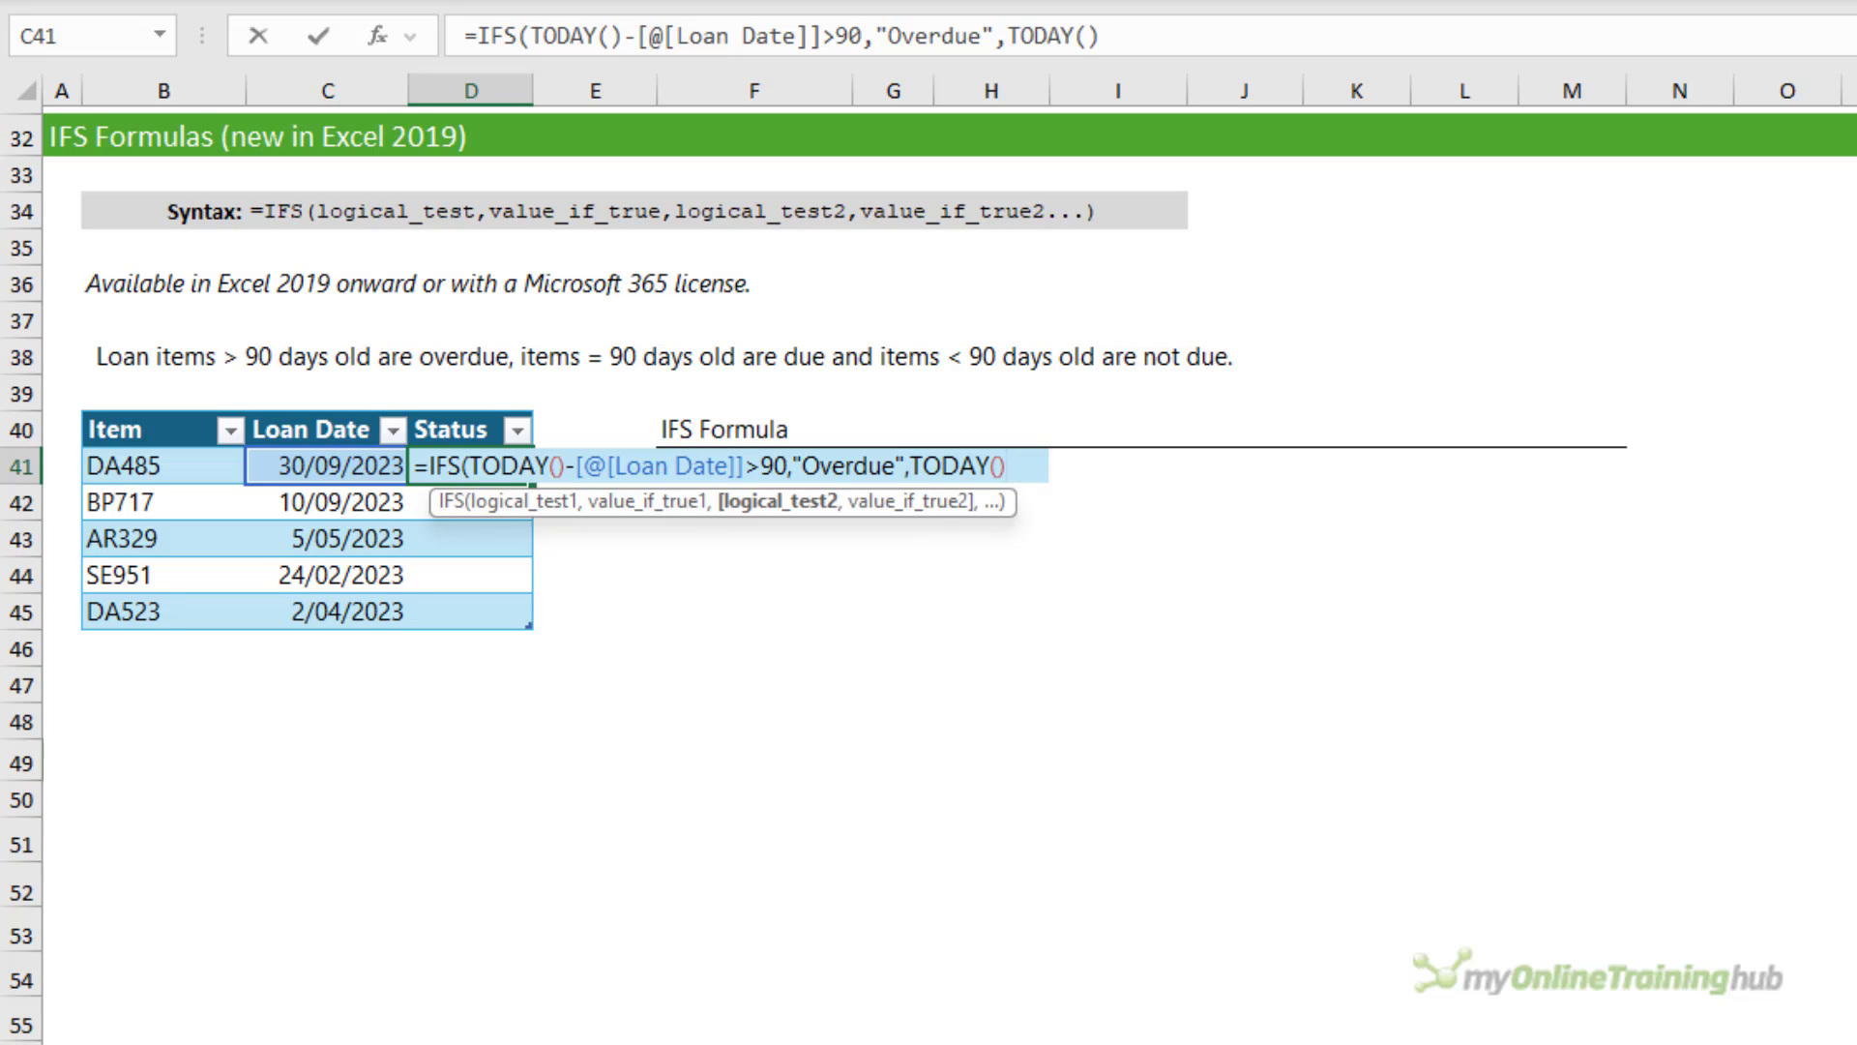
pyautogui.write('-')
pyautogui.press('Left')
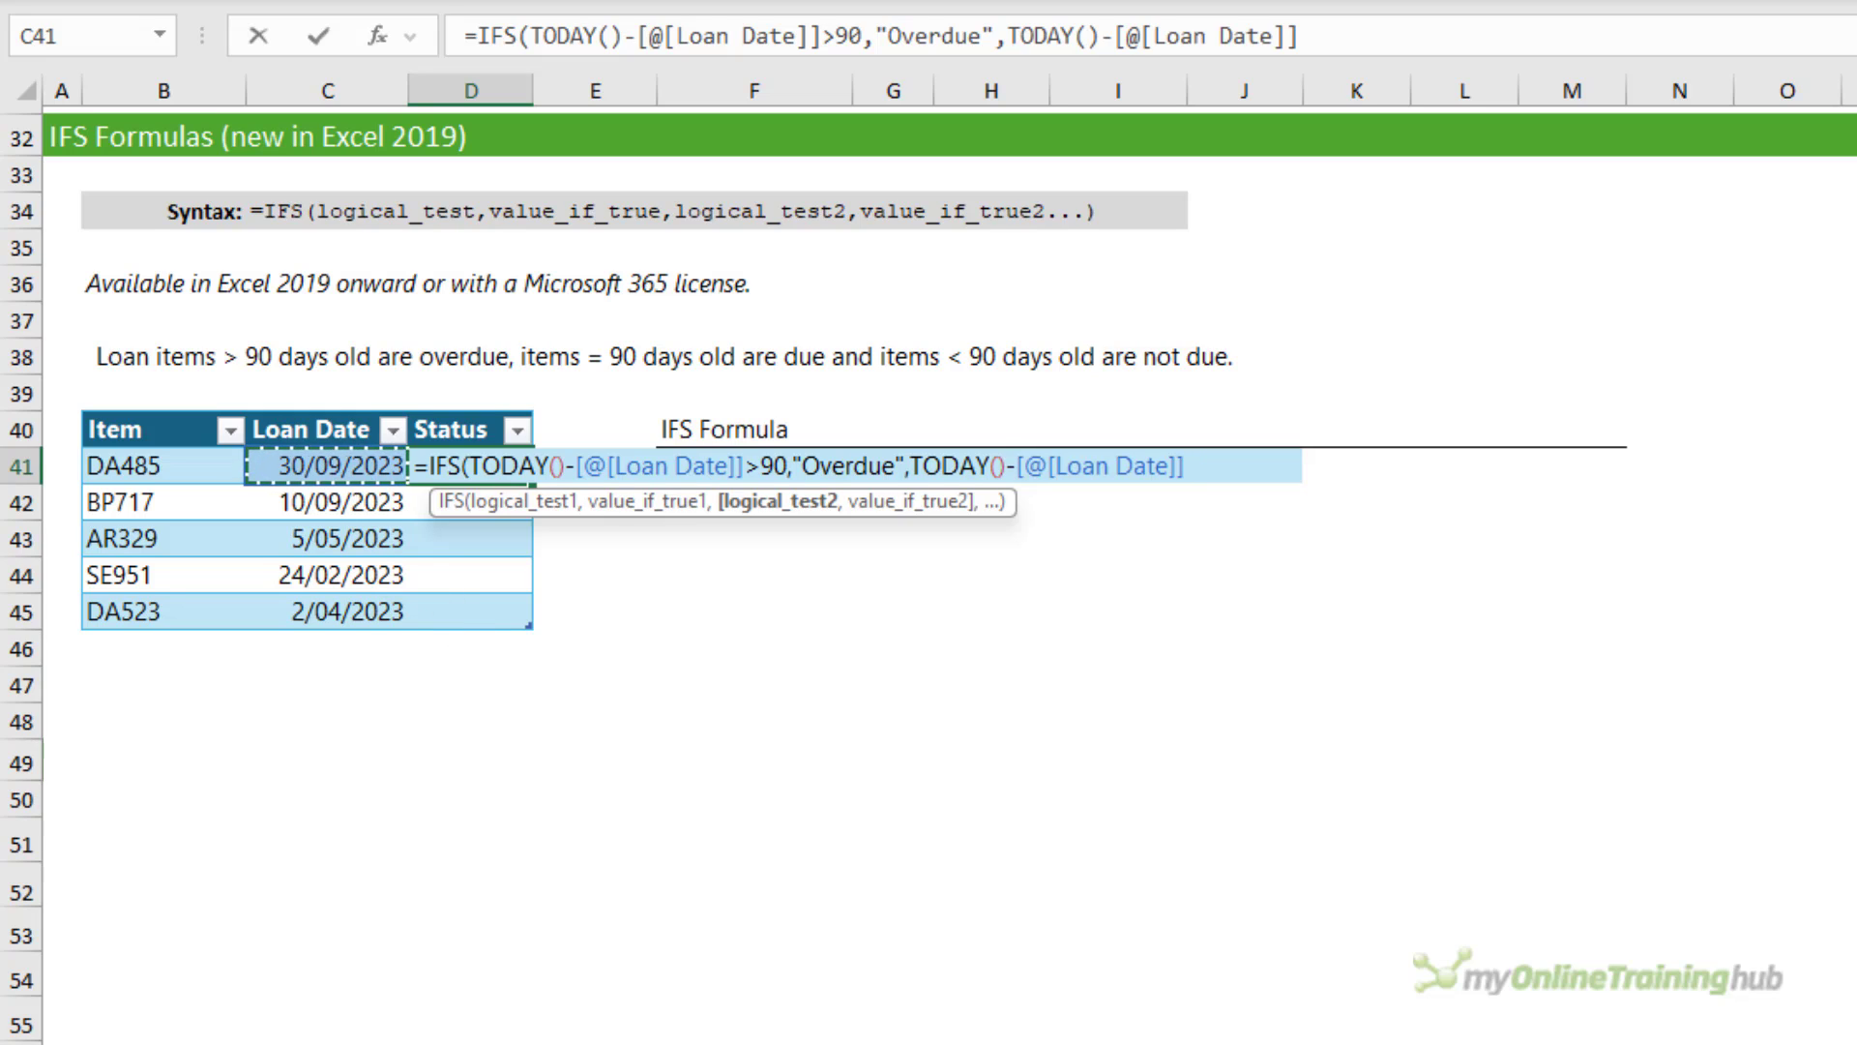
pyautogui.write('=90,')
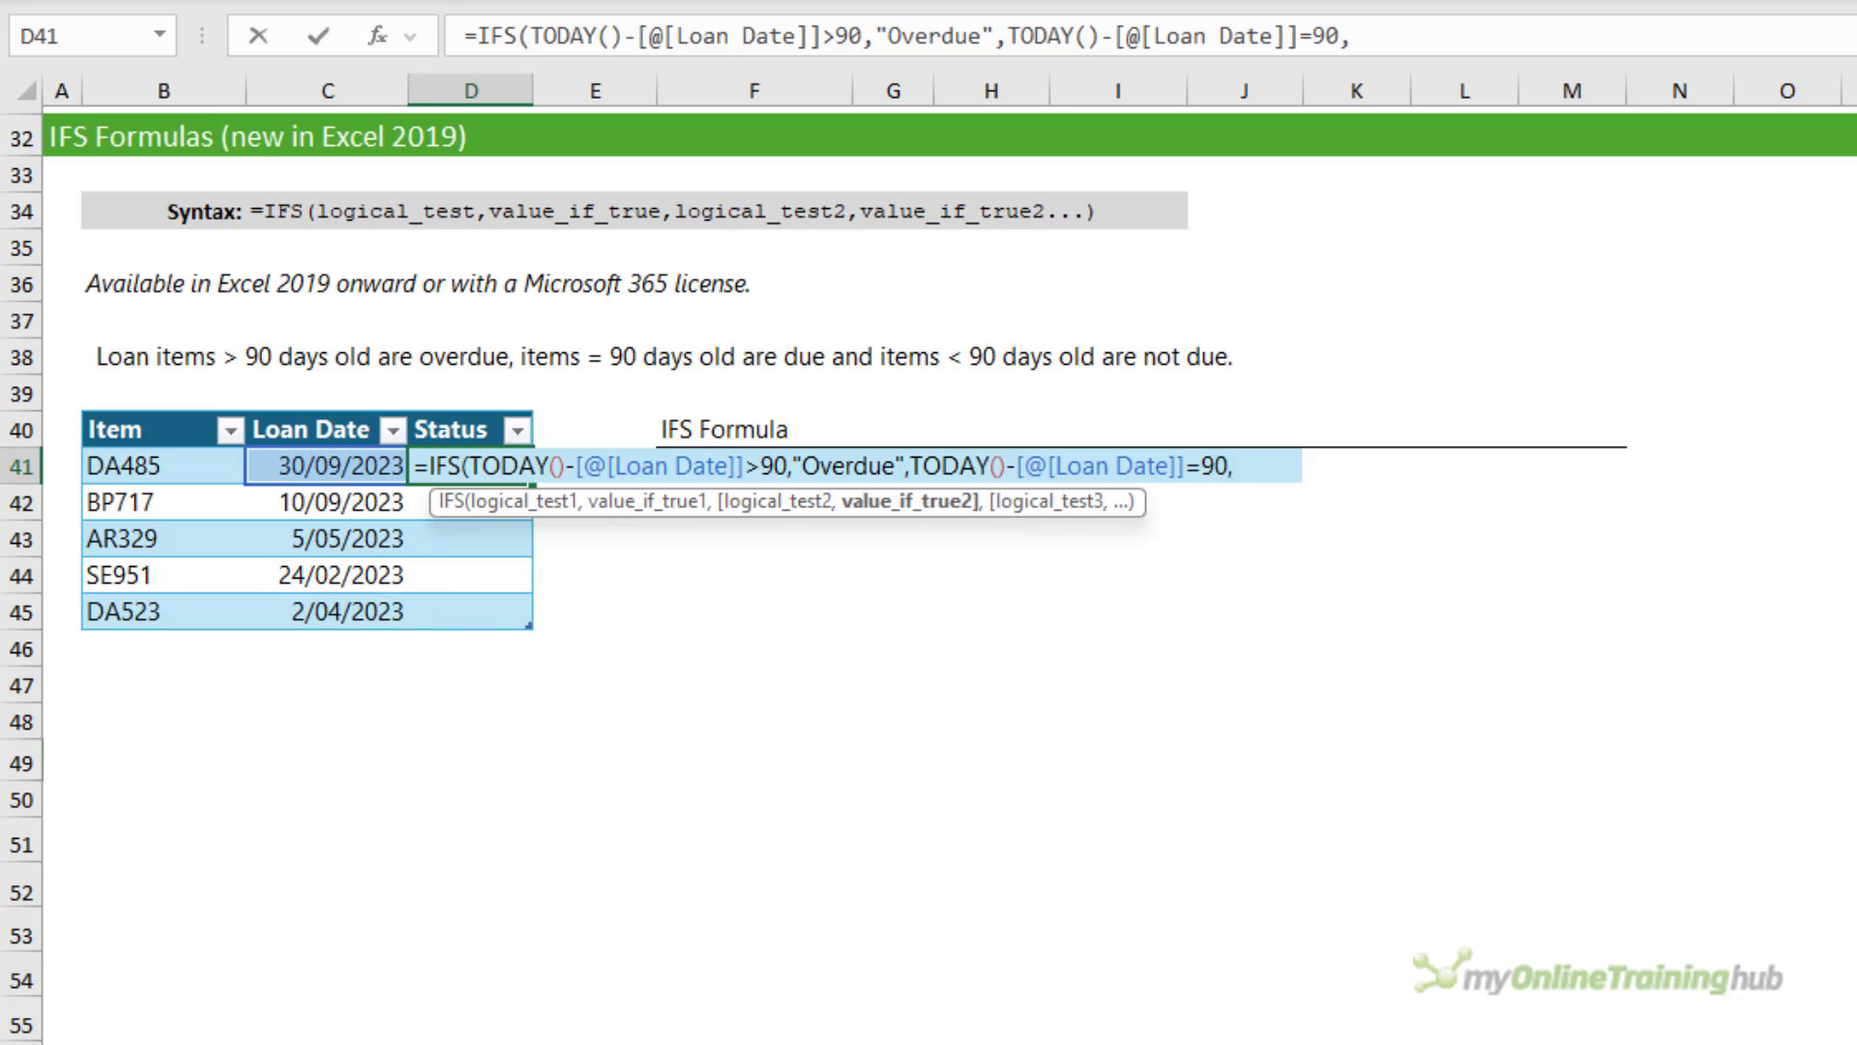
pyautogui.write('"Due",')
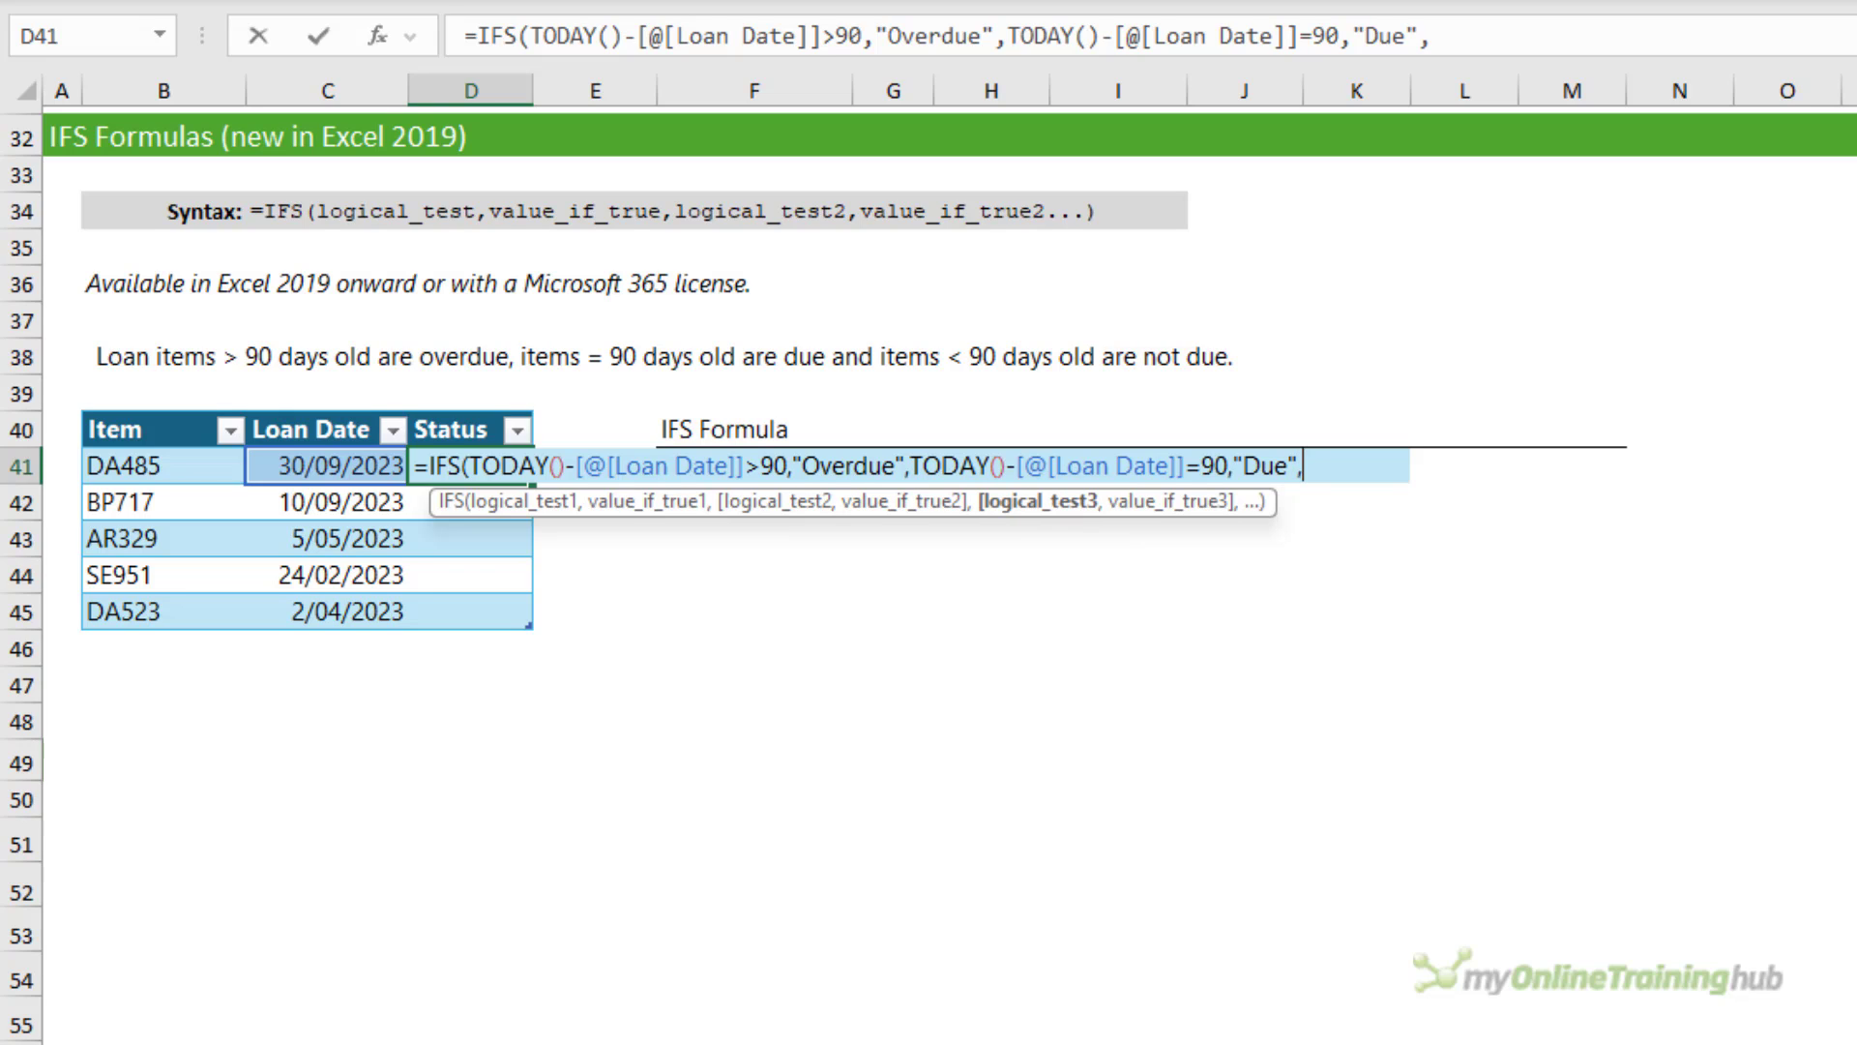
# Finish the IFS formula with TRUE as the final test returning "Not Due", and enter it.
pyautogui.write('TRUE,')
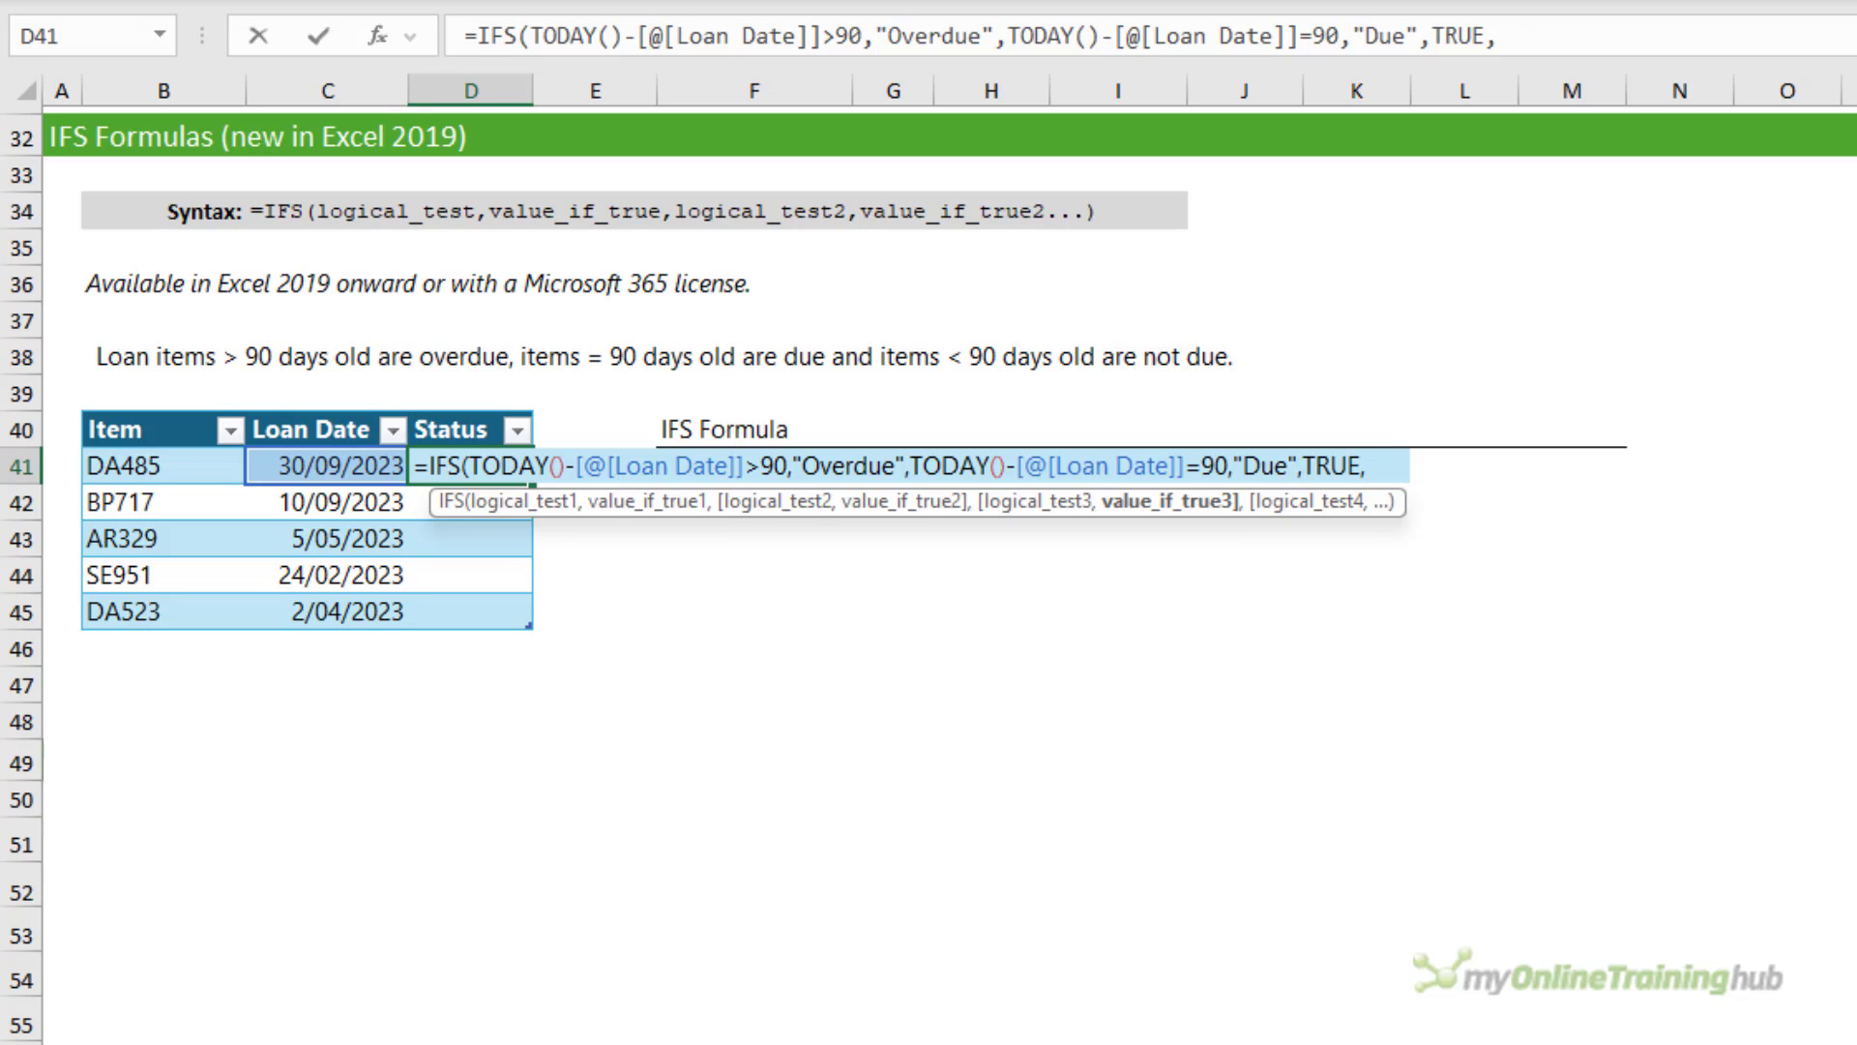
pyautogui.write('"Not Due")')
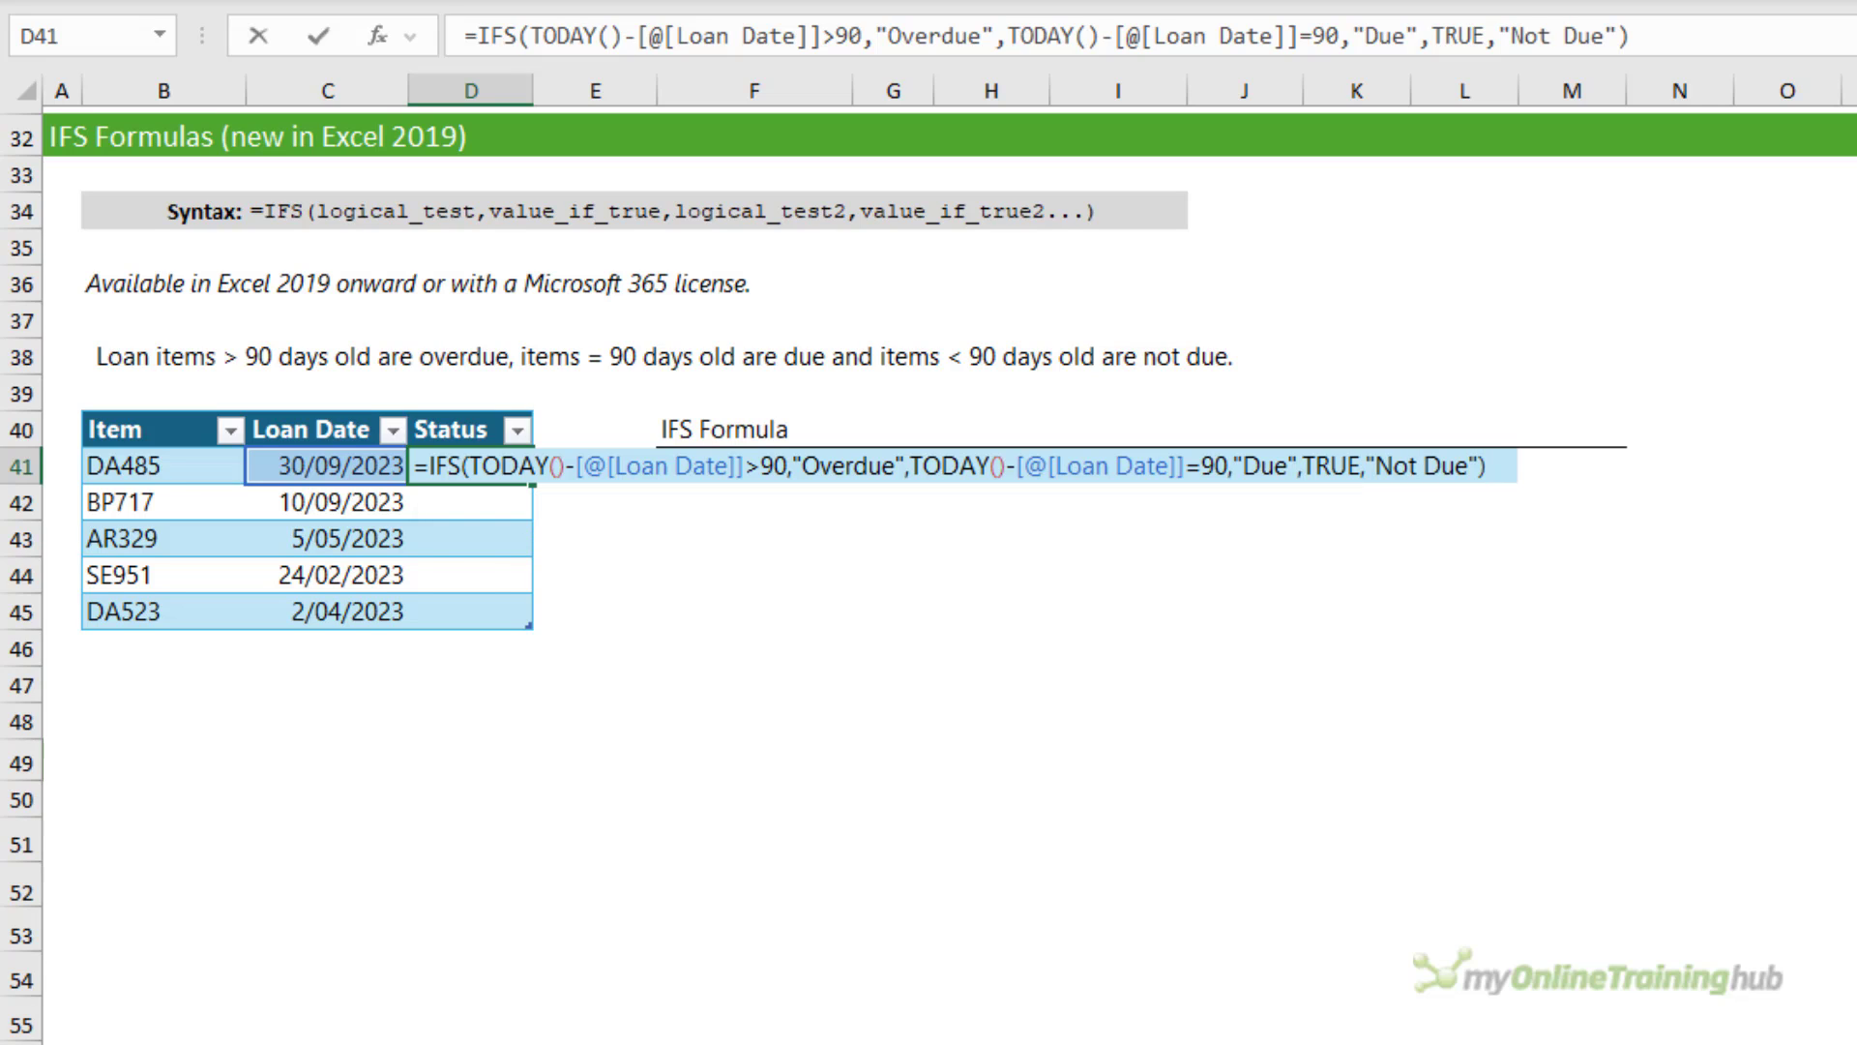
pyautogui.press('Return')
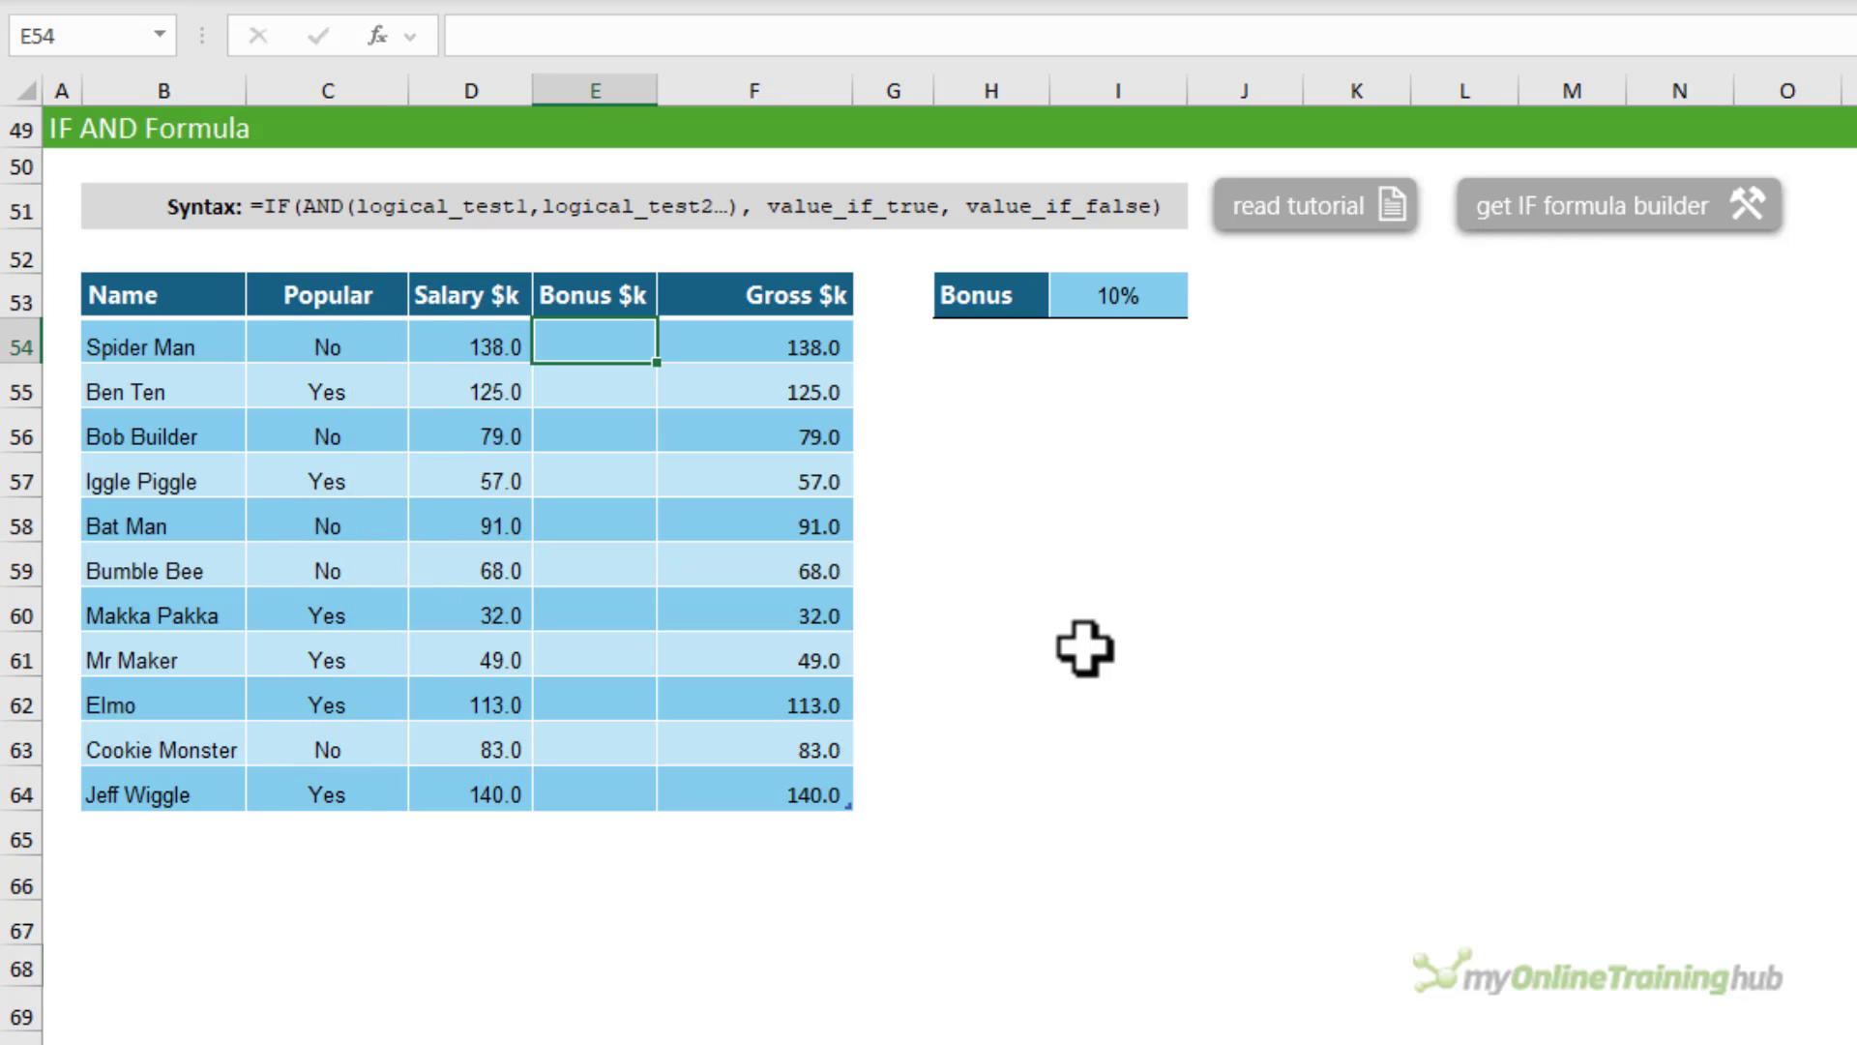
pyautogui.write('=IF(')
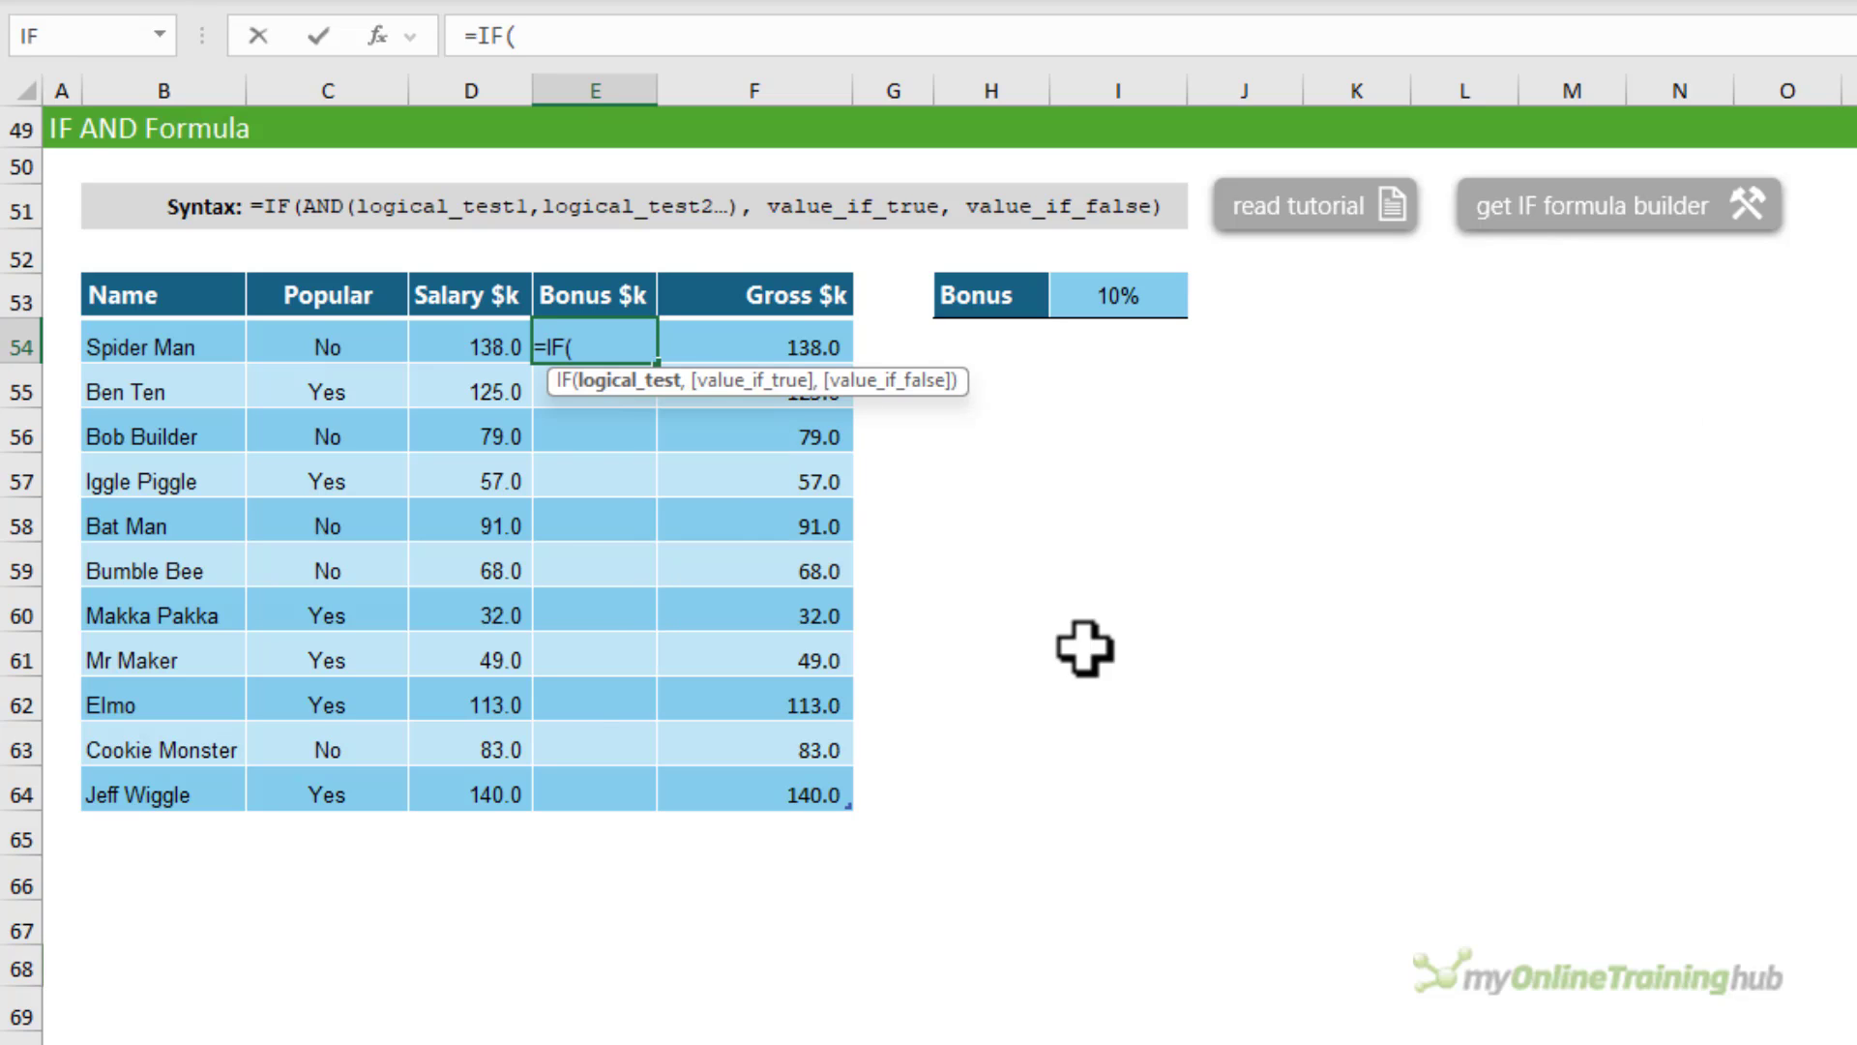
pyautogui.write('and')
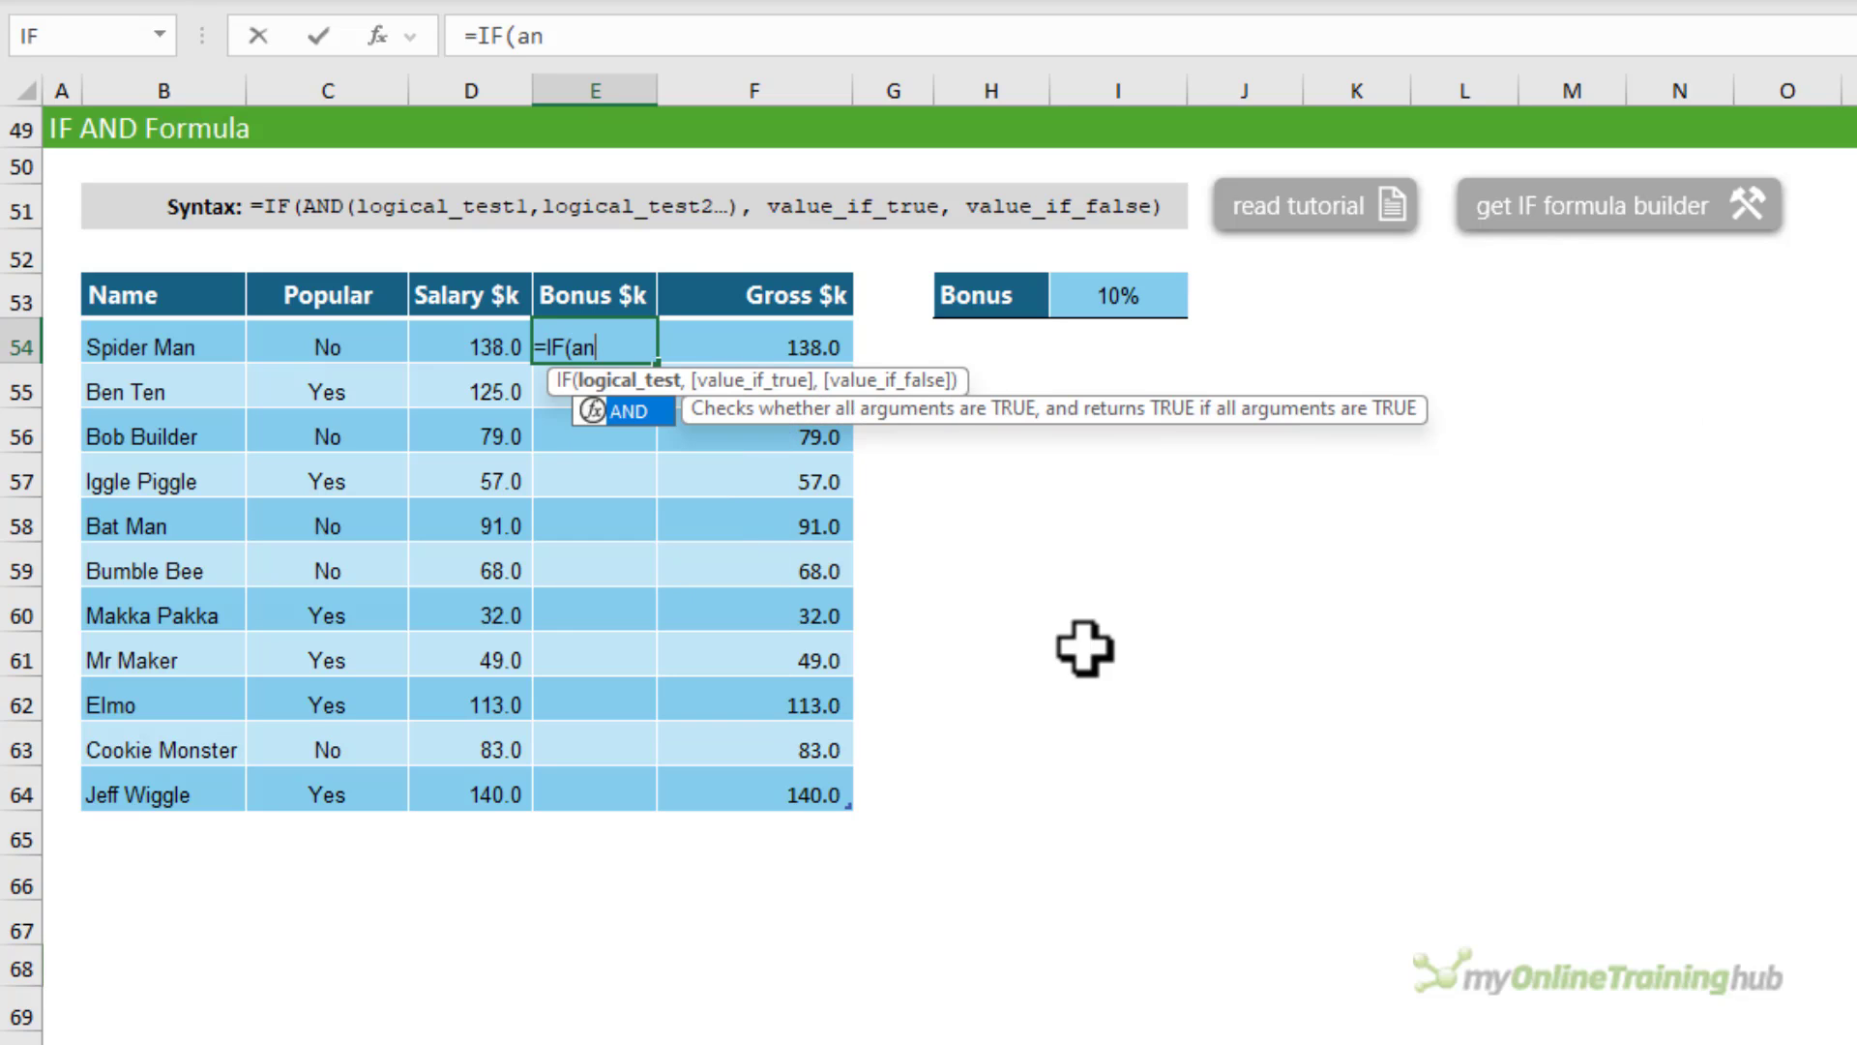
pyautogui.press('Tab')
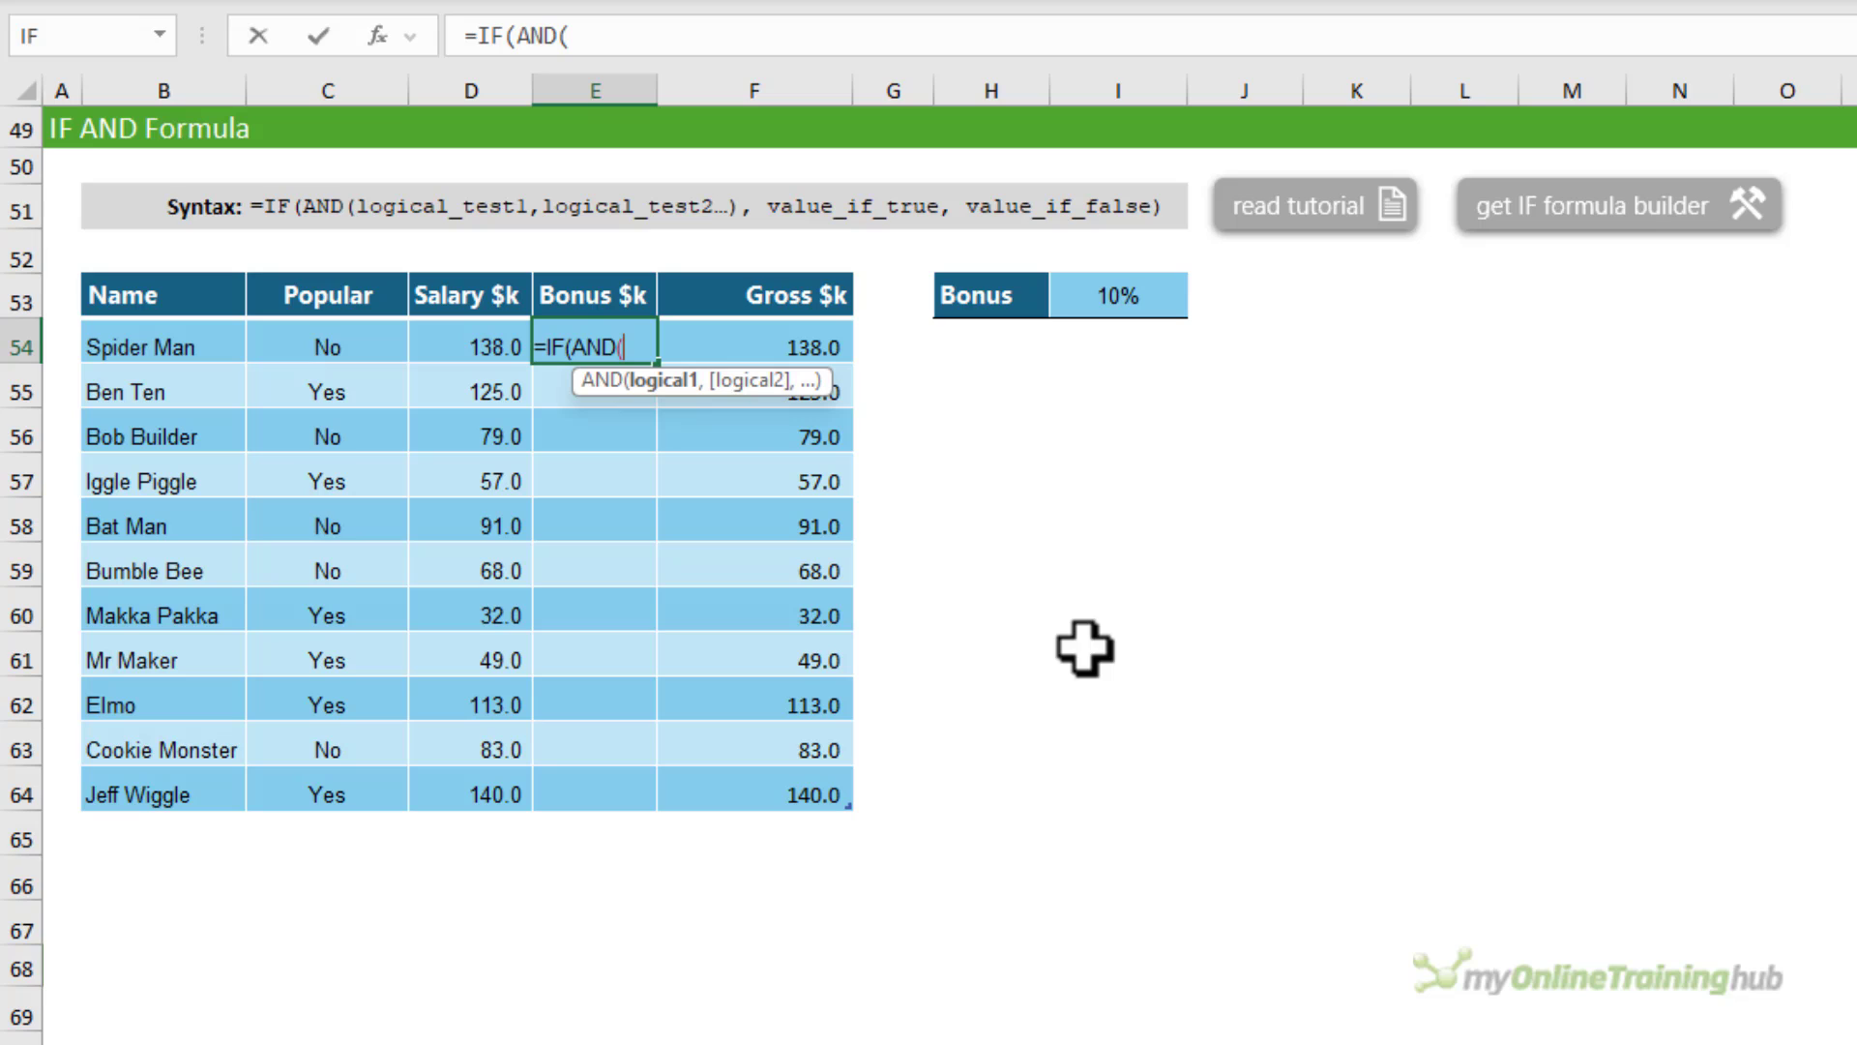
pyautogui.click(341, 350)
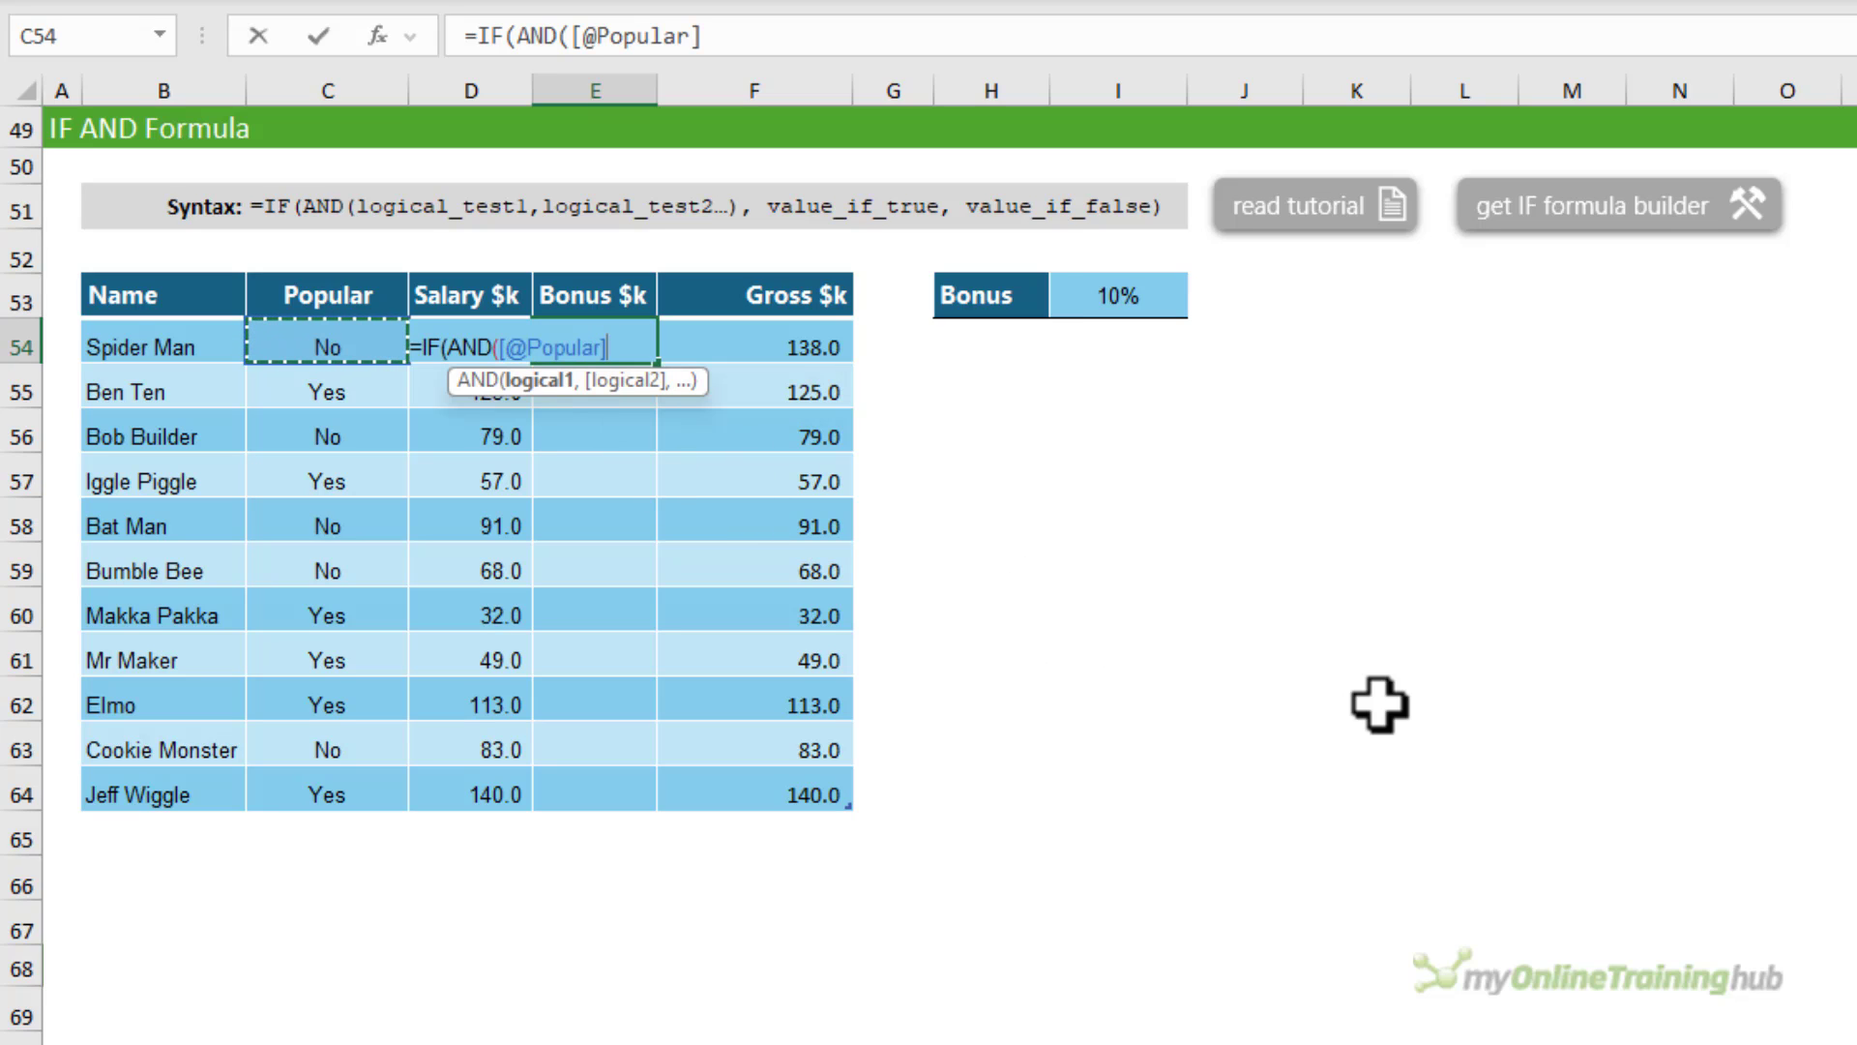
pyautogui.write('="Yes')
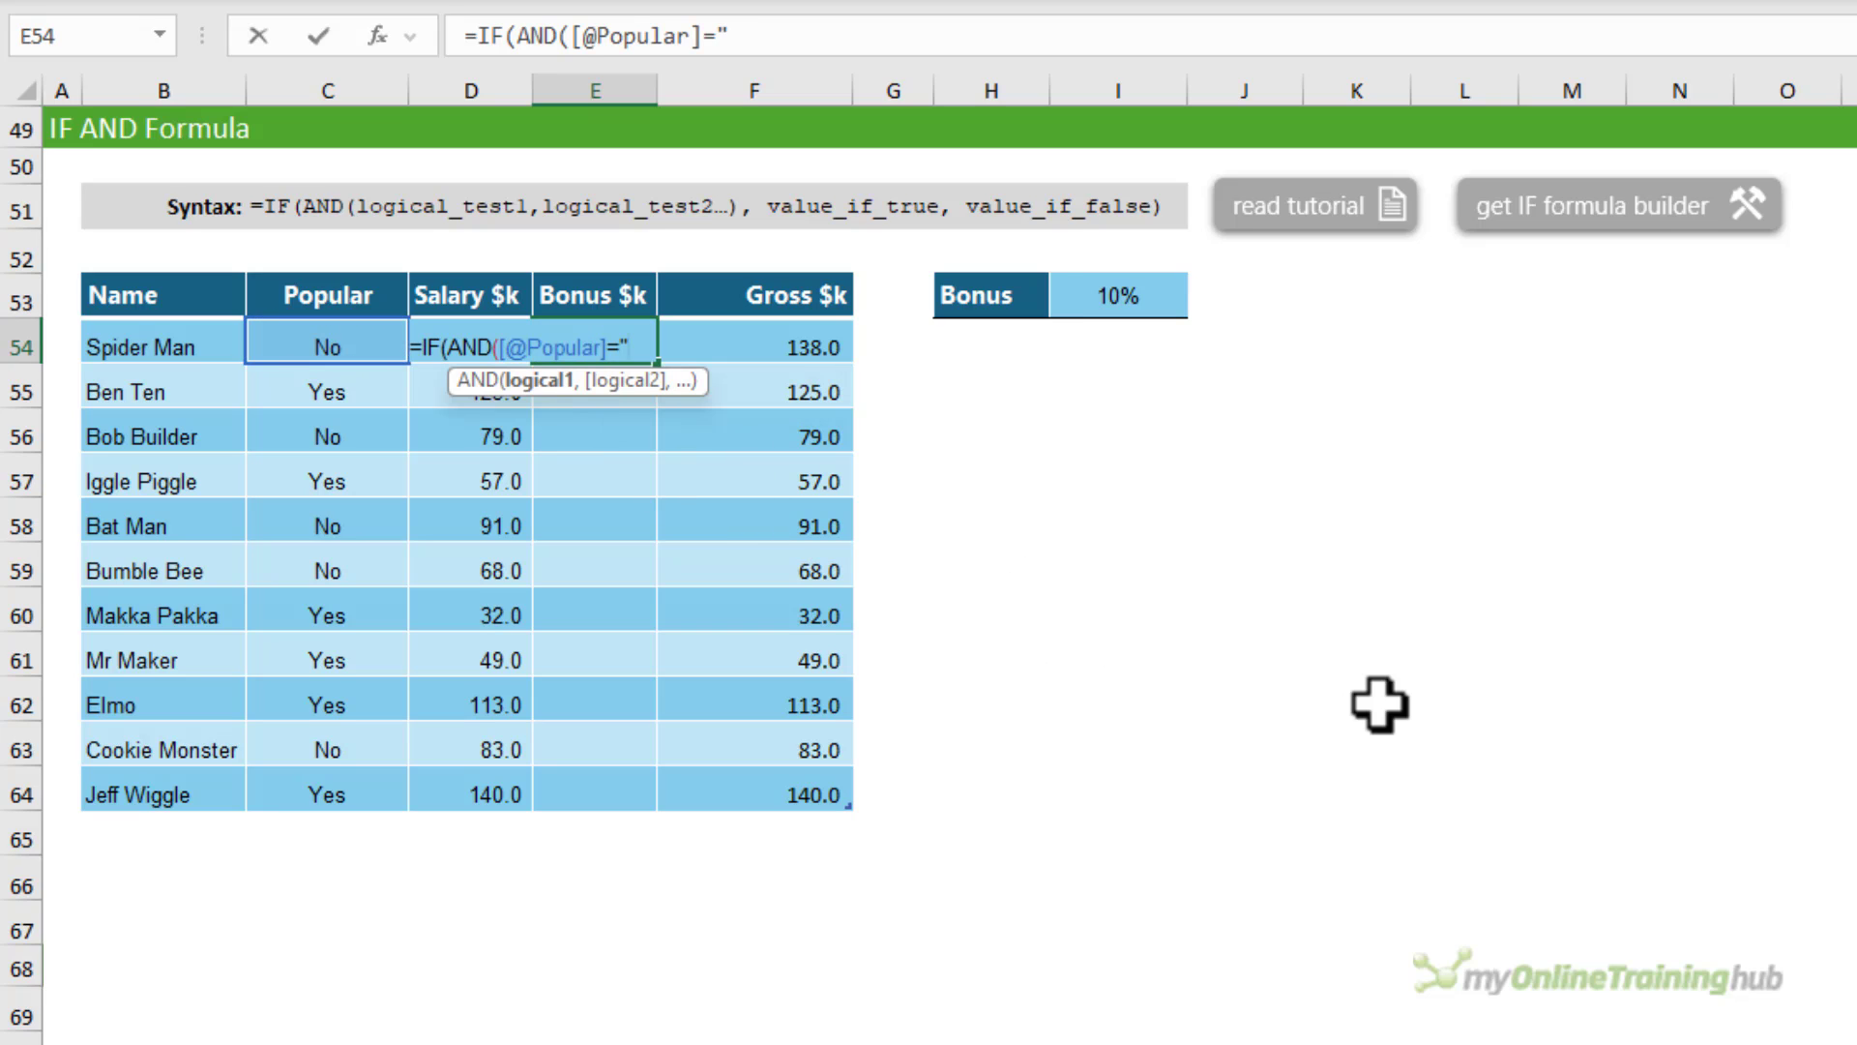
pyautogui.write('",')
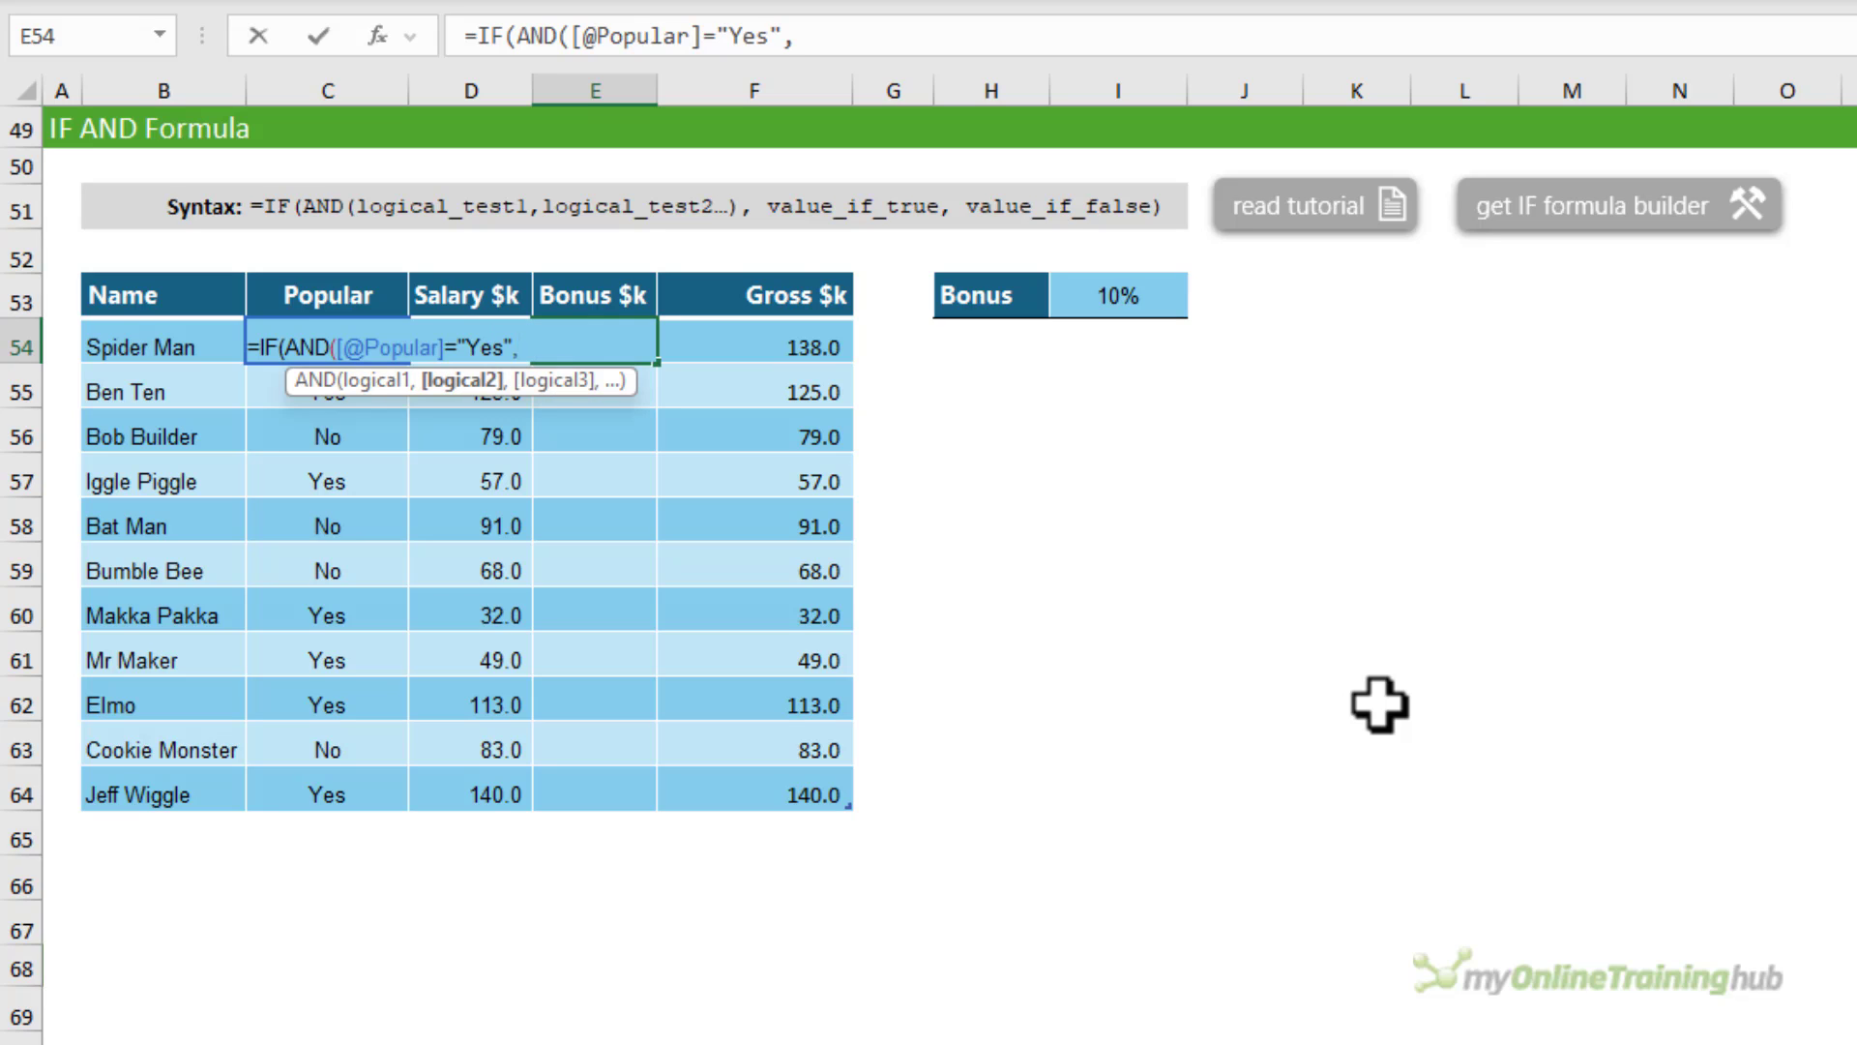
# Add [@[Salary $k]]<100 as the second condition and close the AND test.
pyautogui.click(483, 434)
pyautogui.press('Up')
pyautogui.press('Up')
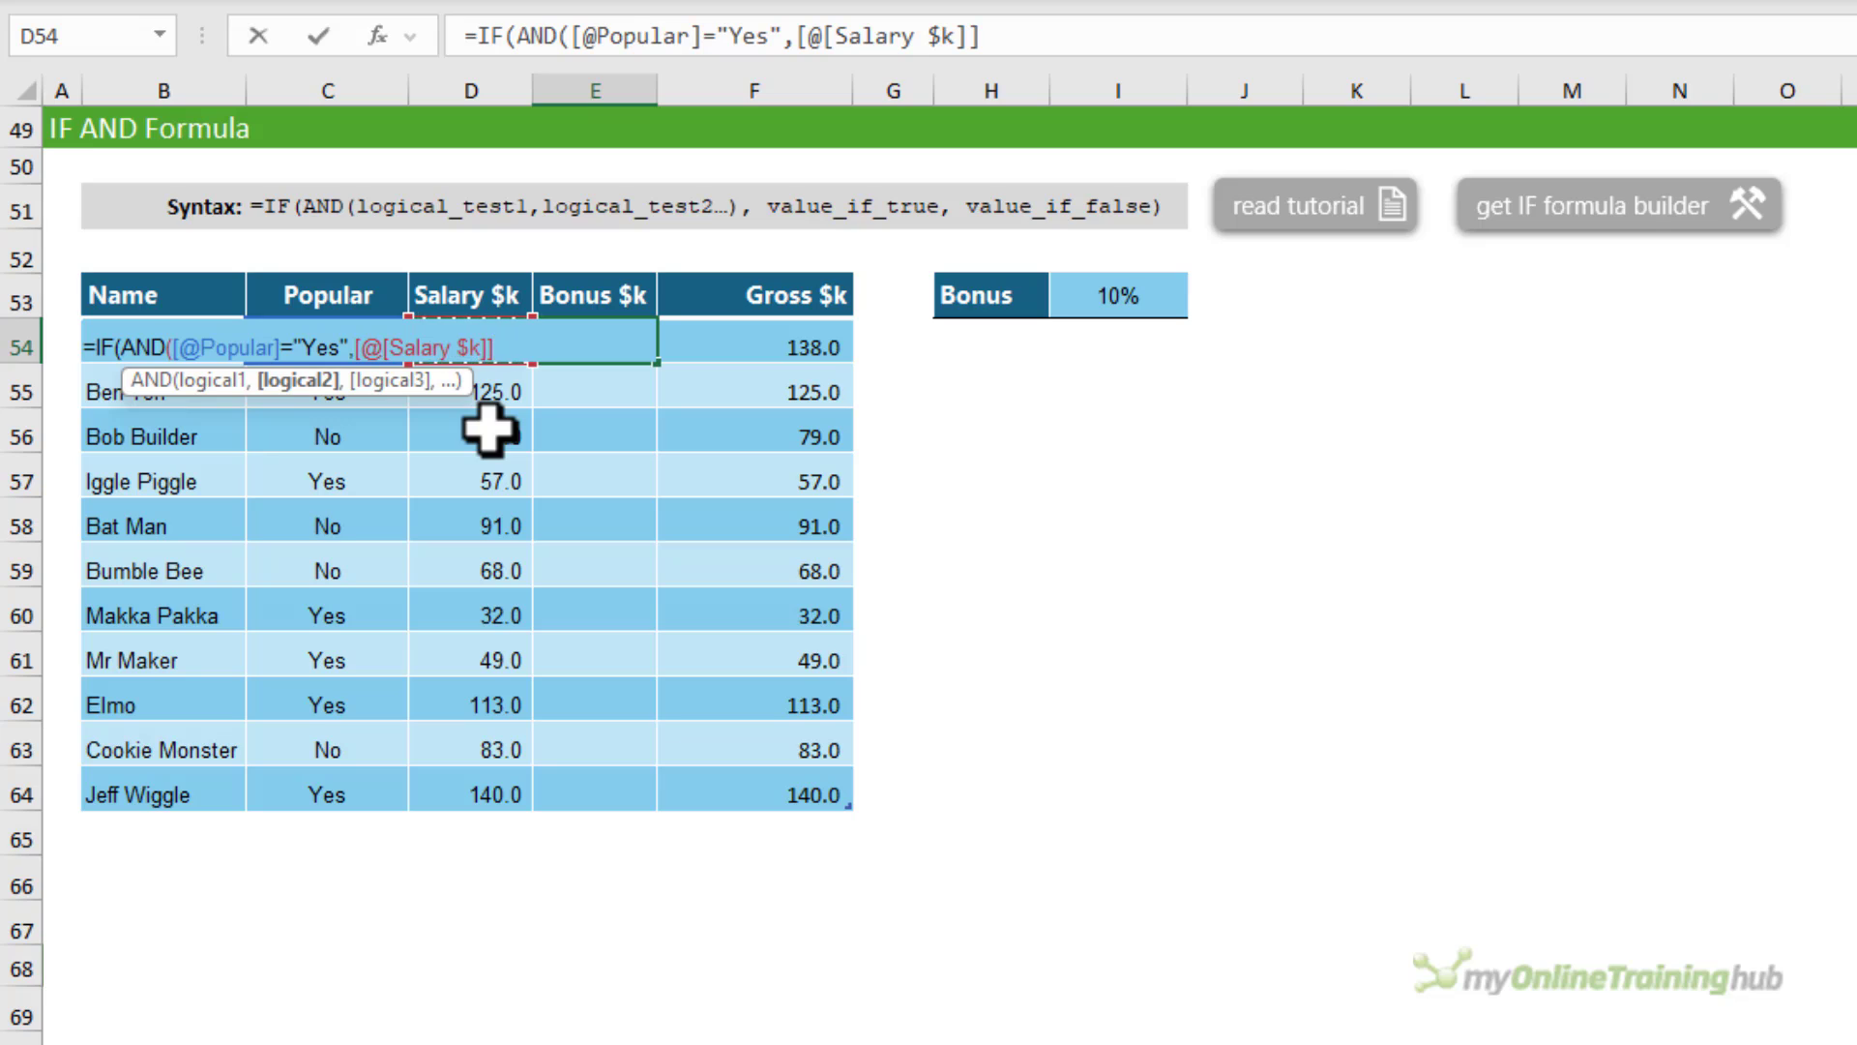
pyautogui.write('<100)')
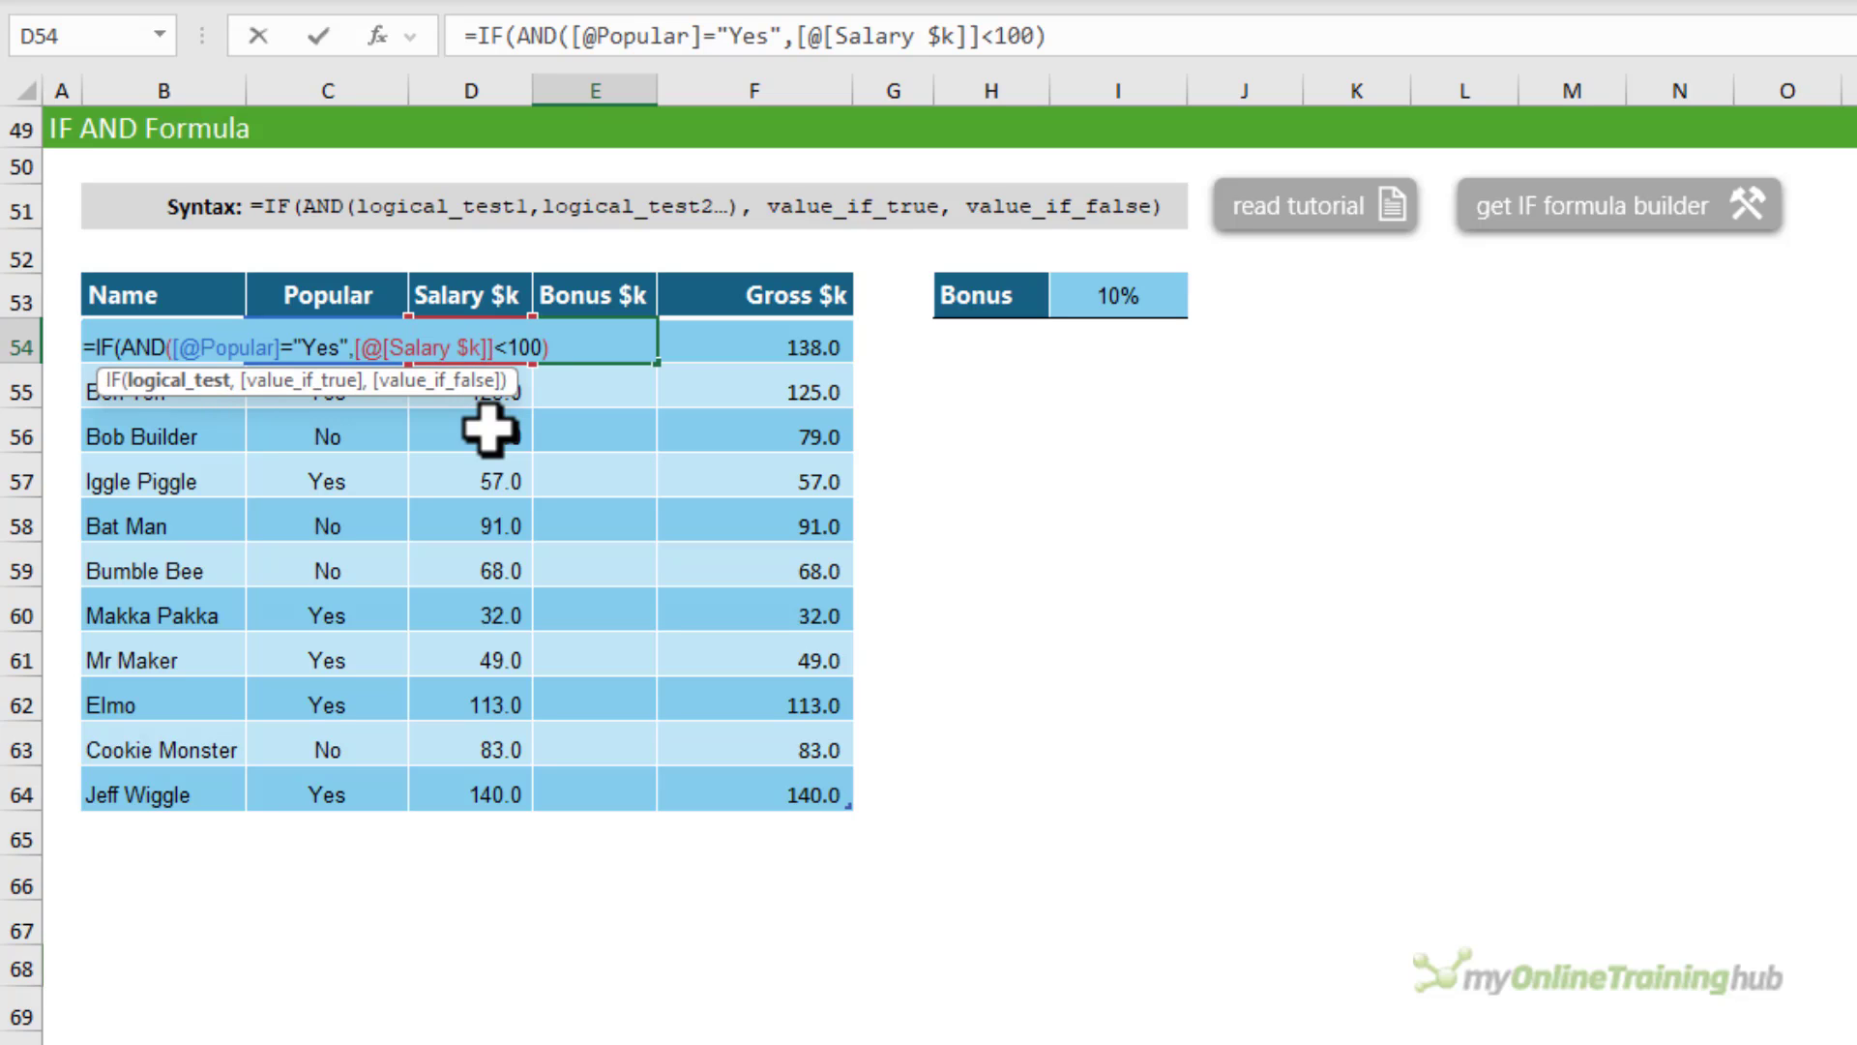
pyautogui.write(',')
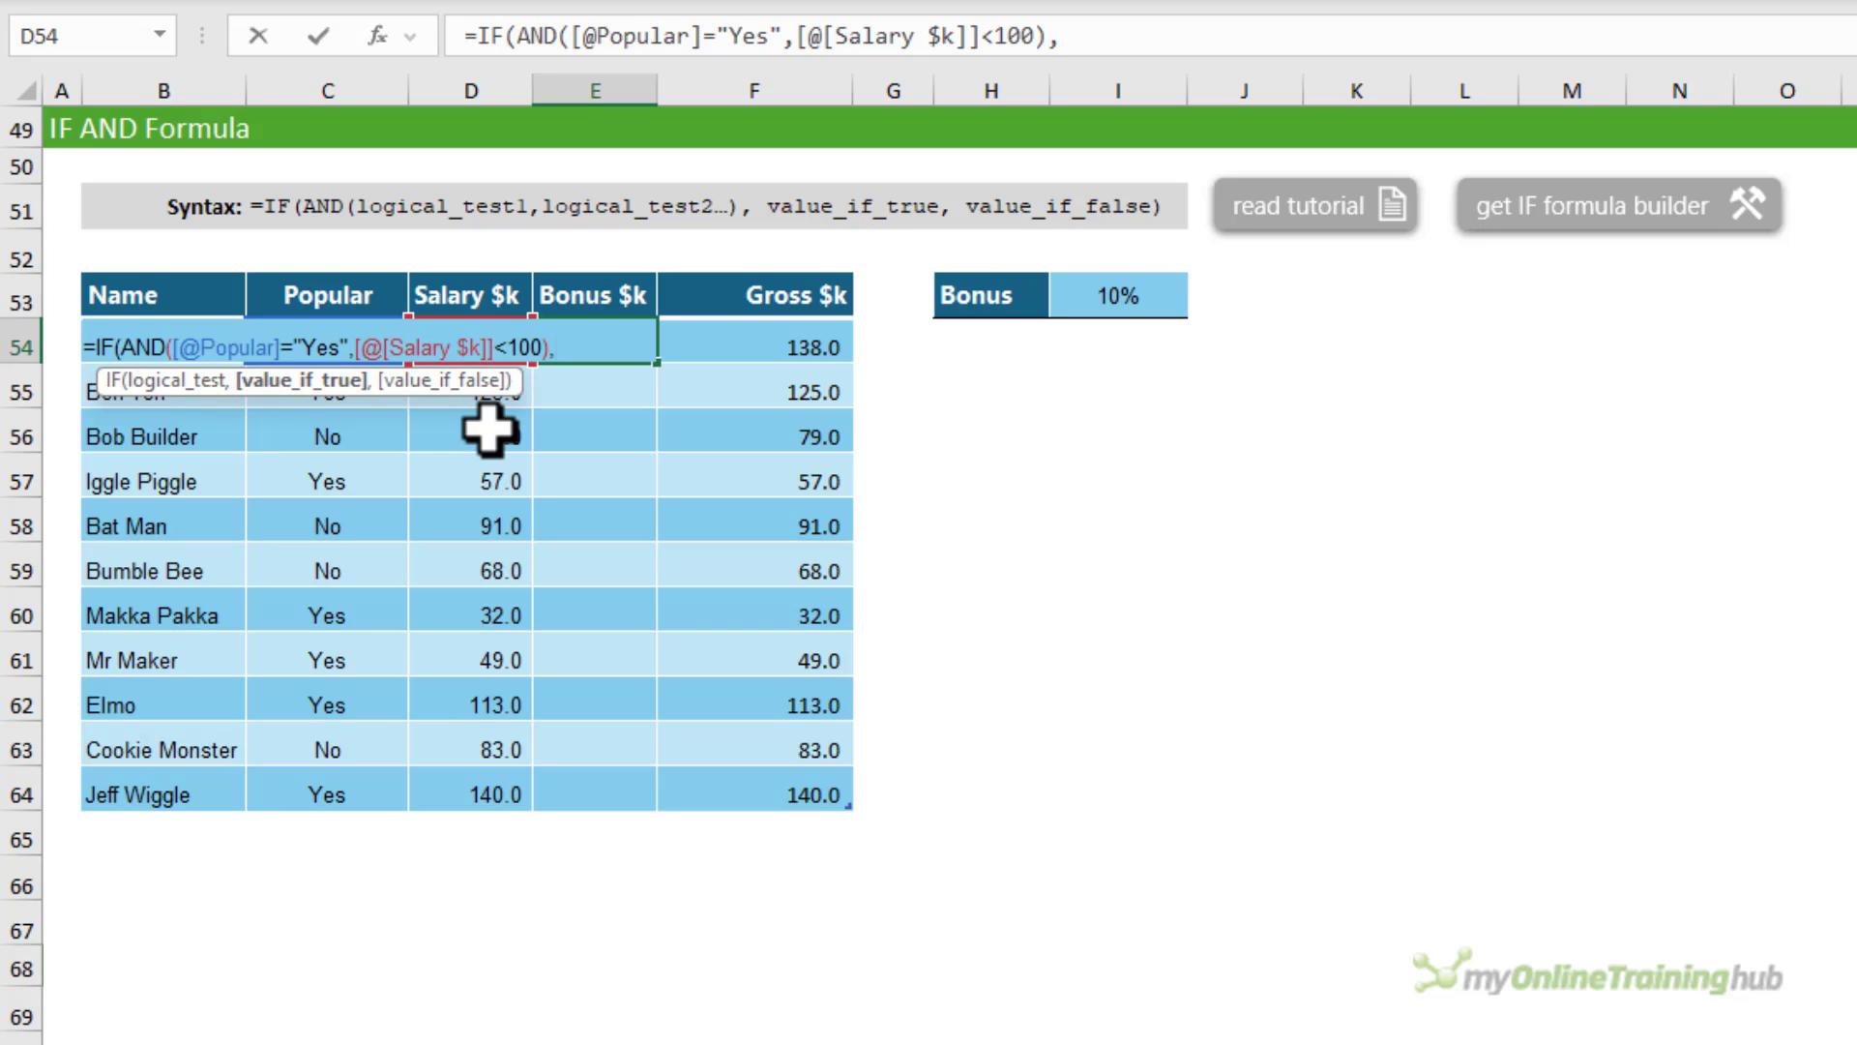
# Complete the IF AND formula to return [@[Salary $k]]*.1 when true and "Nil" when false, and enter it keeping E54 selected.
pyautogui.click(490, 428)
pyautogui.press('Up')
pyautogui.press('Up')
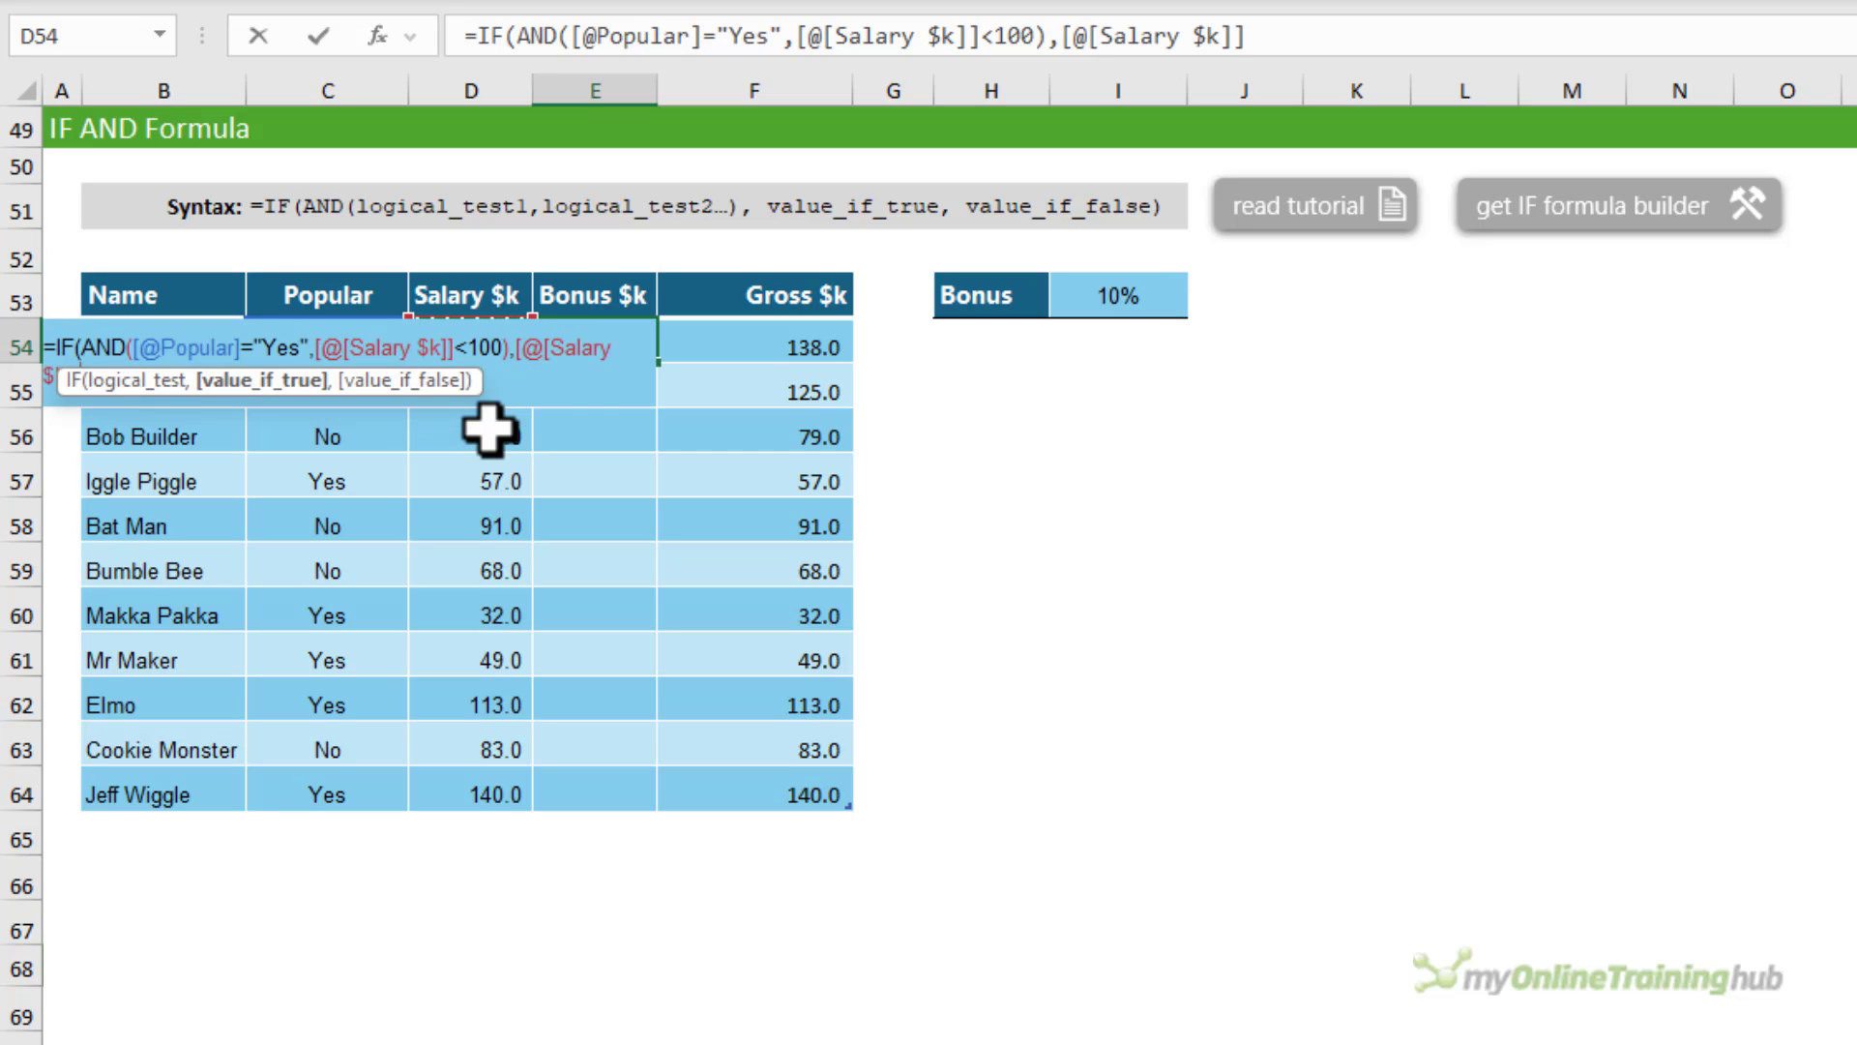
pyautogui.write('*.1')
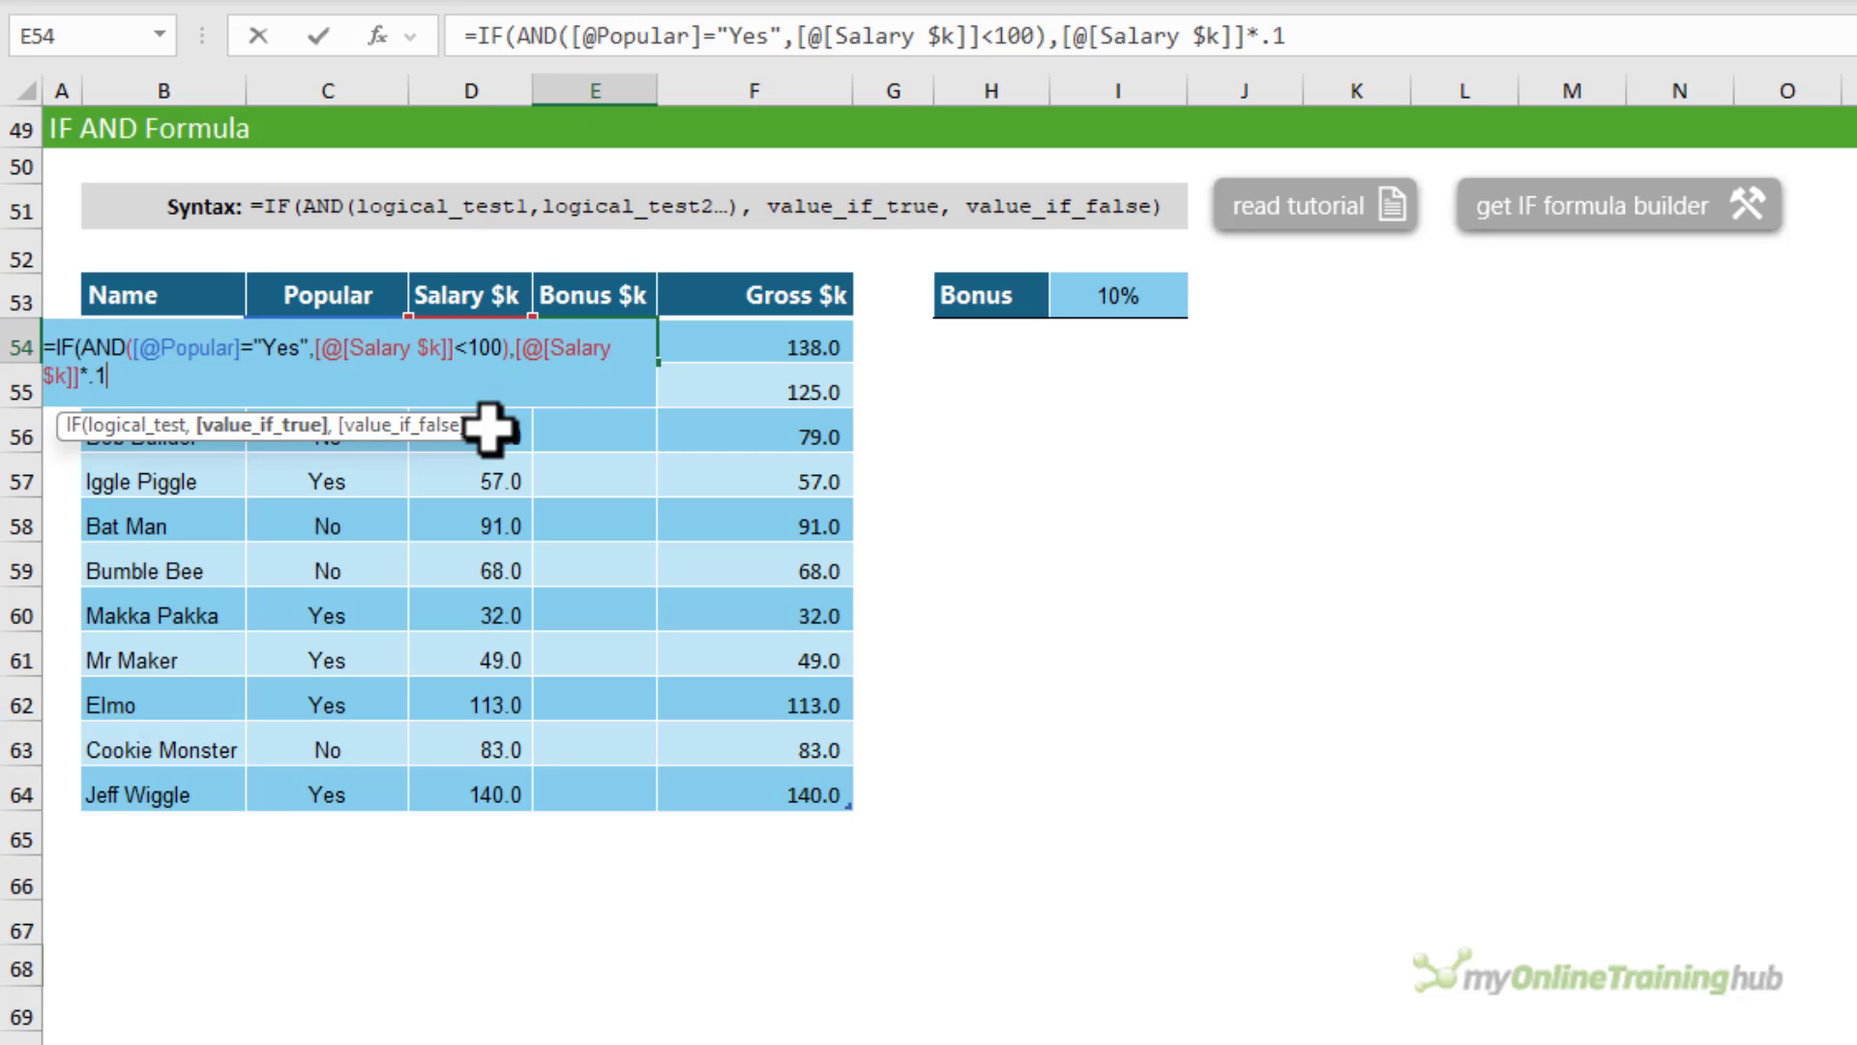
pyautogui.write(',"N')
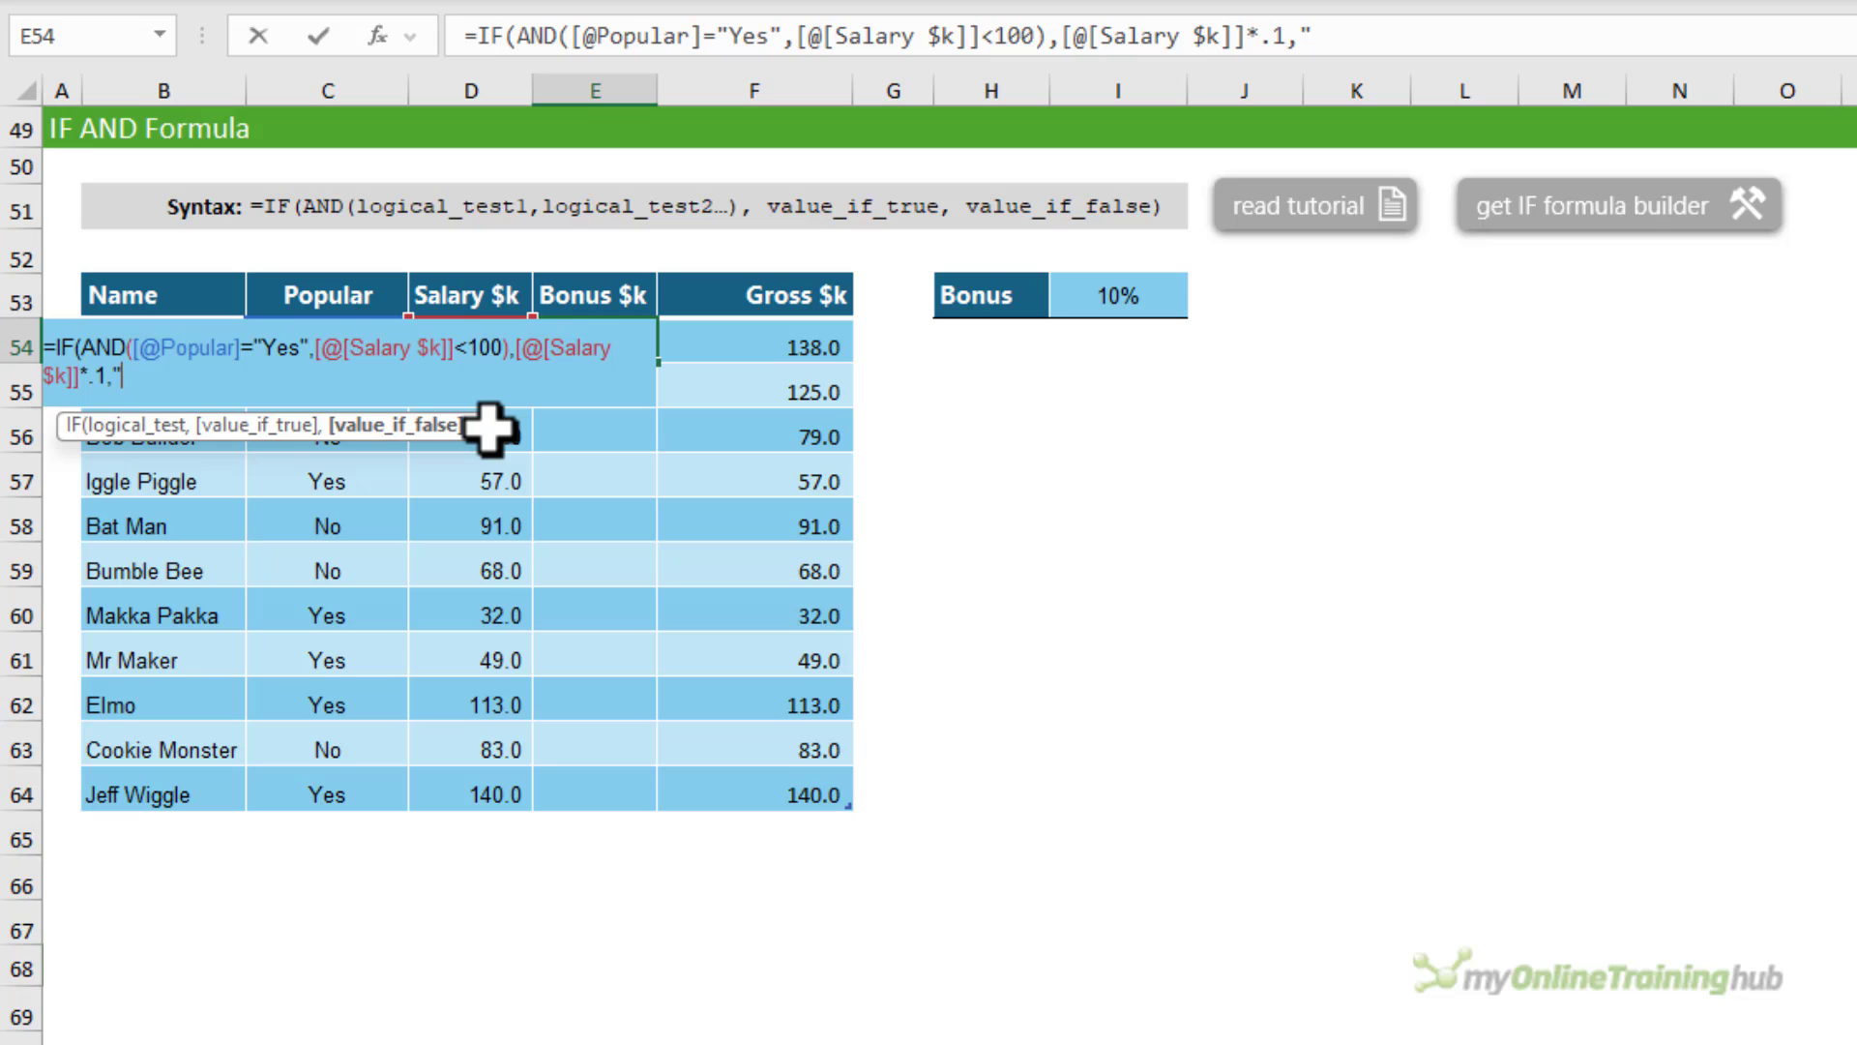
pyautogui.write('il")')
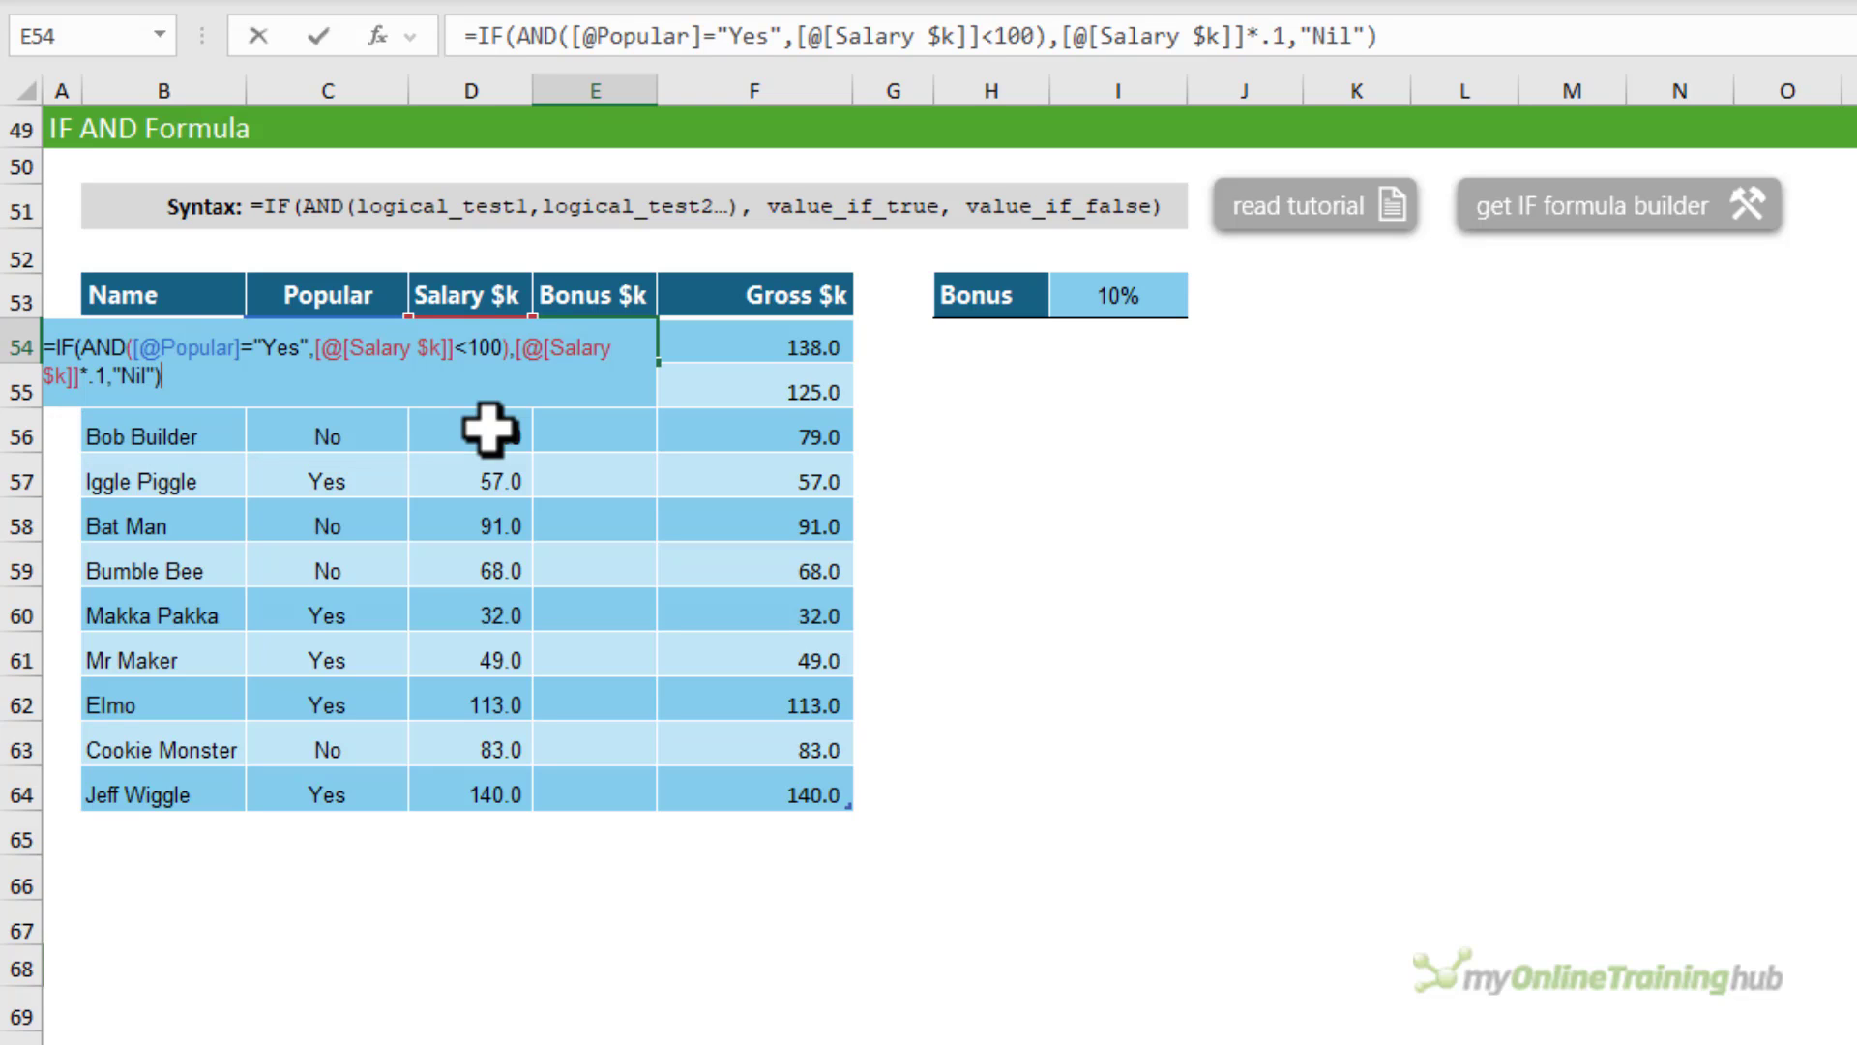
pyautogui.hotkey('ctrl', 'Return')
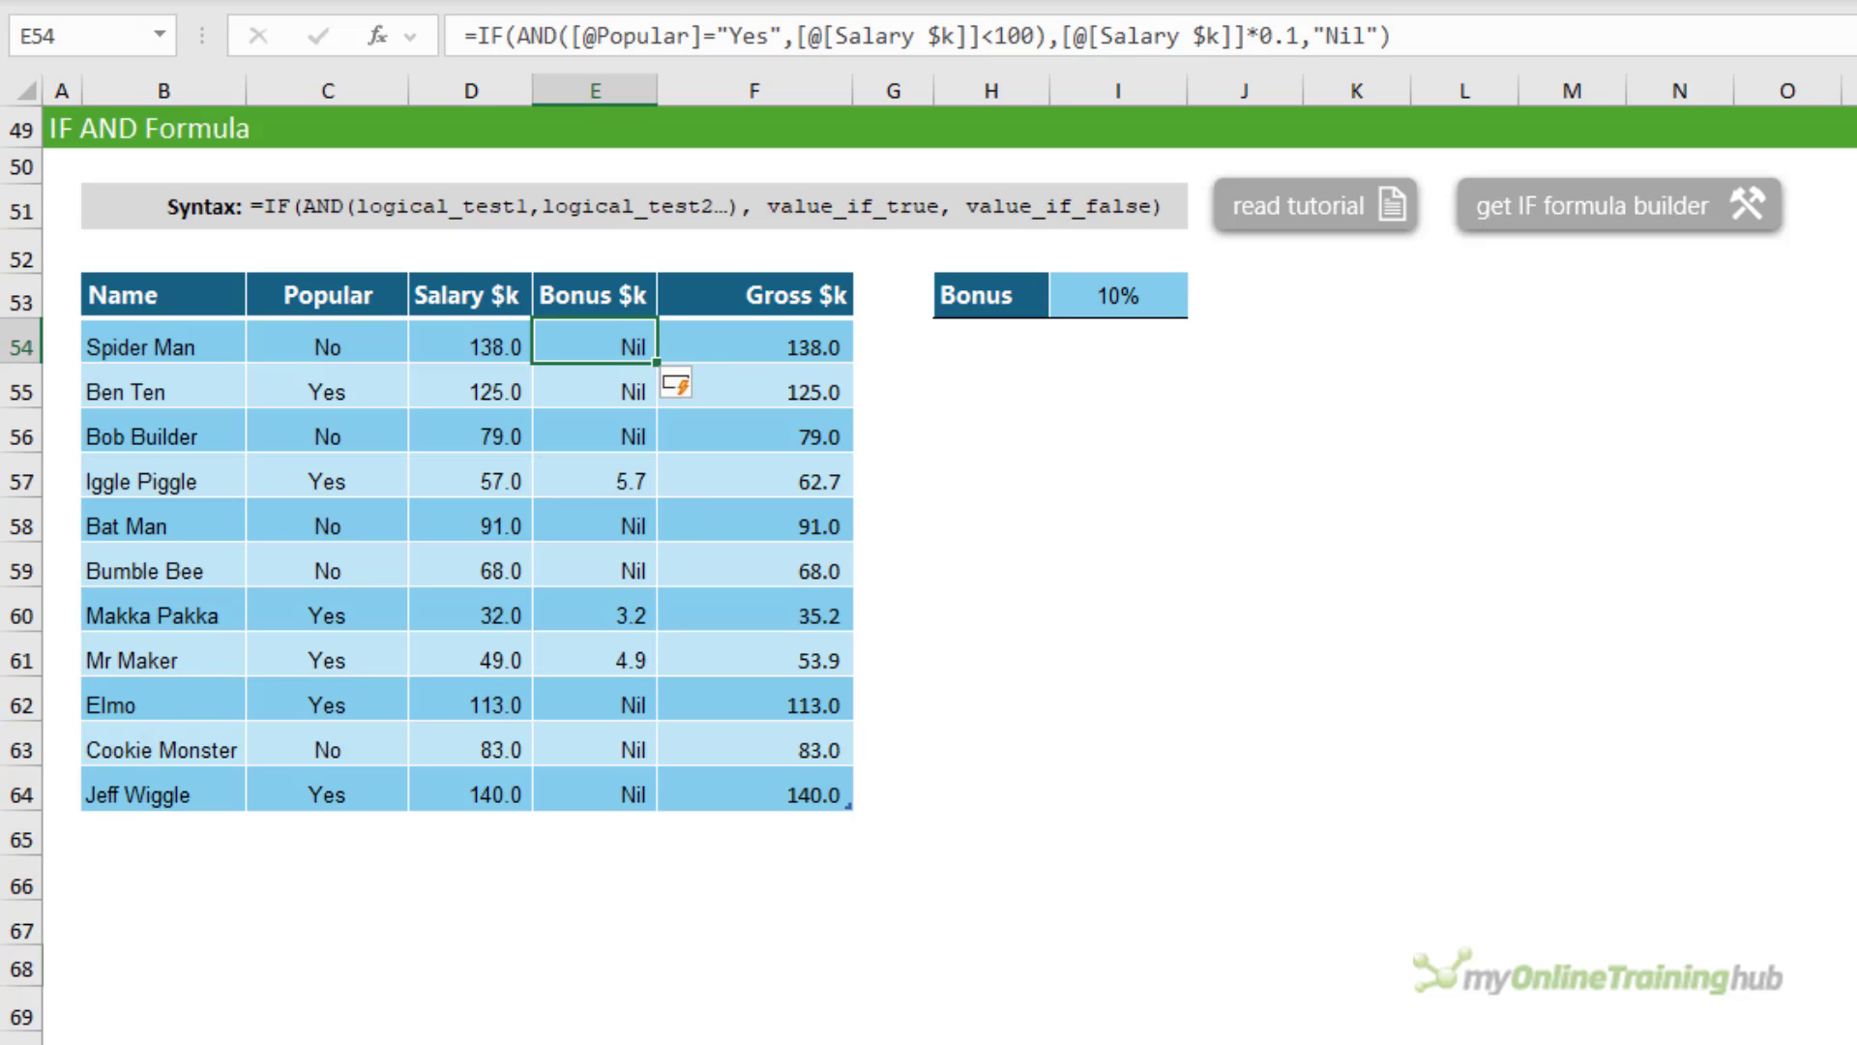
# Reopen the IF AND formula in E54 and examine its logical tests.
pyautogui.press('F2')
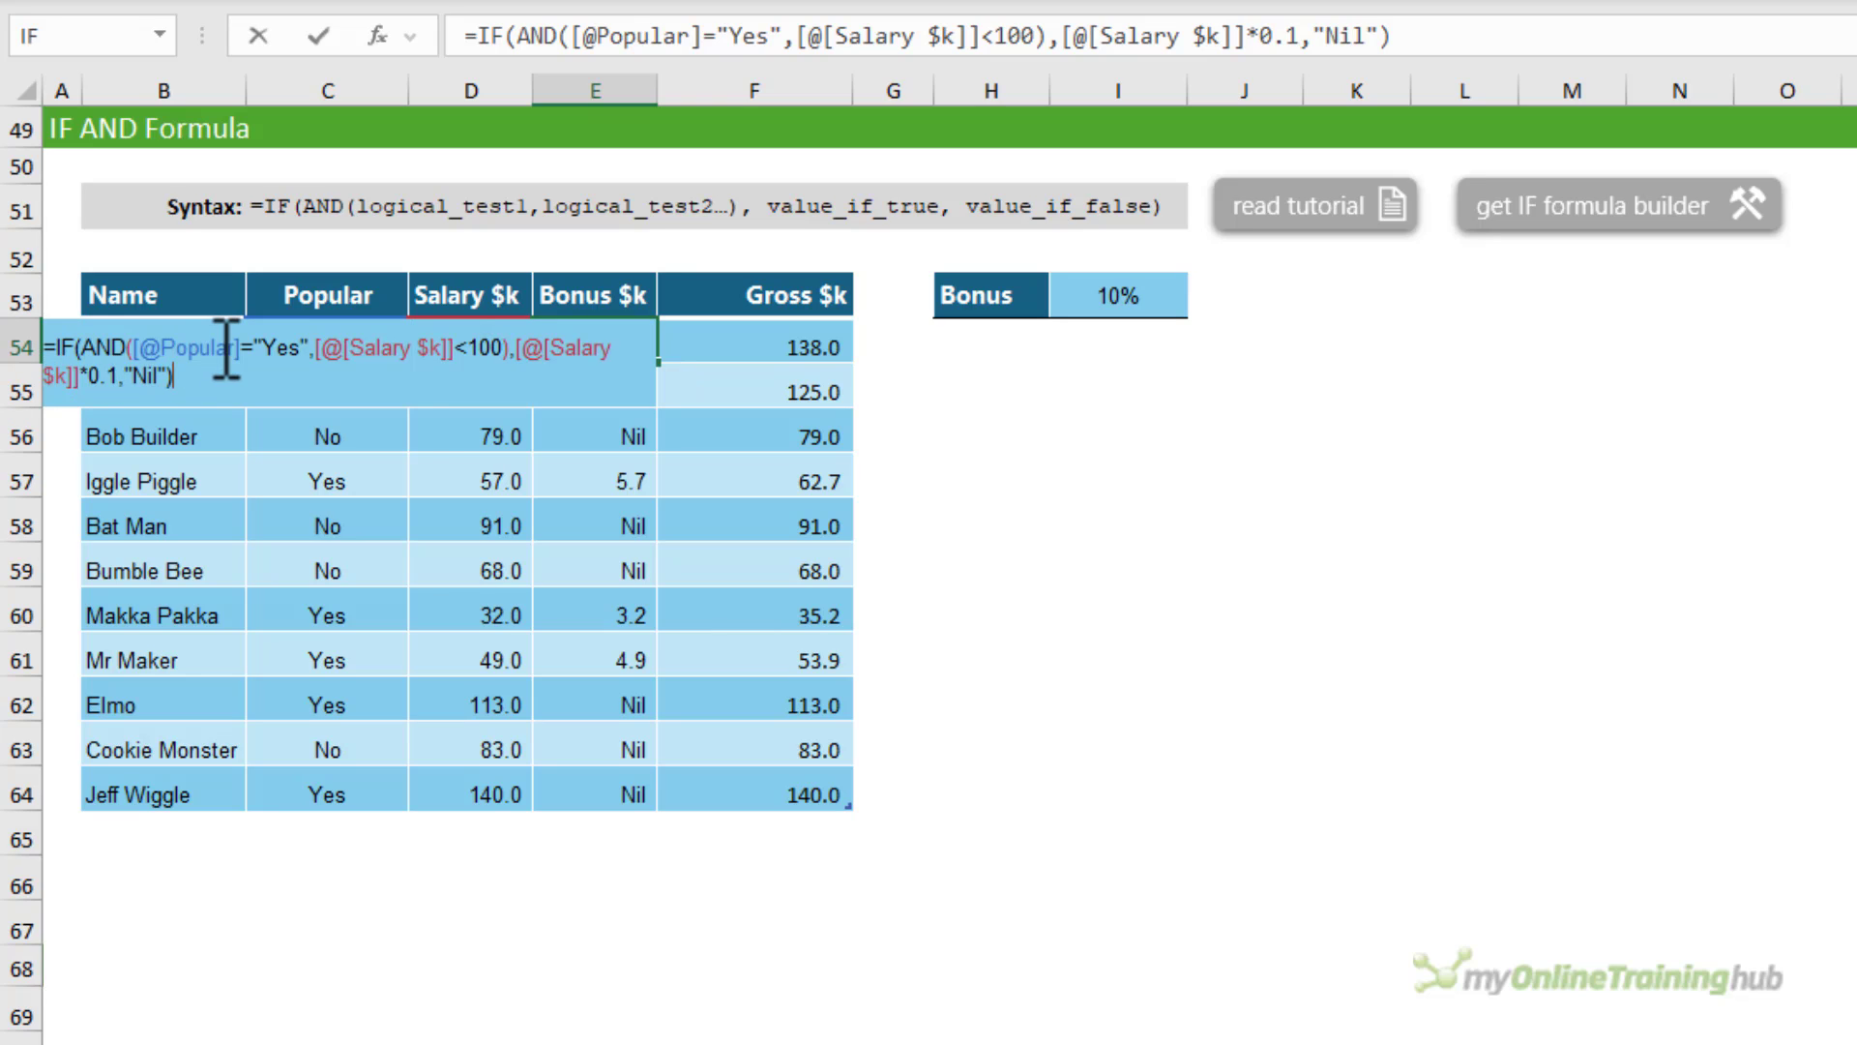
pyautogui.click(250, 360)
pyautogui.press('Left')
pyautogui.press('Left')
pyautogui.press('Right')
pyautogui.press('Right')
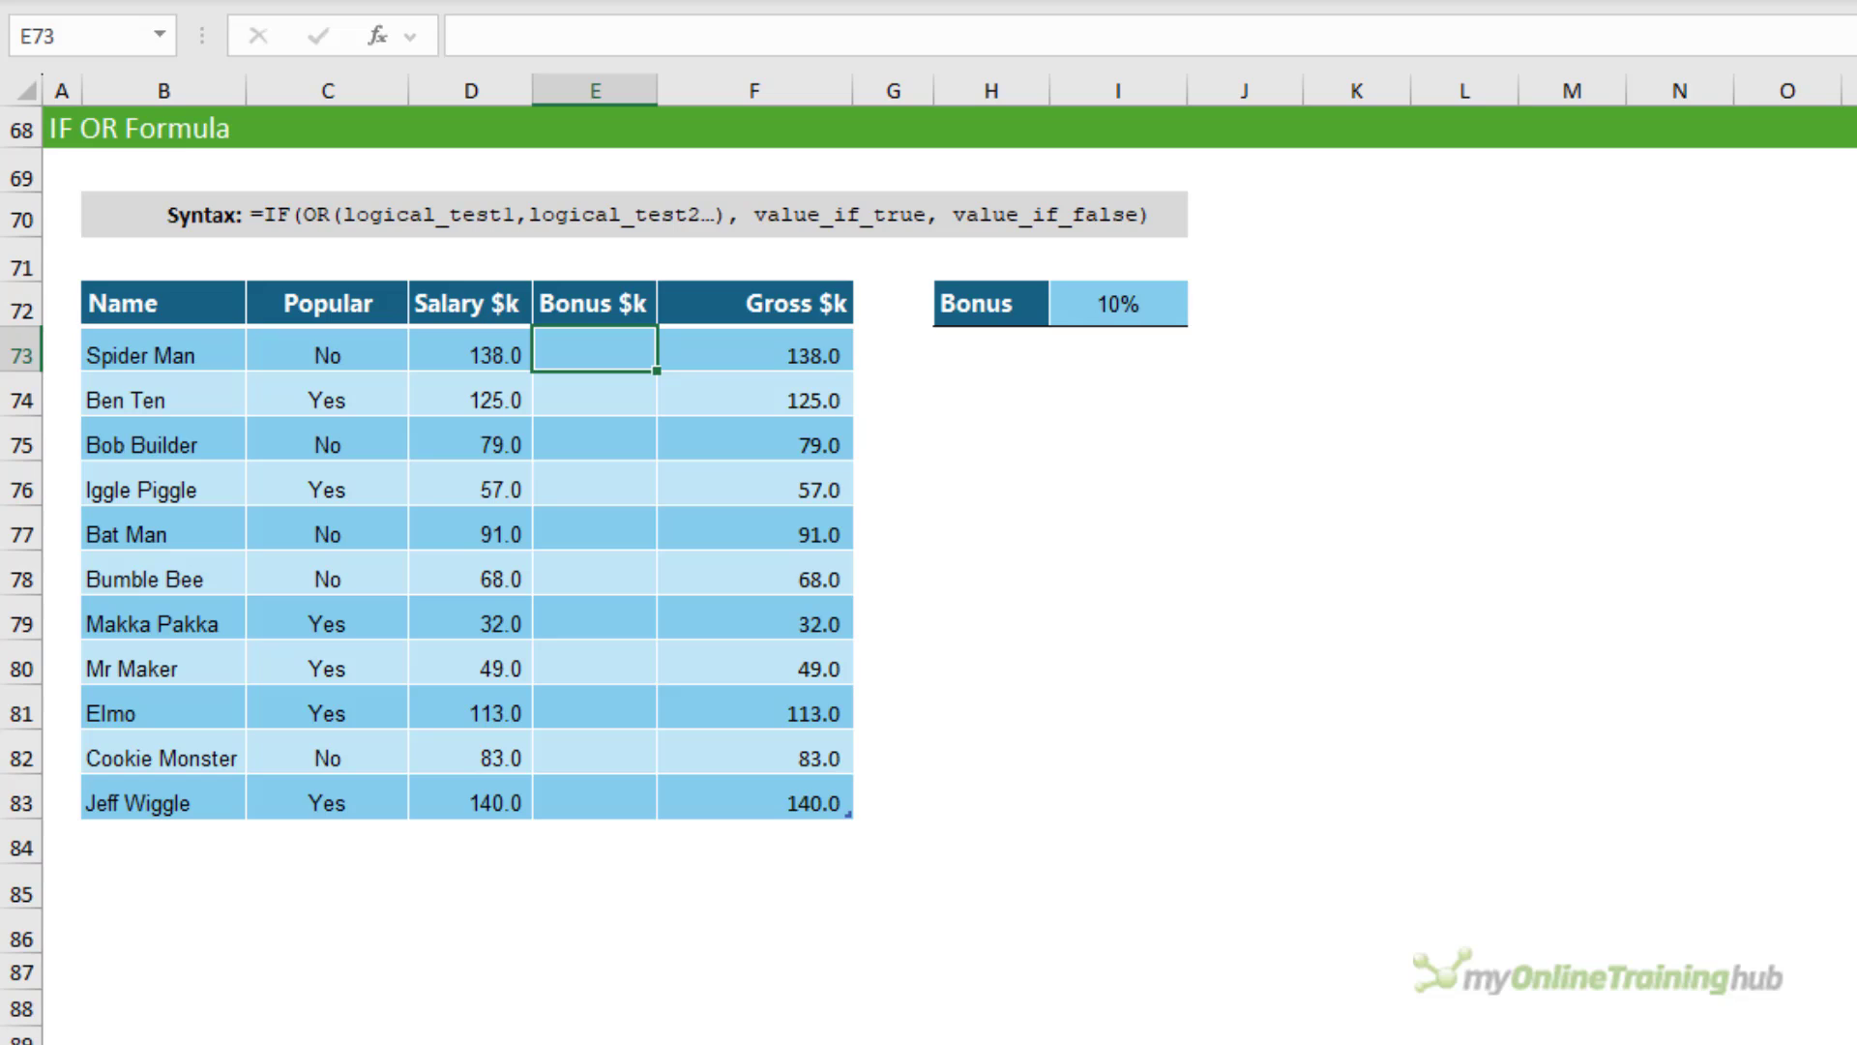
pyautogui.write('=IF(')
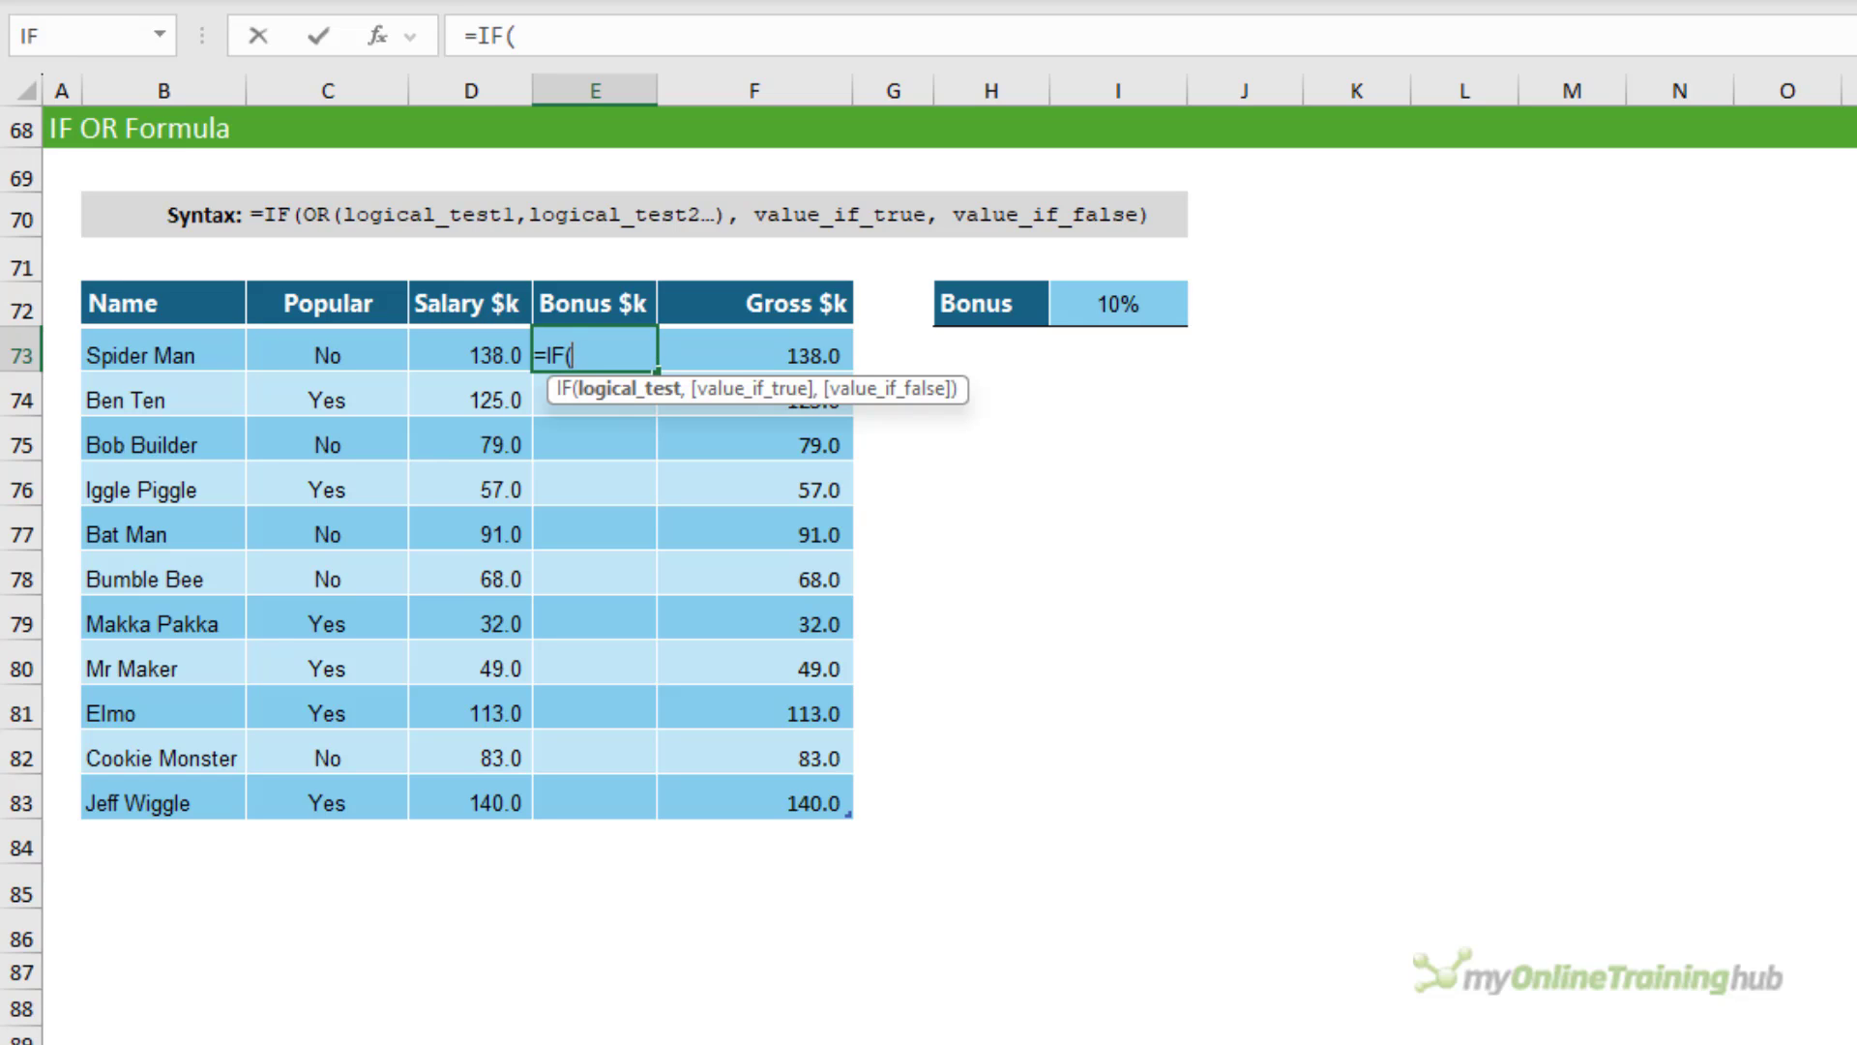
pyautogui.write('or')
pyautogui.press('Tab')
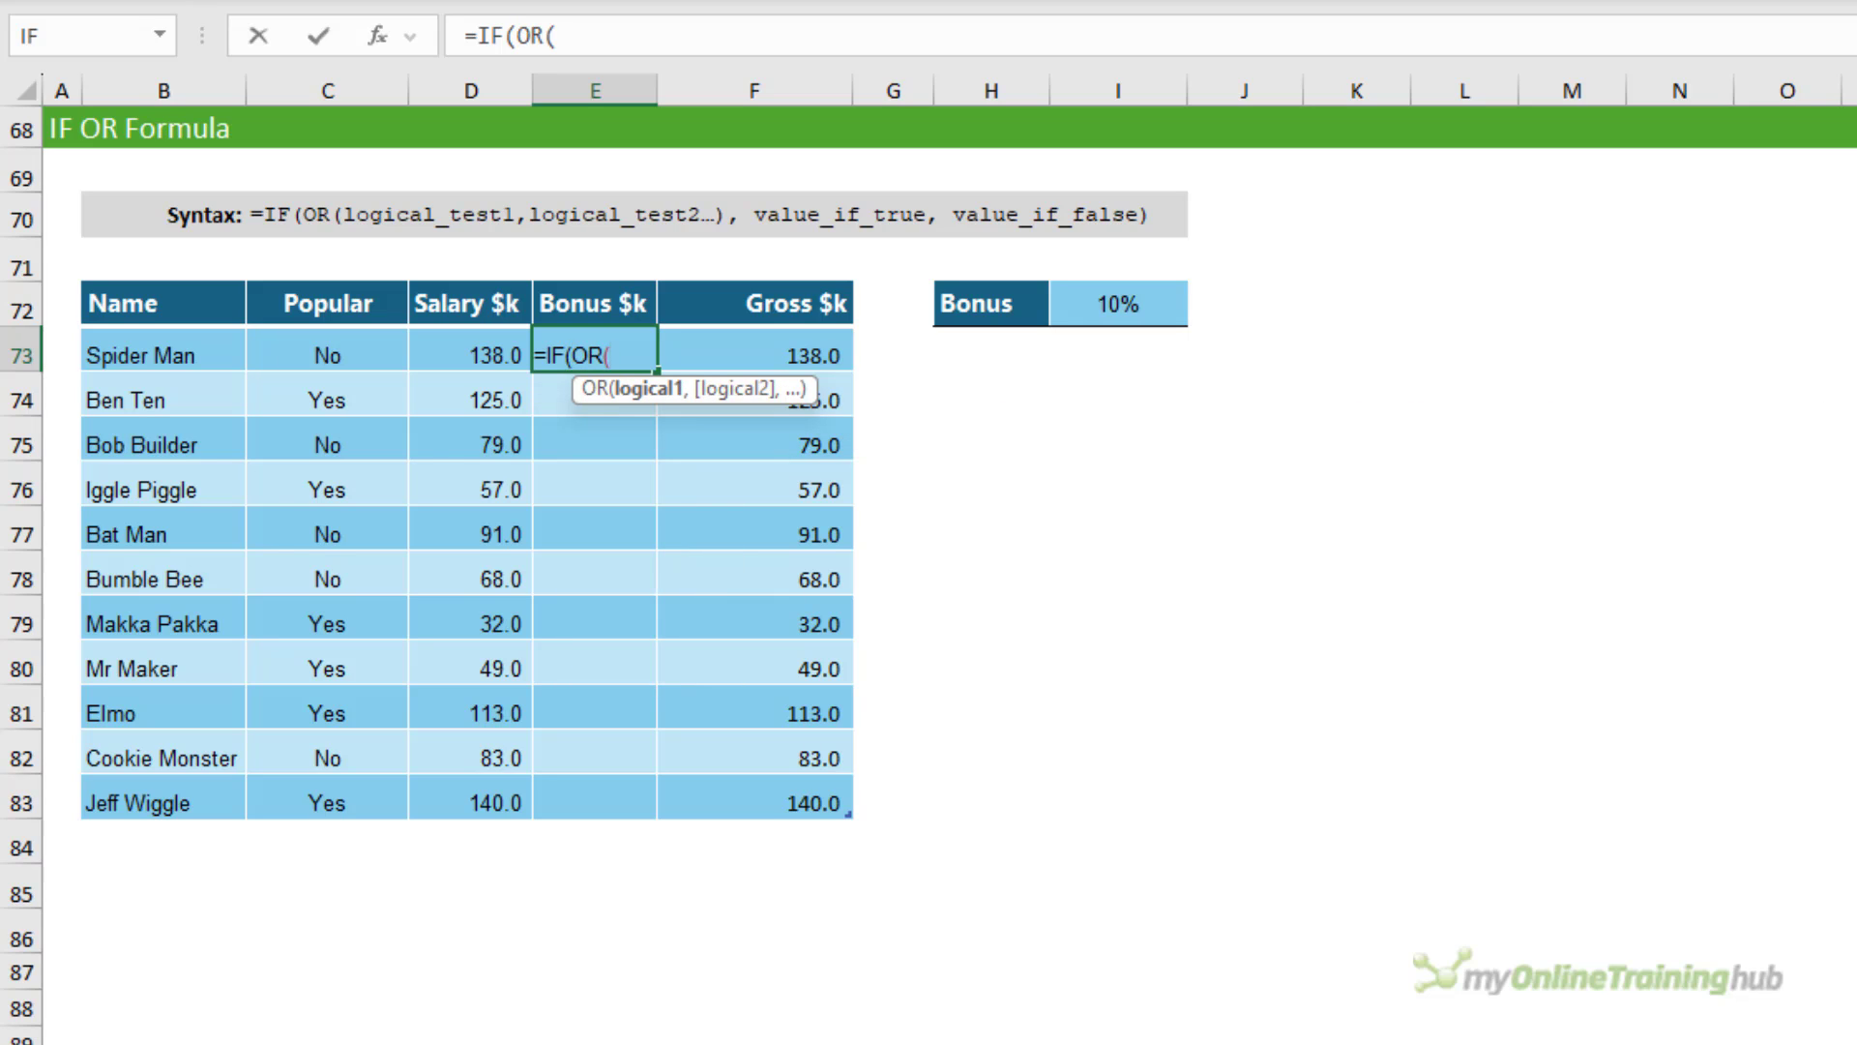
pyautogui.click(290, 350)
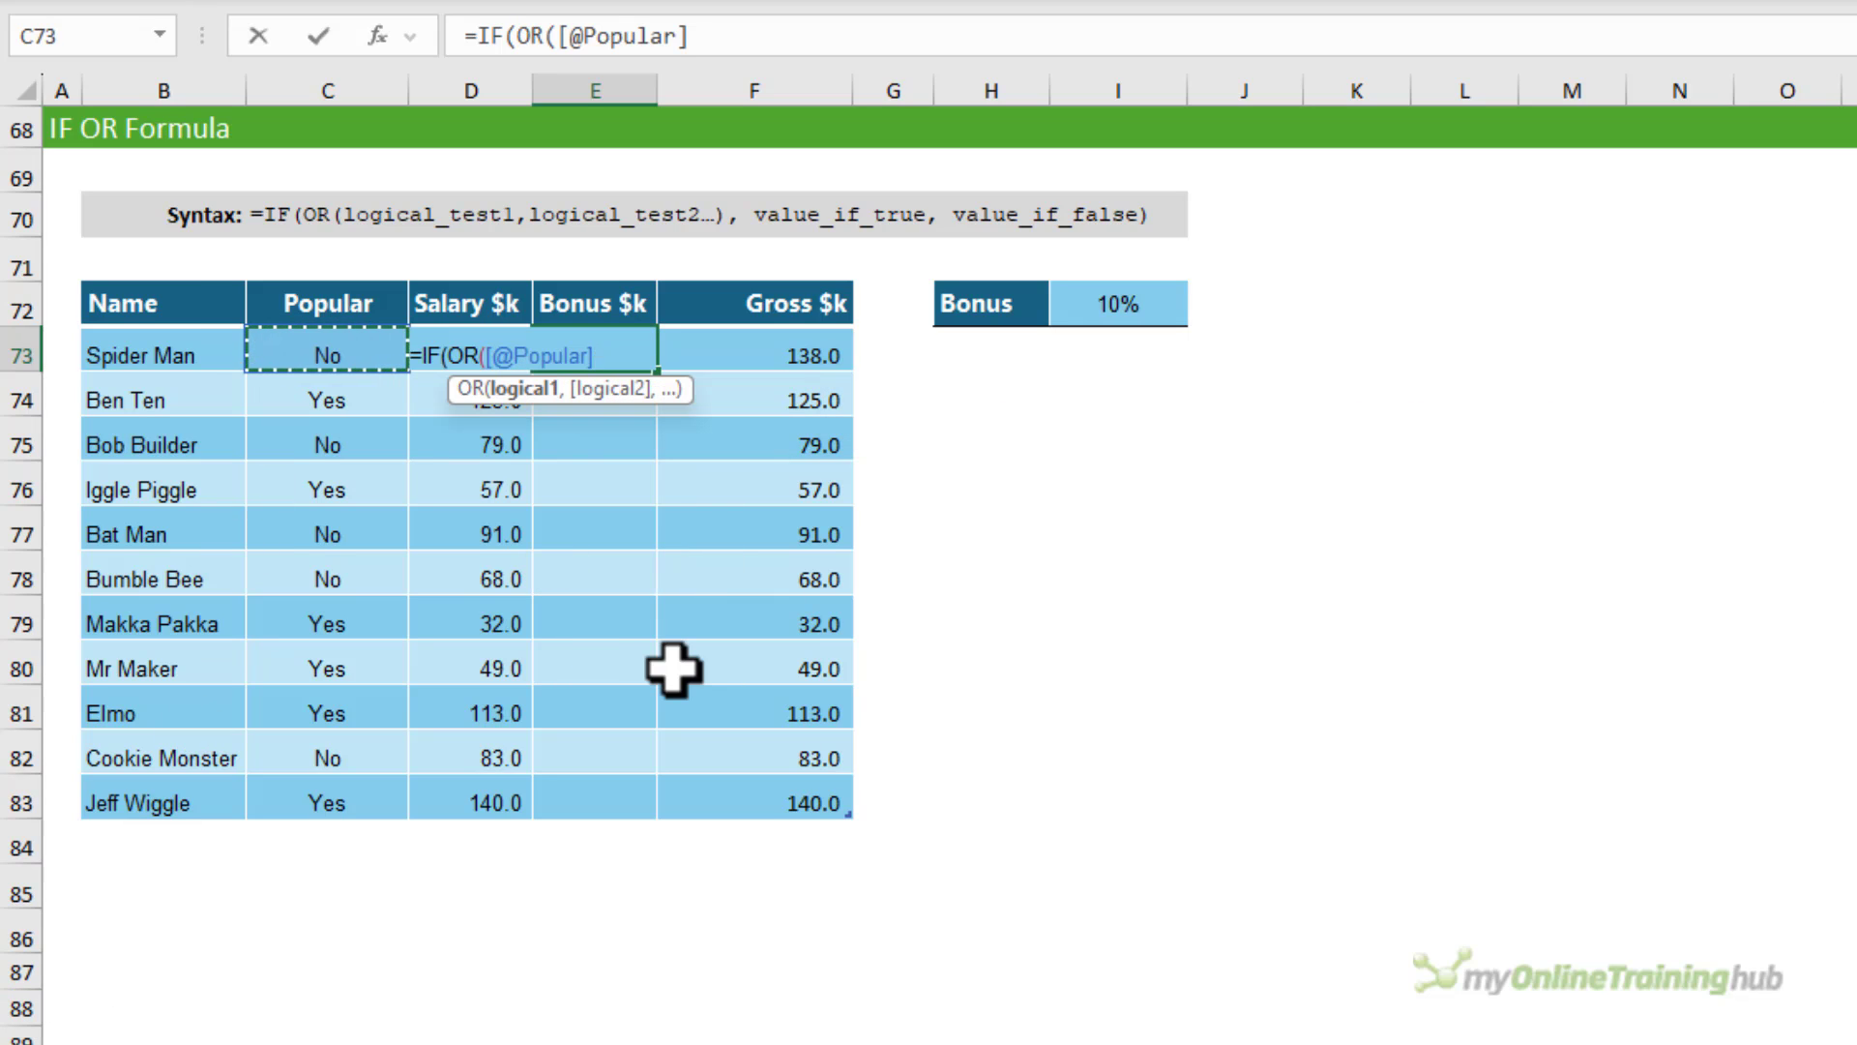
pyautogui.write('="Yes",')
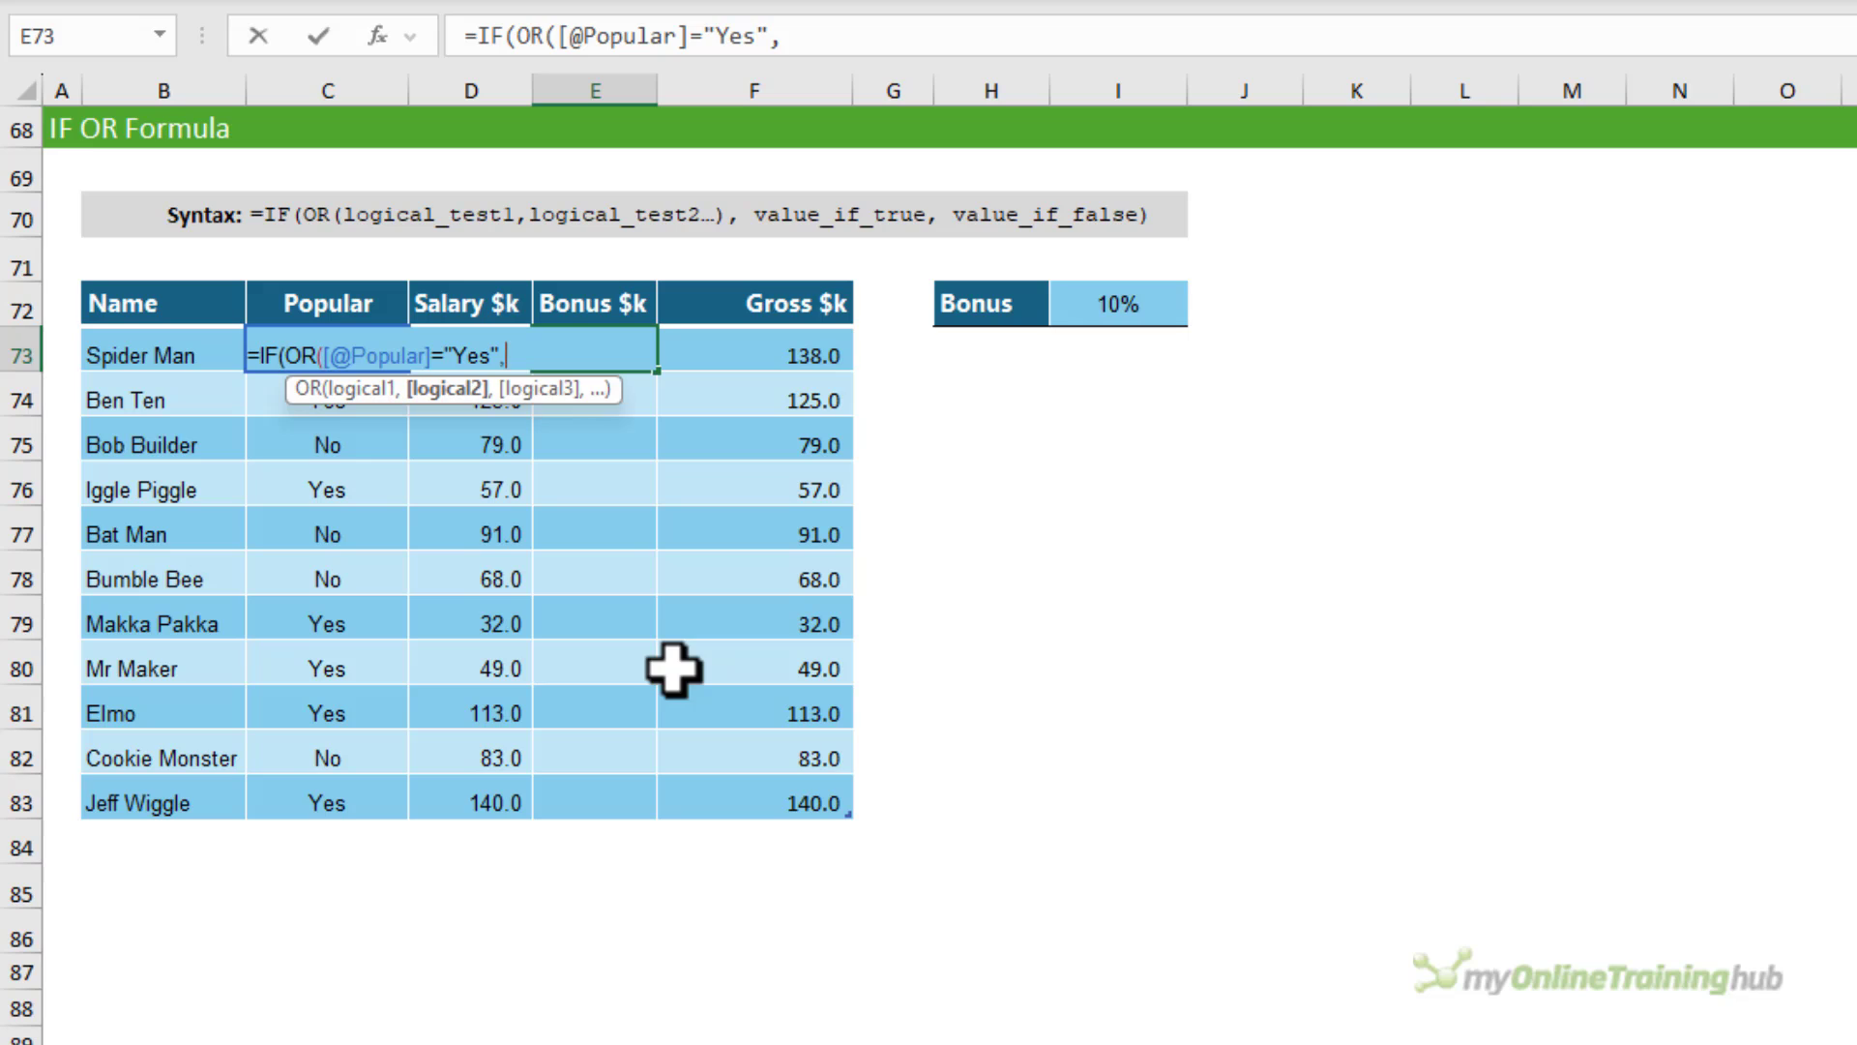
# Add [@[Salary $k]]<100 as the second condition and close the OR test.
pyautogui.click(498, 515)
pyautogui.press('Up')
pyautogui.press('Up')
pyautogui.press('Up')
pyautogui.press('Up')
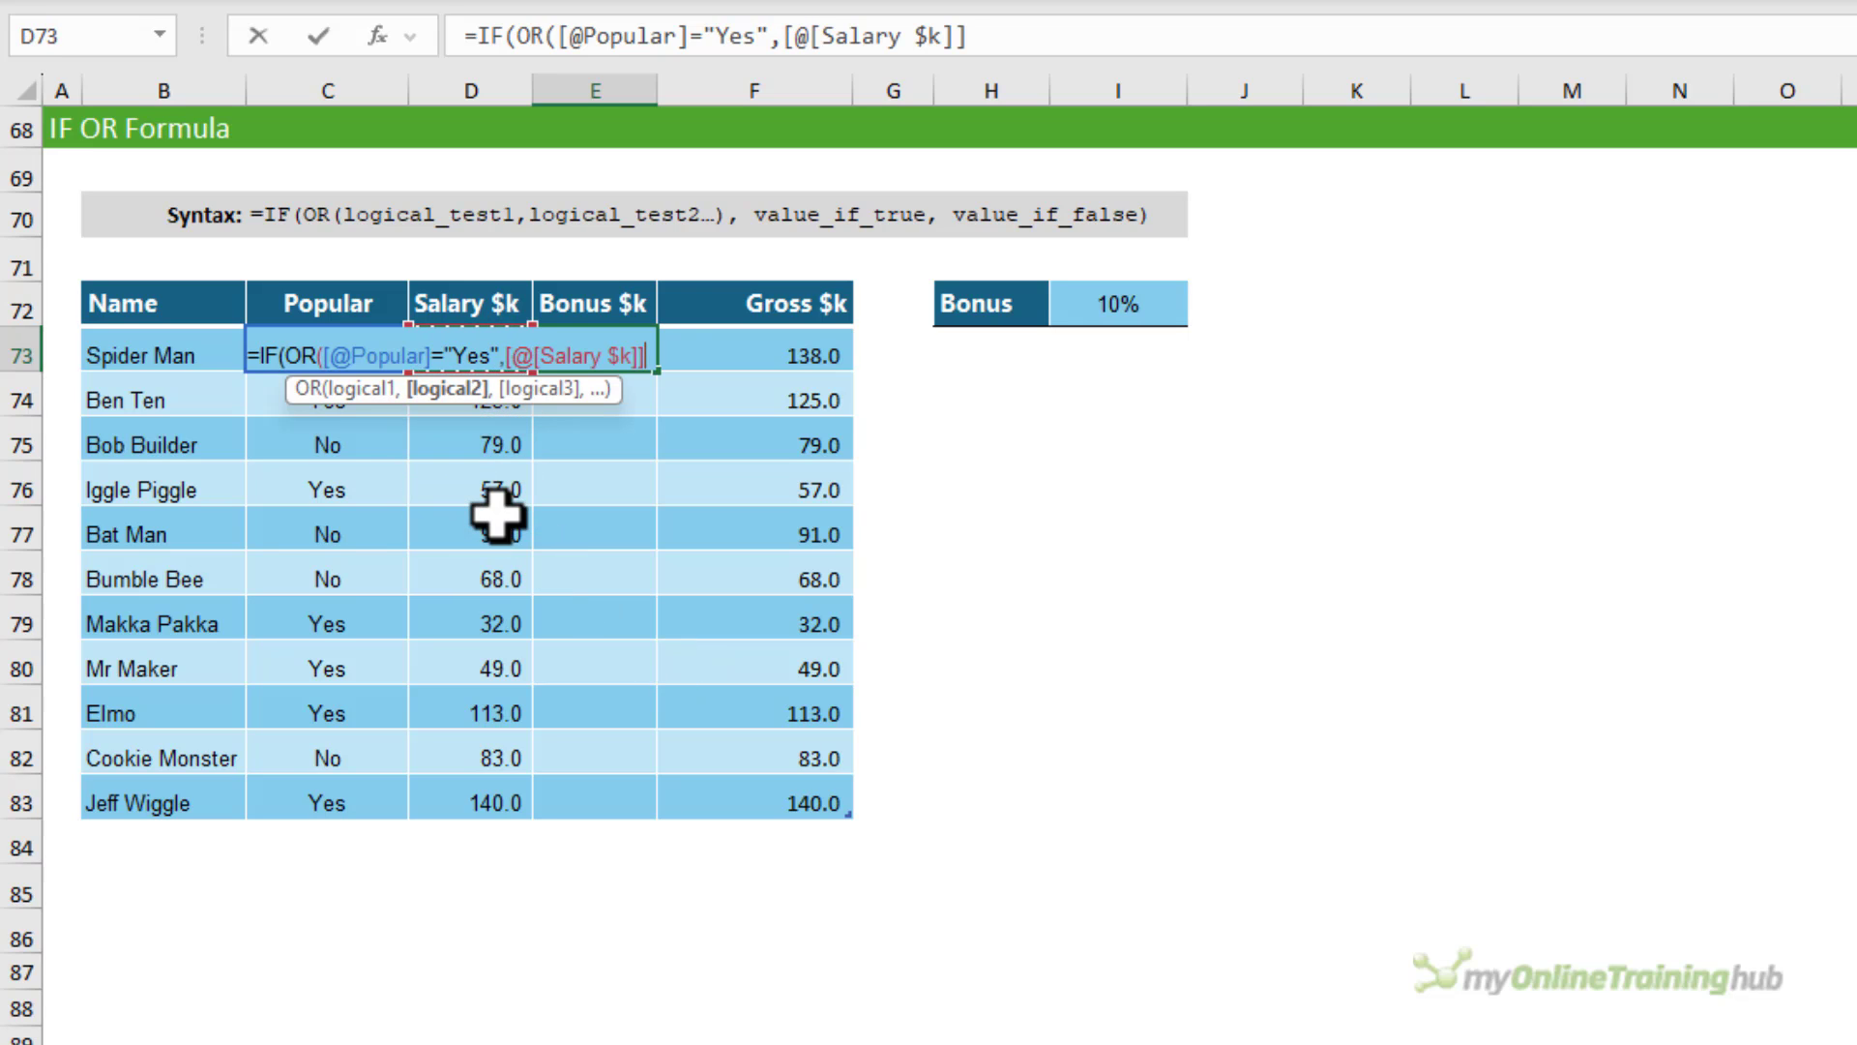
pyautogui.write('<100),')
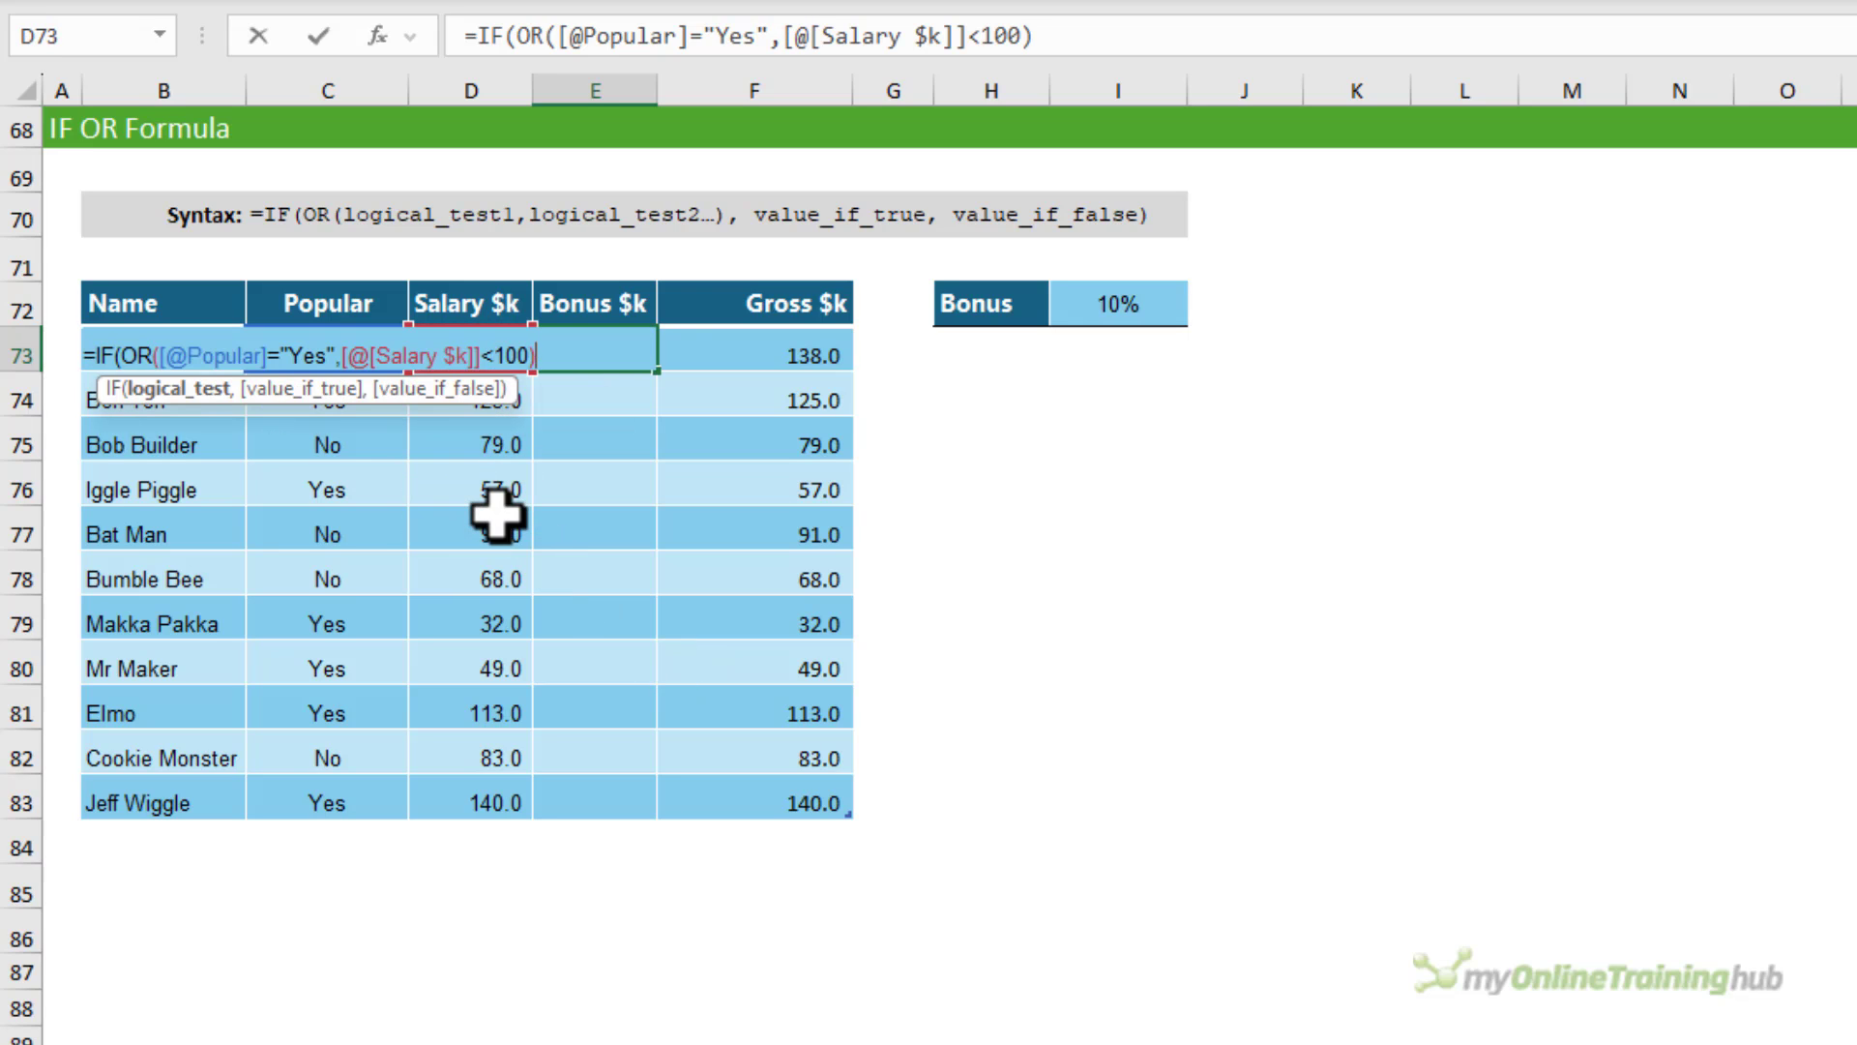
# Complete the IF OR formula to return [@[Salary $k]]*.1 when true and "Nil" when false, and enter it keeping E73 selected.
pyautogui.click(499, 516)
pyautogui.press('Up')
pyautogui.press('Up')
pyautogui.press('Up')
pyautogui.press('Up')
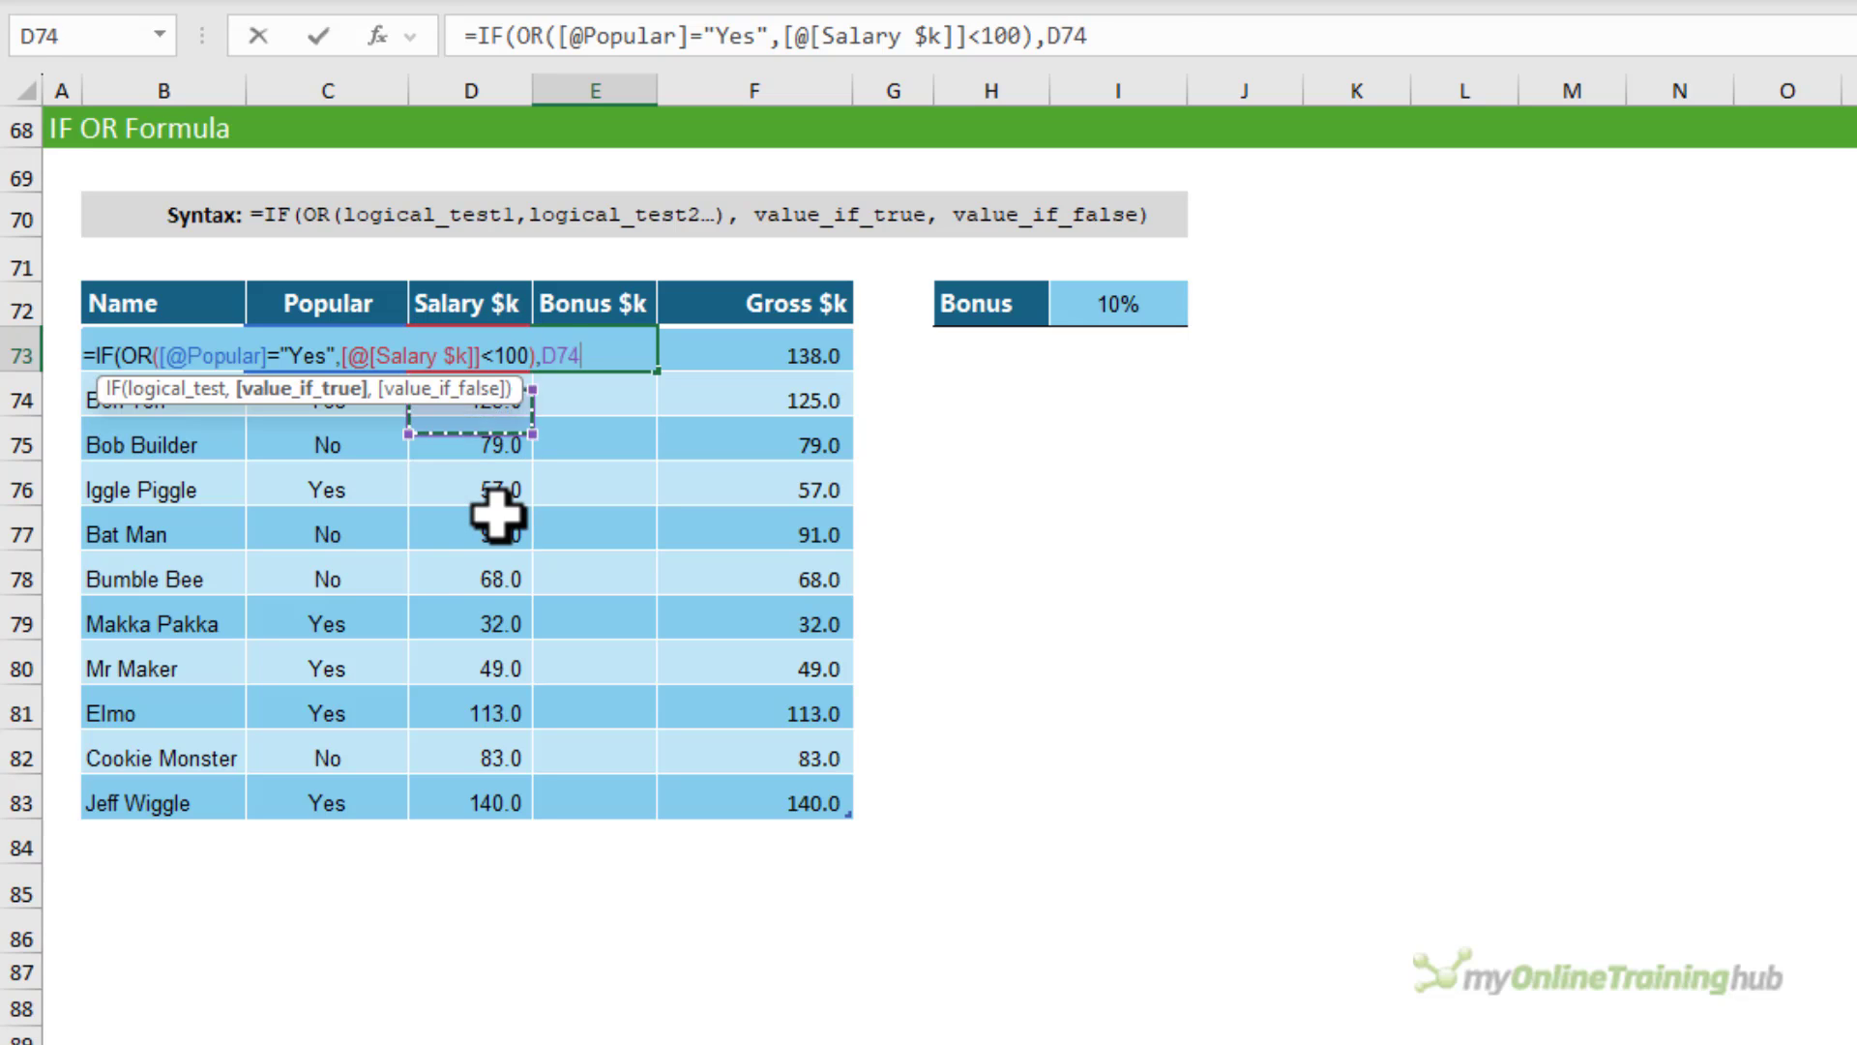
pyautogui.write('*.1')
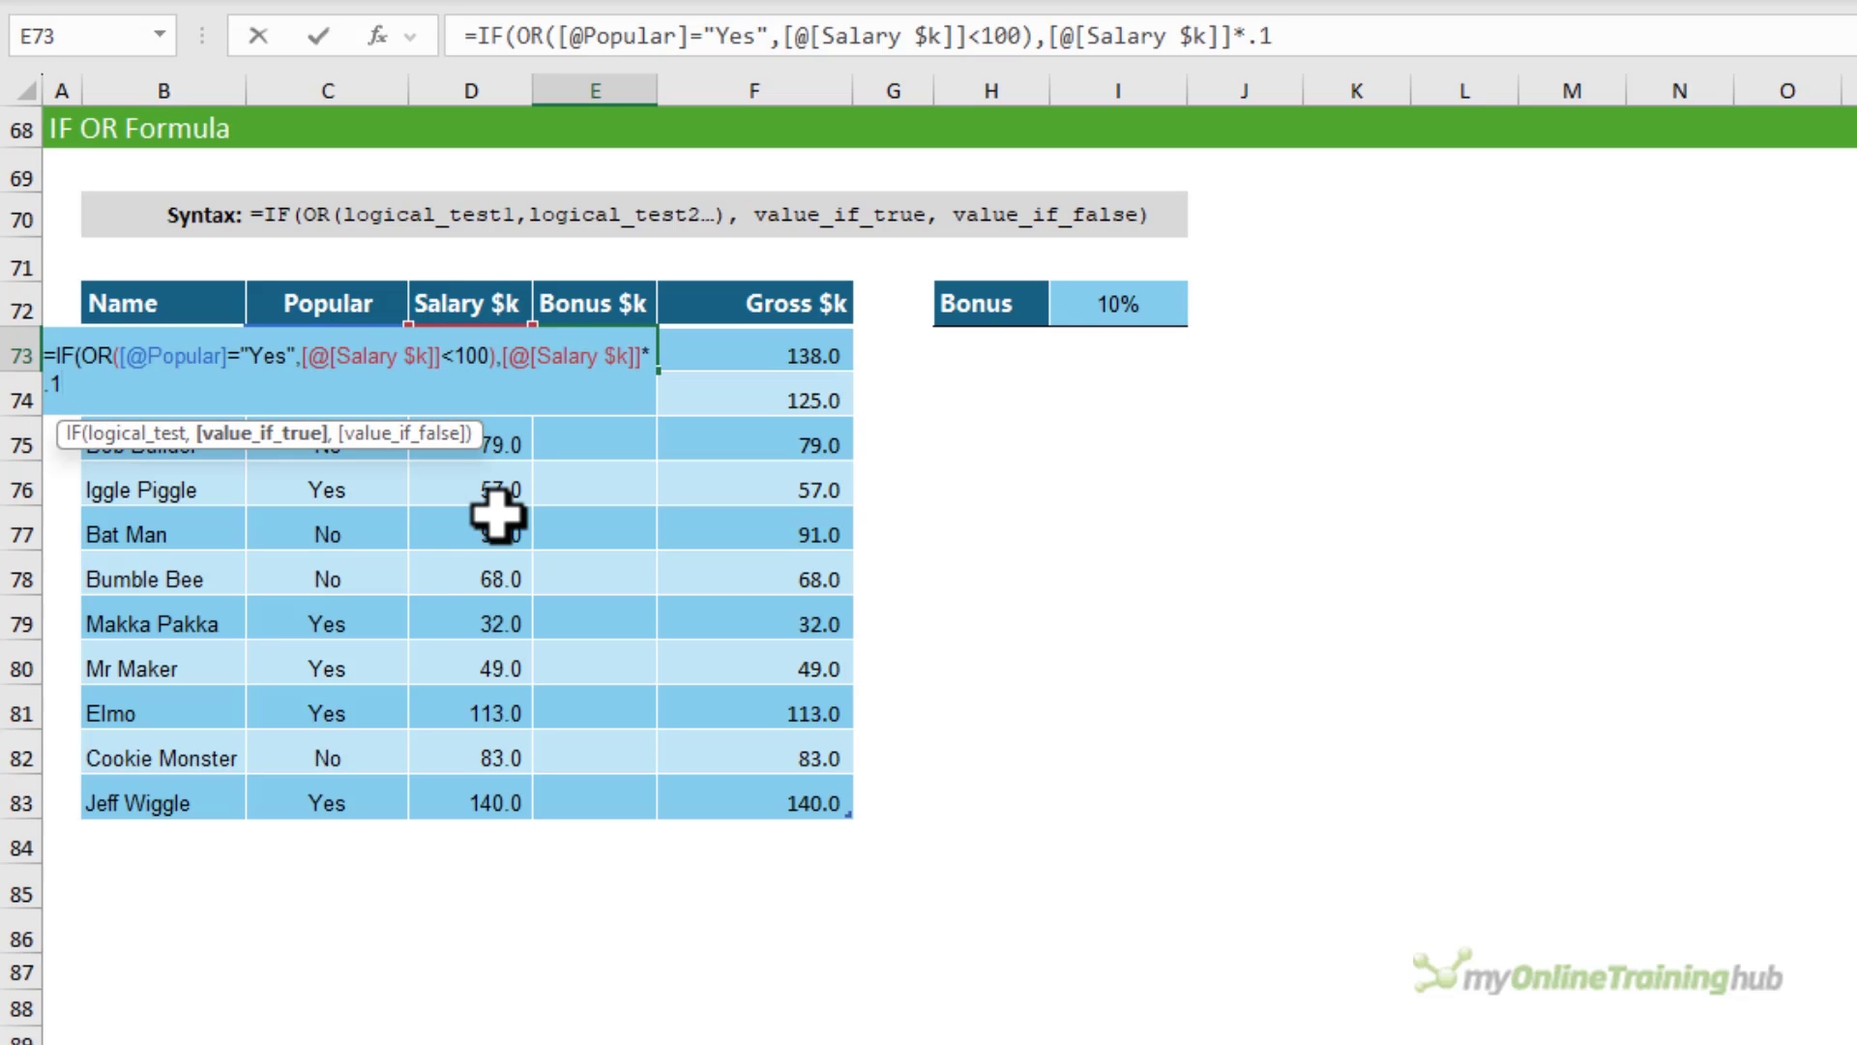
pyautogui.write(',"Nil')
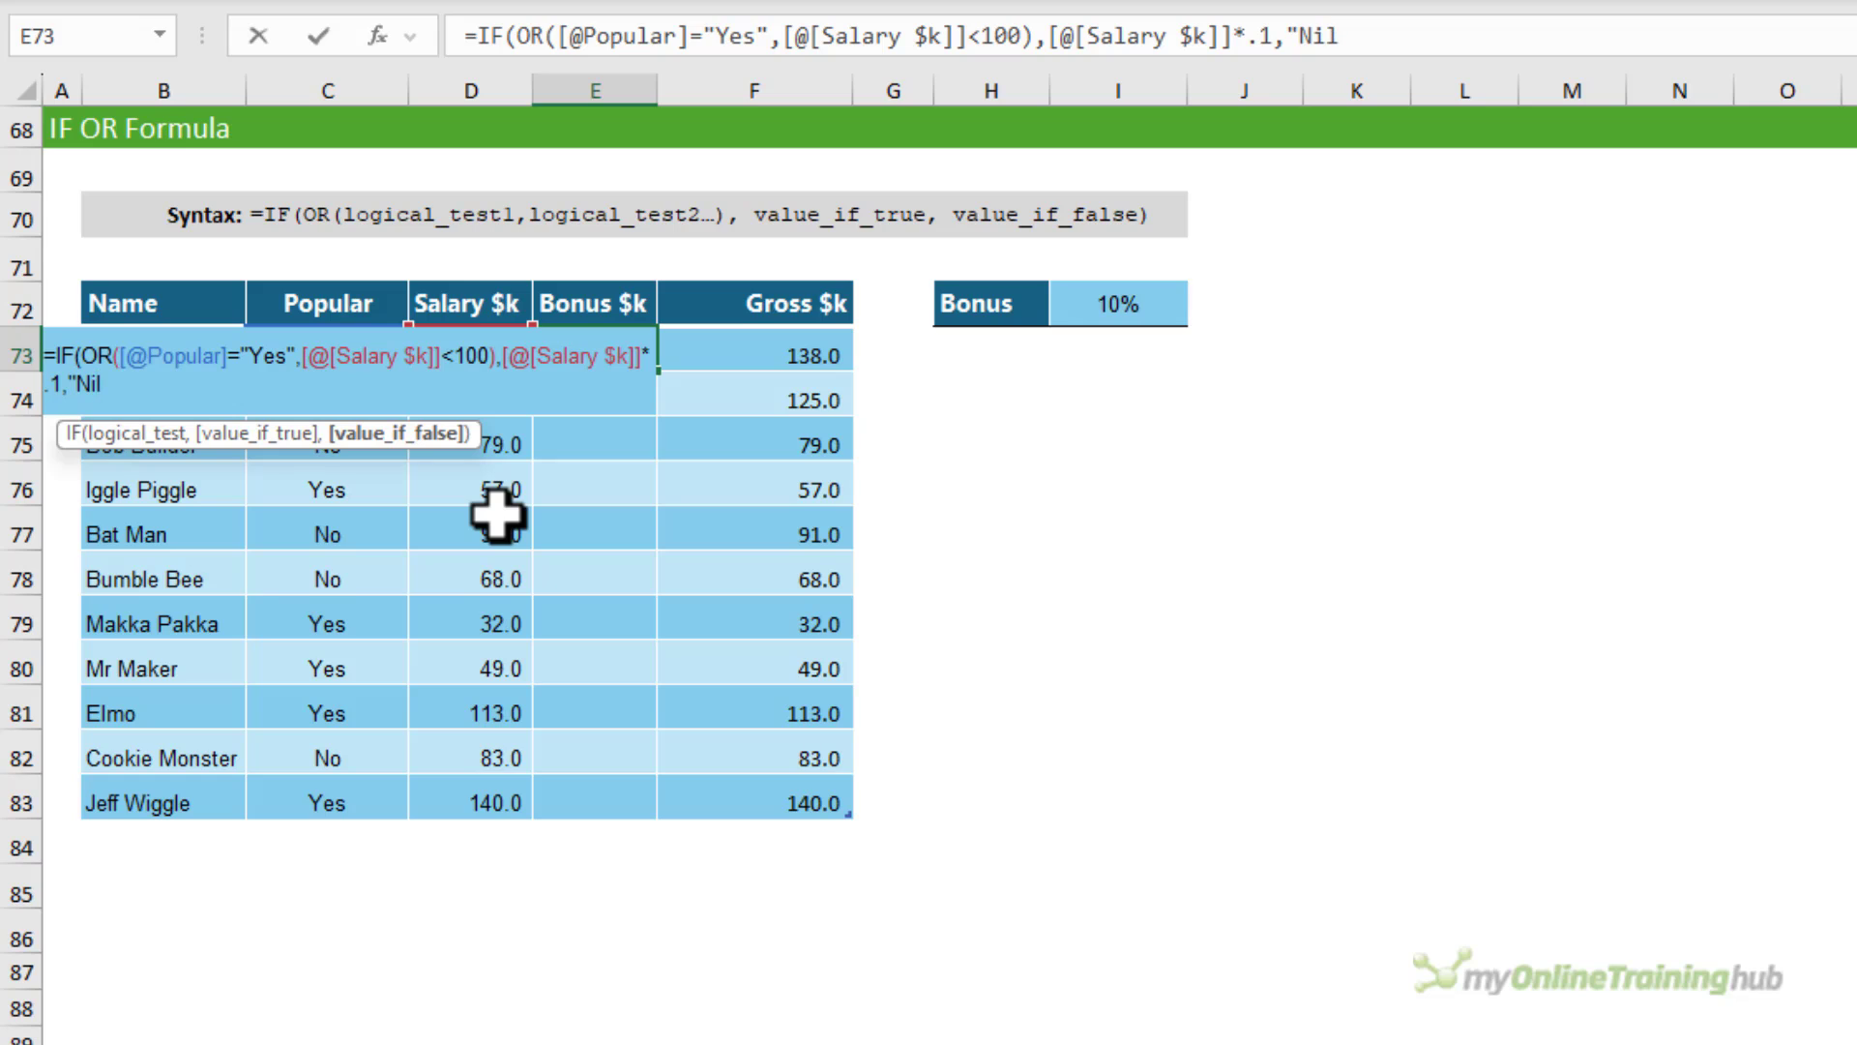
pyautogui.write('")')
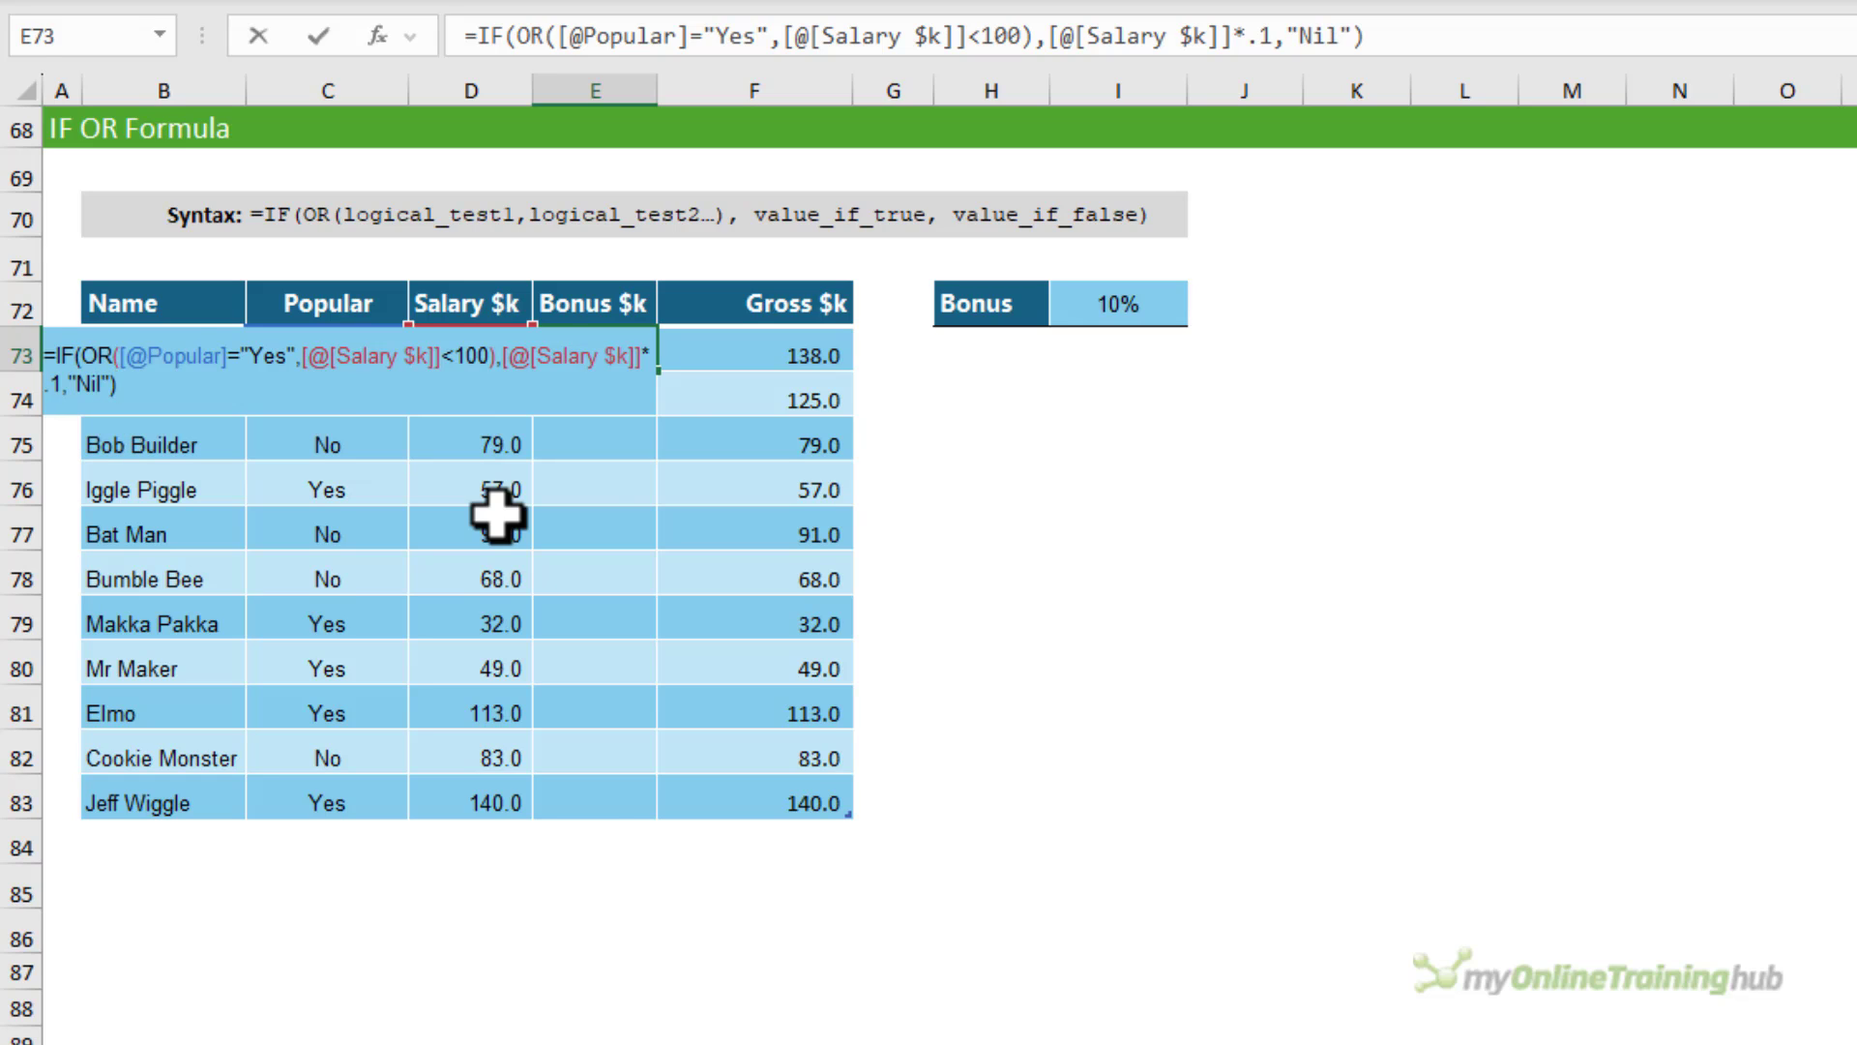
pyautogui.hotkey('ctrl', 'Return')
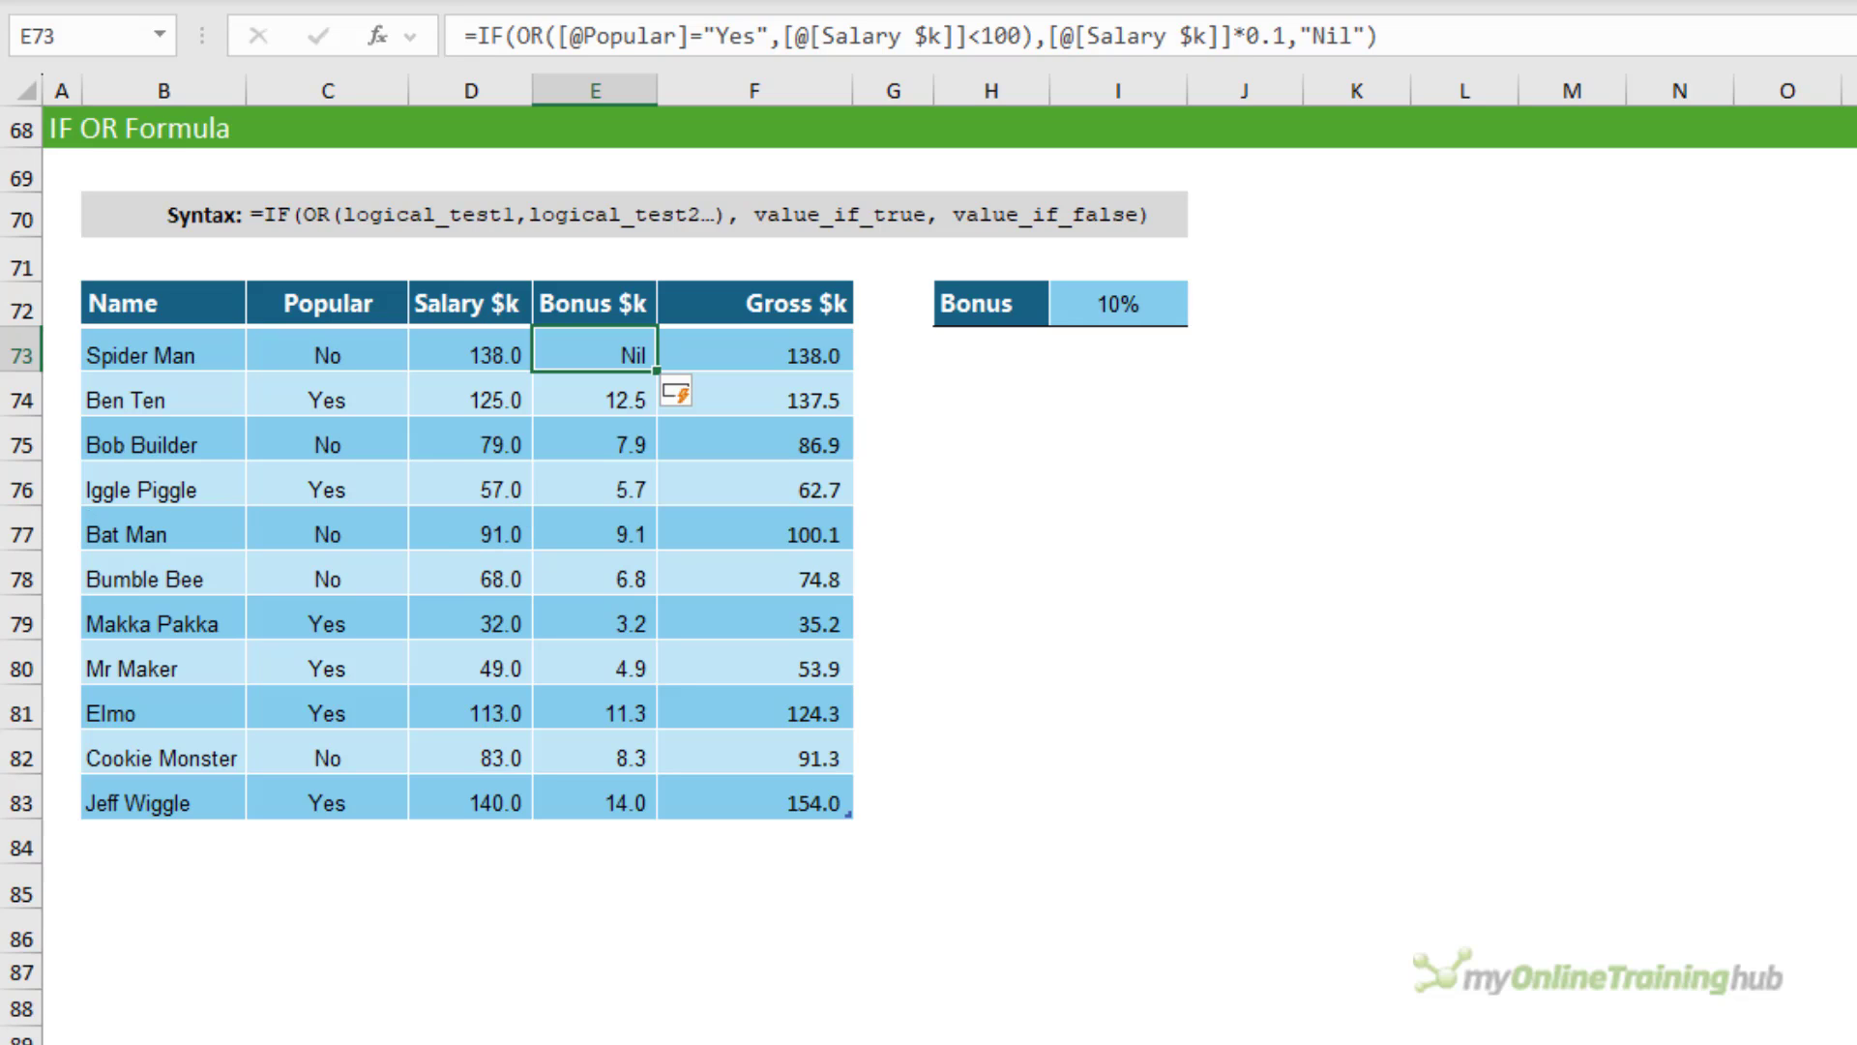
# Reopen the IF OR formula in E73, examine its OR conditions, and close it without changes.
pyautogui.press('F2')
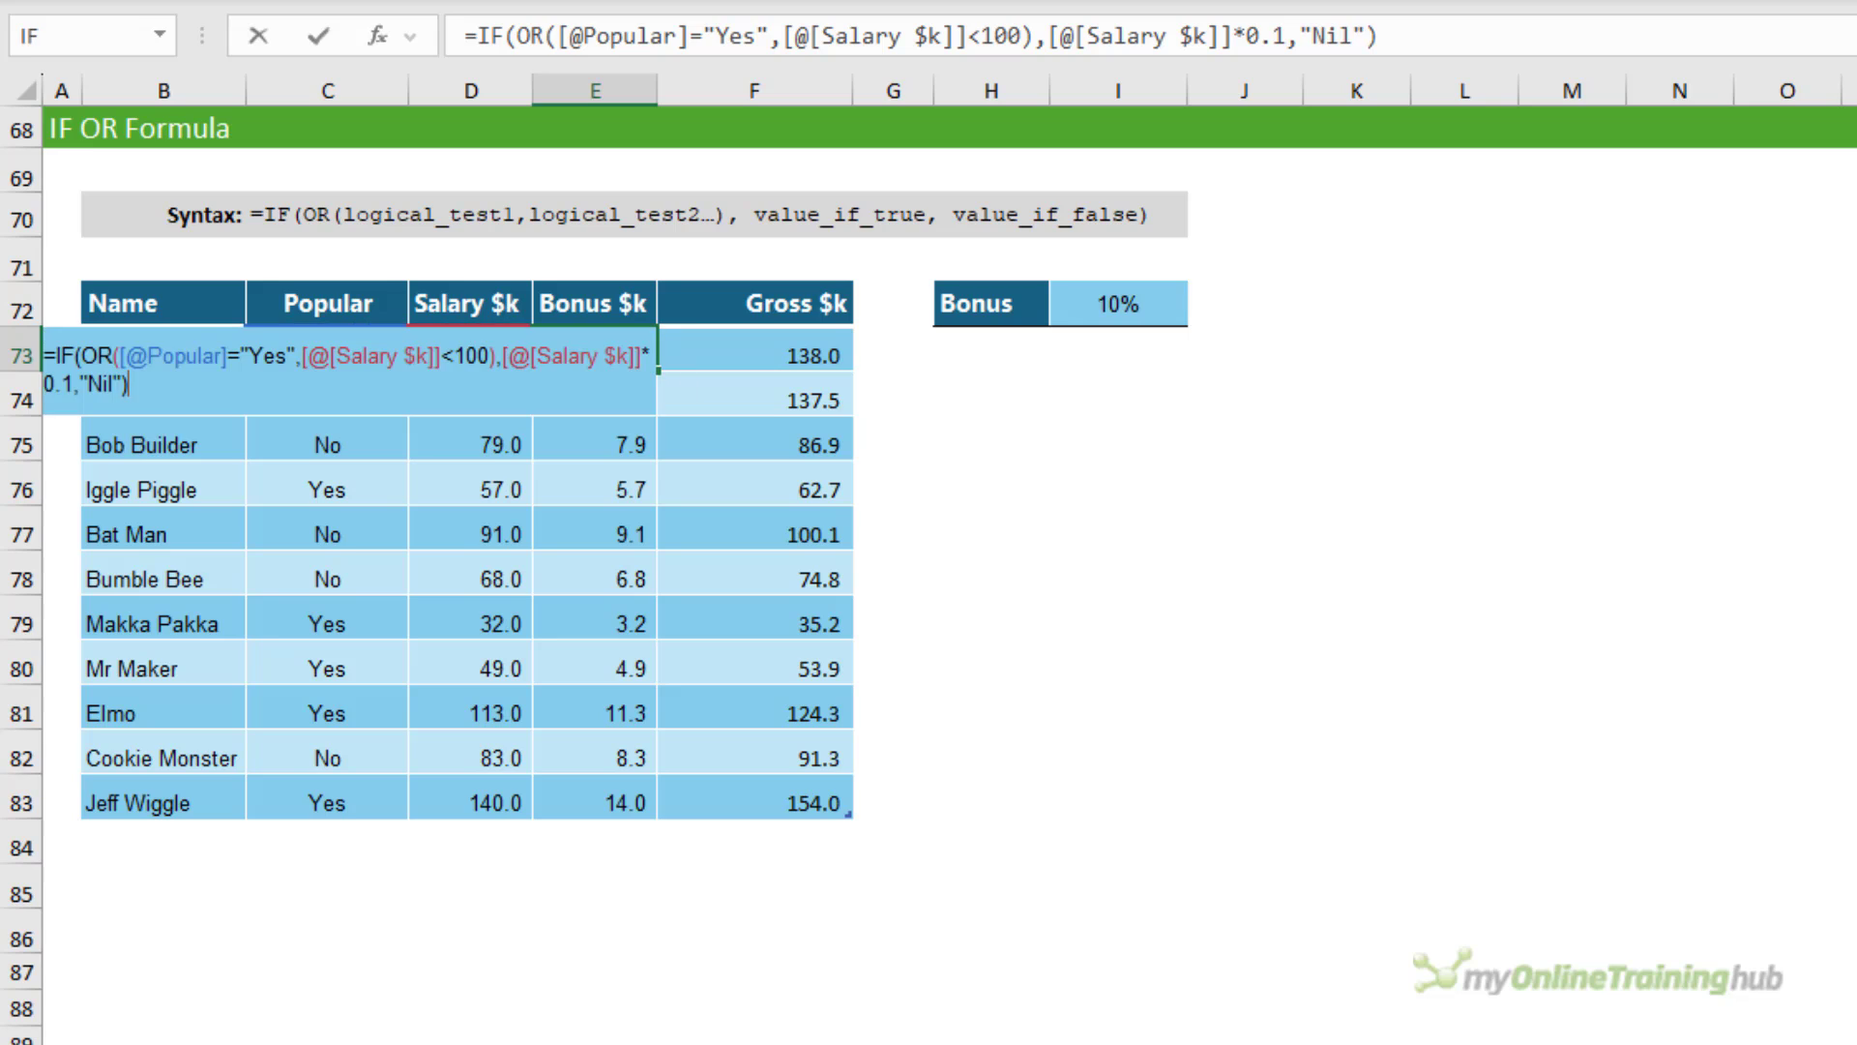
pyautogui.click(250, 358)
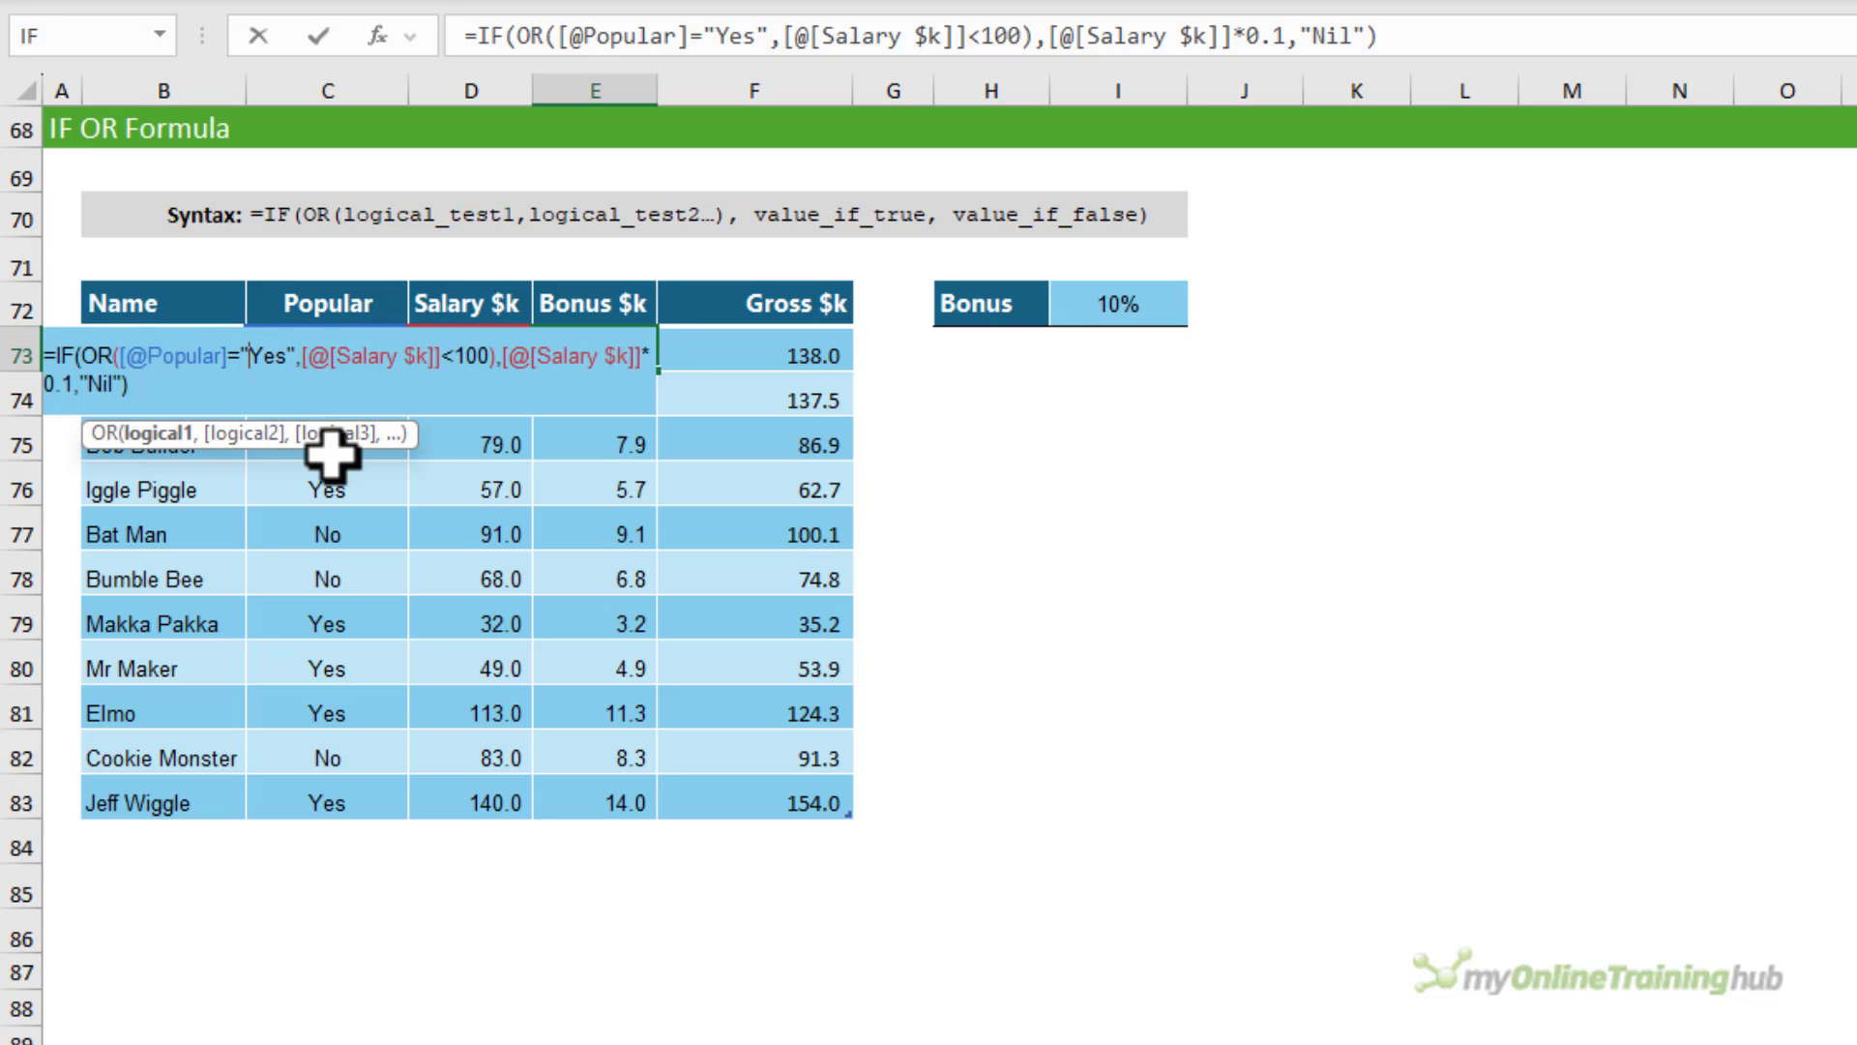
pyautogui.hotkey('ctrl', 'Return')
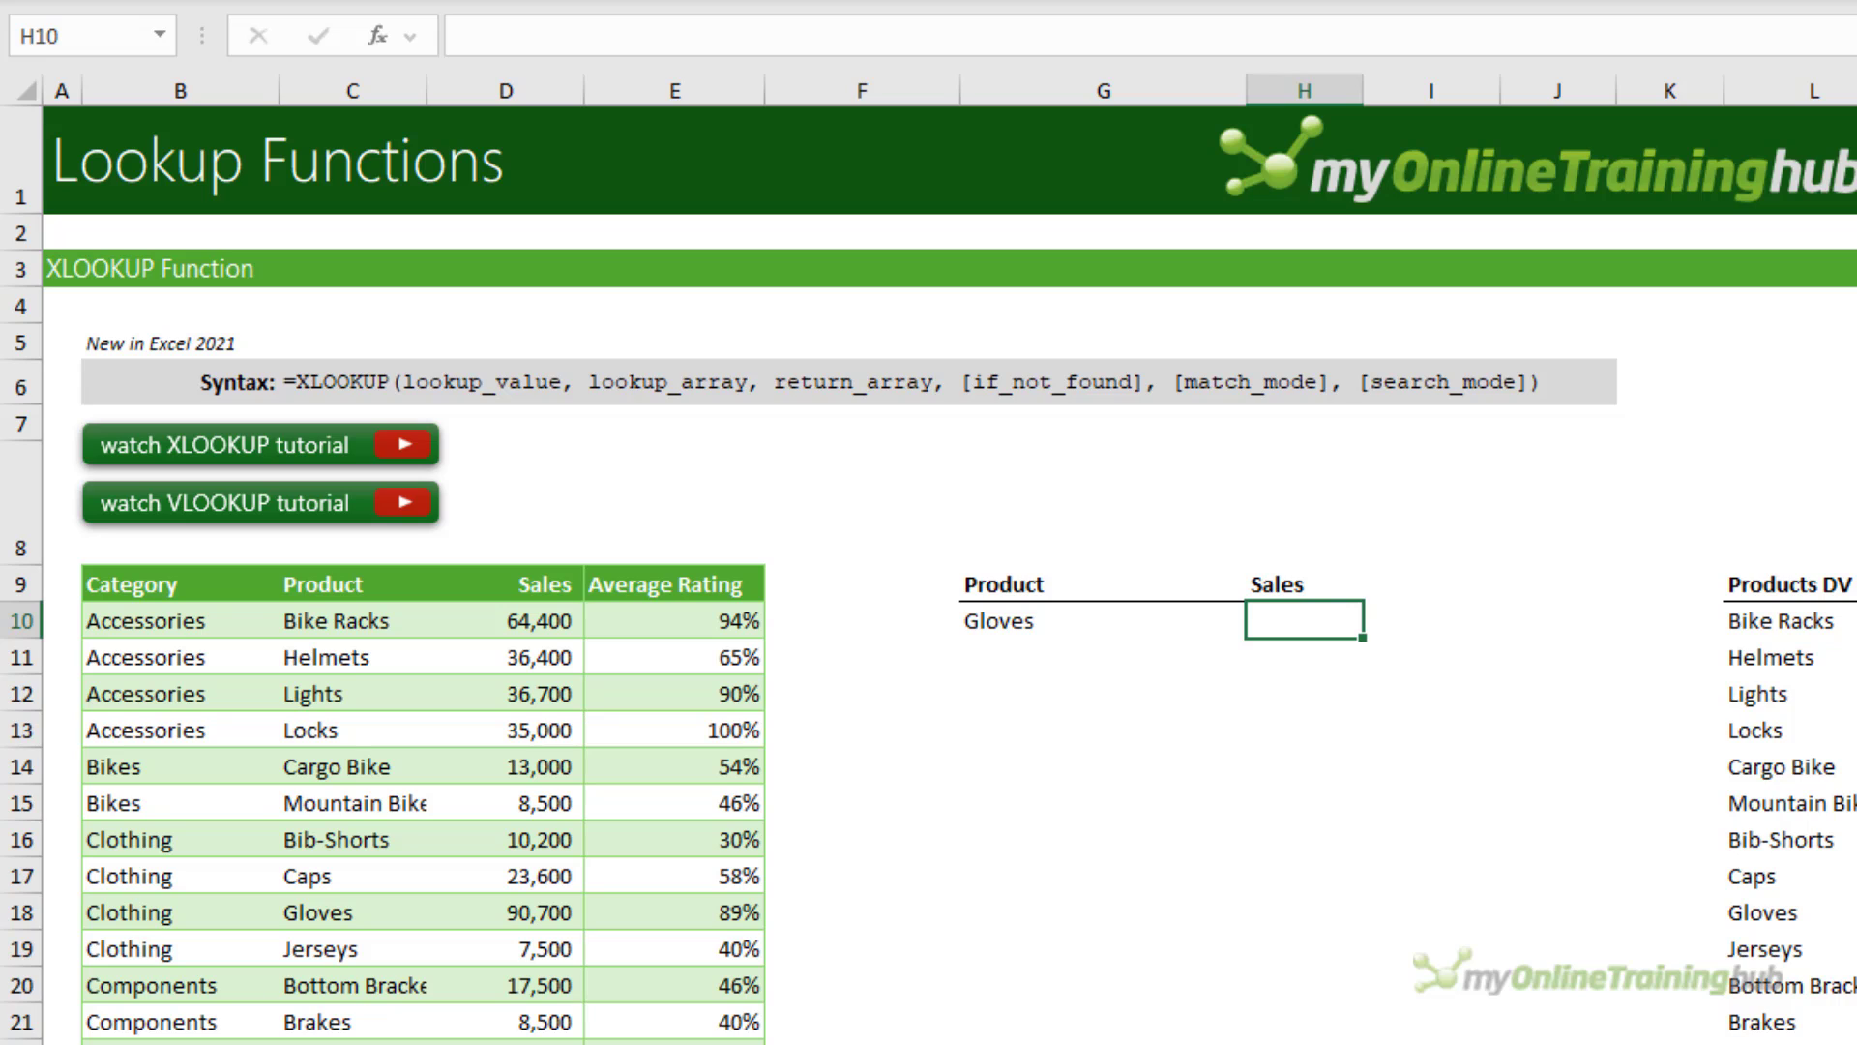
# Start an XLOOKUP formula in H10 of the Lookup Functions sheet with G10 as lookup value and C10:C23 as lookup array.
pyautogui.write('=xl')
pyautogui.press('Tab')
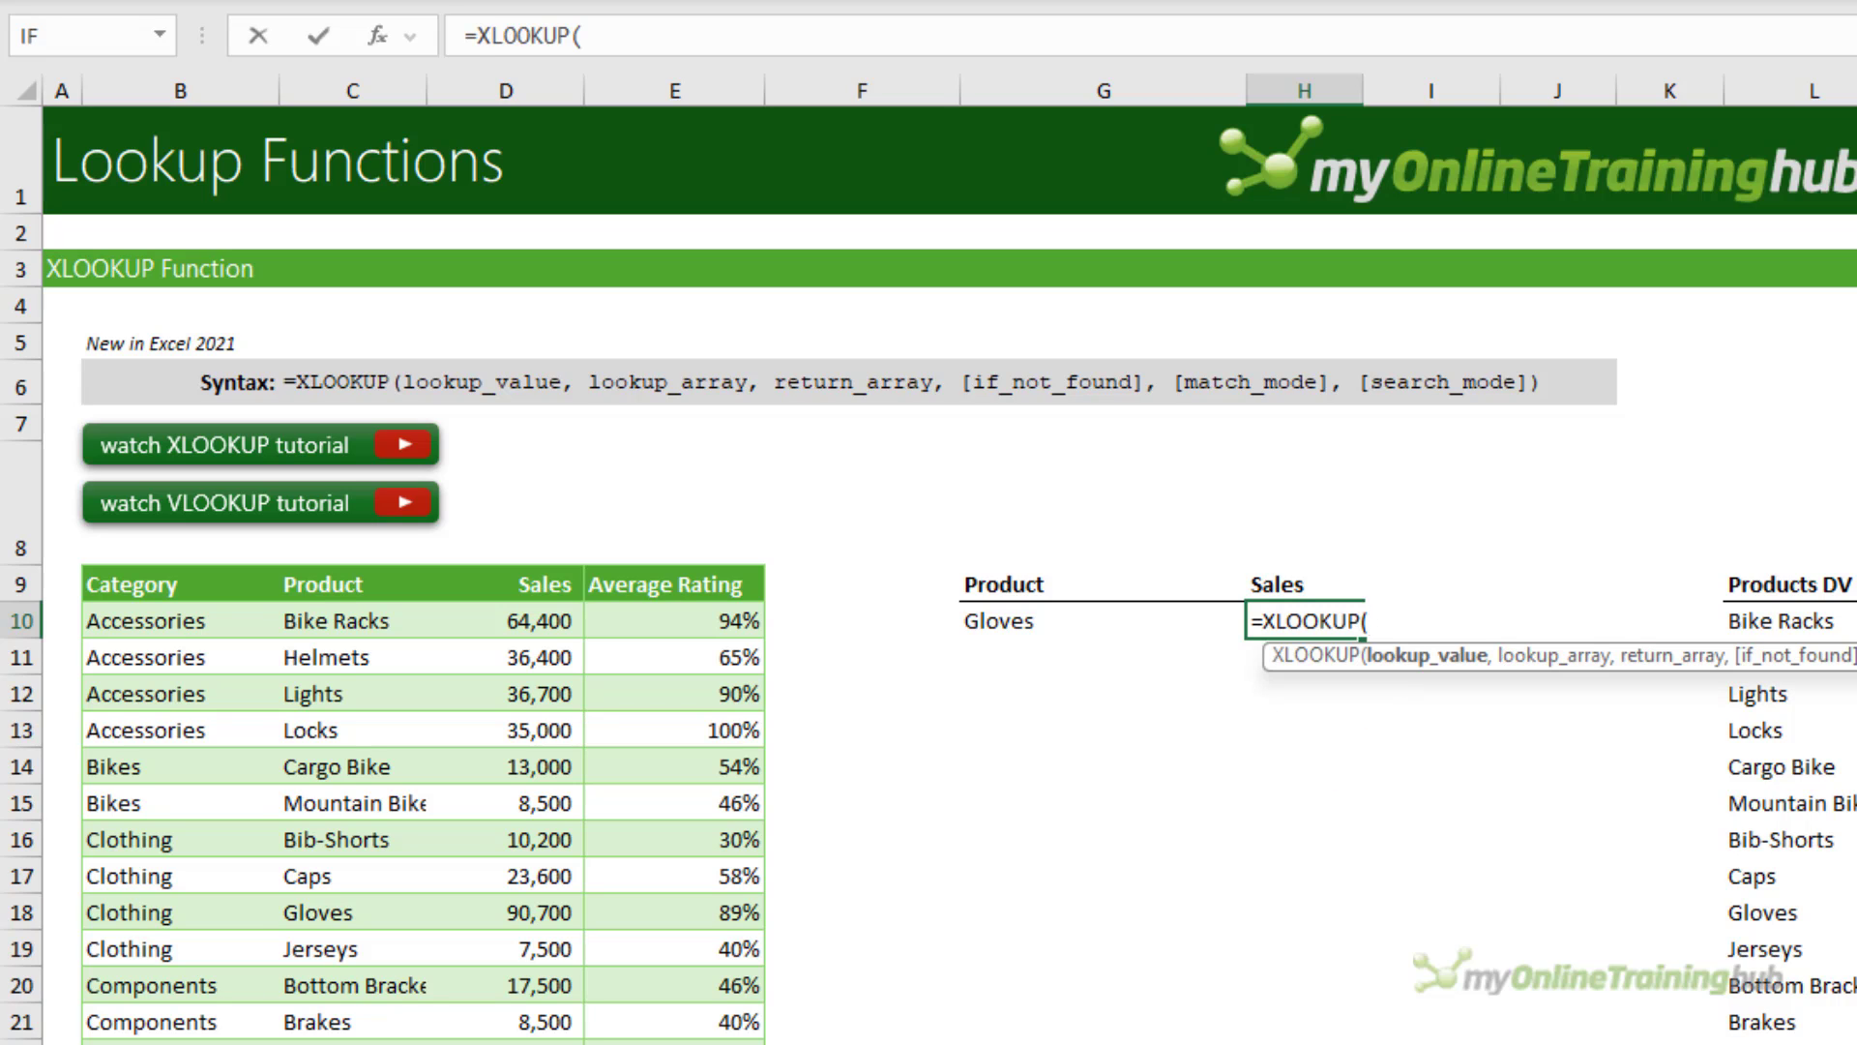
pyautogui.click(1007, 622)
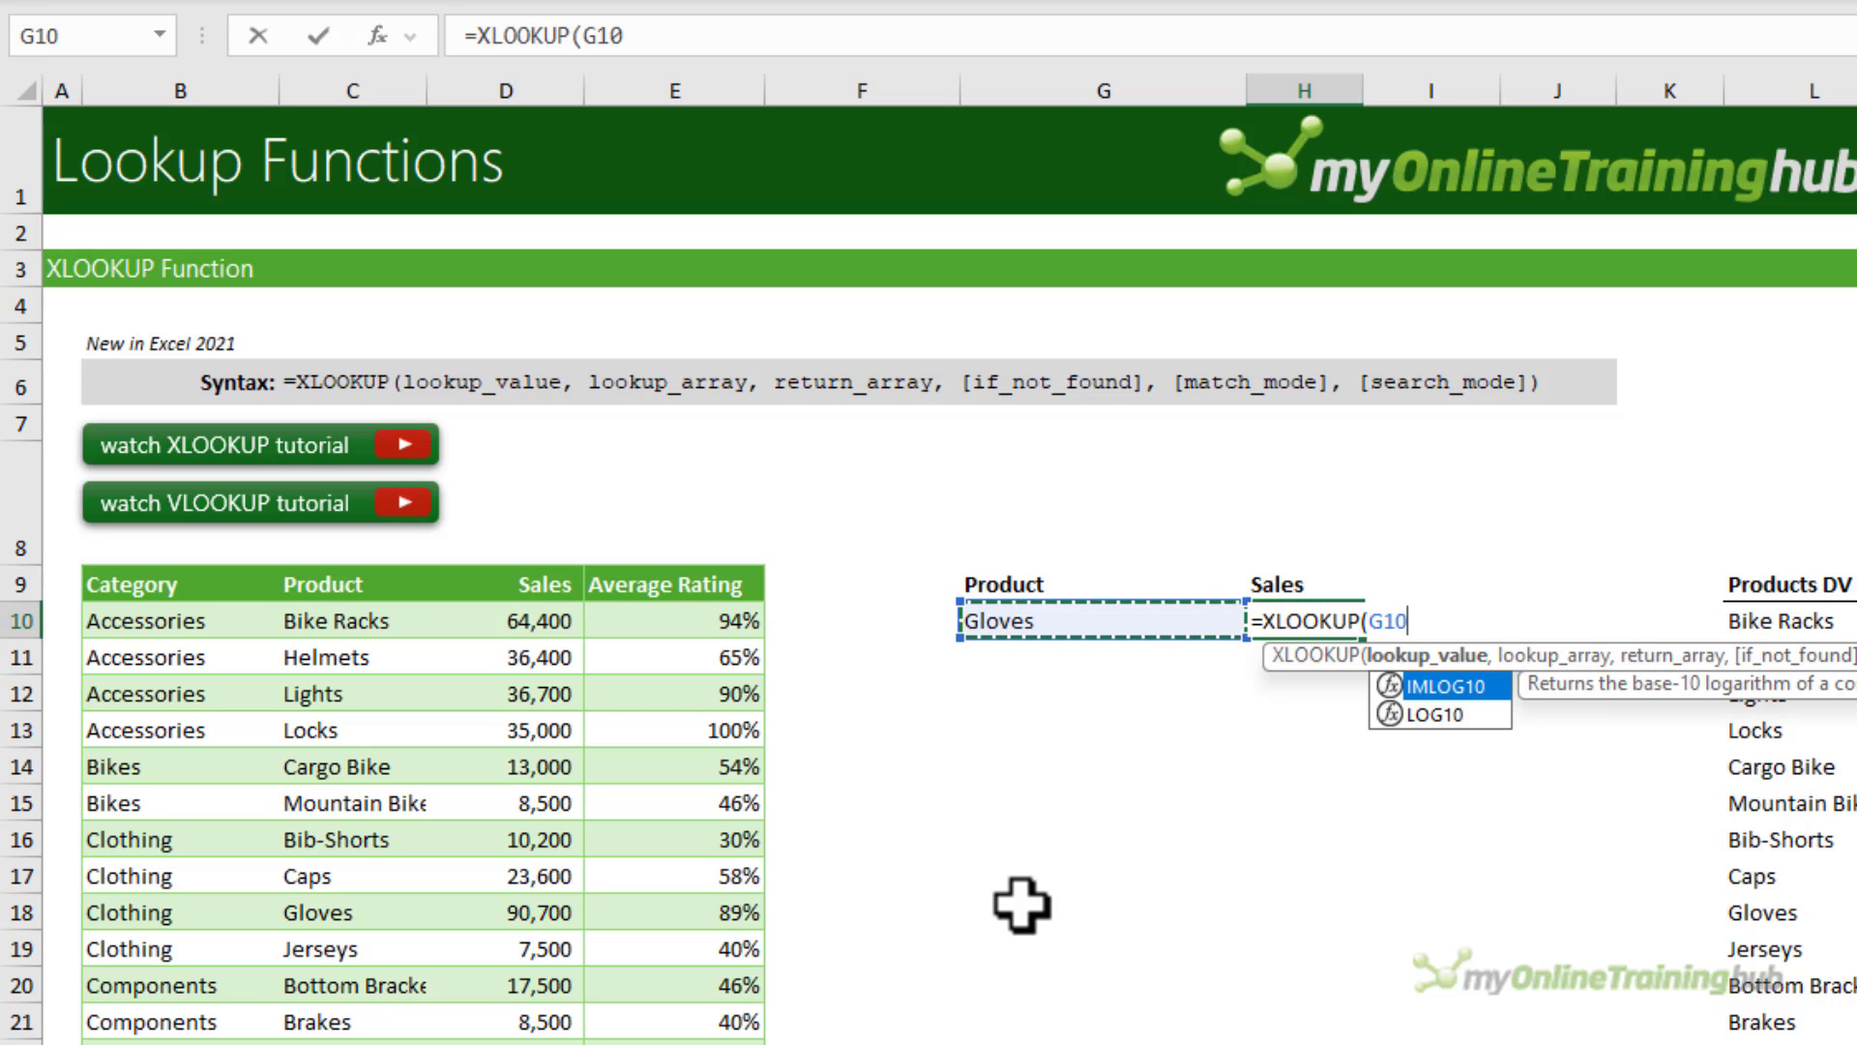
pyautogui.write(',')
pyautogui.moveTo(364, 630); pyautogui.dragTo(365, 1044)
pyautogui.write(',')
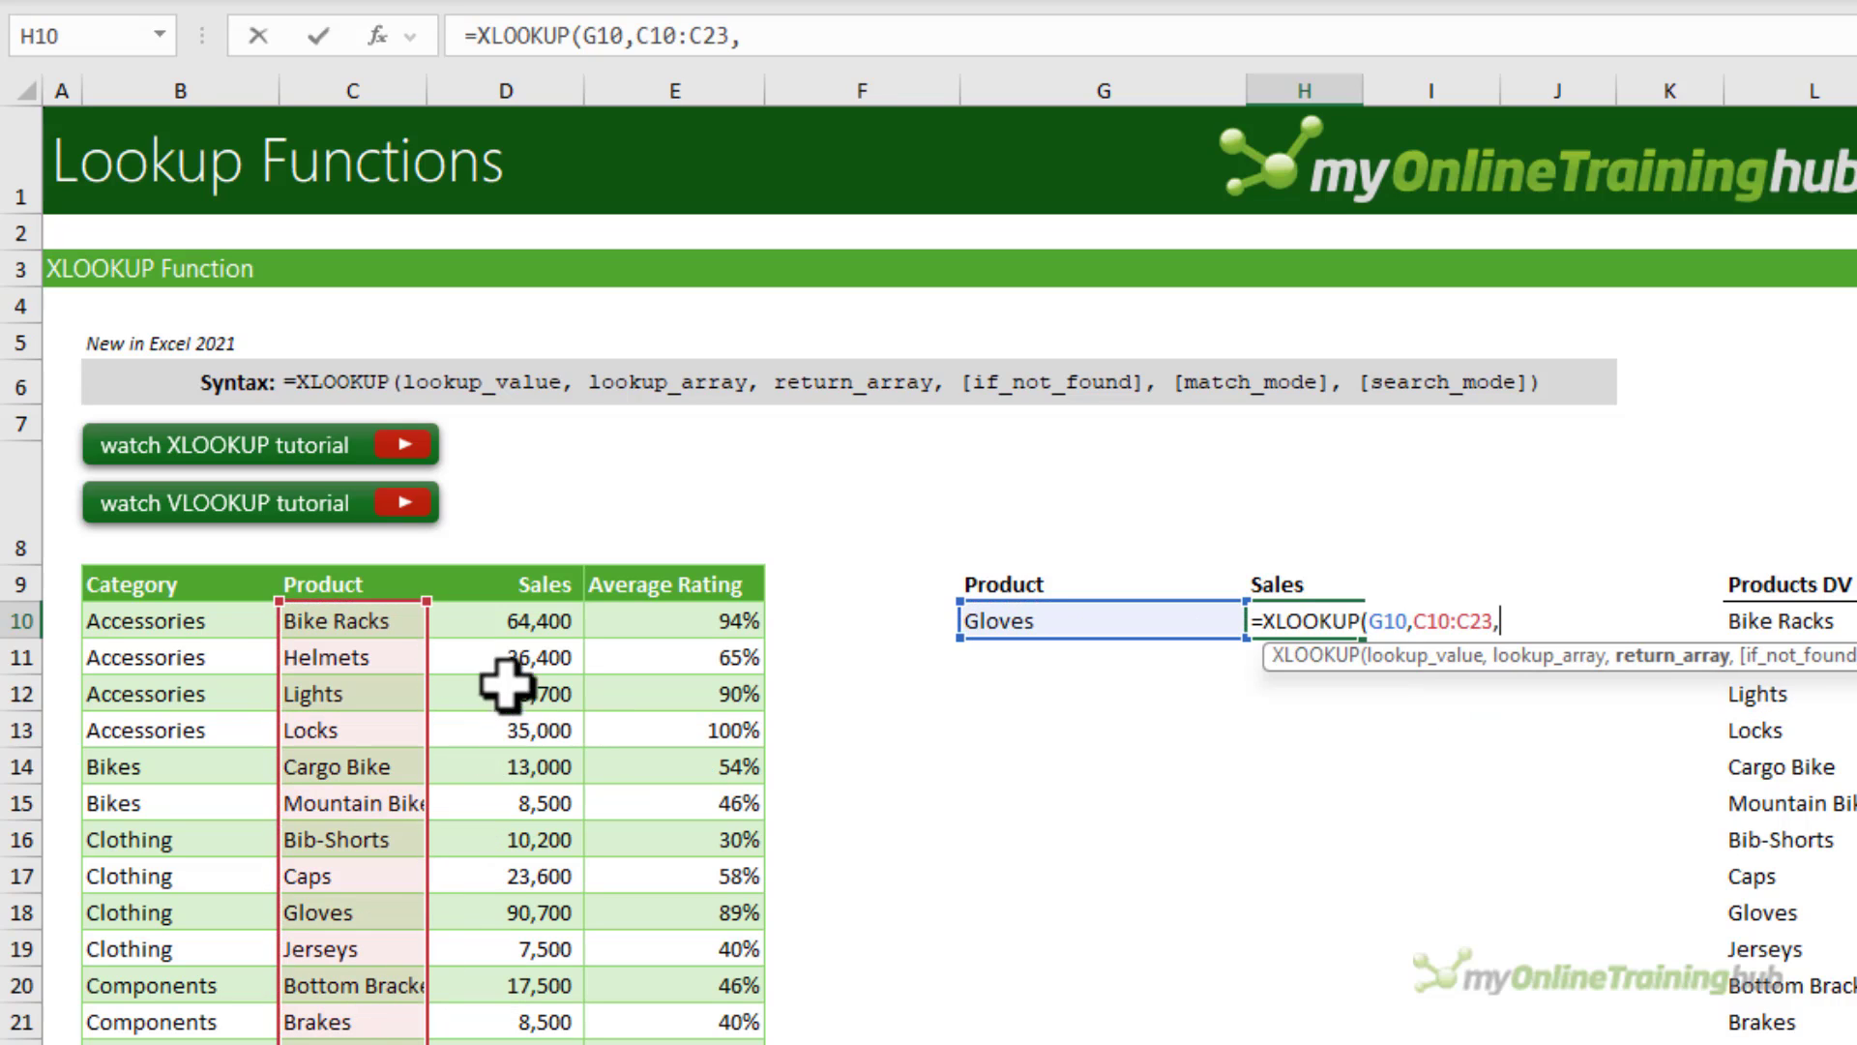
# Set the Sales range D10:D23 as the XLOOKUP return array and enter the formula.
pyautogui.moveTo(526, 619); pyautogui.dragTo(523, 1043)
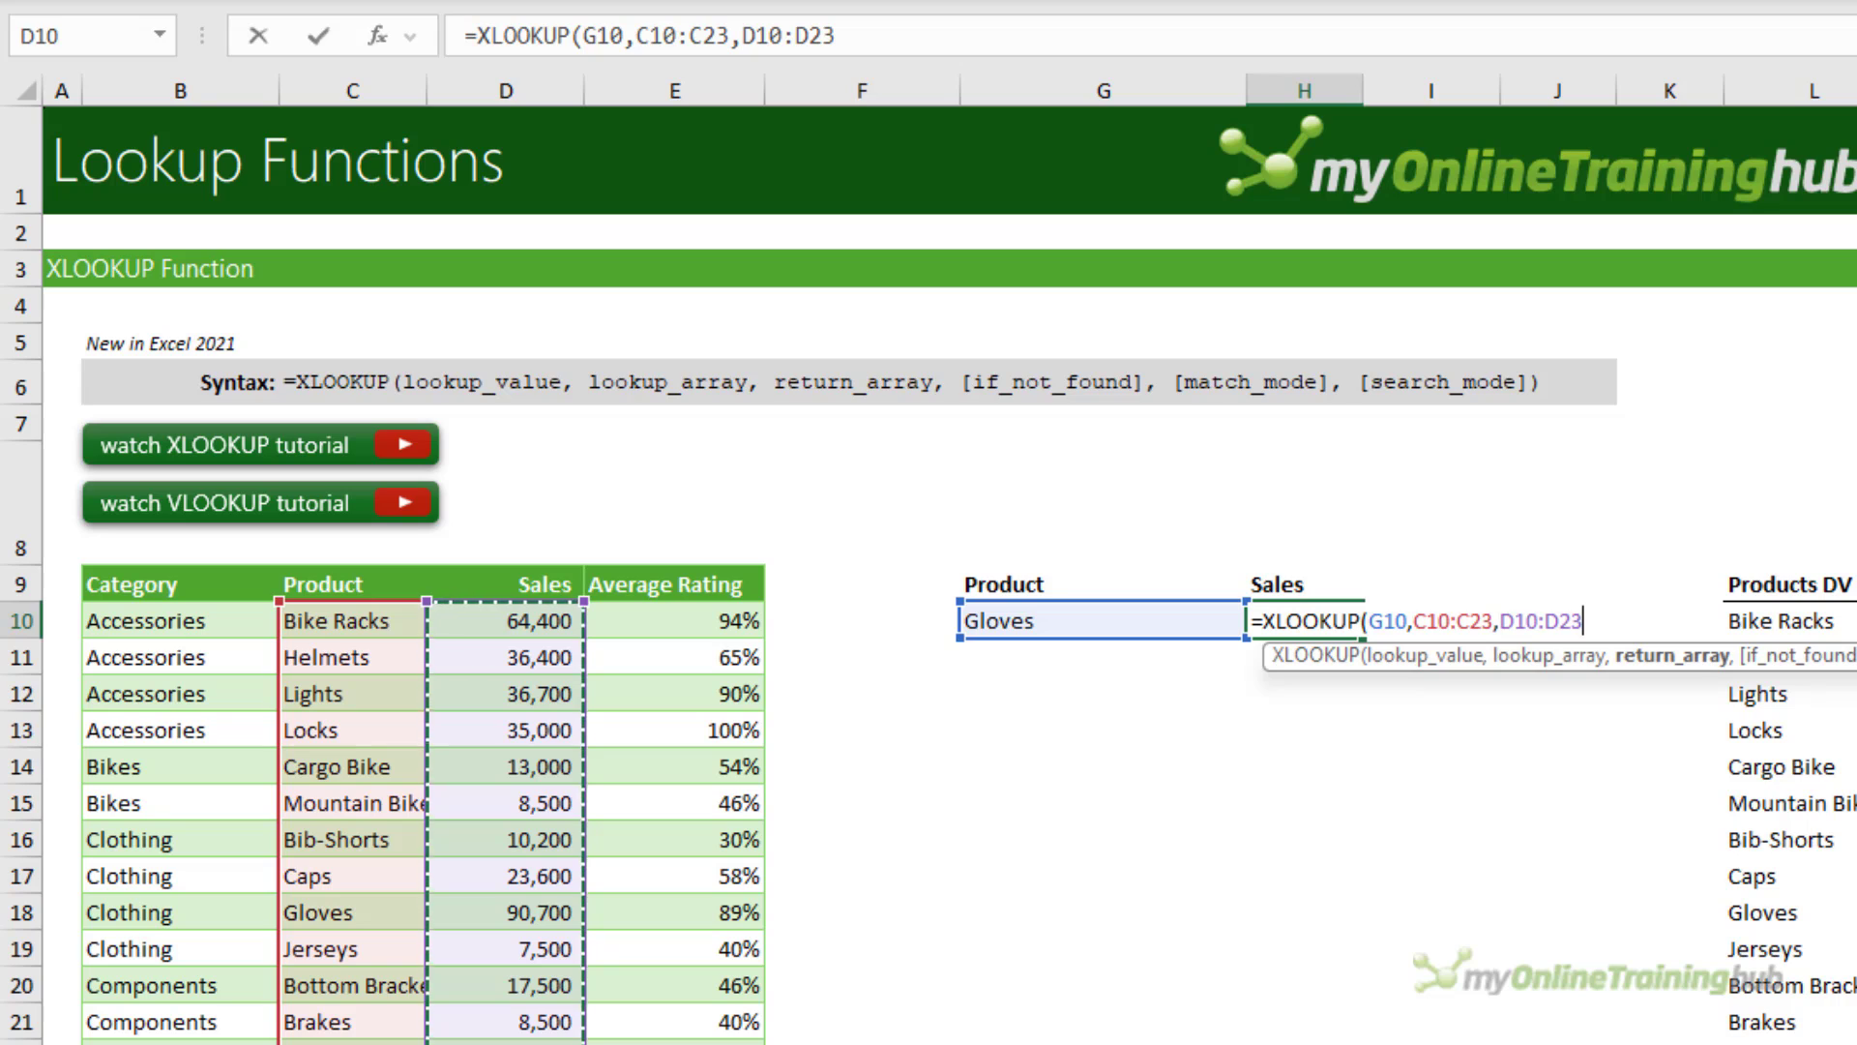
pyautogui.write(')')
pyautogui.press('Return')
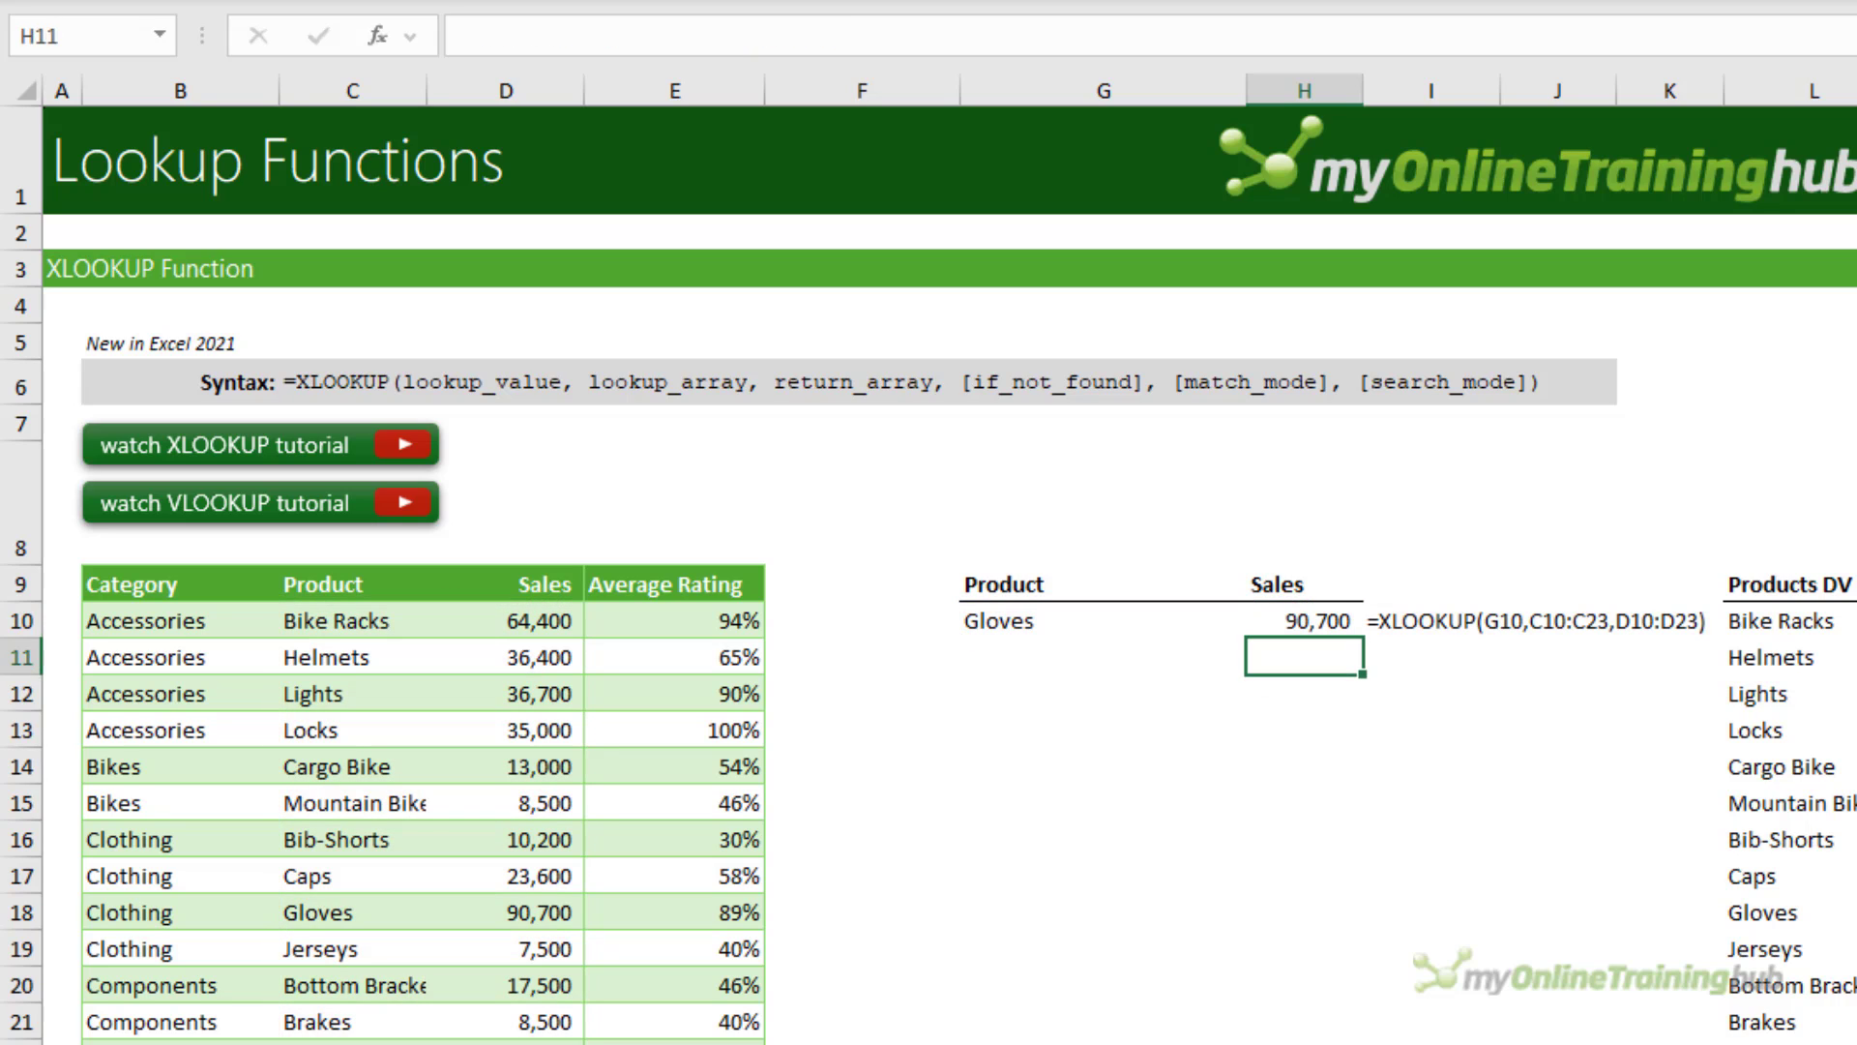
# Reopen the XLOOKUP formula in H10, examine its arguments, and close it without changes.
pyautogui.press('Up')
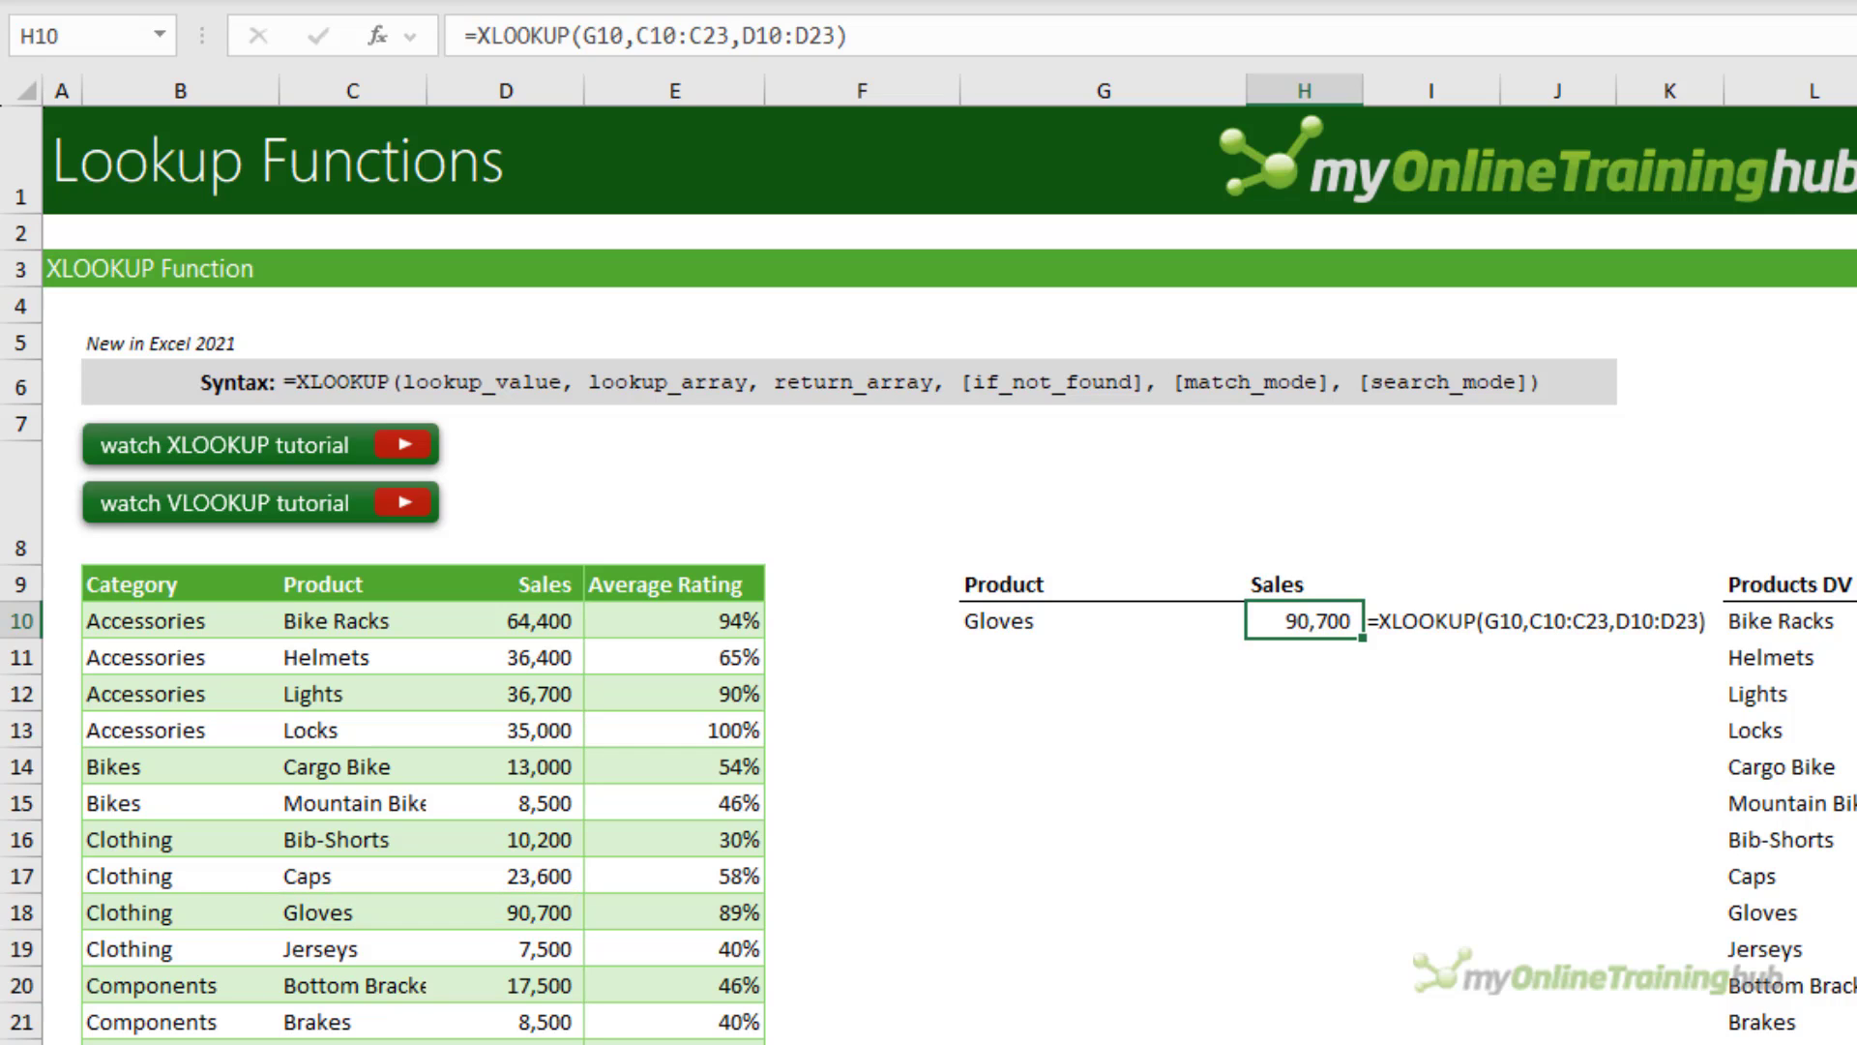
pyautogui.press('F2')
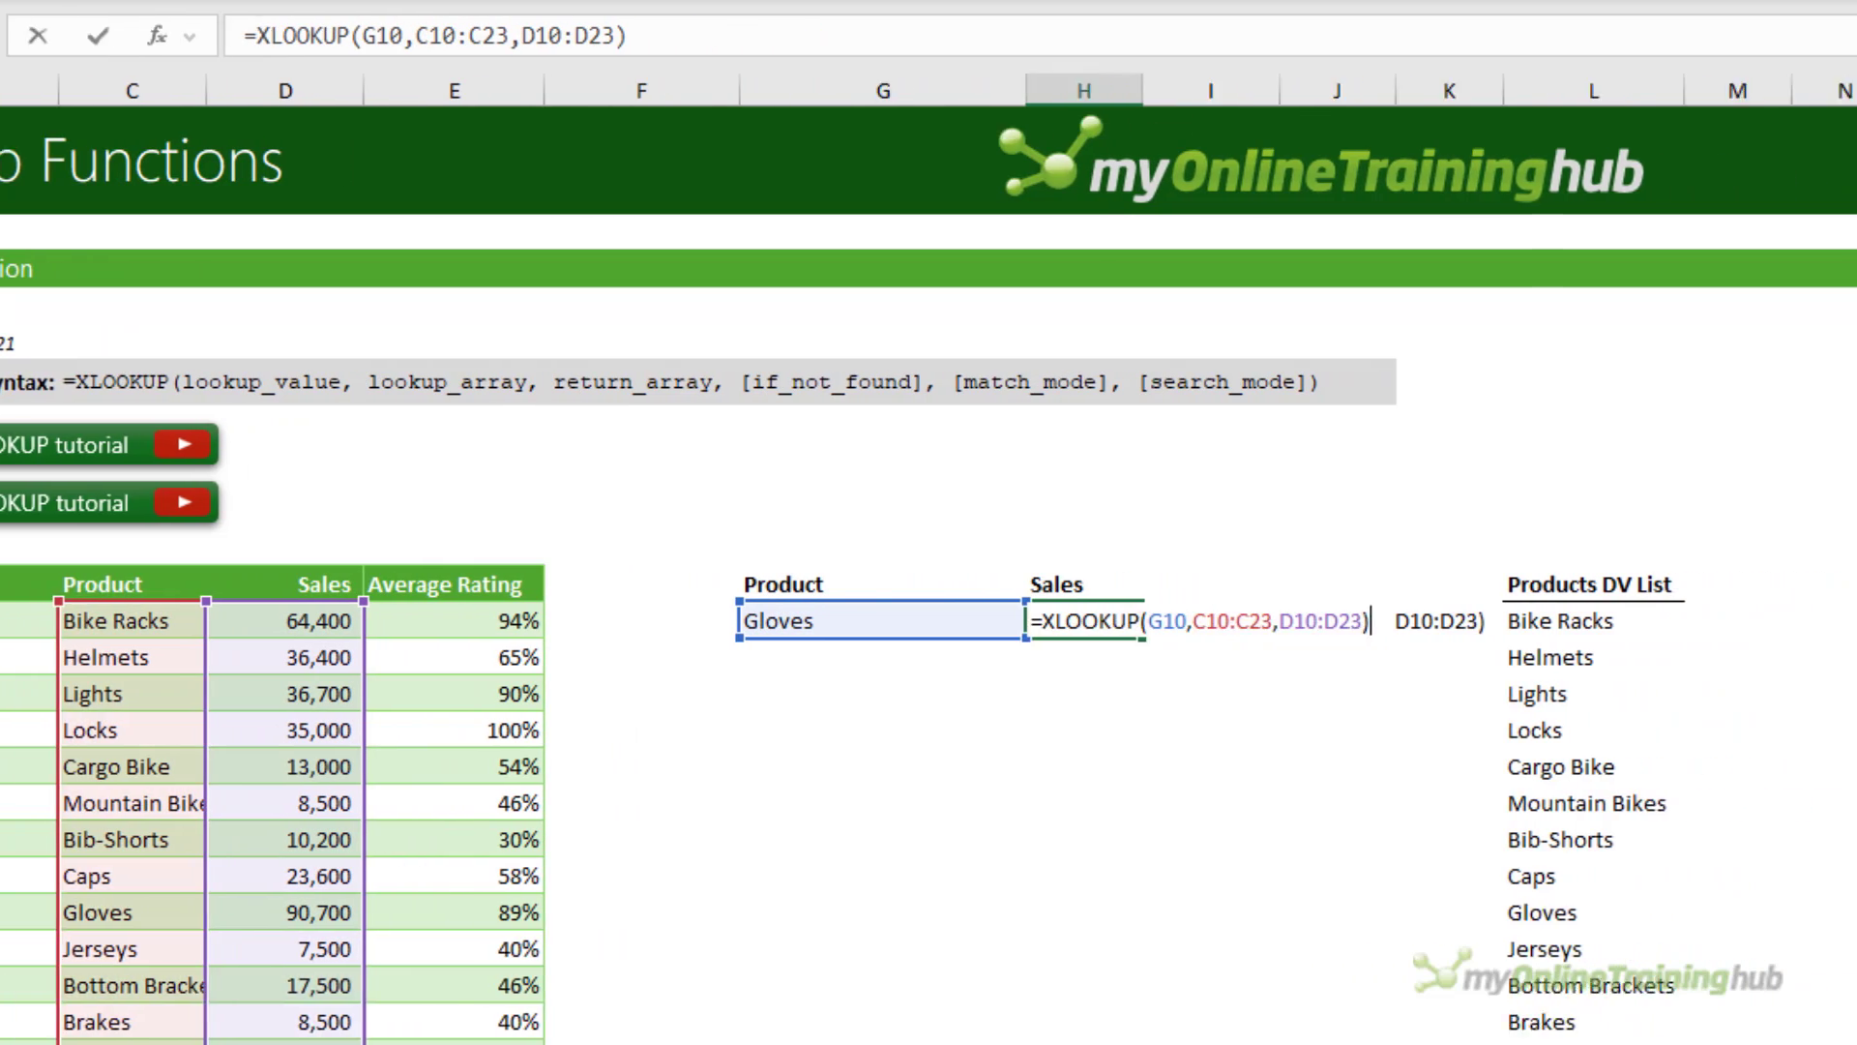
pyautogui.press('Left')
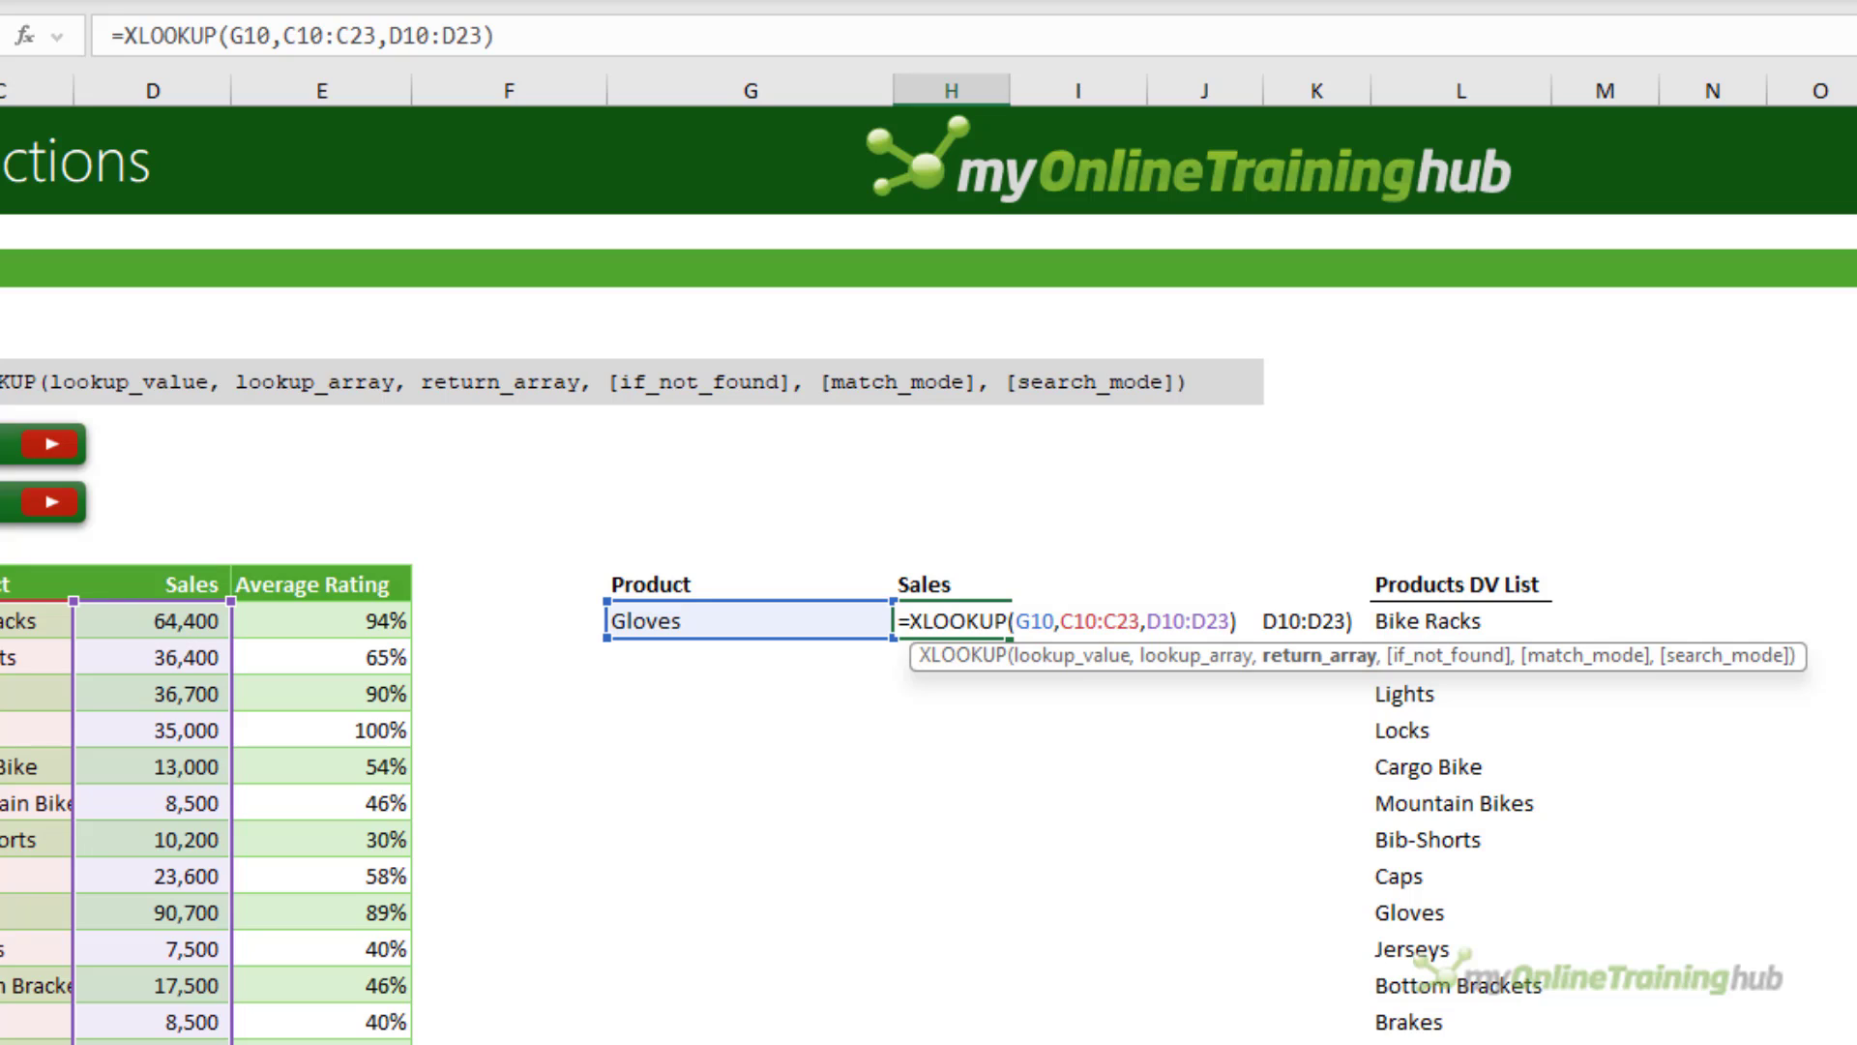
pyautogui.press('Return')
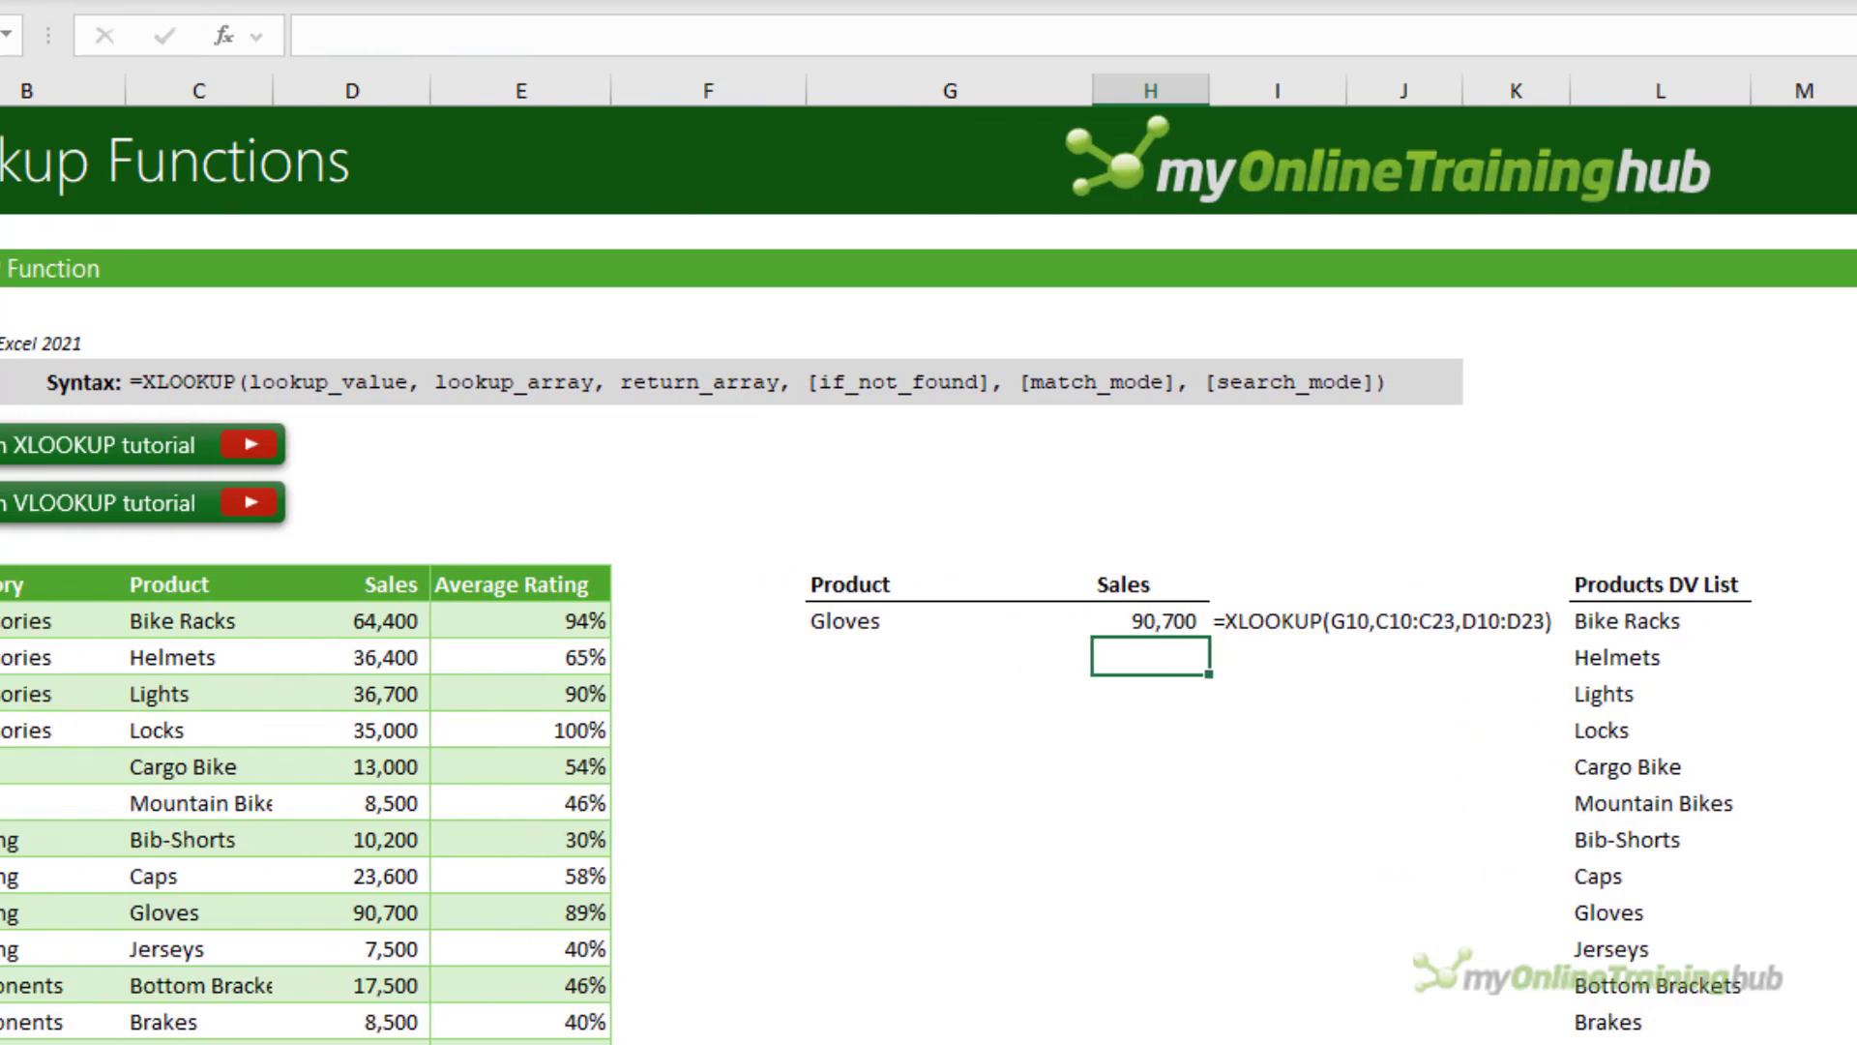
# Start a VLOOKUP formula in H11 with G10 as the lookup value and C10:D23 as the table array.
pyautogui.write('=VLOOKUP(')
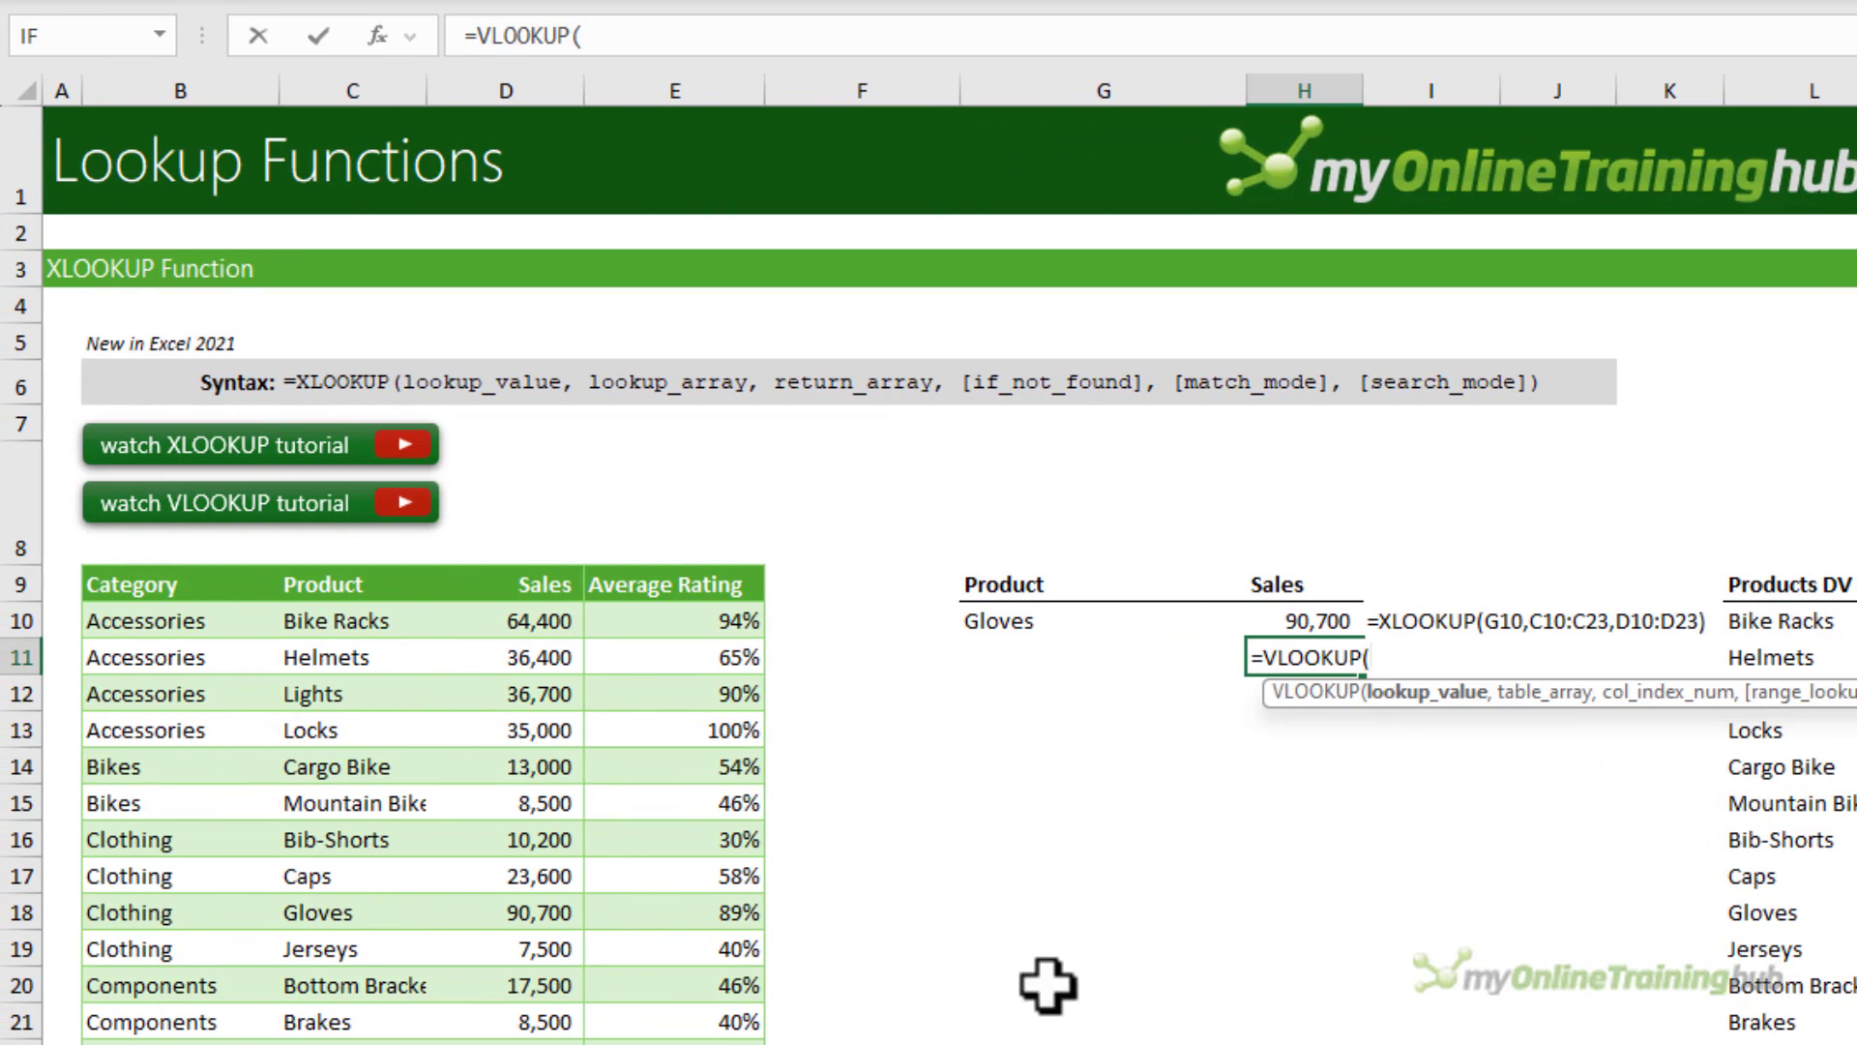
pyautogui.click(1030, 620)
pyautogui.write(',')
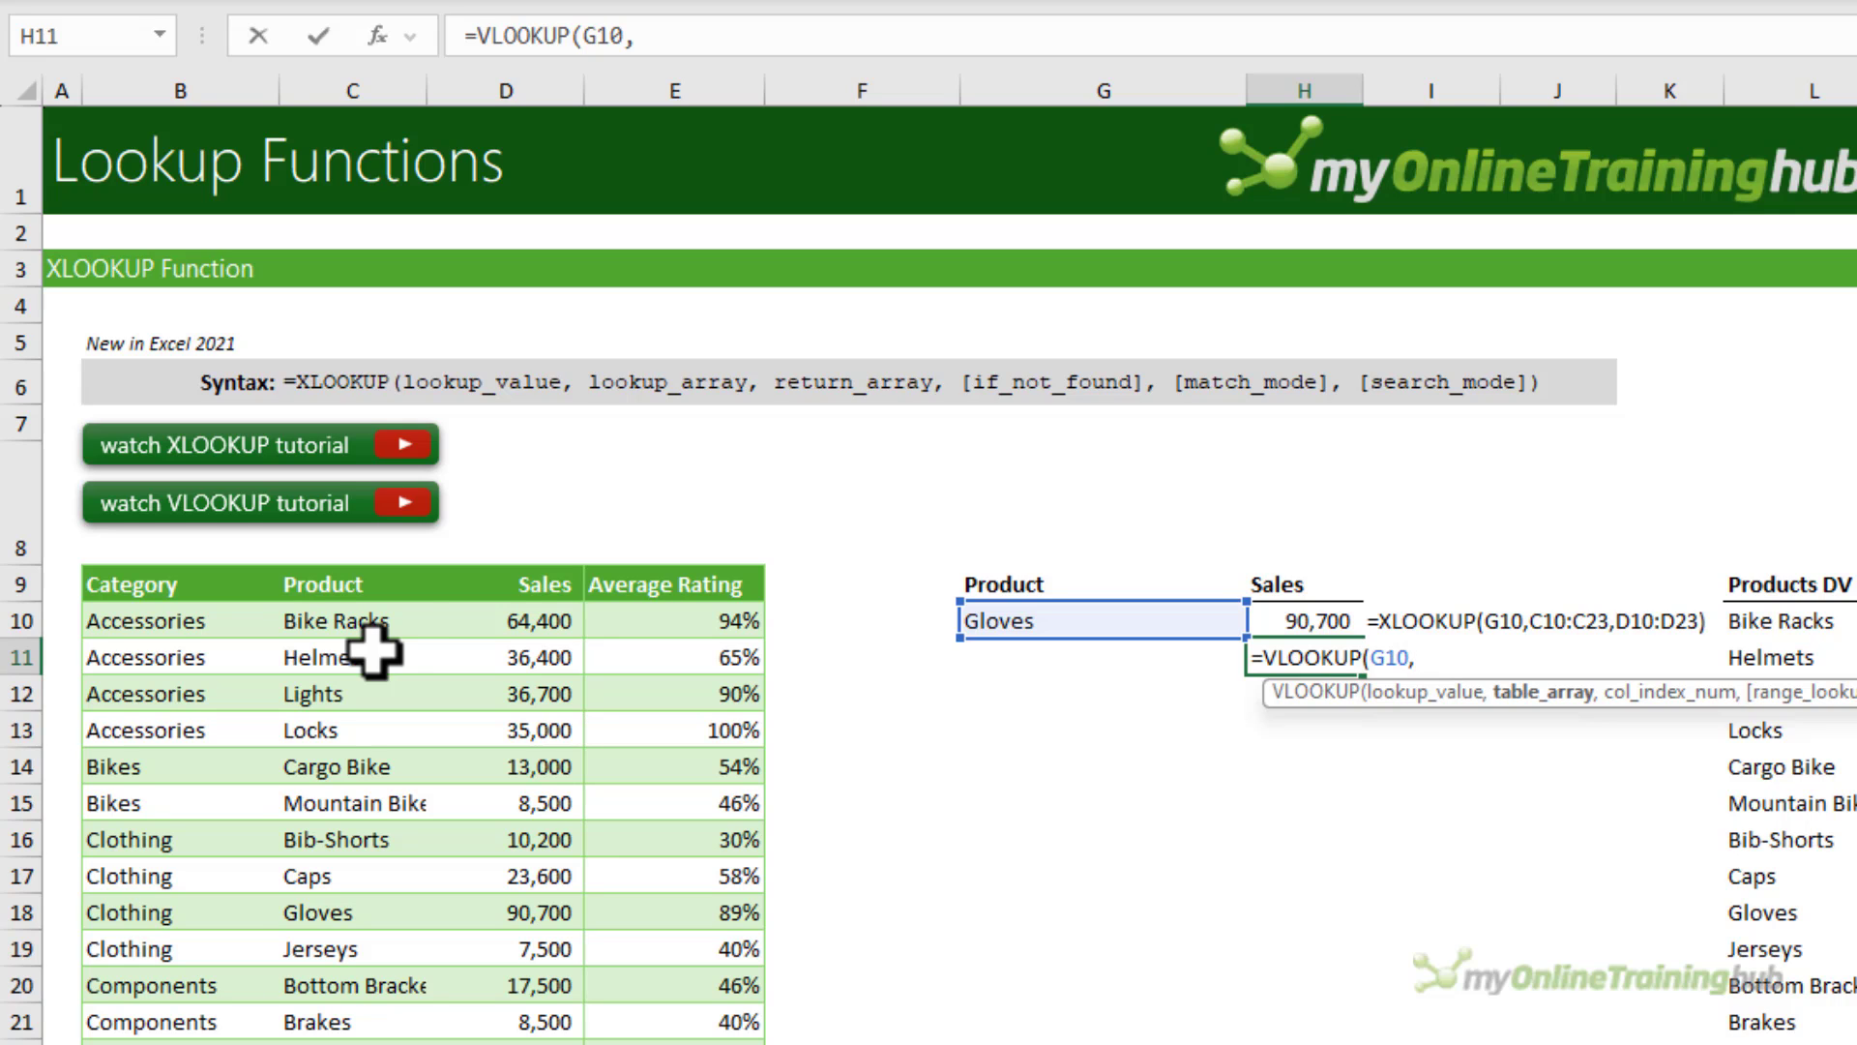
pyautogui.moveTo(372, 651); pyautogui.dragTo(377, 1025)
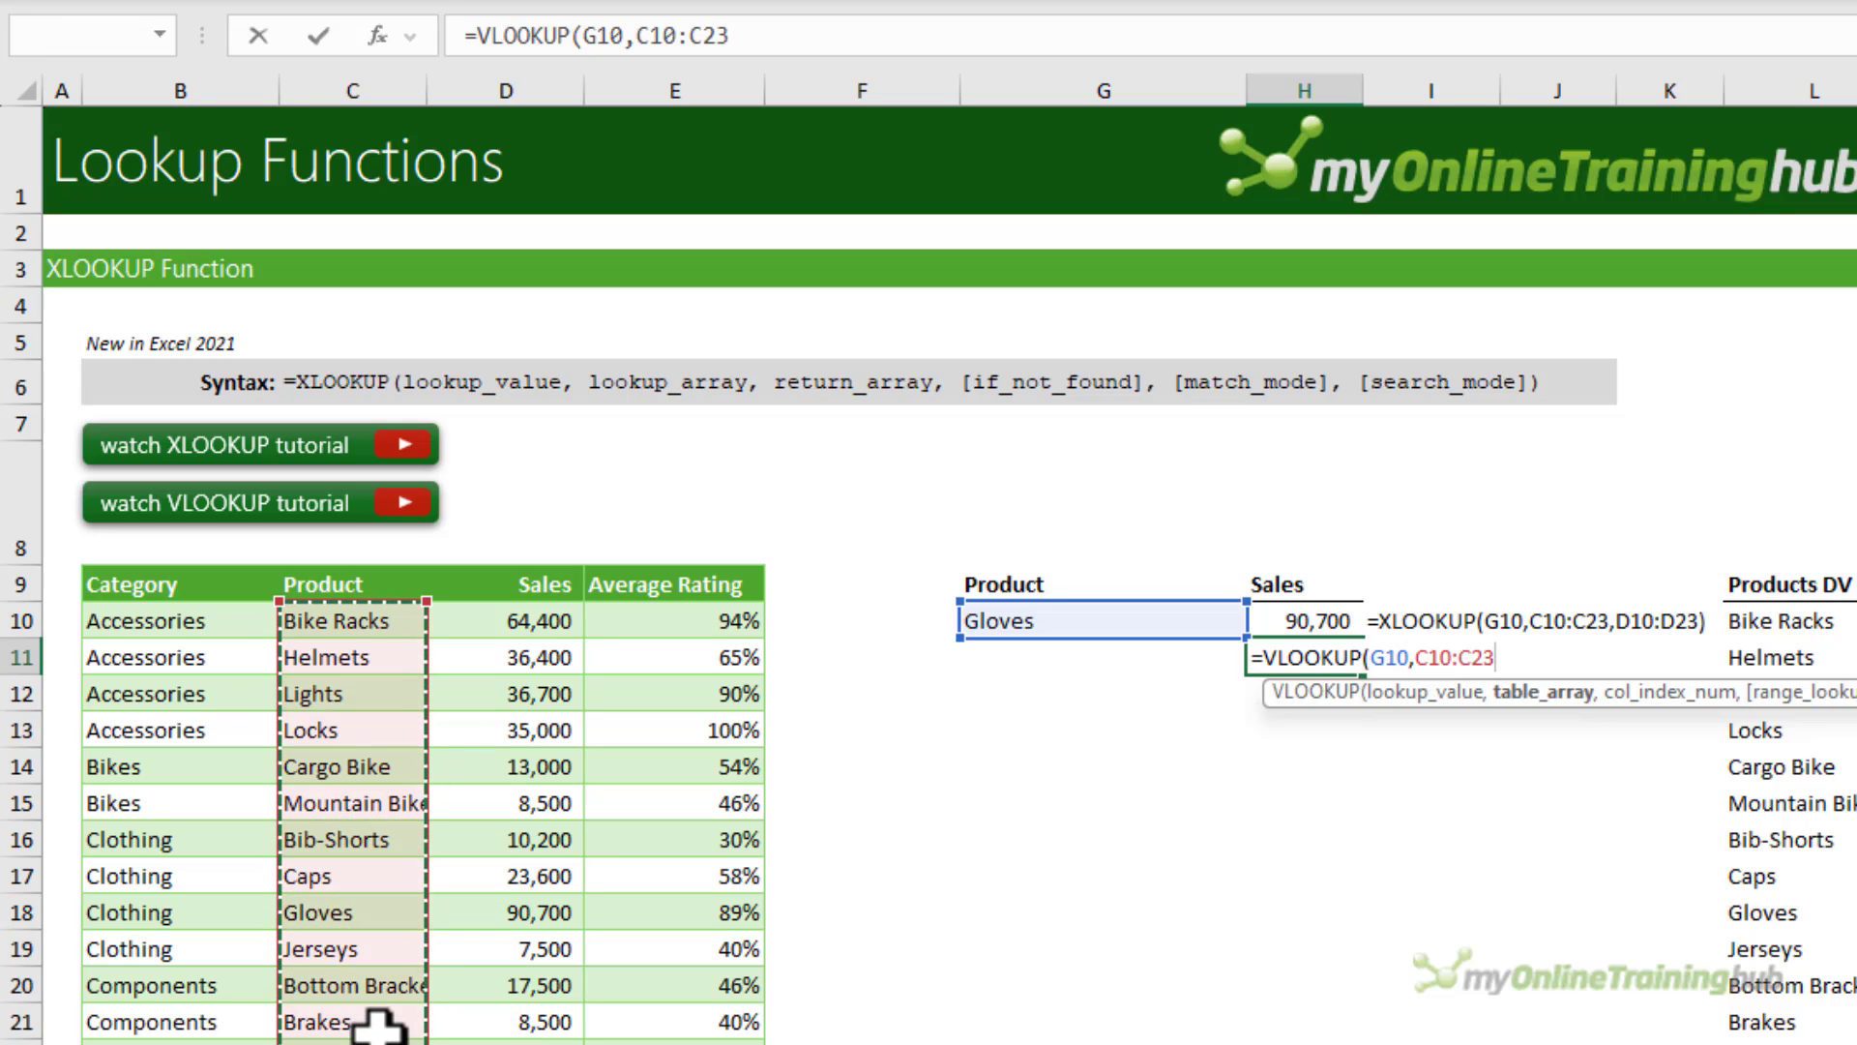
pyautogui.hotkey('shift', 'Right')
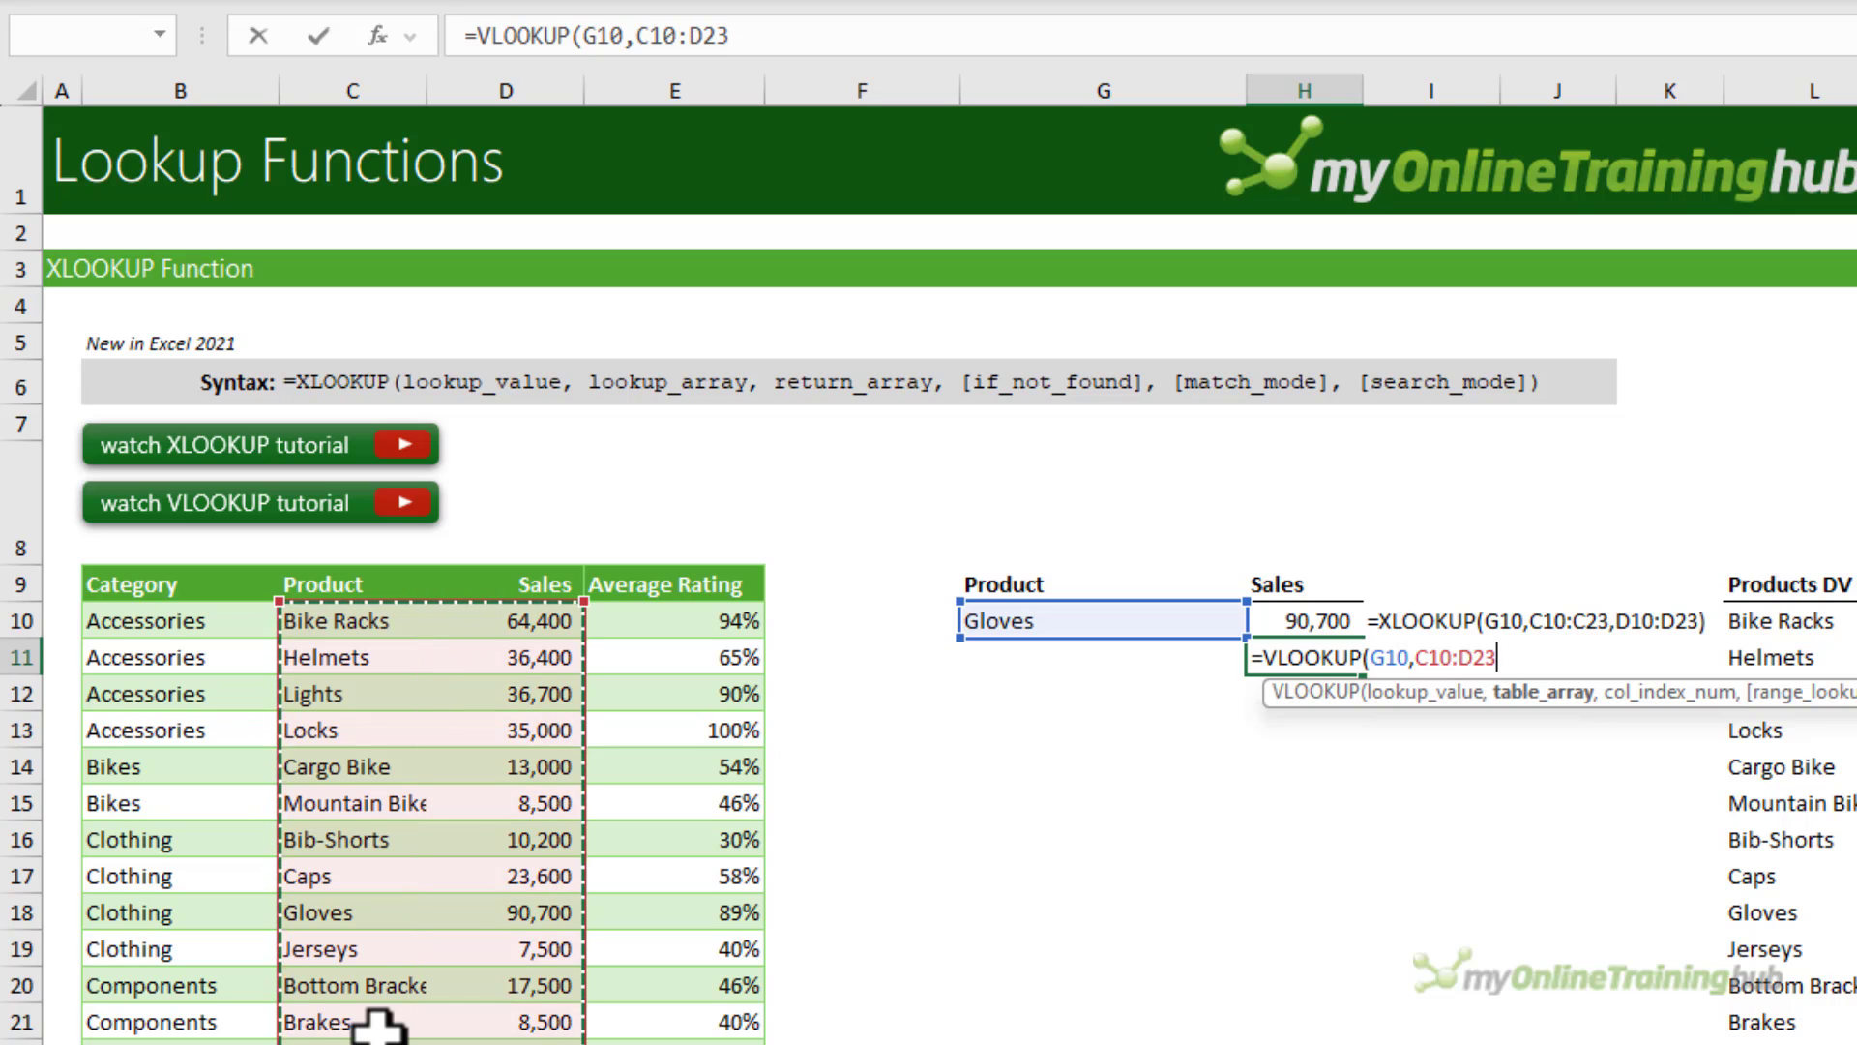
pyautogui.write(',')
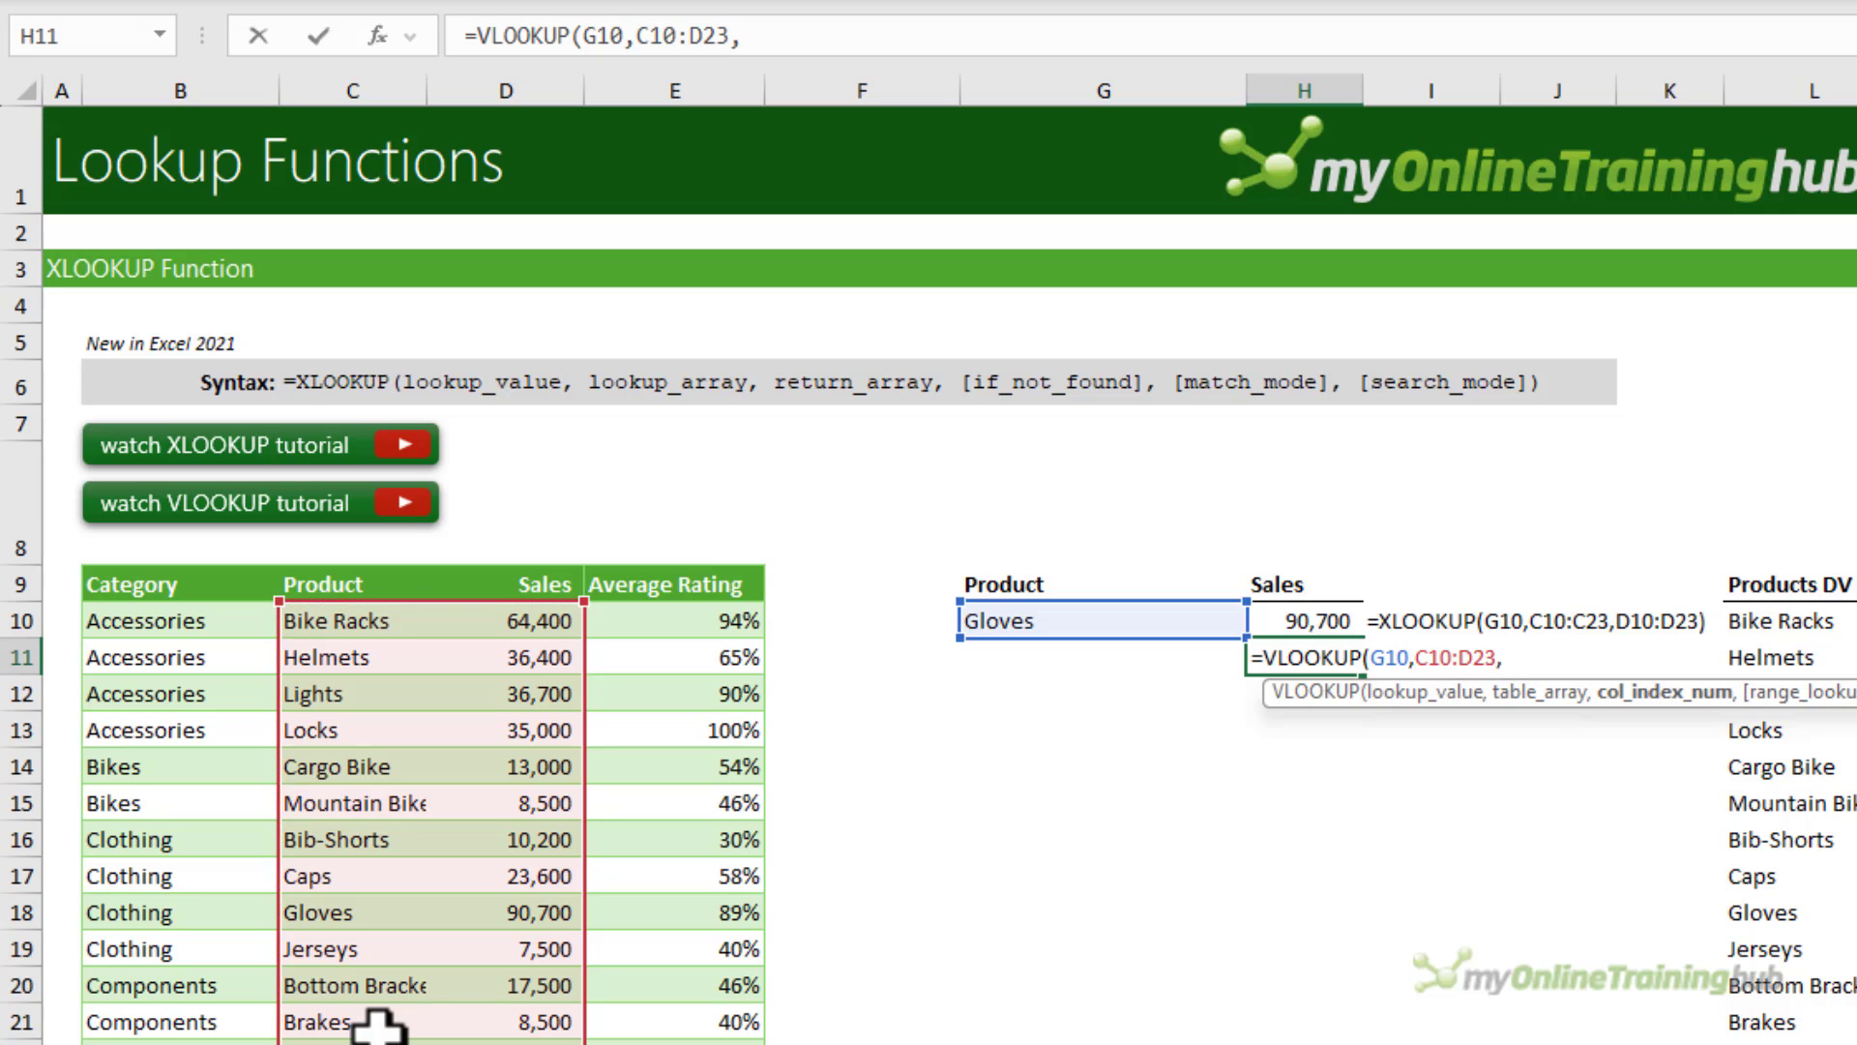
# Complete the VLOOKUP in H11 with column index 2 and range lookup FALSE, enter it, and reselect the cell.
pyautogui.write('2,')
pyautogui.press('Down')
pyautogui.press('Tab')
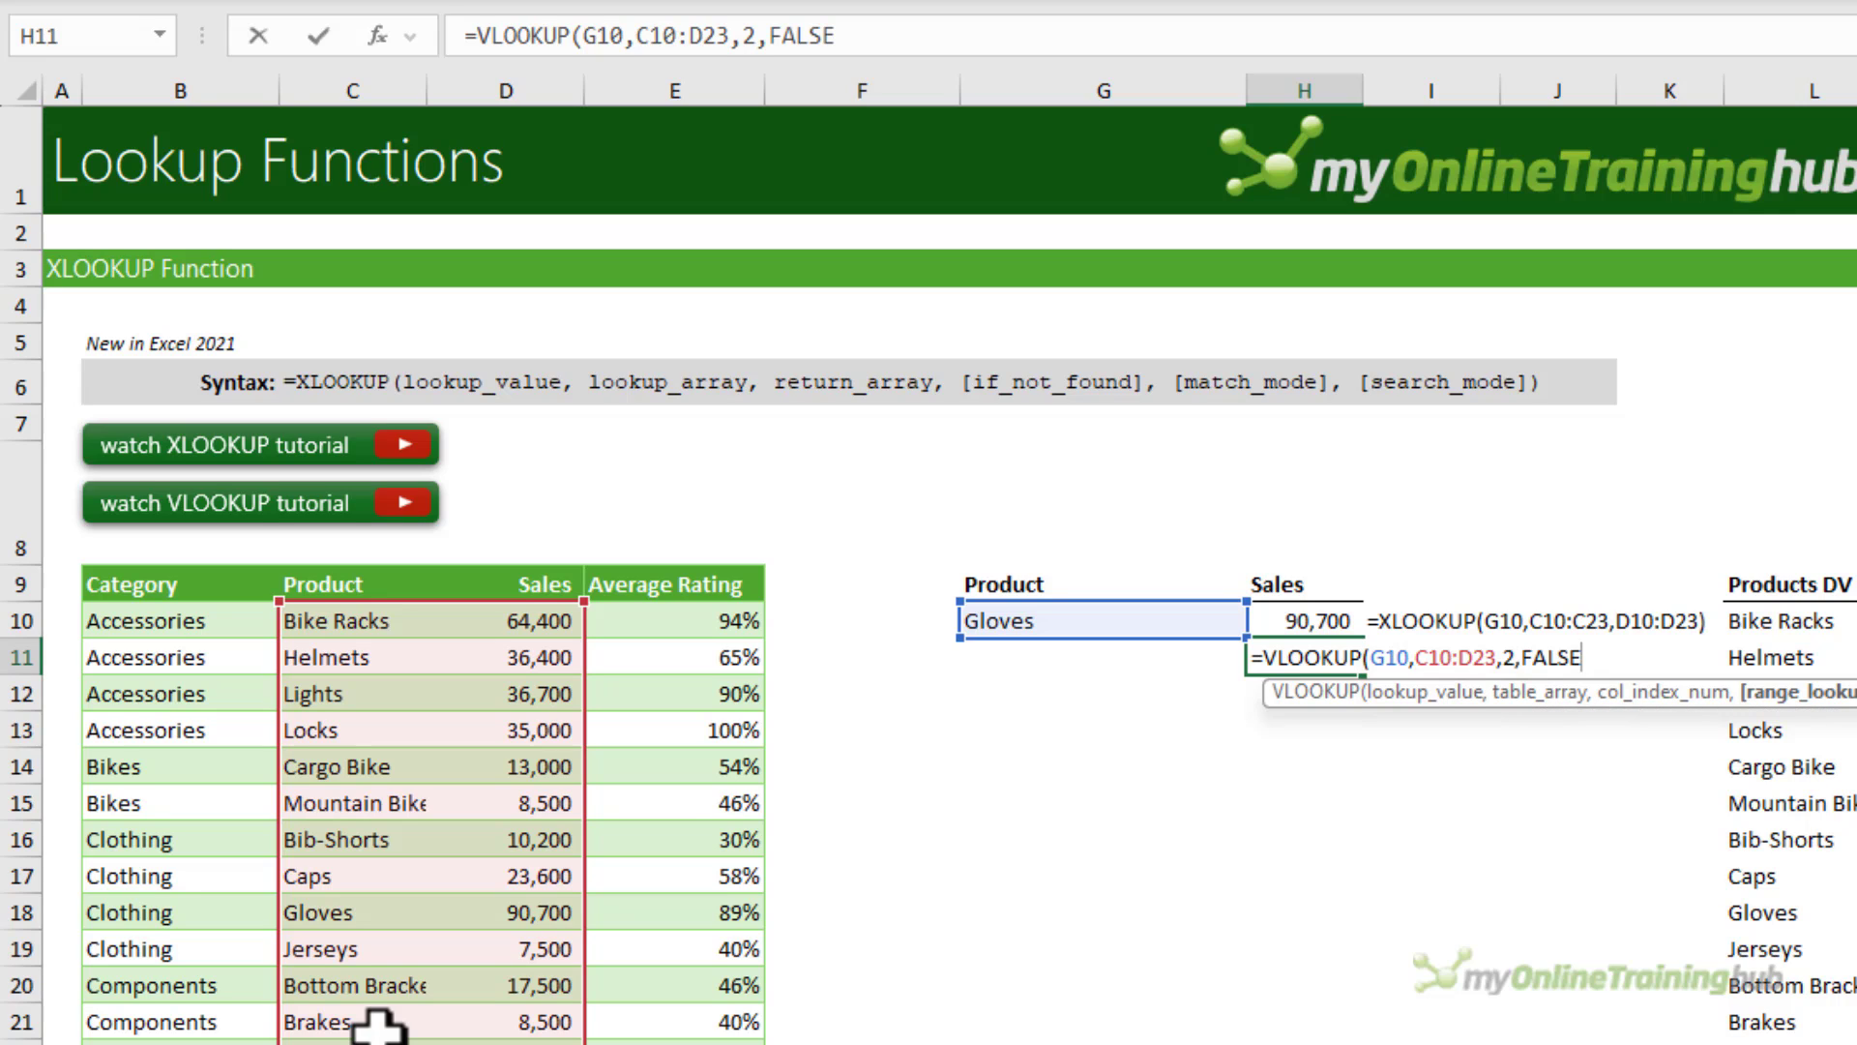
pyautogui.write(')')
pyautogui.press('Return')
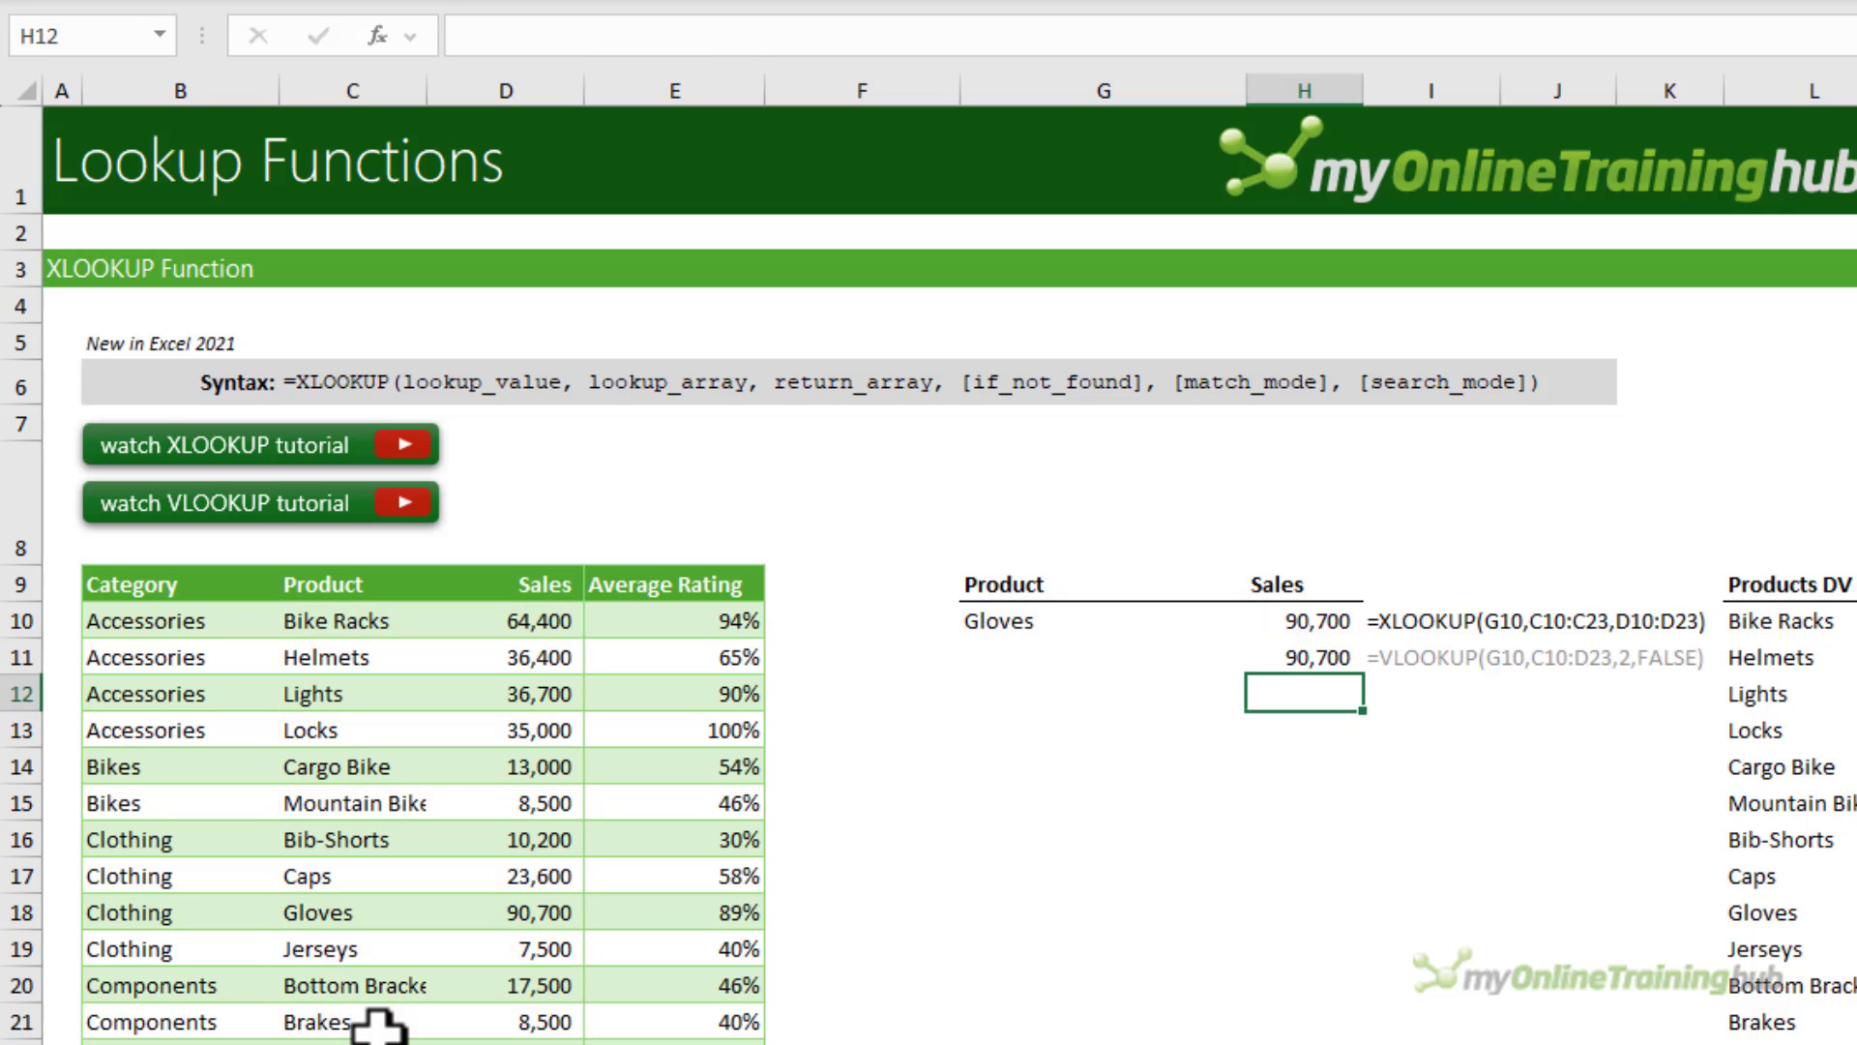
pyautogui.press('Up')
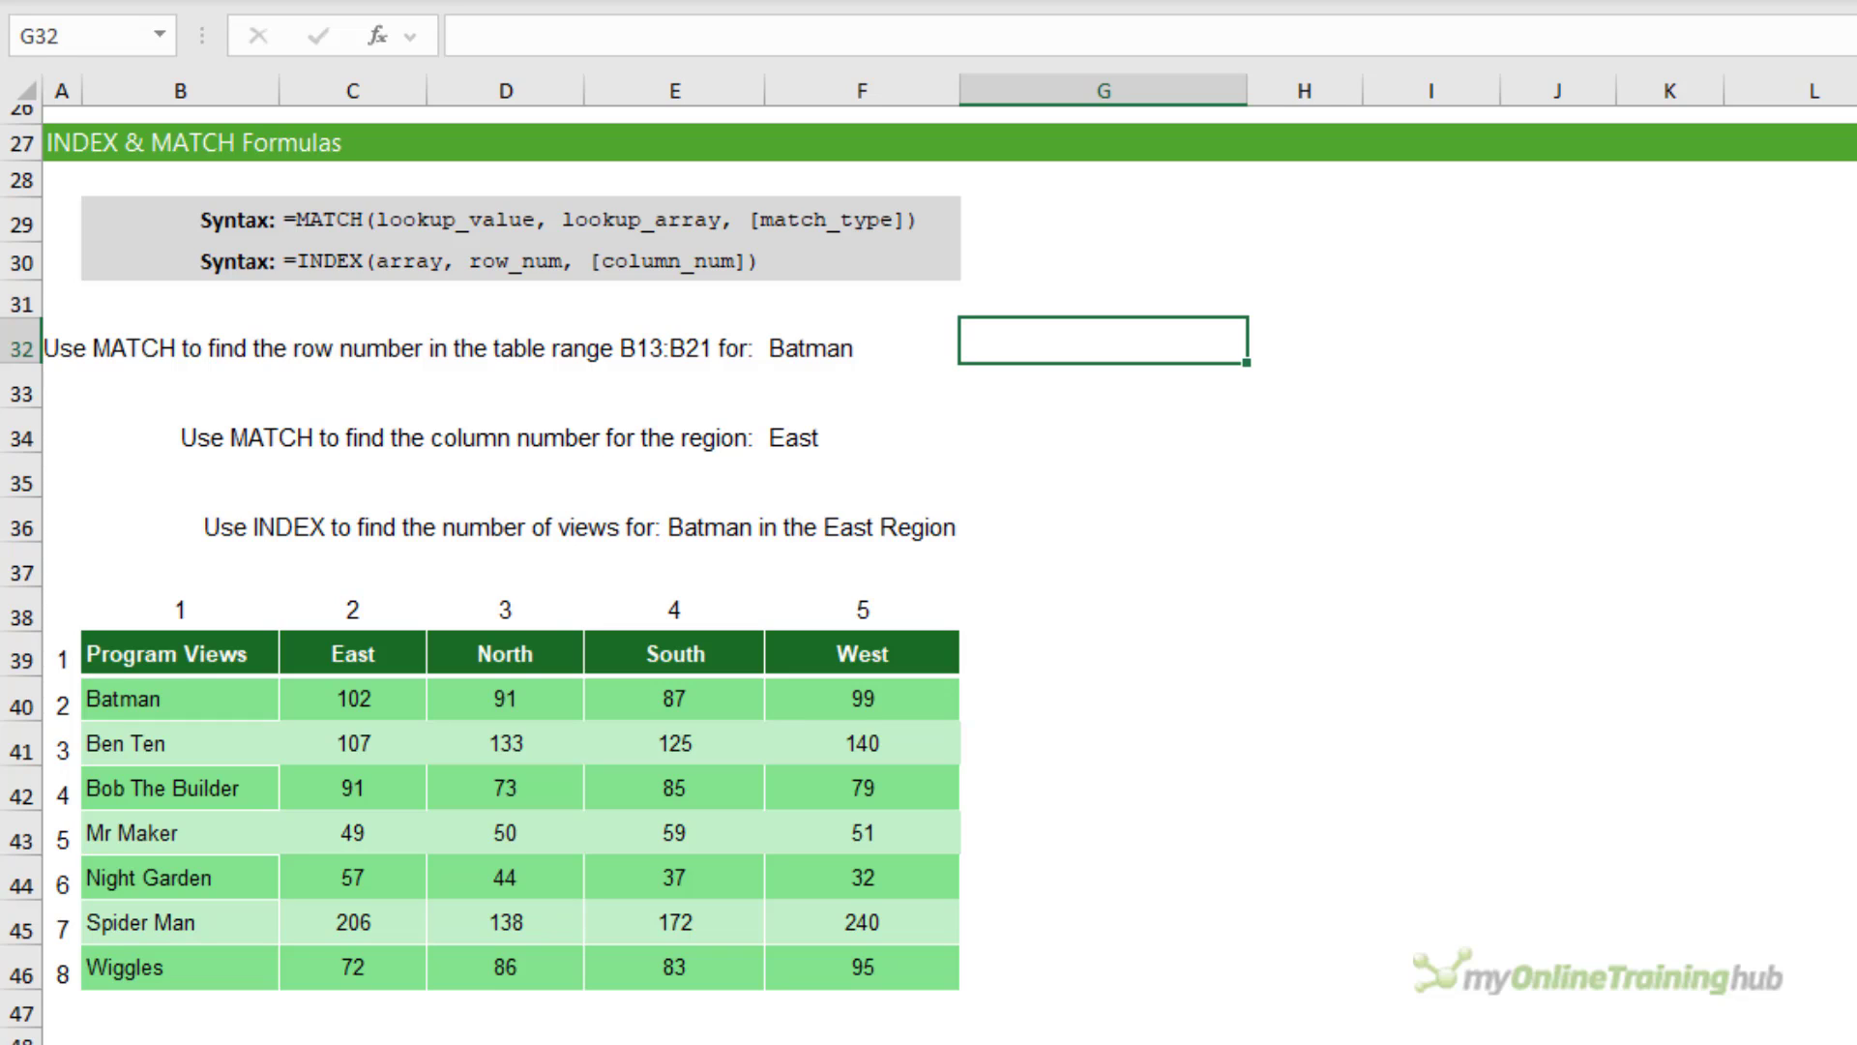
# In G32 of the INDEX & MATCH section, enter =MATCH(F32,B39:B46,0) to find Batman's row number, keeping the cell selected.
pyautogui.write('=mat')
pyautogui.press('Tab')
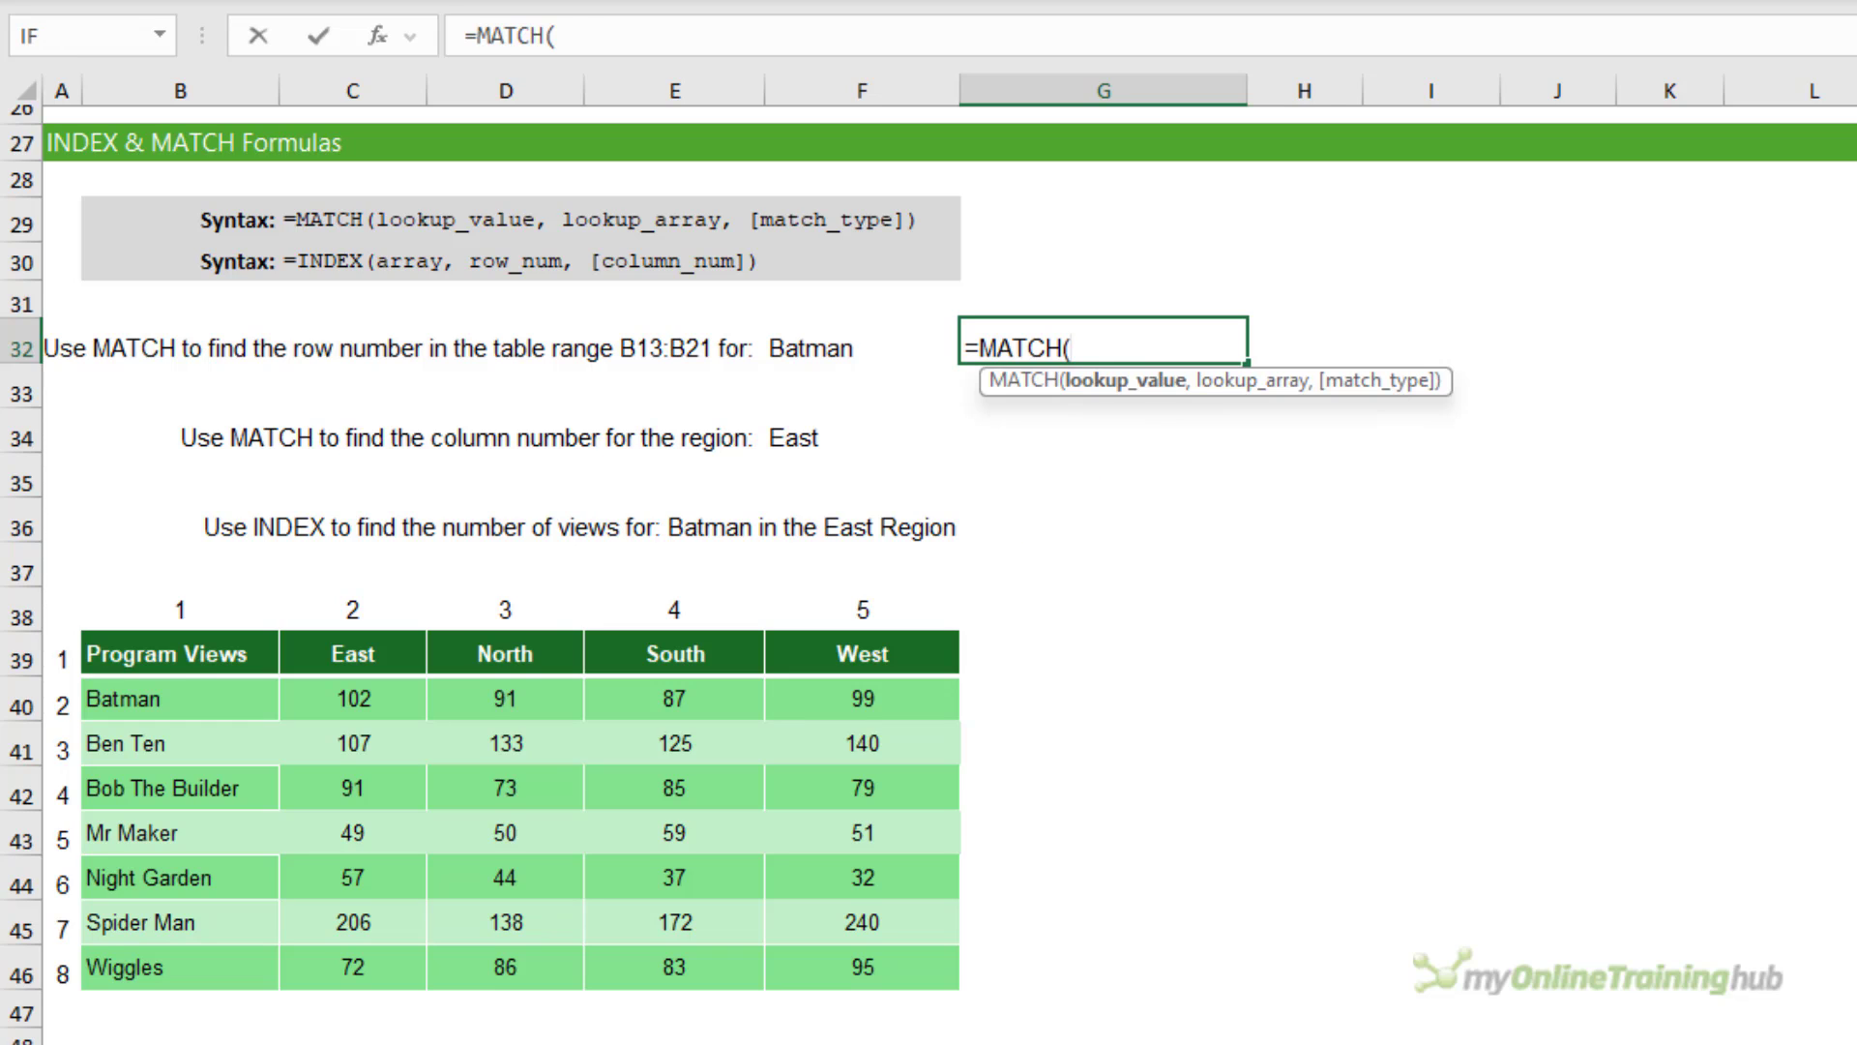
pyautogui.click(860, 348)
pyautogui.write(',')
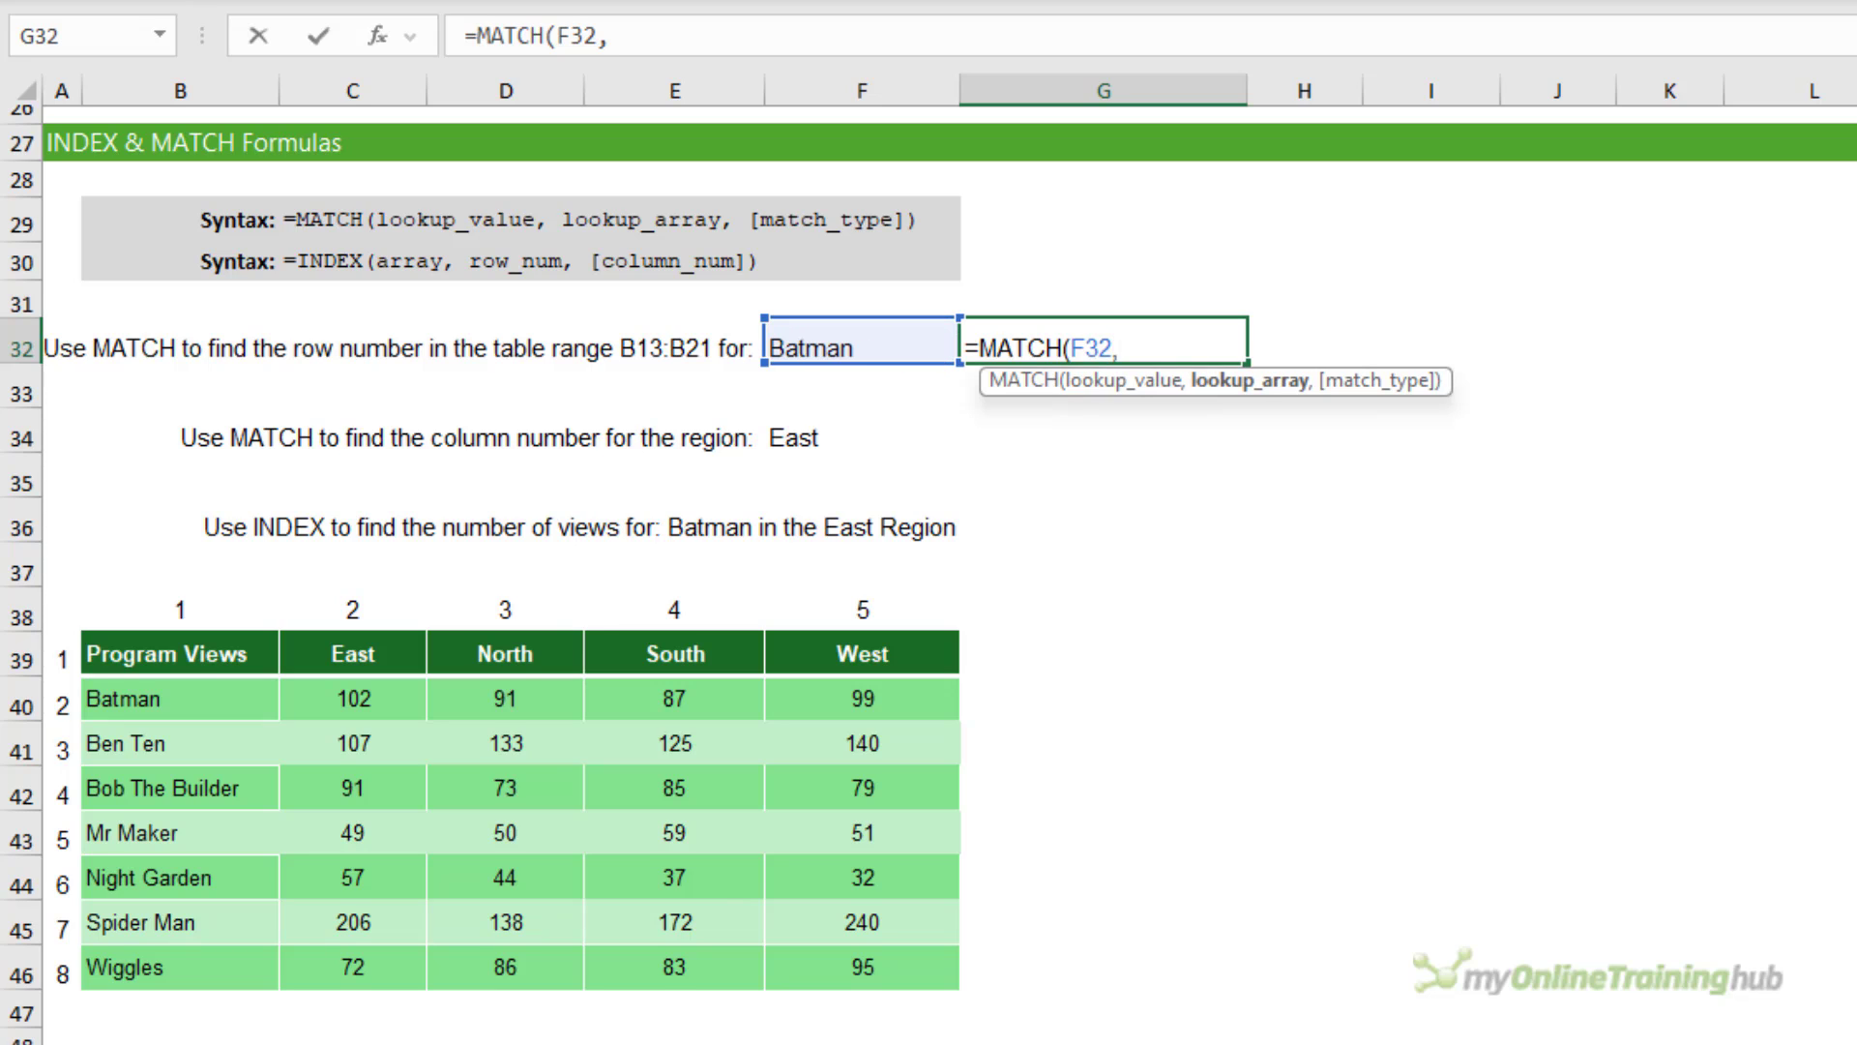
pyautogui.moveTo(198, 656); pyautogui.dragTo(207, 953)
pyautogui.write(',')
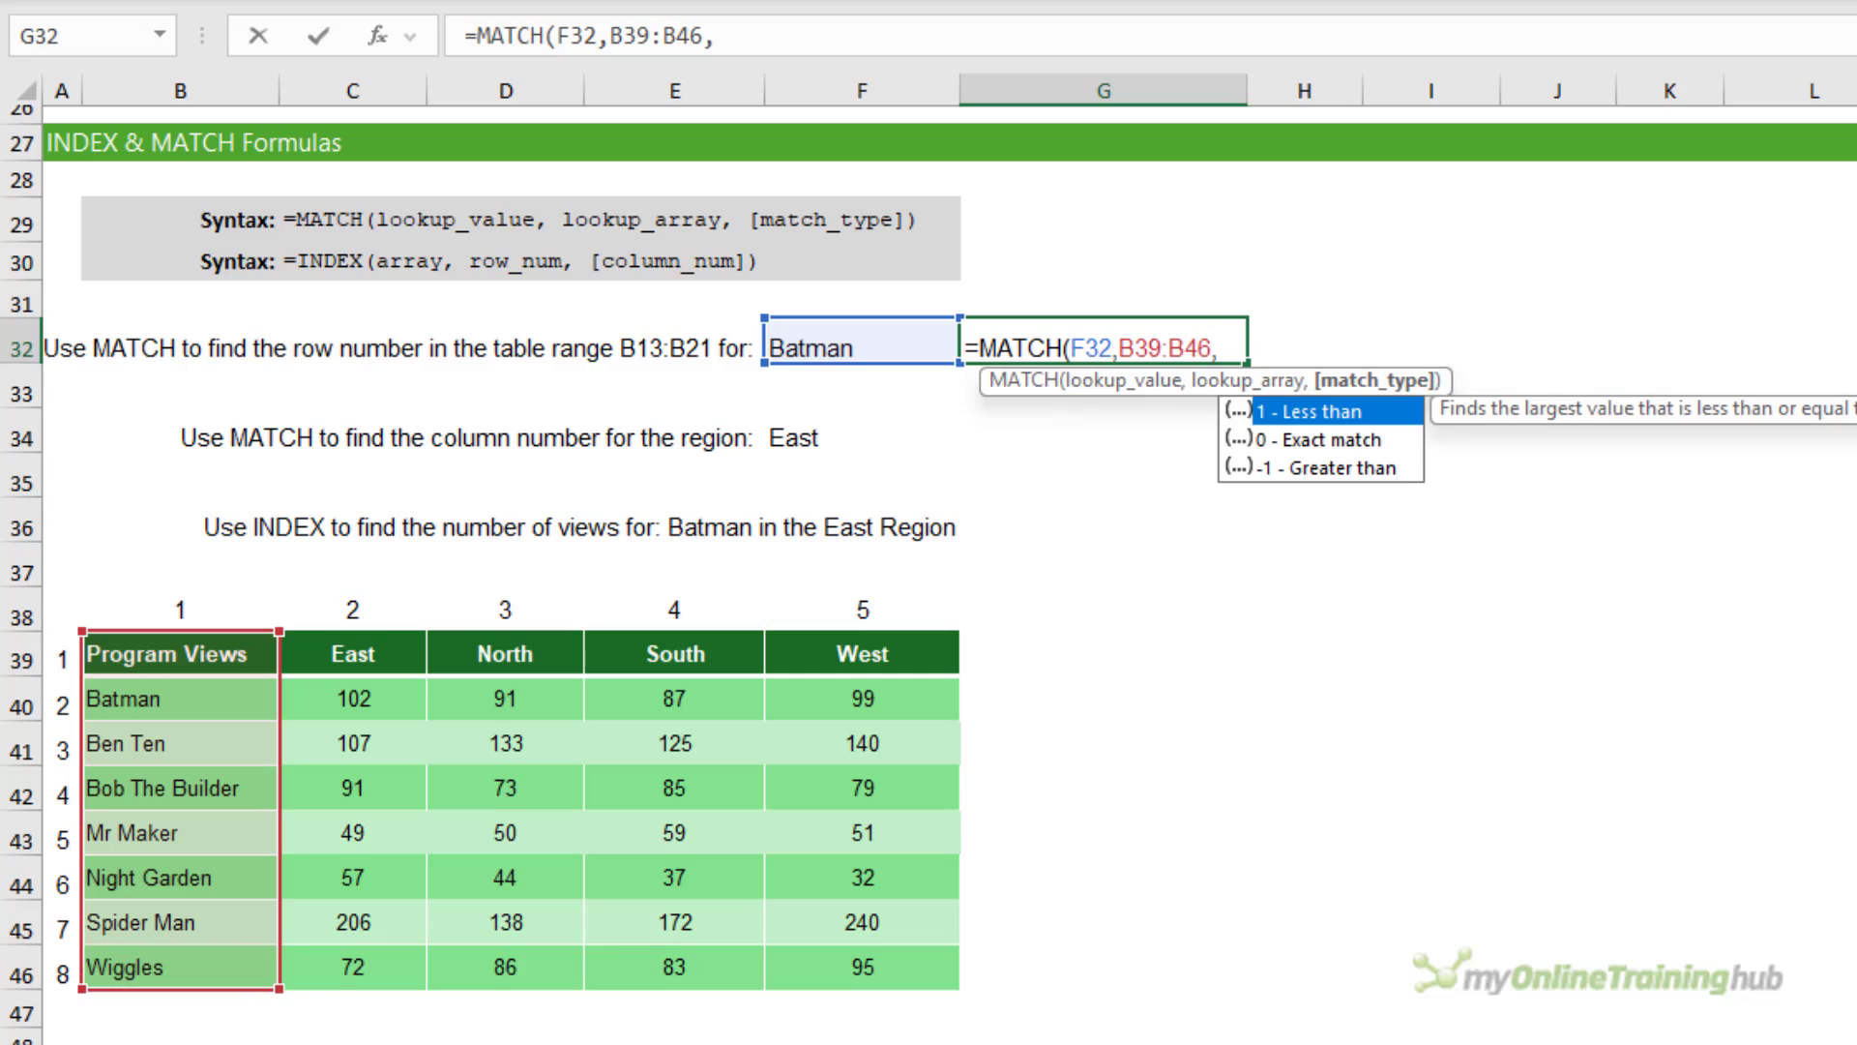
pyautogui.write('0)')
pyautogui.hotkey('ctrl', 'Return')
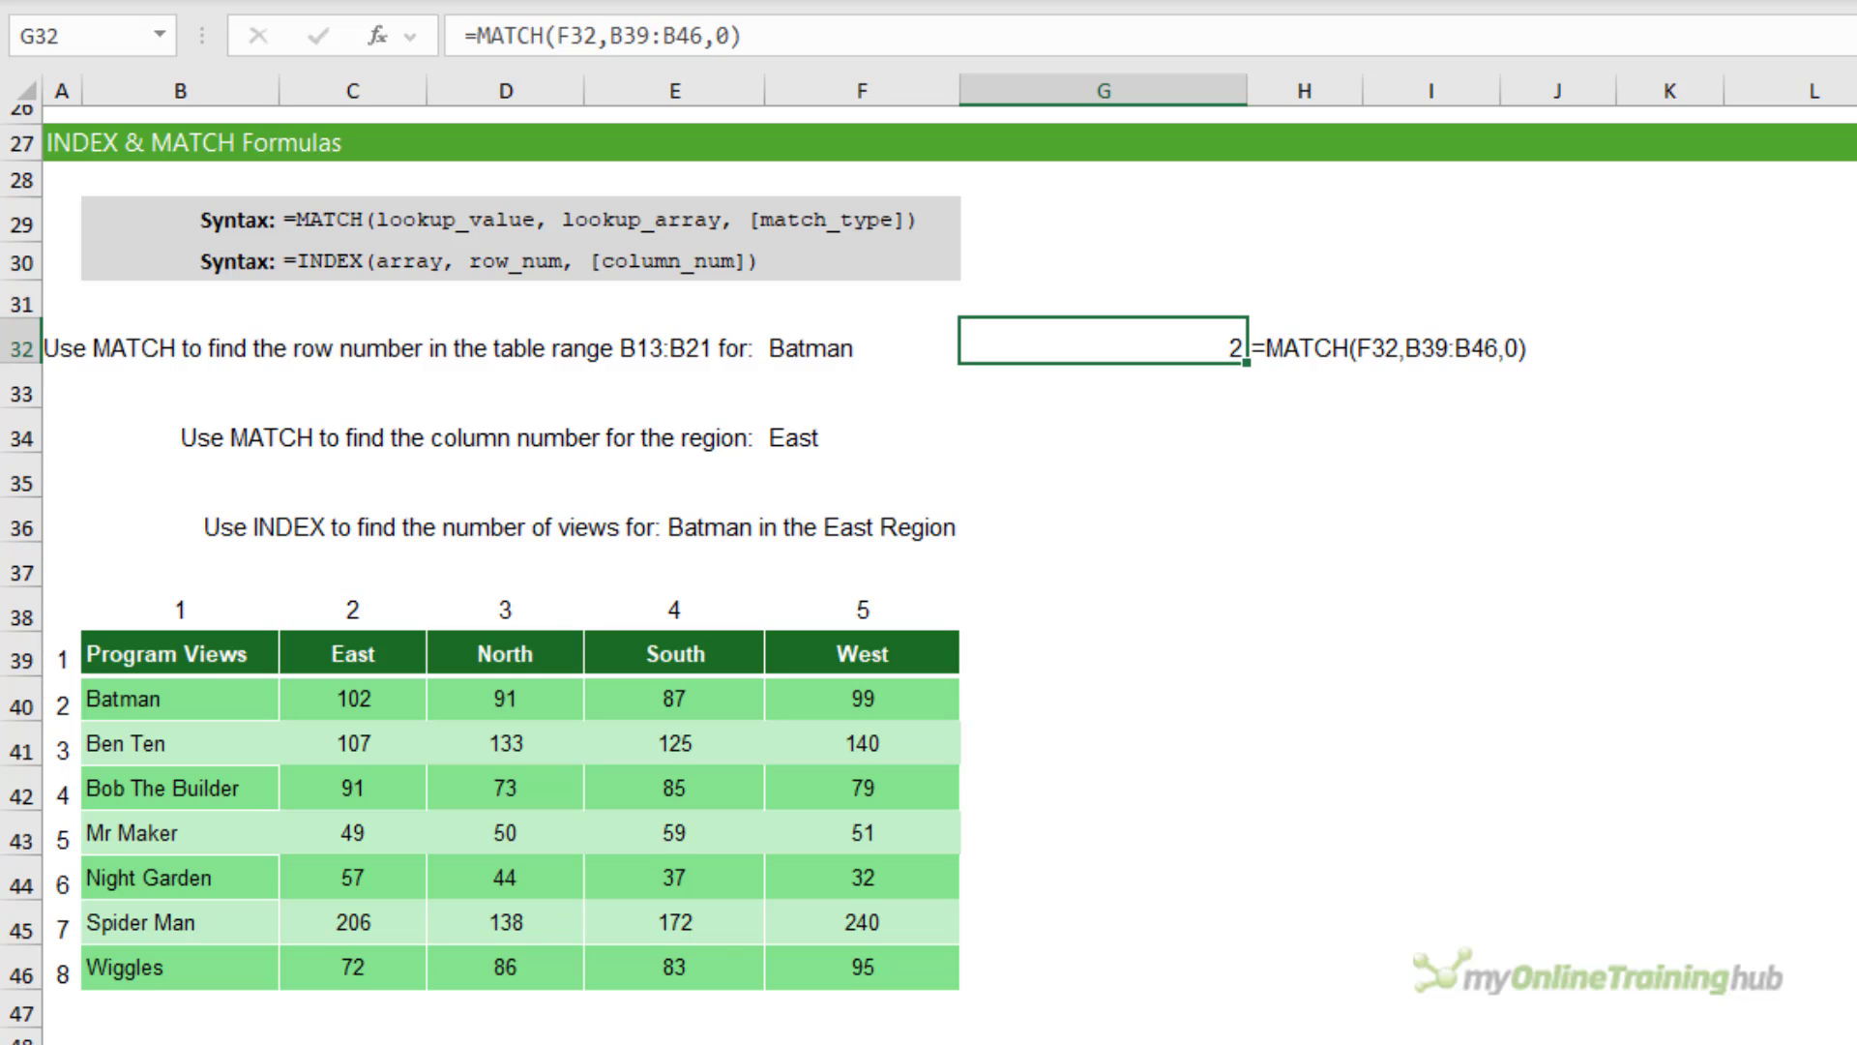
# In G34, enter =MATCH(F34,B39:F39,0) to find the East region's column number in the table header, and reselect G34.
pyautogui.press('Down')
pyautogui.press('Down')
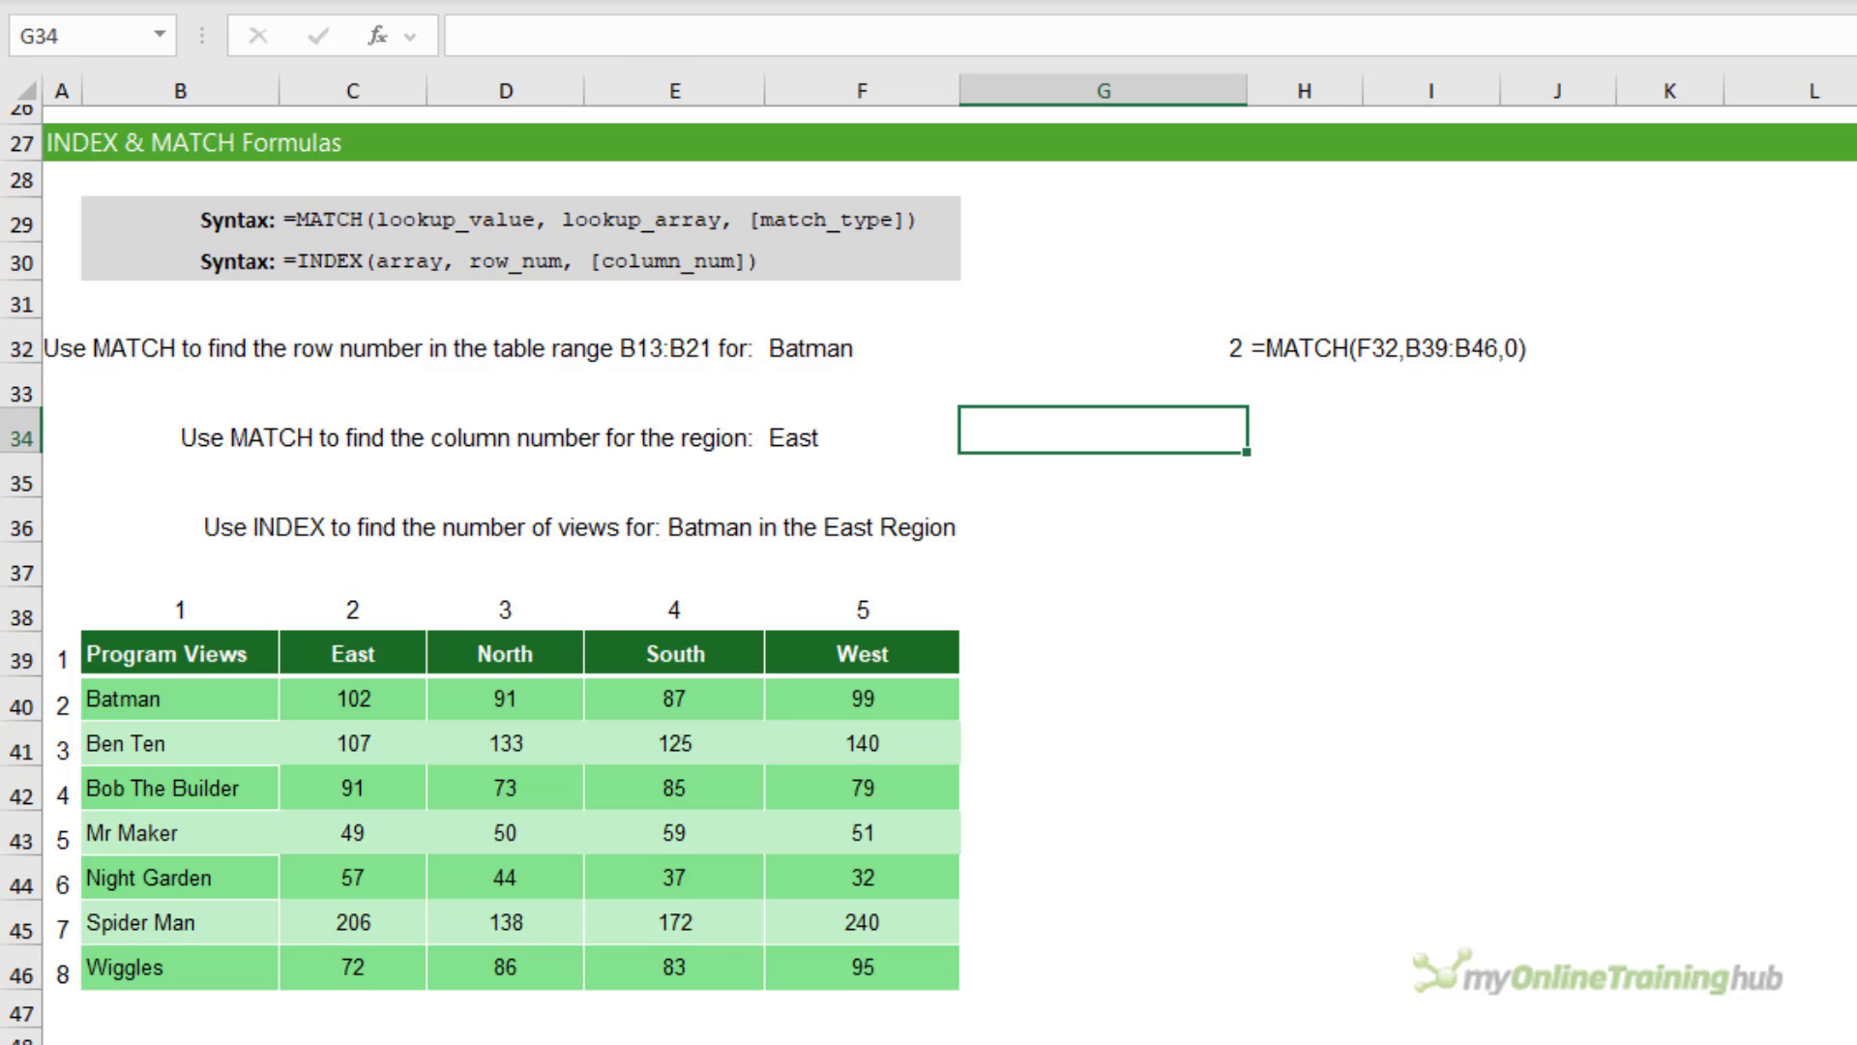
pyautogui.write('=mat')
pyautogui.press('Tab')
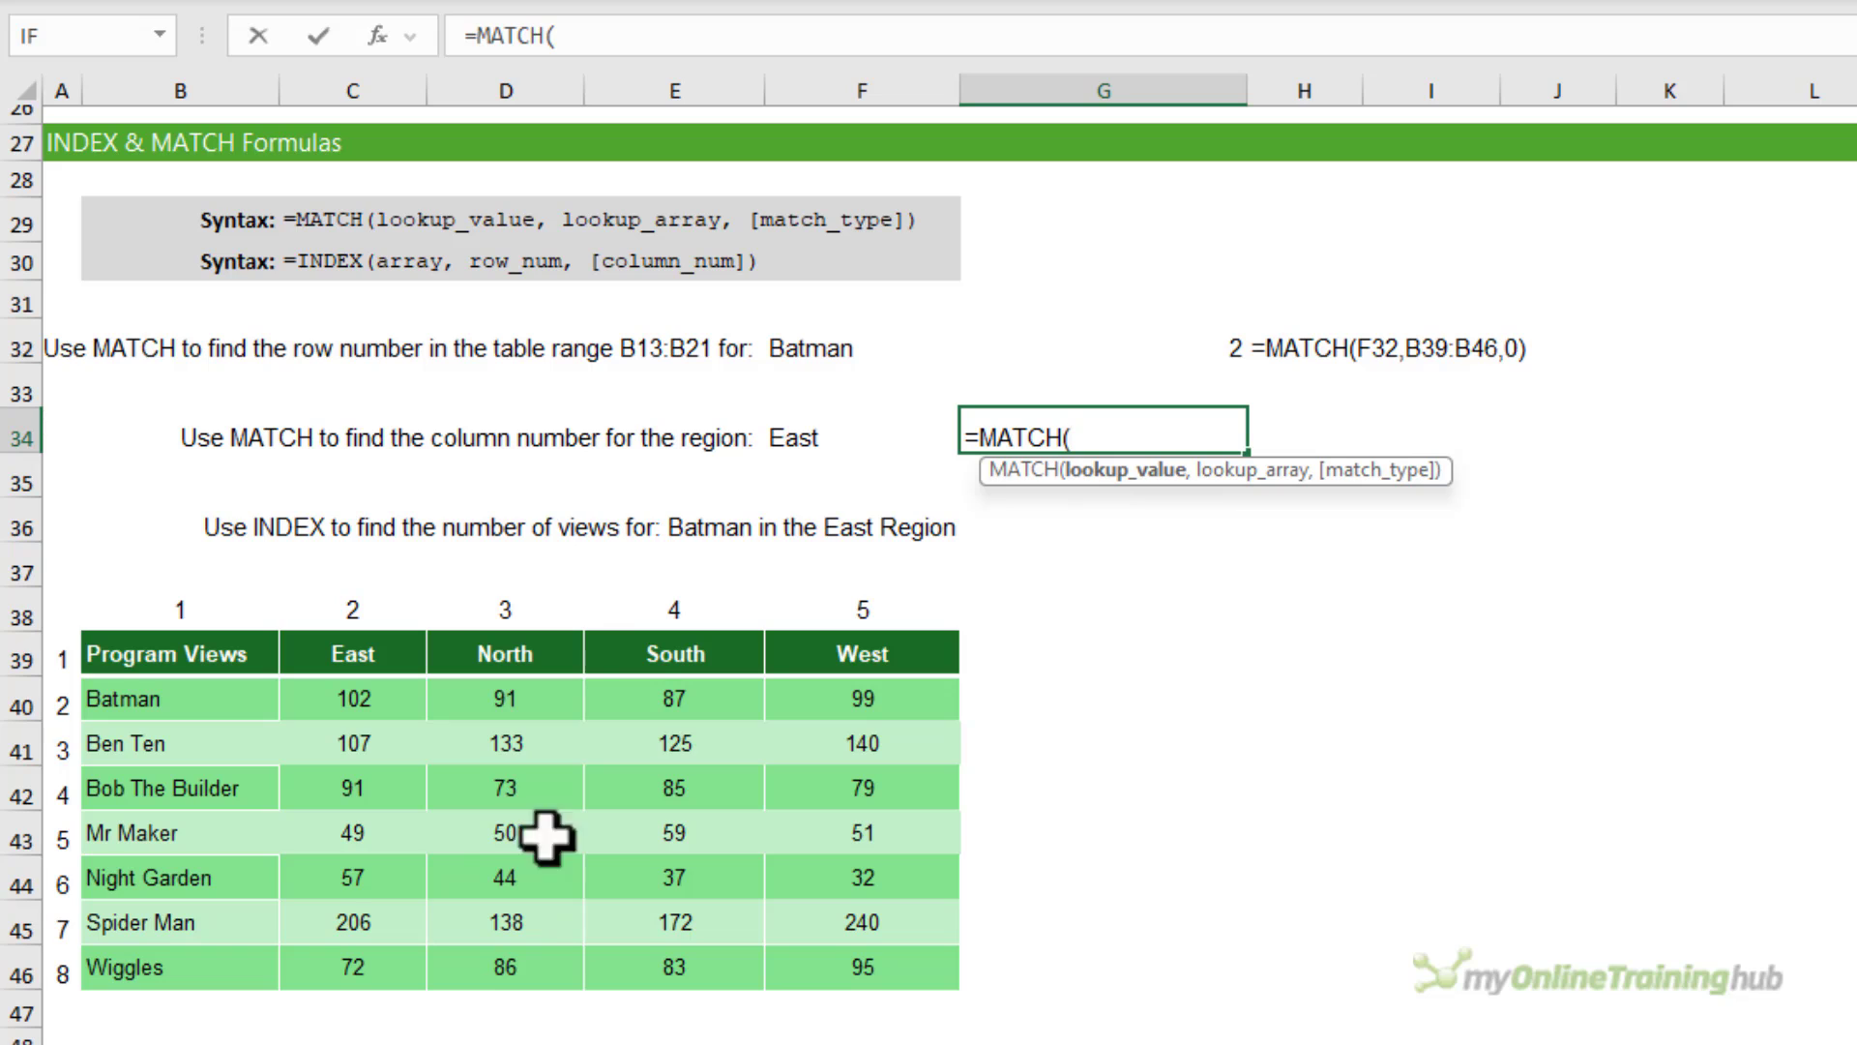
pyautogui.click(779, 441)
pyautogui.write(',')
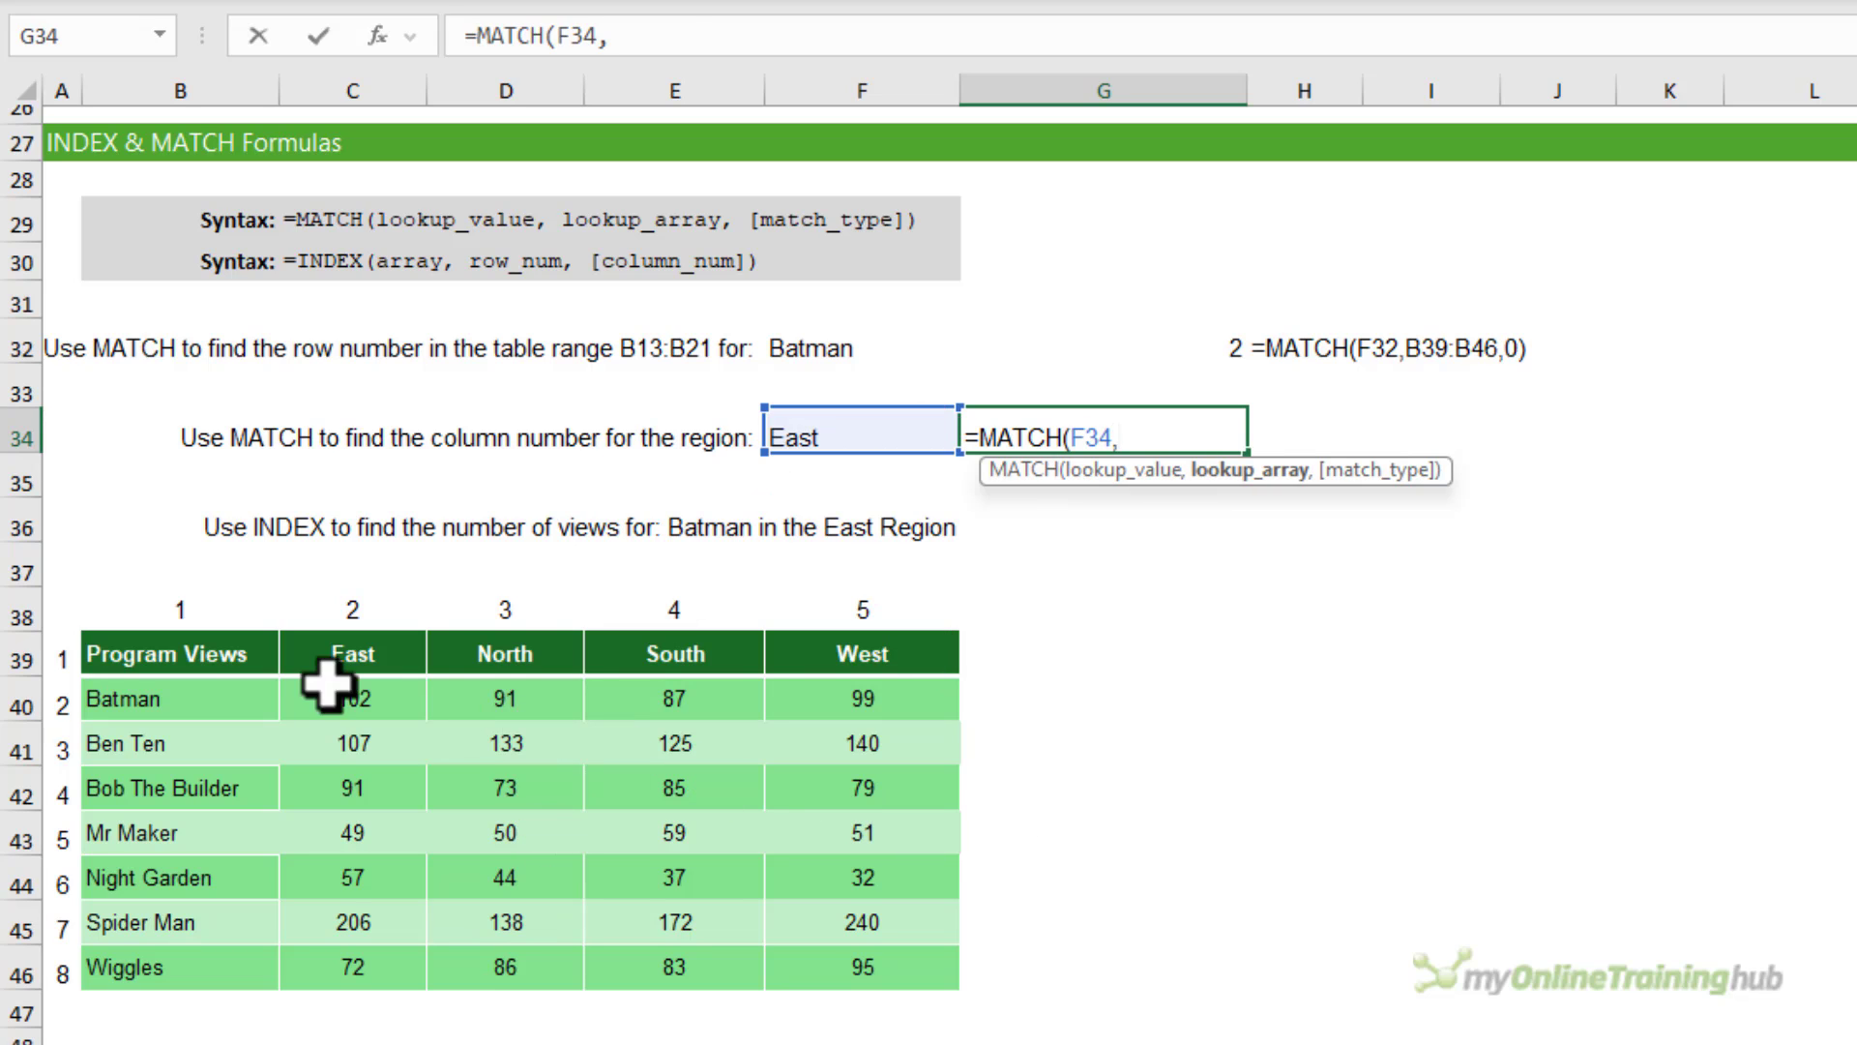
pyautogui.moveTo(242, 658); pyautogui.dragTo(858, 651)
pyautogui.write(',0')
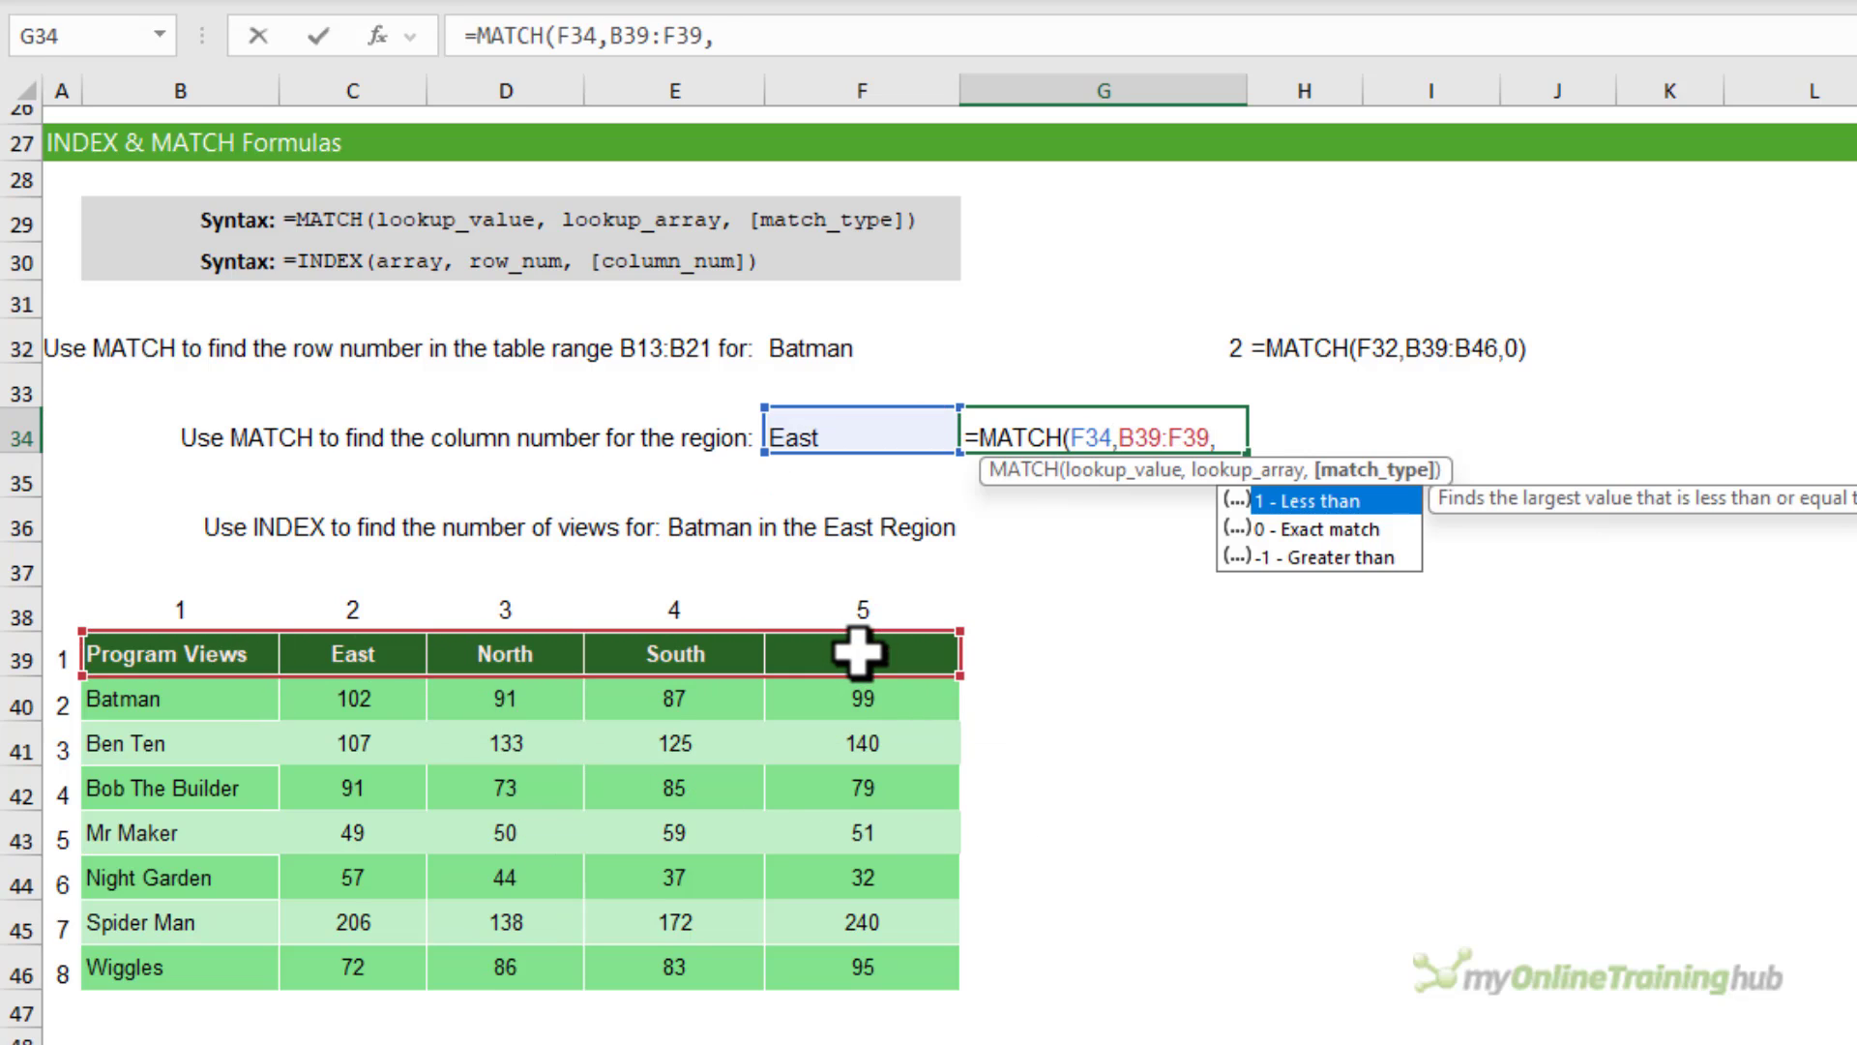
pyautogui.write(')')
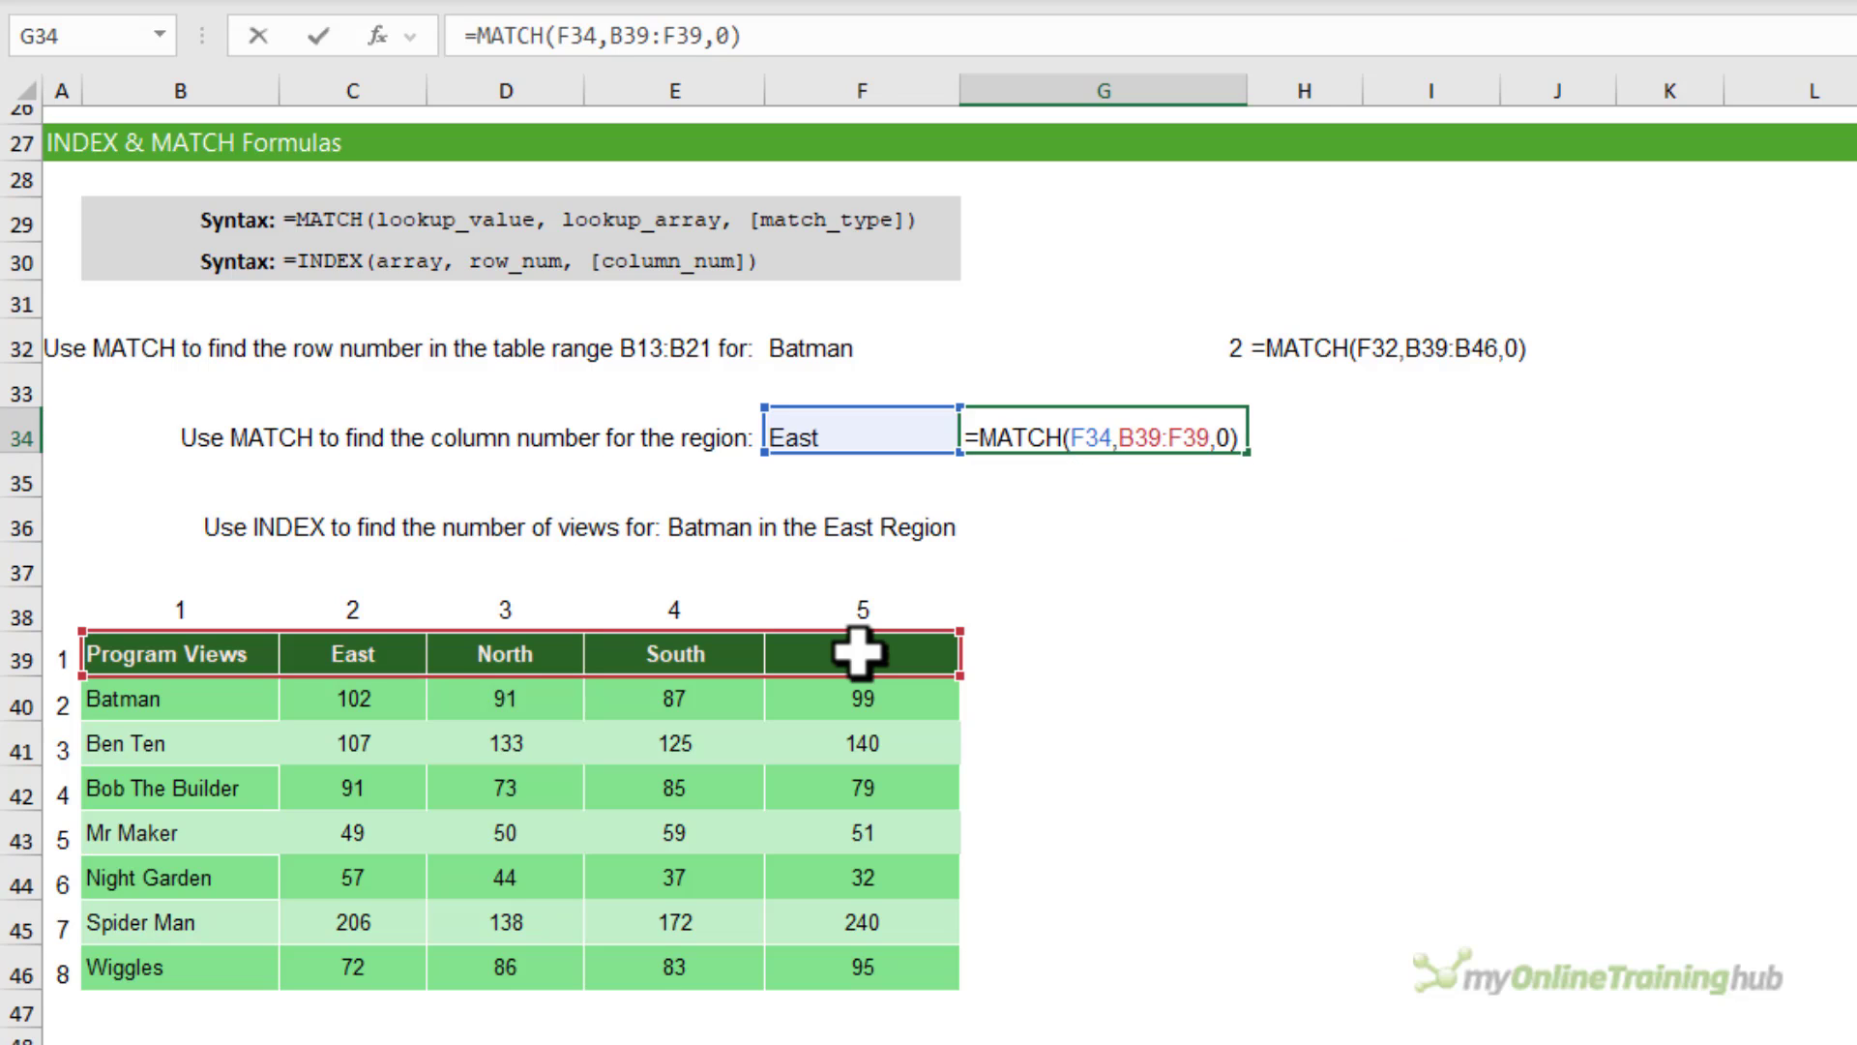
pyautogui.press('Return')
pyautogui.press('Up')
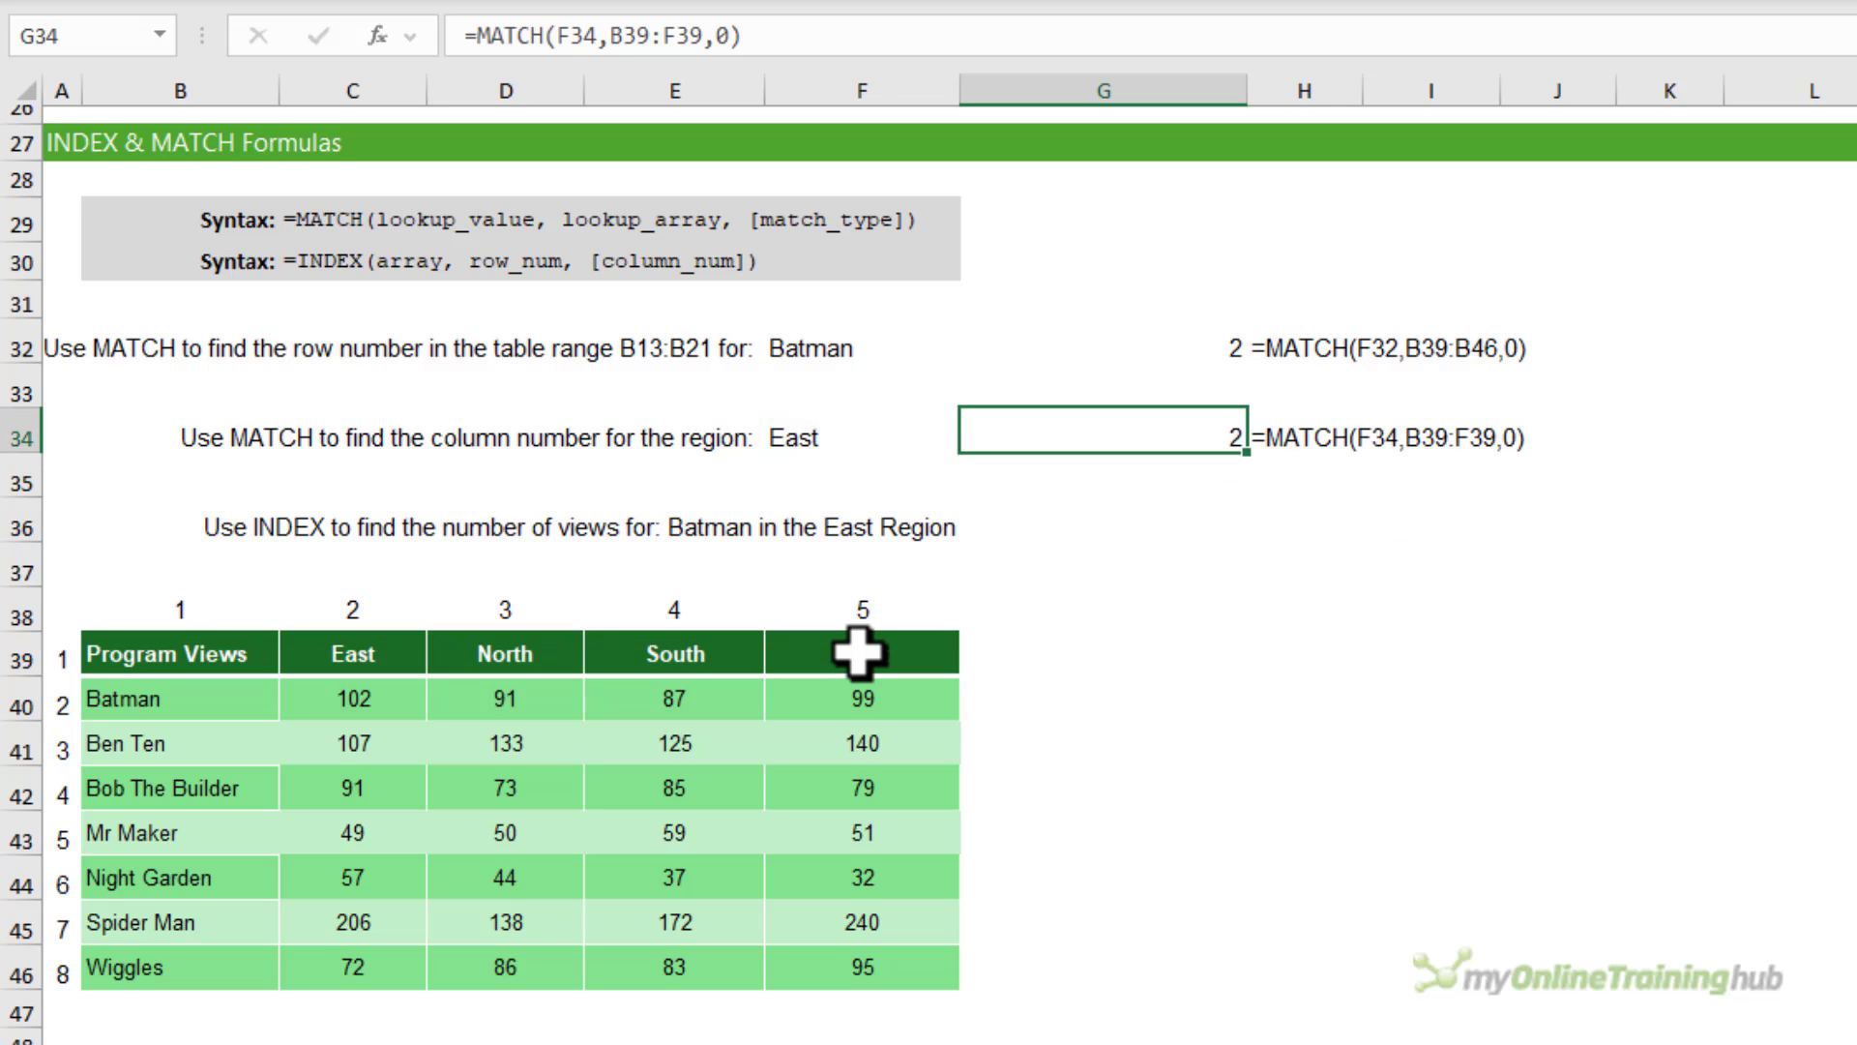
# In G36, enter =INDEX(B39:F46,G32,G34) for Batman's views in the East region, and select C40 to compare the value.
pyautogui.press('Down')
pyautogui.press('Down')
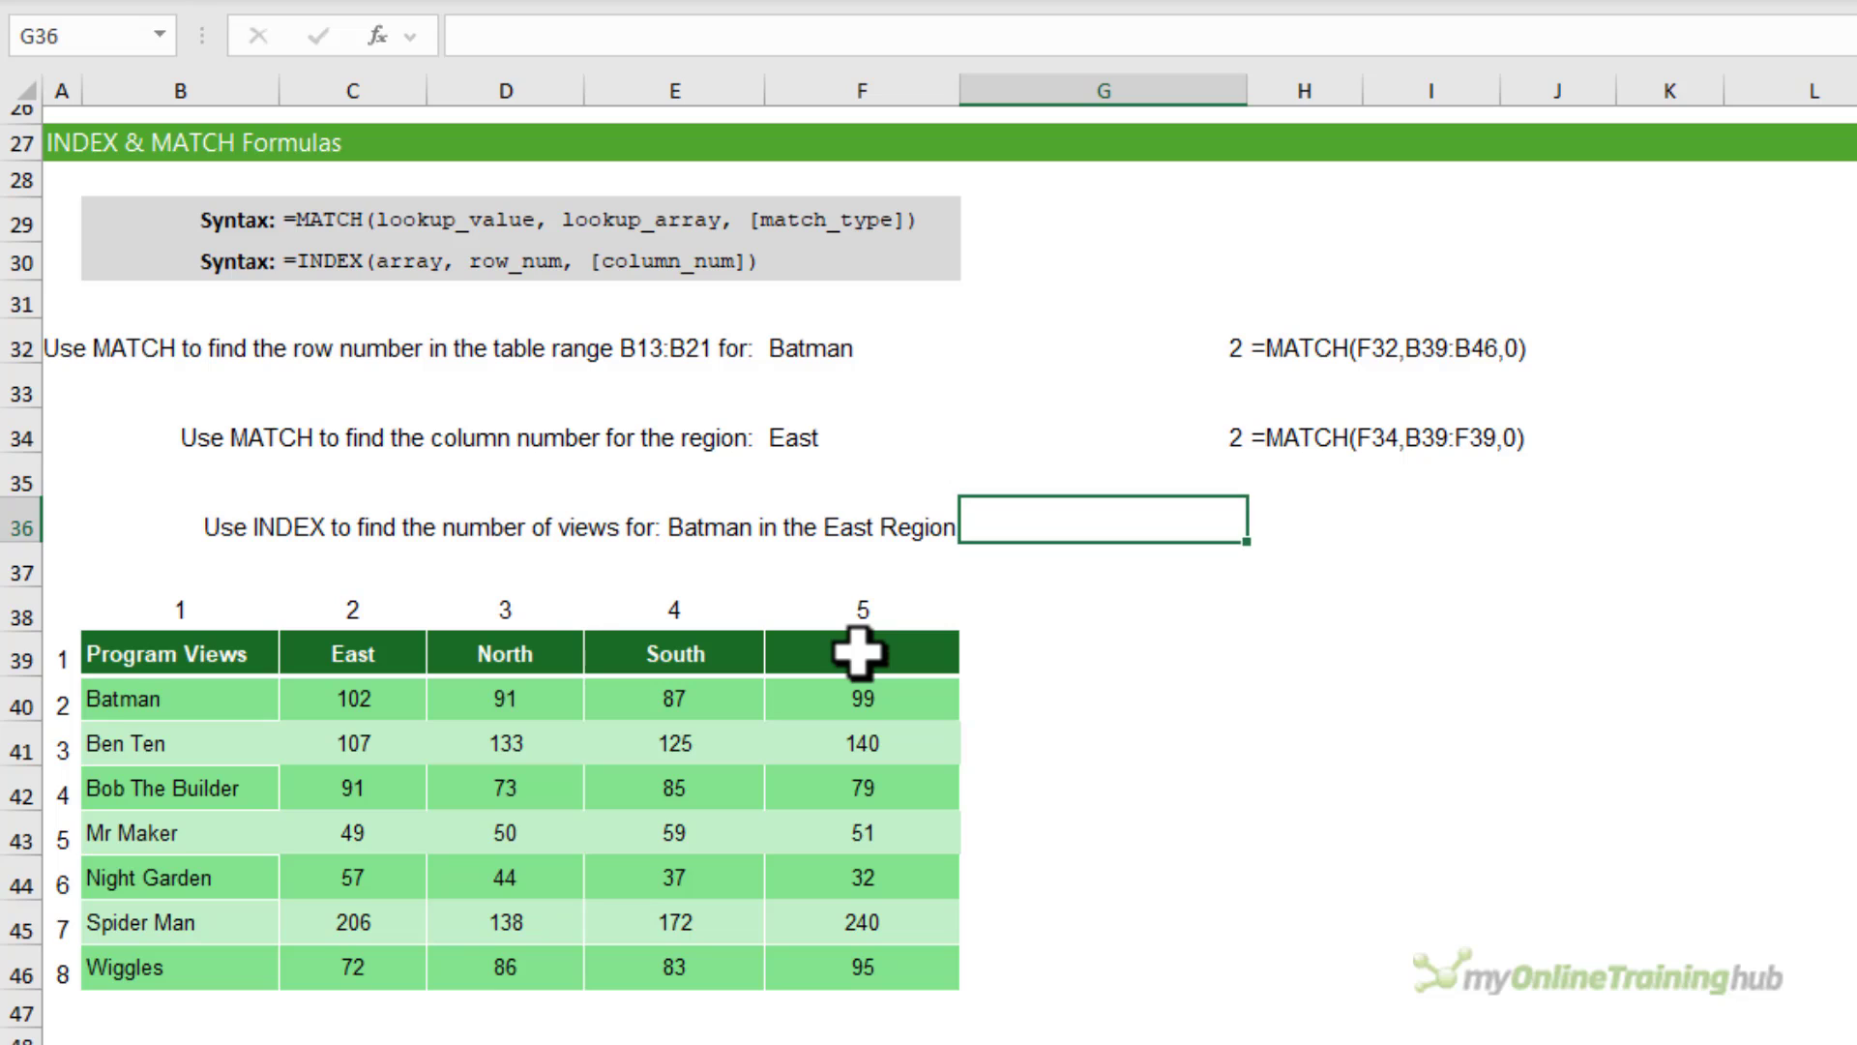
pyautogui.write('=INDEX(')
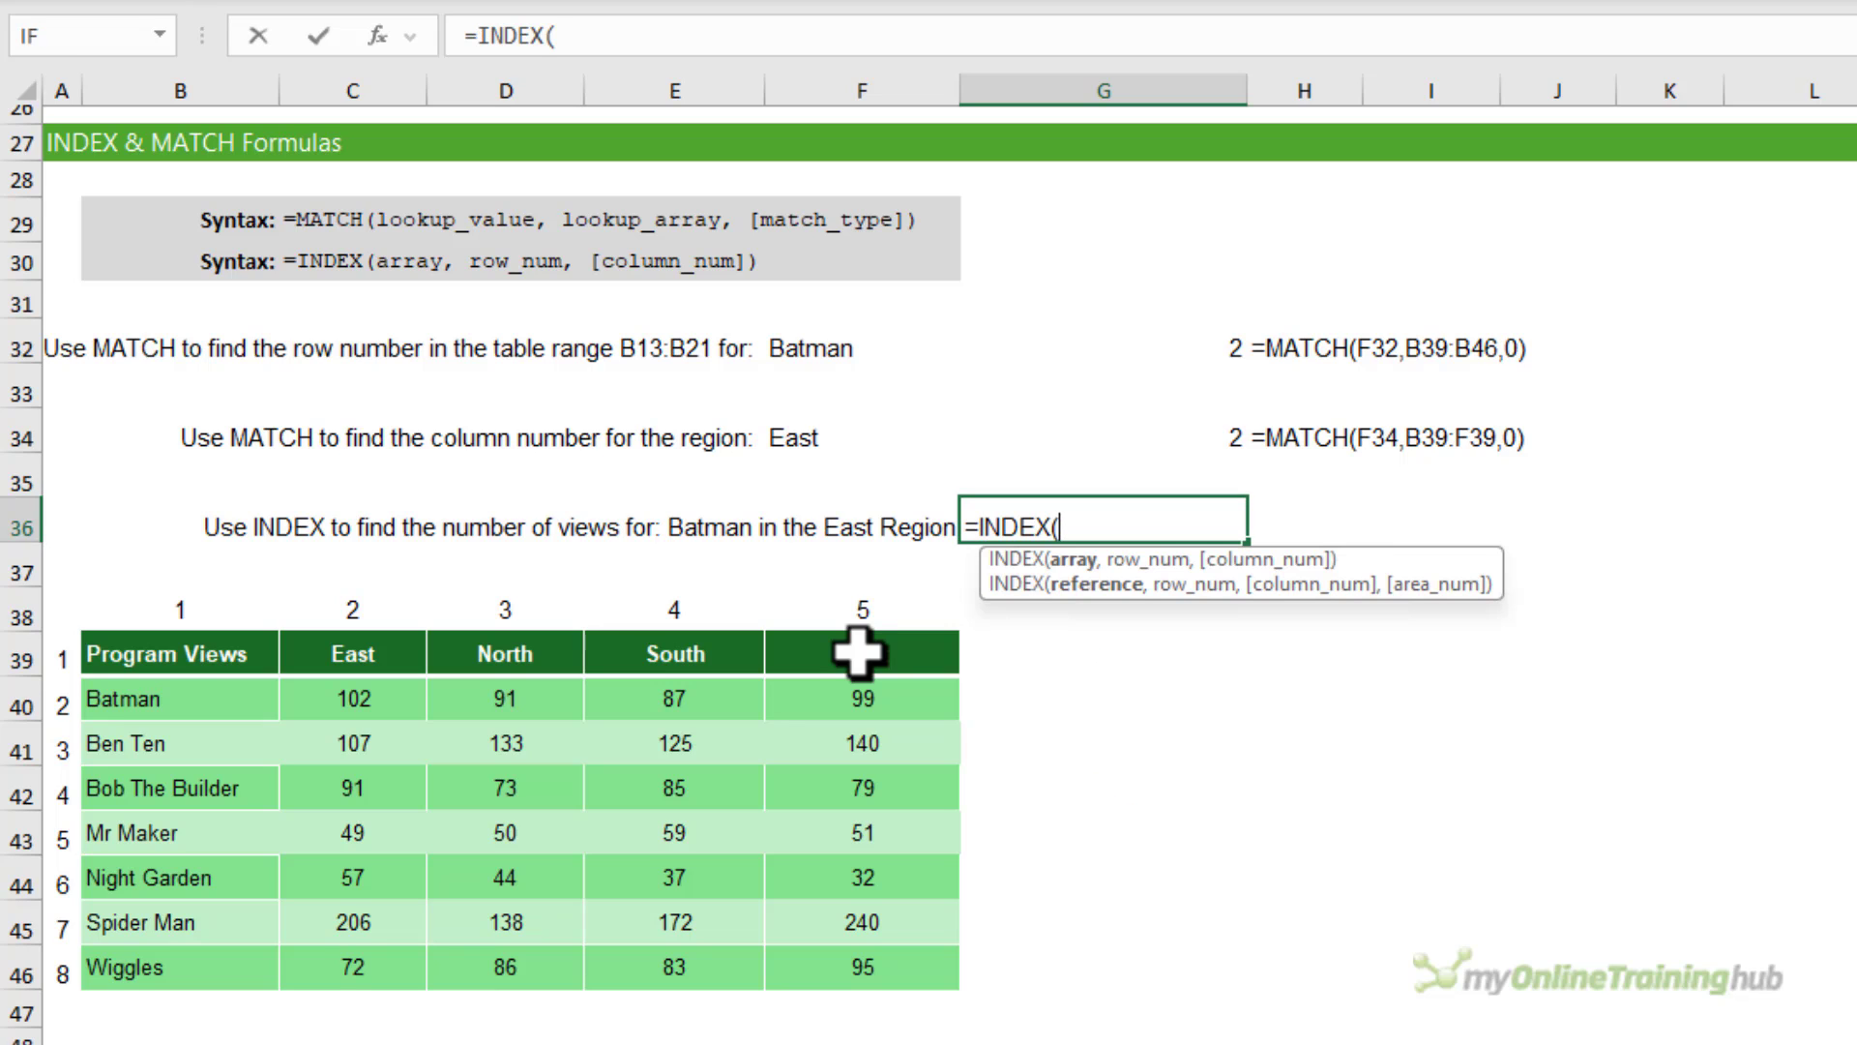
pyautogui.moveTo(169, 658); pyautogui.dragTo(827, 962)
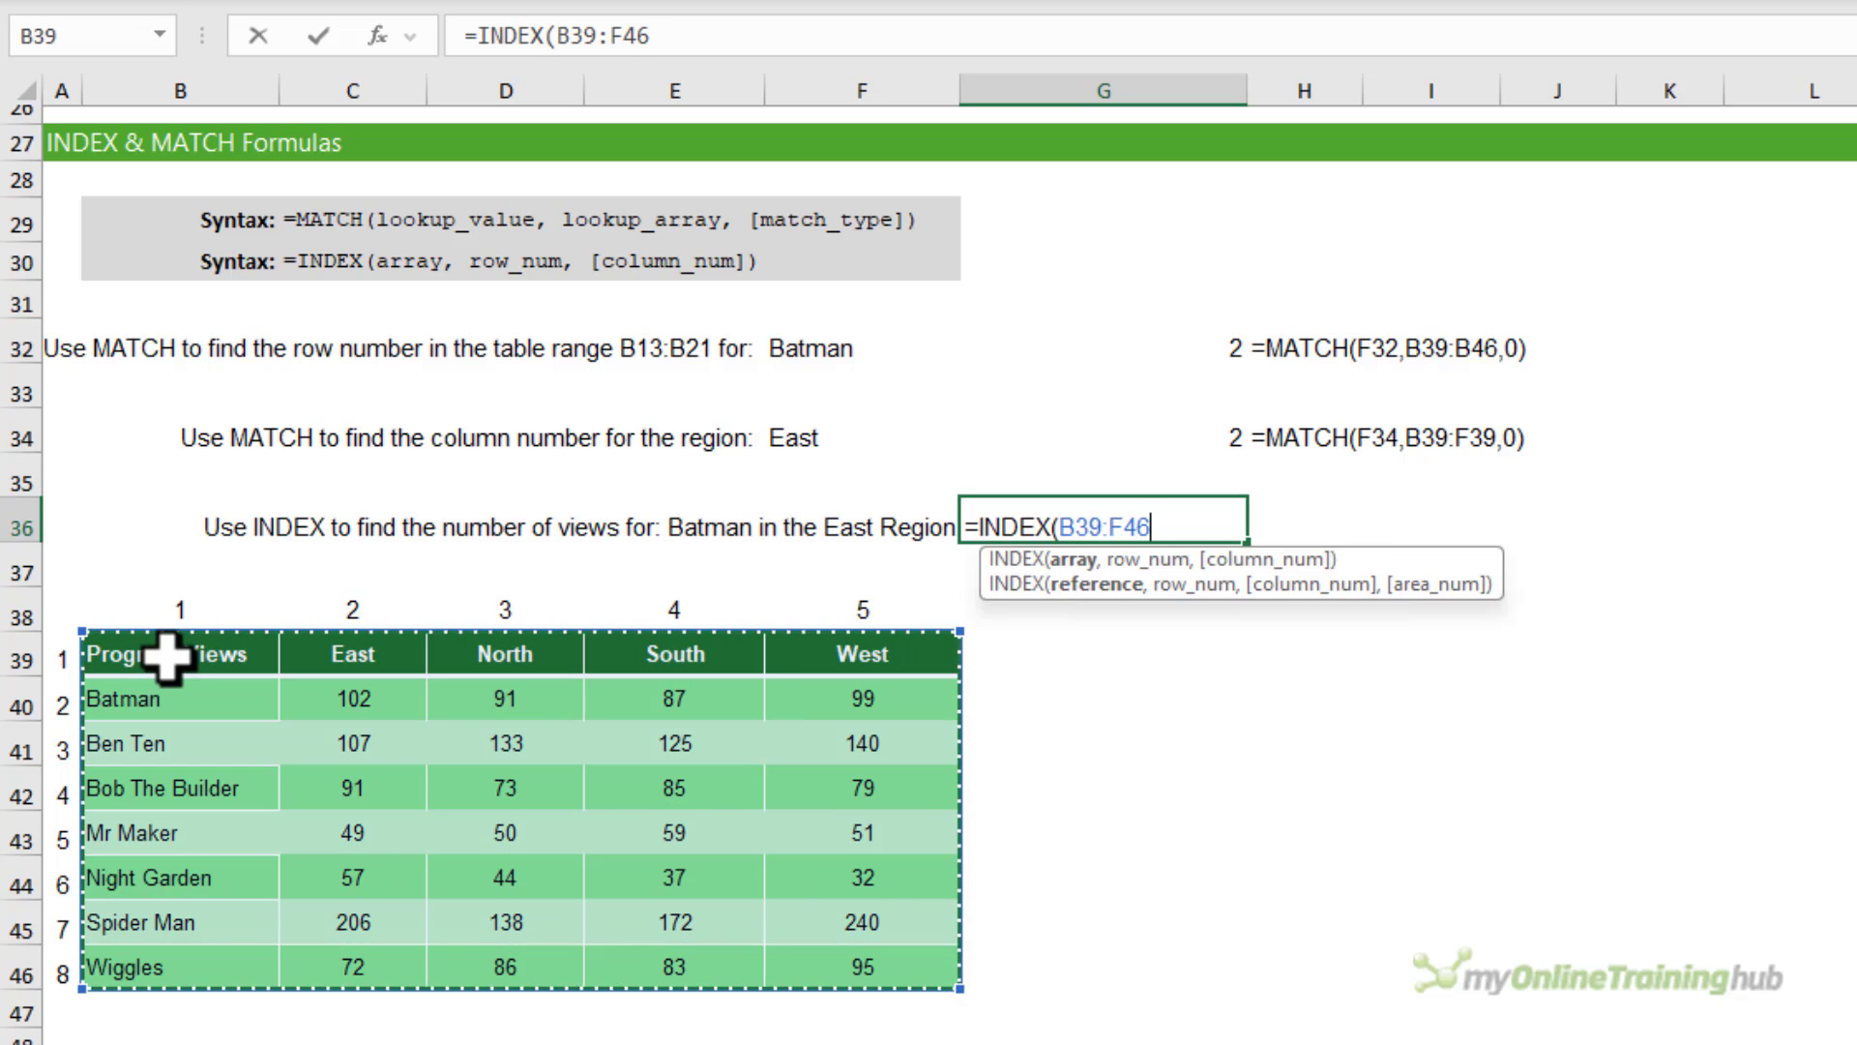
pyautogui.write(',')
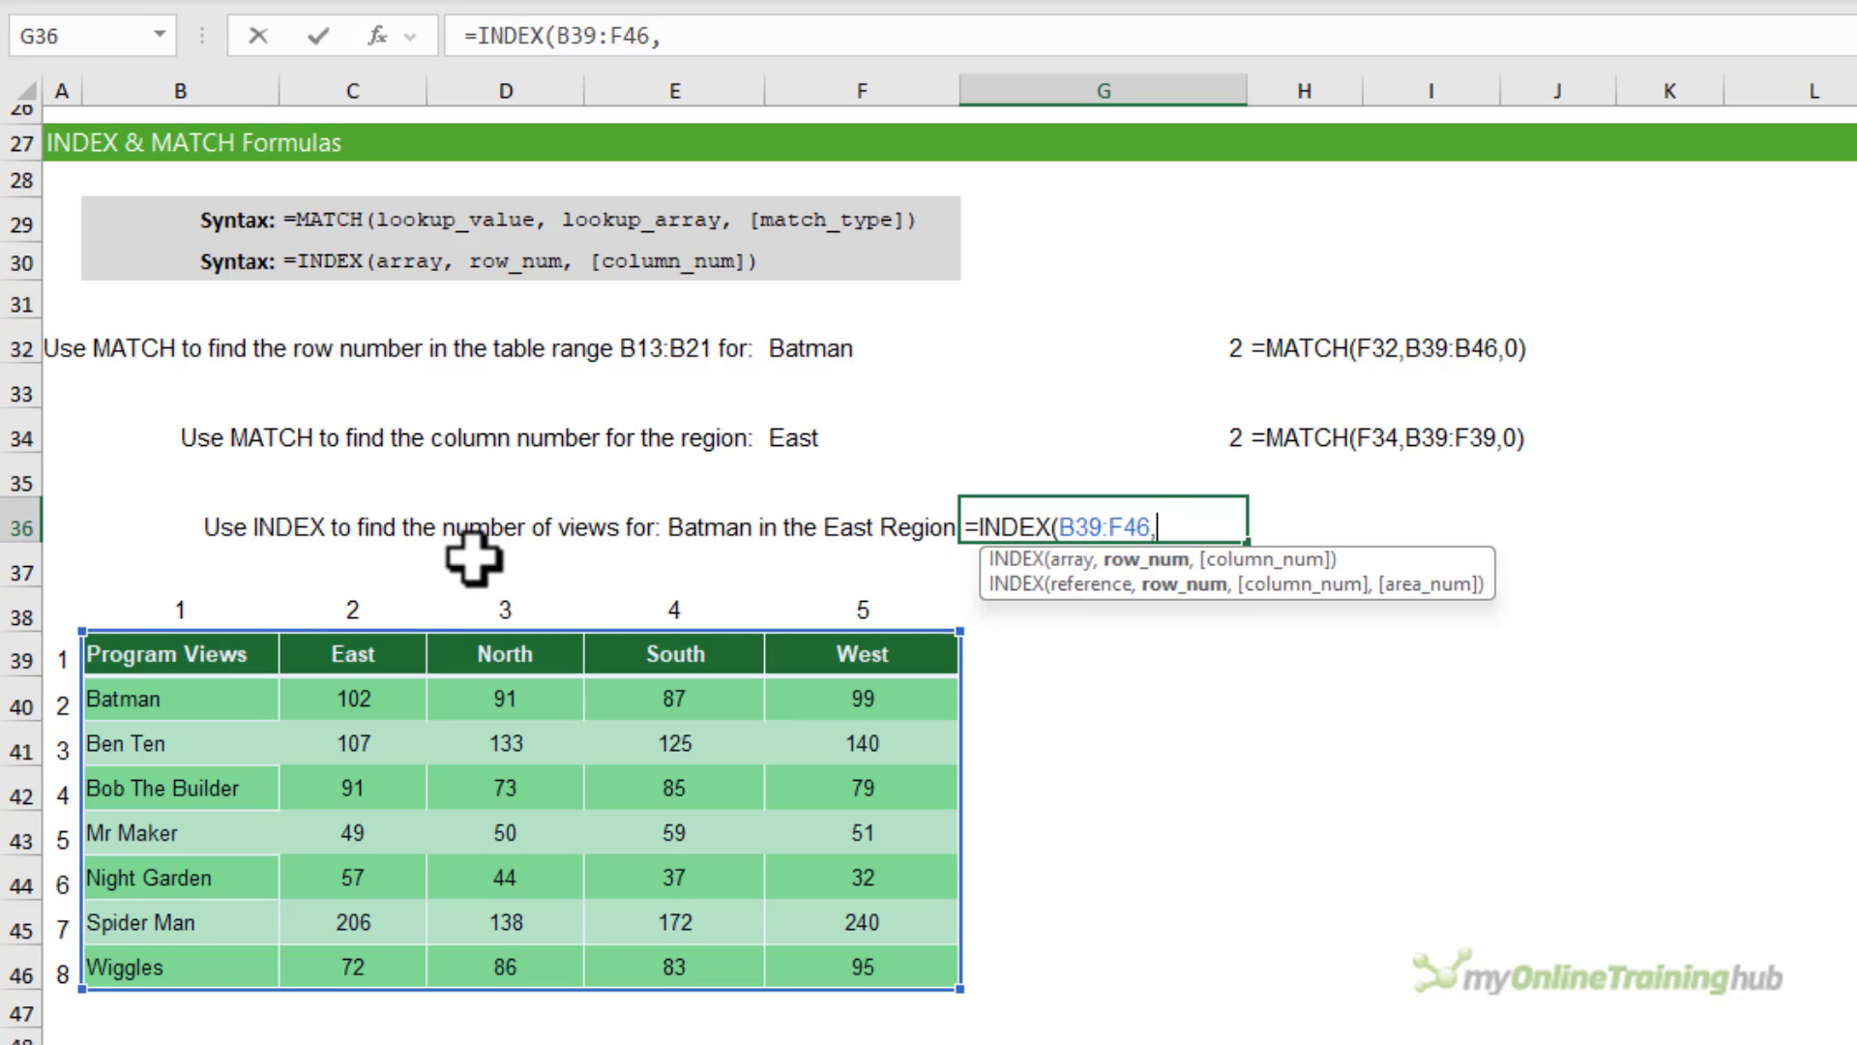
pyautogui.click(1111, 348)
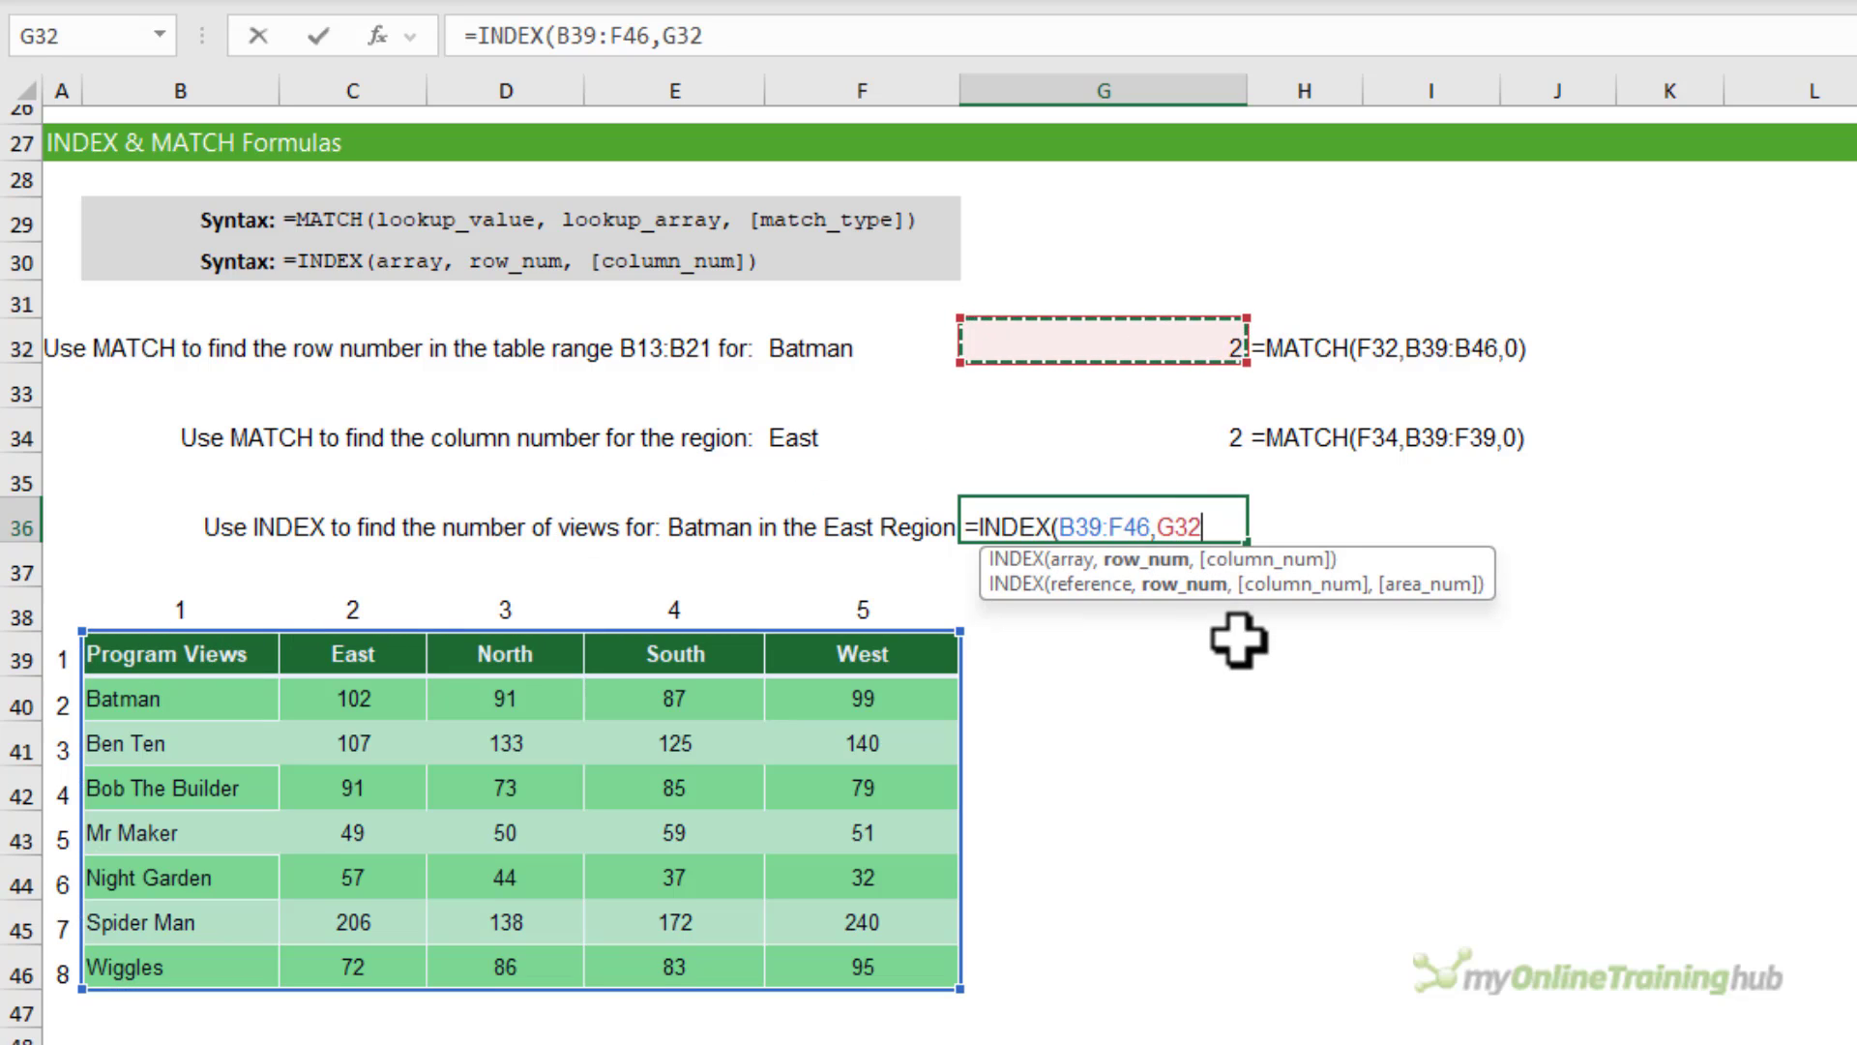
pyautogui.write(',')
pyautogui.click(1151, 440)
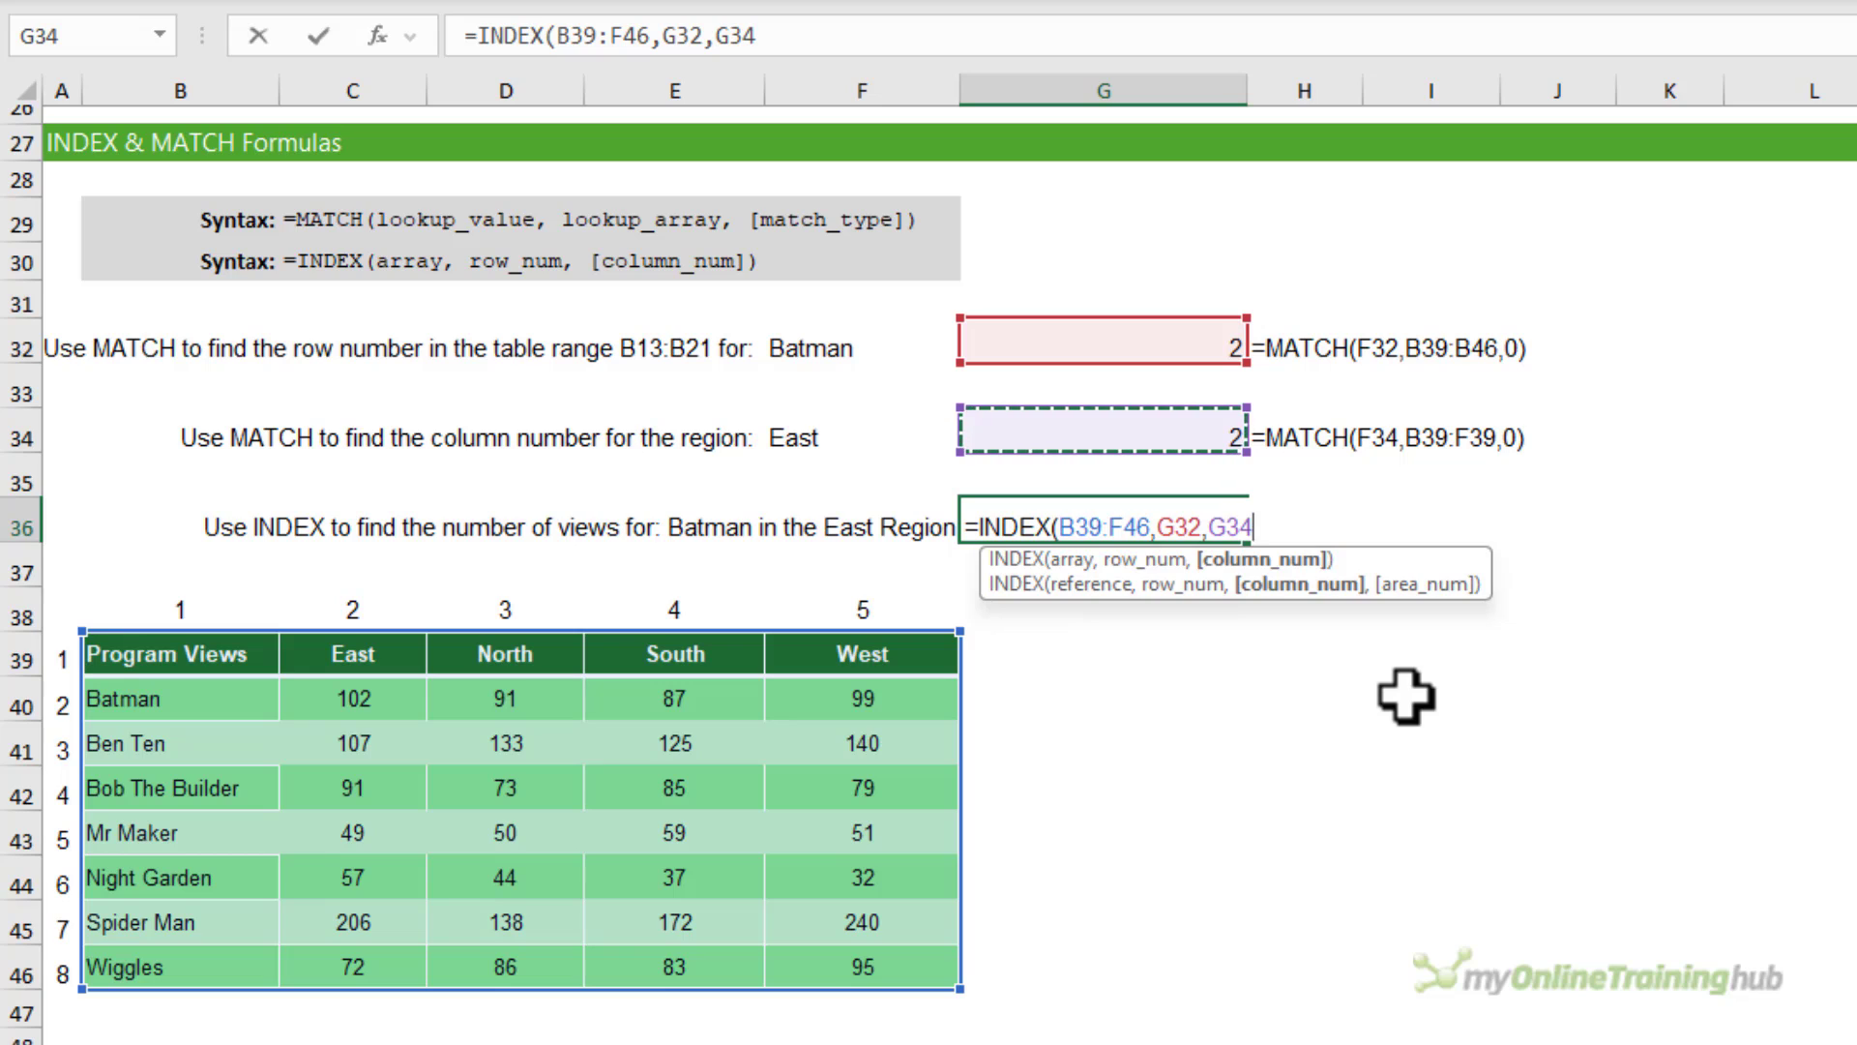
pyautogui.write(')')
pyautogui.hotkey('ctrl', 'Return')
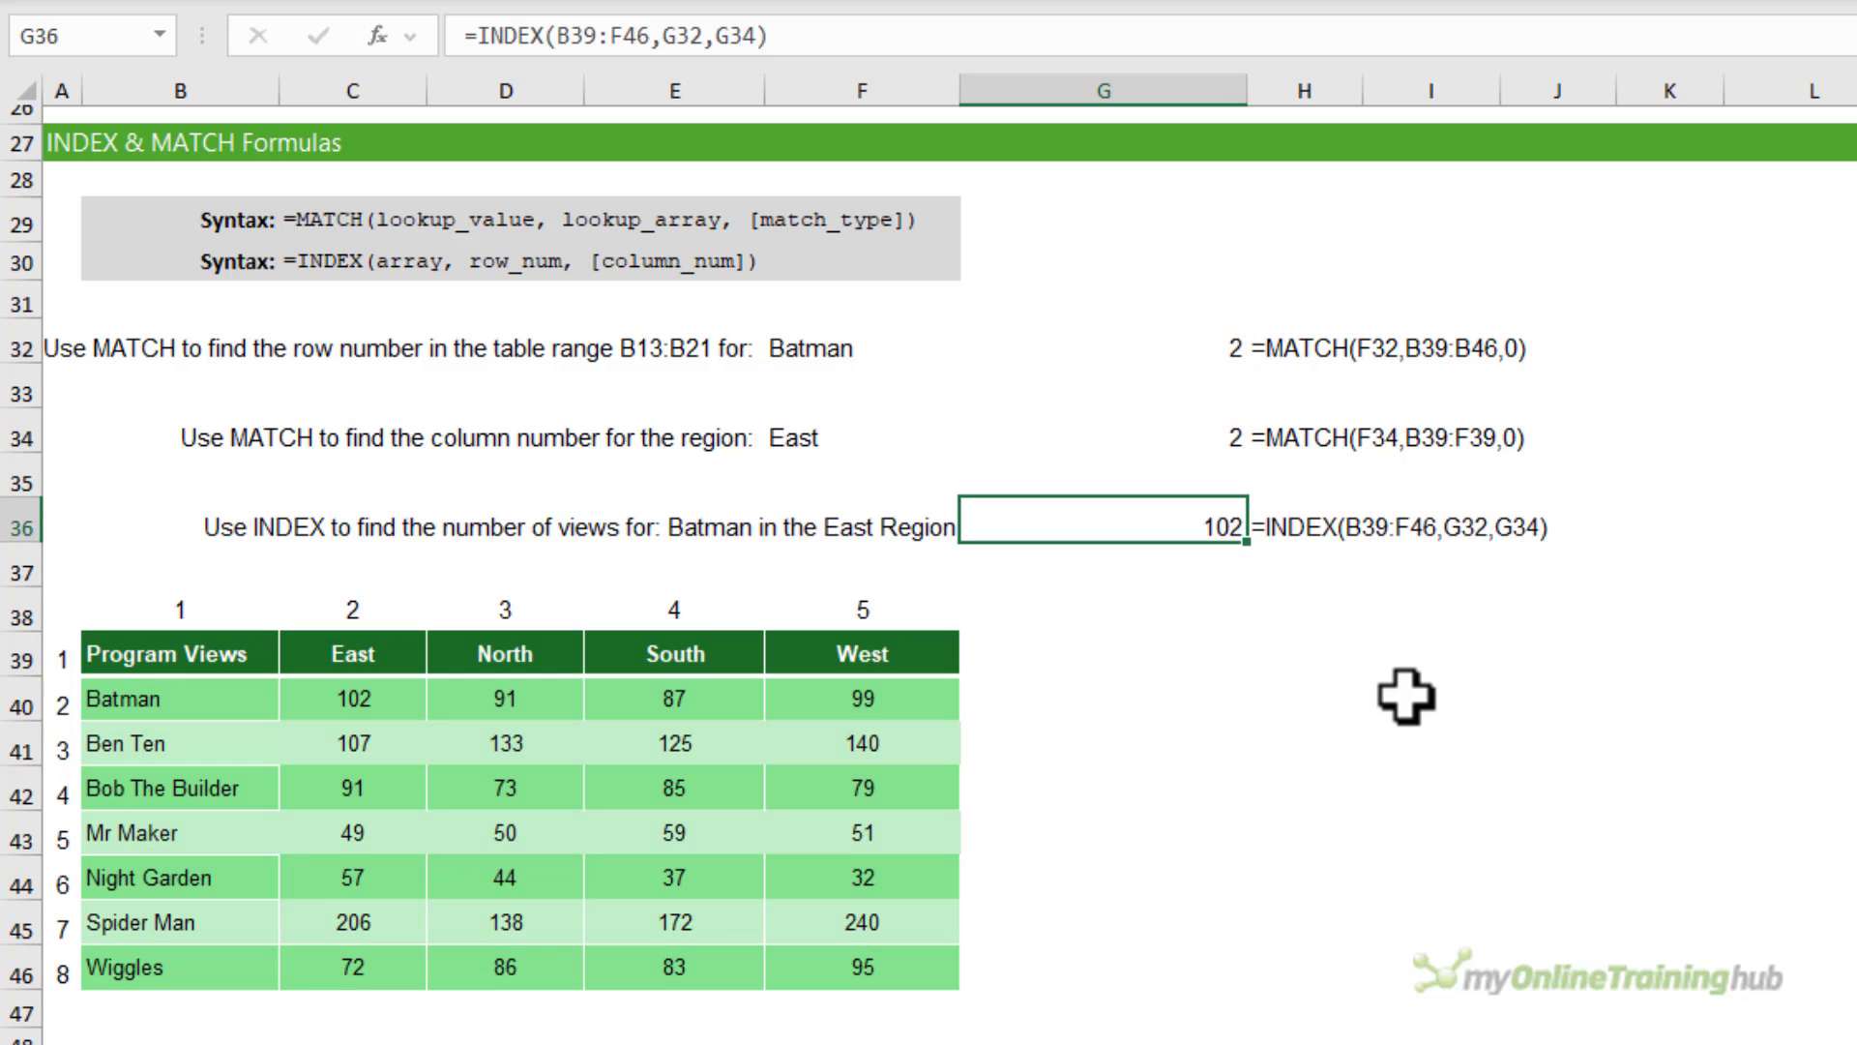
pyautogui.click(390, 698)
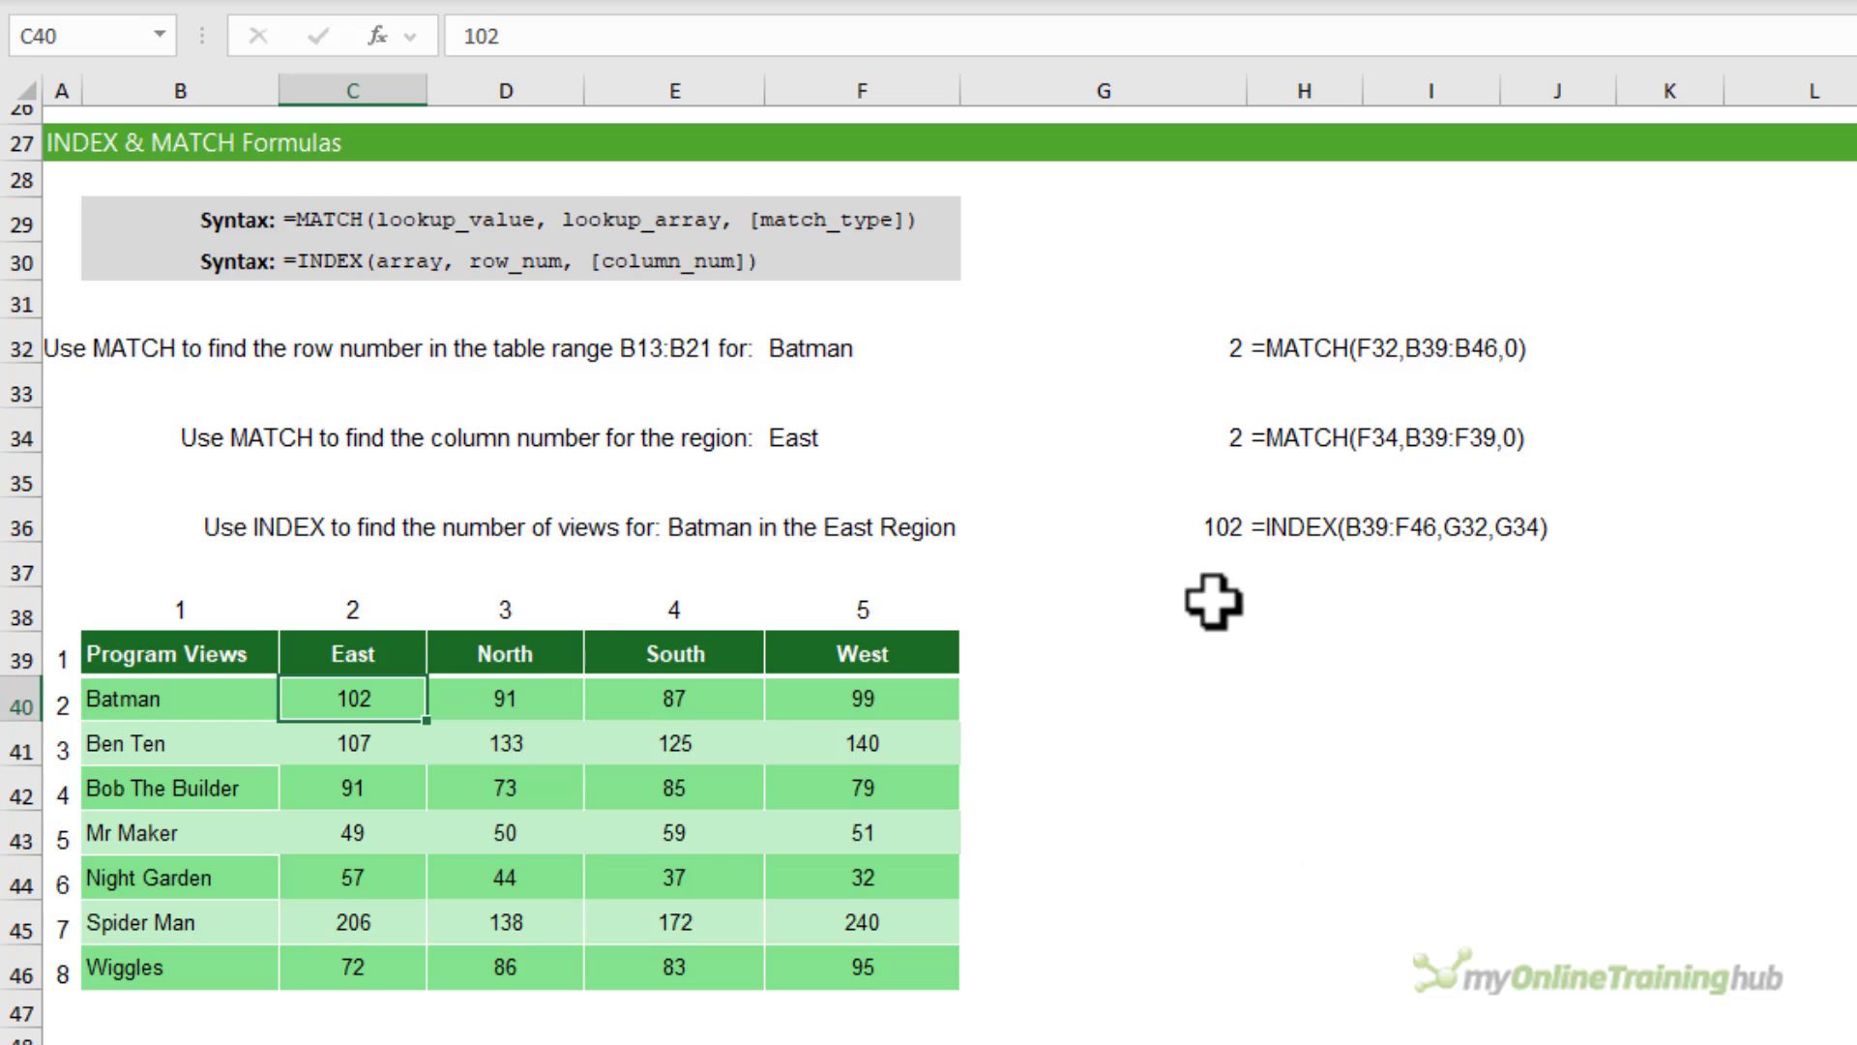
# In the INDEX formula in G36, replace the row reference G32 with the nested function MATCH(F32,B39:B46,0).
pyautogui.click(1185, 511)
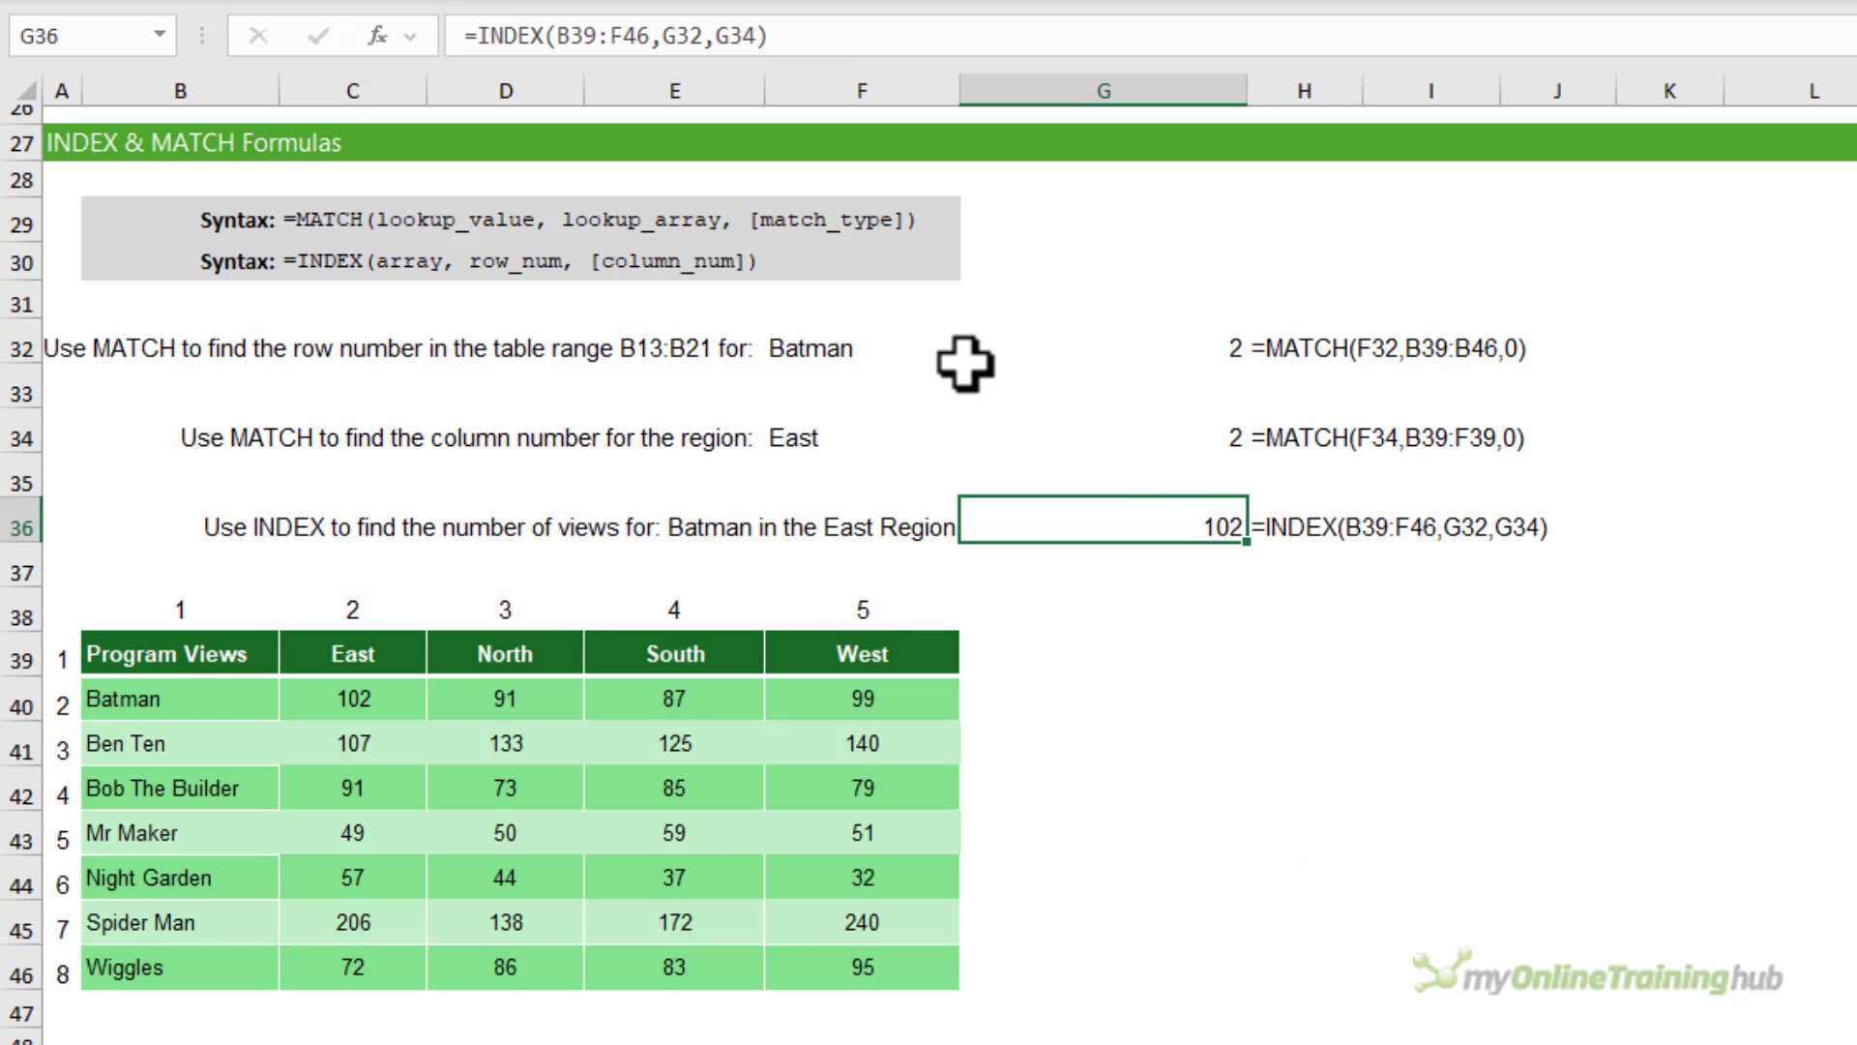
pyautogui.press('F2')
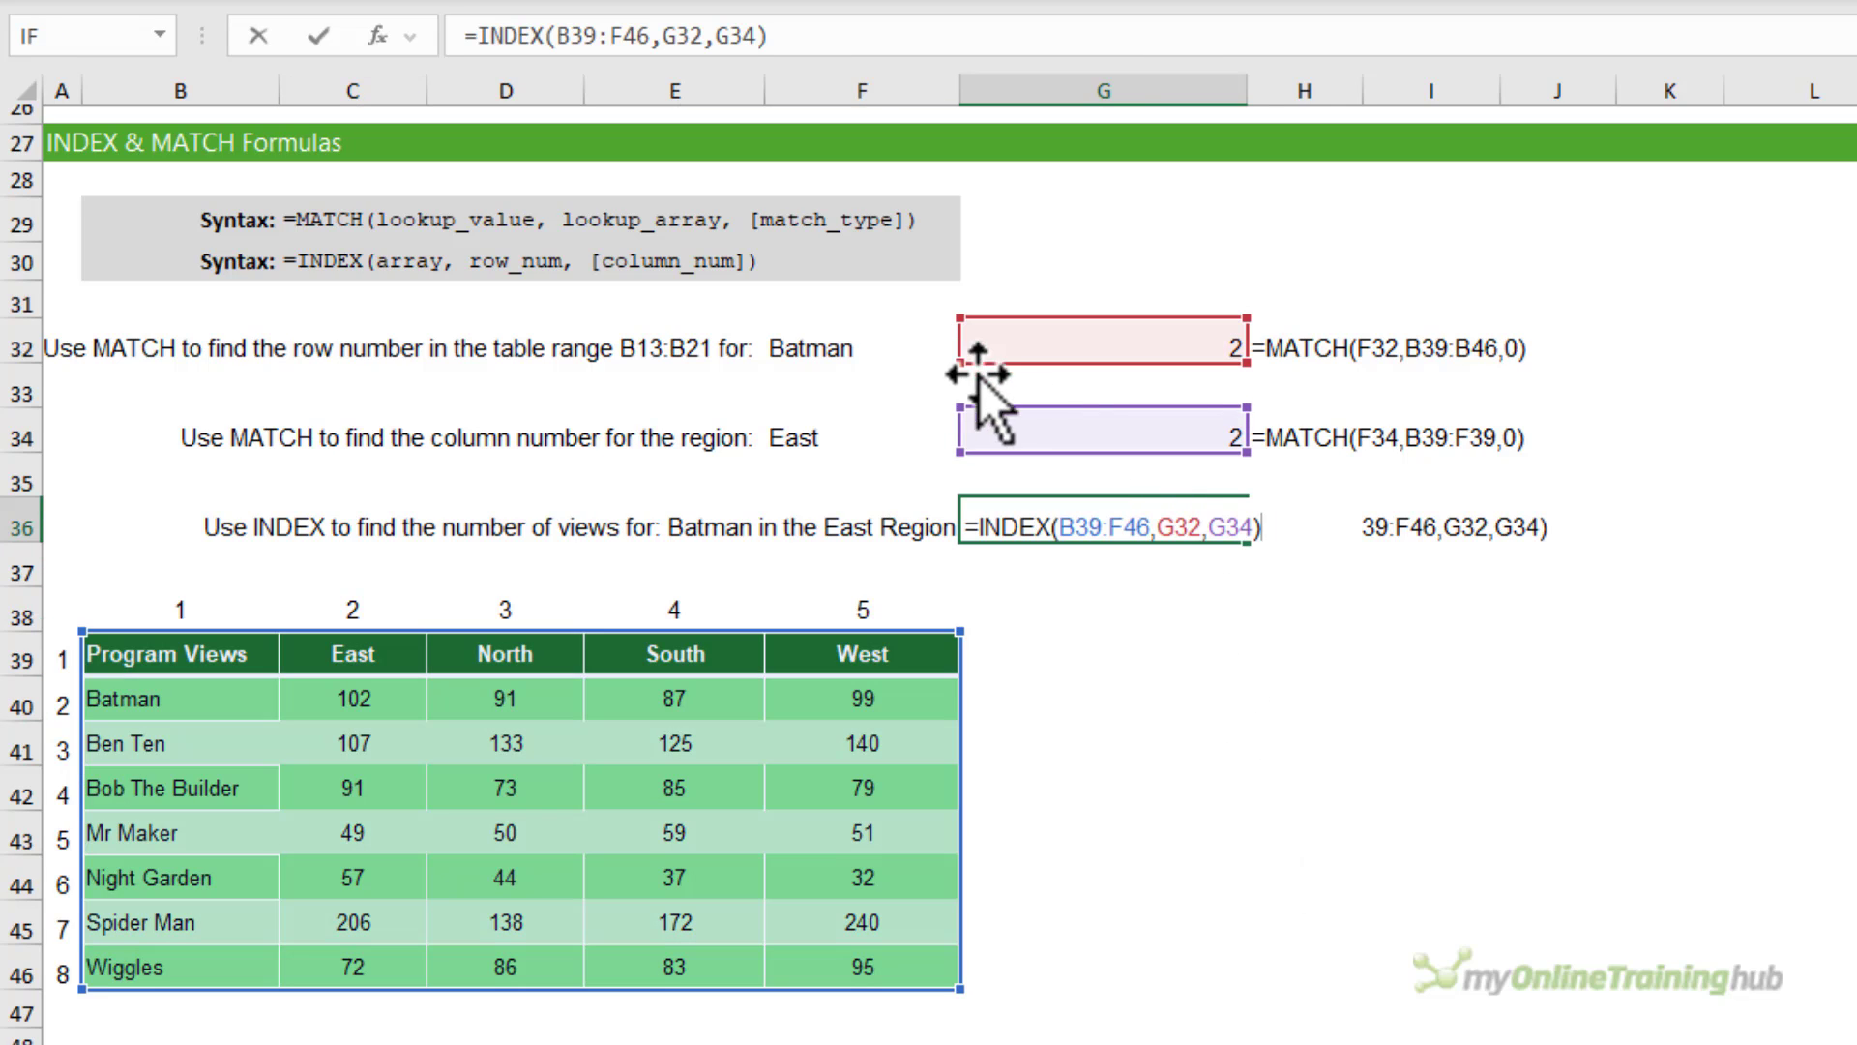
pyautogui.doubleClick(1190, 526)
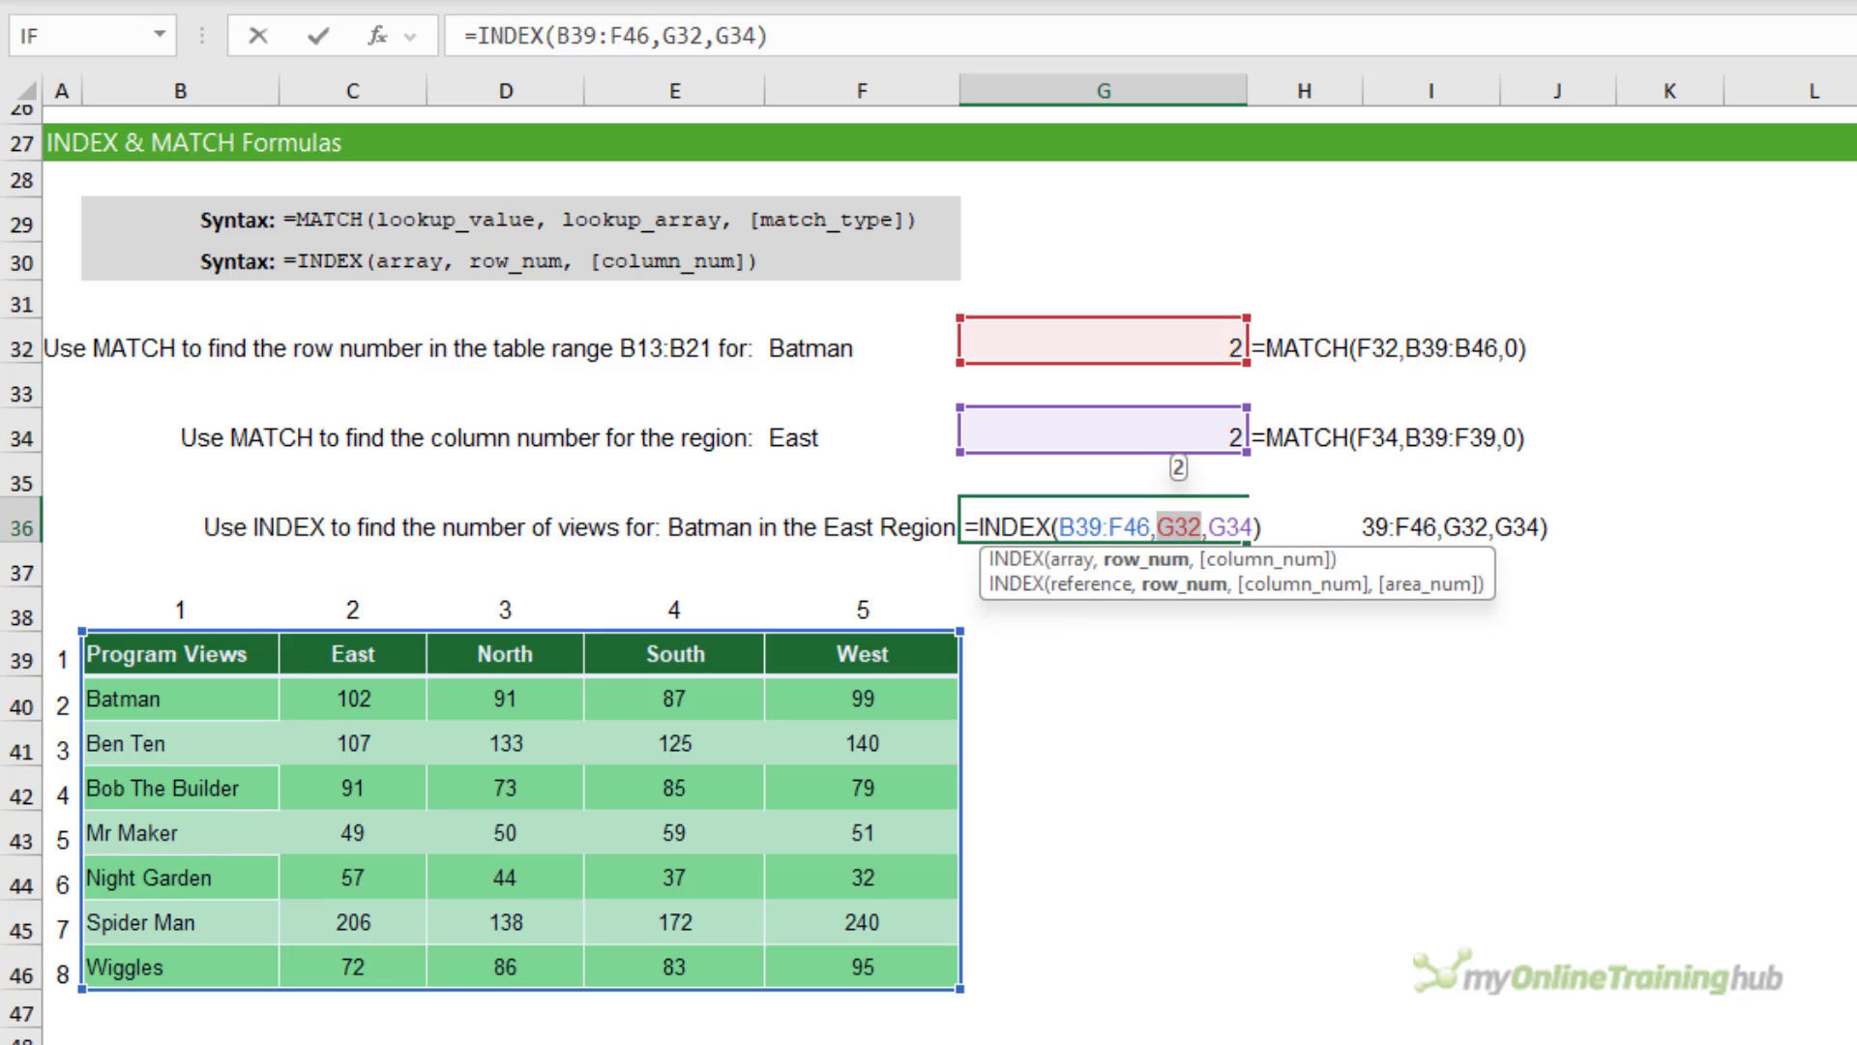
pyautogui.write('mat')
pyautogui.press('Tab')
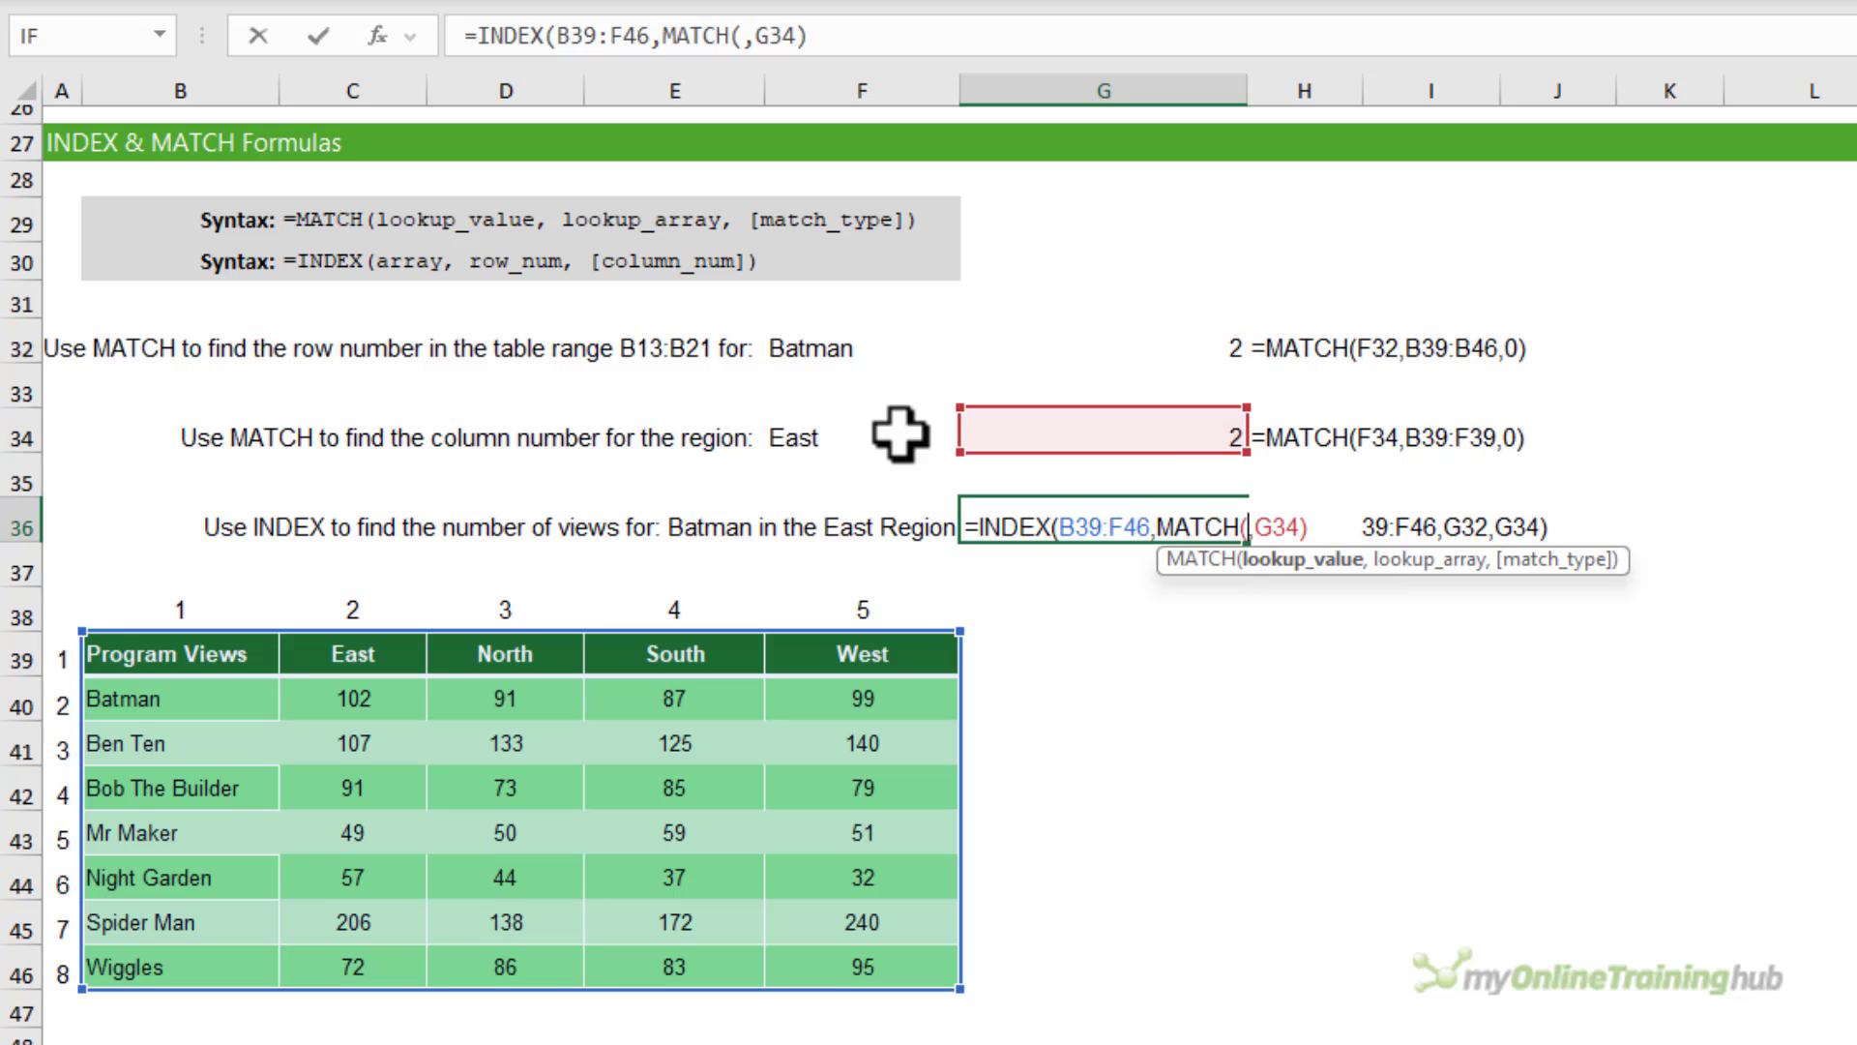
pyautogui.click(851, 347)
pyautogui.write(',')
pyautogui.moveTo(116, 654); pyautogui.dragTo(230, 956)
pyautogui.write(',0')
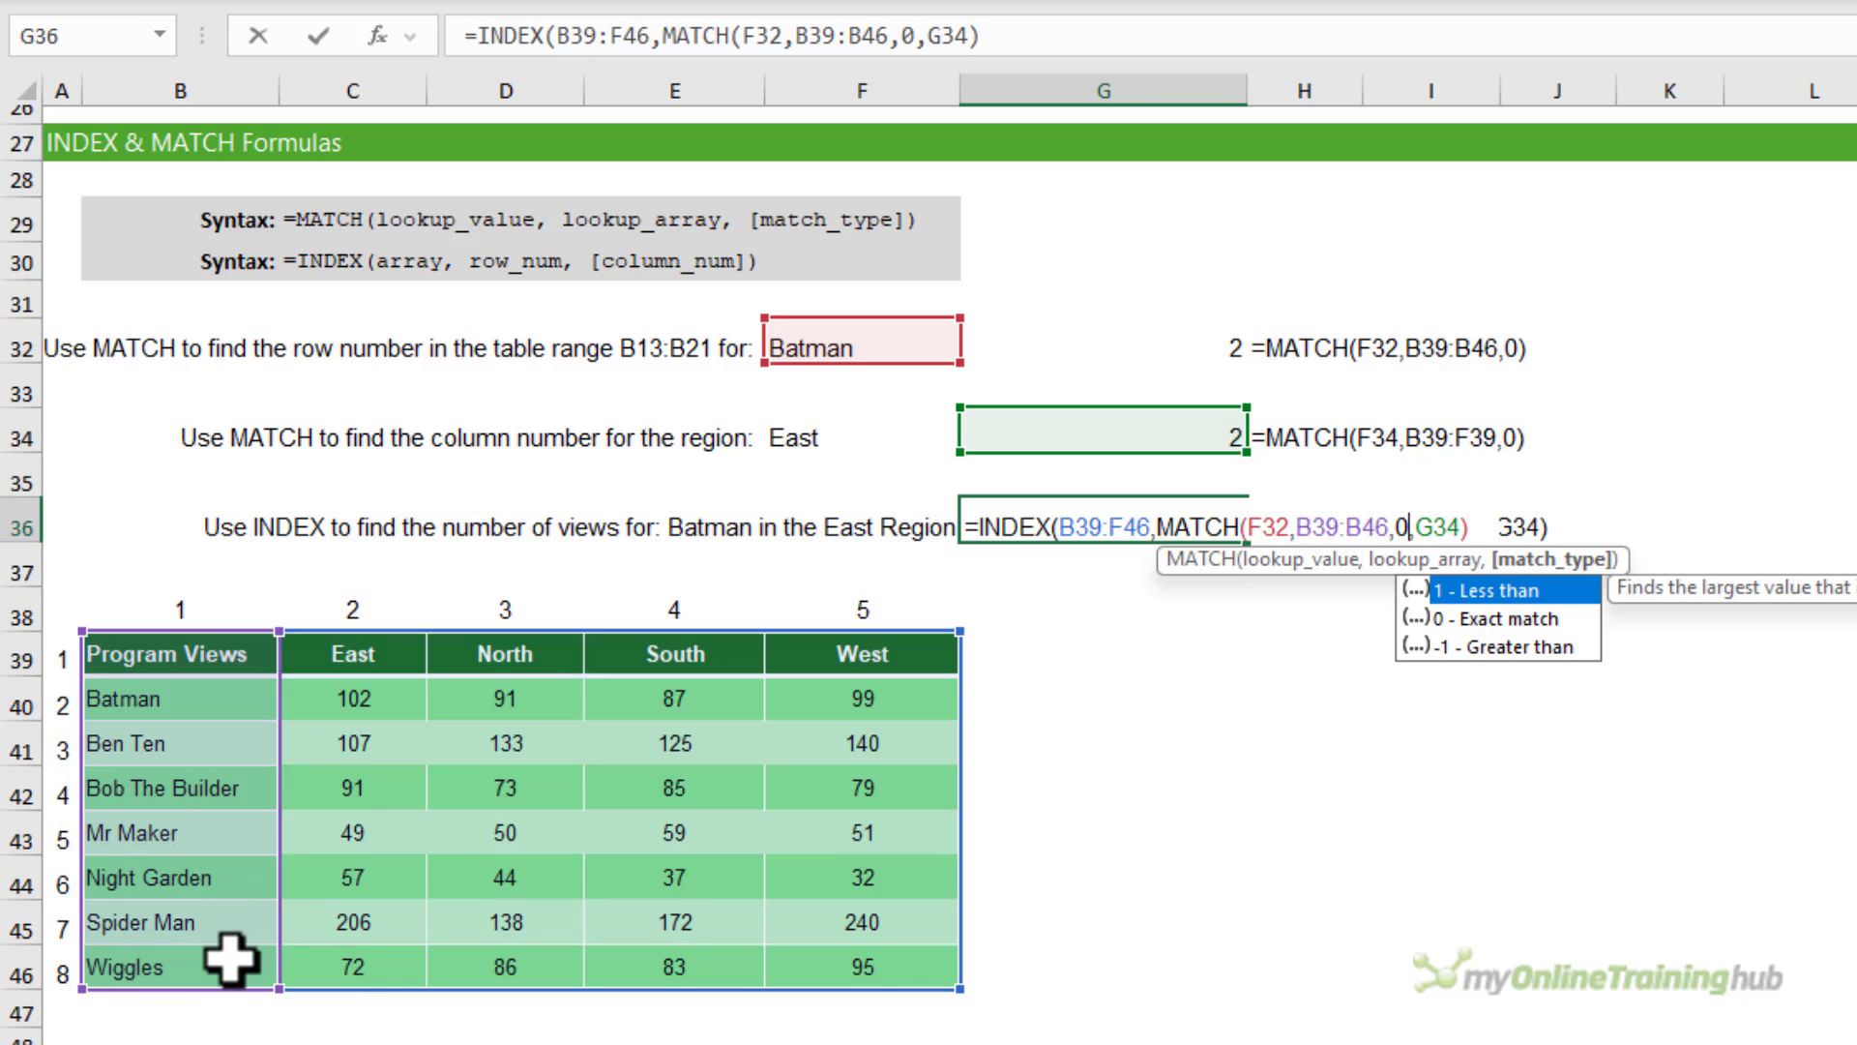
pyautogui.write(')')
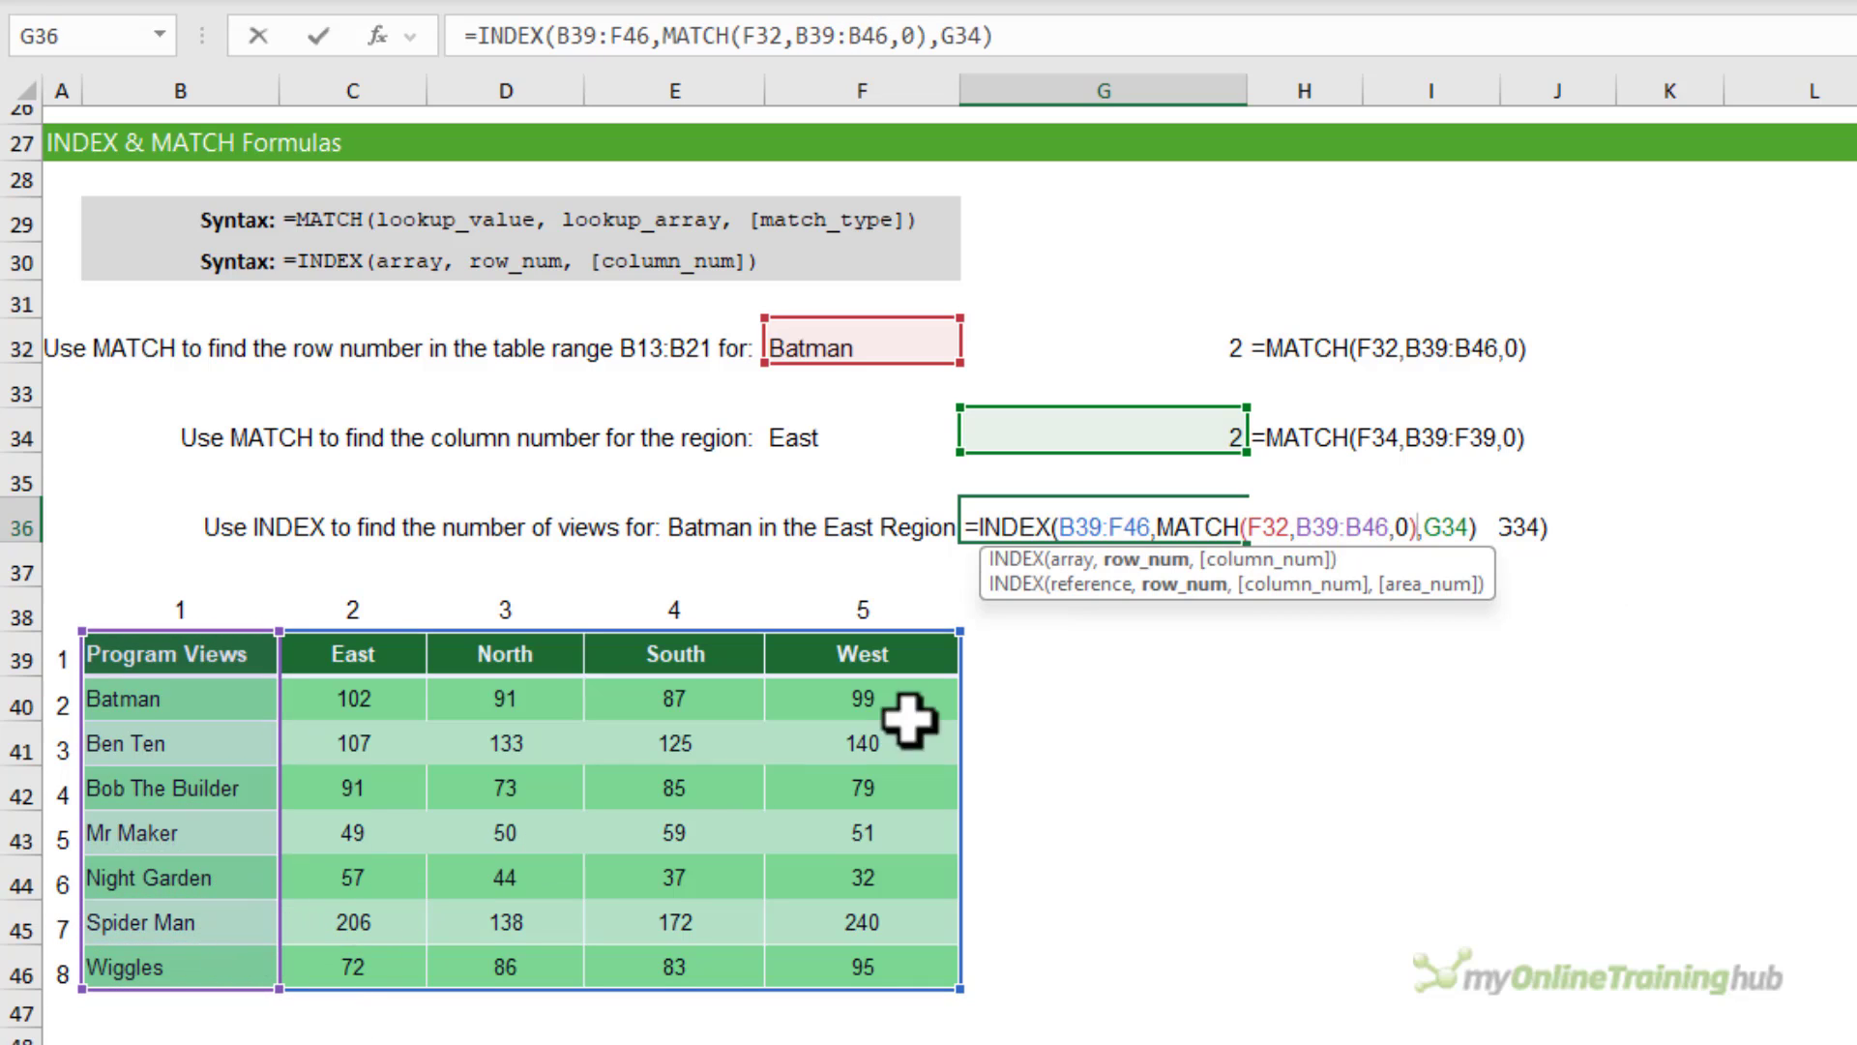
# Replace the column reference G34 in the same INDEX formula with MATCH(F34,B39:F39,0), enter the formula, and reselect G36.
pyautogui.doubleClick(1443, 528)
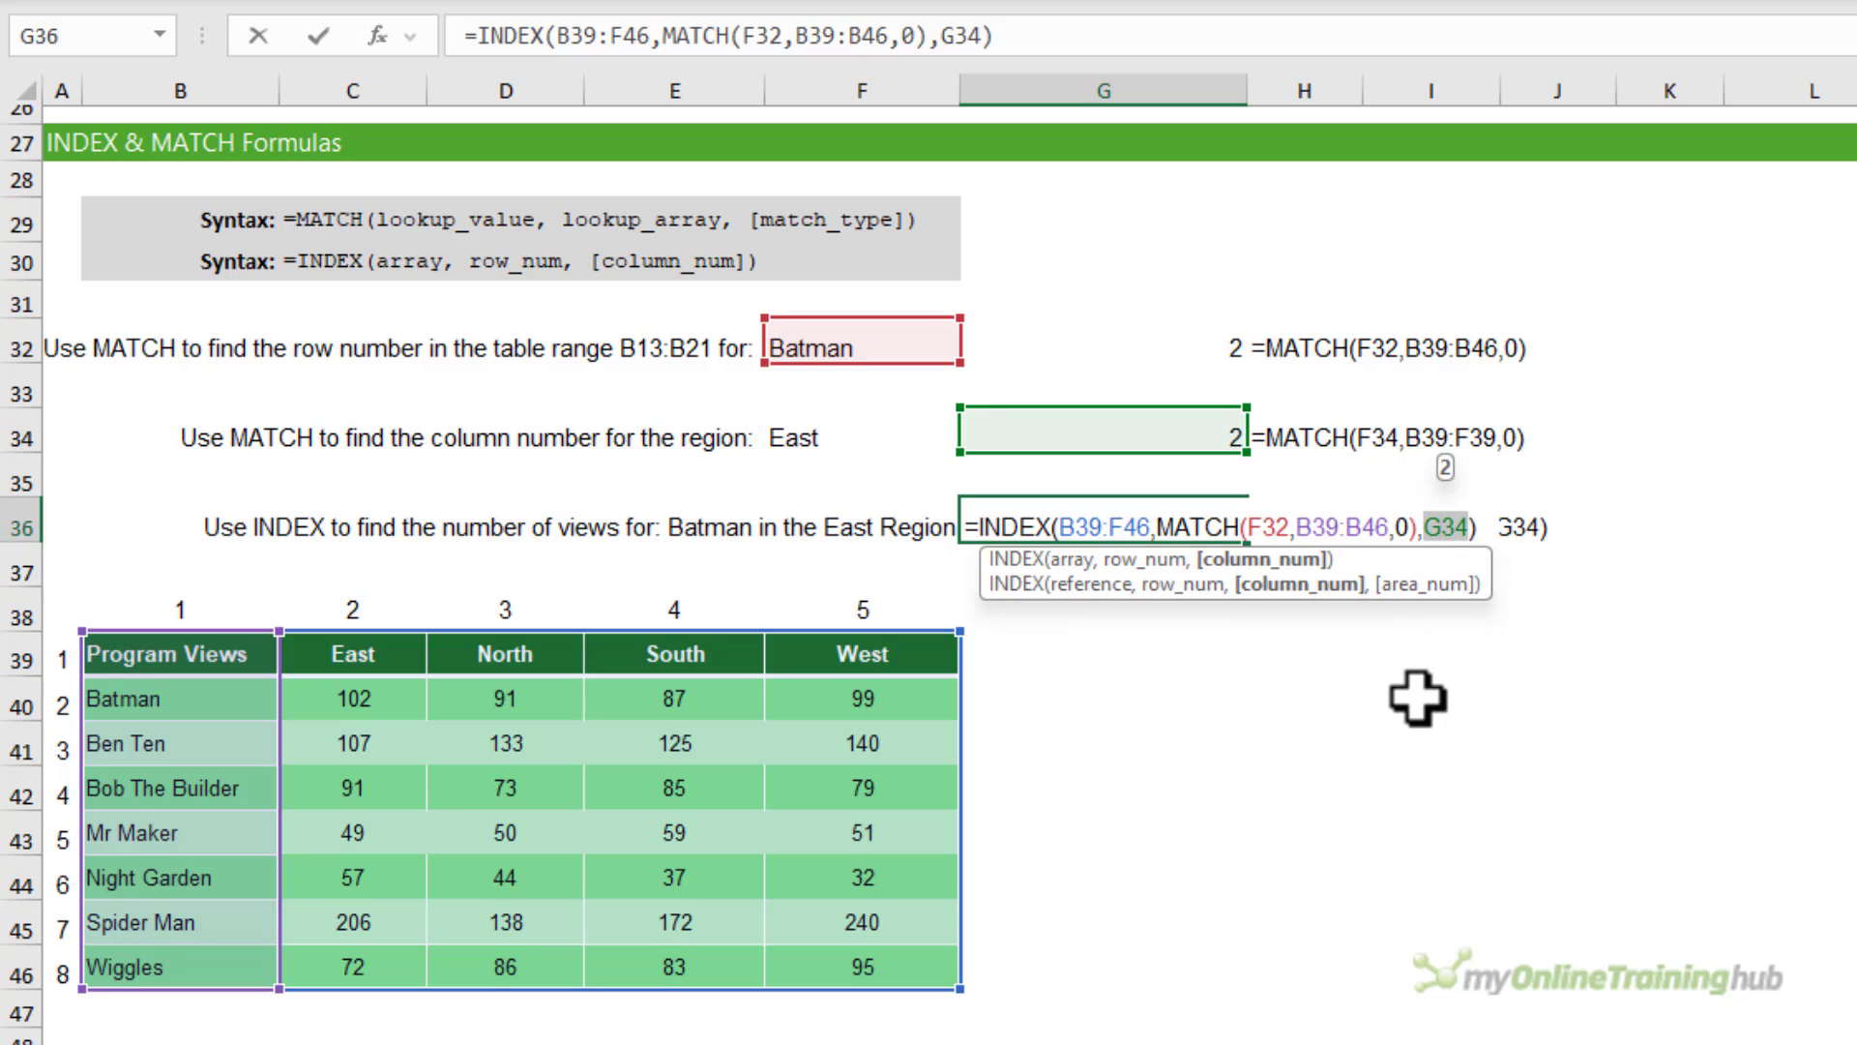
pyautogui.write('MATCH(')
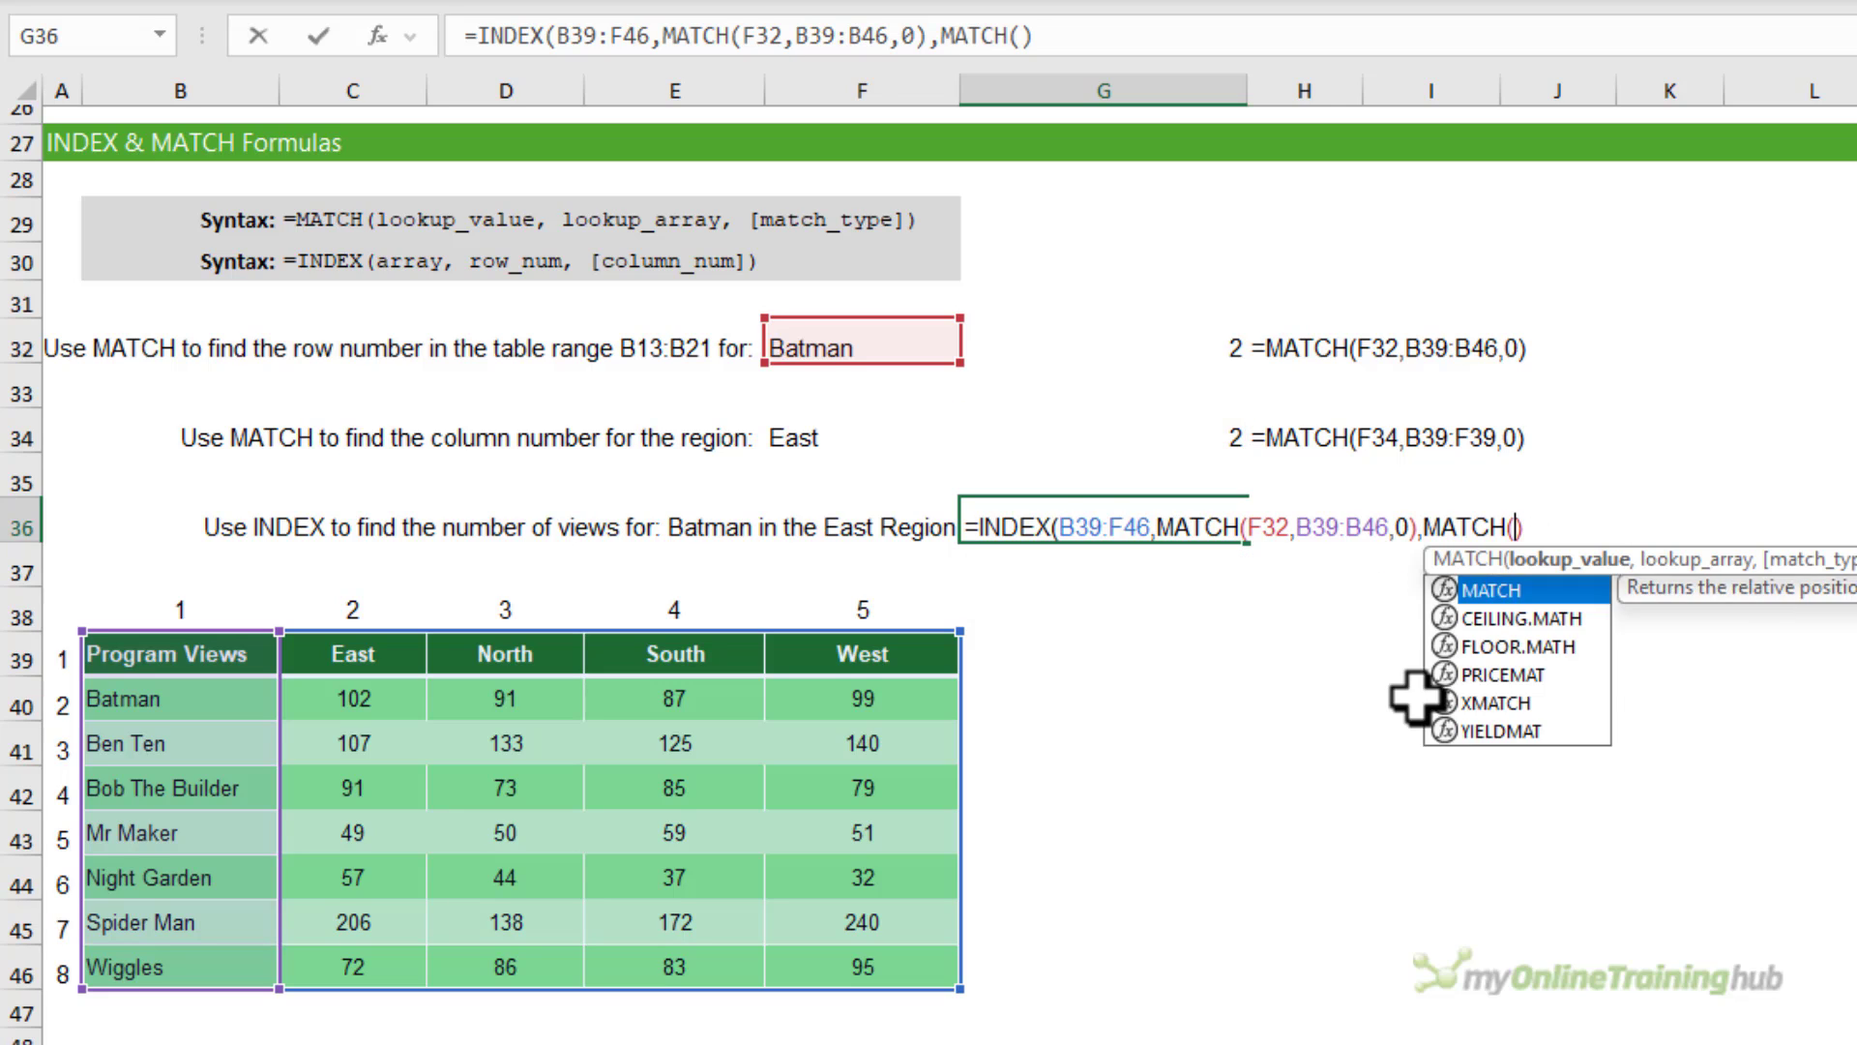
pyautogui.write(',')
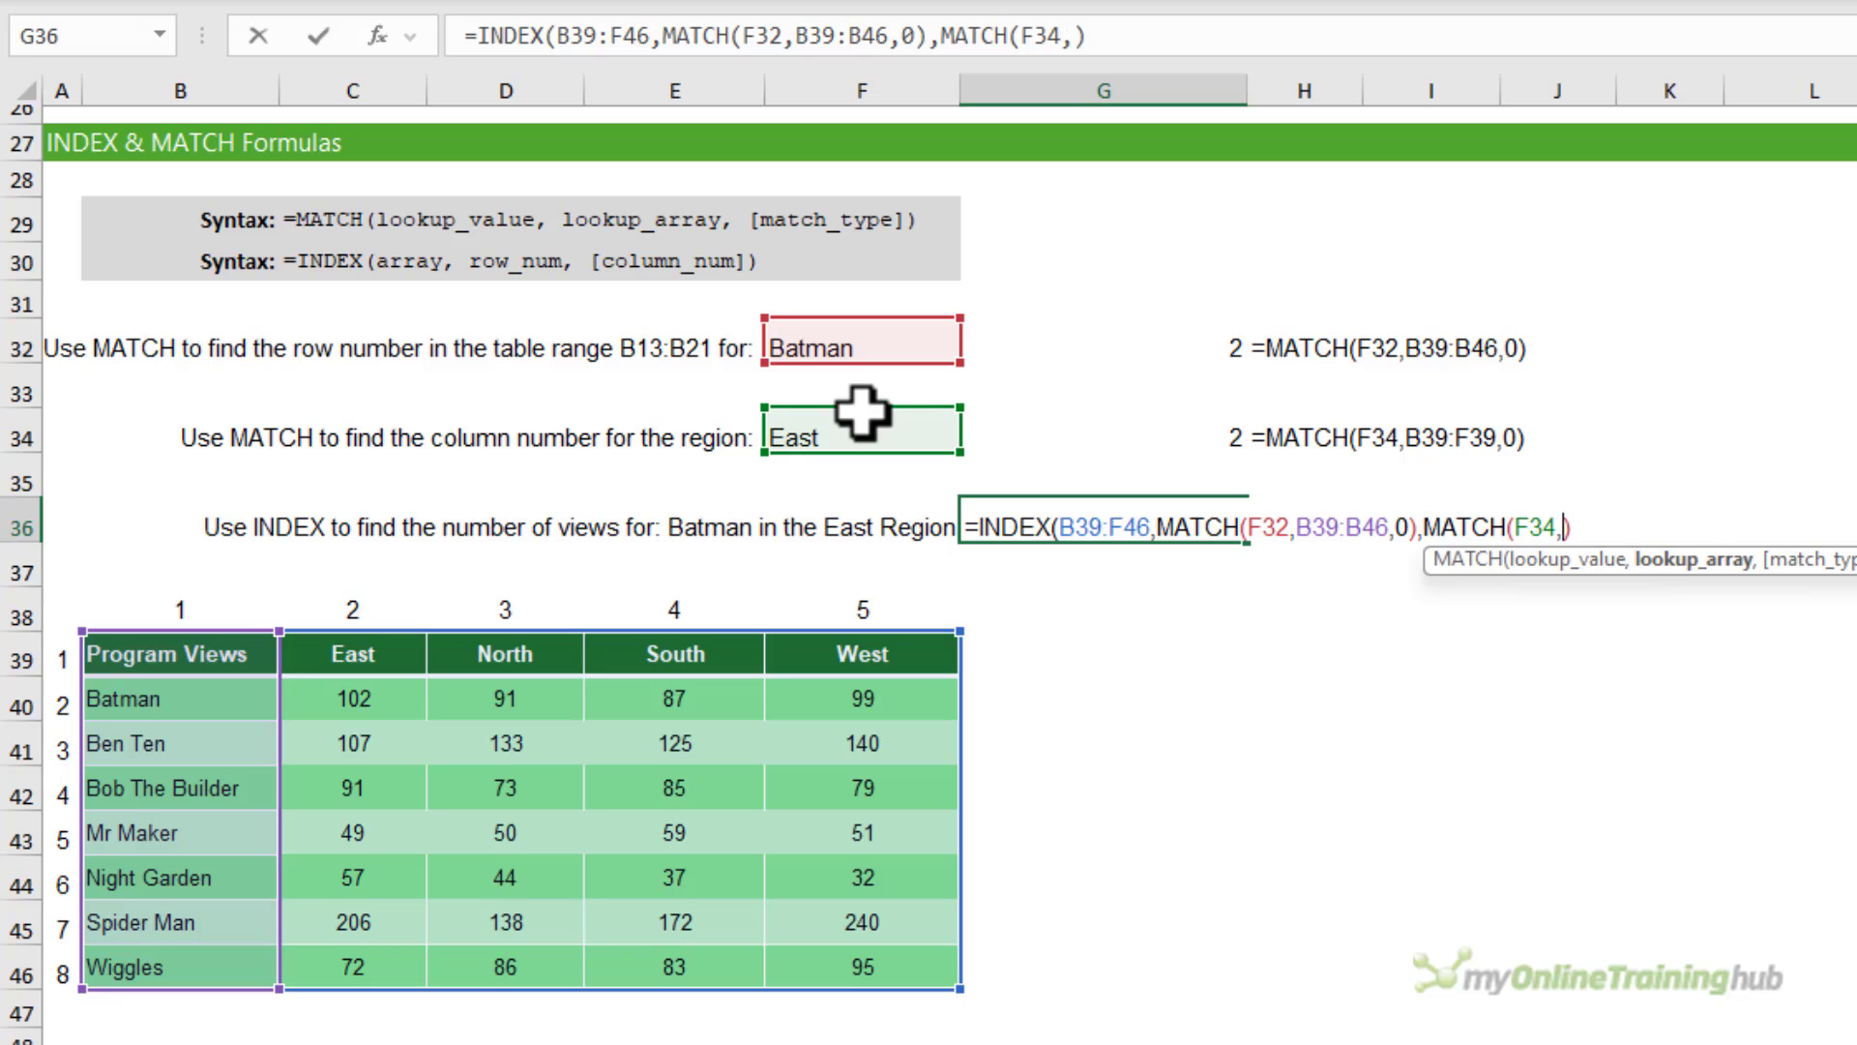
pyautogui.moveTo(273, 650); pyautogui.dragTo(859, 648)
pyautogui.write(',0)')
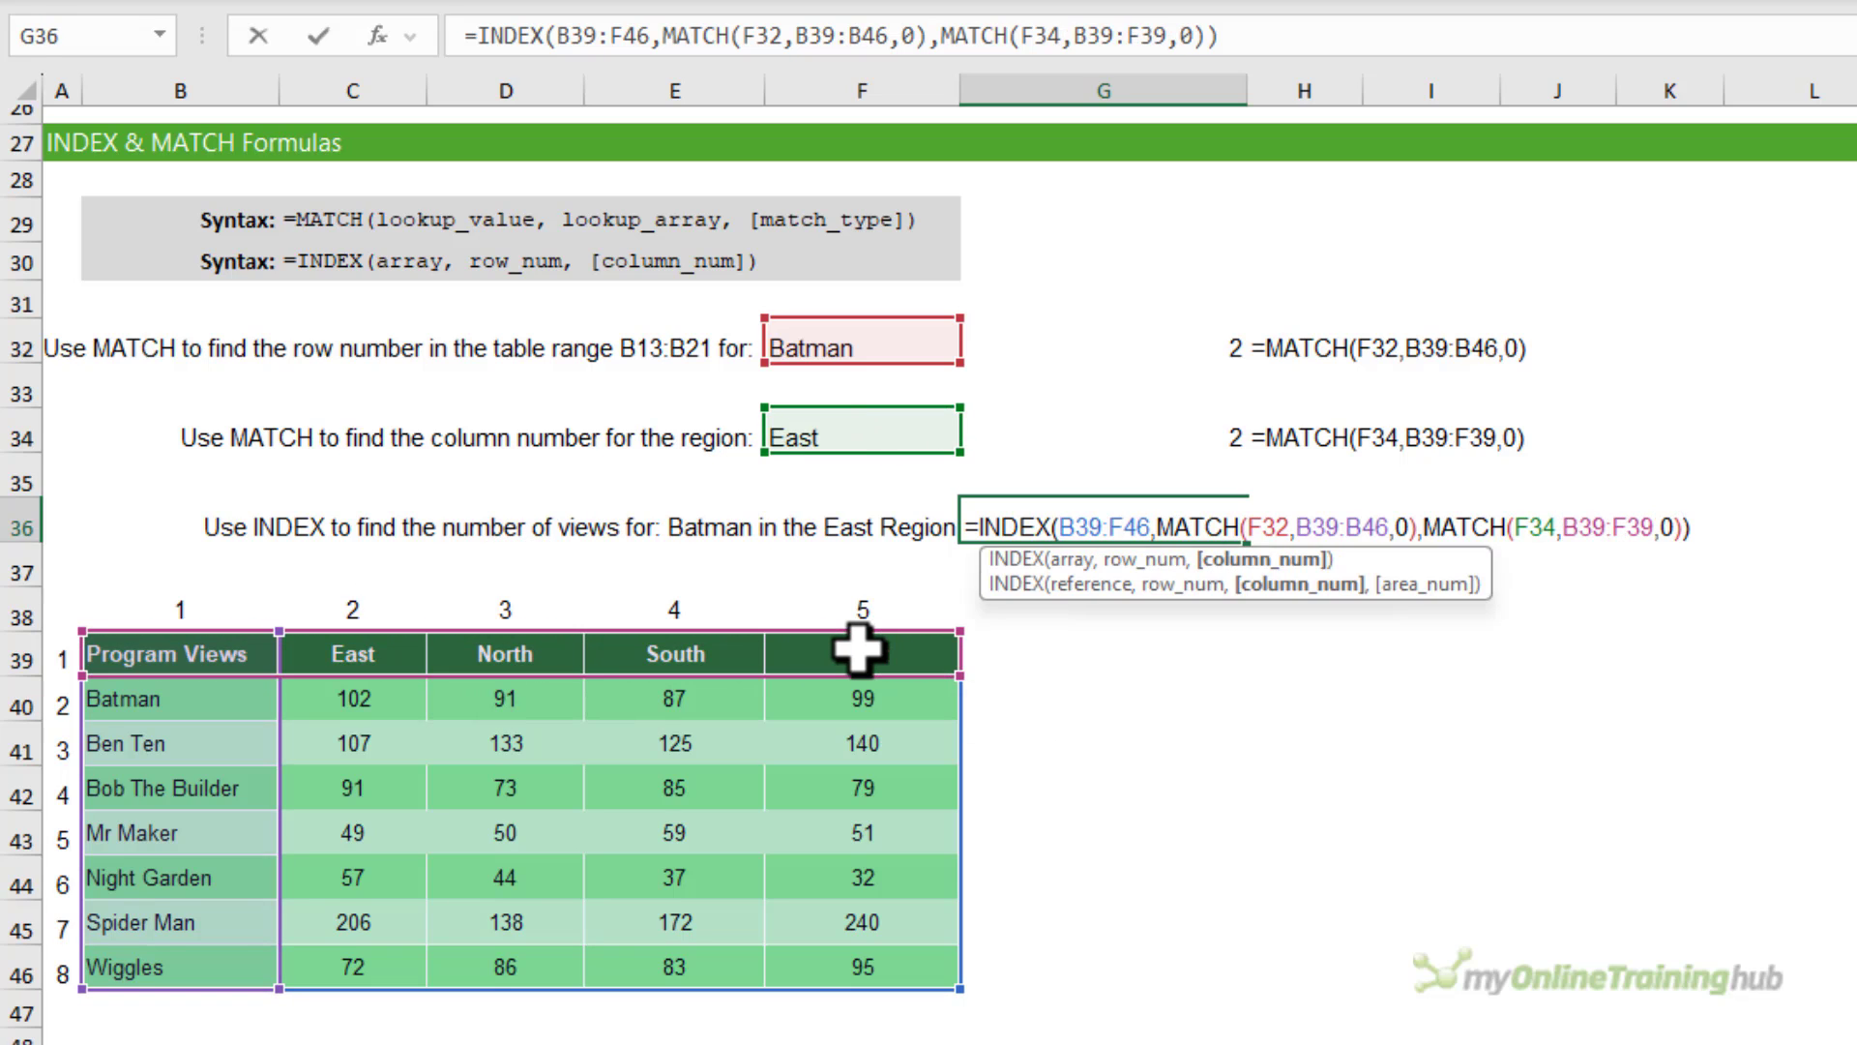
pyautogui.press('Return')
pyautogui.press('Up')
# Test the combined formula by setting the region in F34 to North, the program in F32 to Night Garden, and the region to South.
pyautogui.click(899, 443)
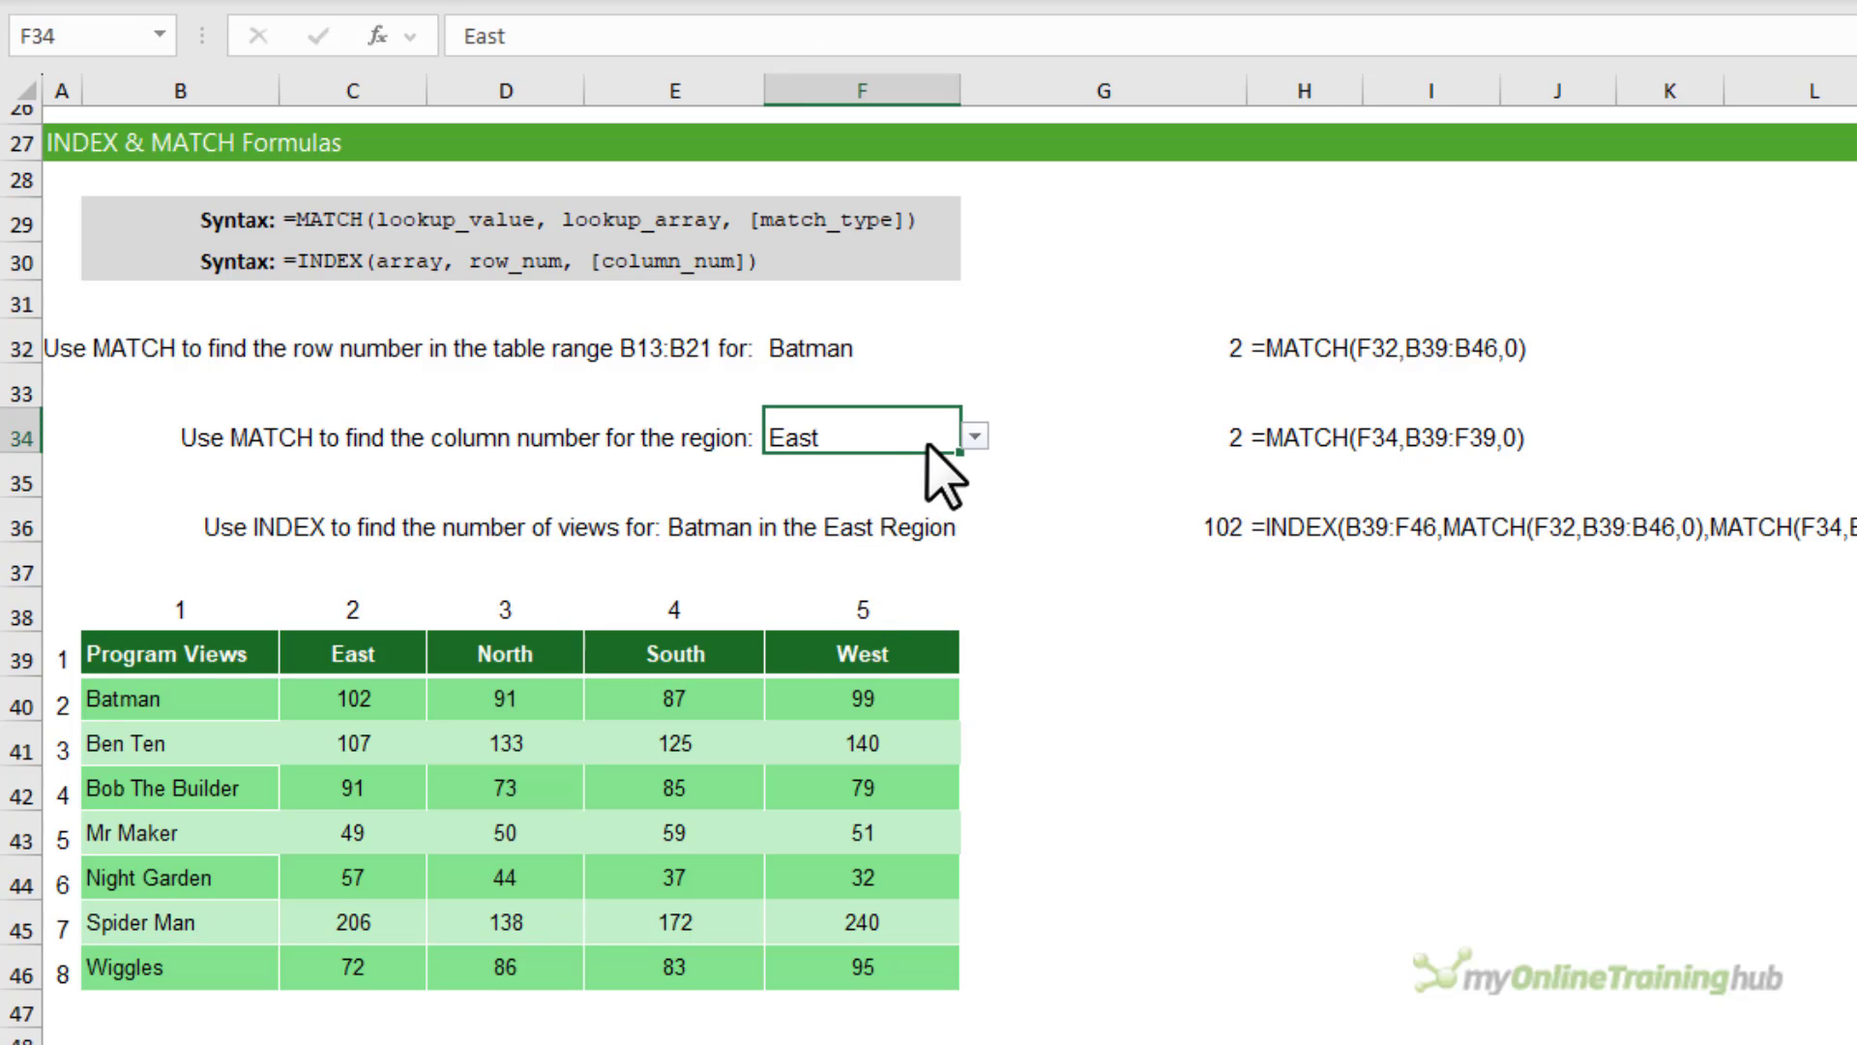
pyautogui.click(975, 436)
pyautogui.click(856, 491)
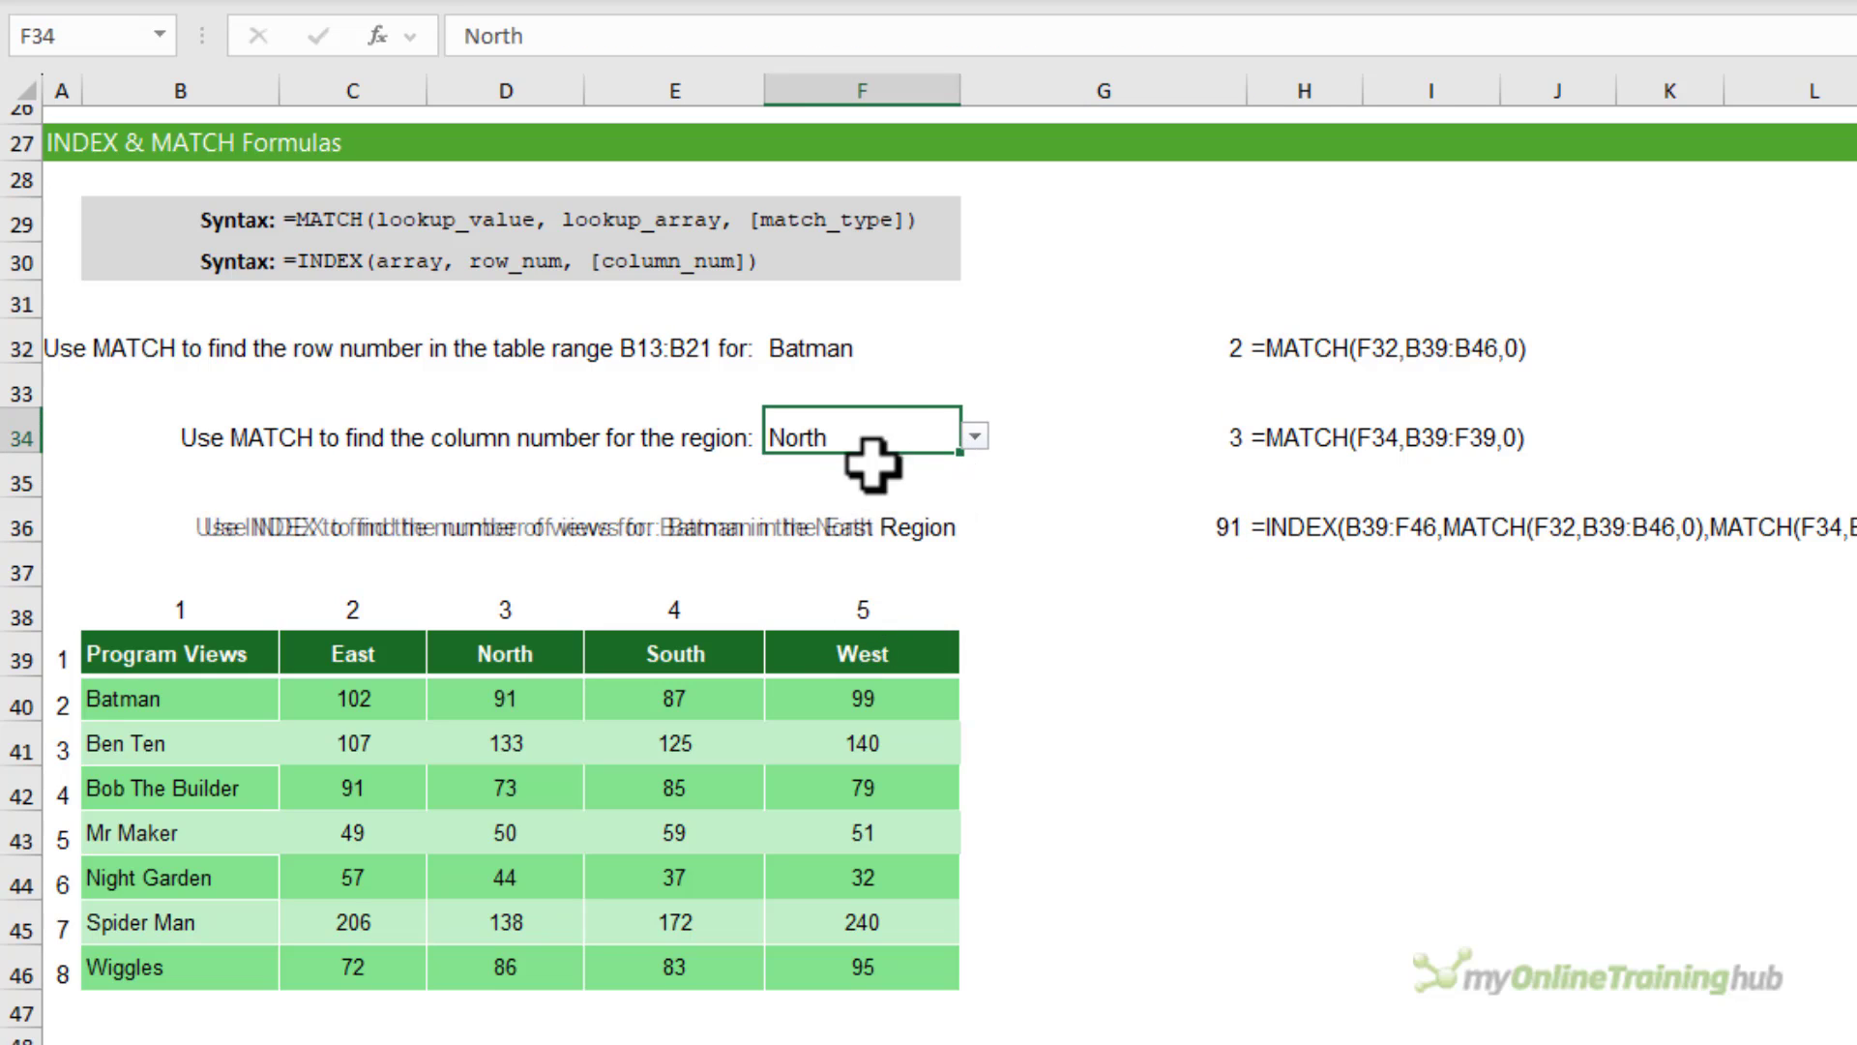
pyautogui.click(909, 353)
pyautogui.click(832, 492)
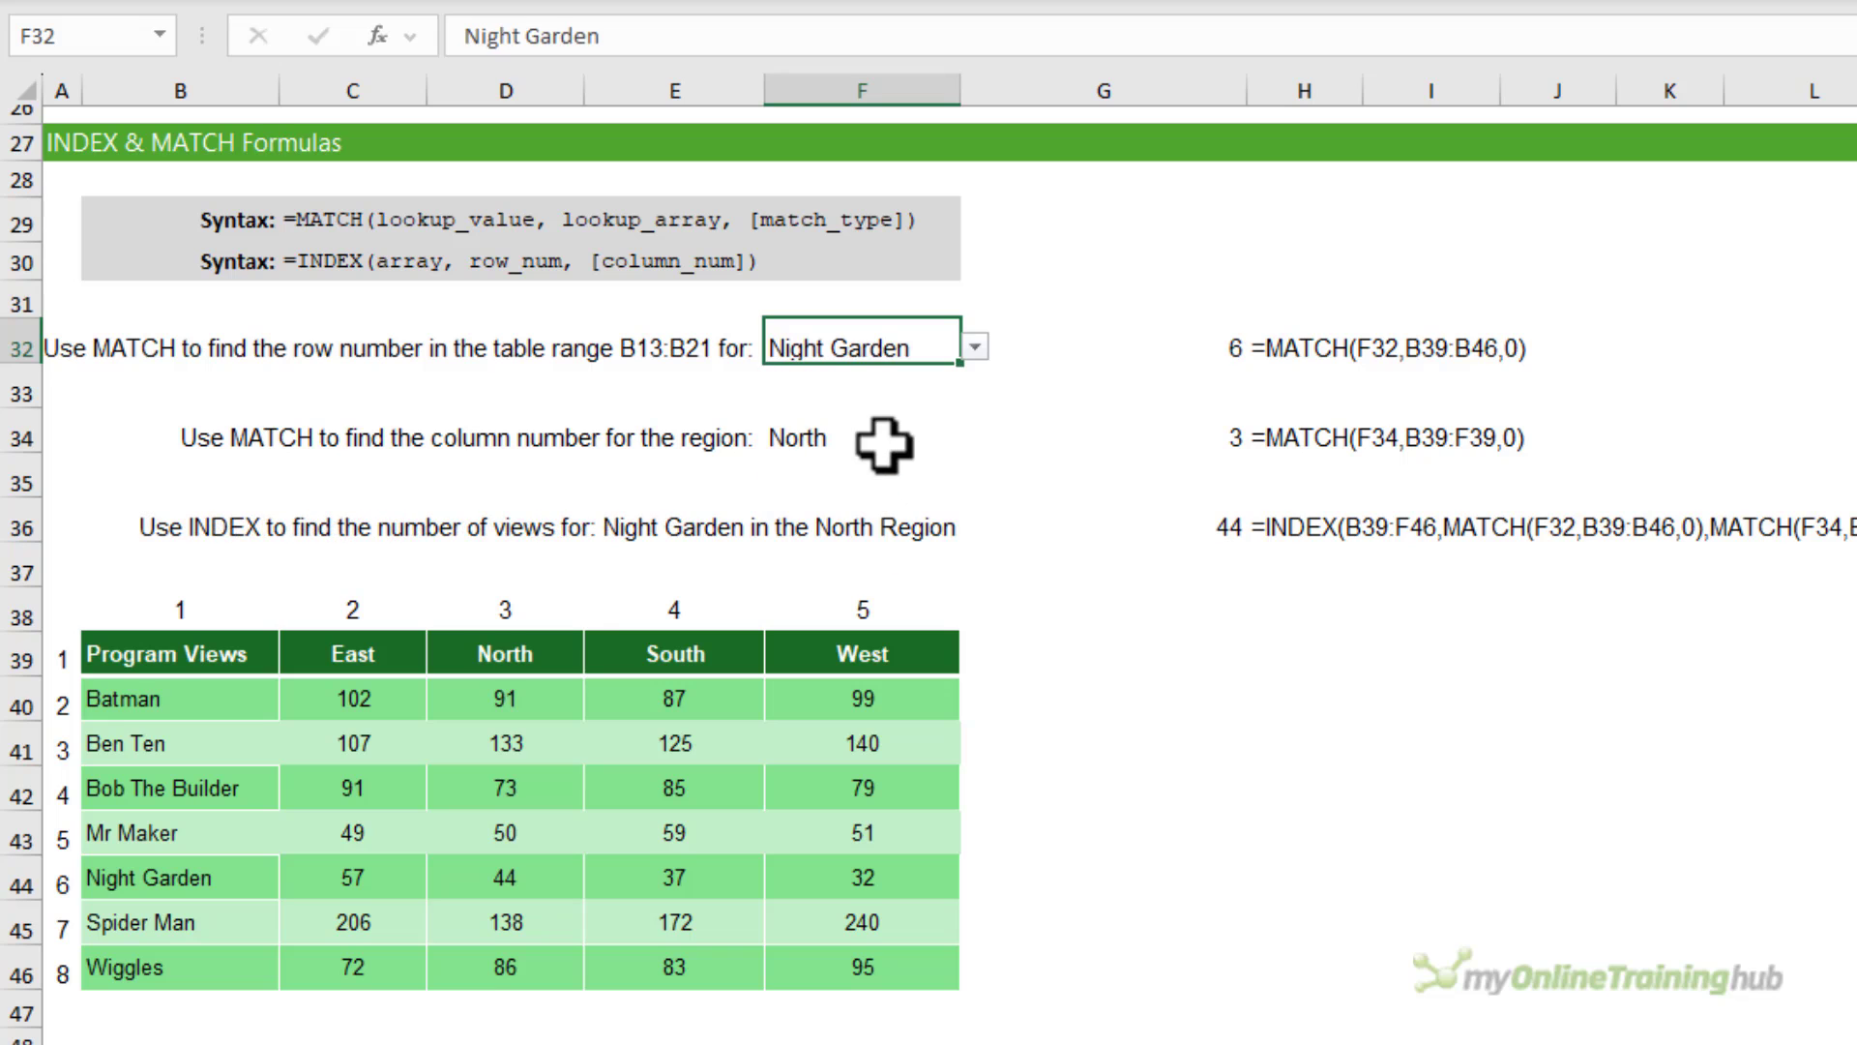
pyautogui.click(891, 435)
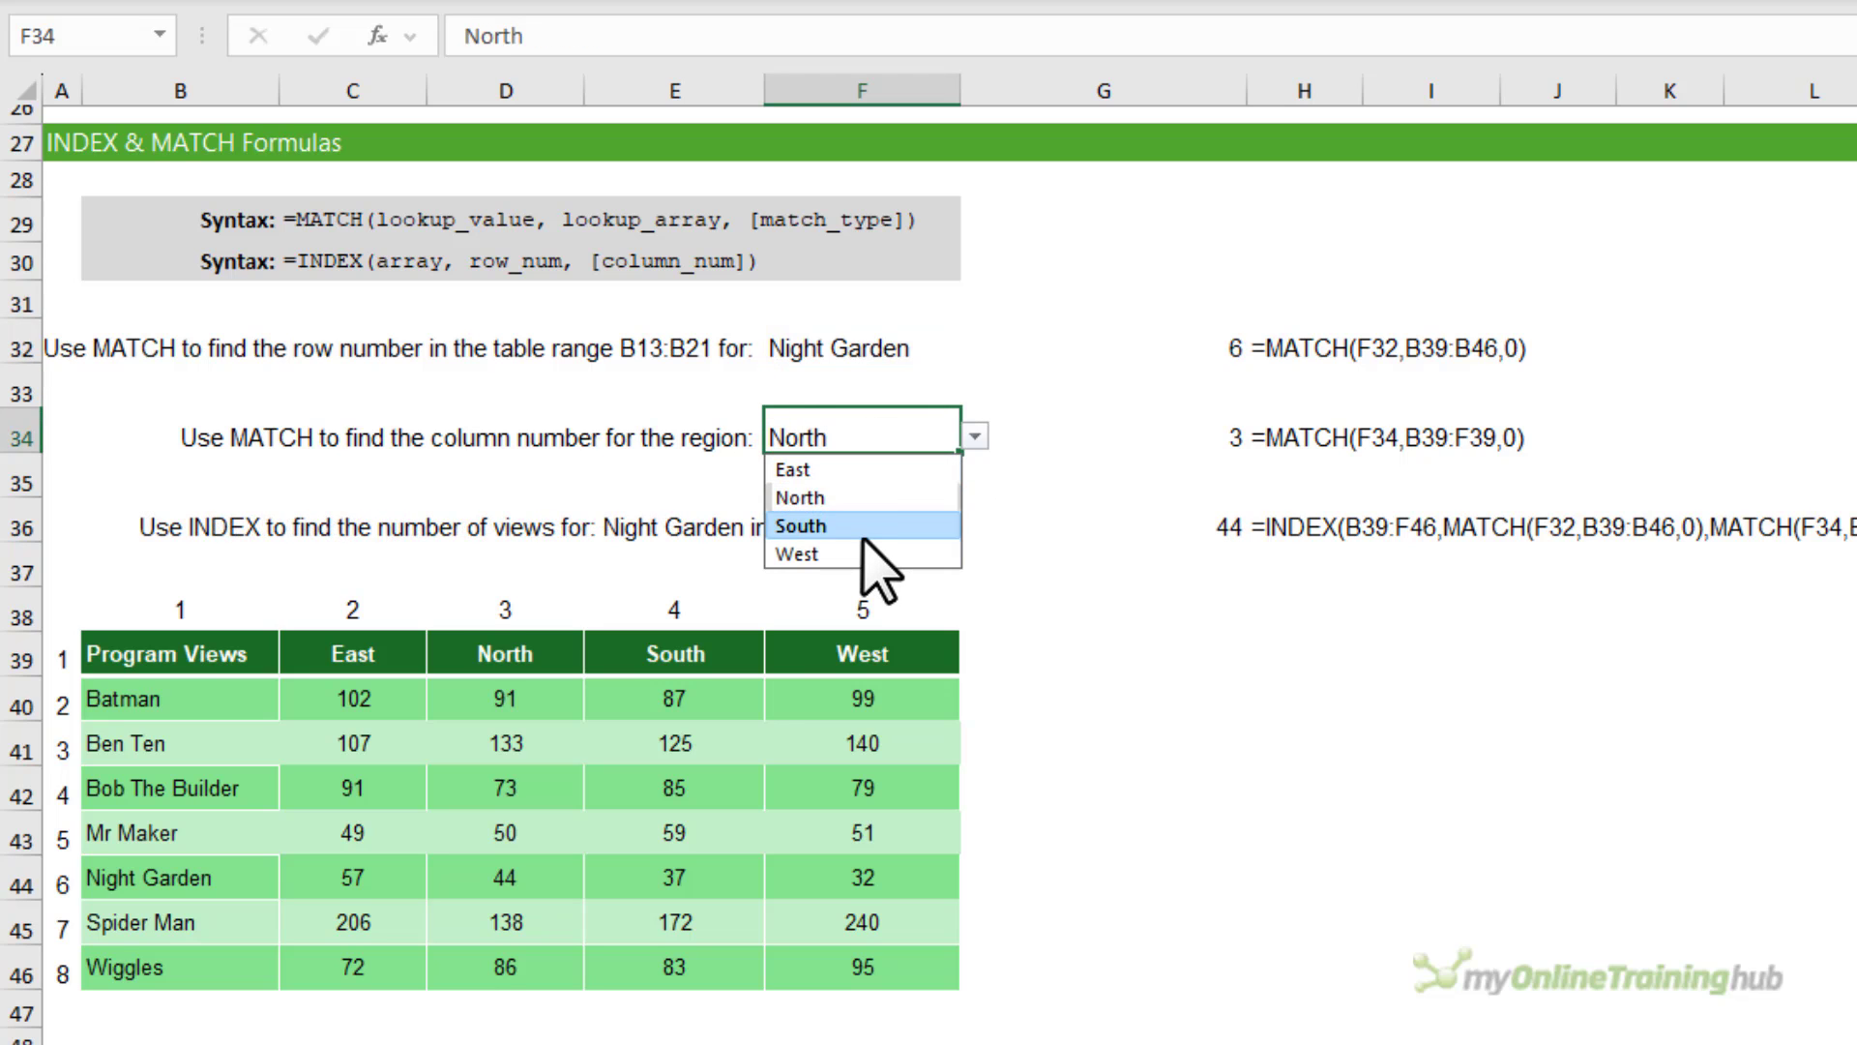
pyautogui.click(862, 530)
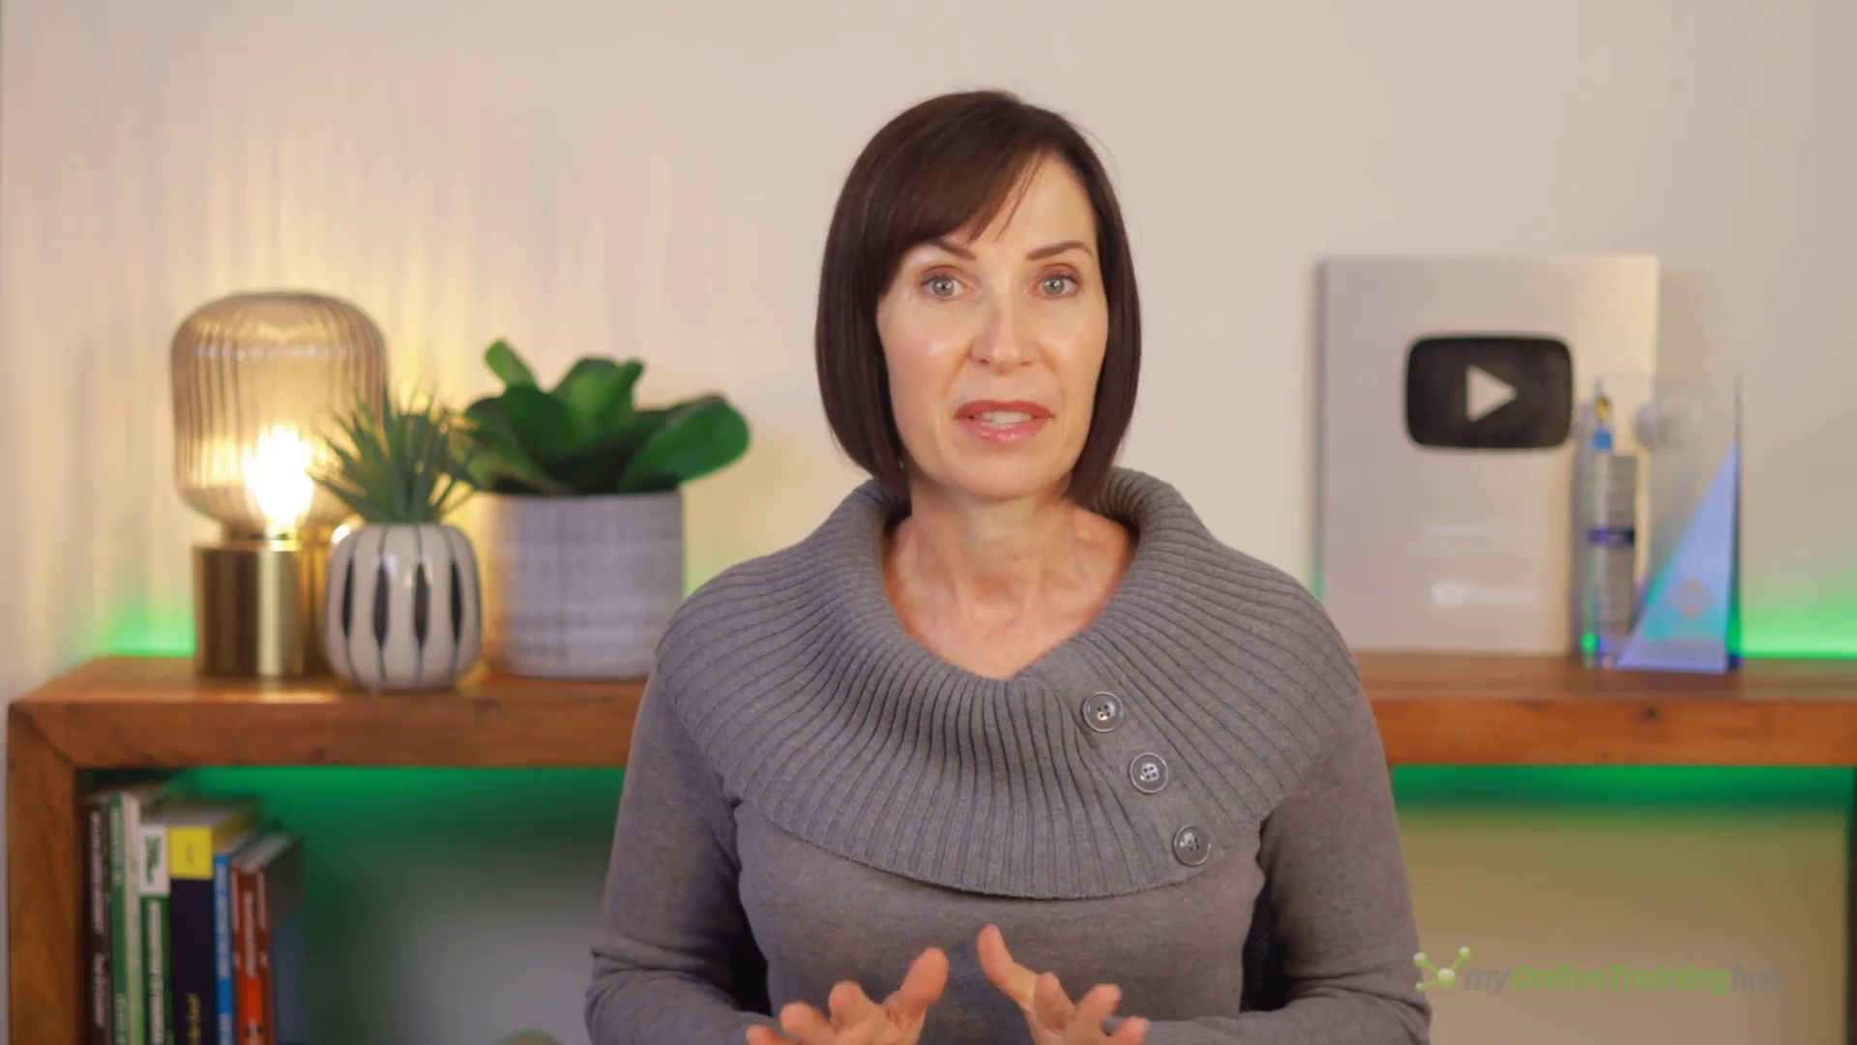
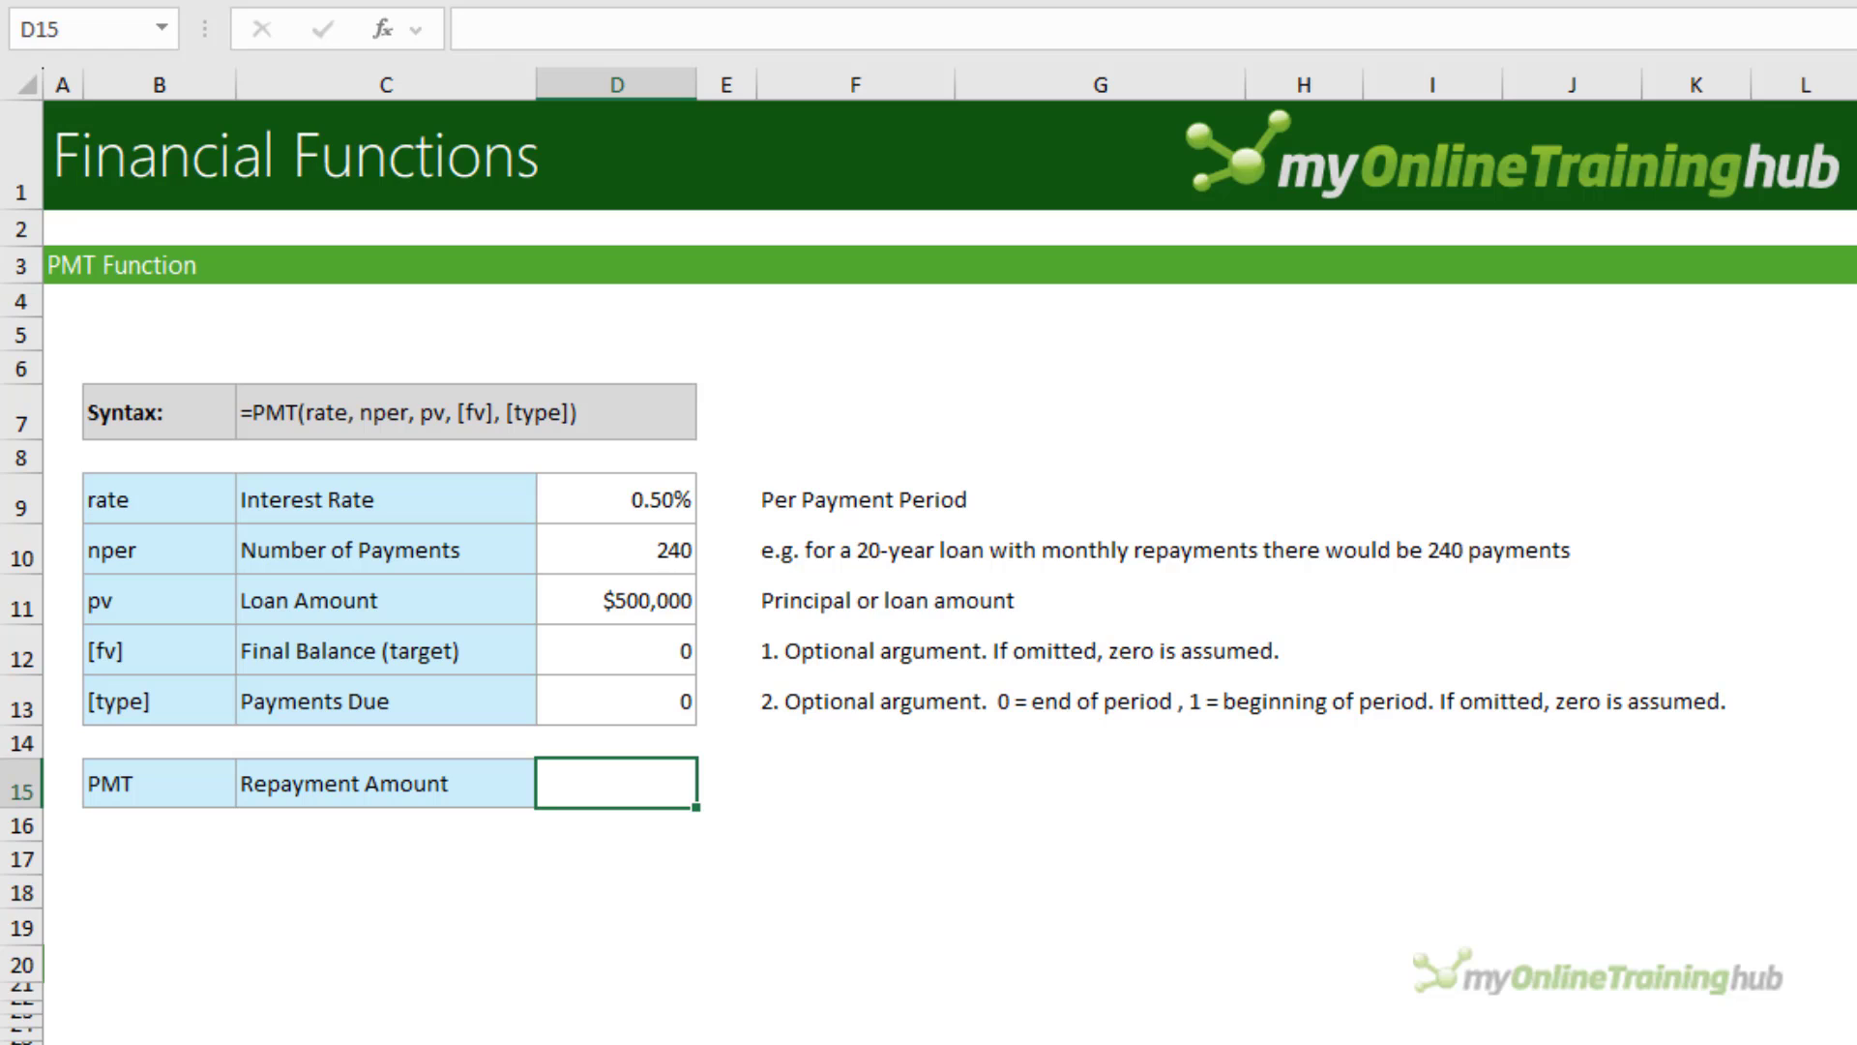
# In D15 of the Financial Functions sheet, start a PMT formula with rate D9, number of payments D10, and loan amount D11.
pyautogui.write('=pmt')
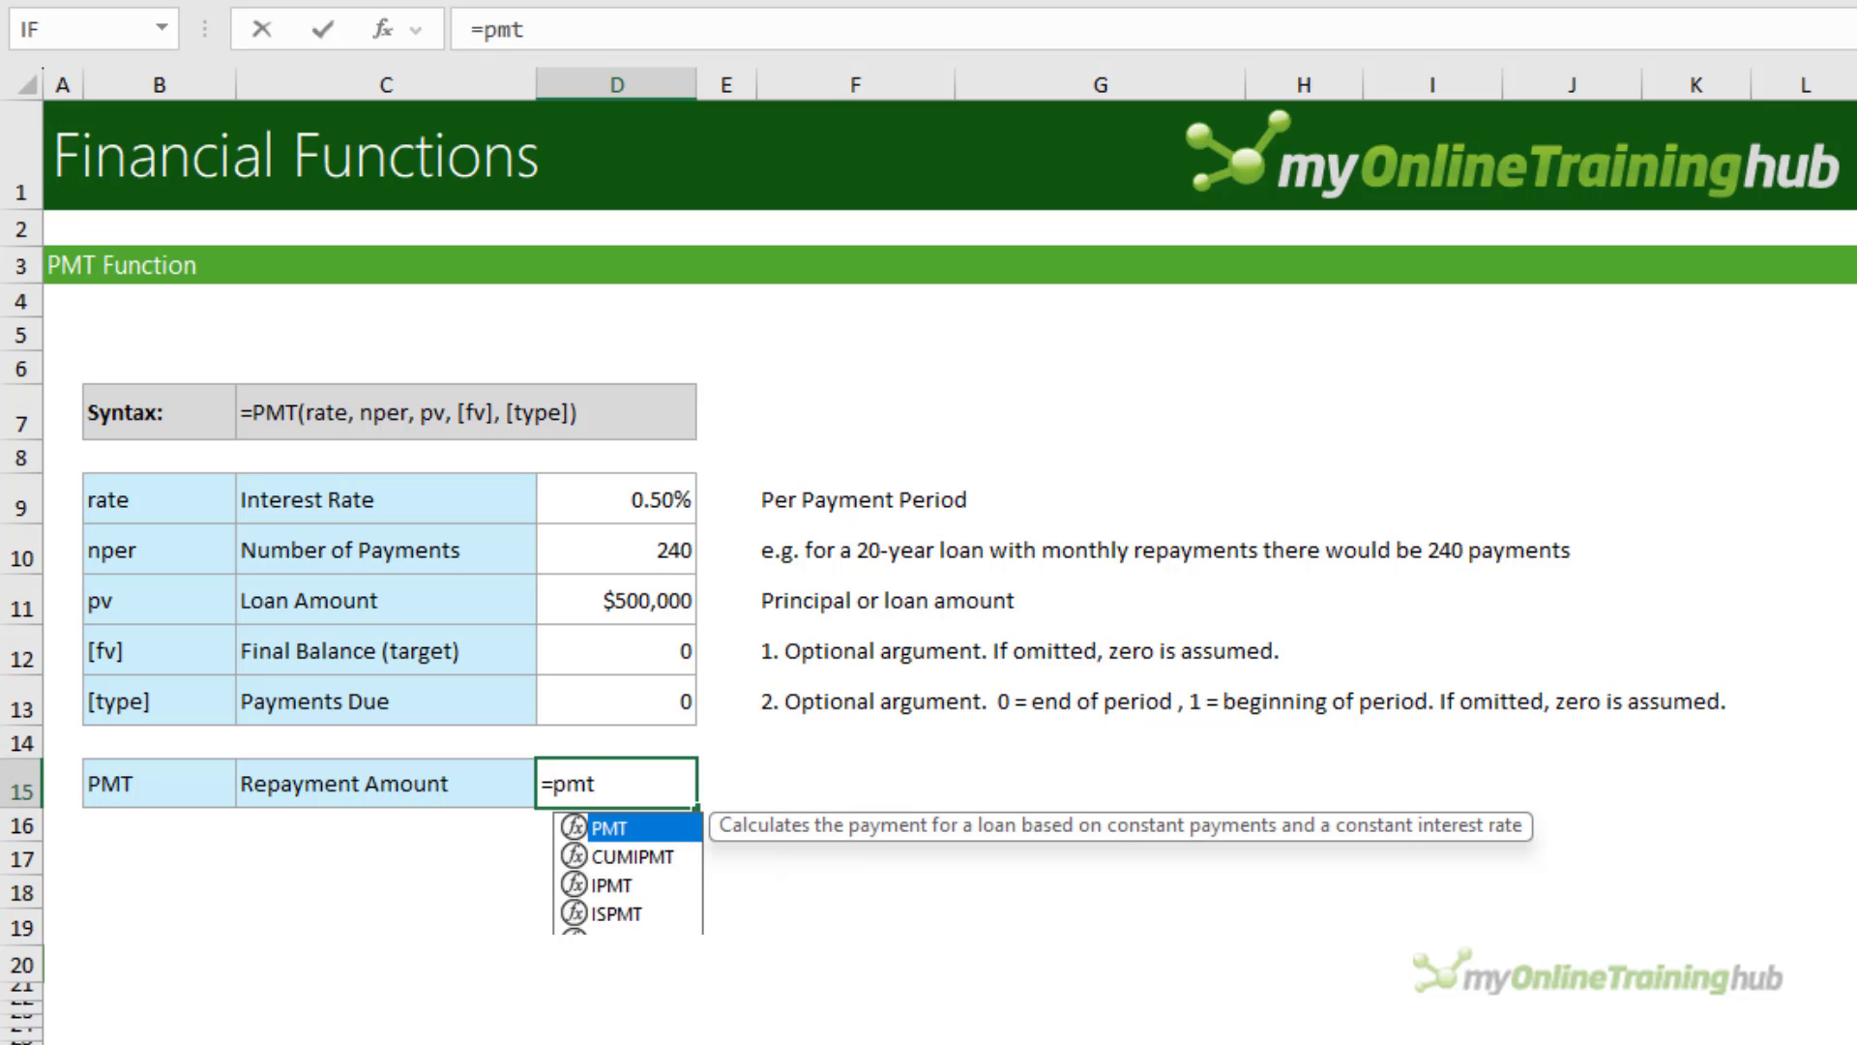
pyautogui.press('Tab')
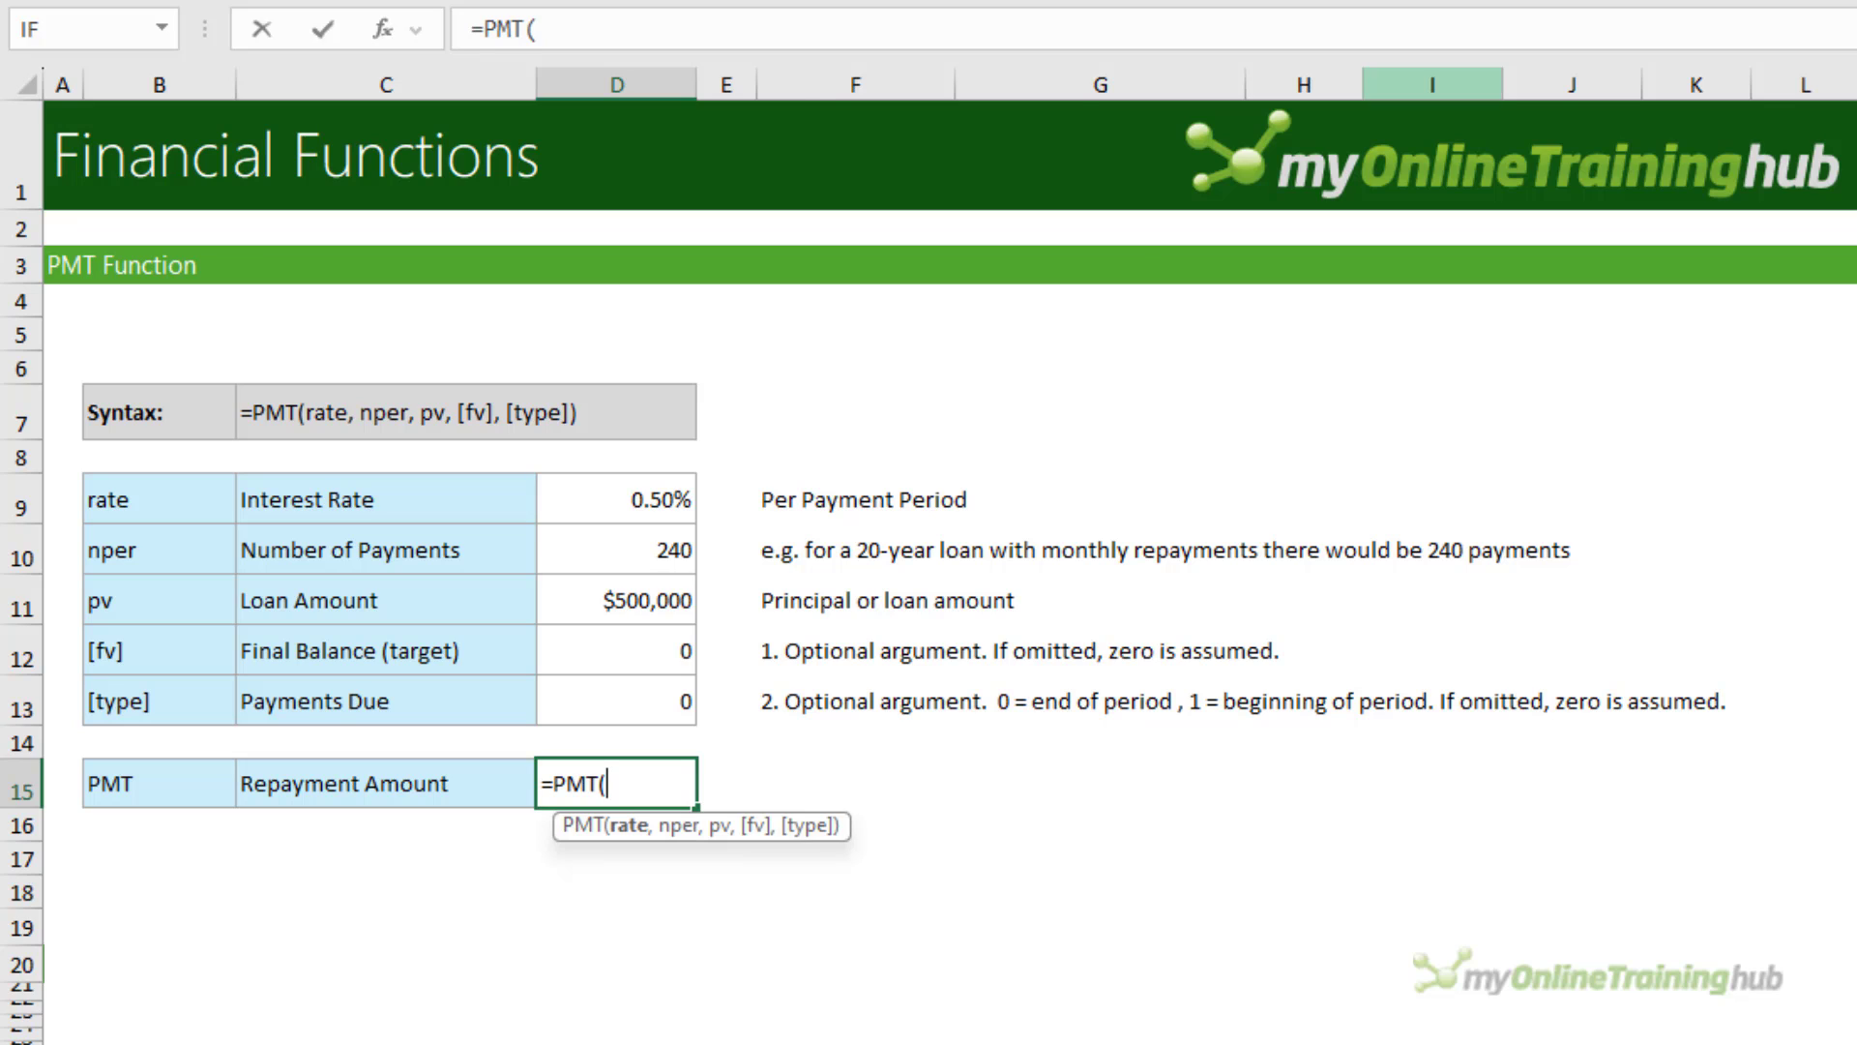
pyautogui.click(656, 501)
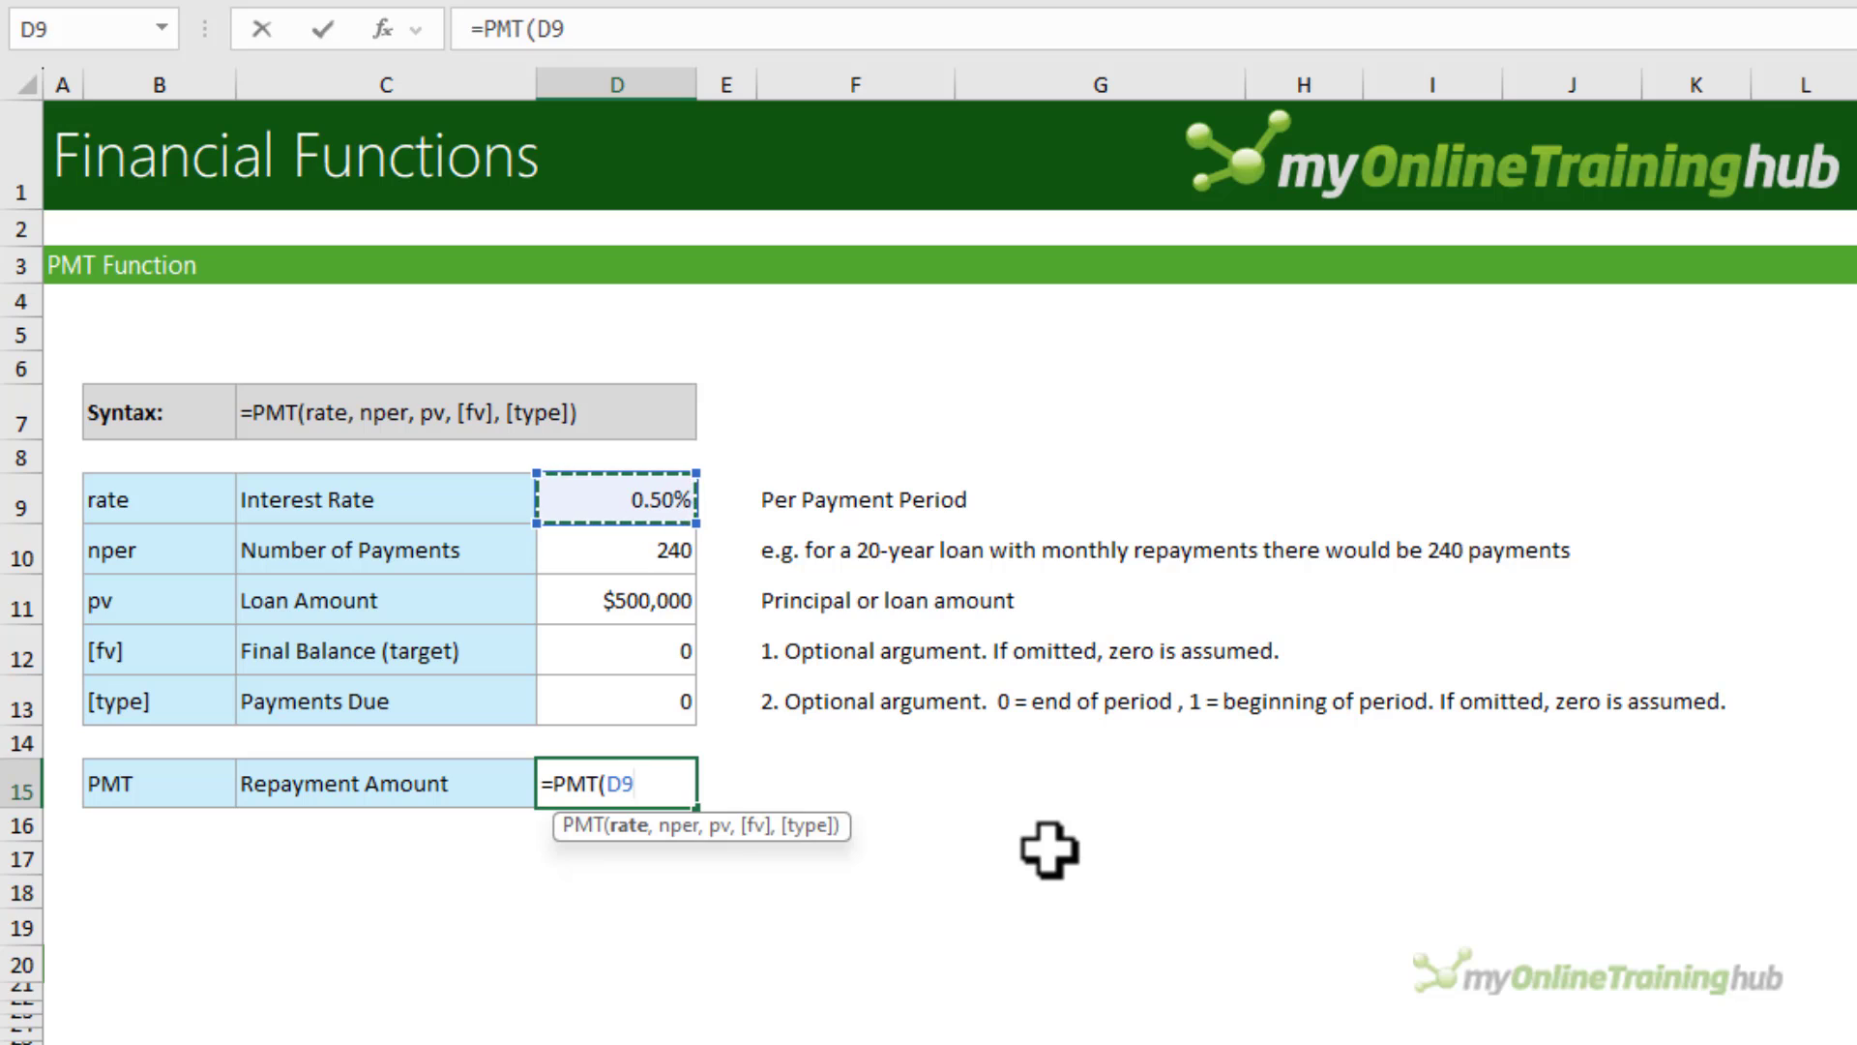
pyautogui.write(',')
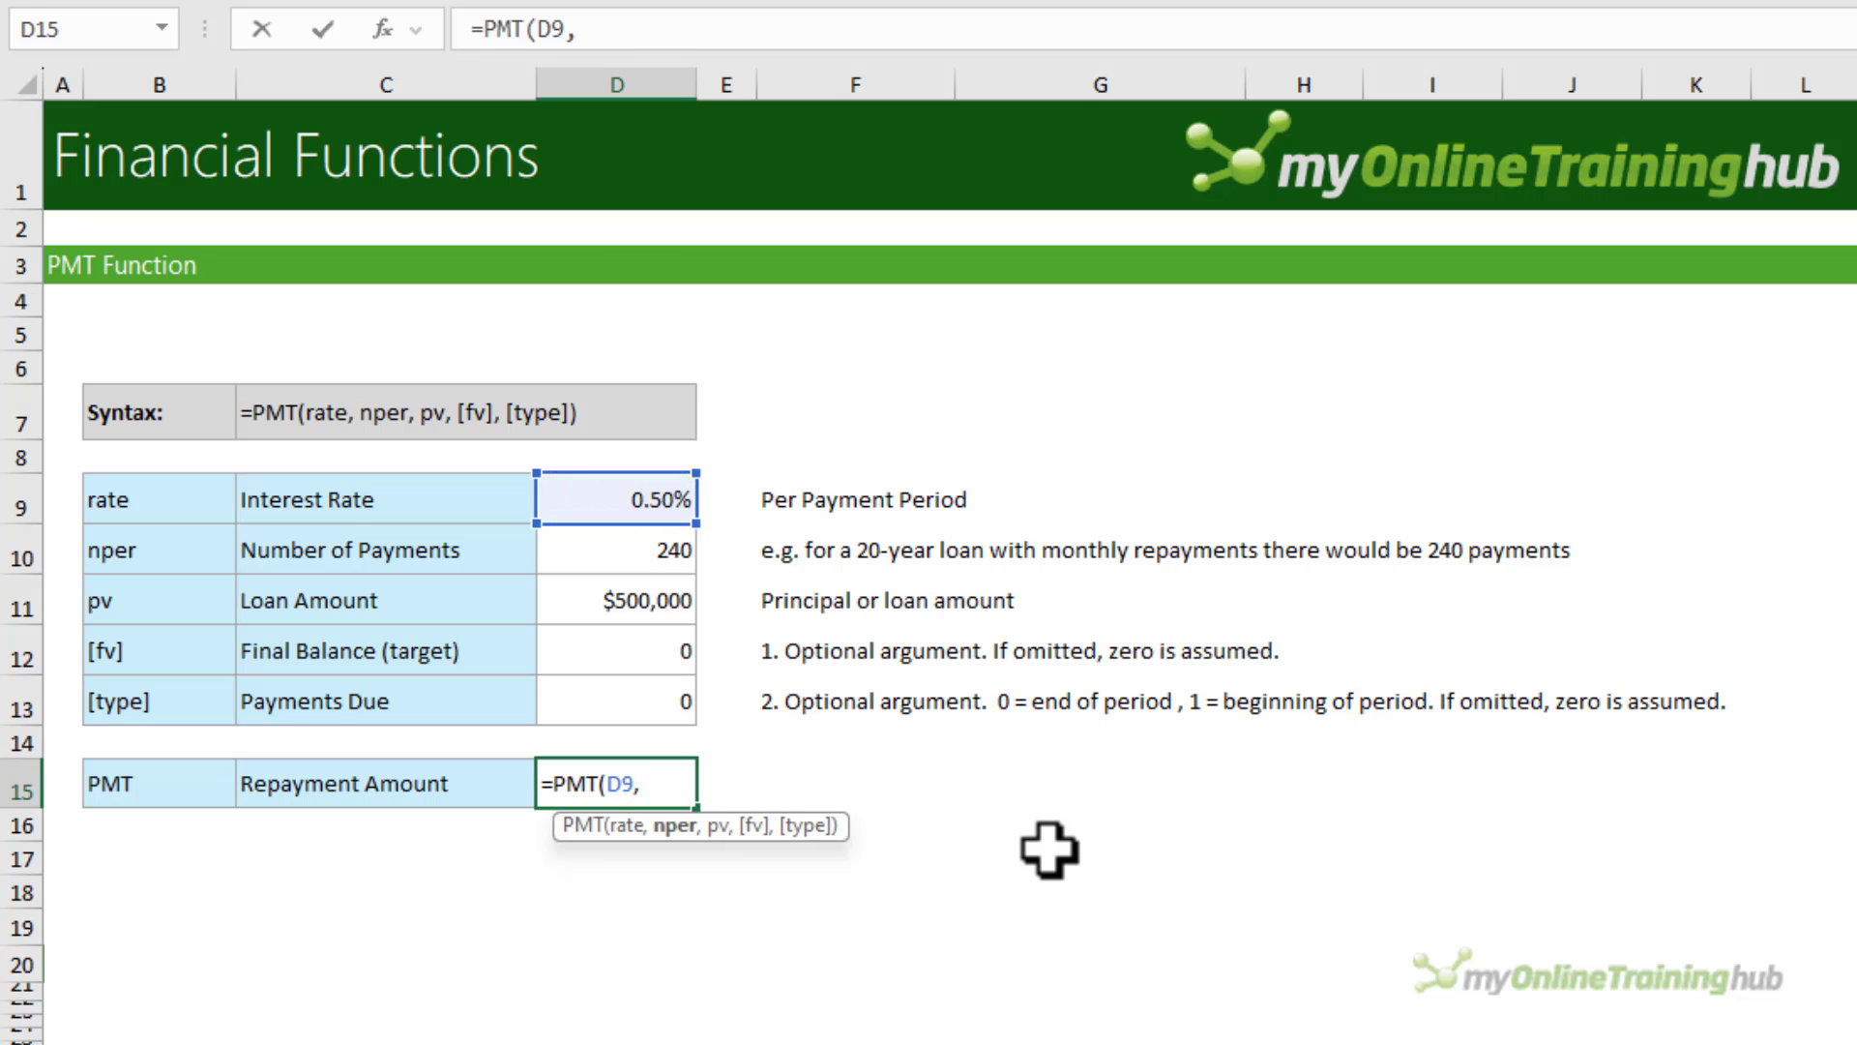
pyautogui.click(626, 560)
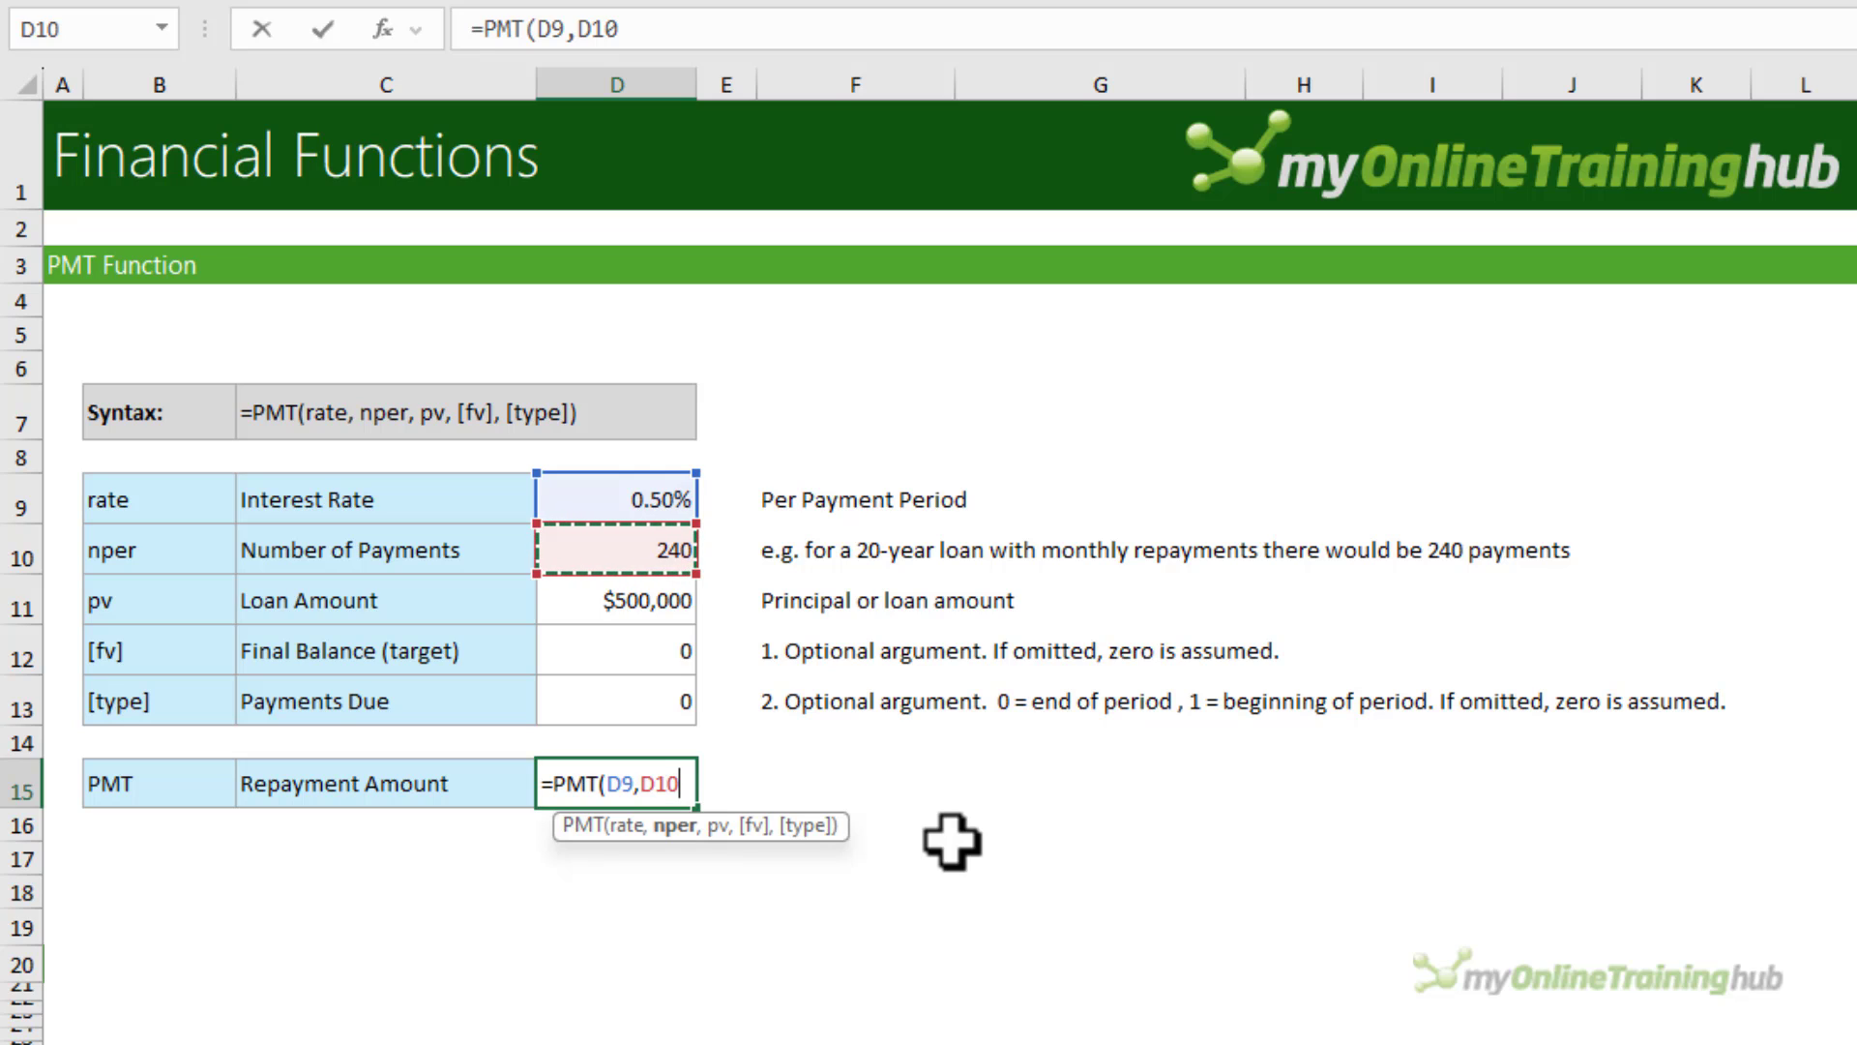
pyautogui.write(',')
pyautogui.click(630, 592)
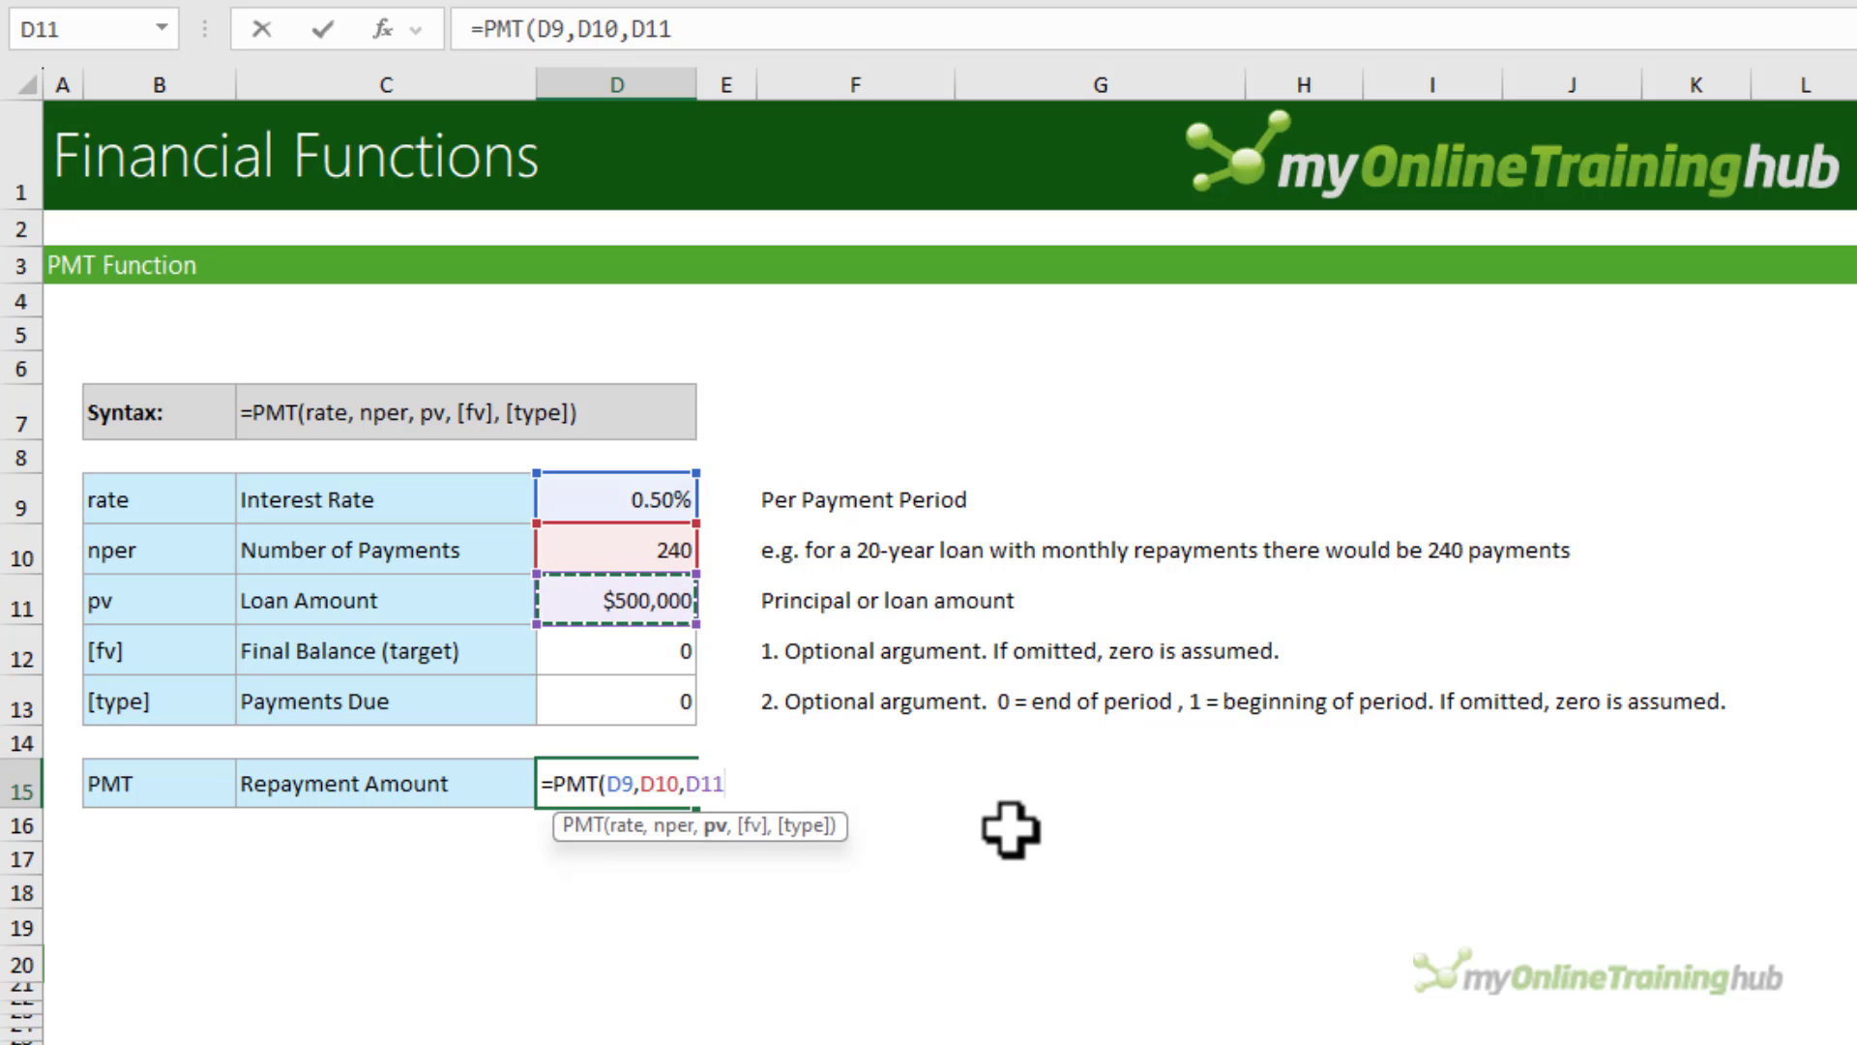
# Complete the PMT formula with final balance D12 and payment type D13, close the parenthesis, and enter it.
pyautogui.write(',')
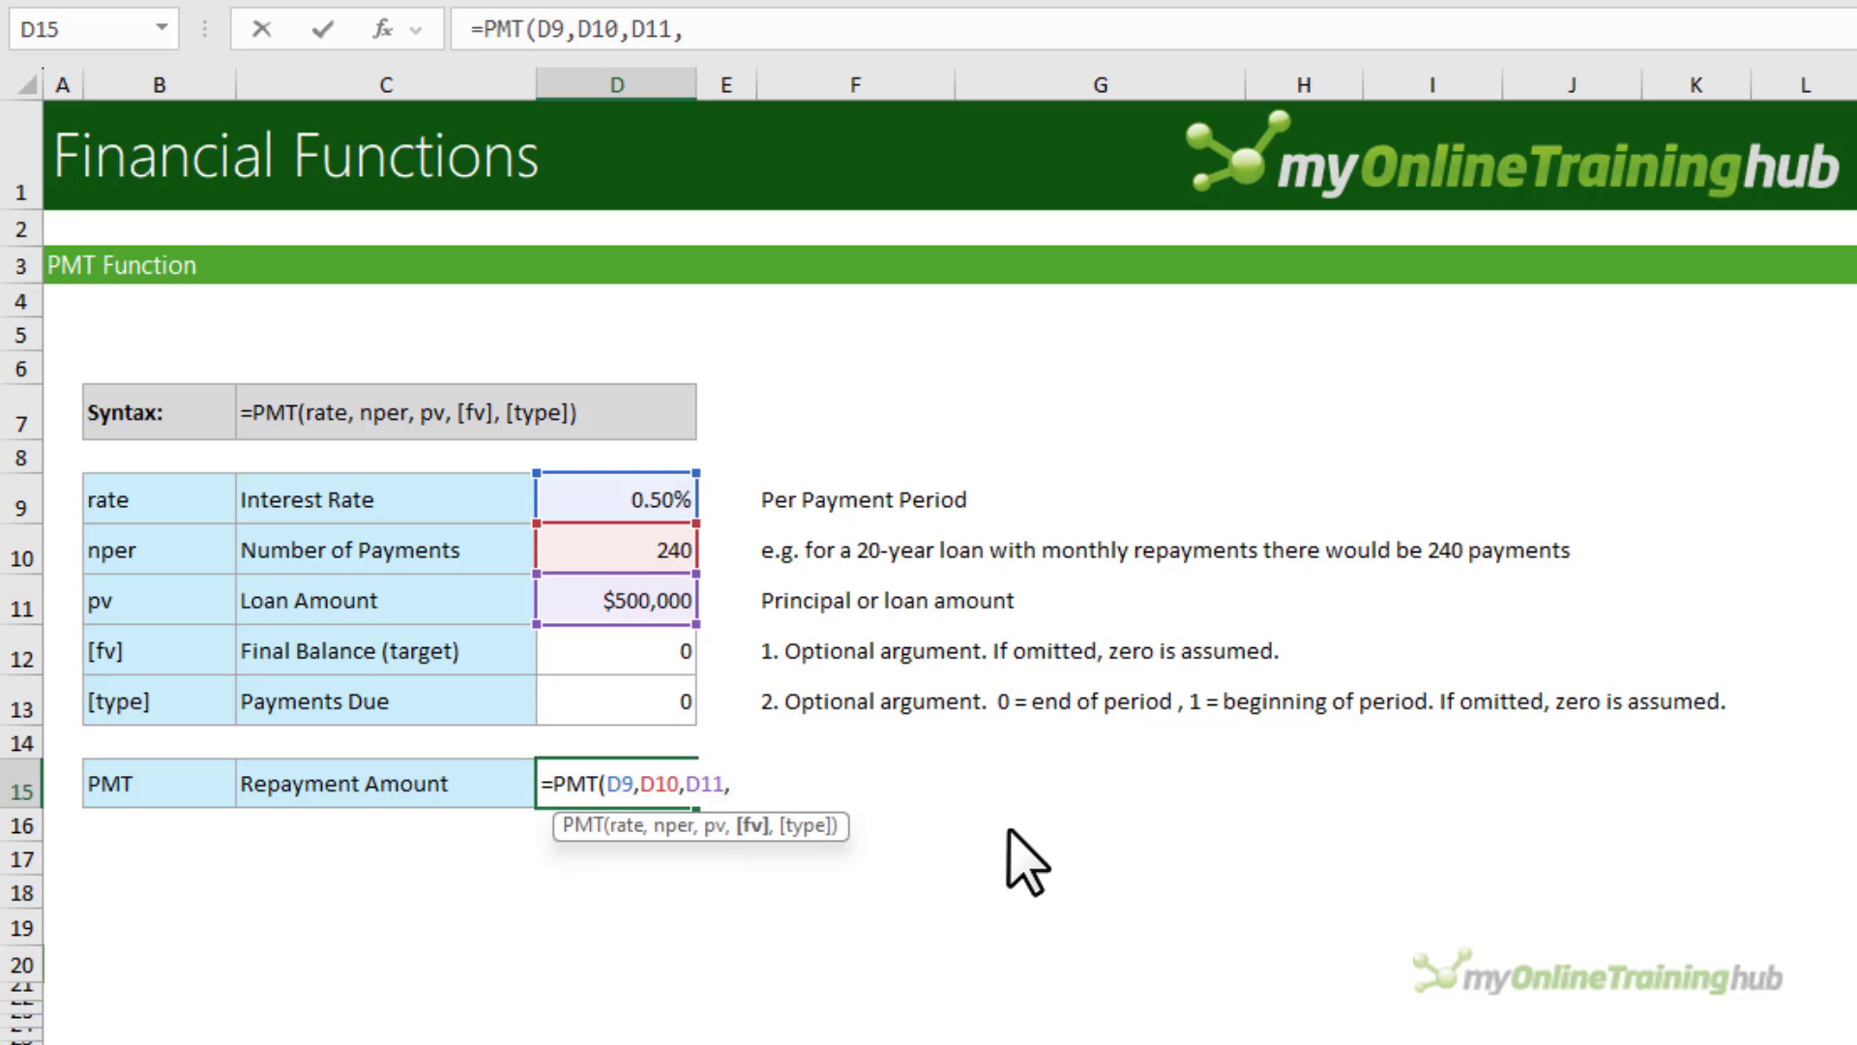
pyautogui.click(624, 658)
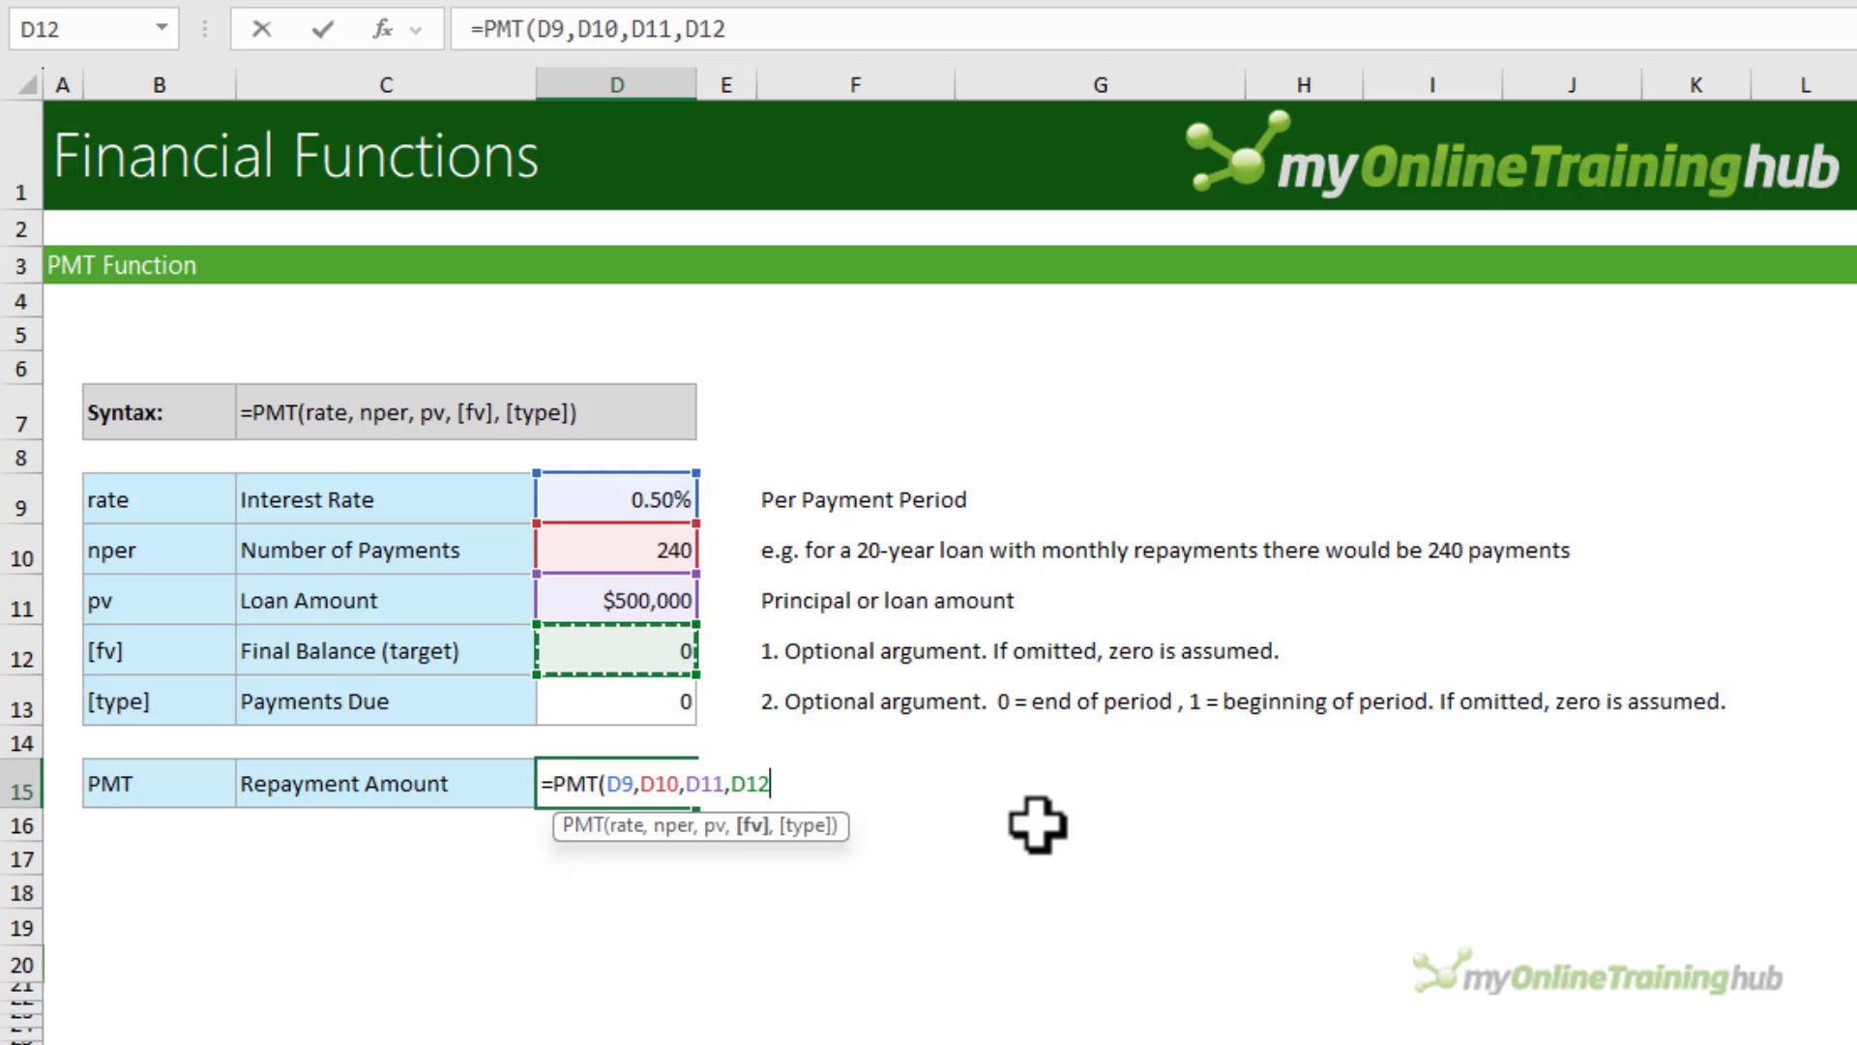
pyautogui.write(',')
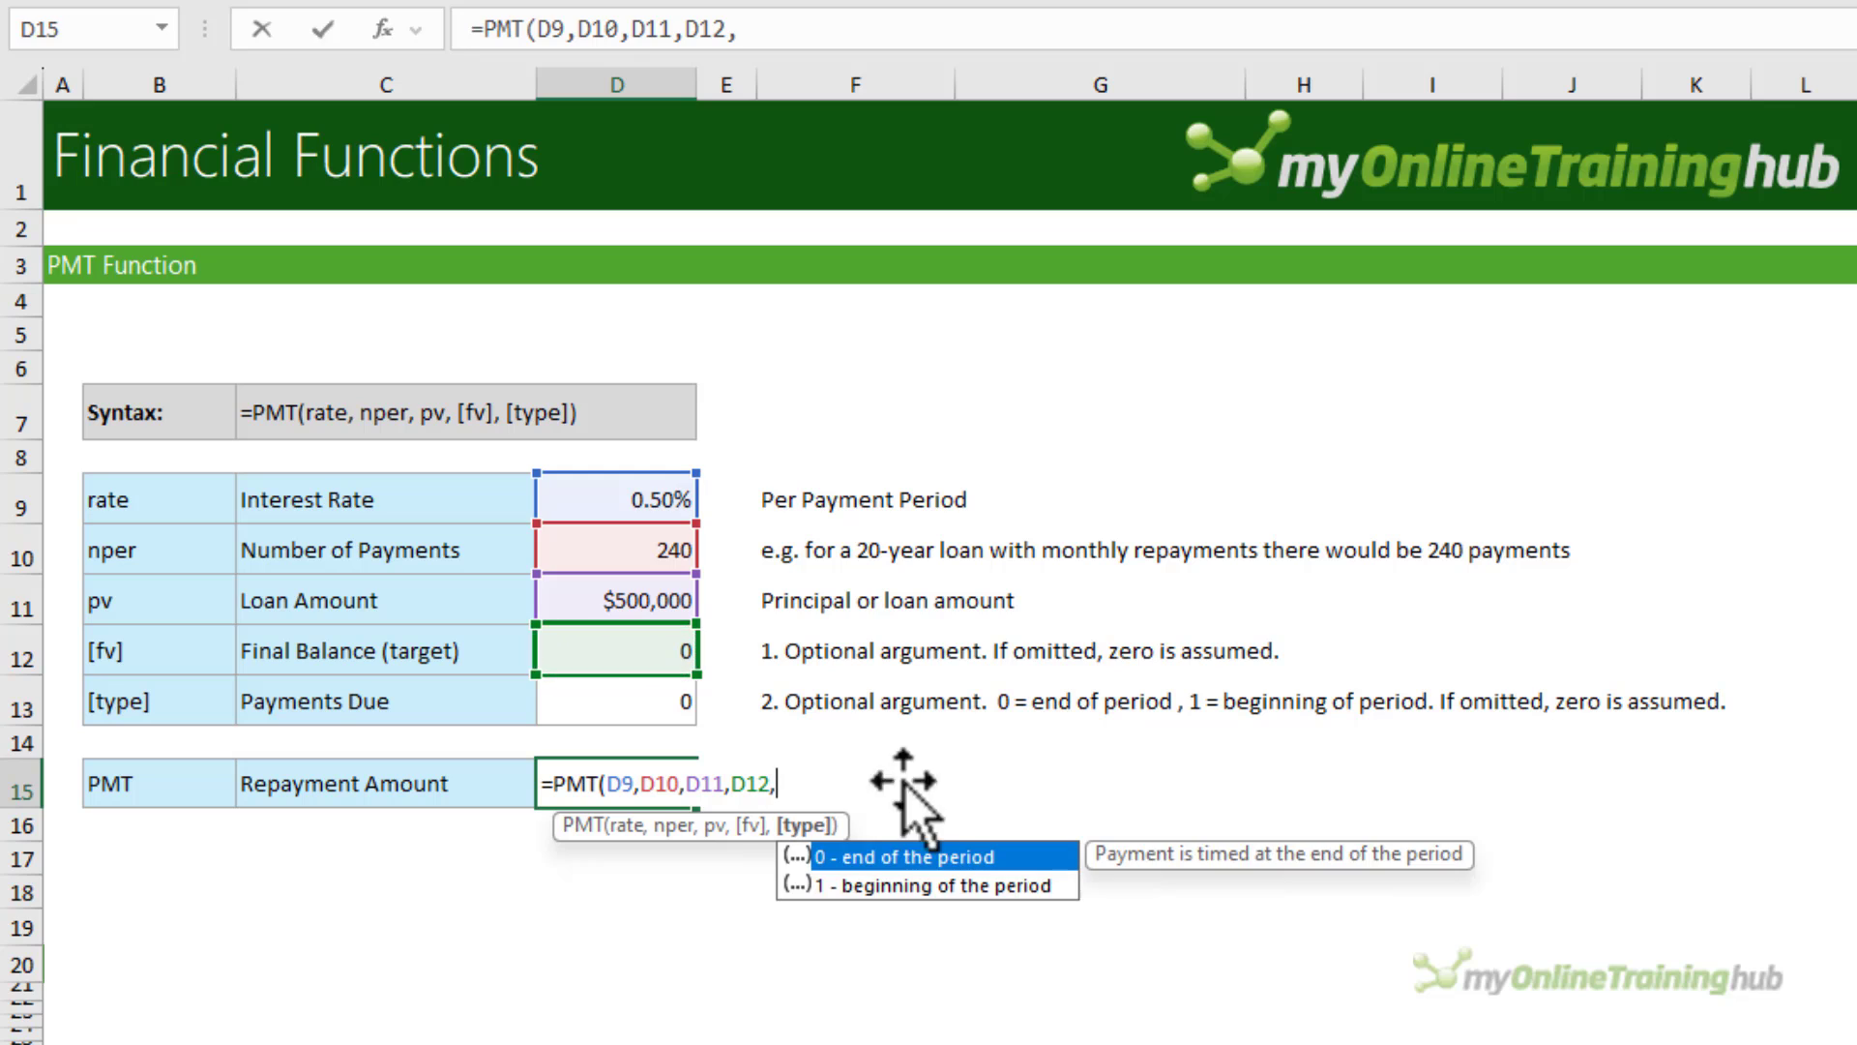
pyautogui.click(590, 699)
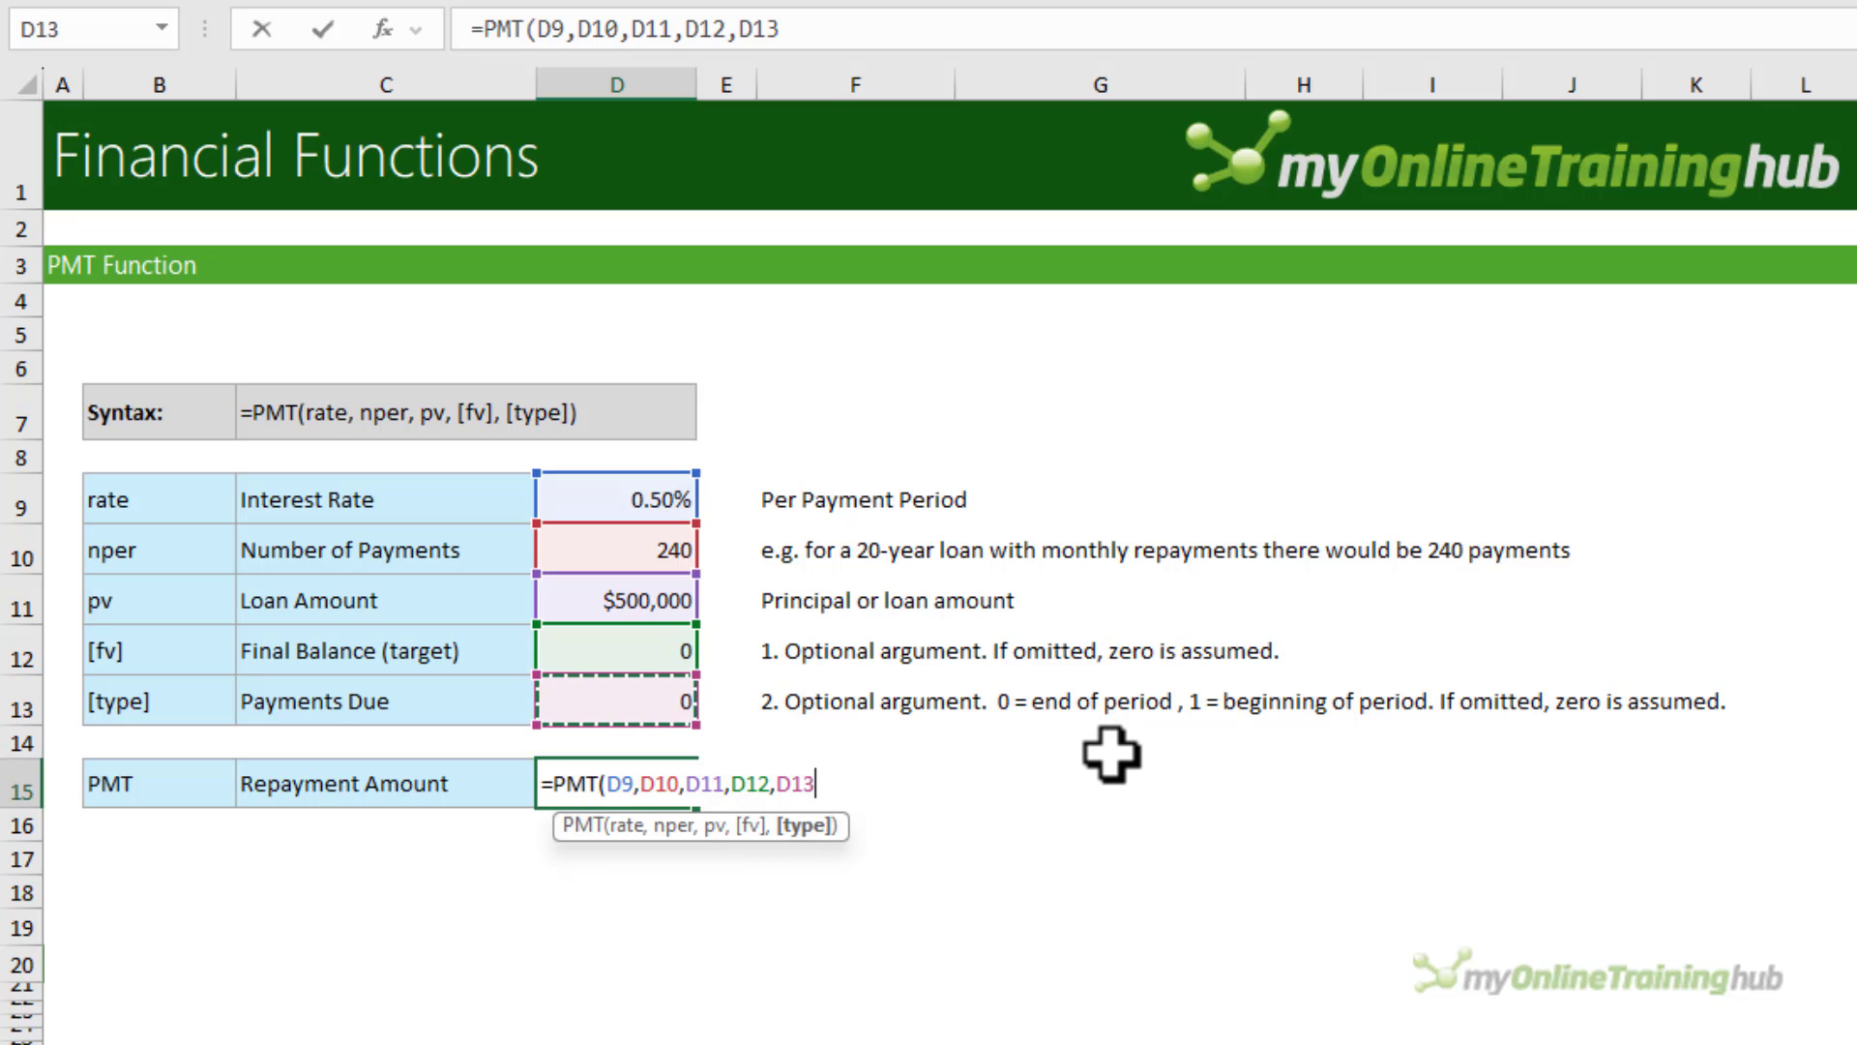
pyautogui.write(')')
pyautogui.press('Return')
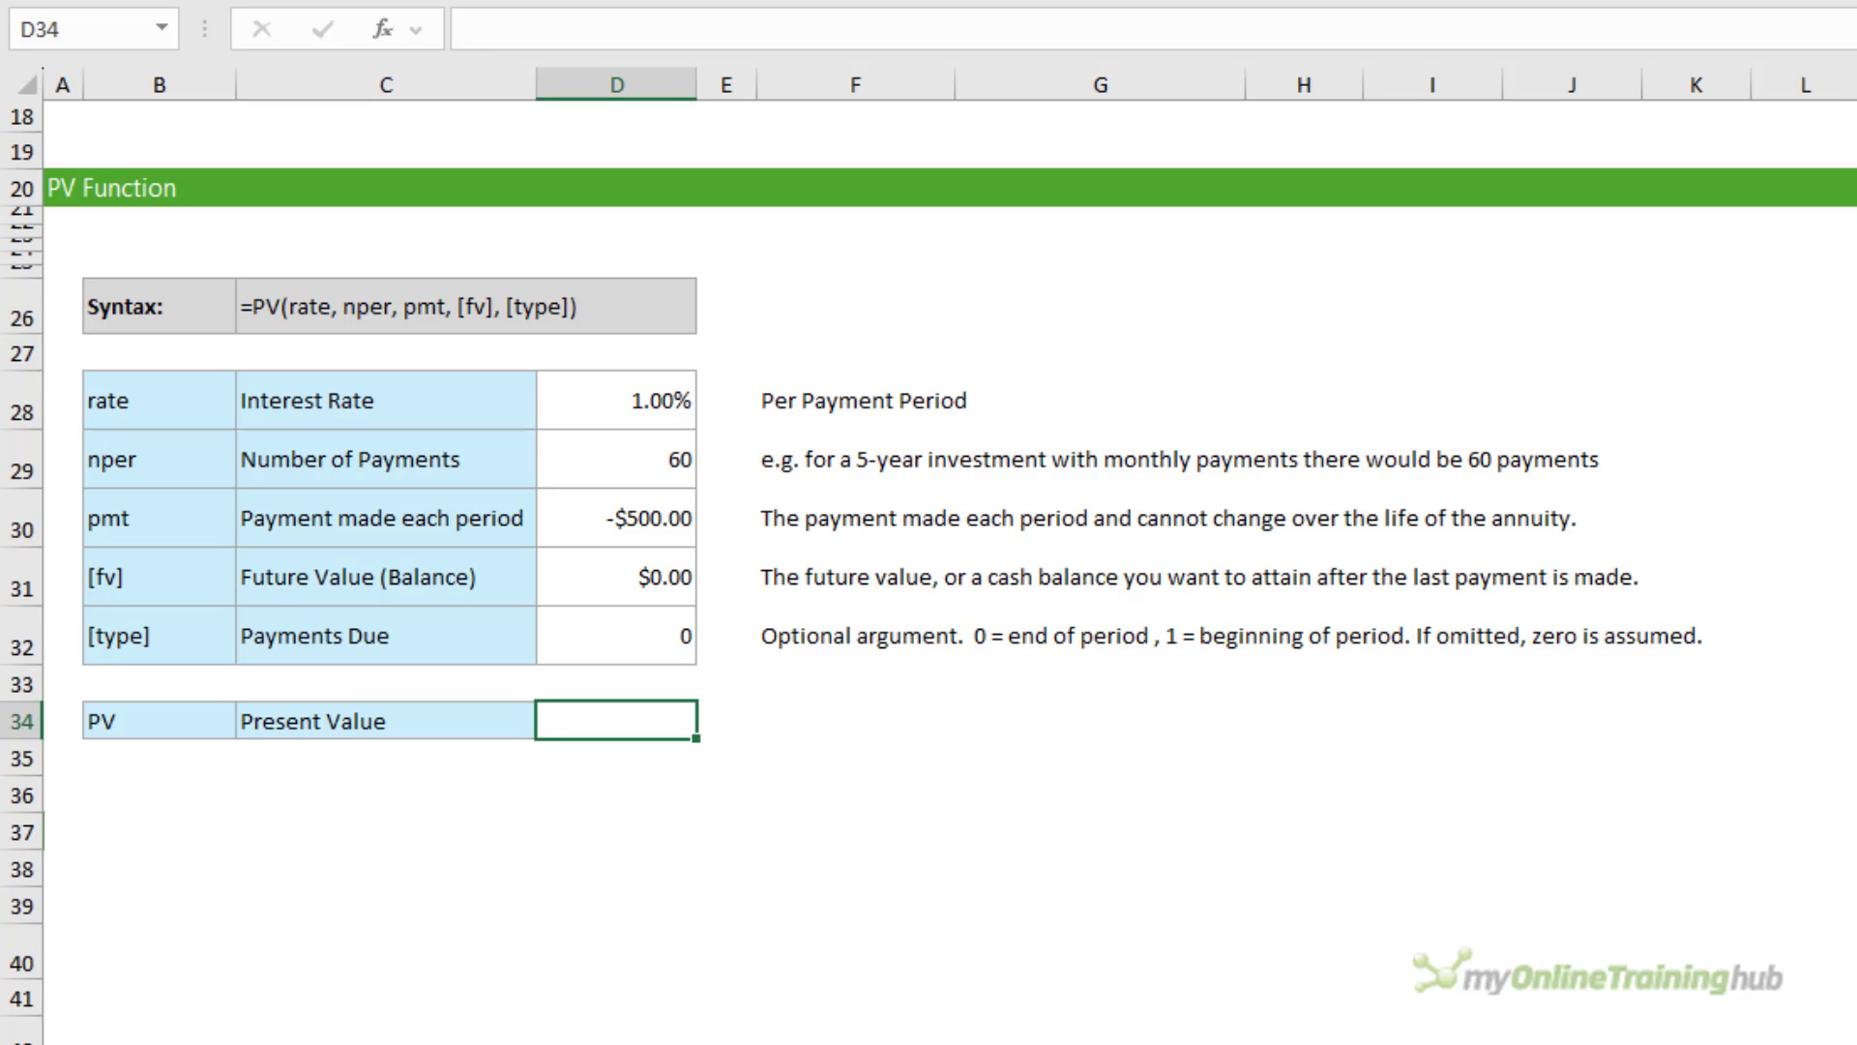
# In D34 of the PV section, start a PV formula with rate D28, number of payments D29, and payment D30.
pyautogui.write('=pv')
pyautogui.press('Tab')
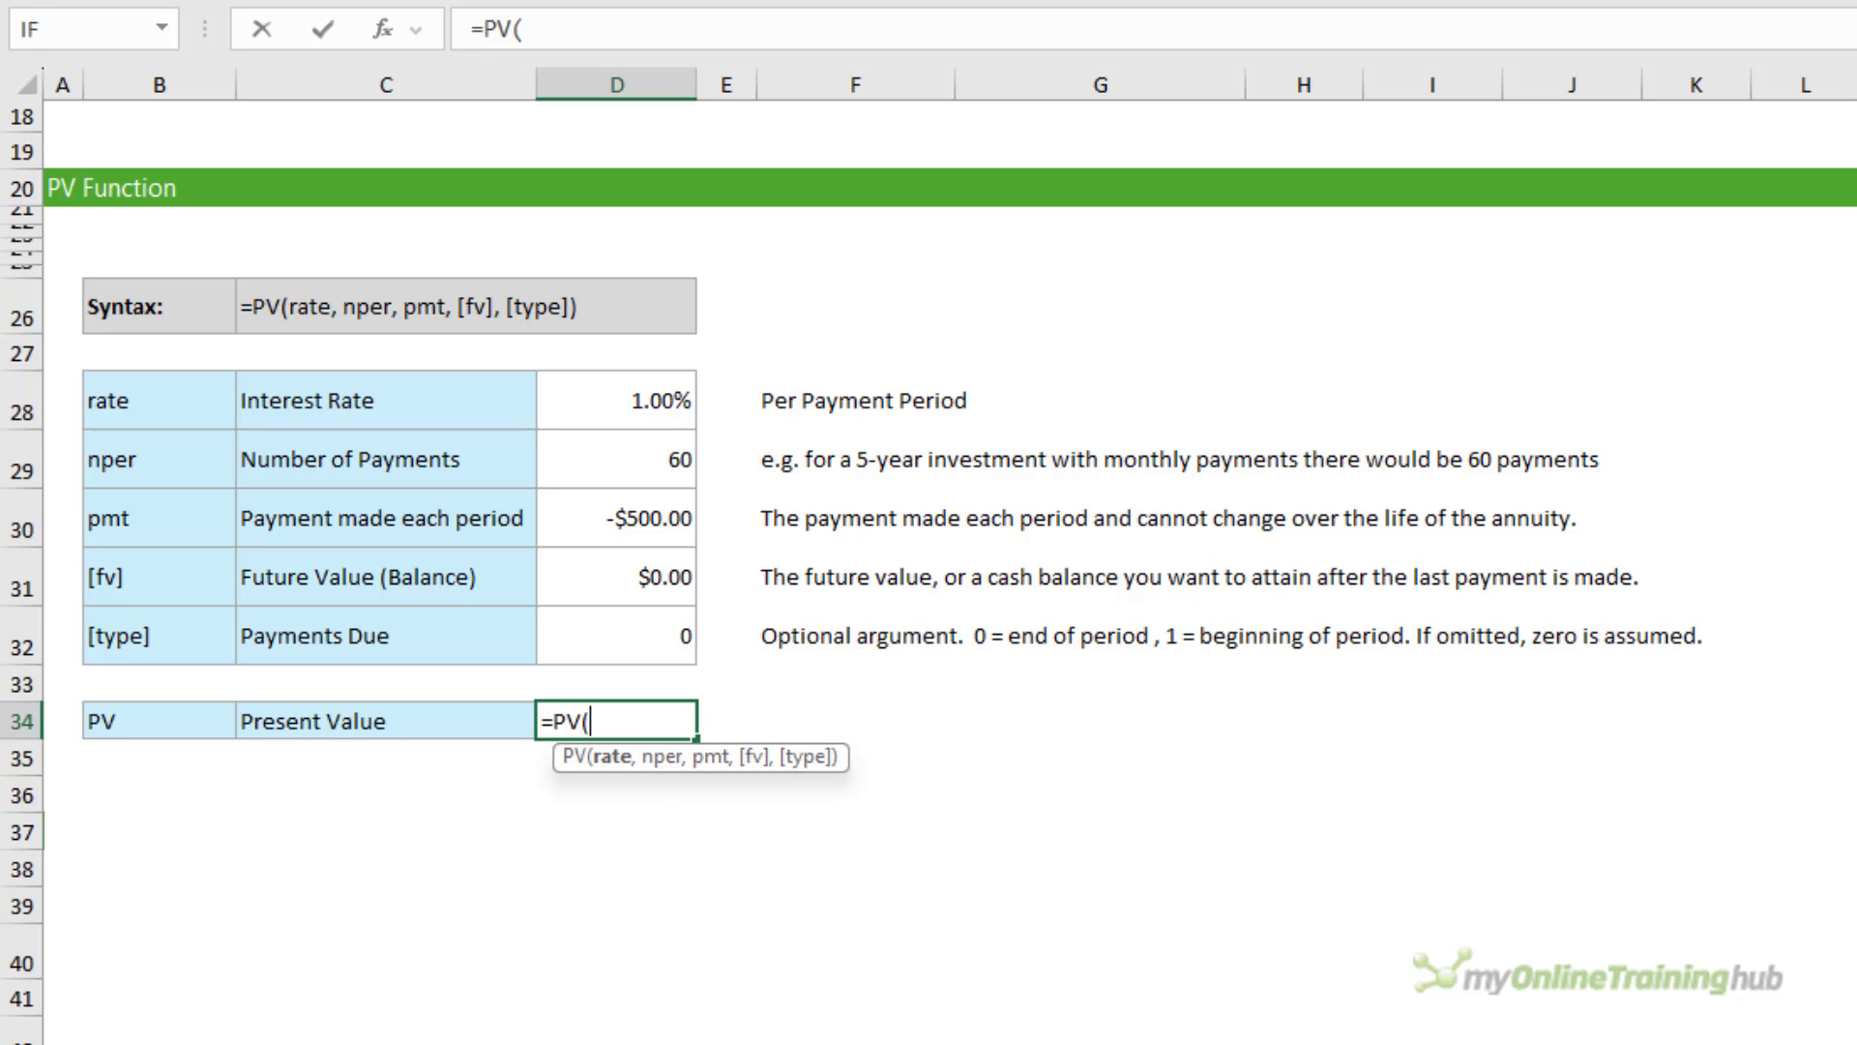
pyautogui.click(616, 398)
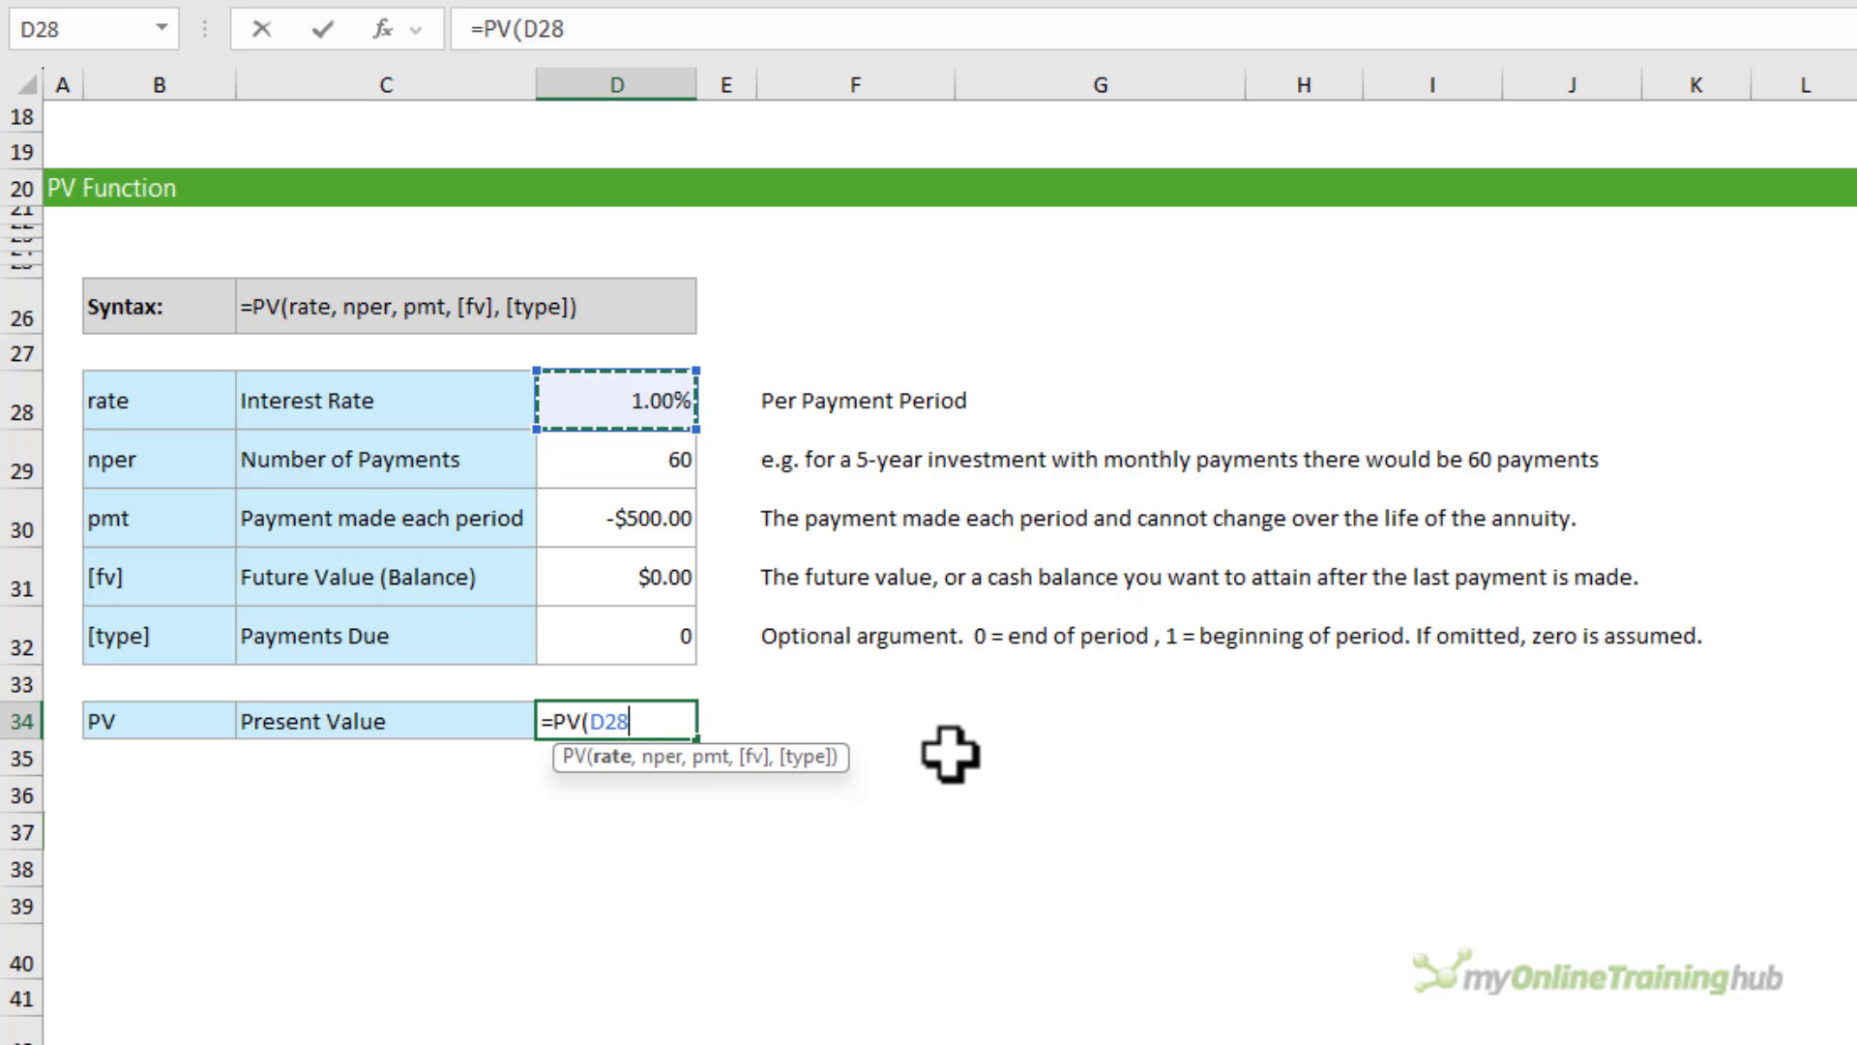
pyautogui.write(',')
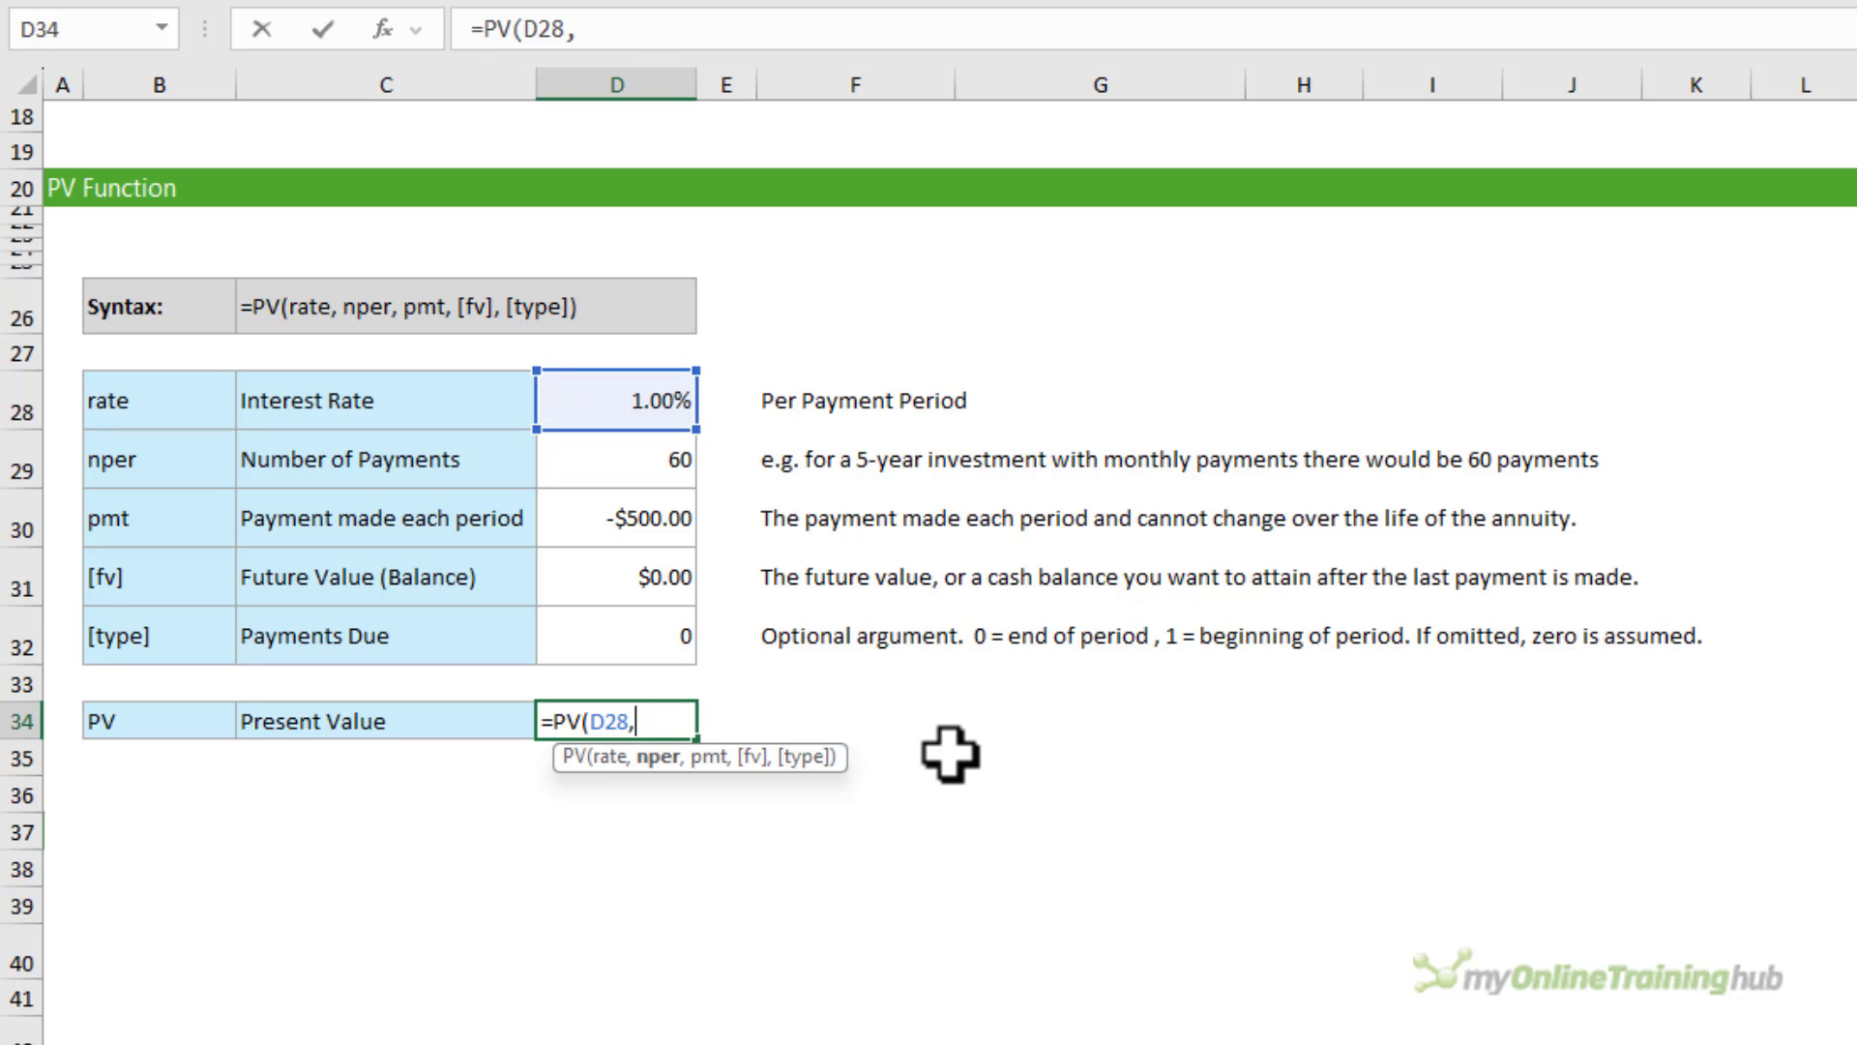
pyautogui.click(634, 463)
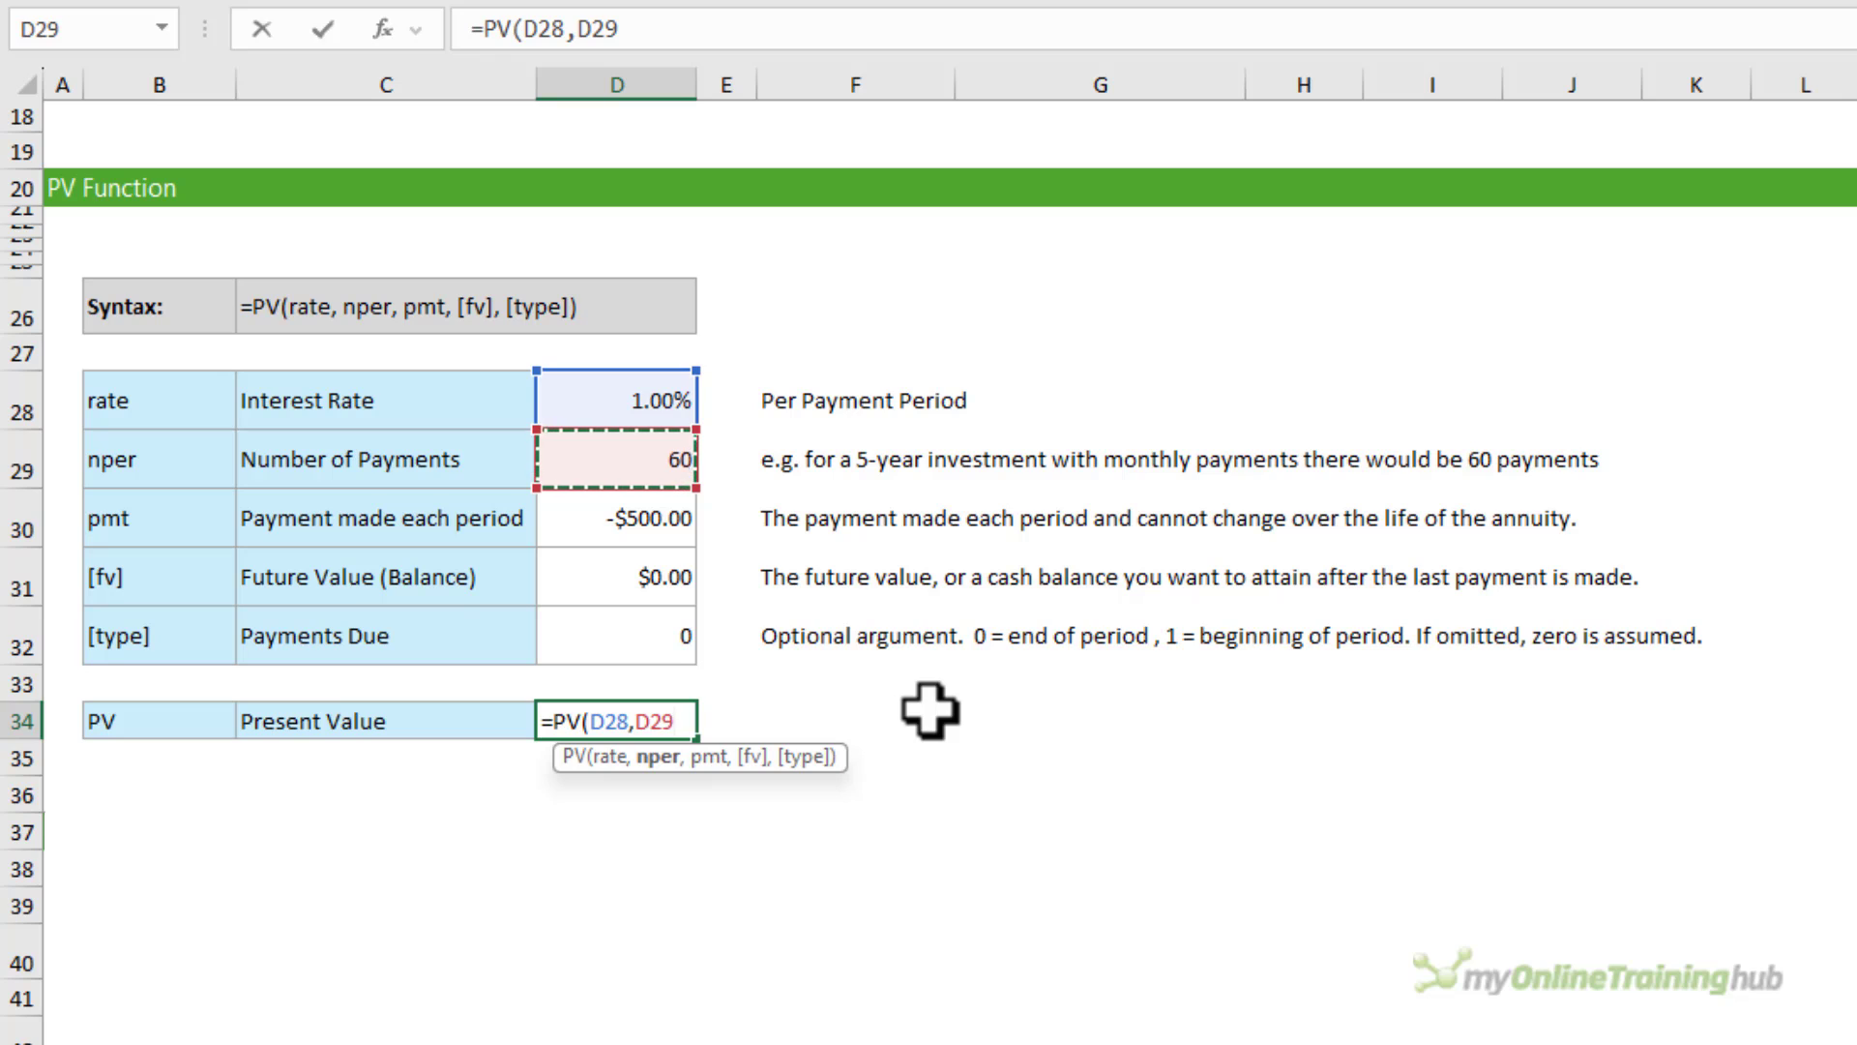
pyautogui.write(',')
pyautogui.click(609, 516)
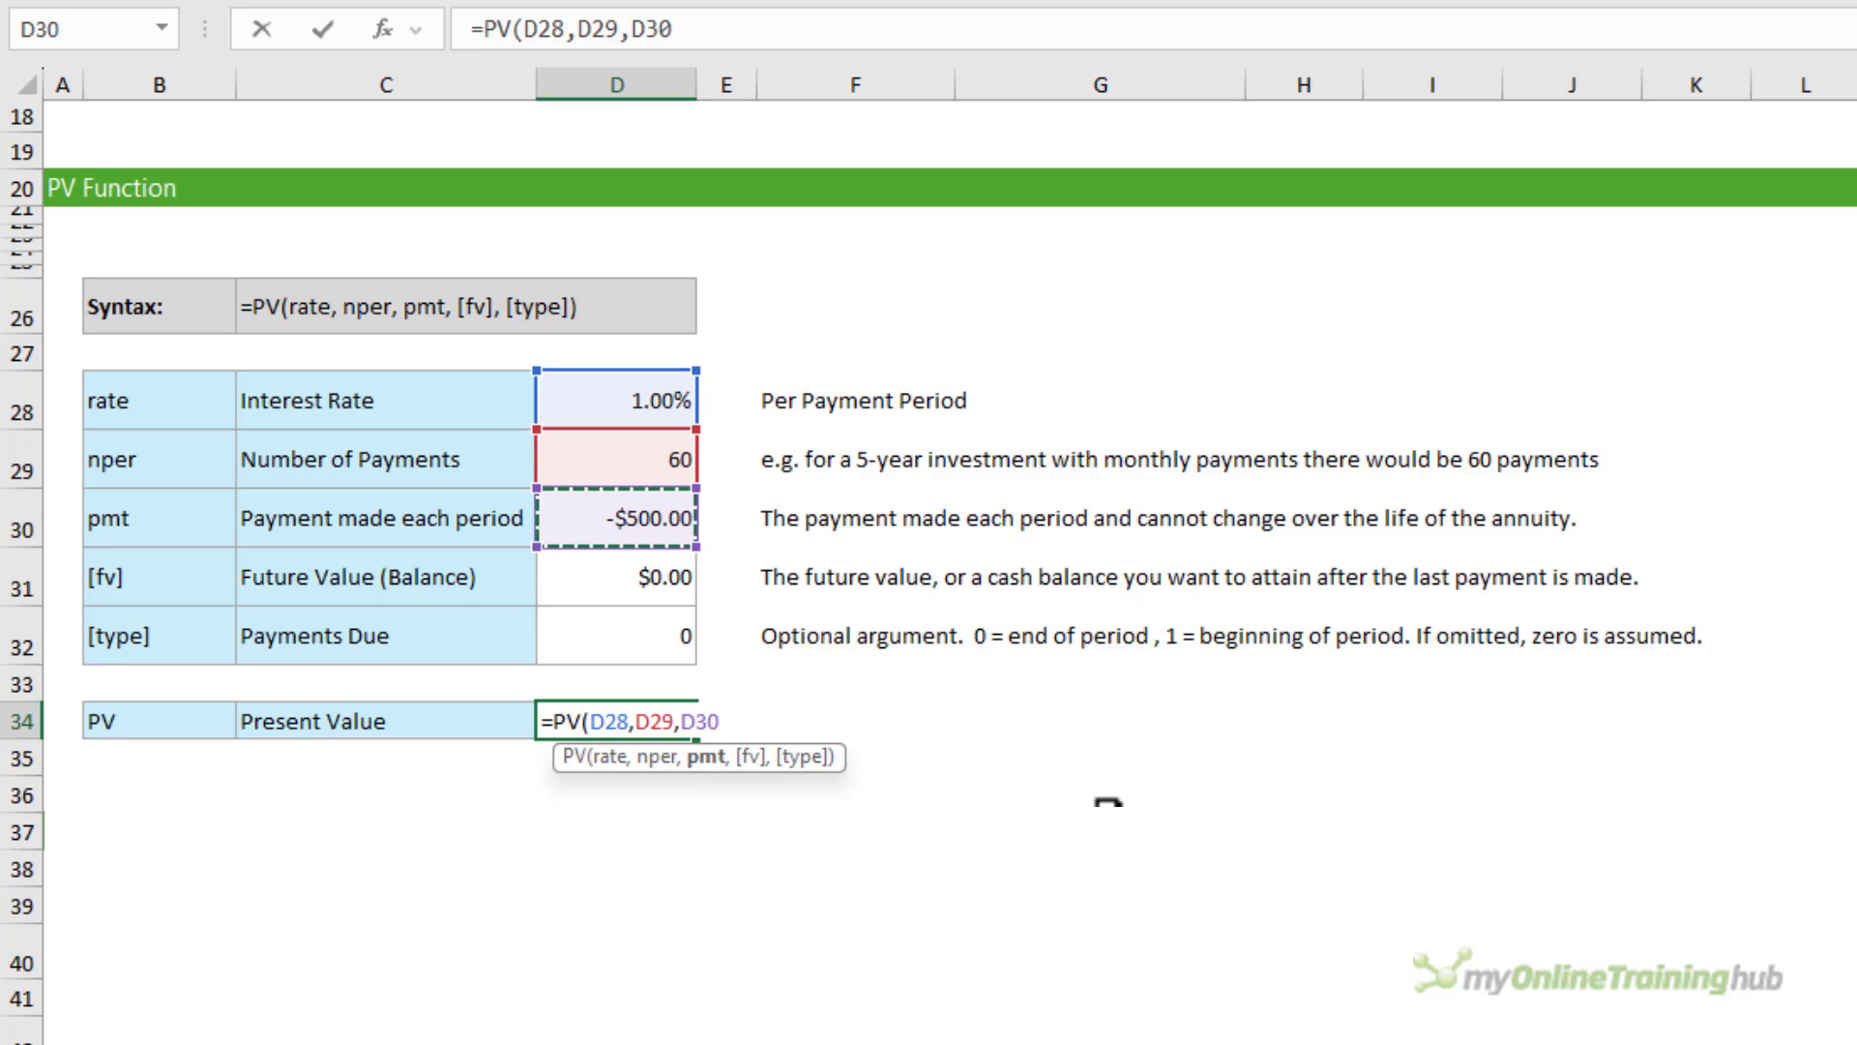
# Complete the PV formula with future value D31 and payment type D32, close the parenthesis, and enter it.
pyautogui.write(',')
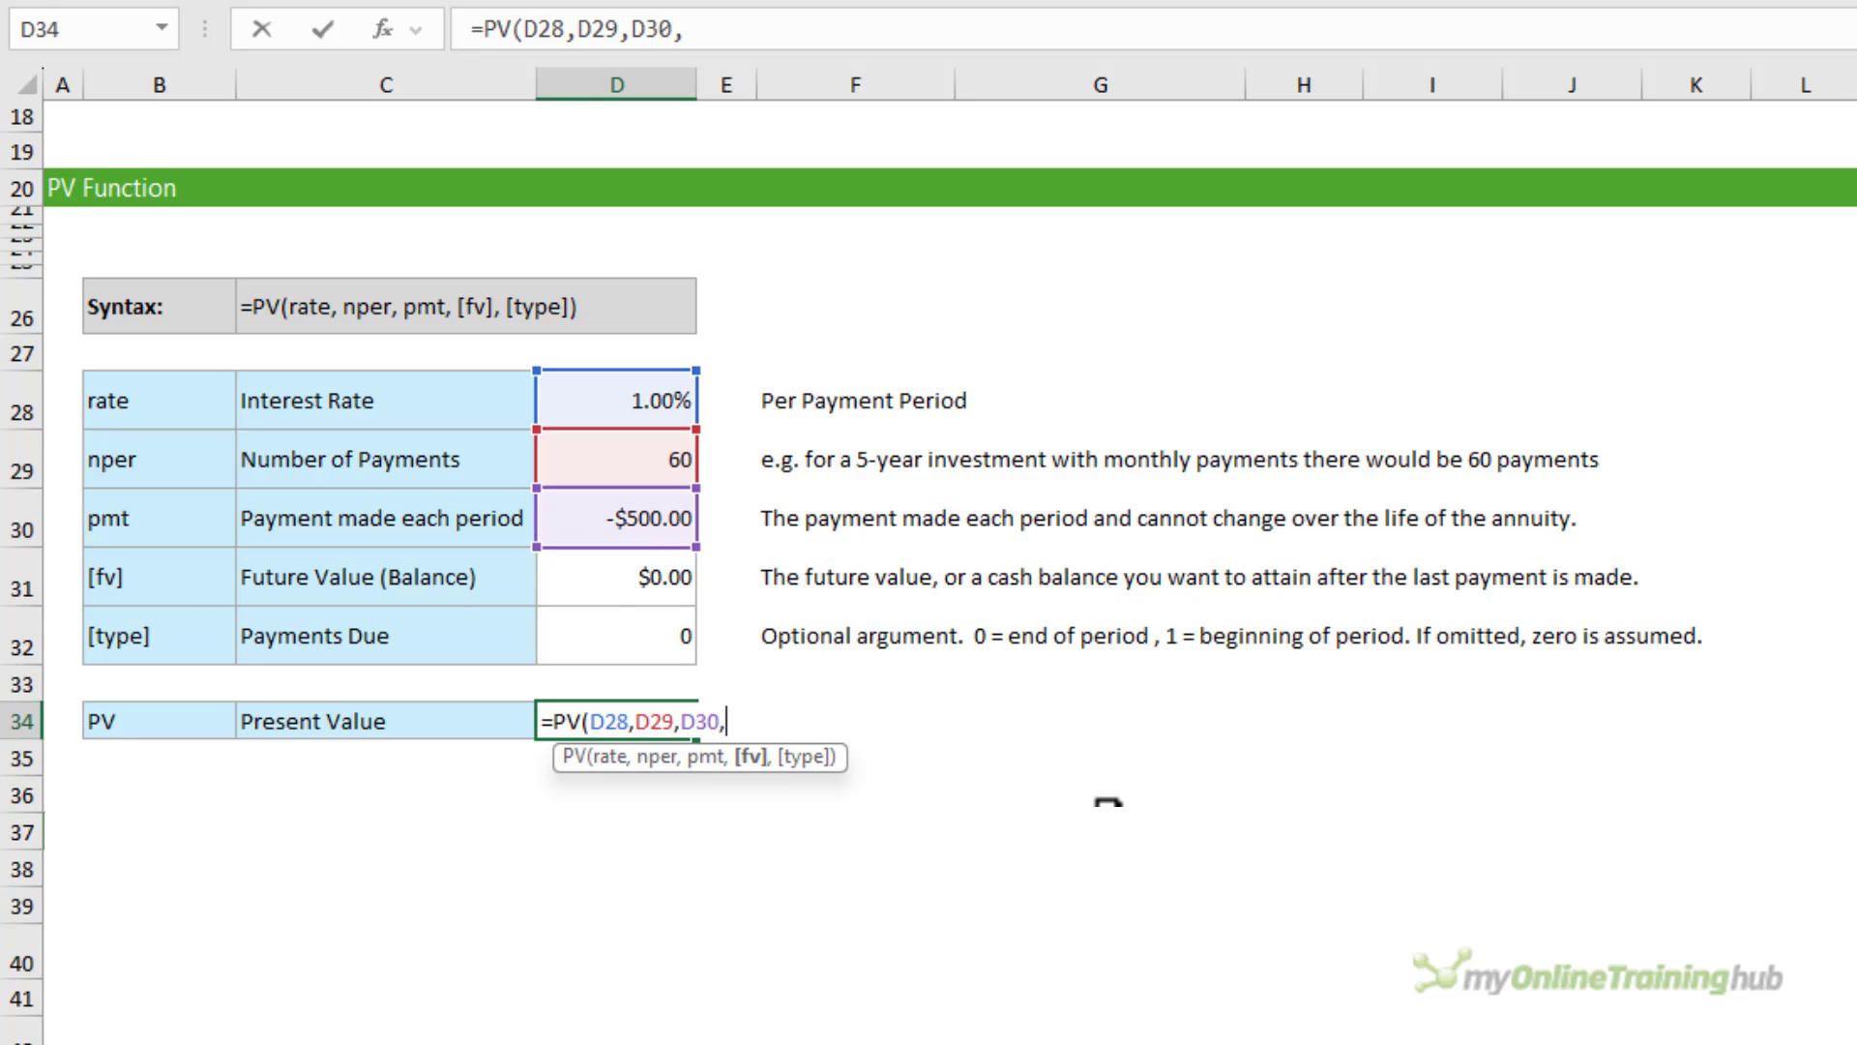
pyautogui.click(607, 594)
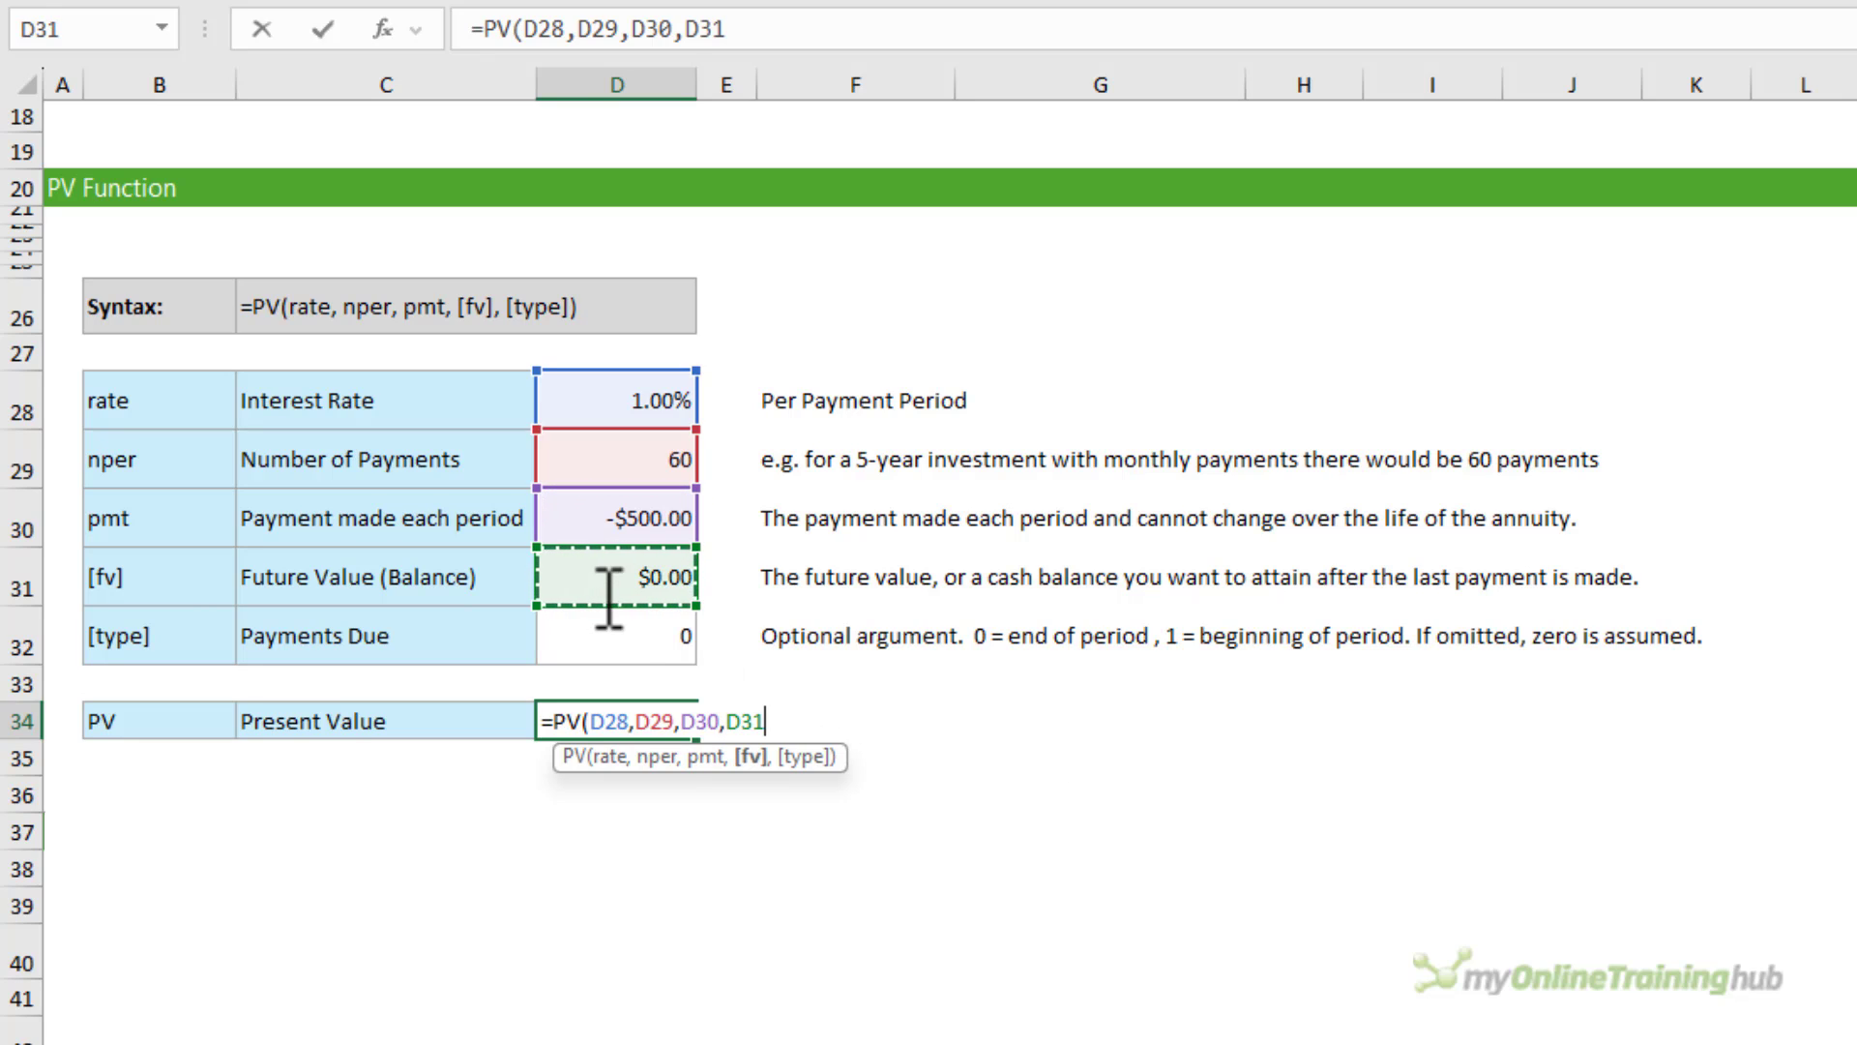
pyautogui.write(',')
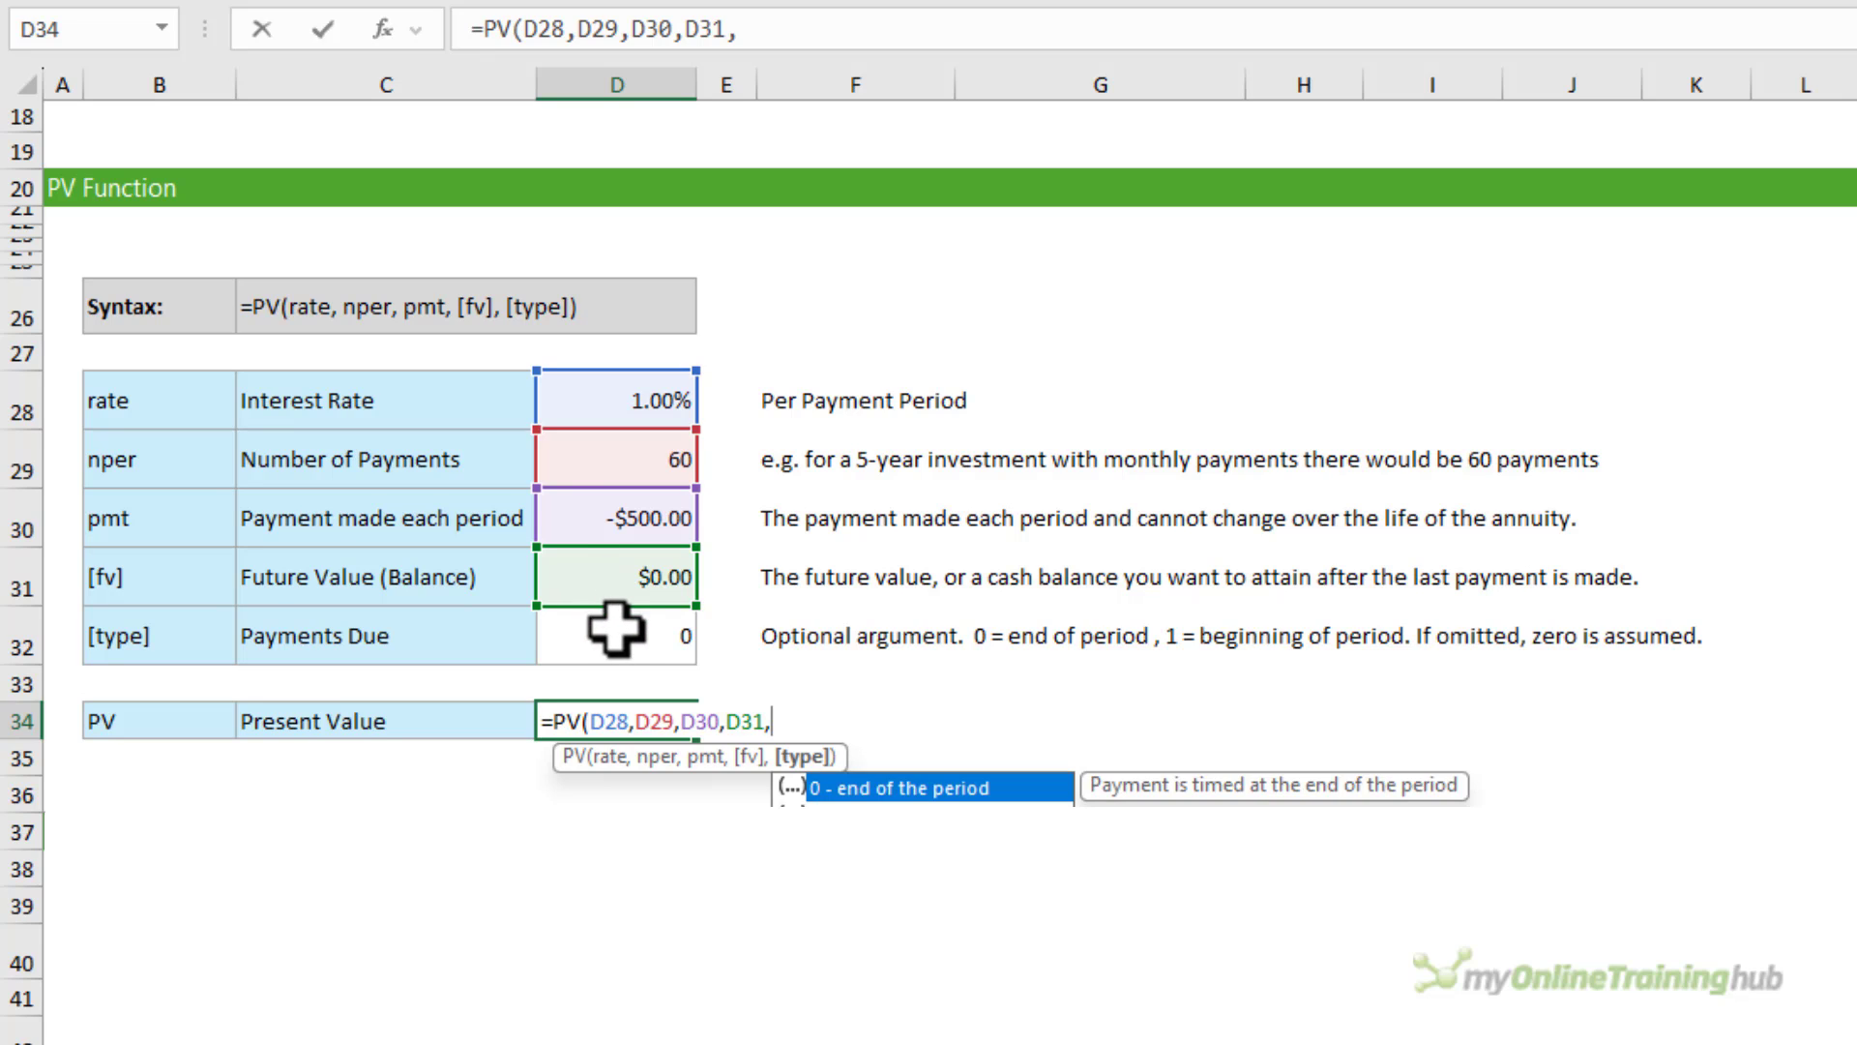
pyautogui.click(615, 634)
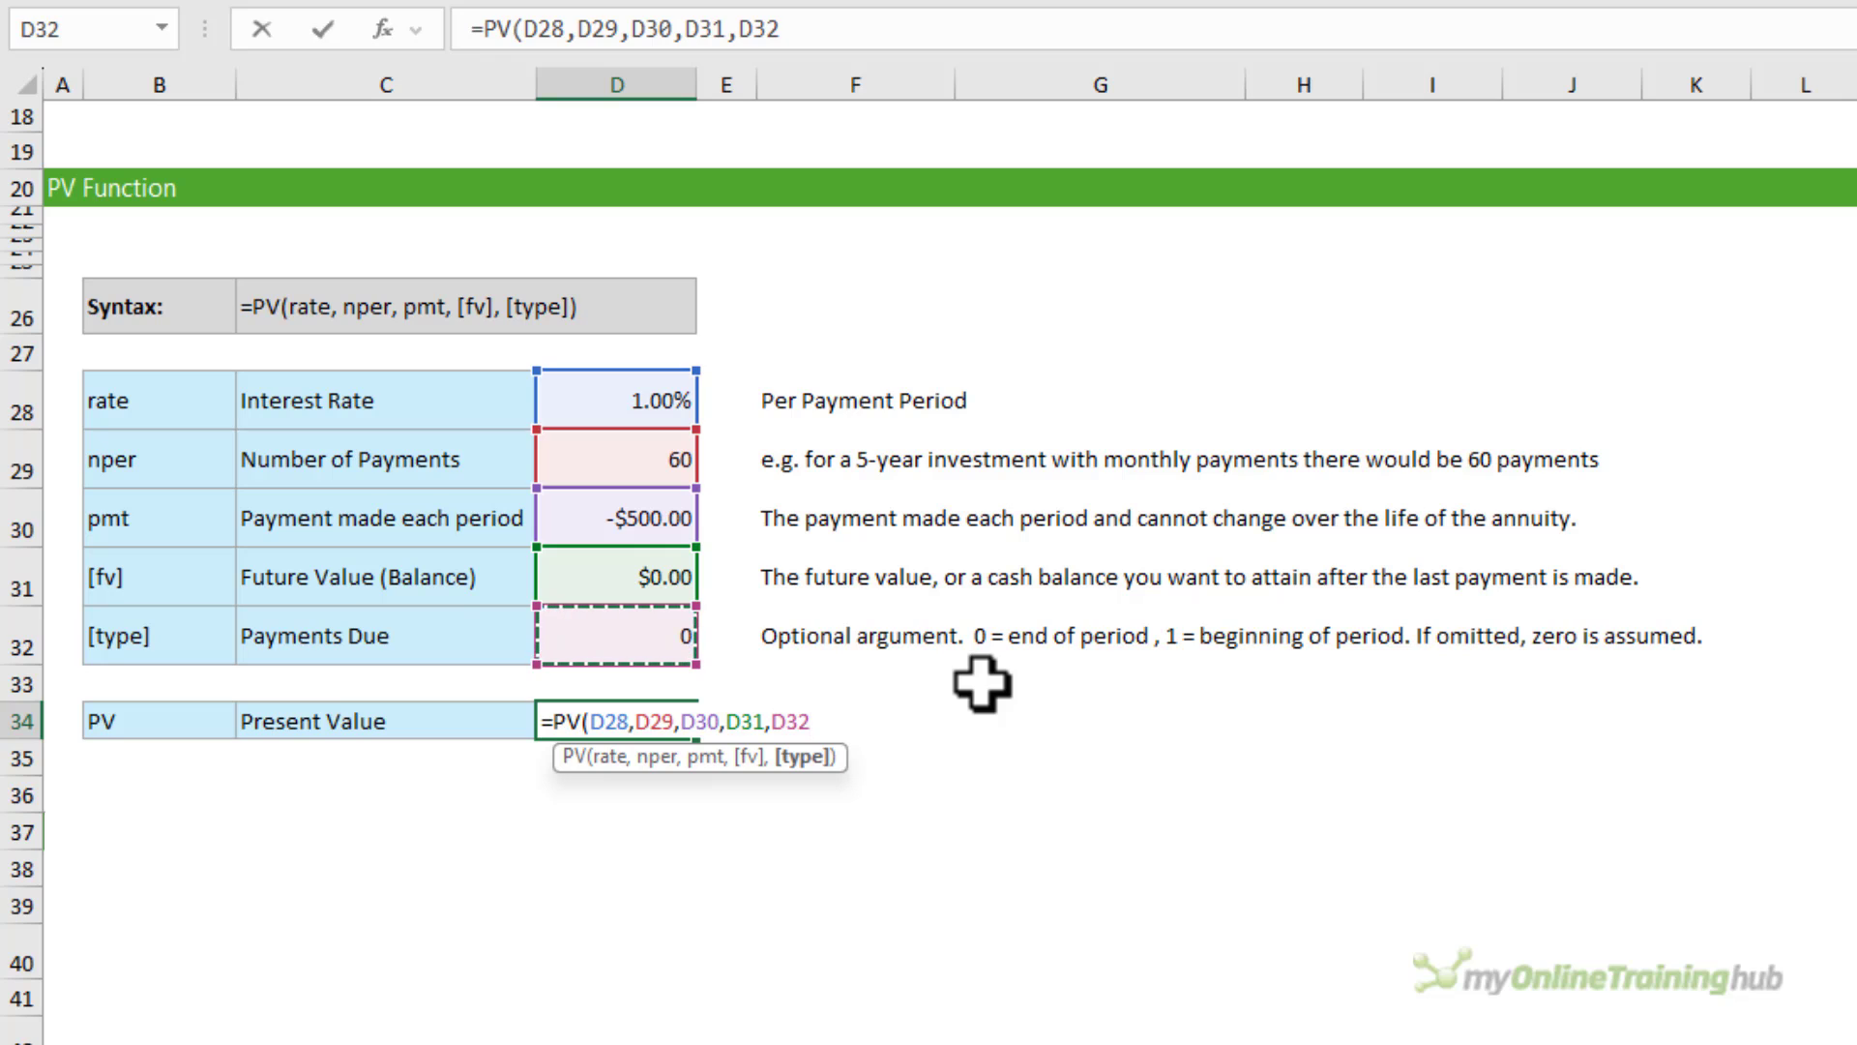
pyautogui.write(')')
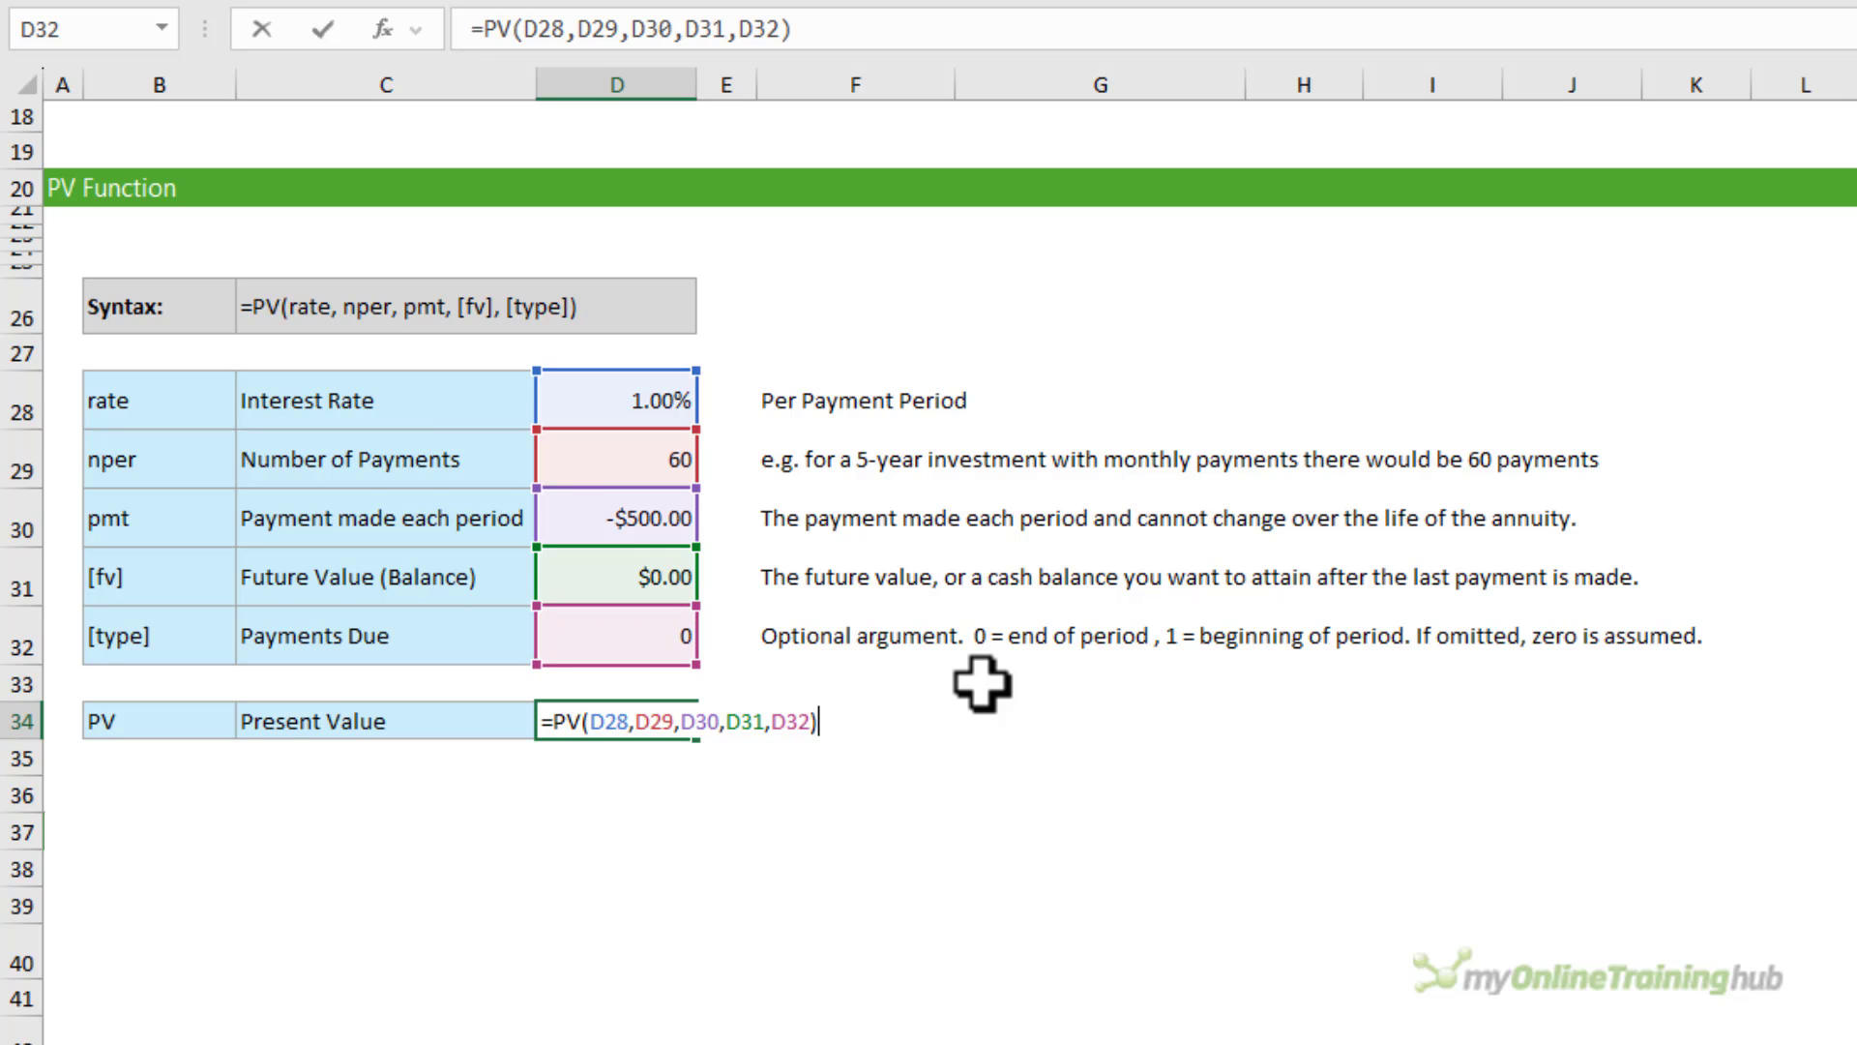
pyautogui.press('Return')
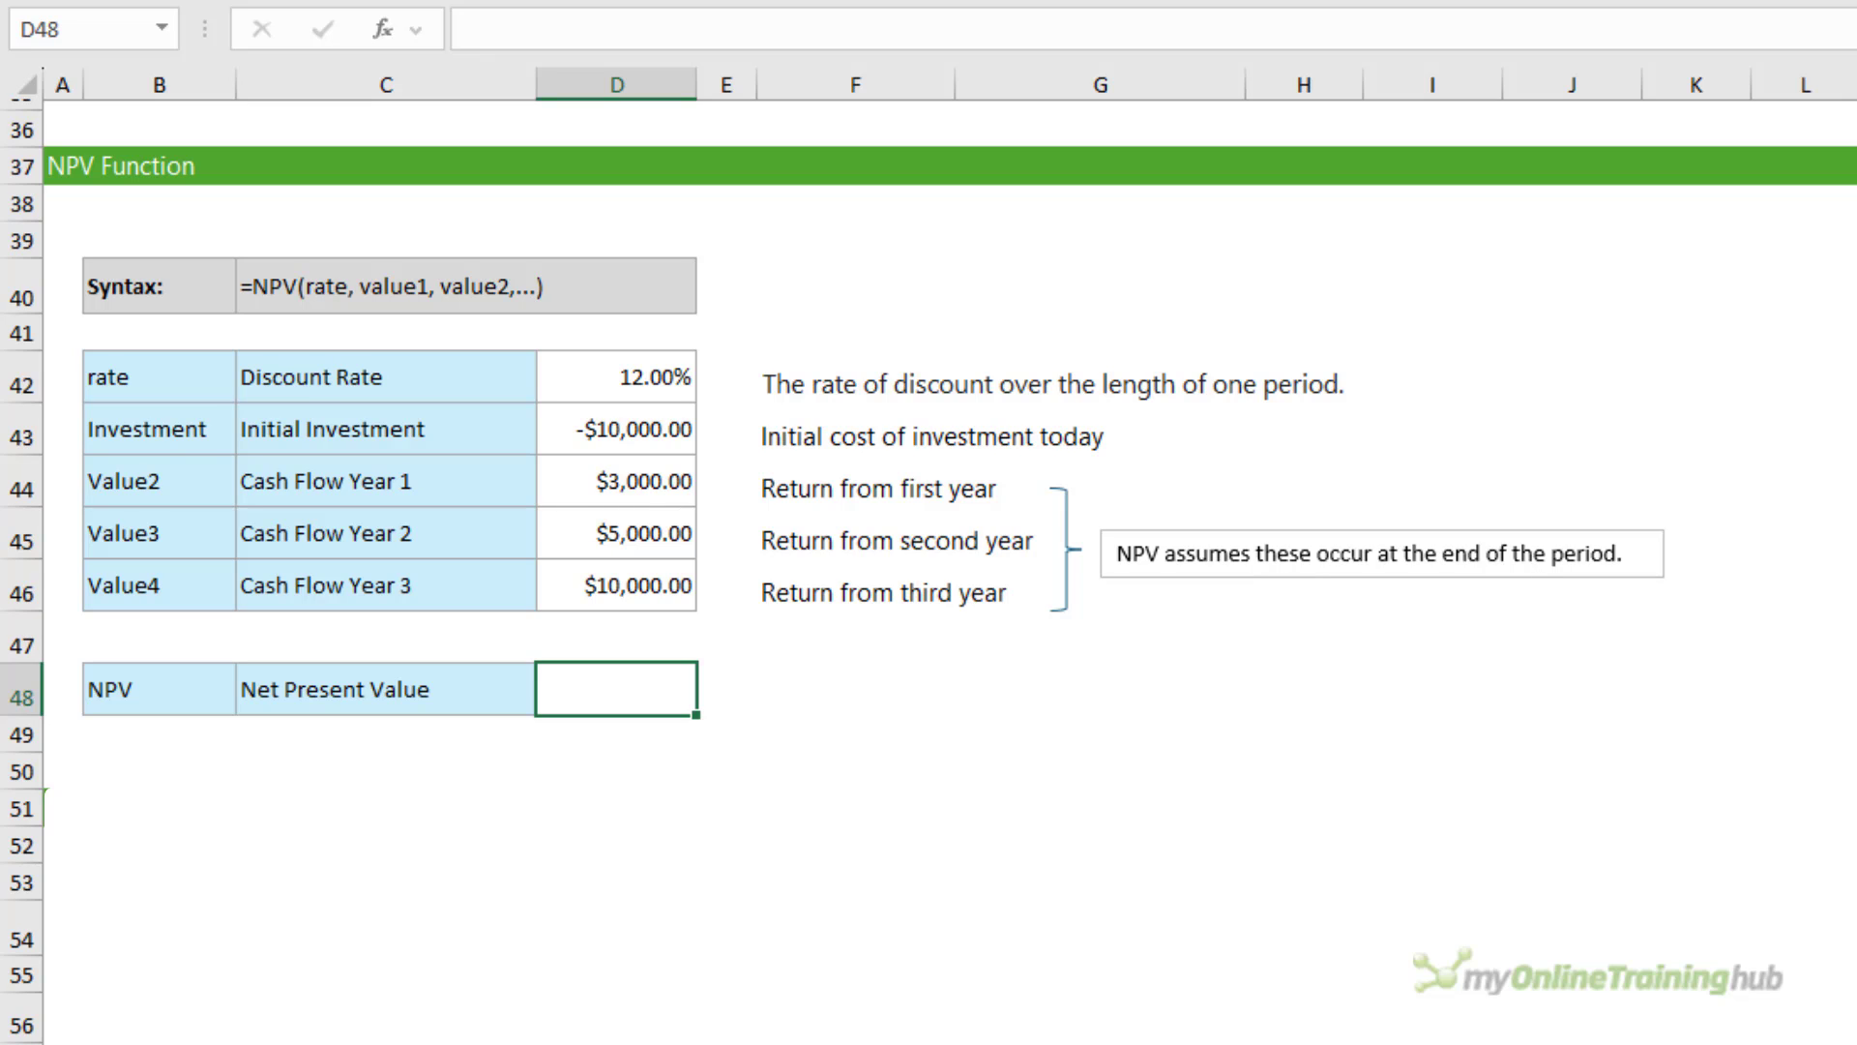
# In D48 of the NPV section, write an NPV function with discount rate D42 and yearly cash flows D44:D46.
pyautogui.write('=npv')
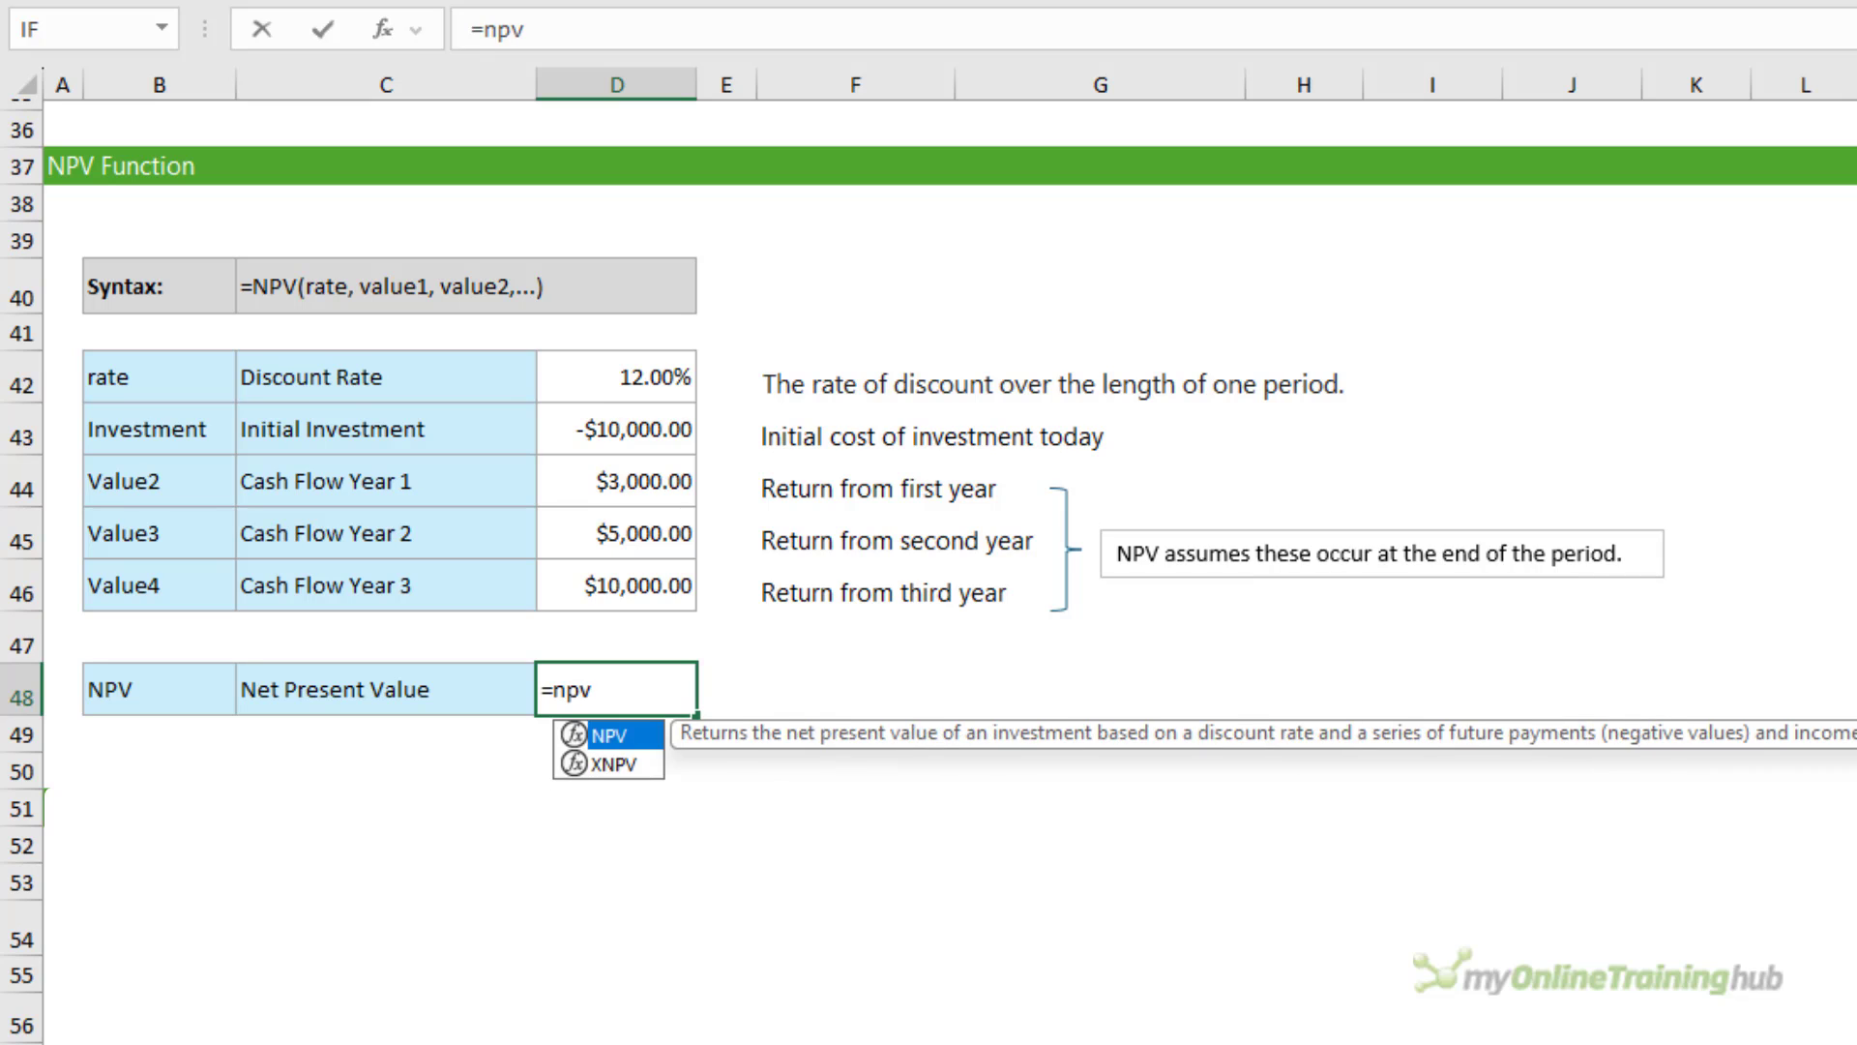
pyautogui.press('Tab')
pyautogui.click(583, 386)
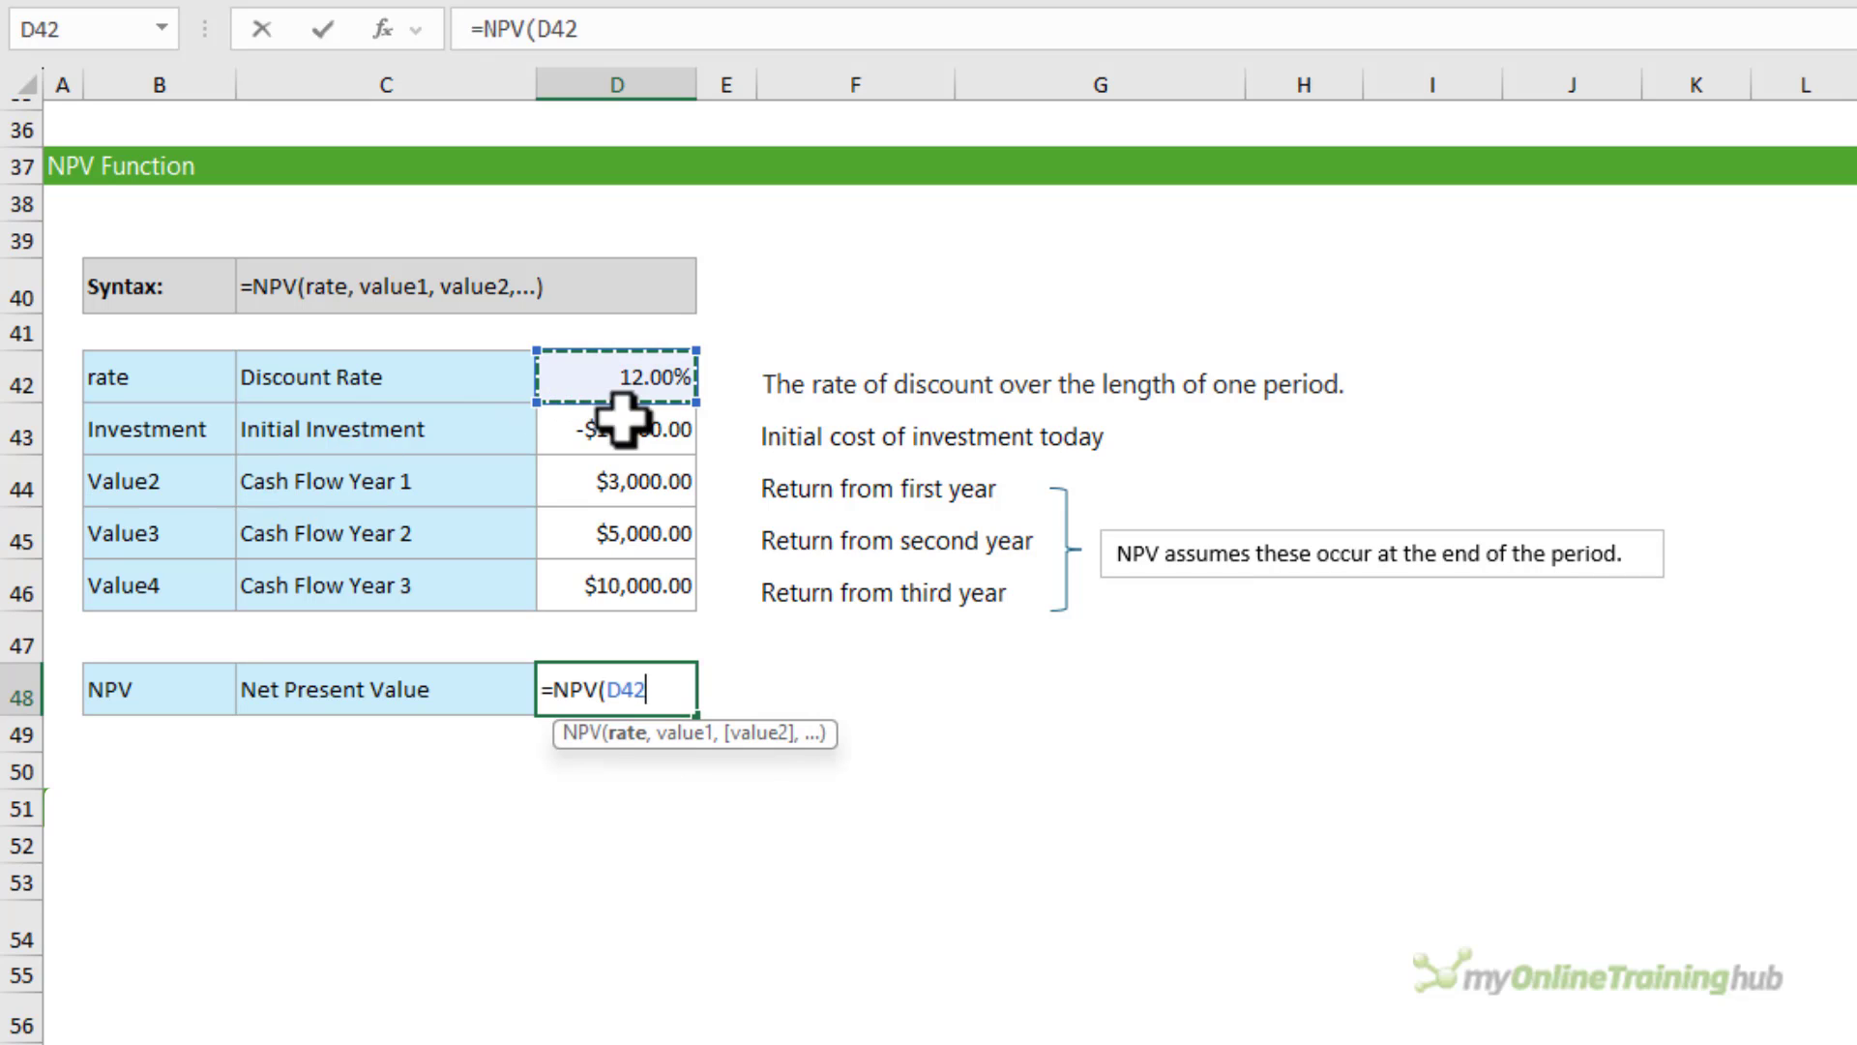
pyautogui.write(',')
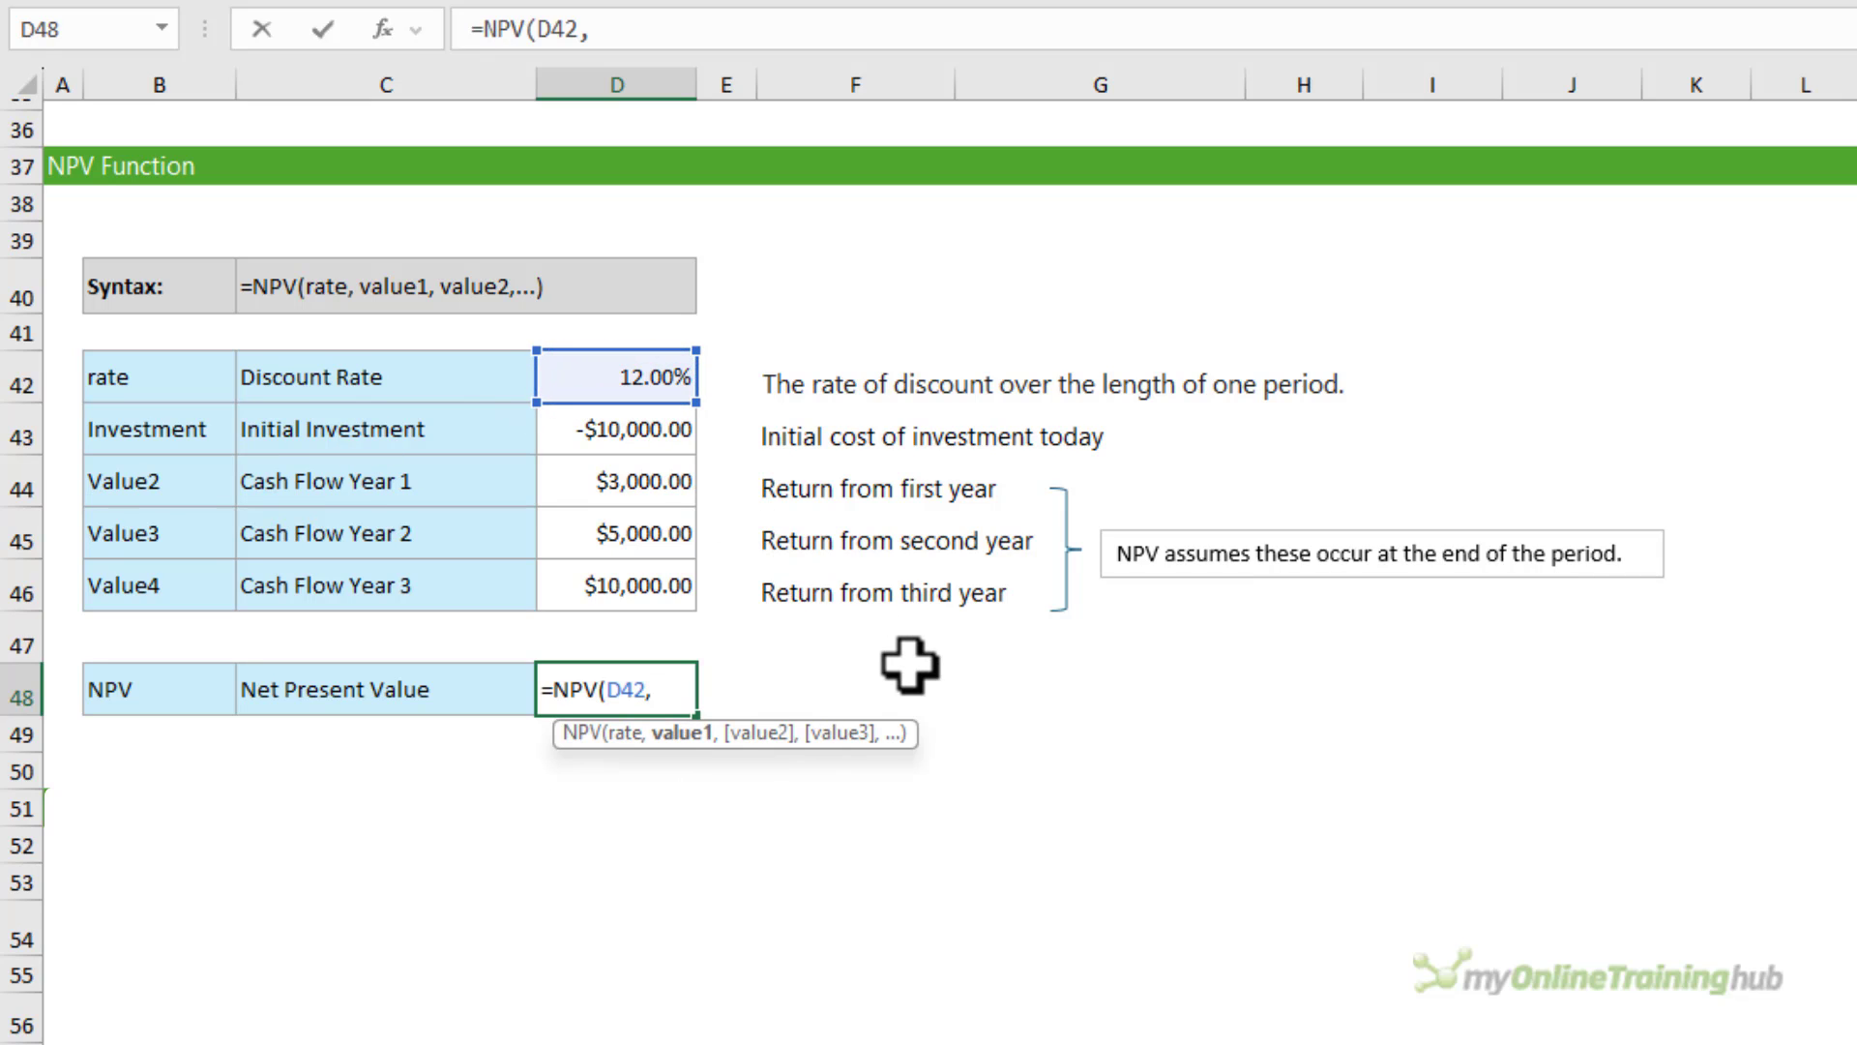
pyautogui.moveTo(613, 495); pyautogui.dragTo(590, 573)
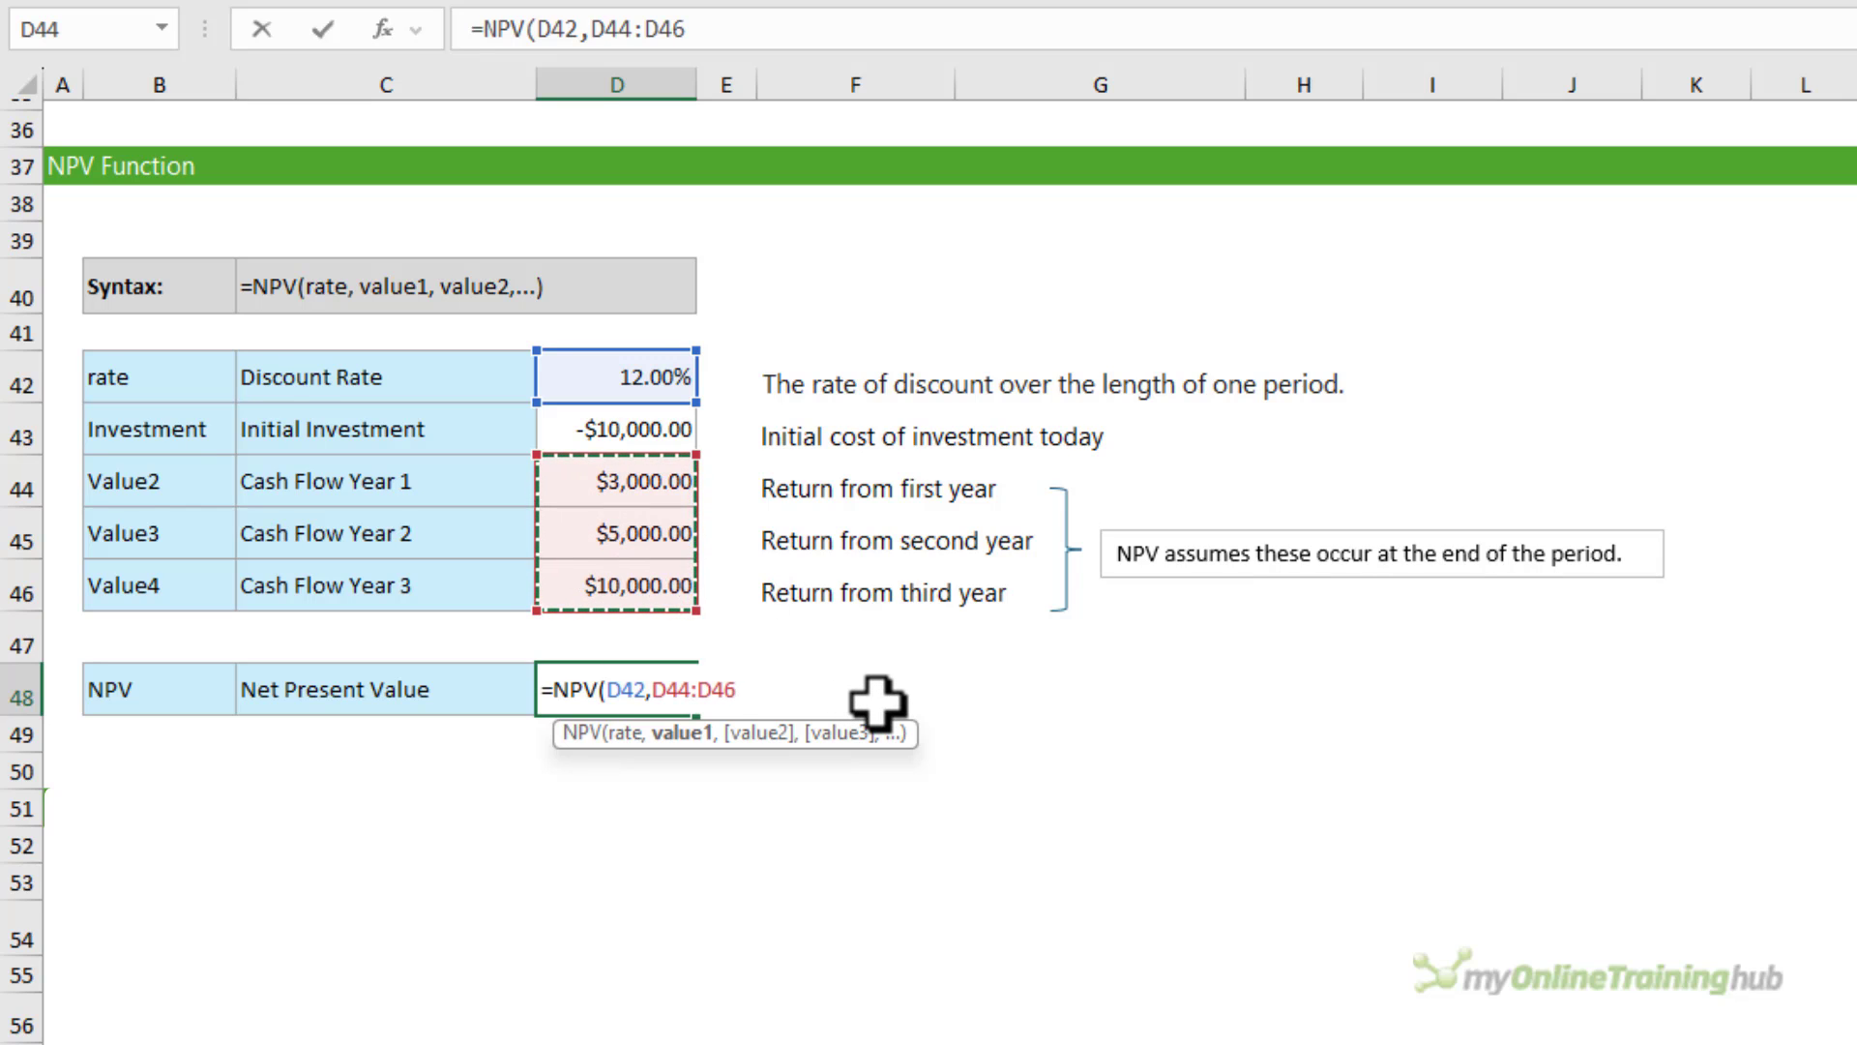
pyautogui.write(')')
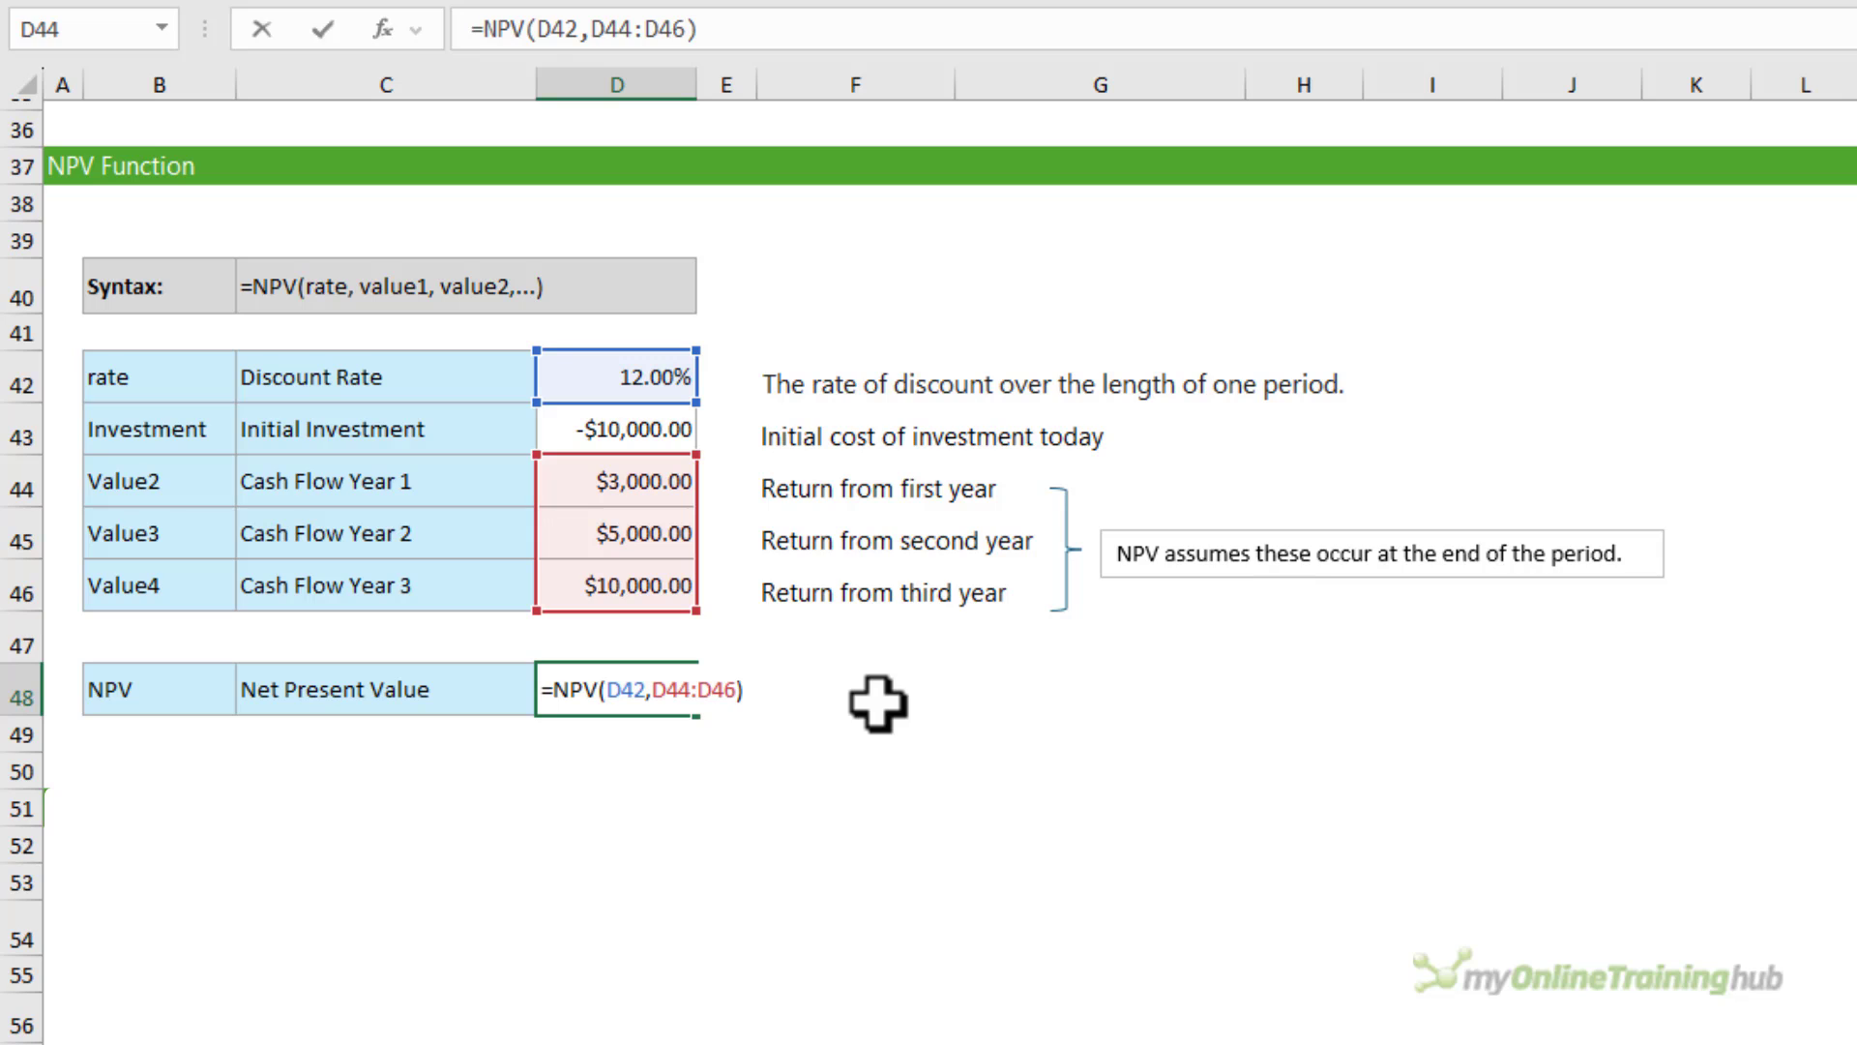
# Add the initial investment D43 to the NPV formula, enter it, and reselect D48.
pyautogui.write('+')
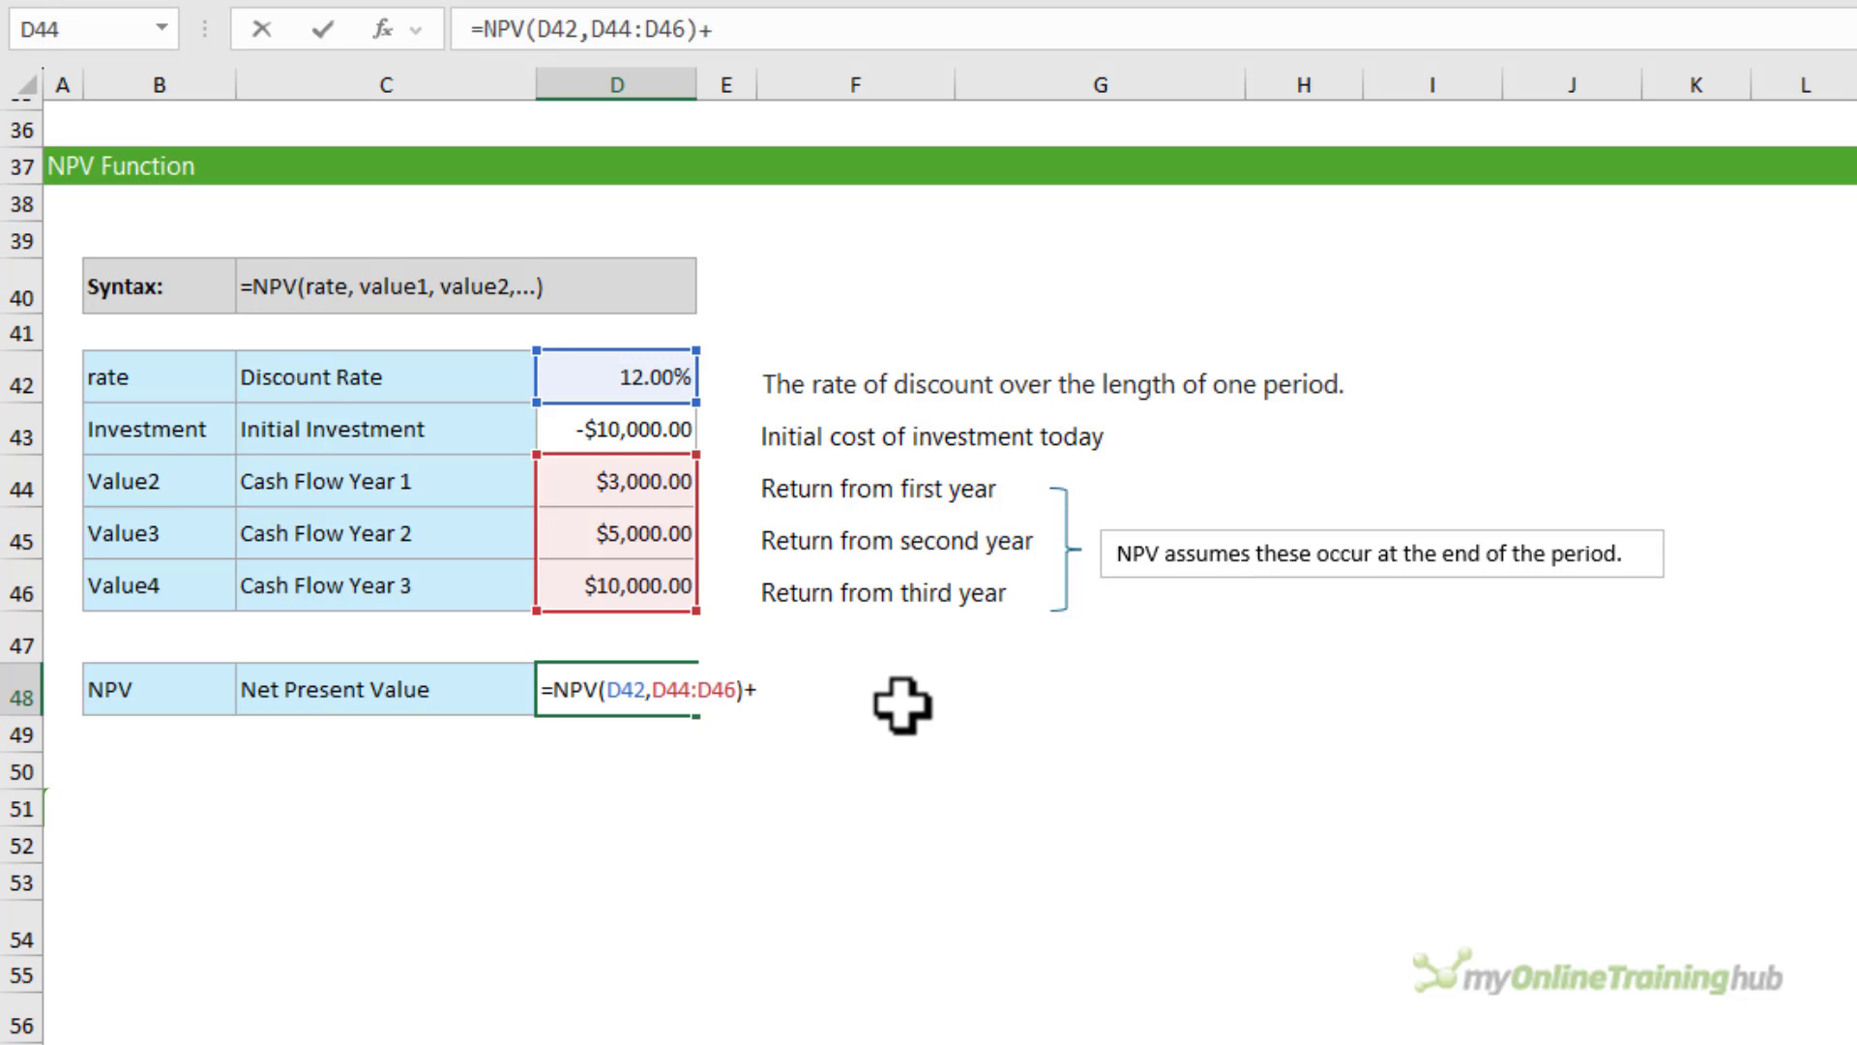
pyautogui.press('Up')
pyautogui.press('Up')
pyautogui.press('Up')
pyautogui.press('Up')
pyautogui.press('Up')
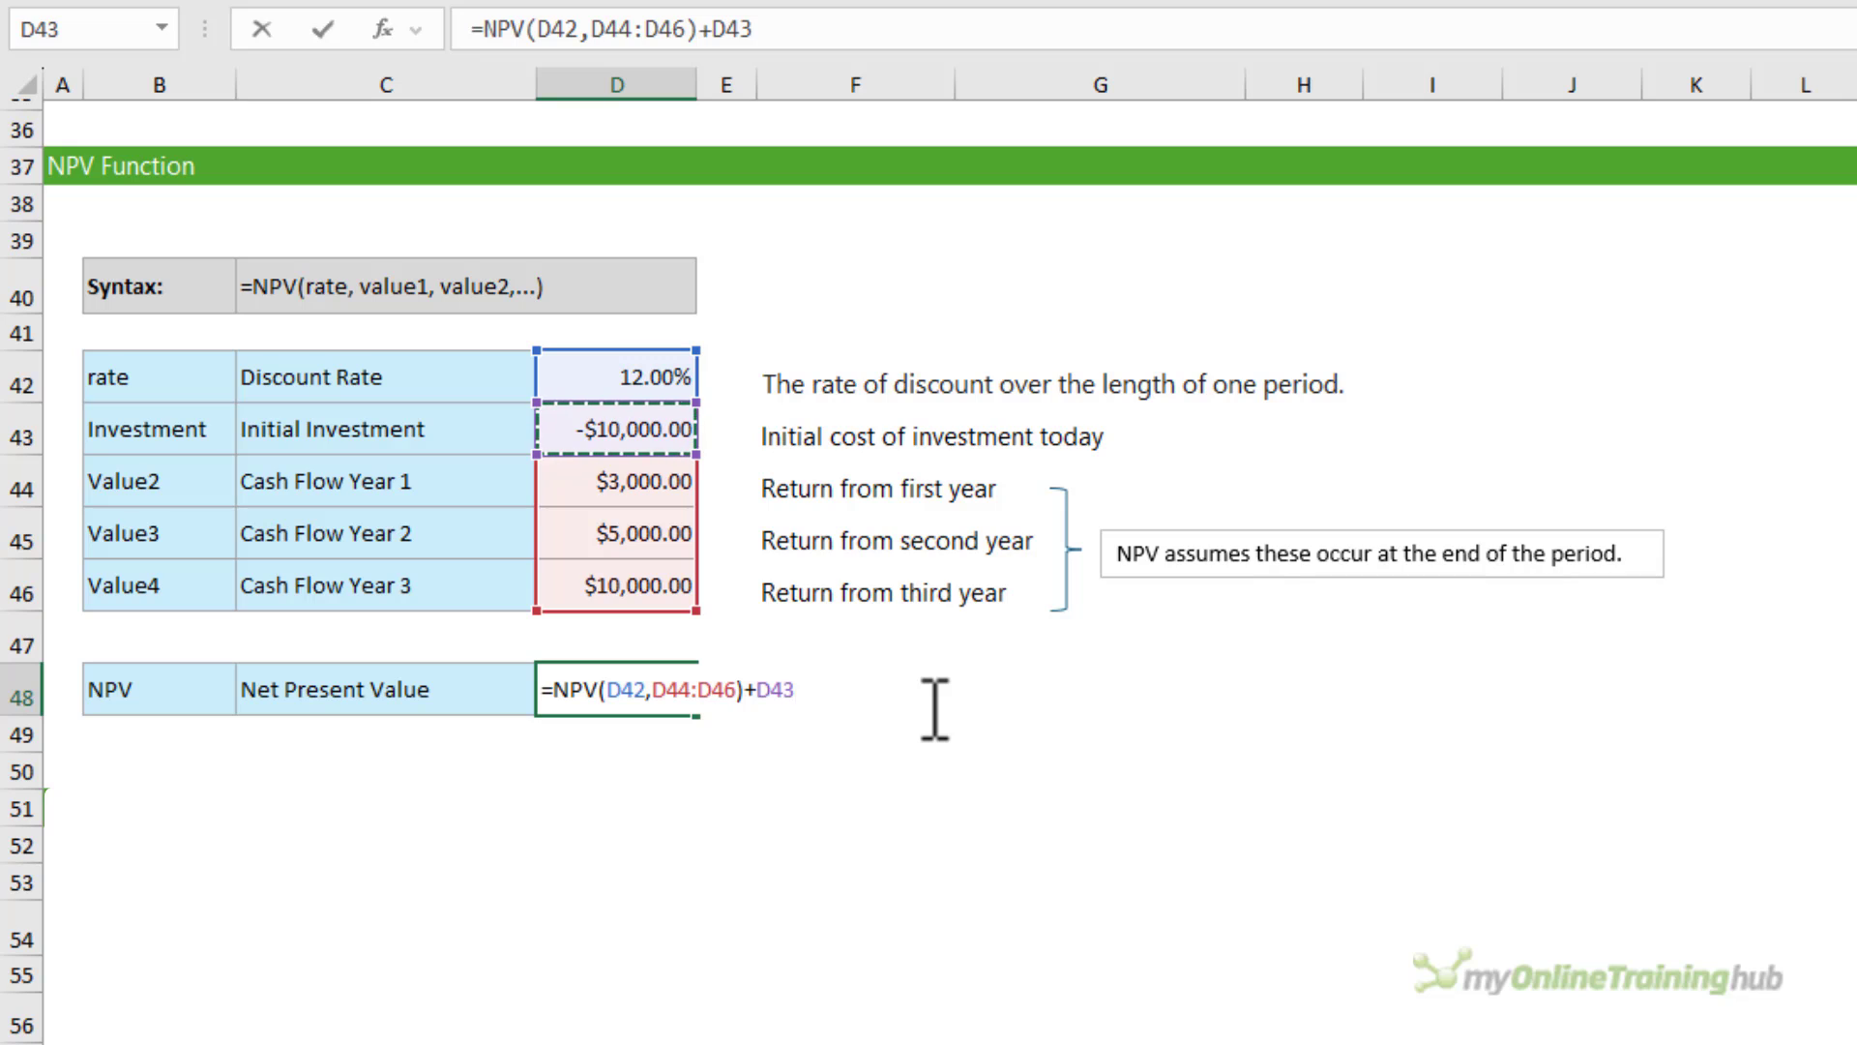
pyautogui.press('Return')
pyautogui.press('Up')
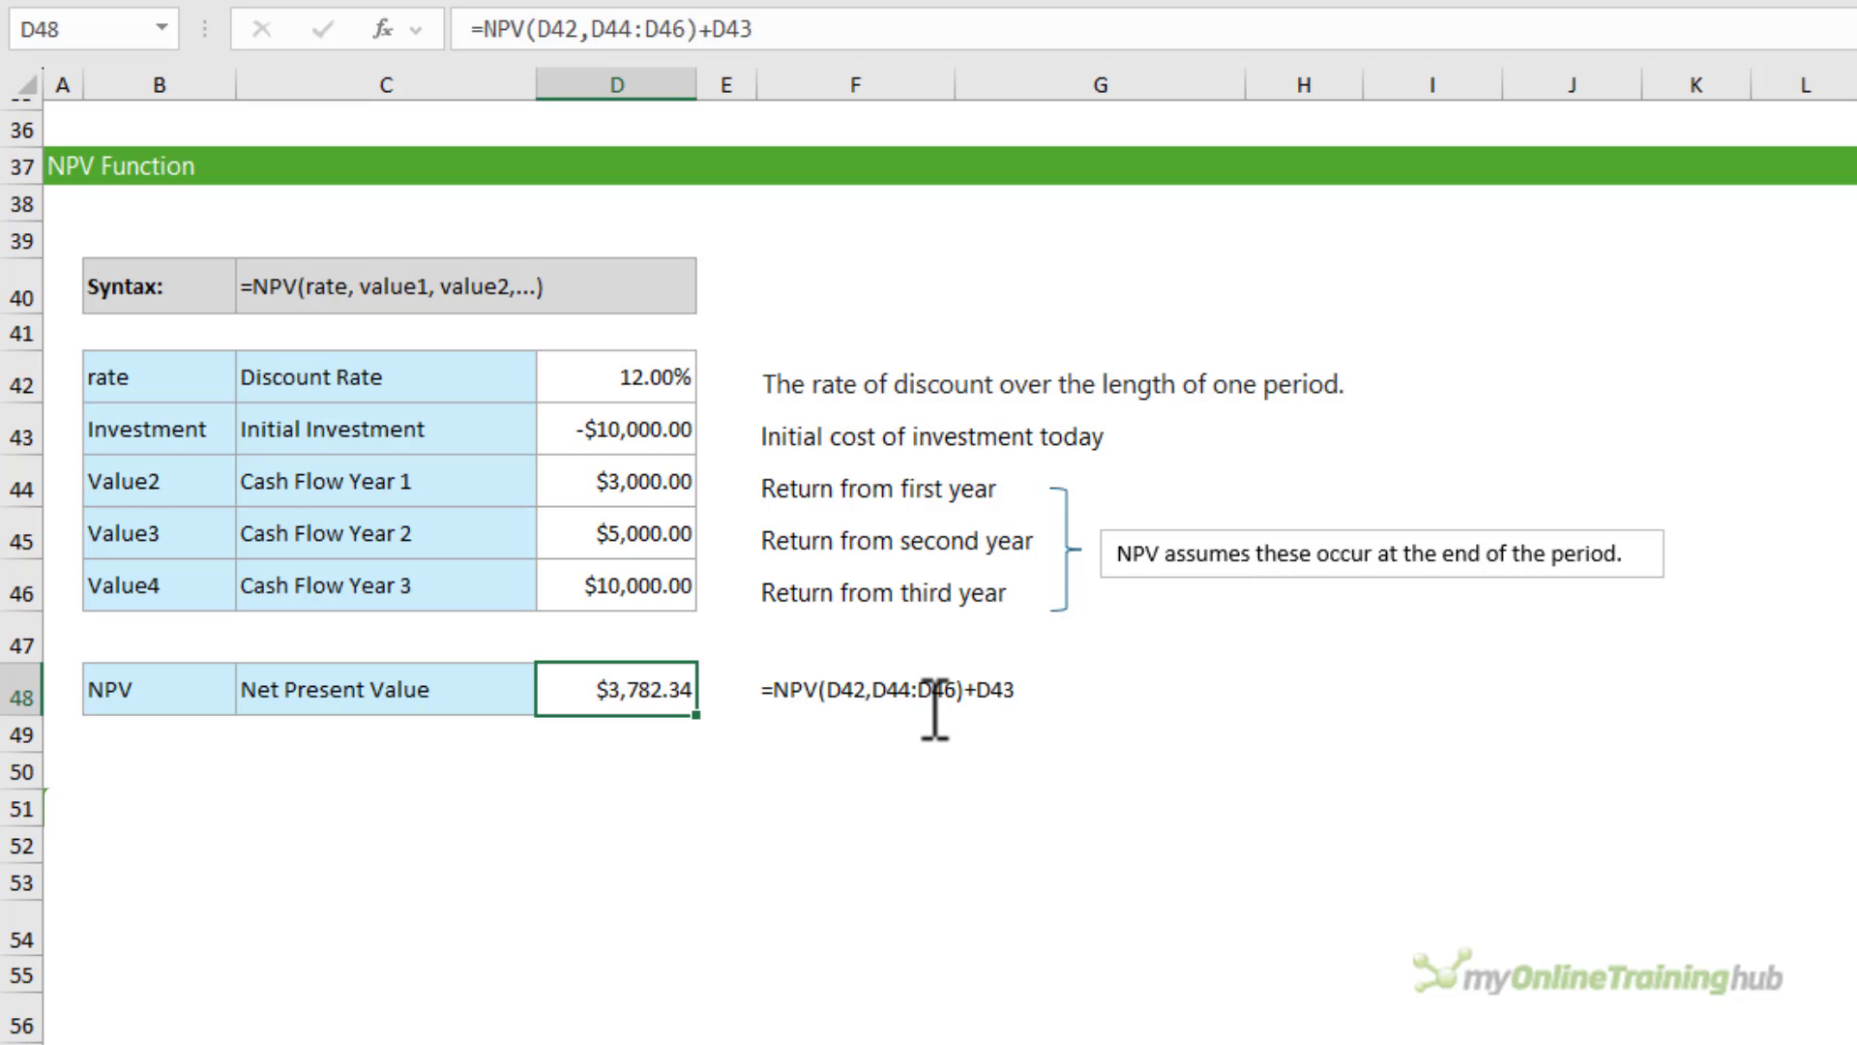
# Begin an XNPV formula in D49, below the net present value.
pyautogui.press('Down')
pyautogui.write('=xn')
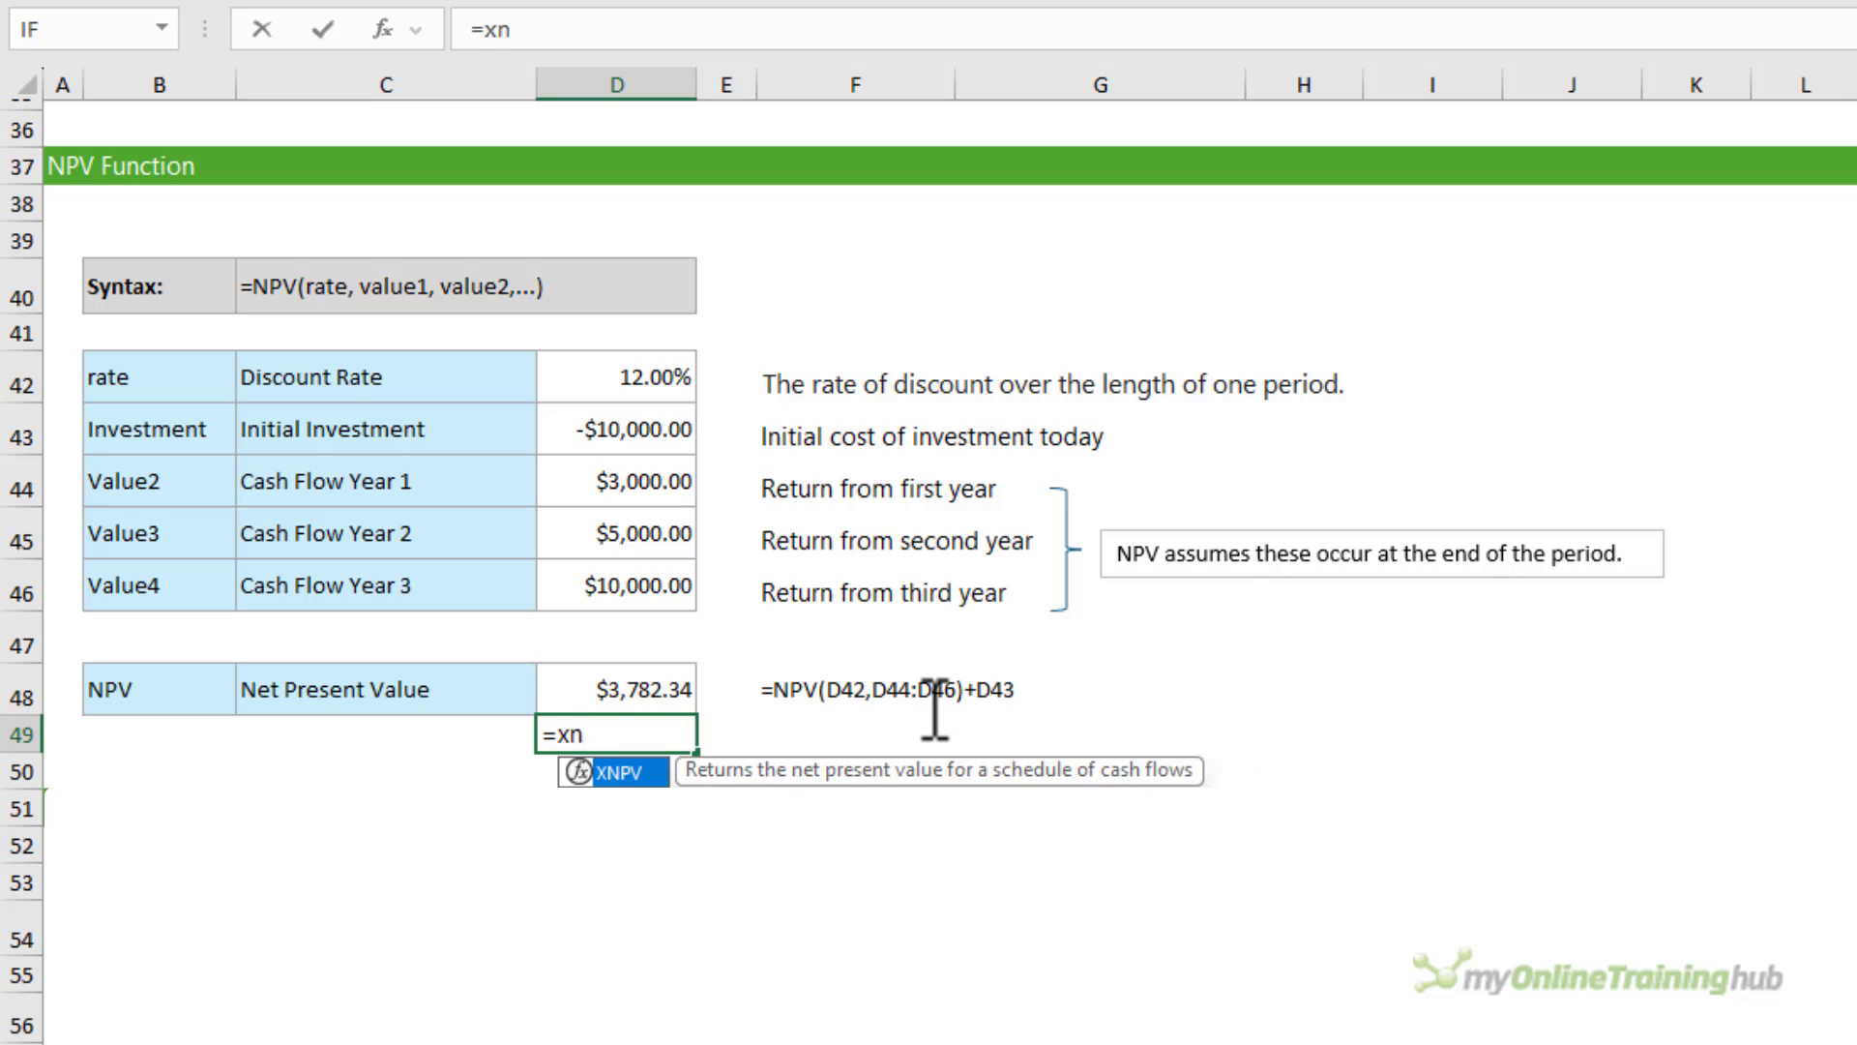
pyautogui.press('Tab')
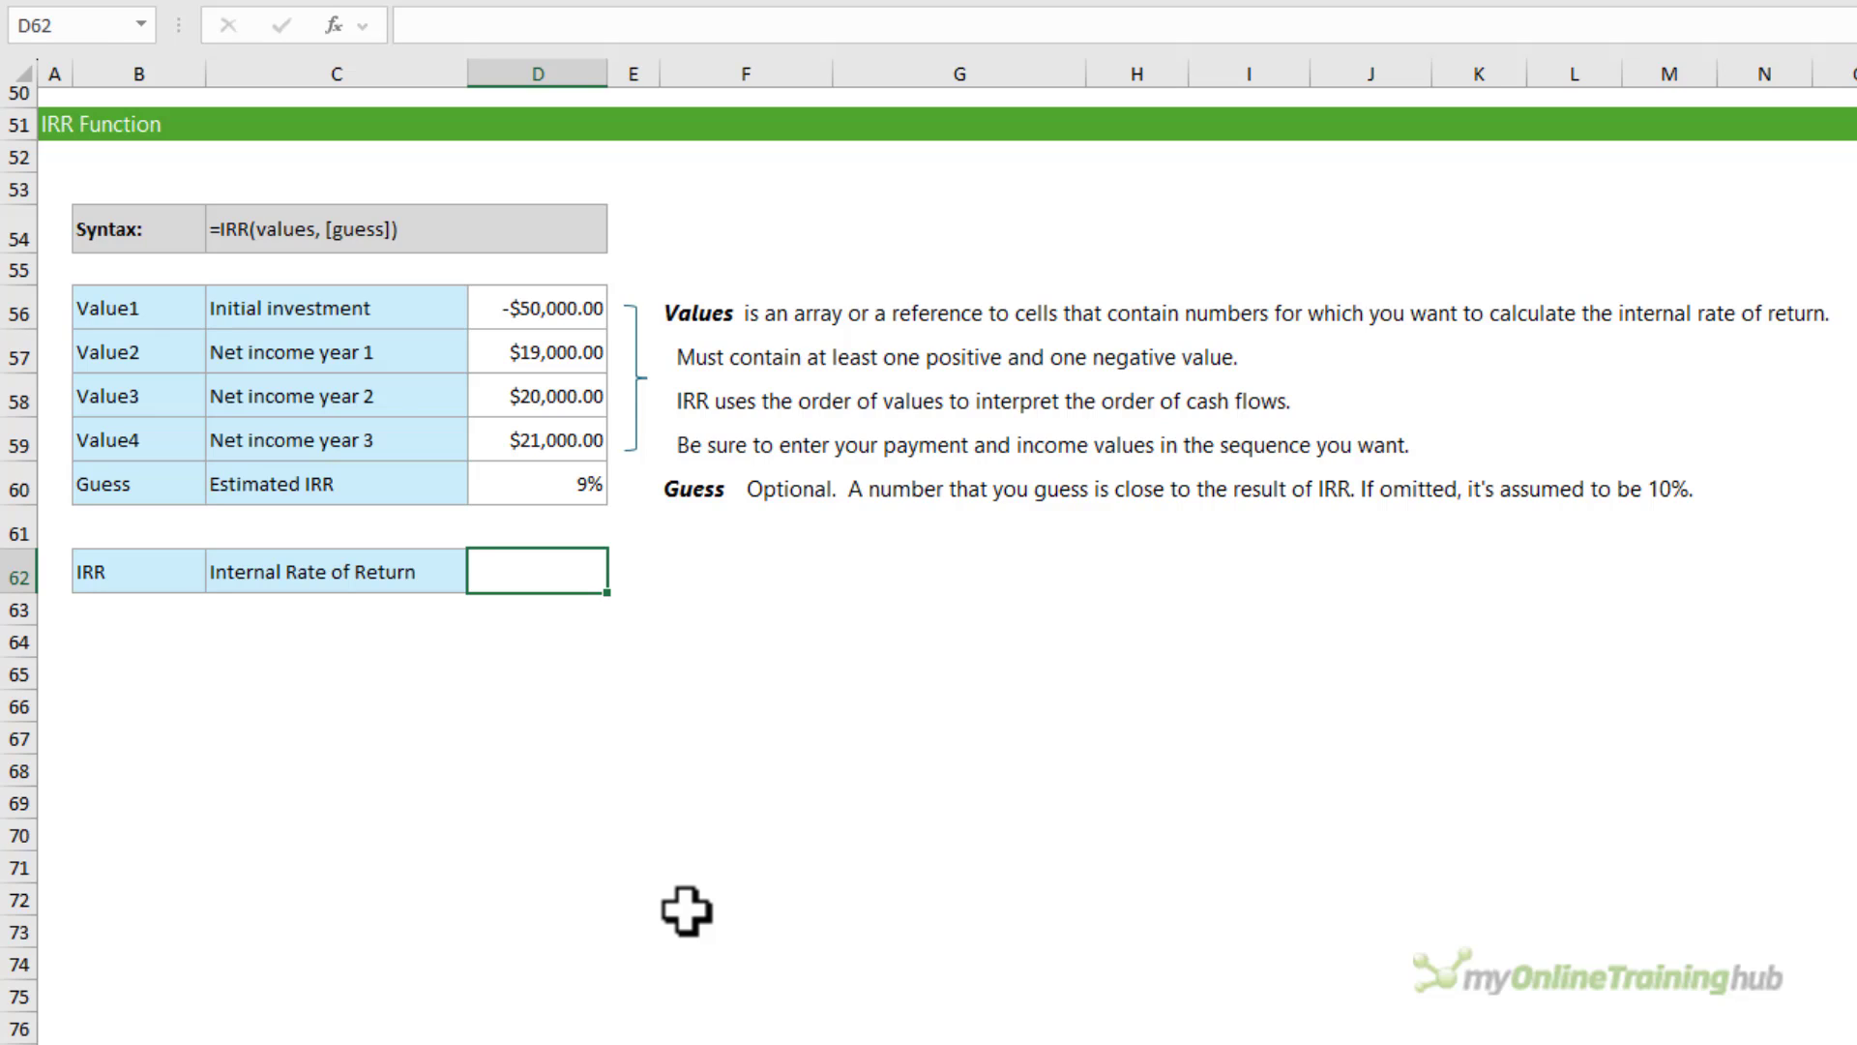
# In D62 of the IRR section, enter an IRR formula with values D56:D59 and guess D60, and reselect the cell.
pyautogui.write('=ir')
pyautogui.press('Tab')
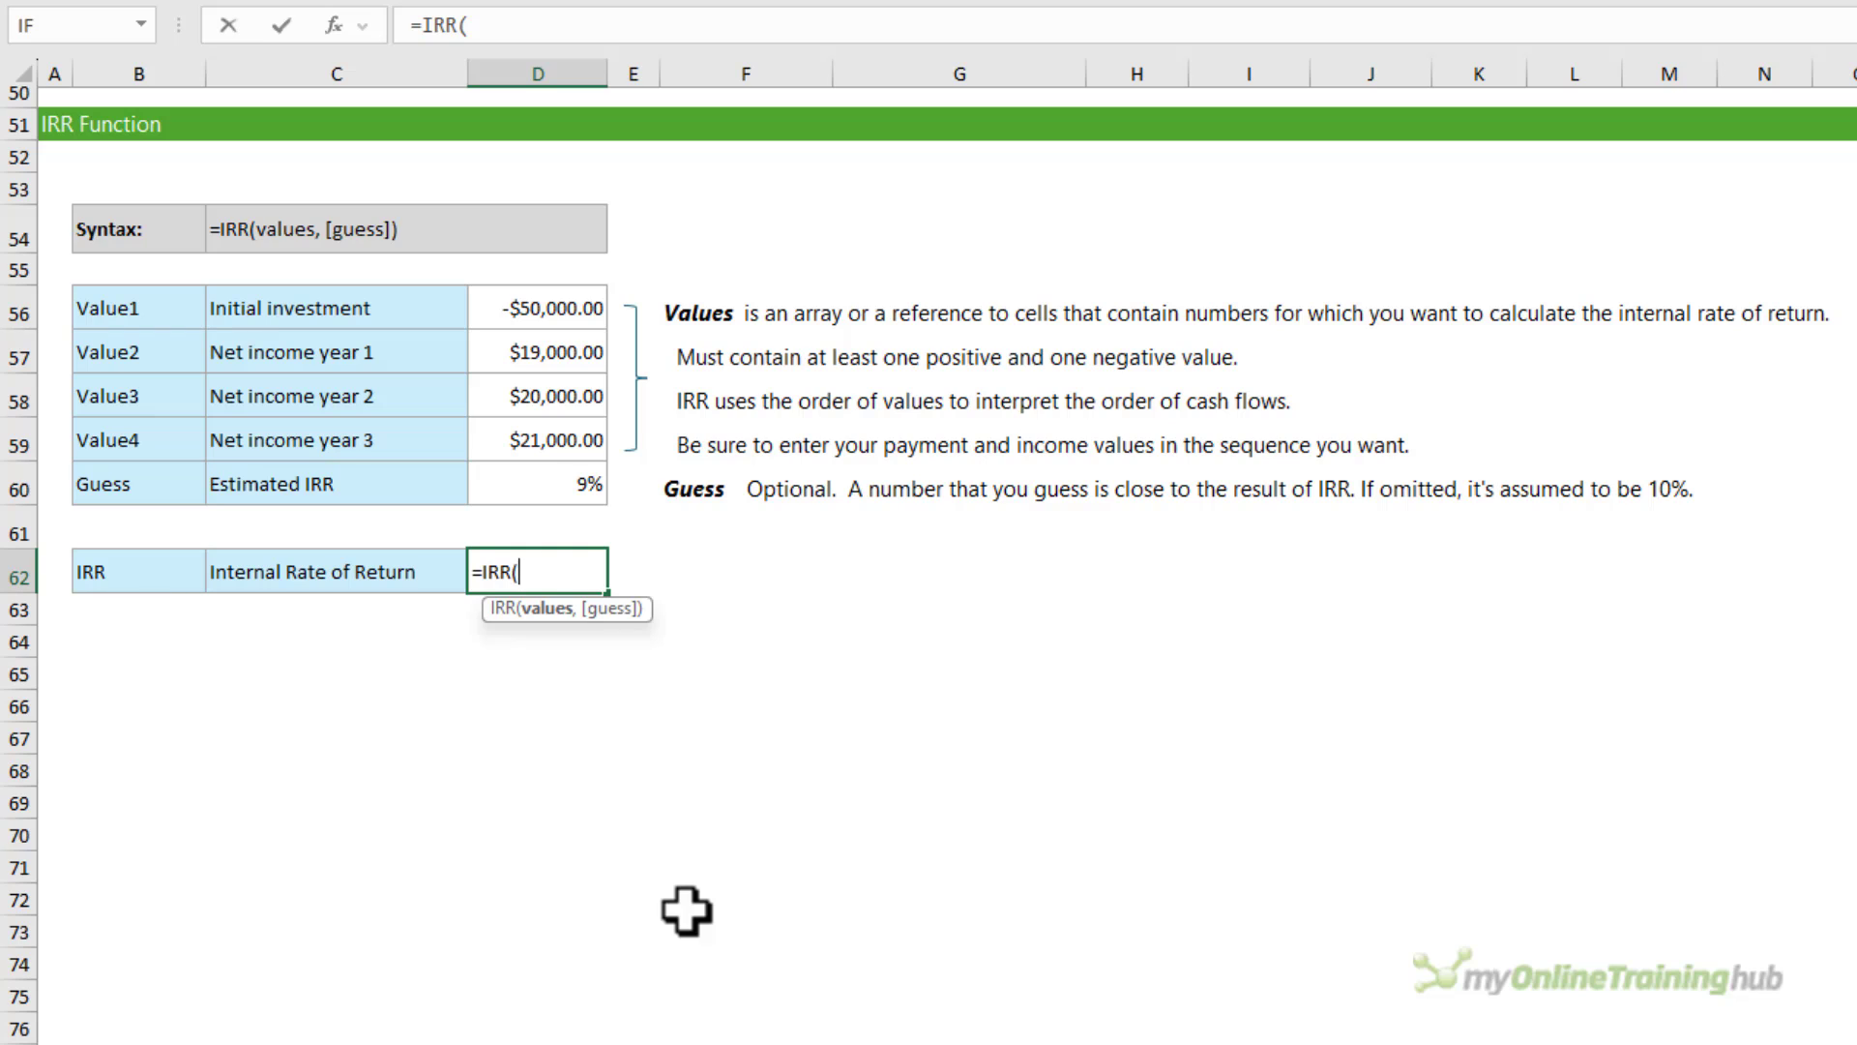
pyautogui.moveTo(502, 306); pyautogui.dragTo(505, 438)
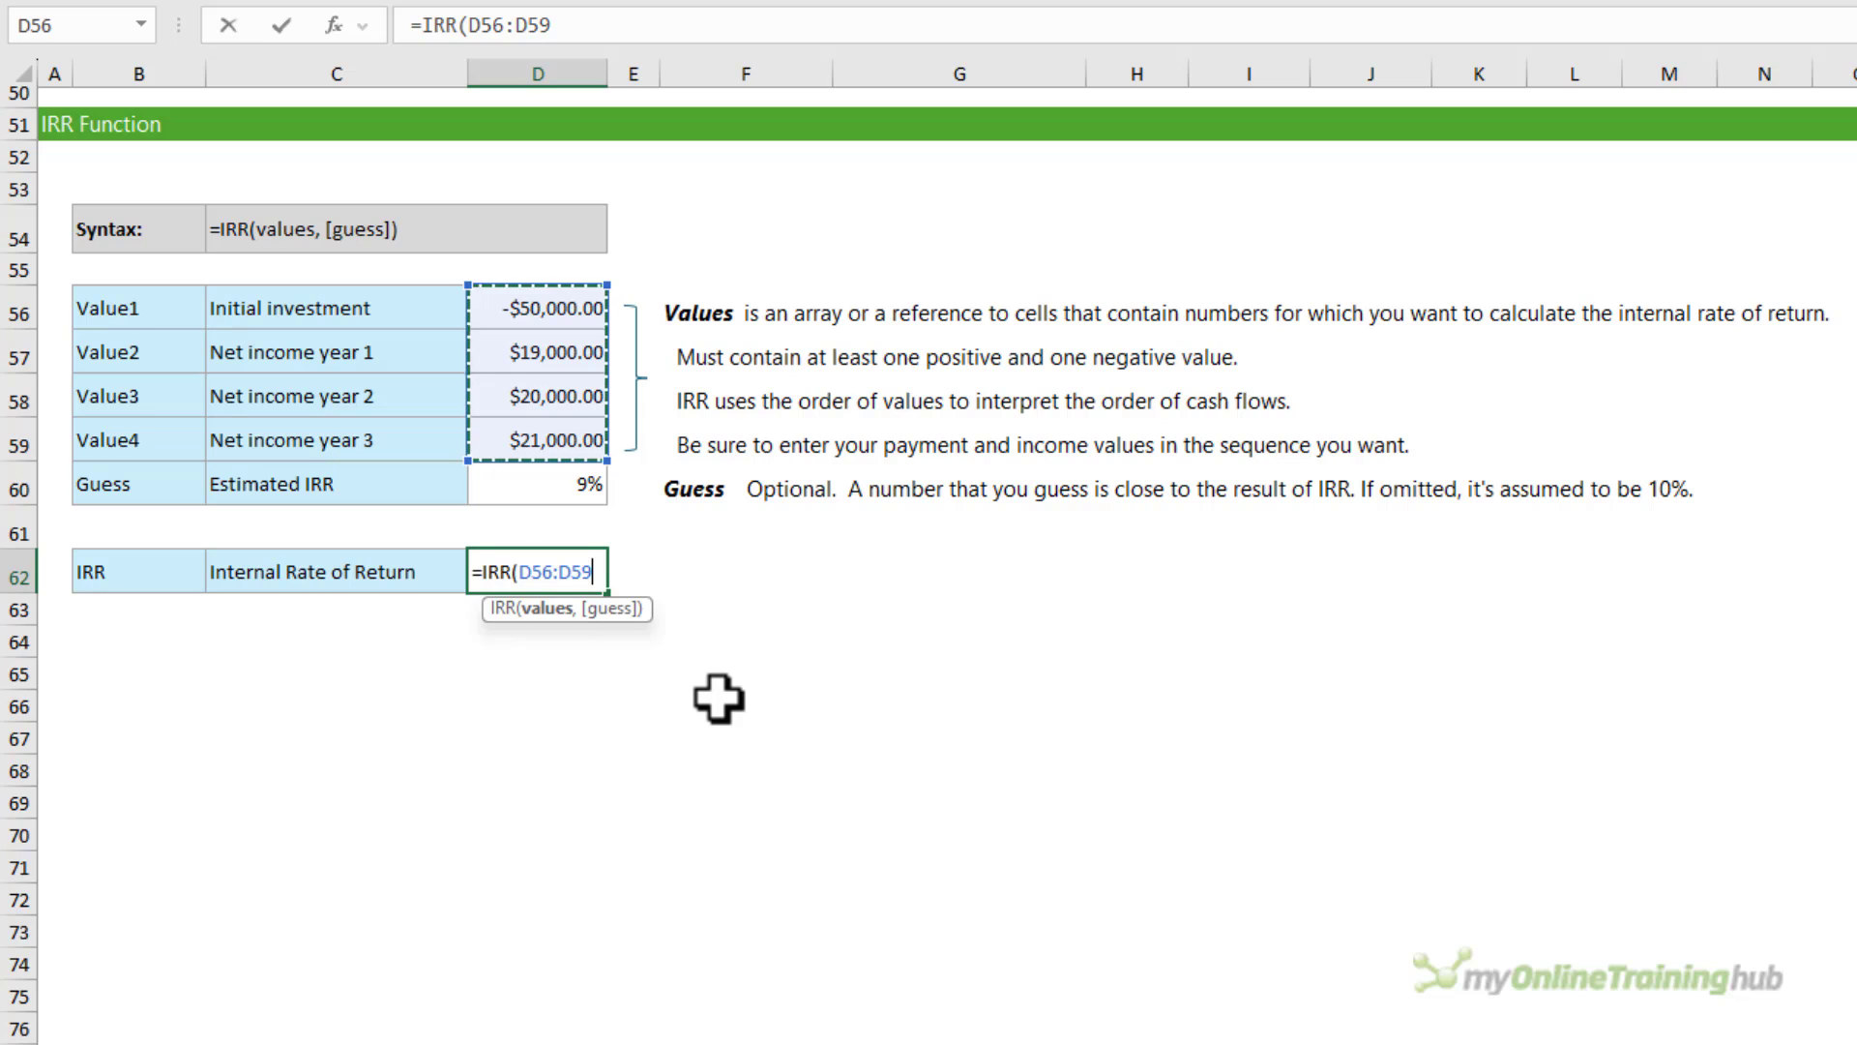
pyautogui.write(',')
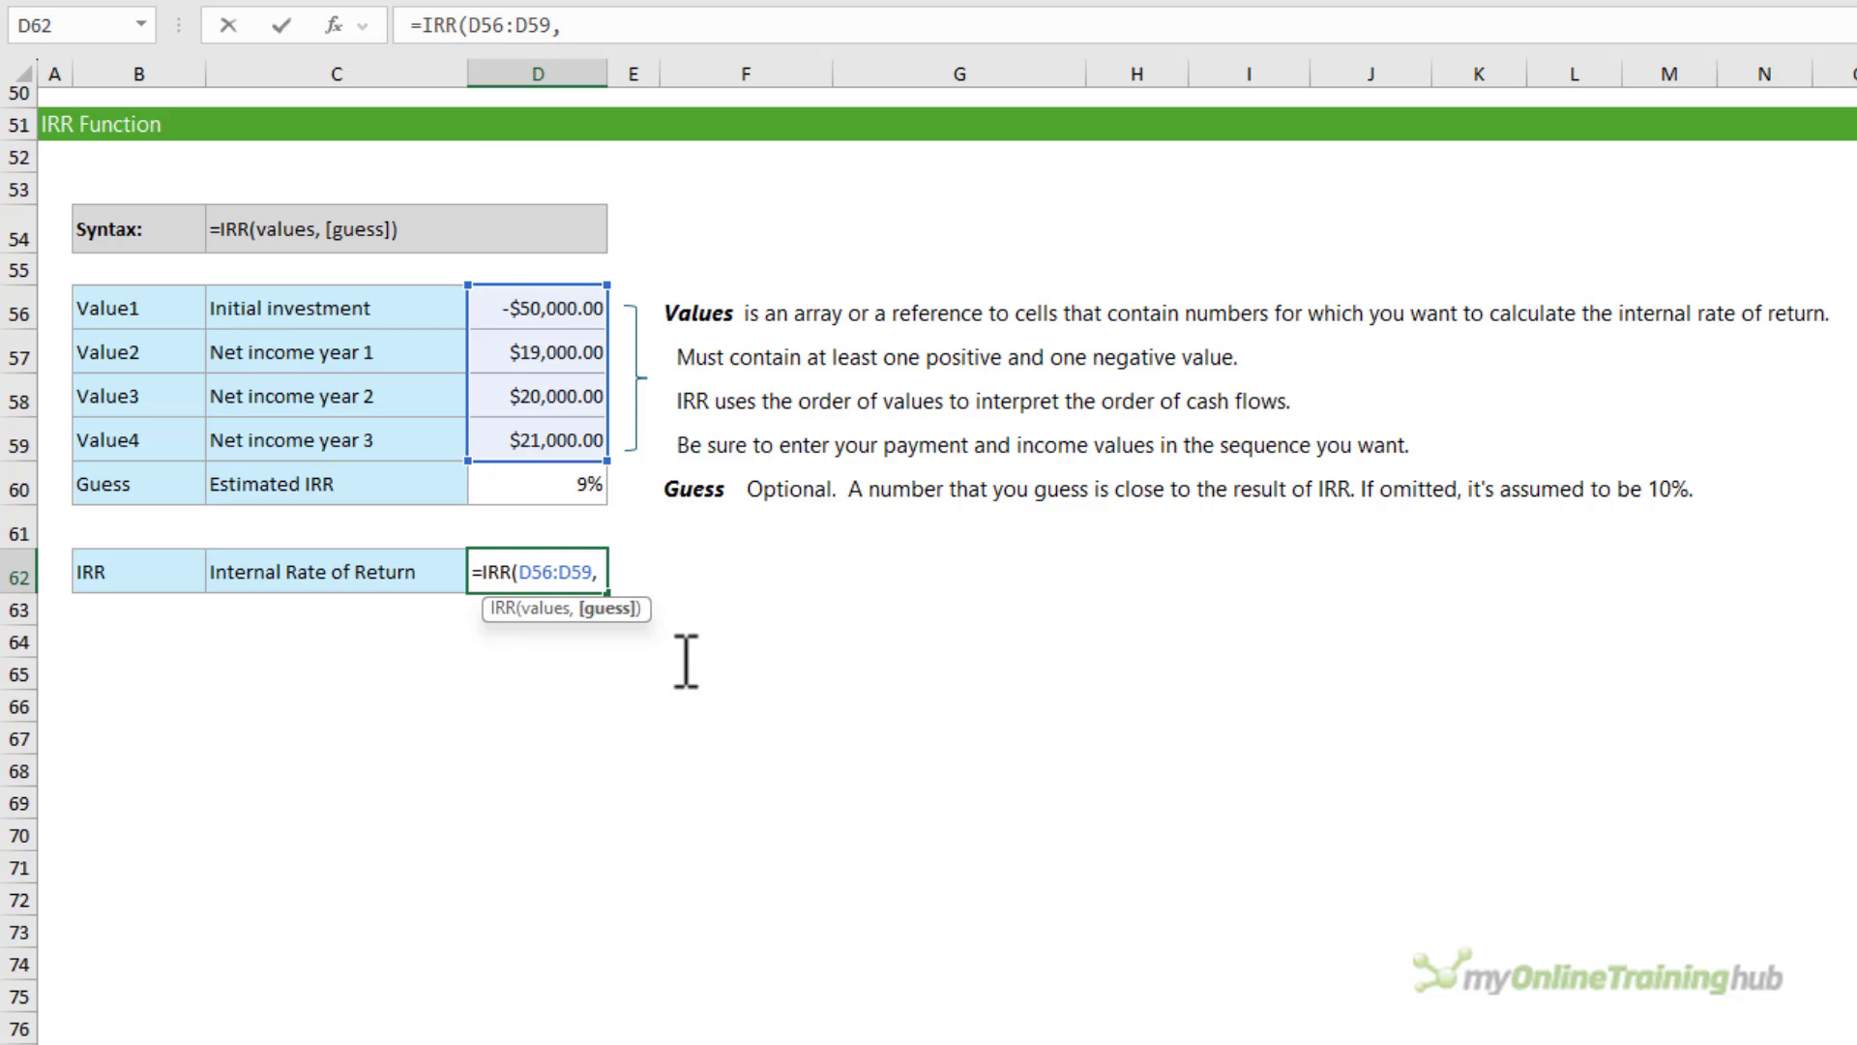
pyautogui.click(592, 481)
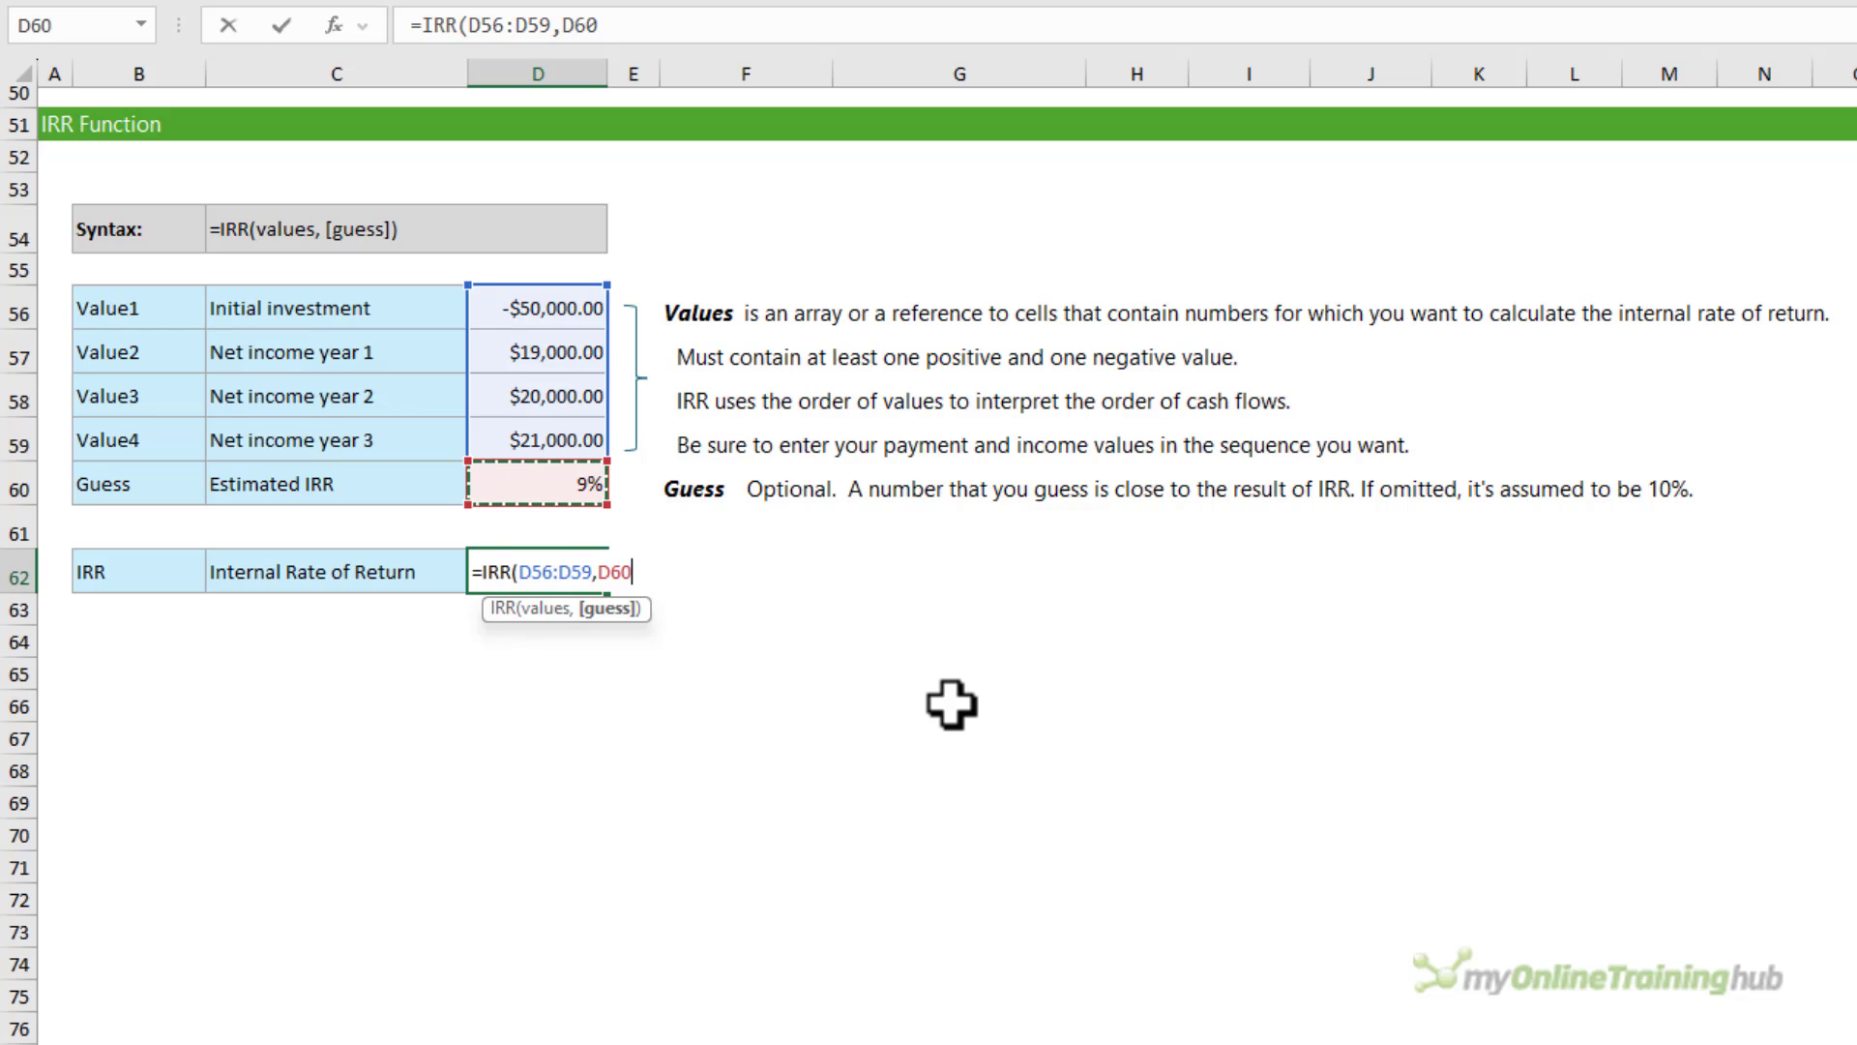
pyautogui.write(')')
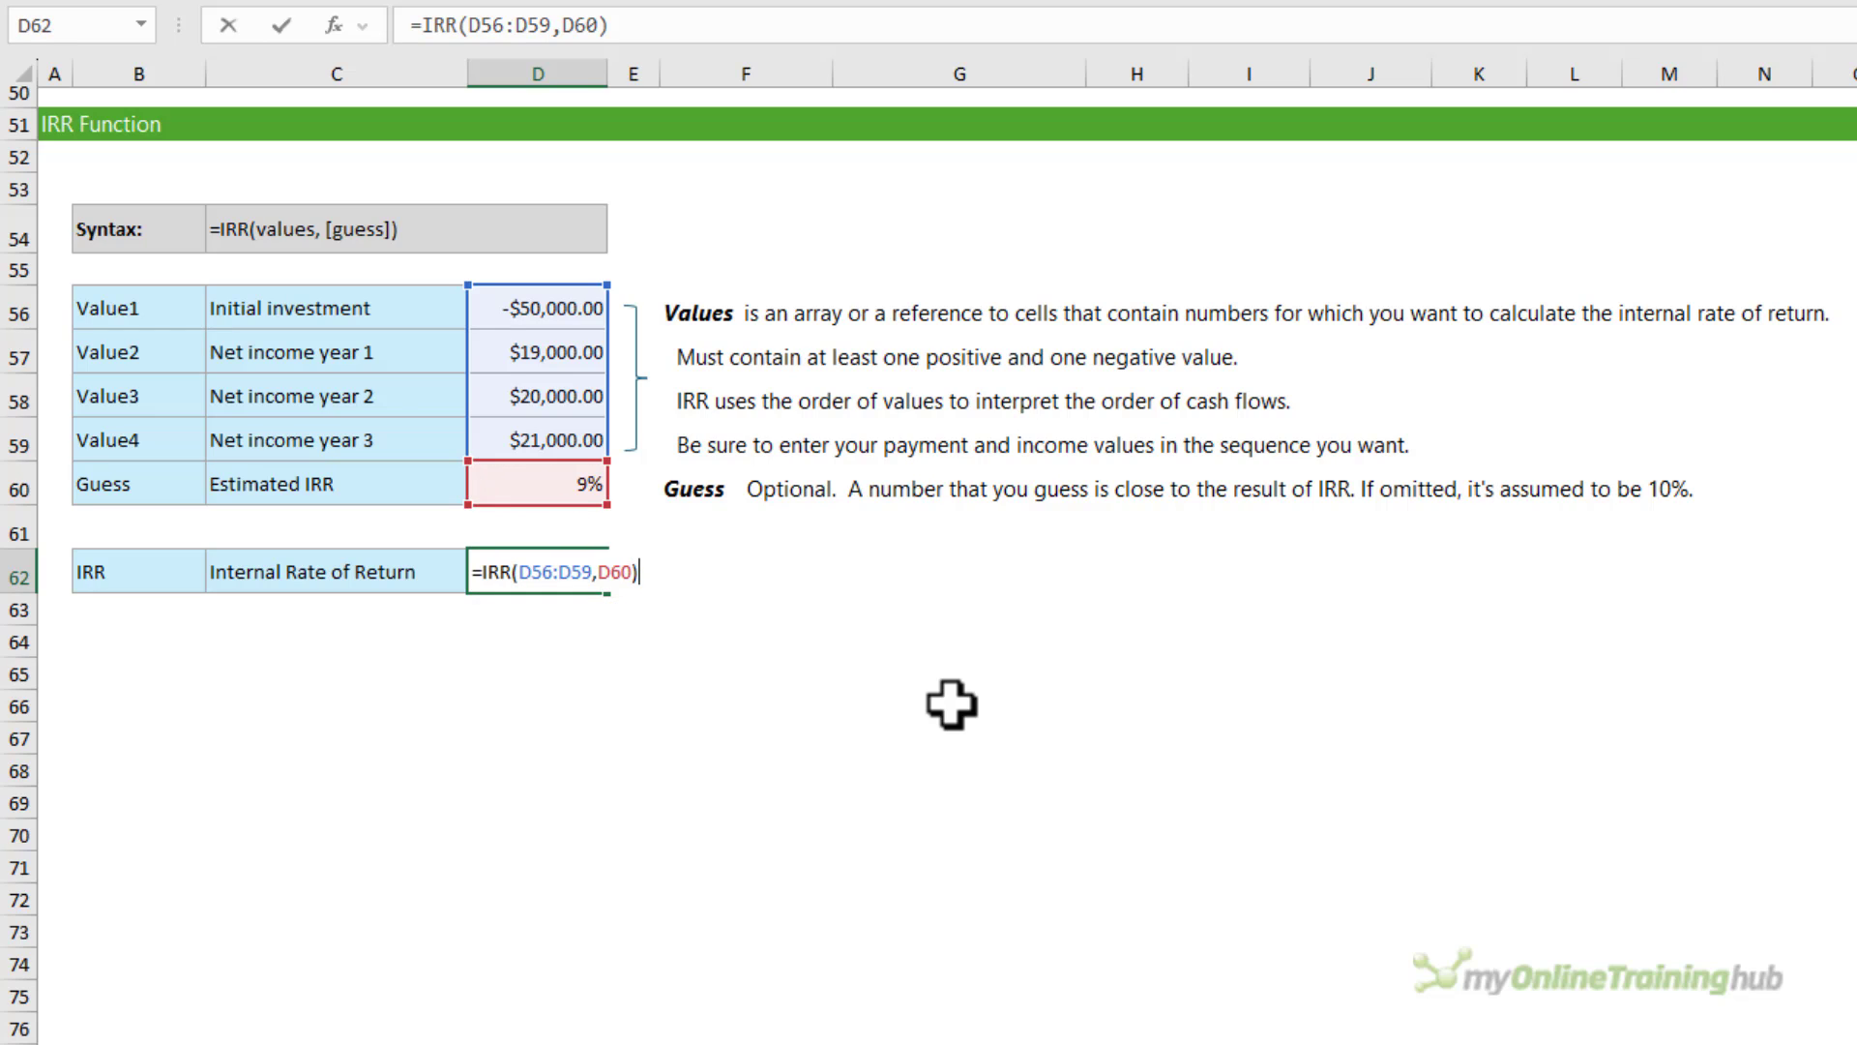
pyautogui.press('Return')
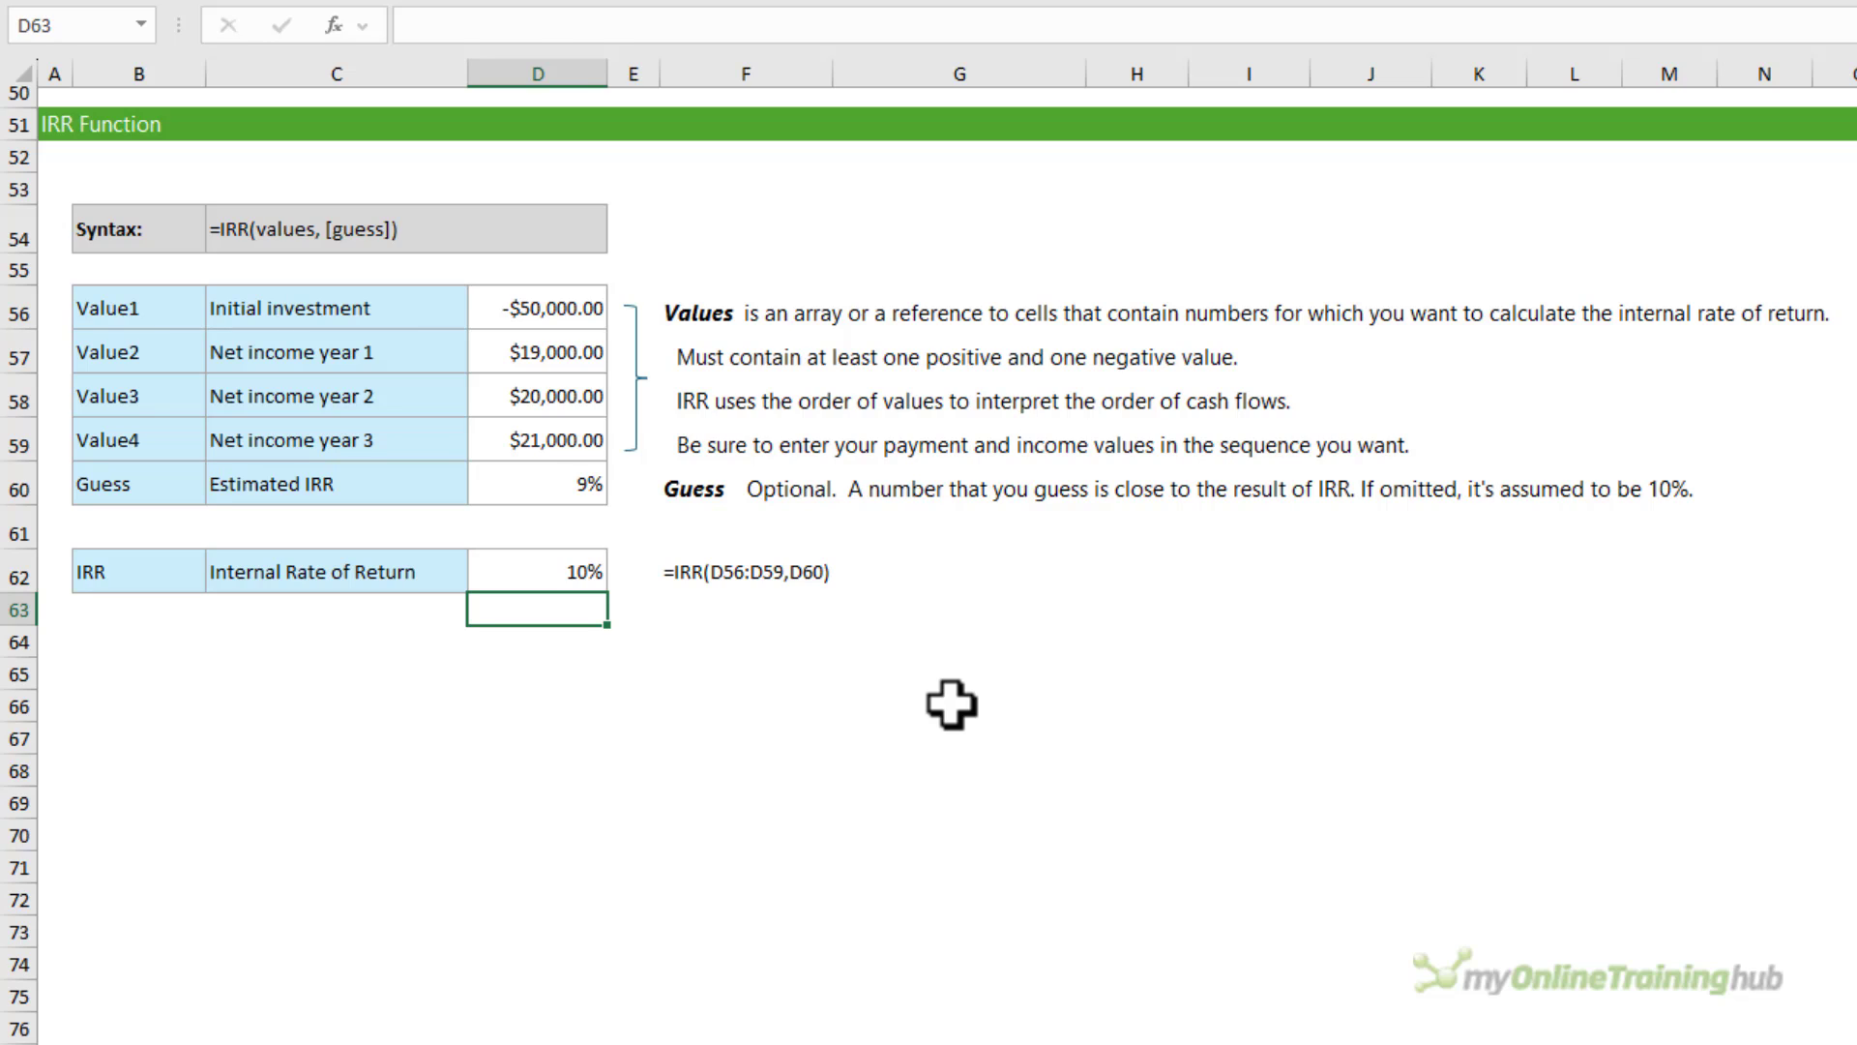
pyautogui.press('Up')
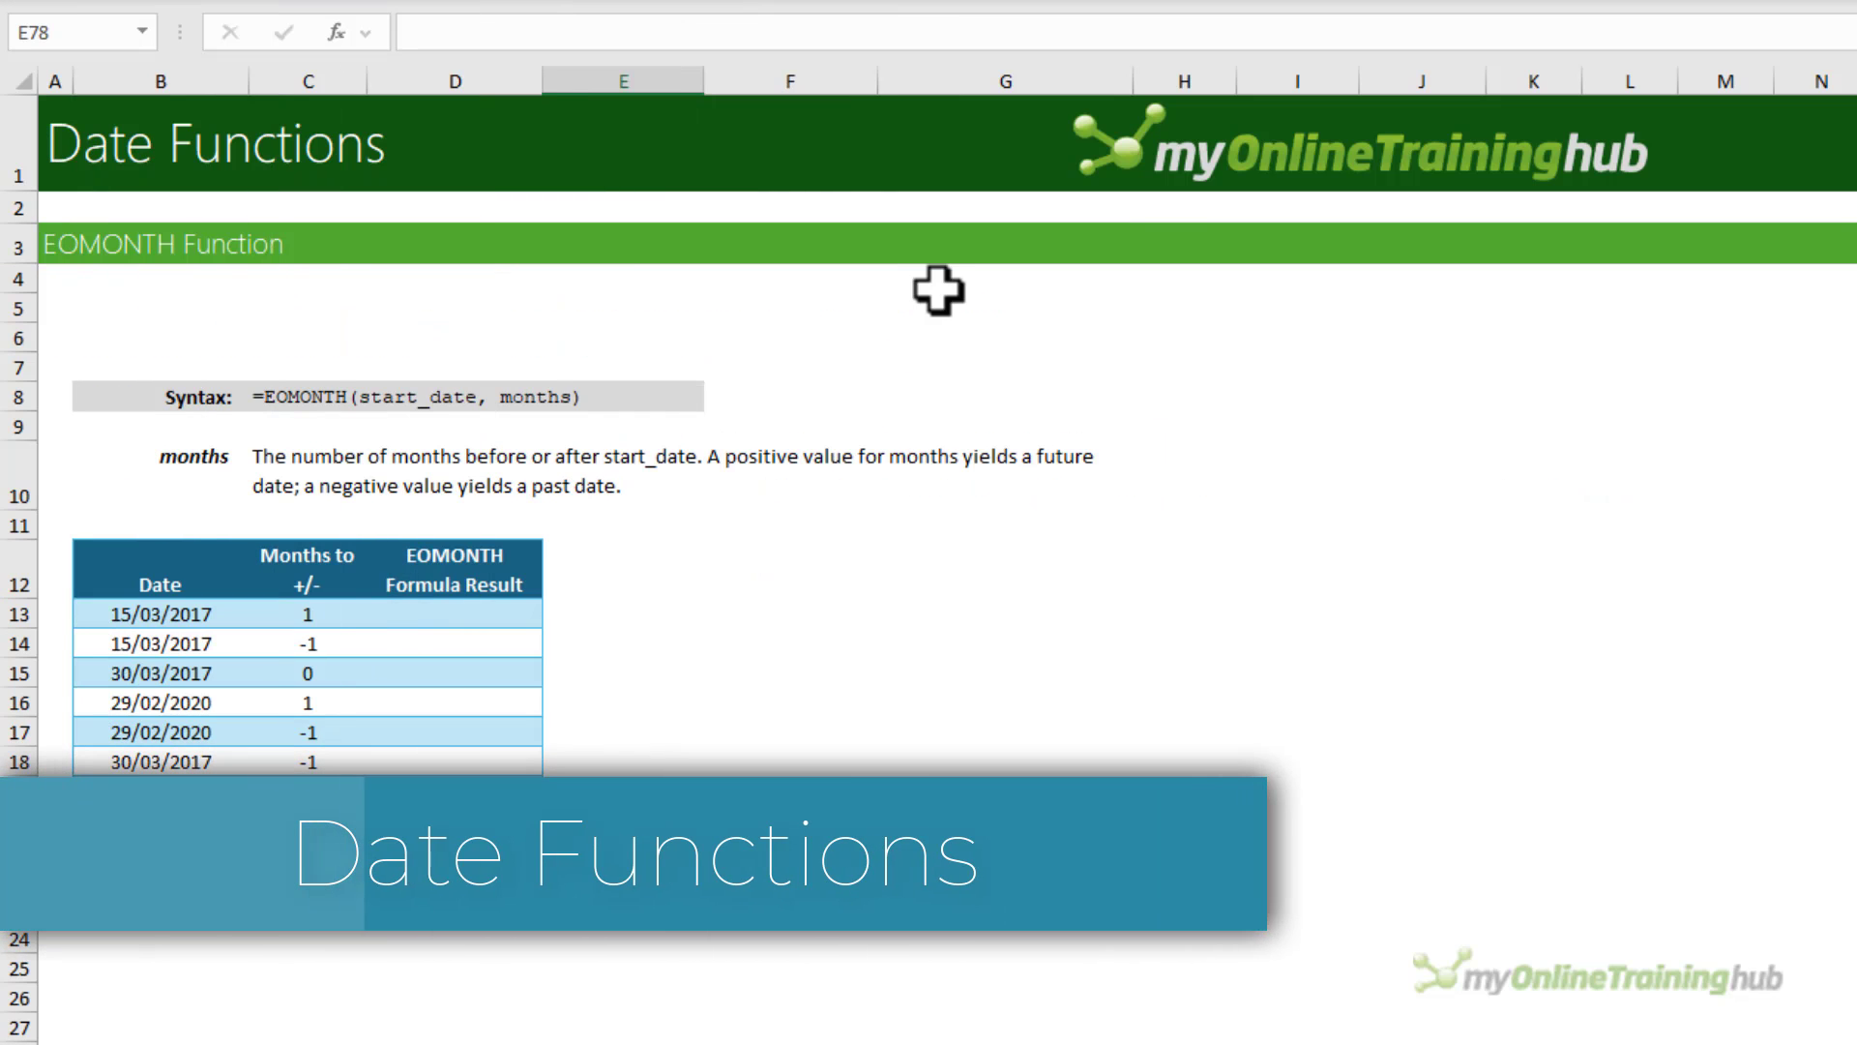
# In D13 of the Date Functions sheet, enter an EOMONTH formula with start date B13 and months C13, and reselect the cell.
pyautogui.click(481, 609)
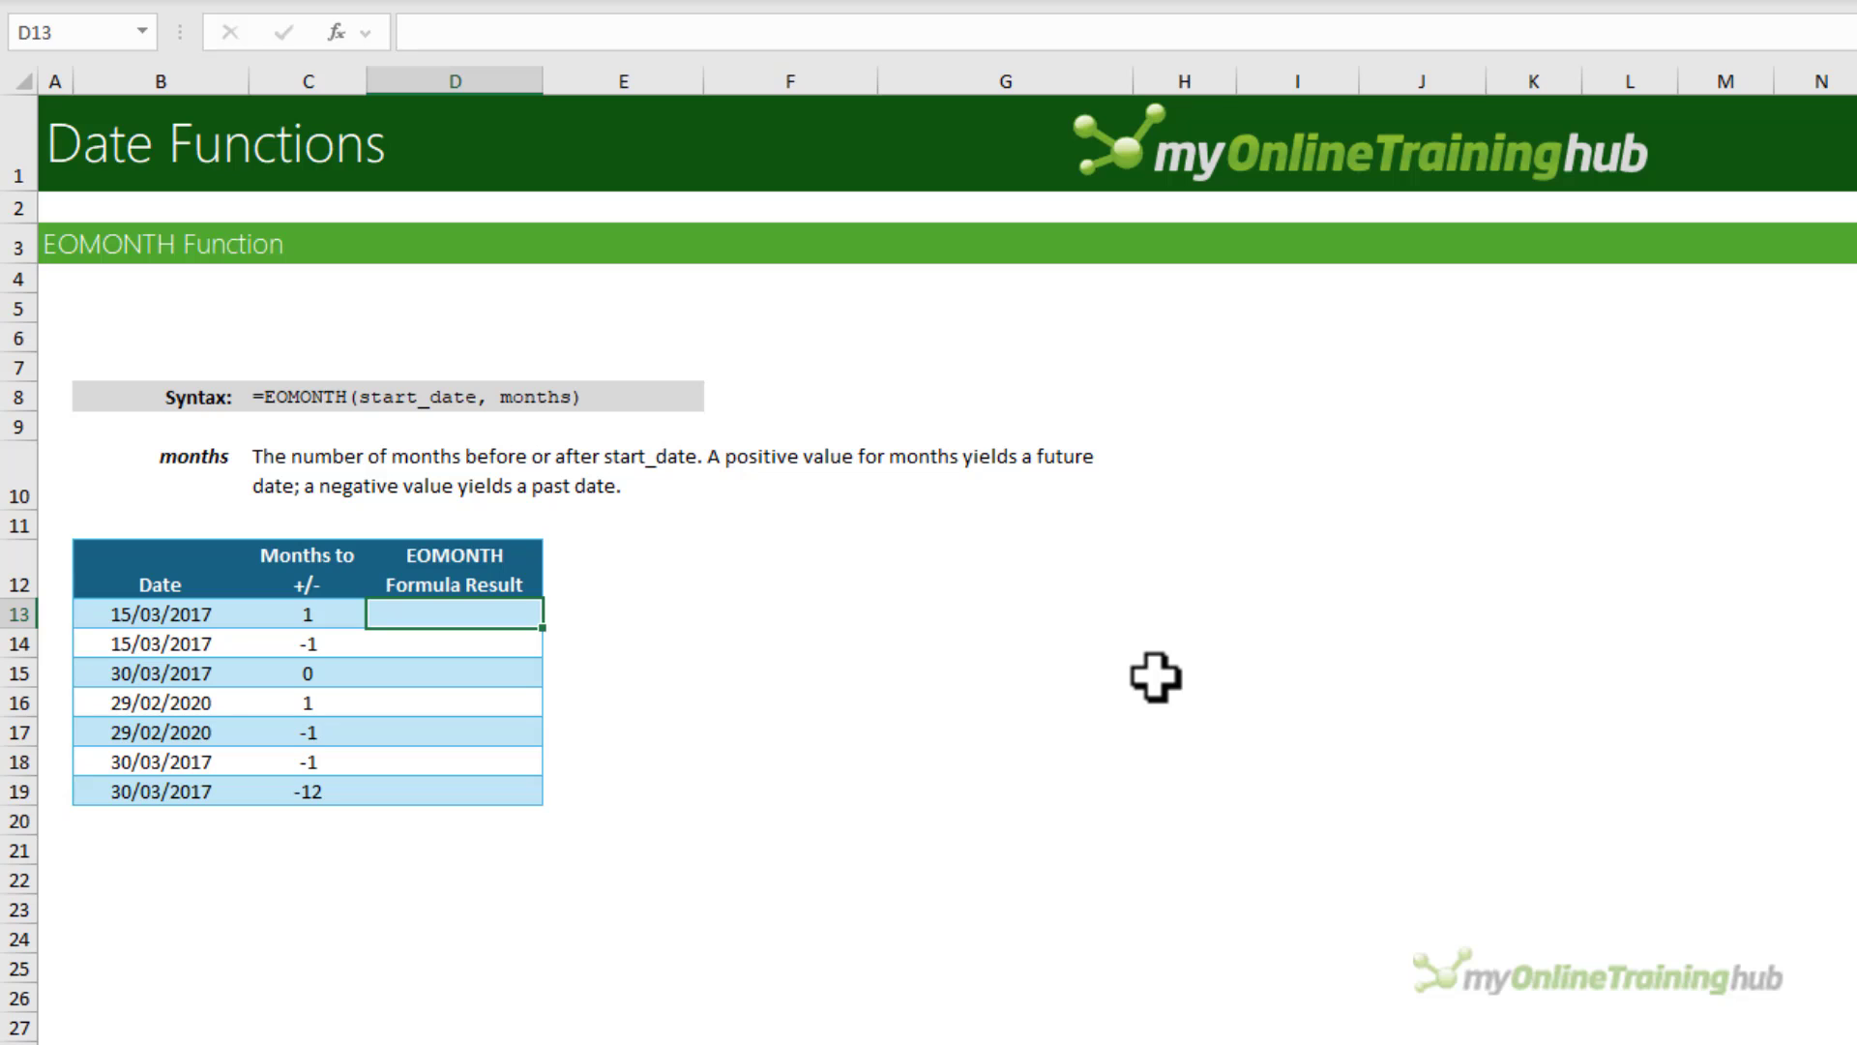
pyautogui.write('=eo')
pyautogui.press('Tab')
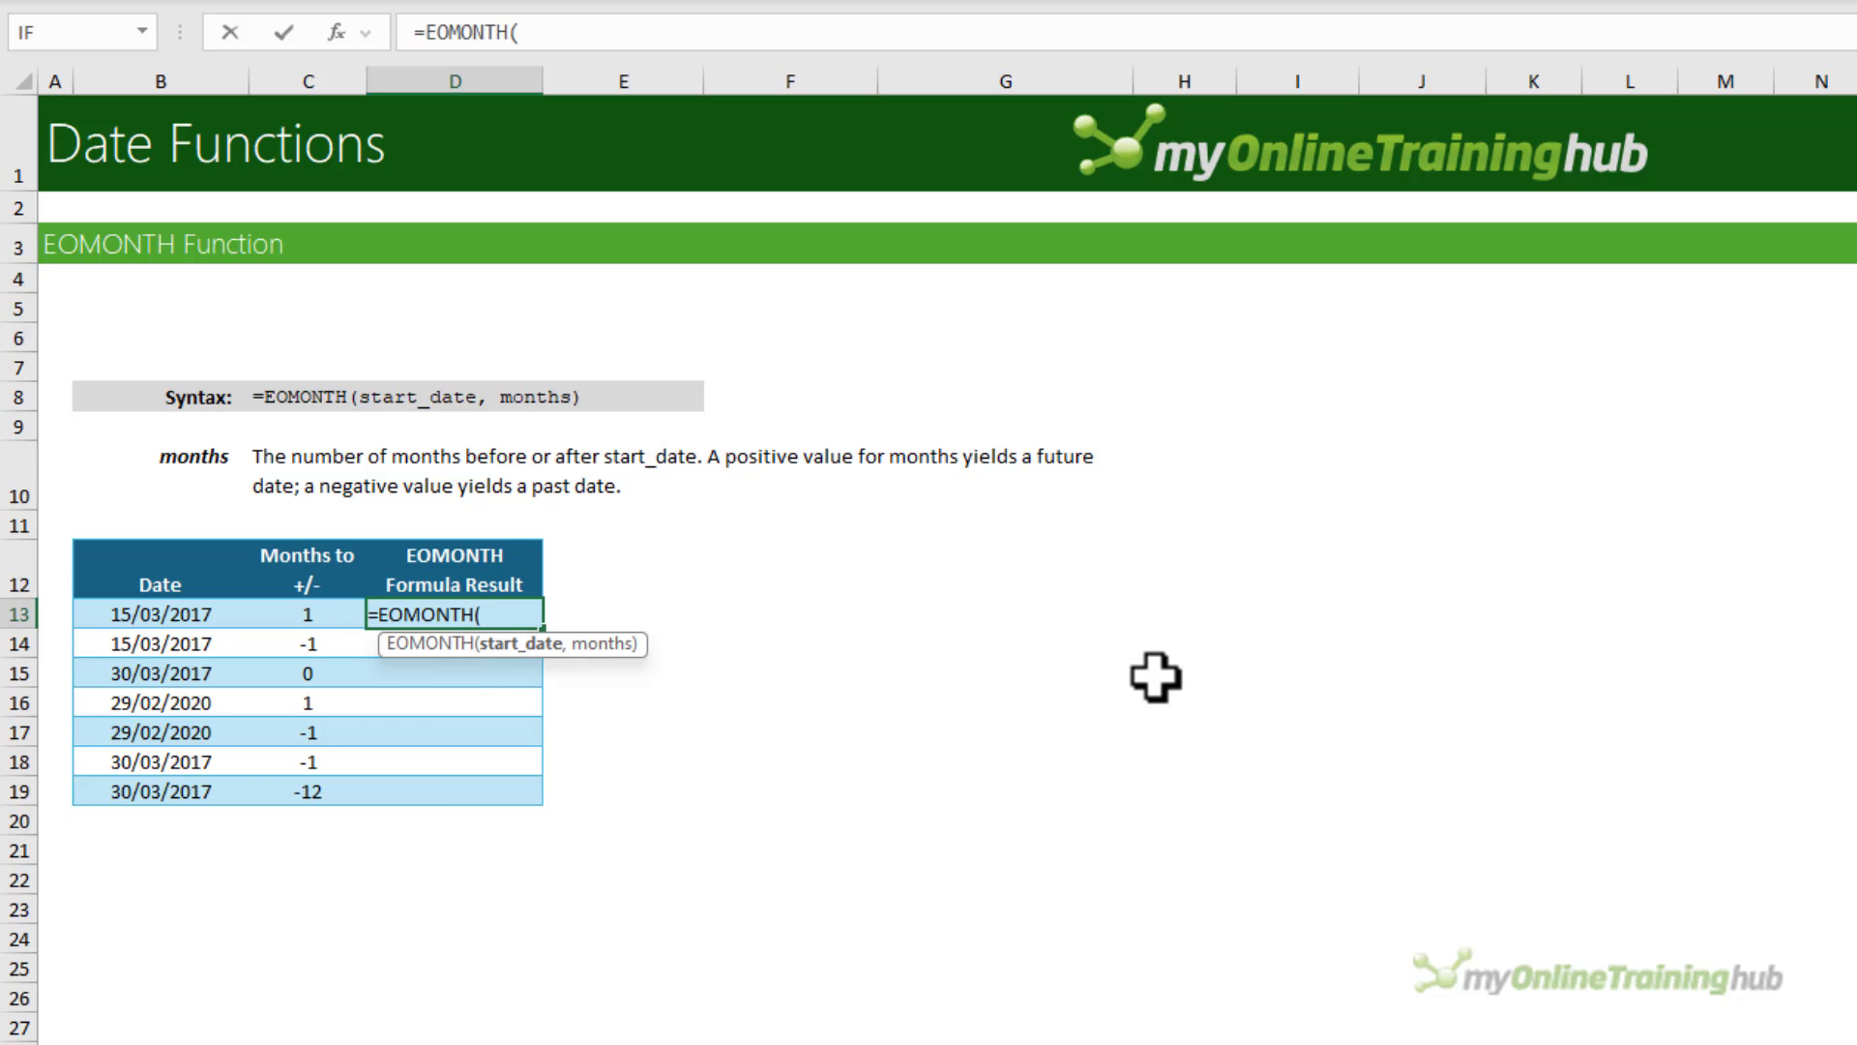
pyautogui.click(196, 615)
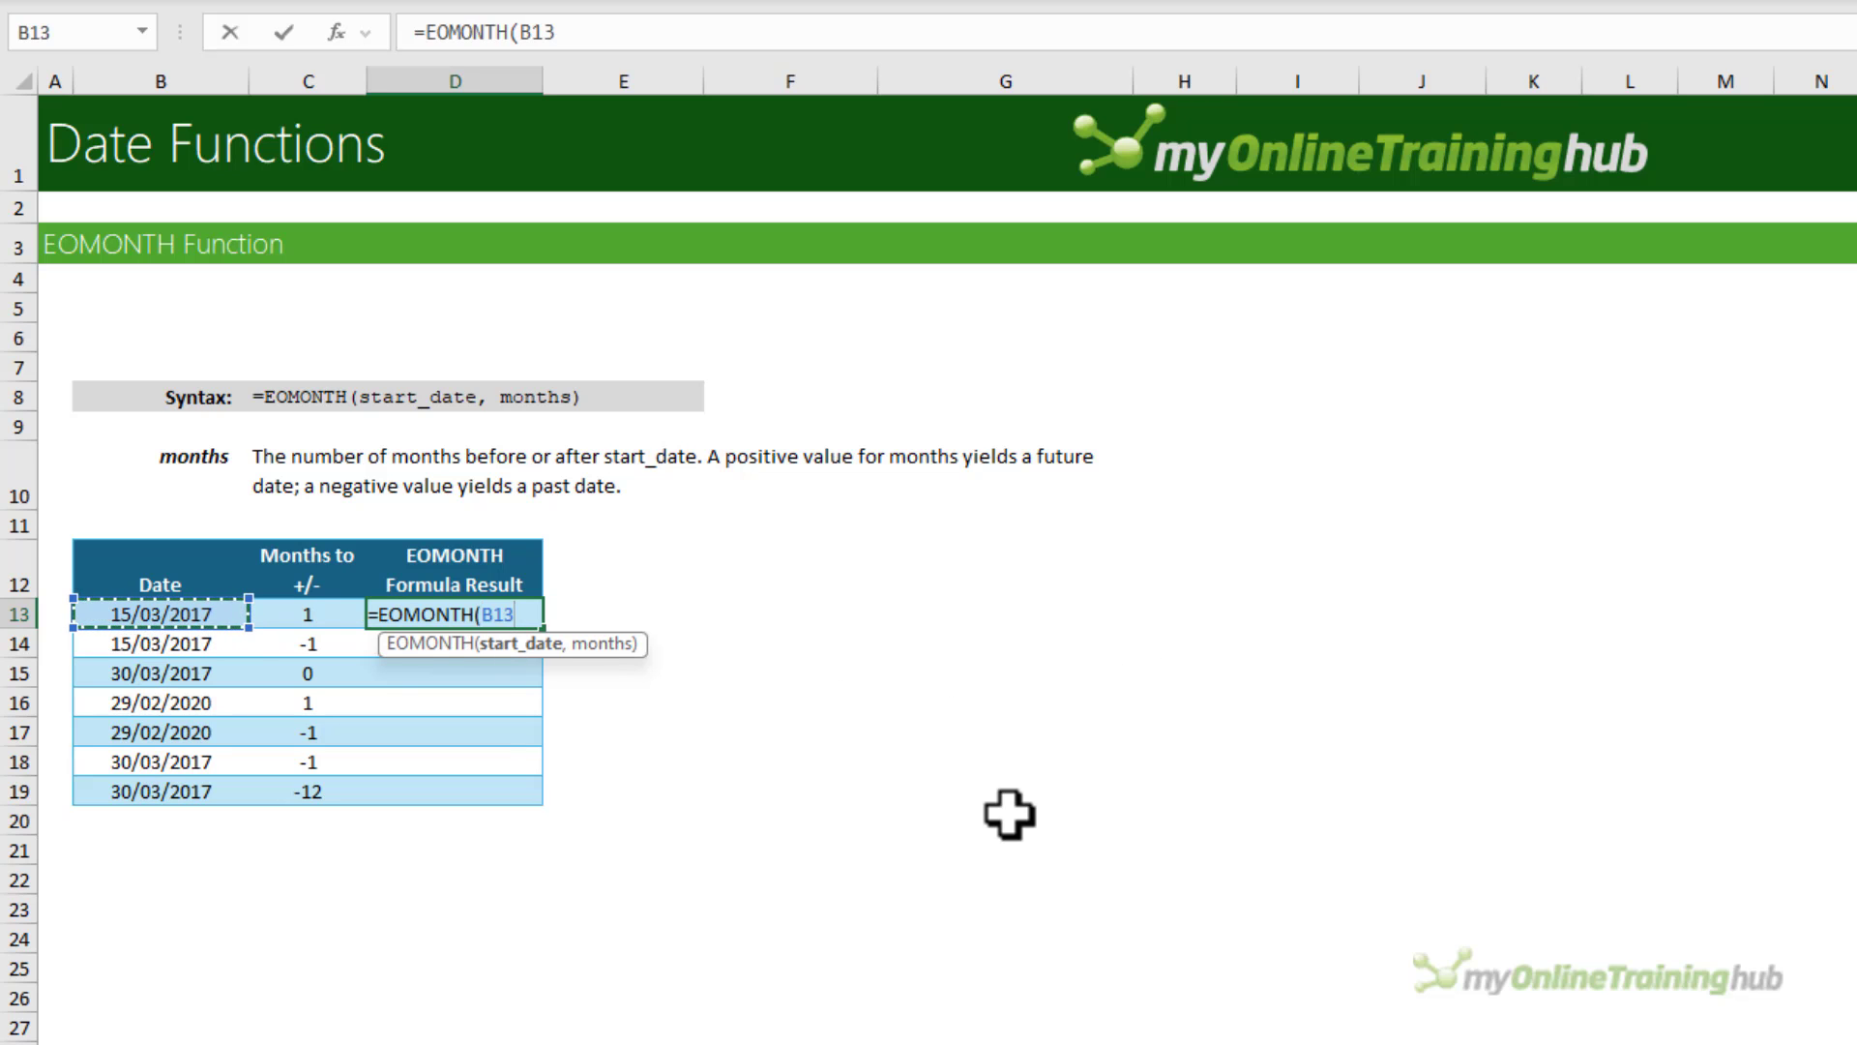
pyautogui.write(',')
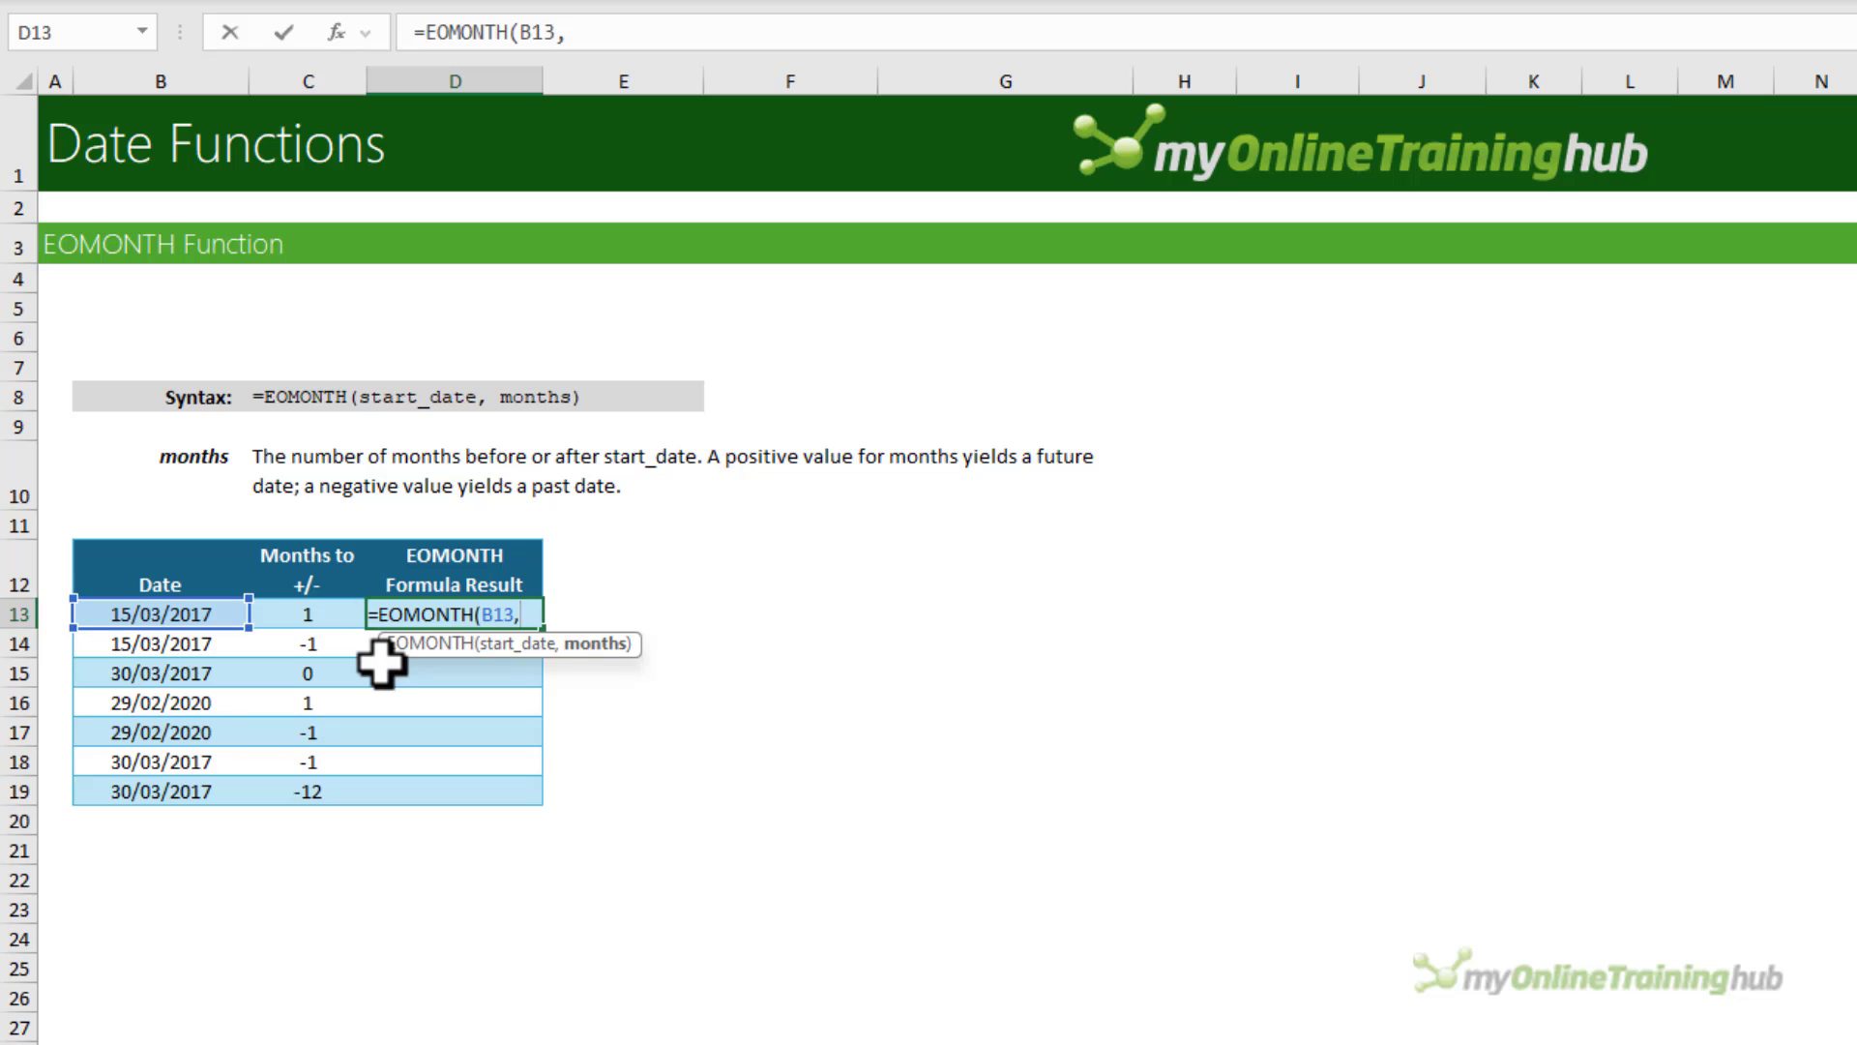
pyautogui.press('Left')
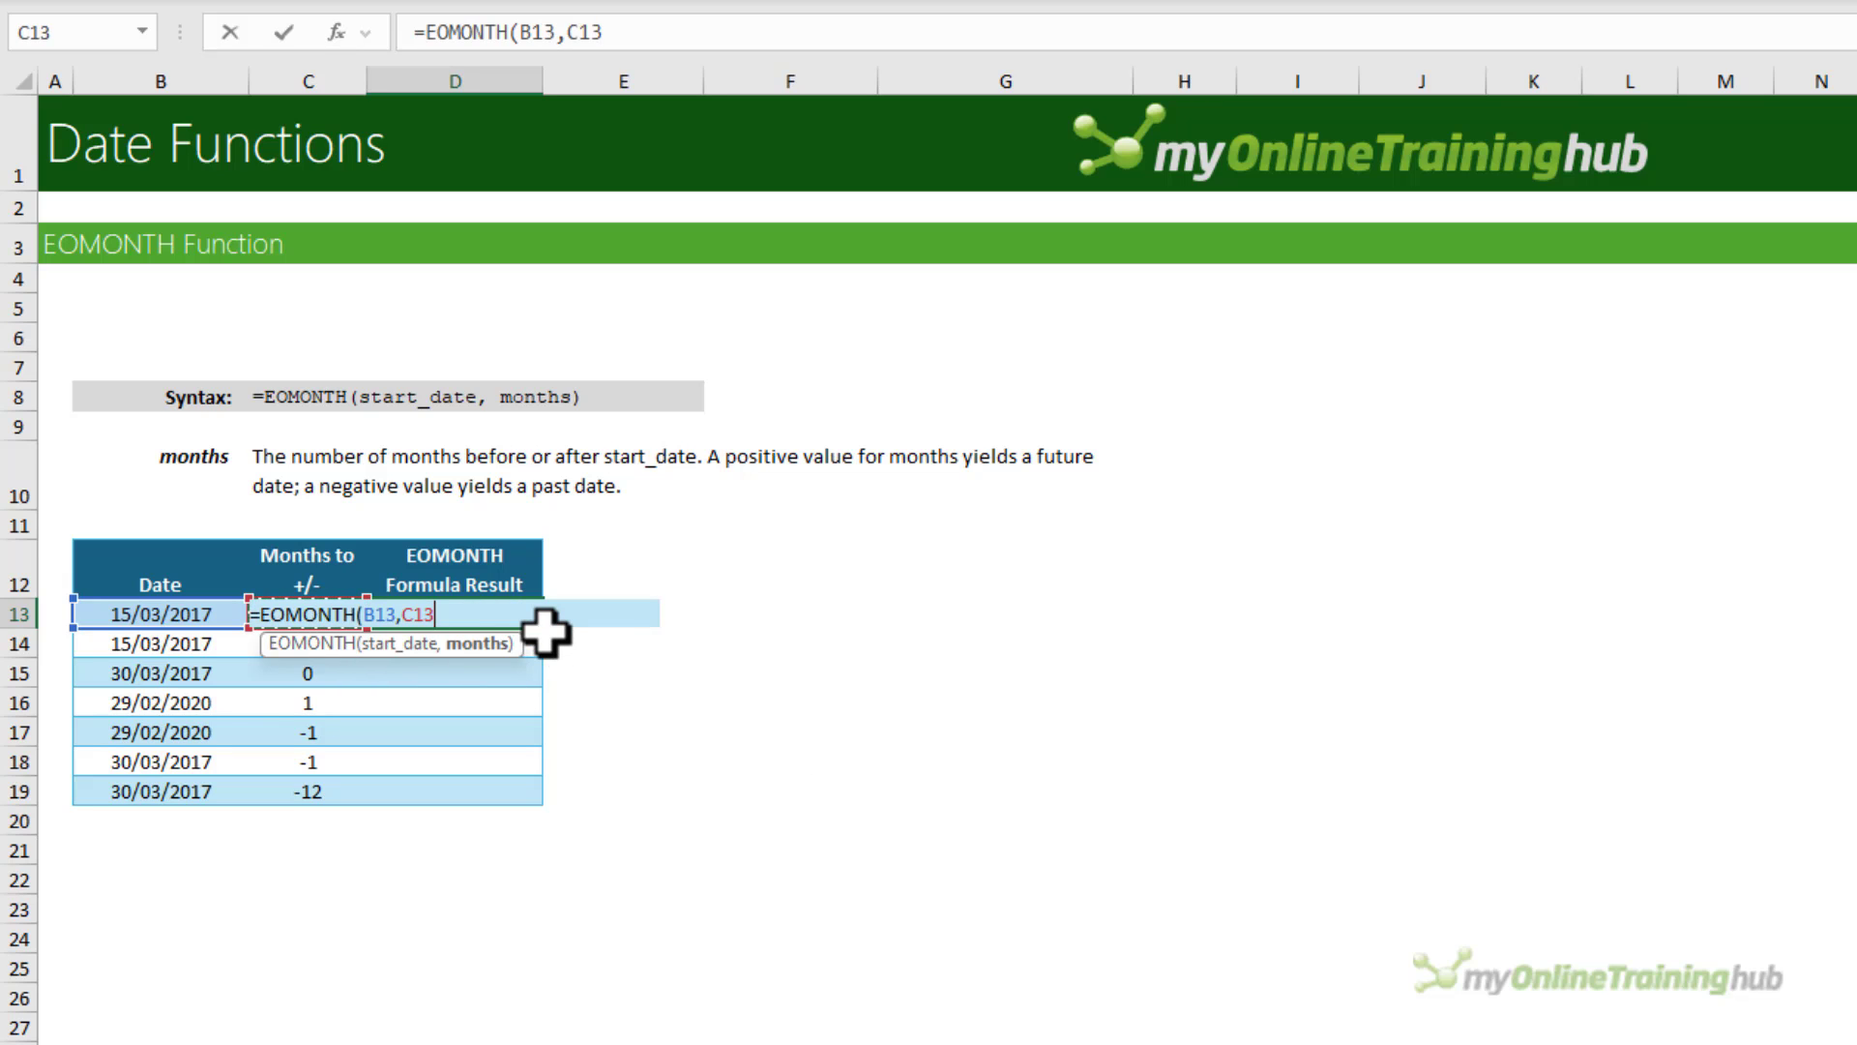
pyautogui.write(')')
pyautogui.press('Return')
pyautogui.press('Up')
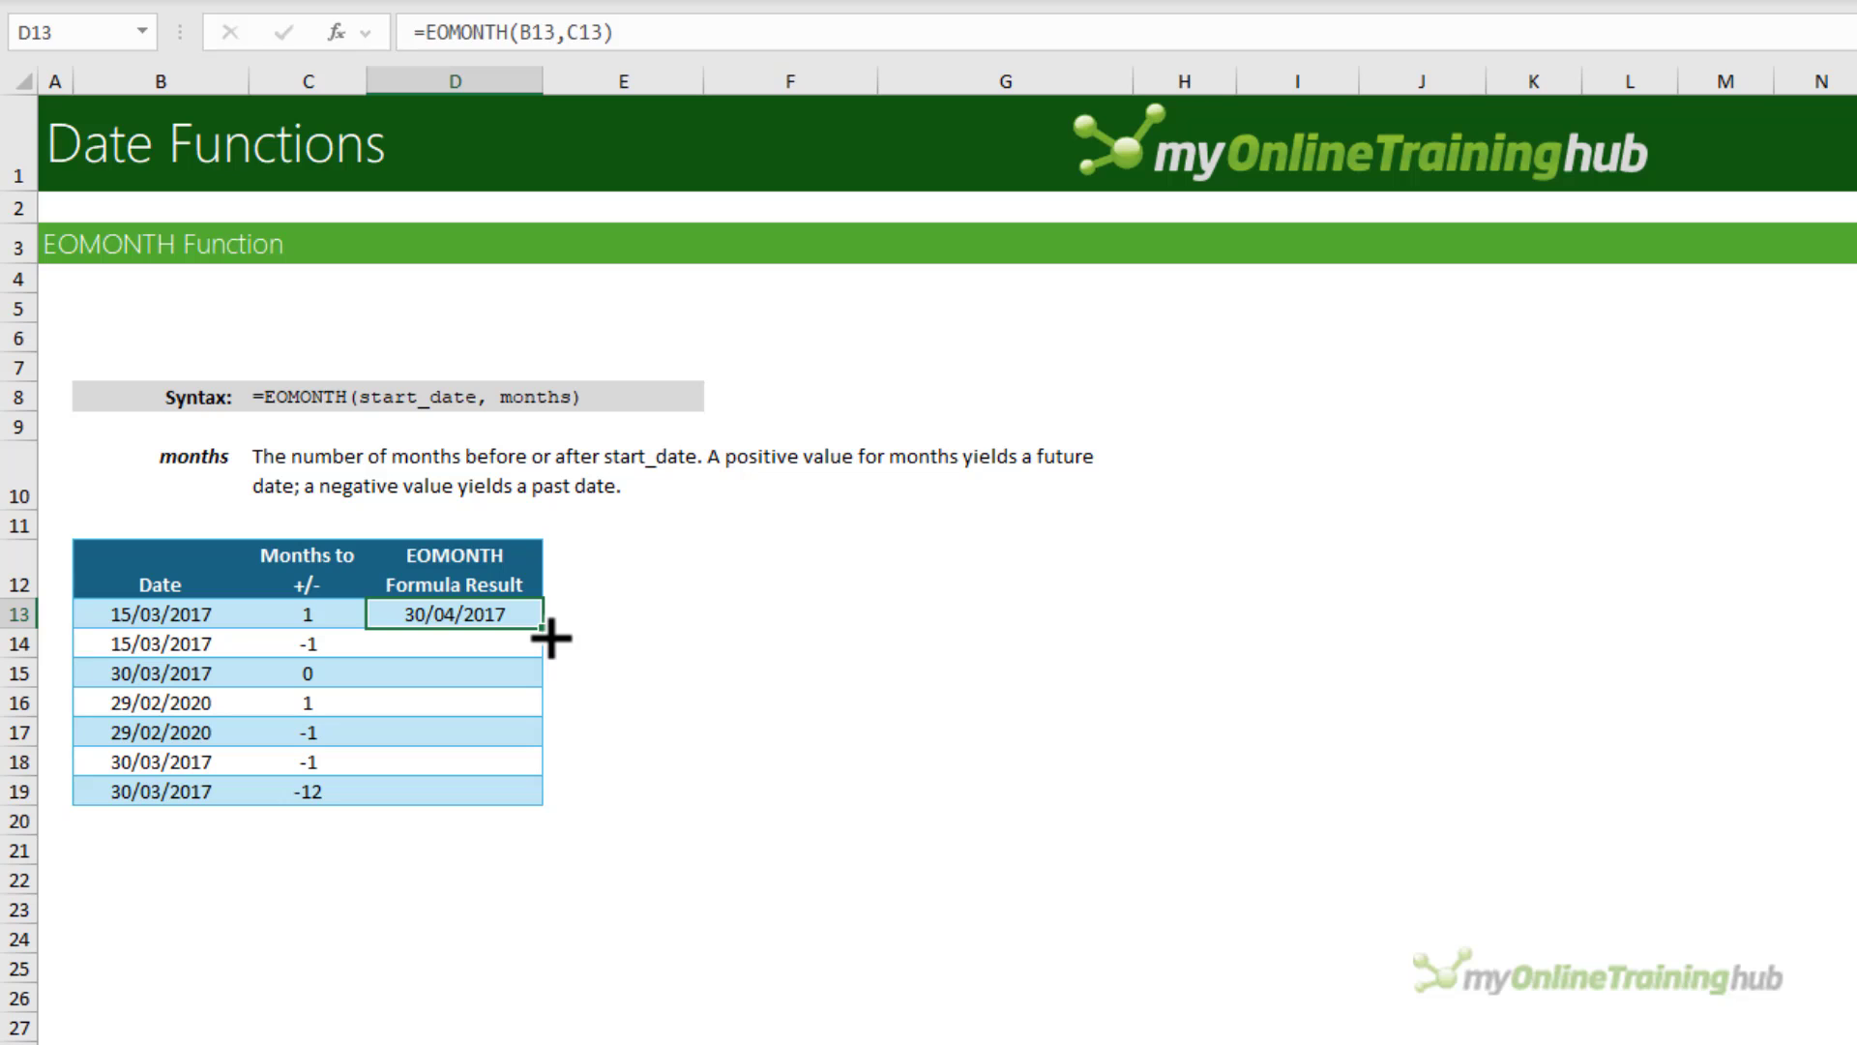
# Fill the EOMONTH formula from D13 down to D19 without formatting, and add +1 to the formula in D14.
pyautogui.moveTo(544, 629); pyautogui.dragTo(542, 795)
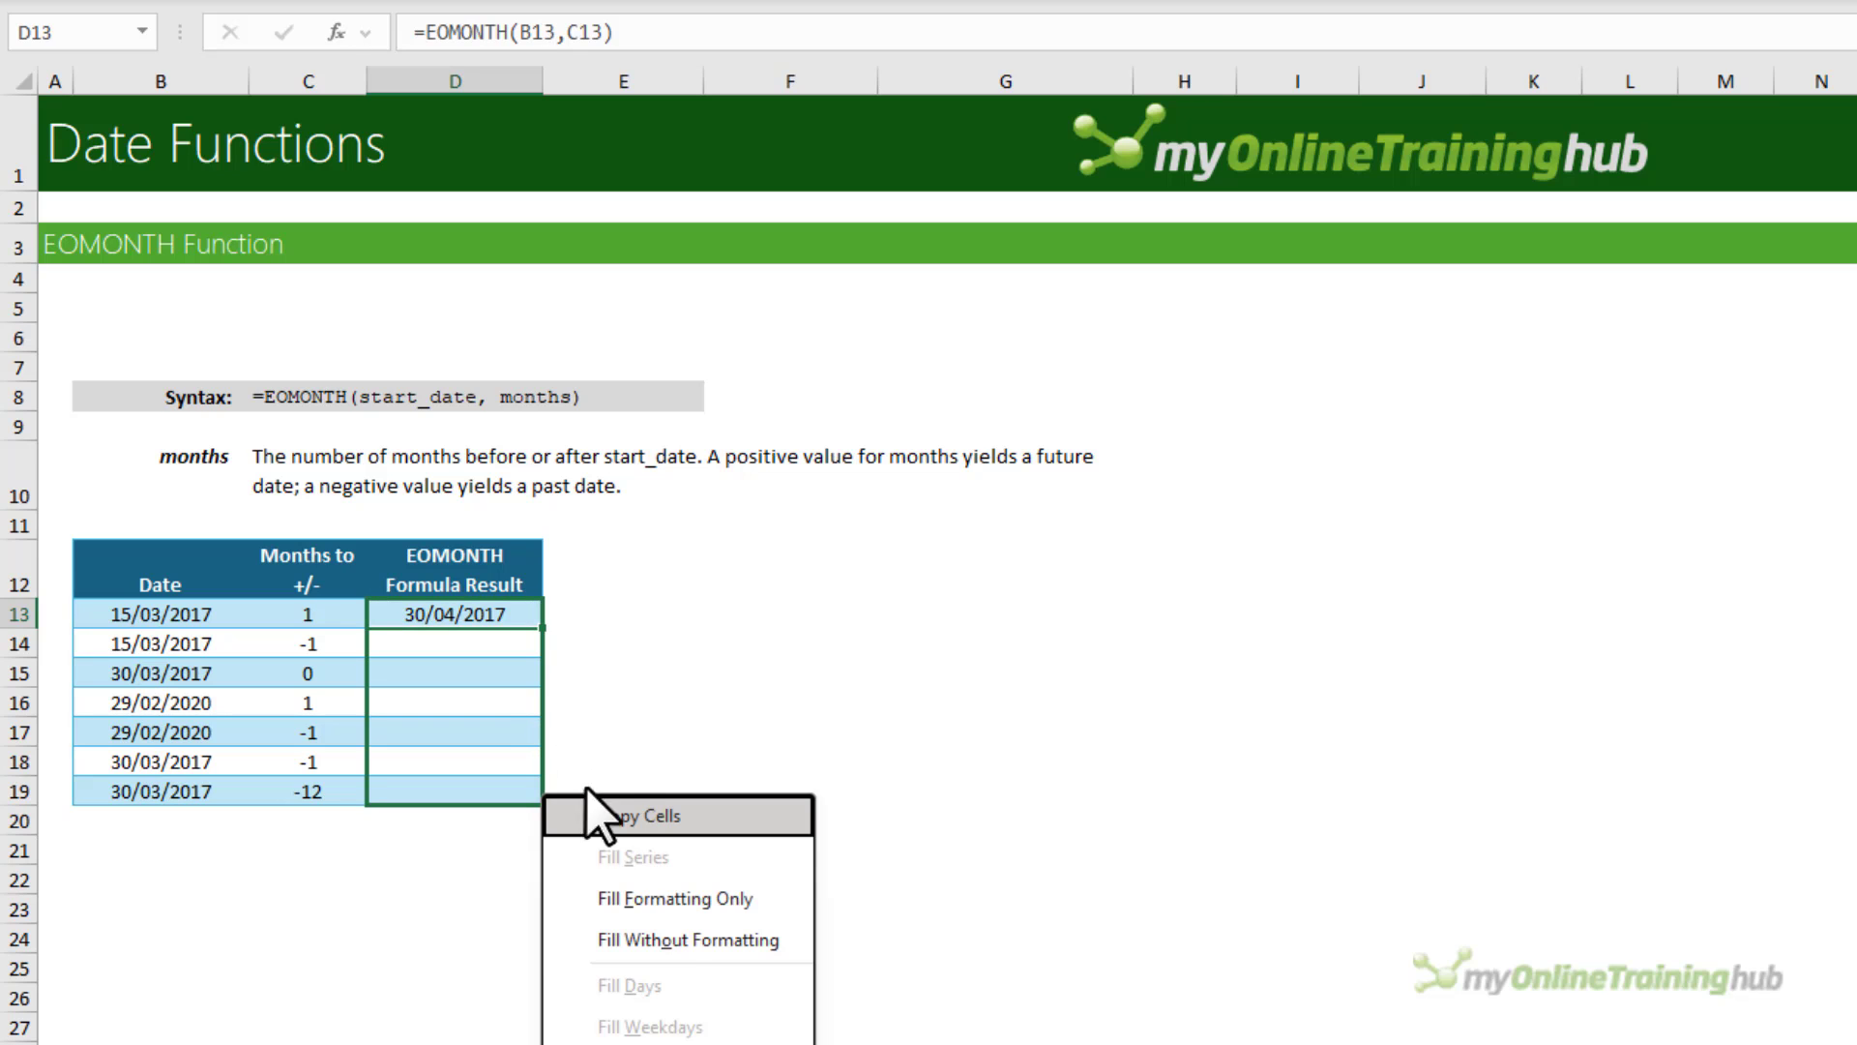
pyautogui.click(679, 936)
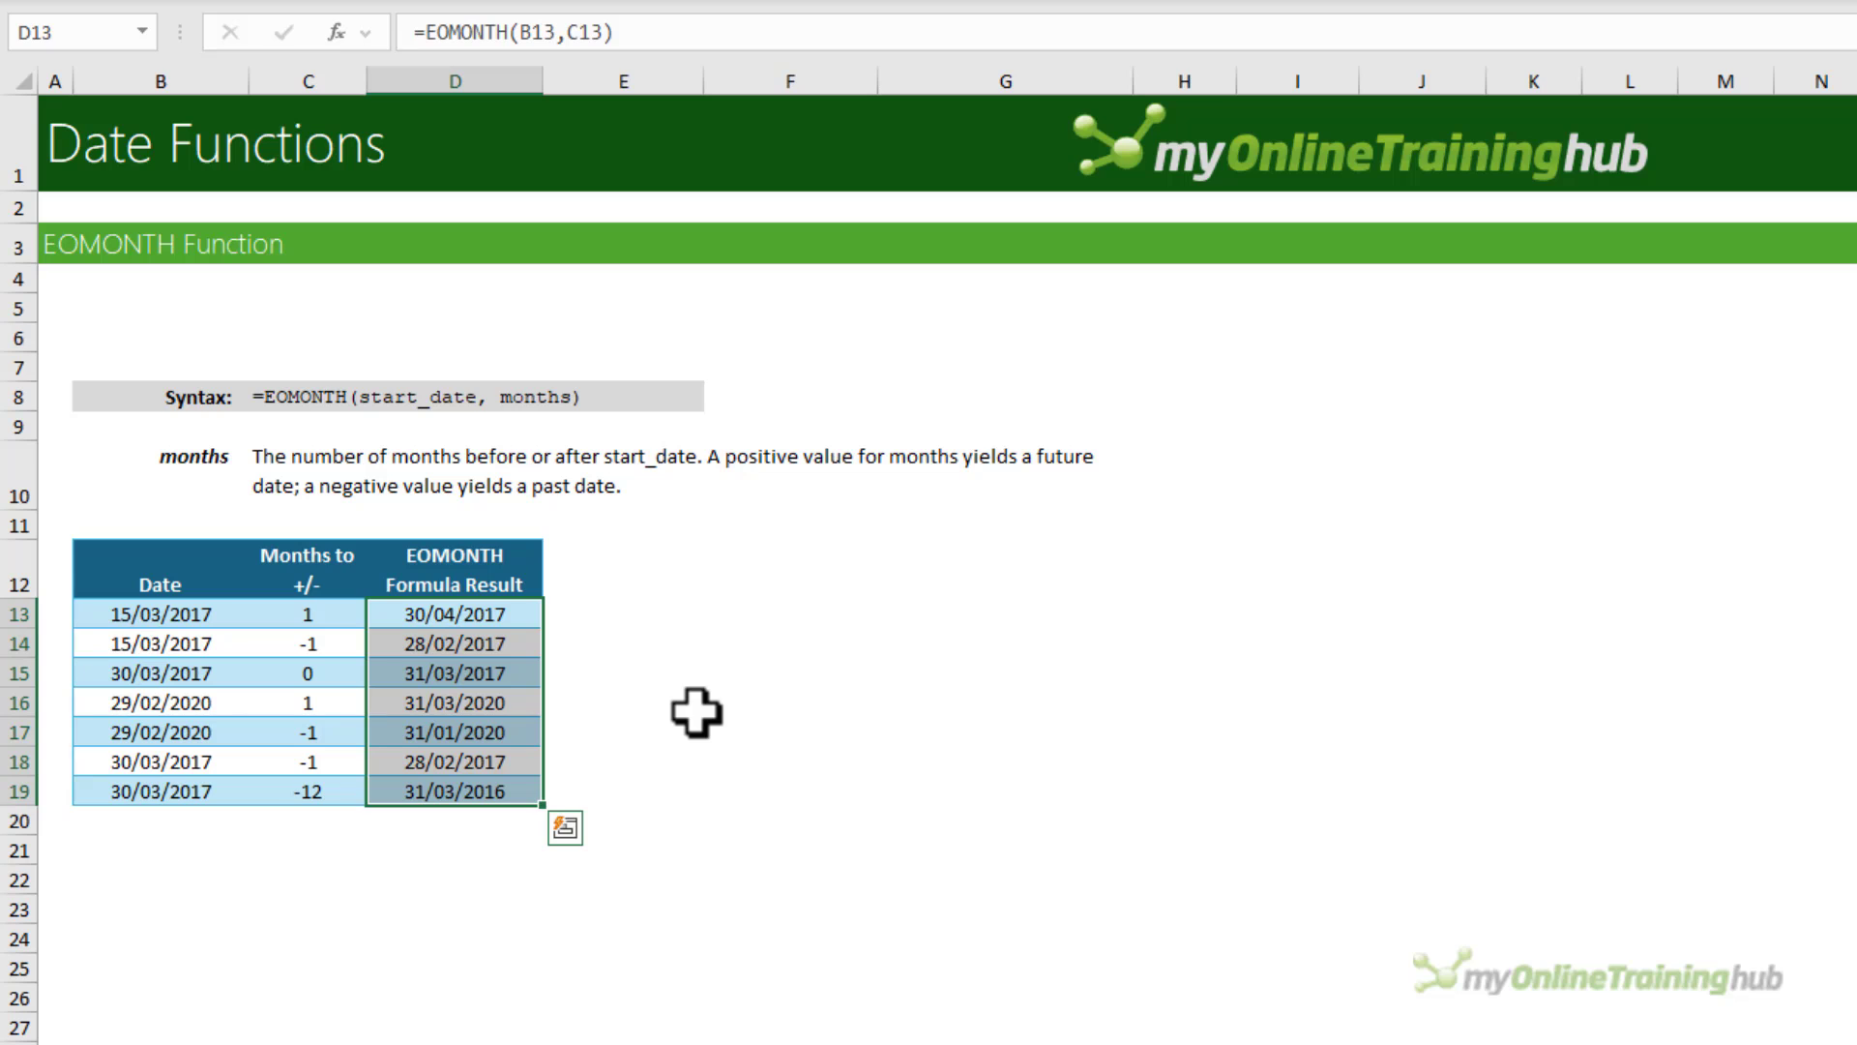
pyautogui.press('Down')
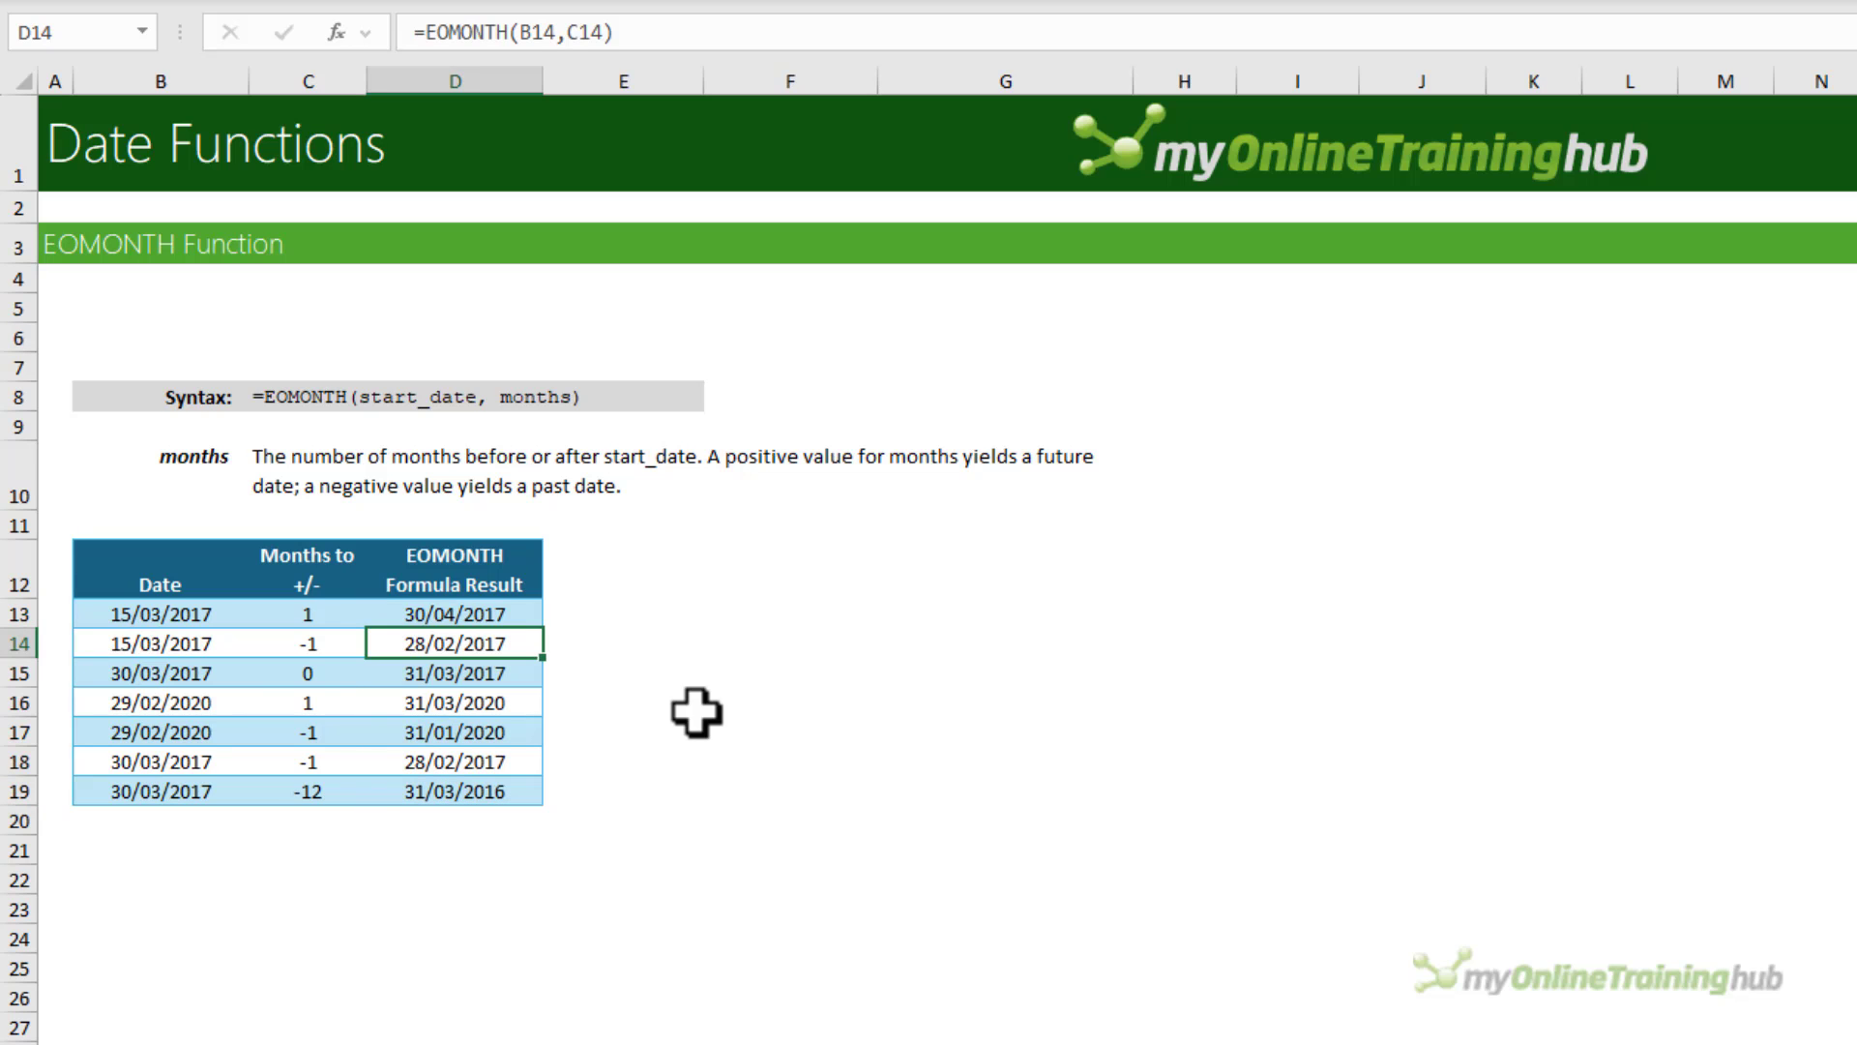
pyautogui.press('F2')
pyautogui.write('+1')
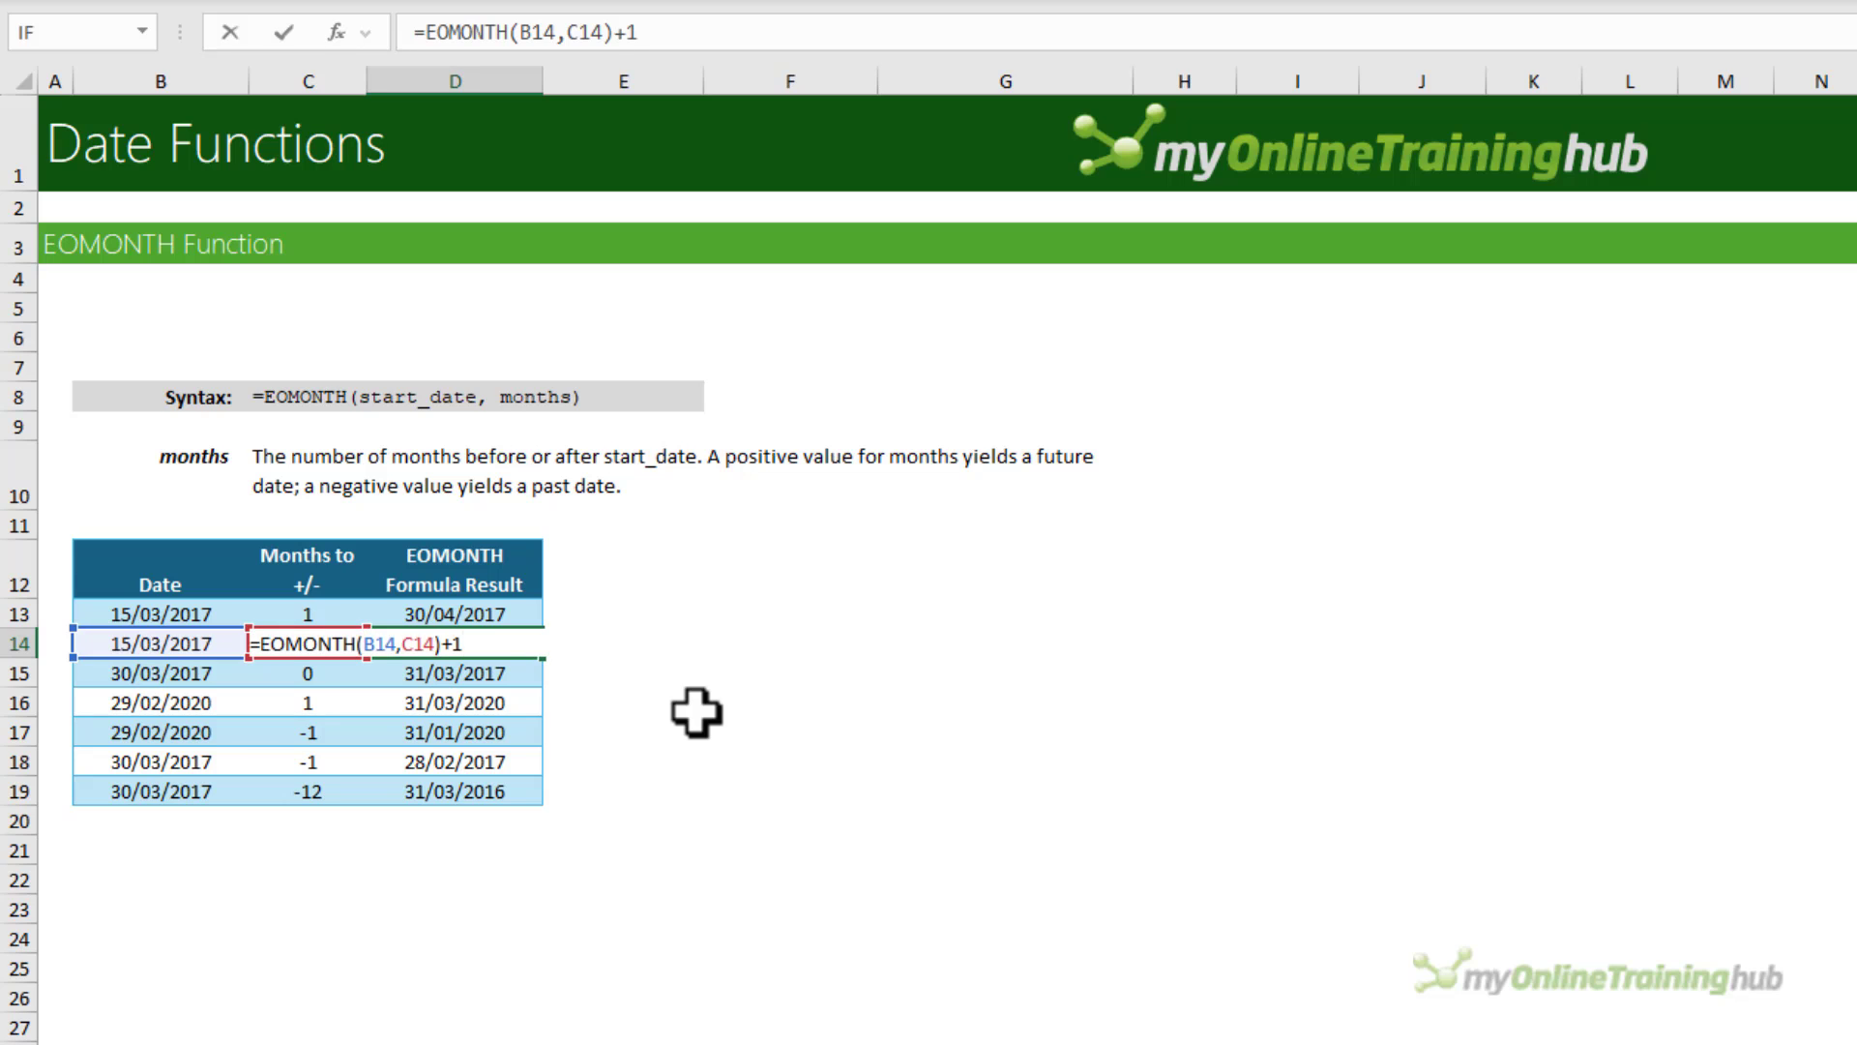
pyautogui.hotkey('ctrl', 'Return')
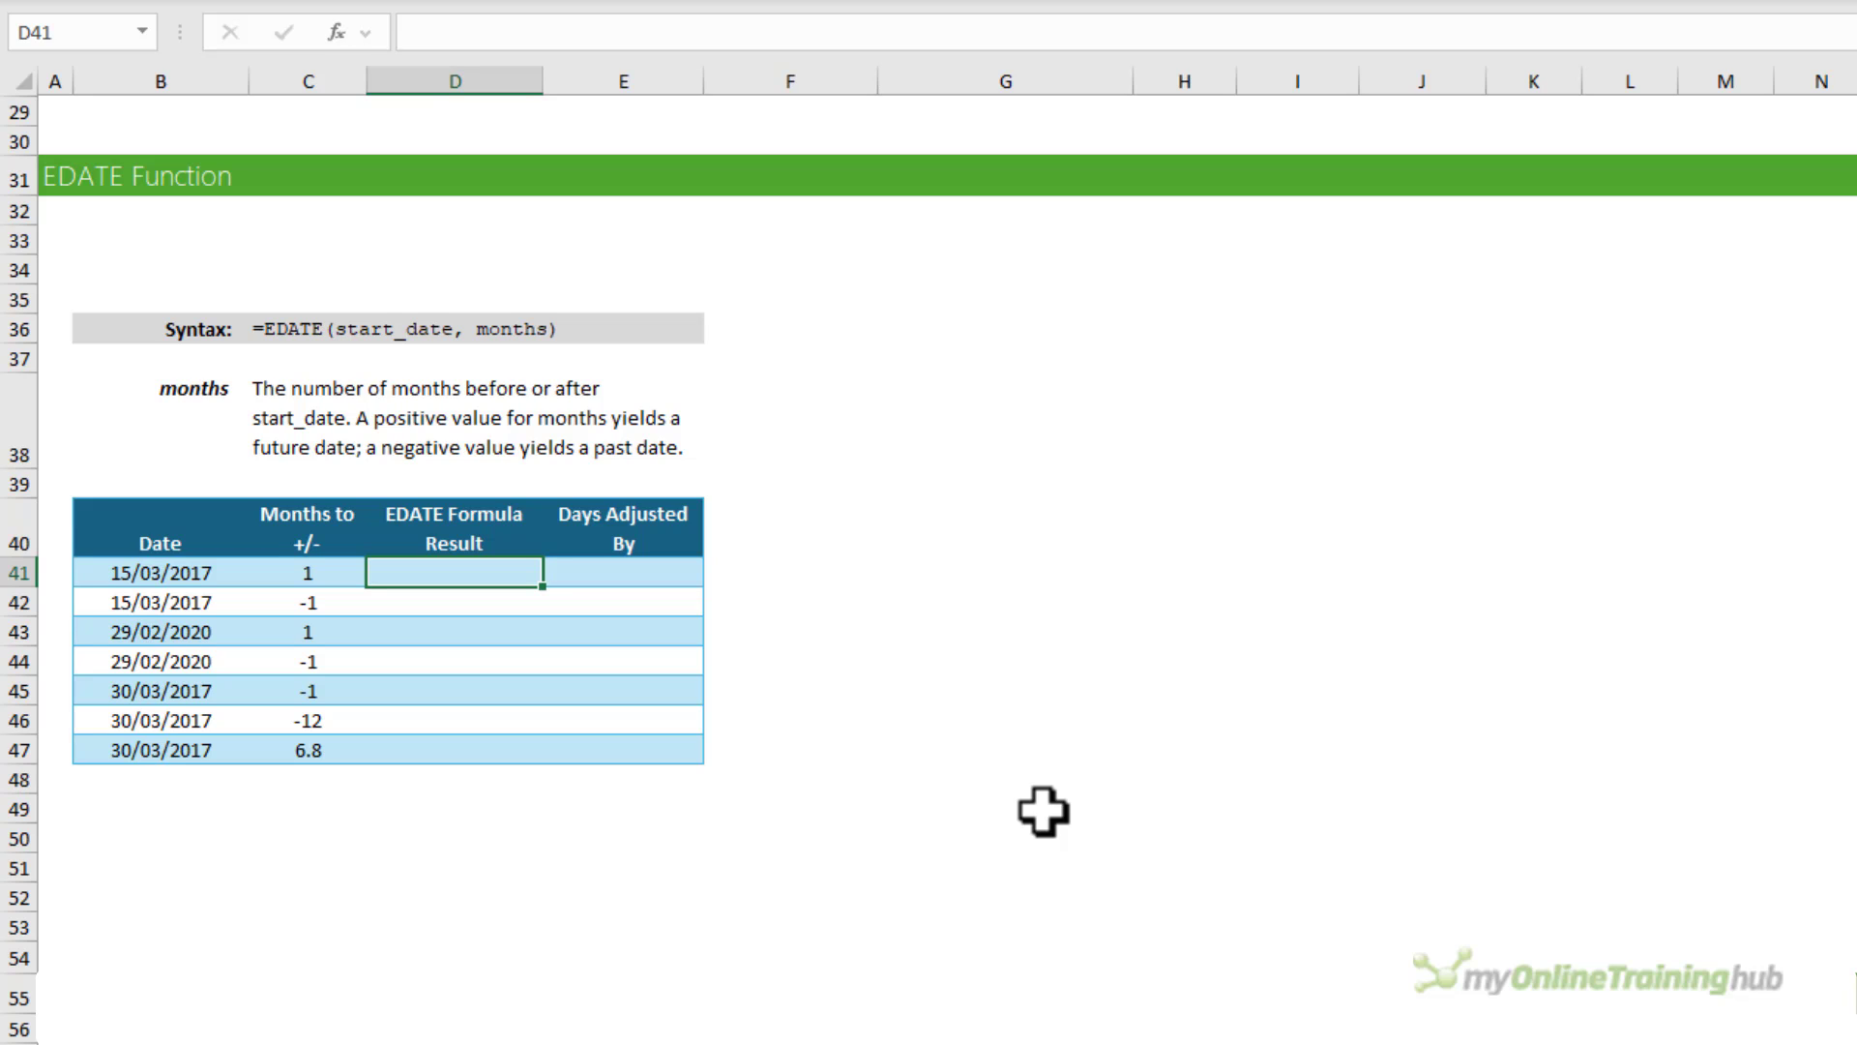
# In D41 of the EDATE section, enter an EDATE formula with start date B41 and months C41, and fill it down to D47 without formatting.
pyautogui.write('=ed')
pyautogui.press('Tab')
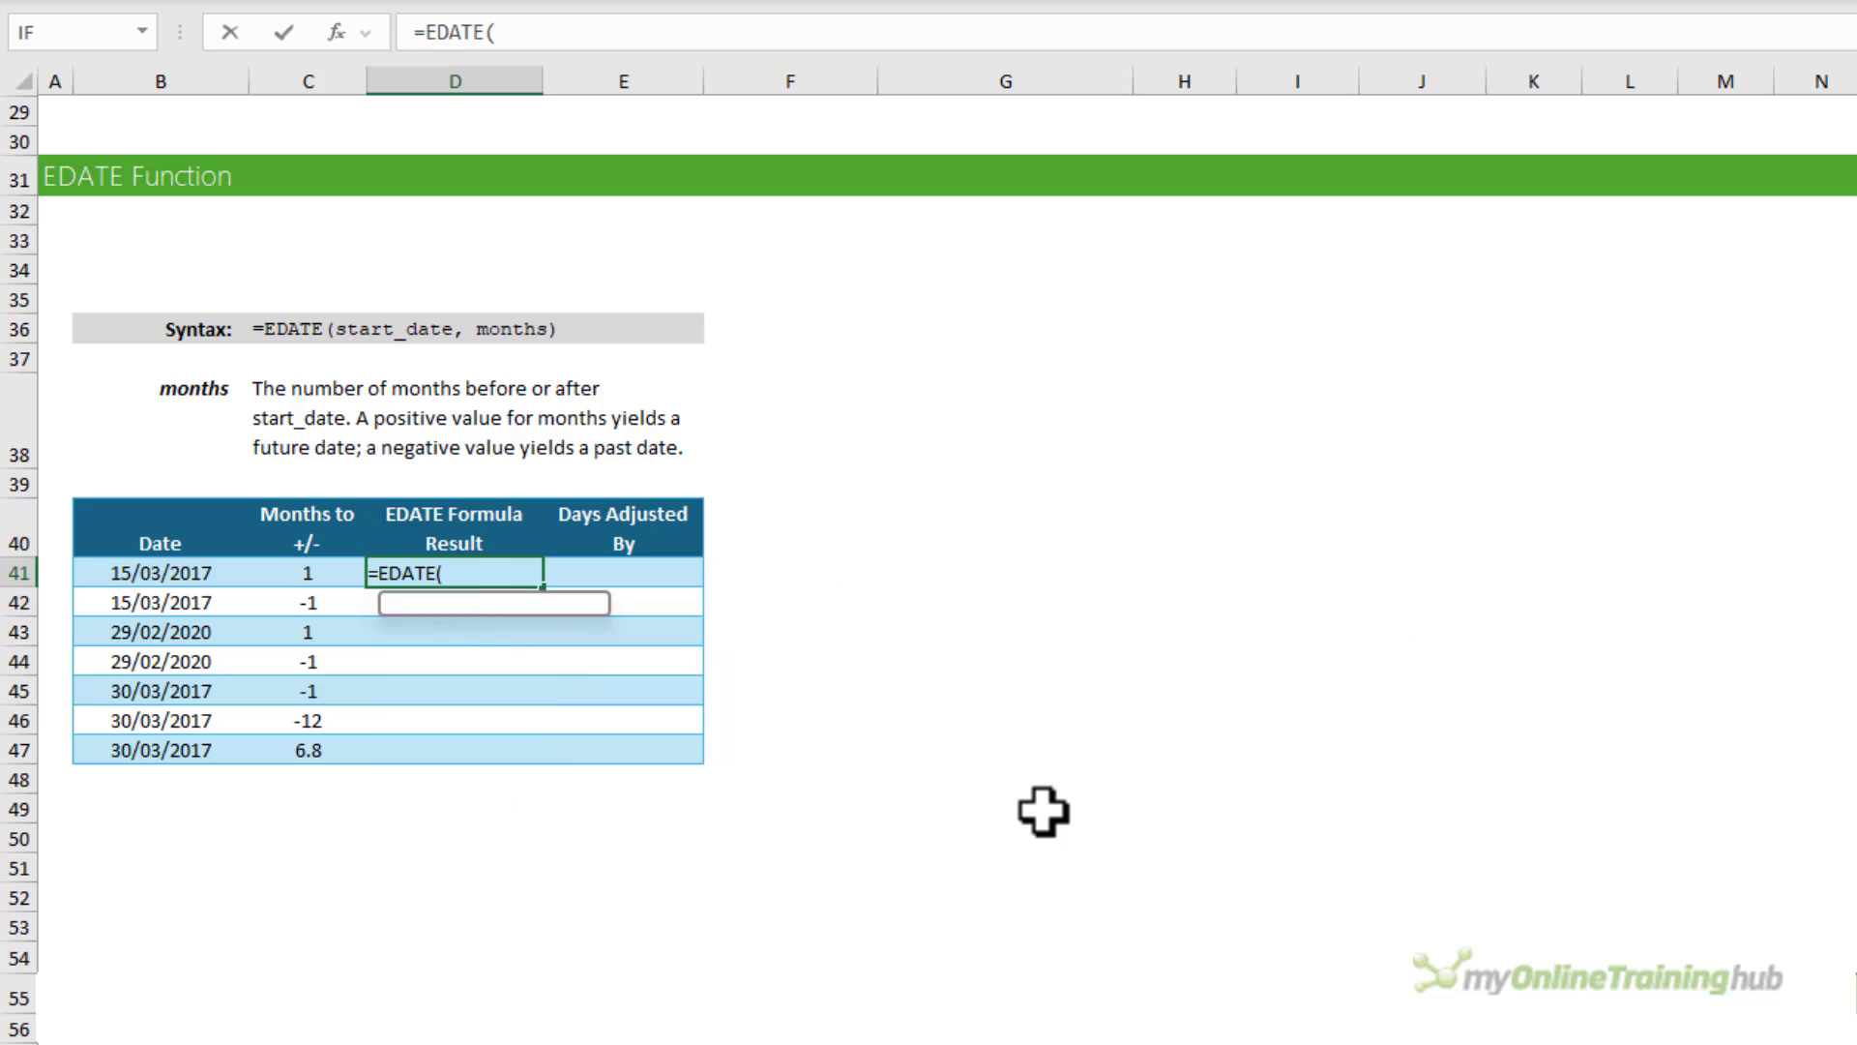
pyautogui.click(207, 576)
pyautogui.write(',')
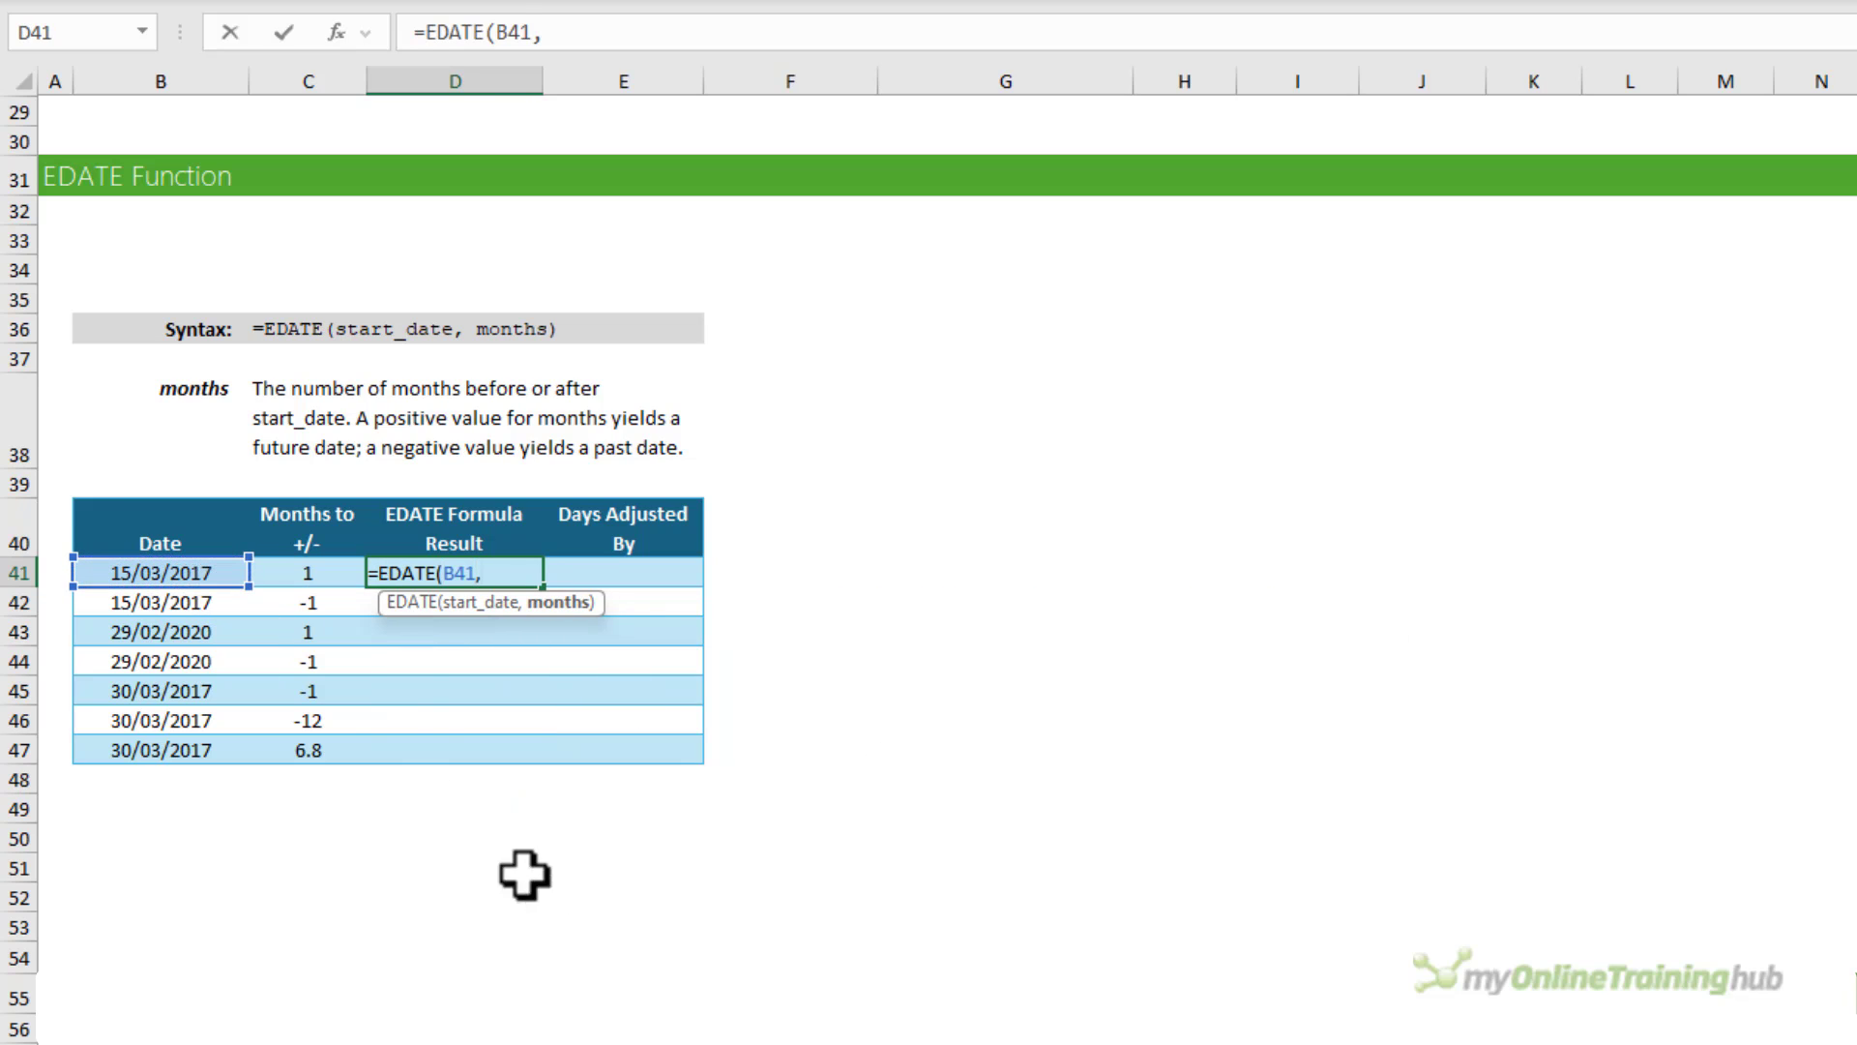
pyautogui.click(302, 571)
pyautogui.press('Return')
pyautogui.press('Up')
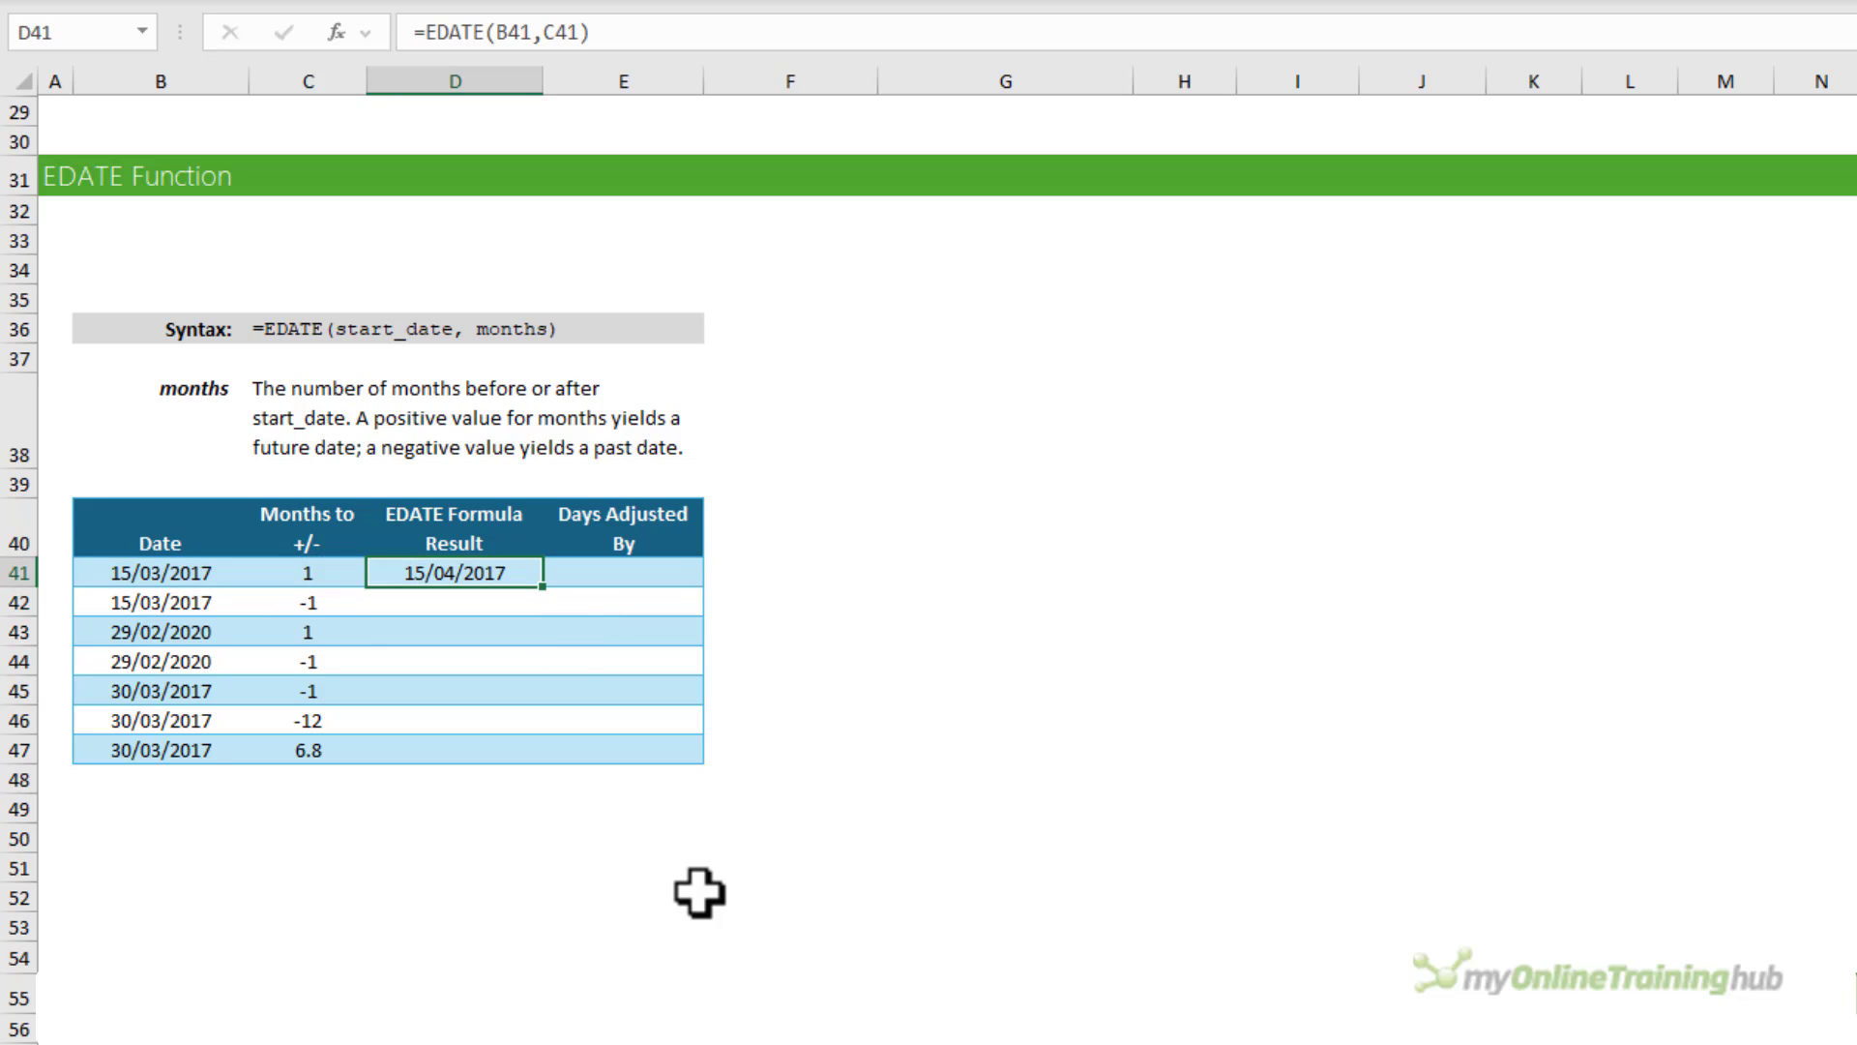
pyautogui.moveTo(543, 587); pyautogui.dragTo(527, 750)
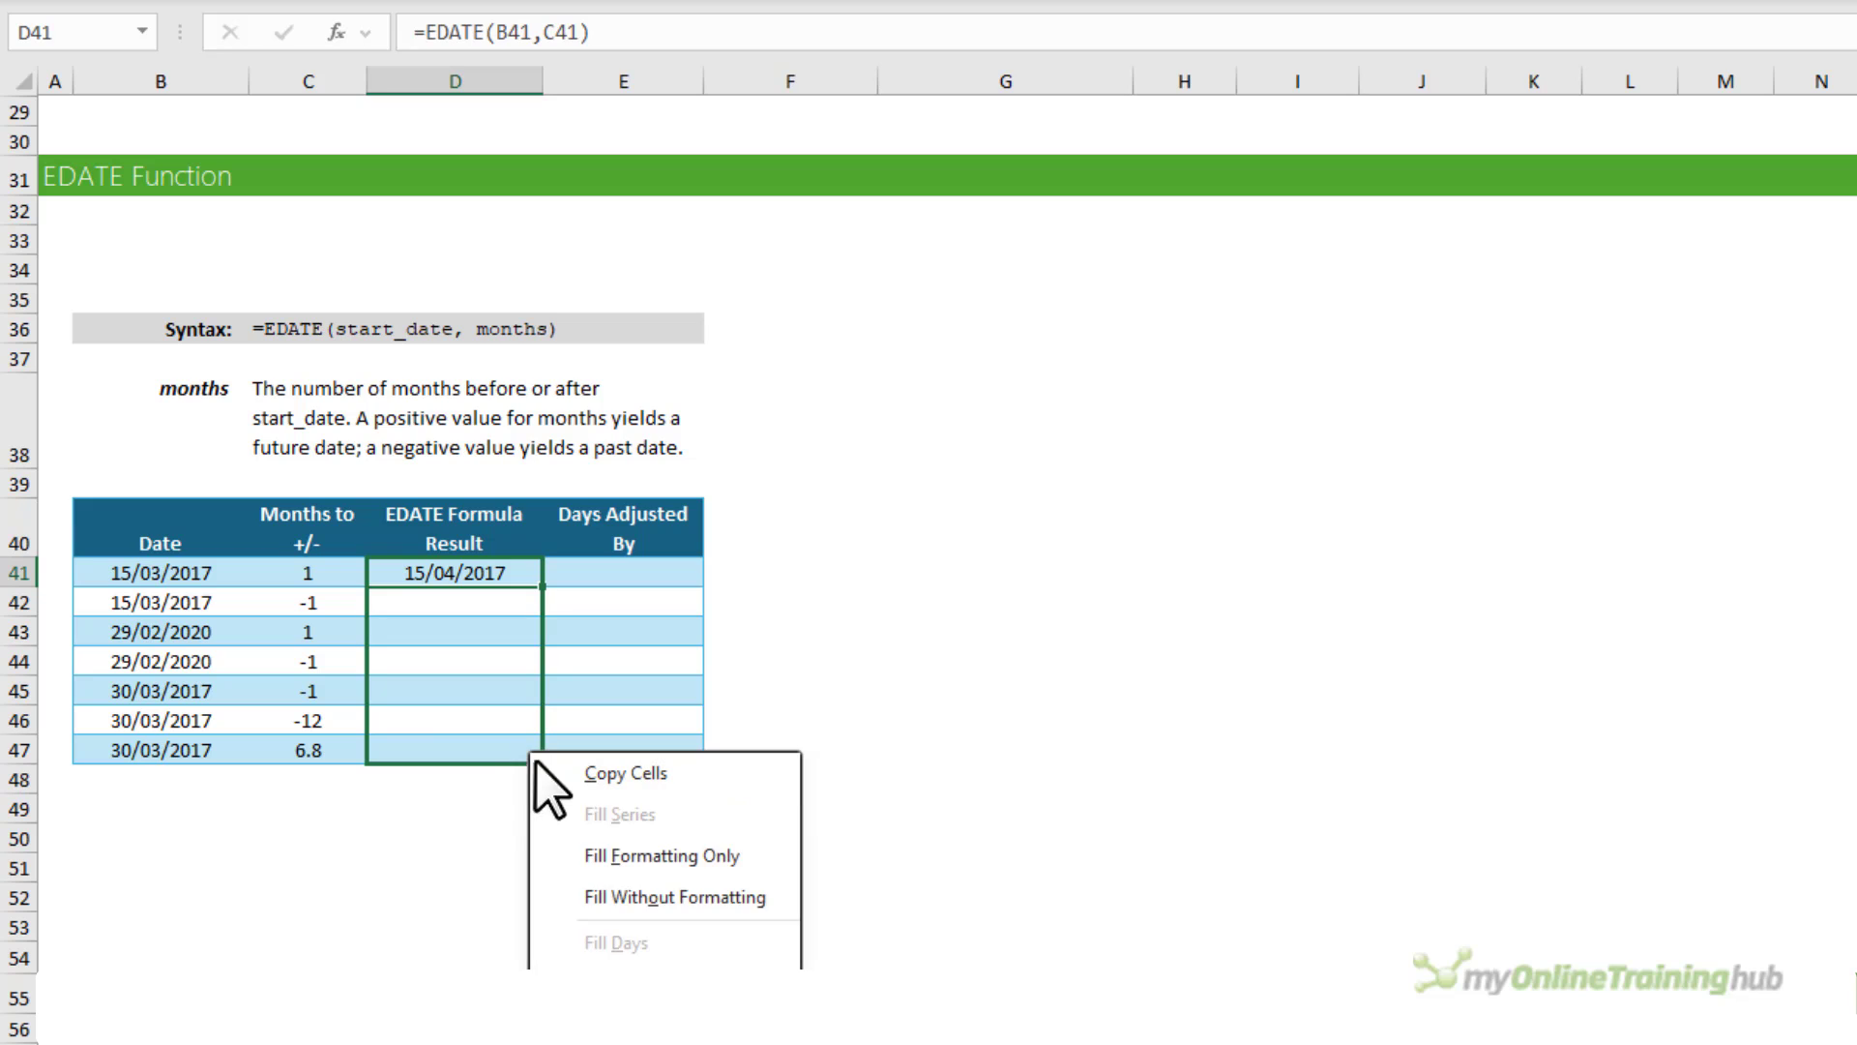
pyautogui.click(689, 897)
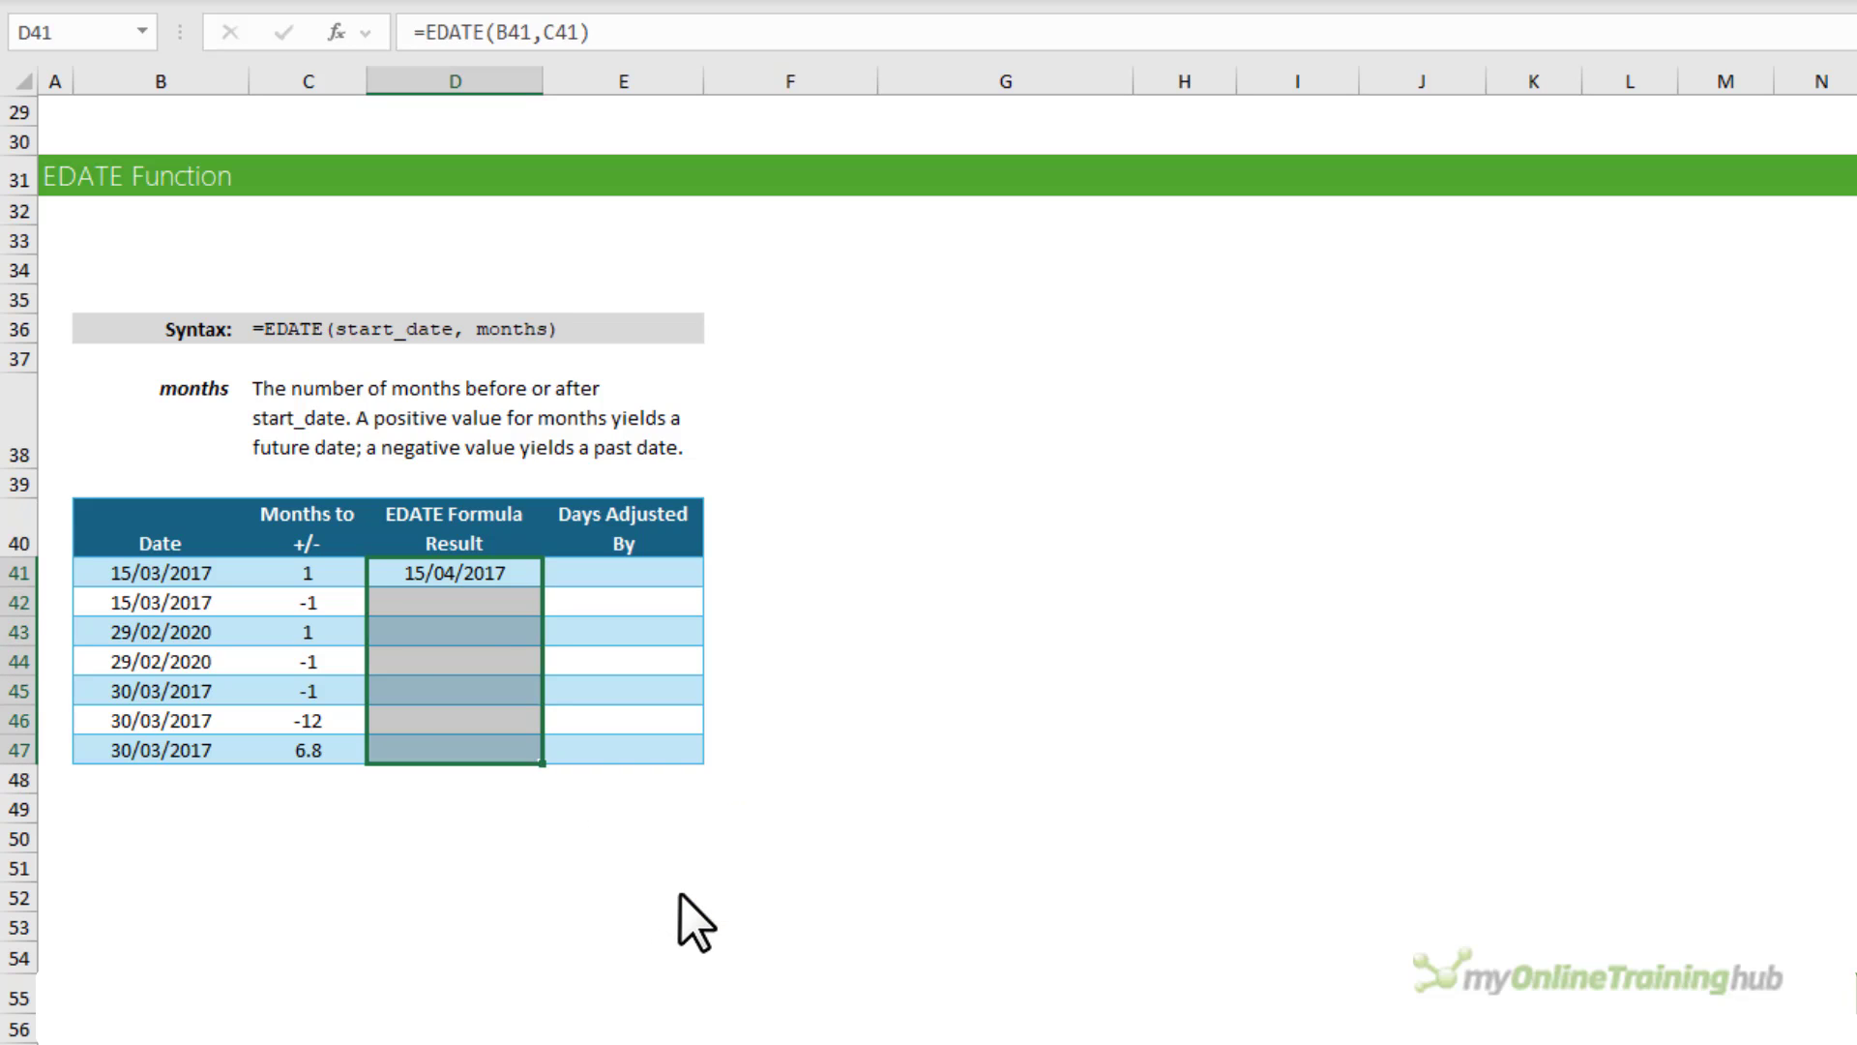
# In E41, calculate the days adjusted as D41-B41, and fill the formula down to E47 without formatting.
pyautogui.click(629, 599)
pyautogui.press('Up')
pyautogui.write('=')
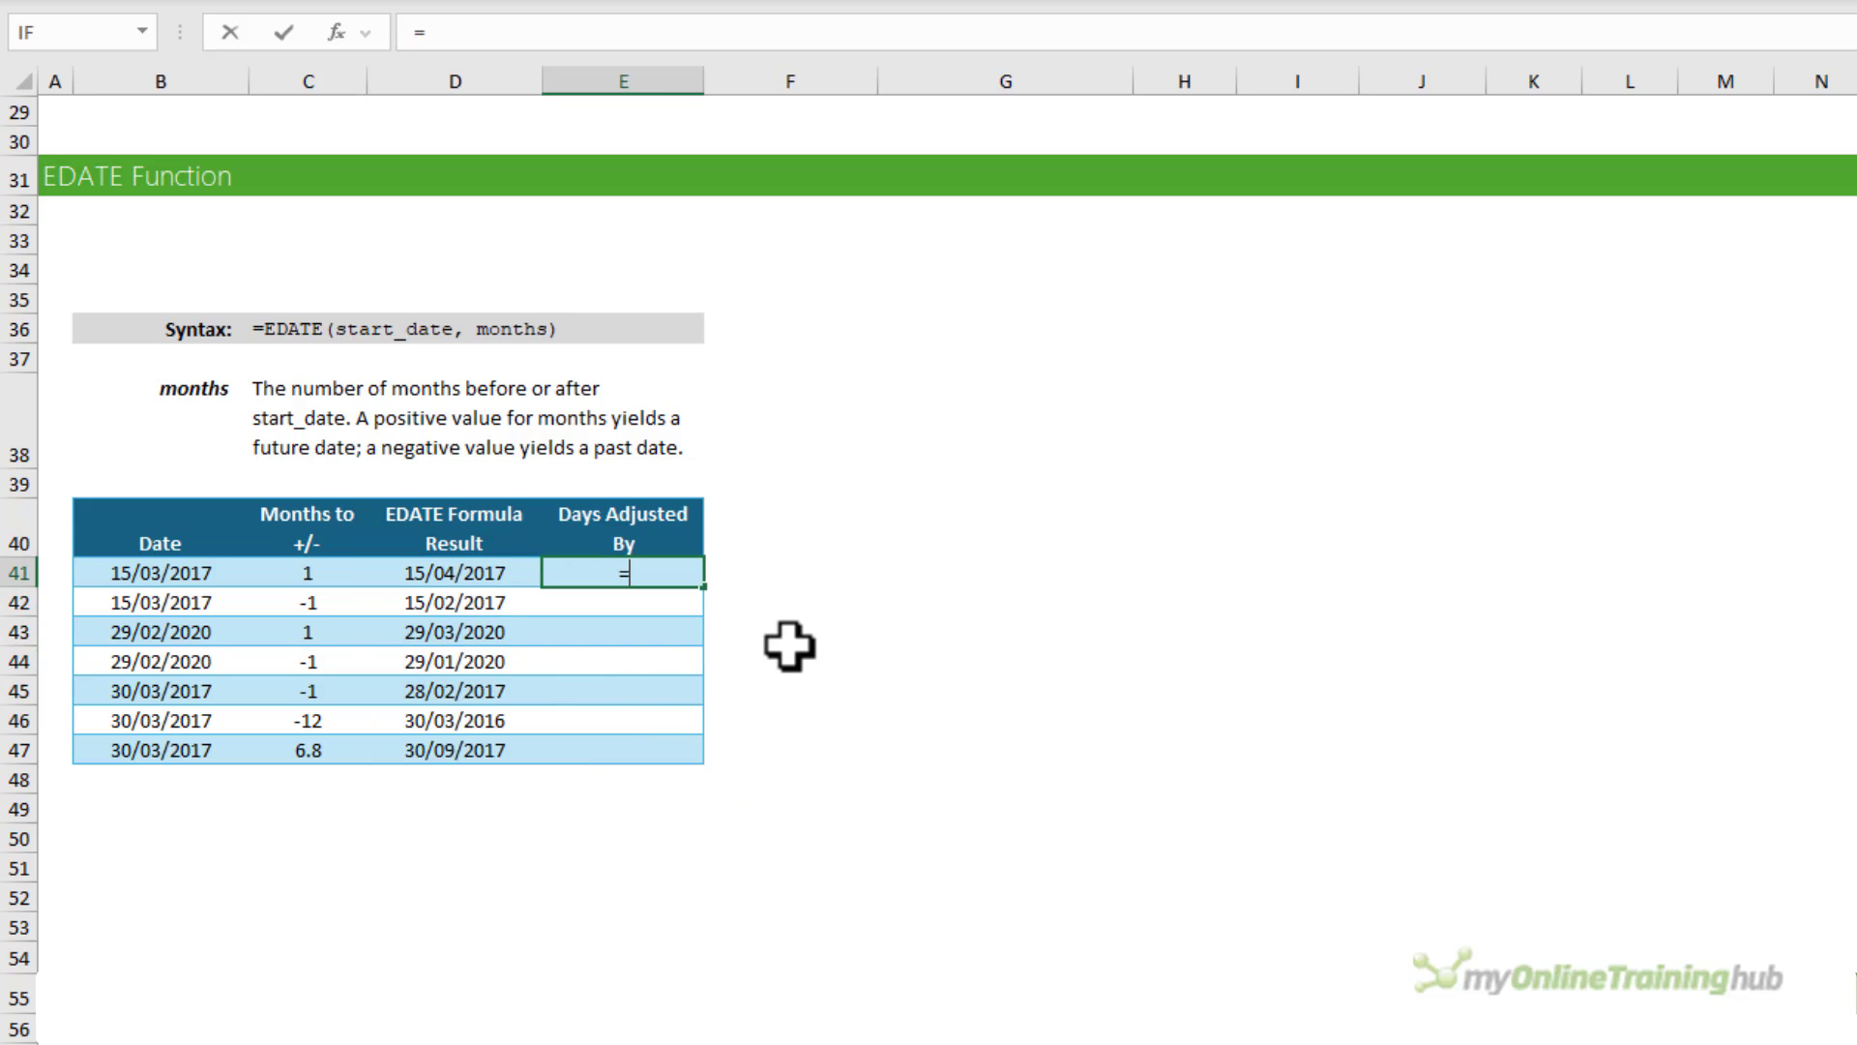
pyautogui.press('Left')
pyautogui.write('-')
pyautogui.press('Left')
pyautogui.press('Left')
pyautogui.hotkey('ctrl', 'Return')
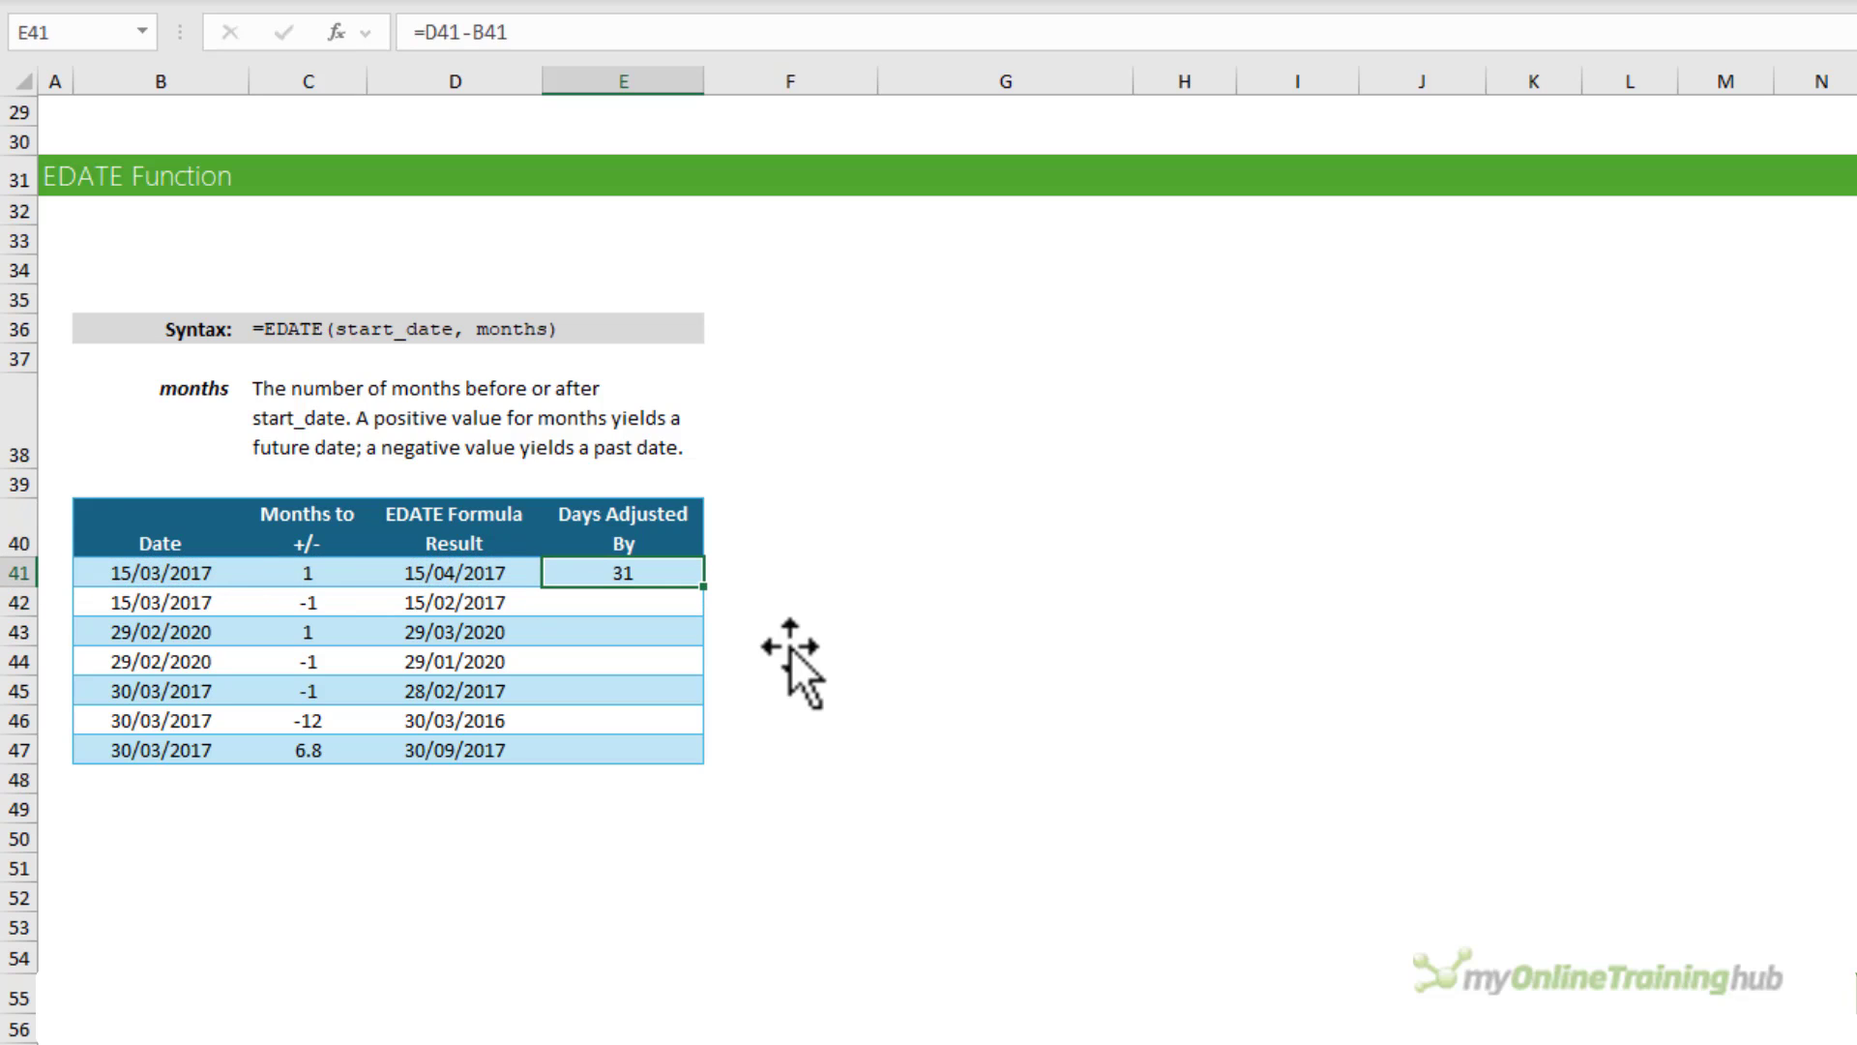
pyautogui.moveTo(706, 594); pyautogui.dragTo(694, 749)
pyautogui.click(801, 899)
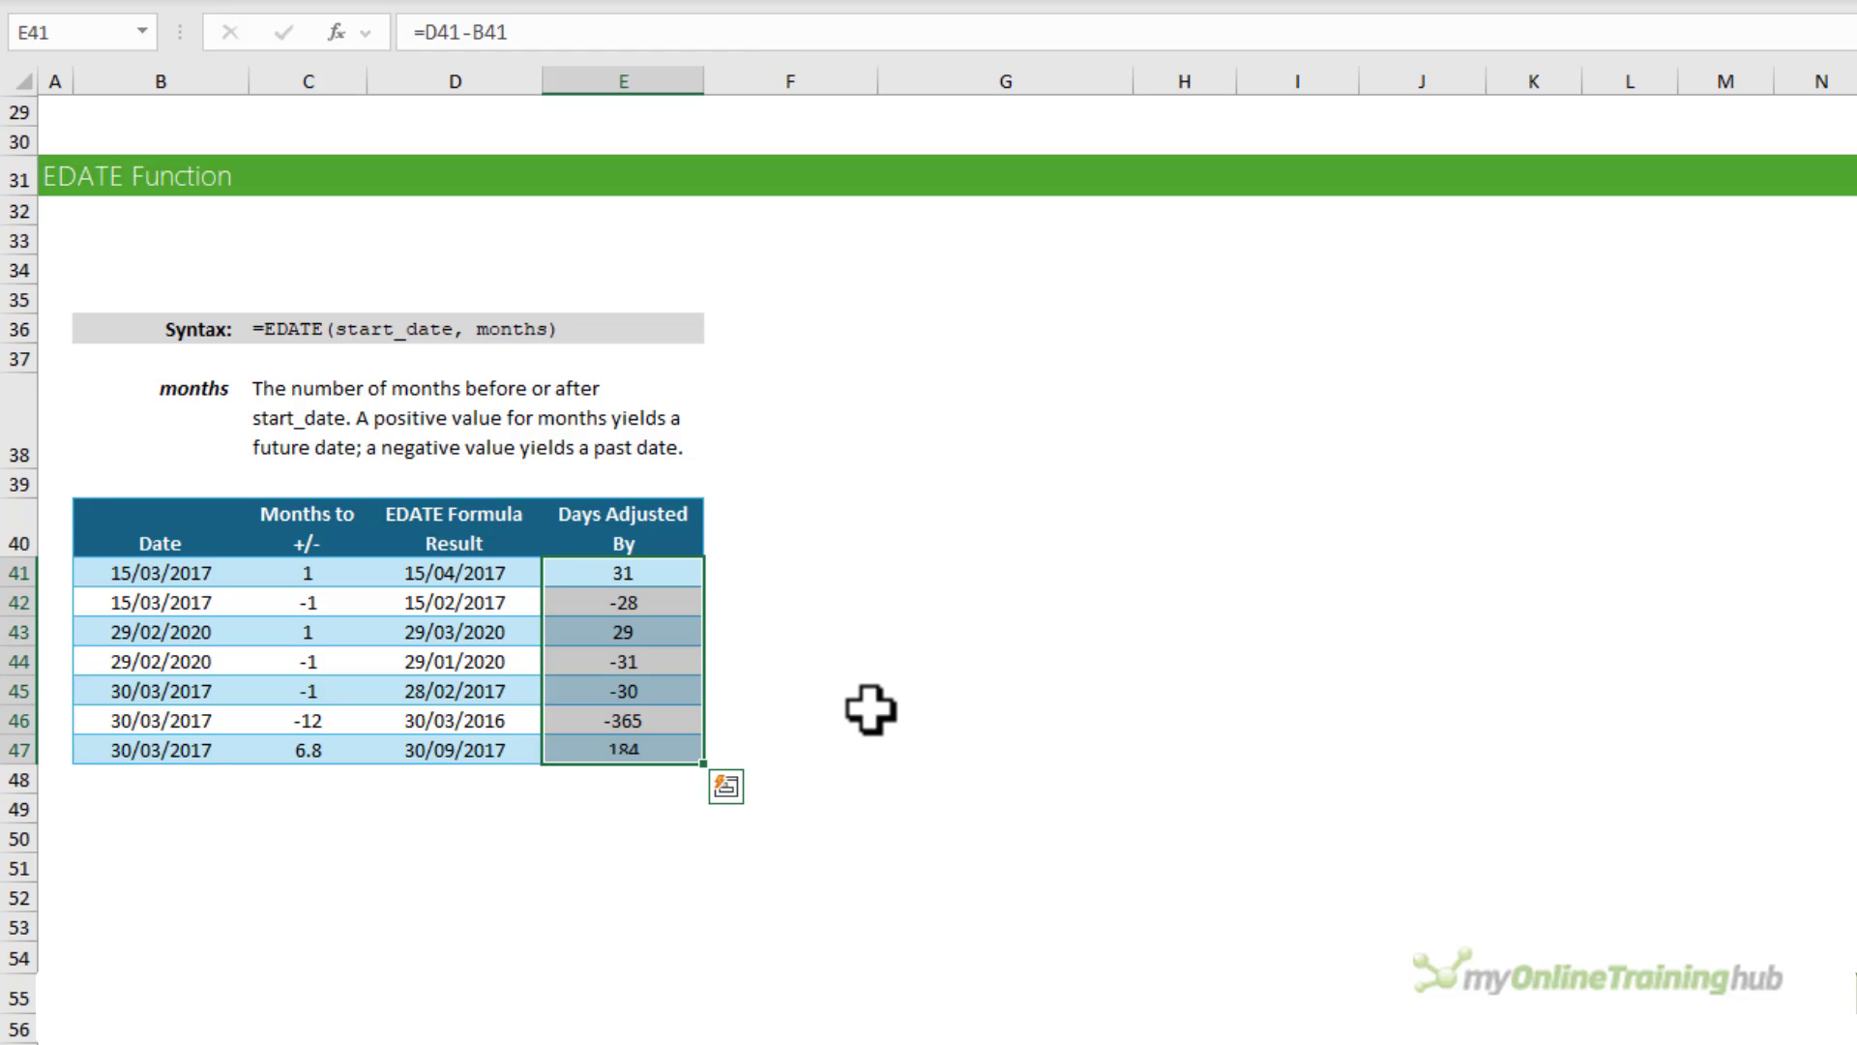
# Go through the Days Adjusted By results row by row down to E47.
pyautogui.press('Down')
pyautogui.press('Down')
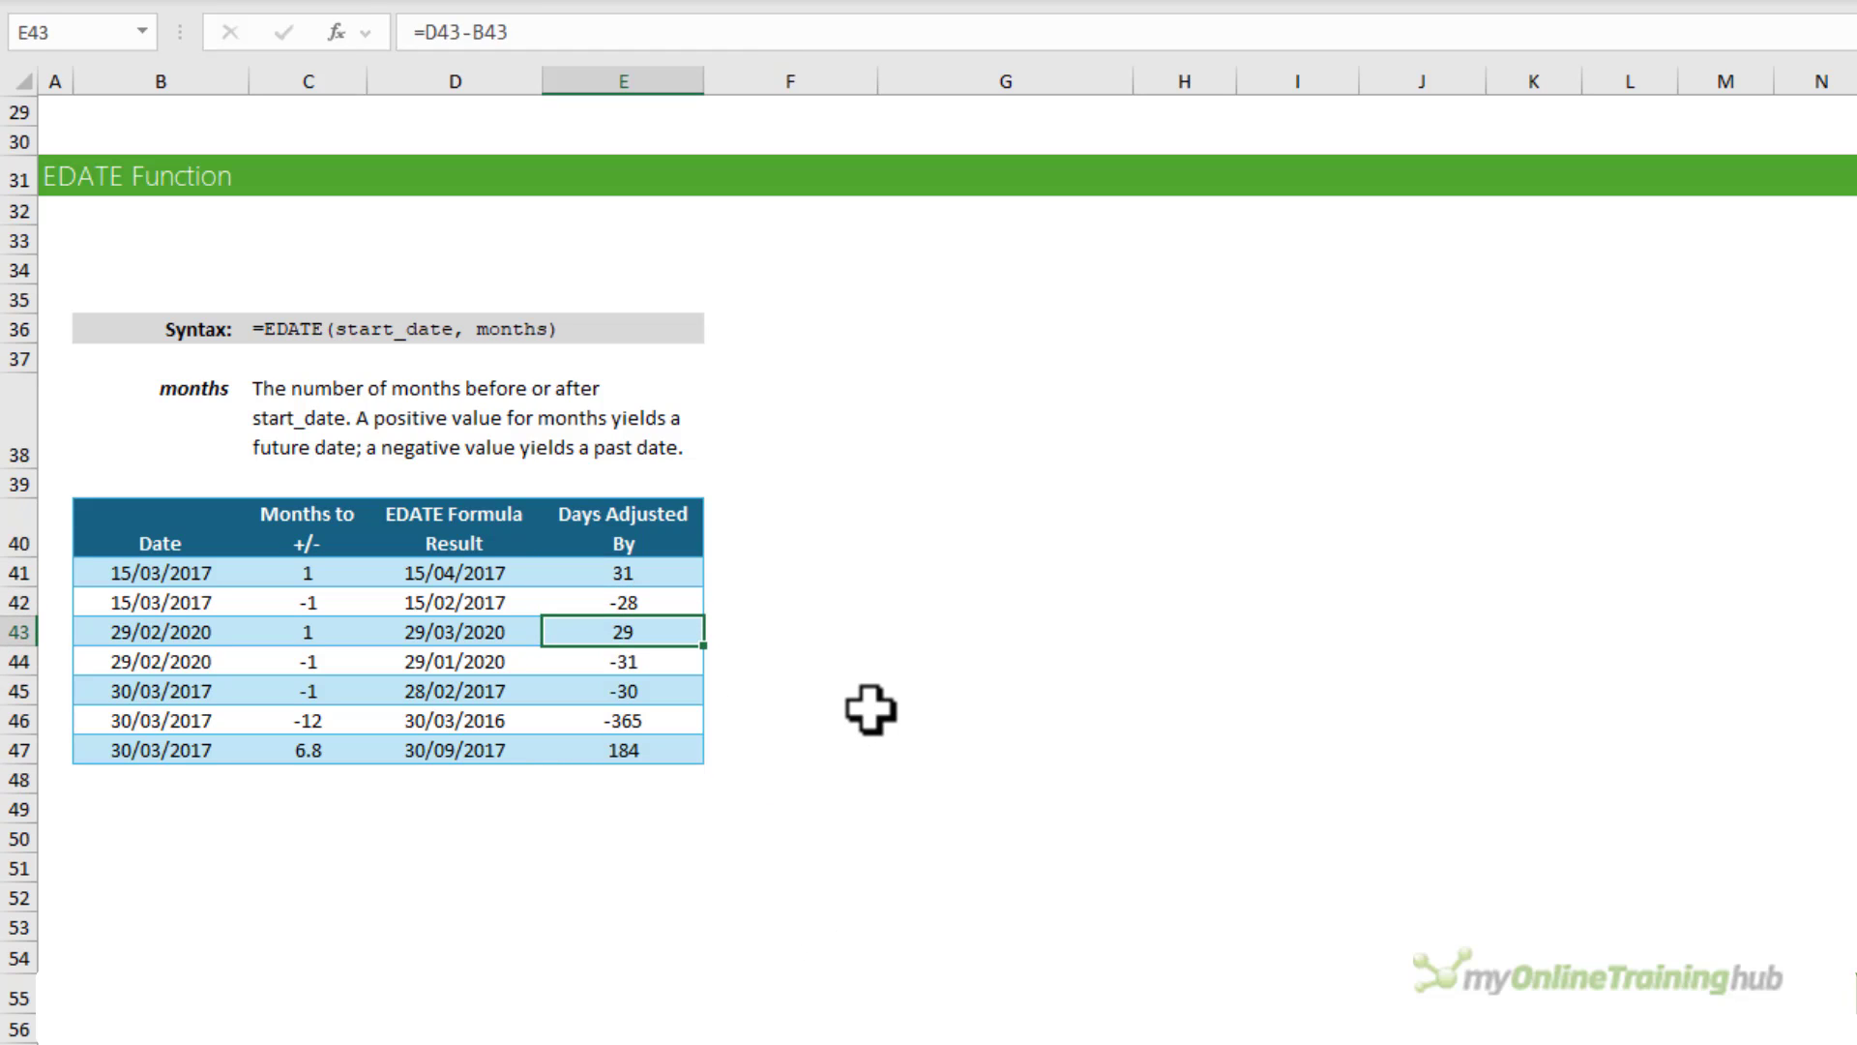
pyautogui.press('Down')
pyautogui.press('Down')
pyautogui.press('Down')
pyautogui.press('Down')
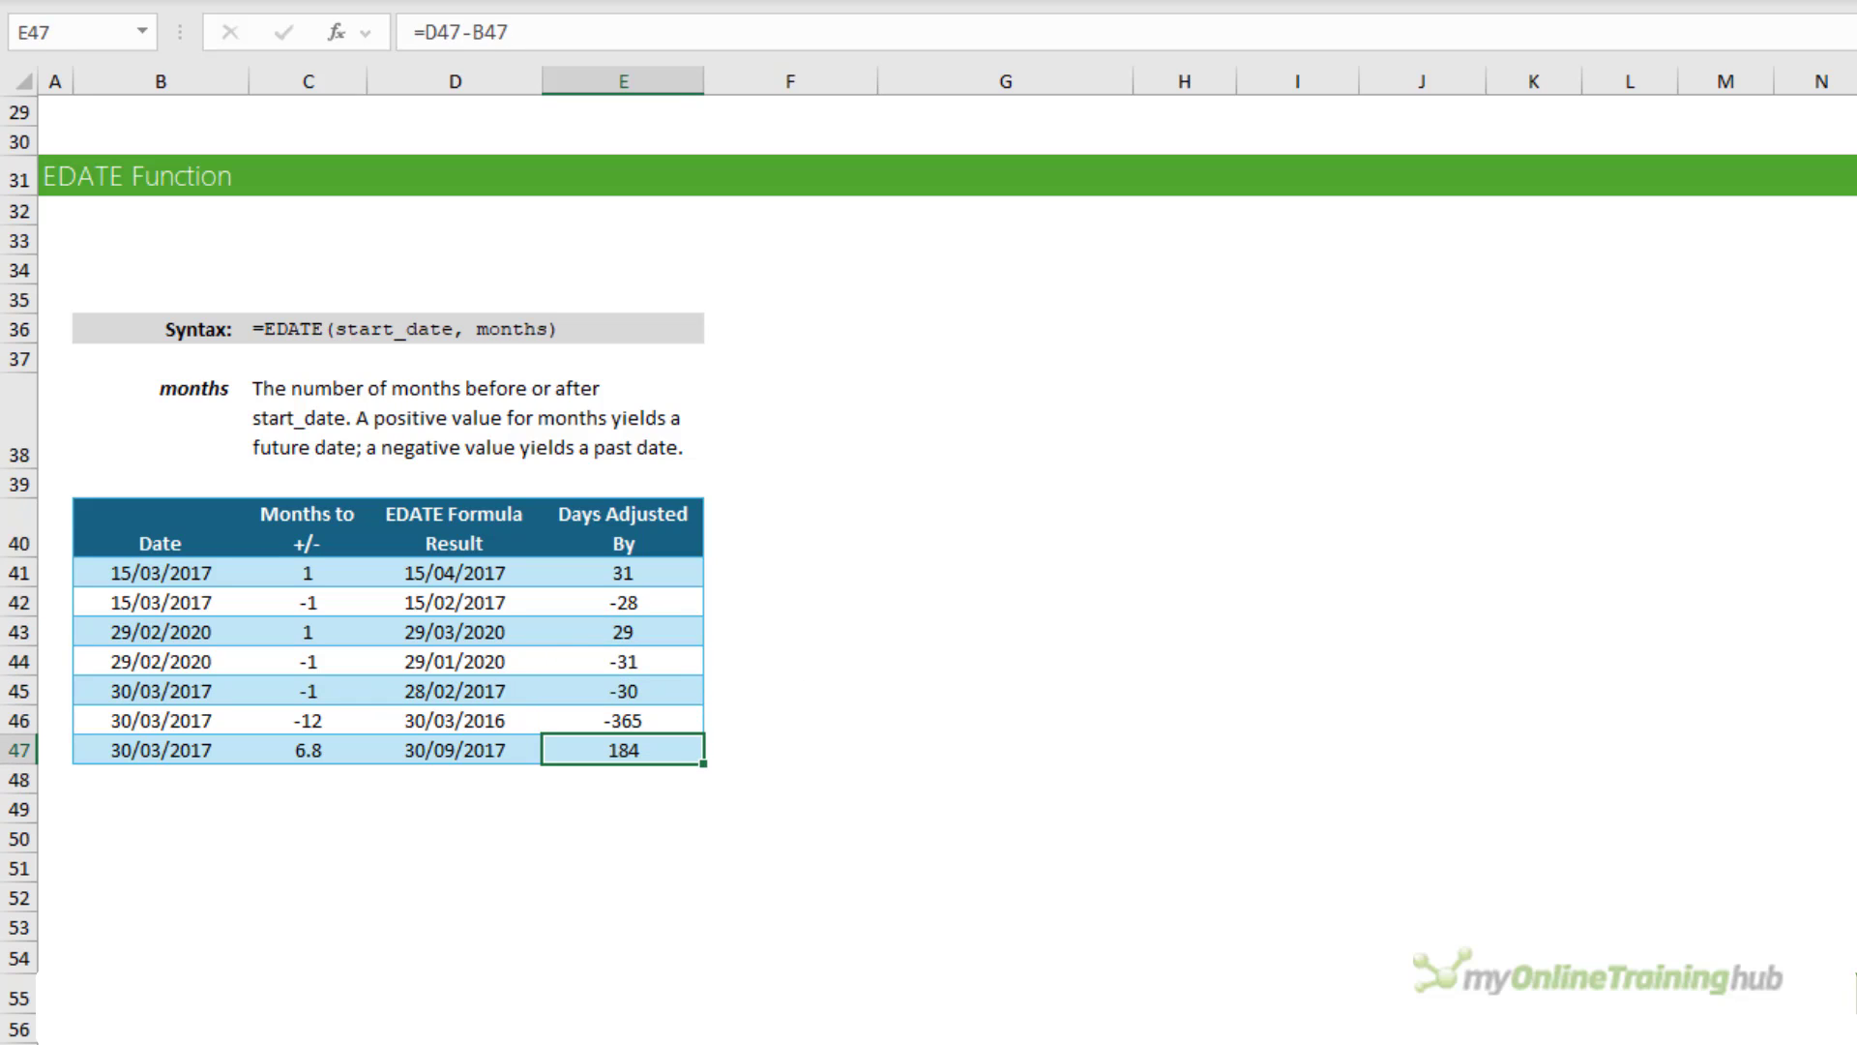
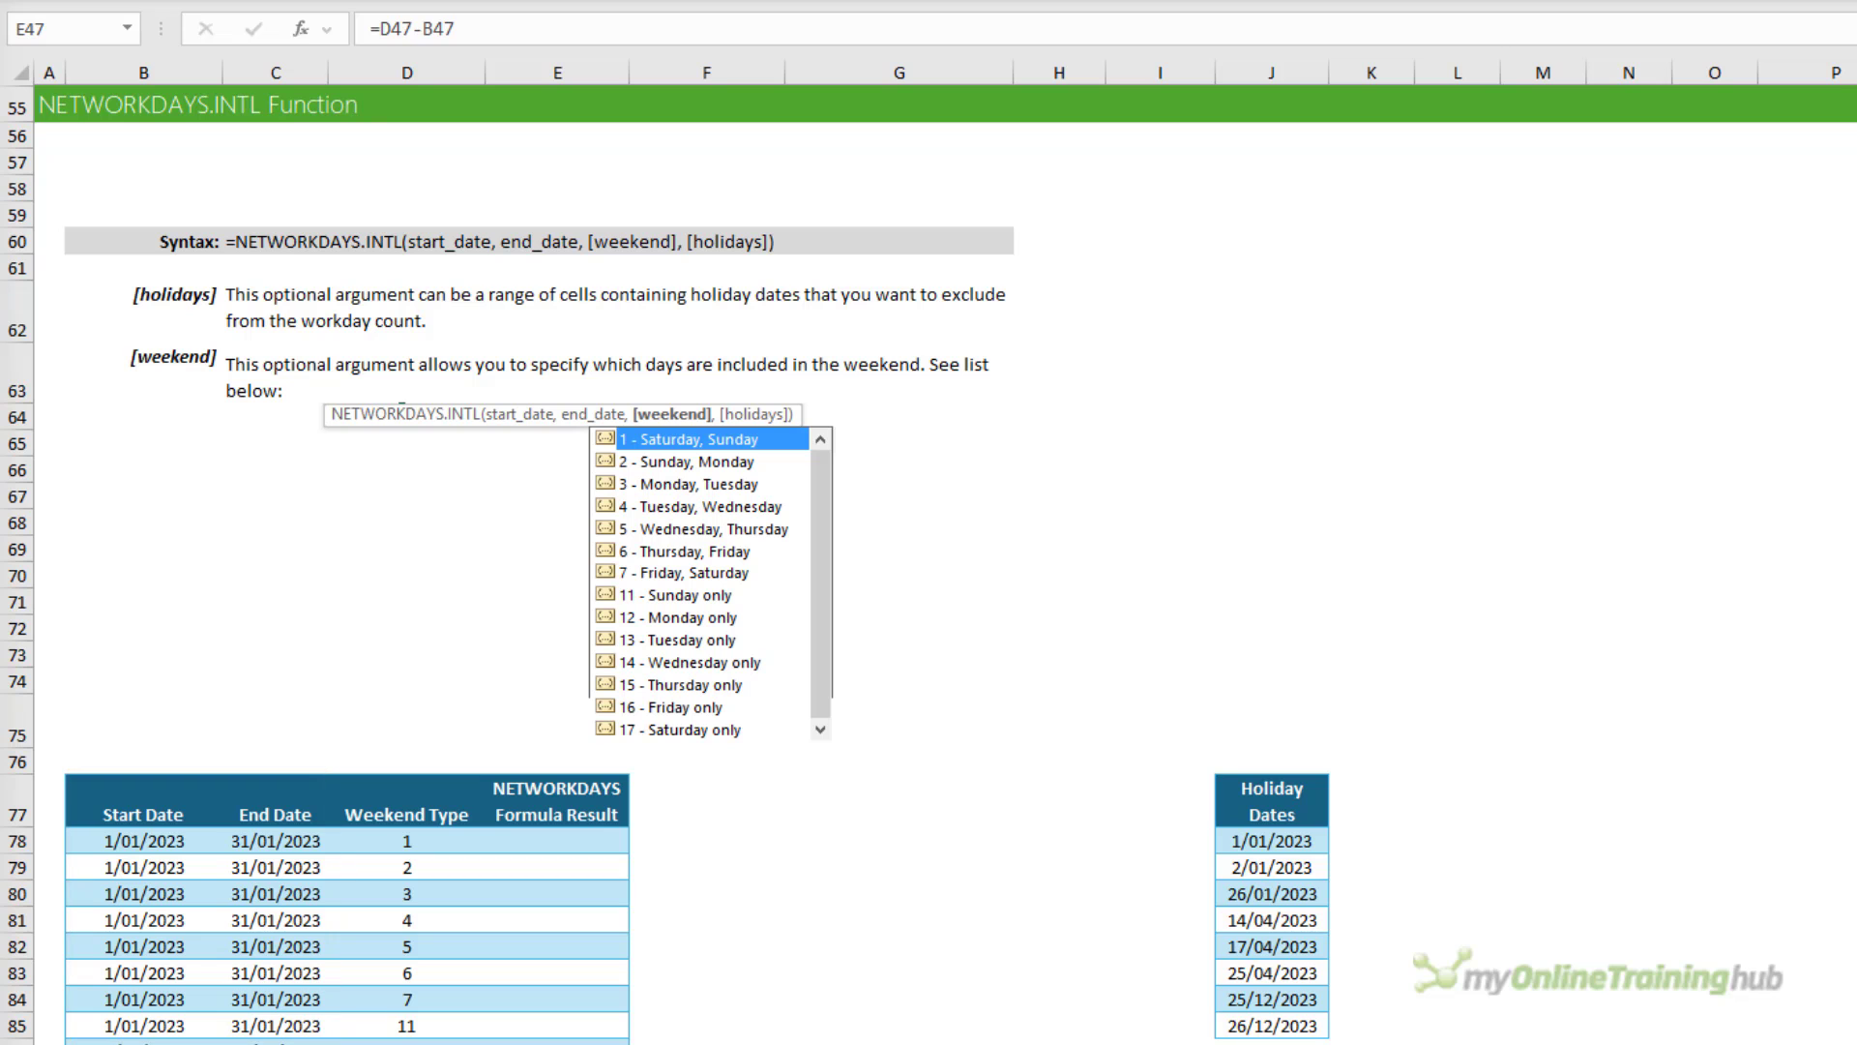
# In E78 of the NETWORKDAYS.INTL section, begin a NETWORKDAYS.INTL formula with start date B78 and end date C78.
pyautogui.click(542, 843)
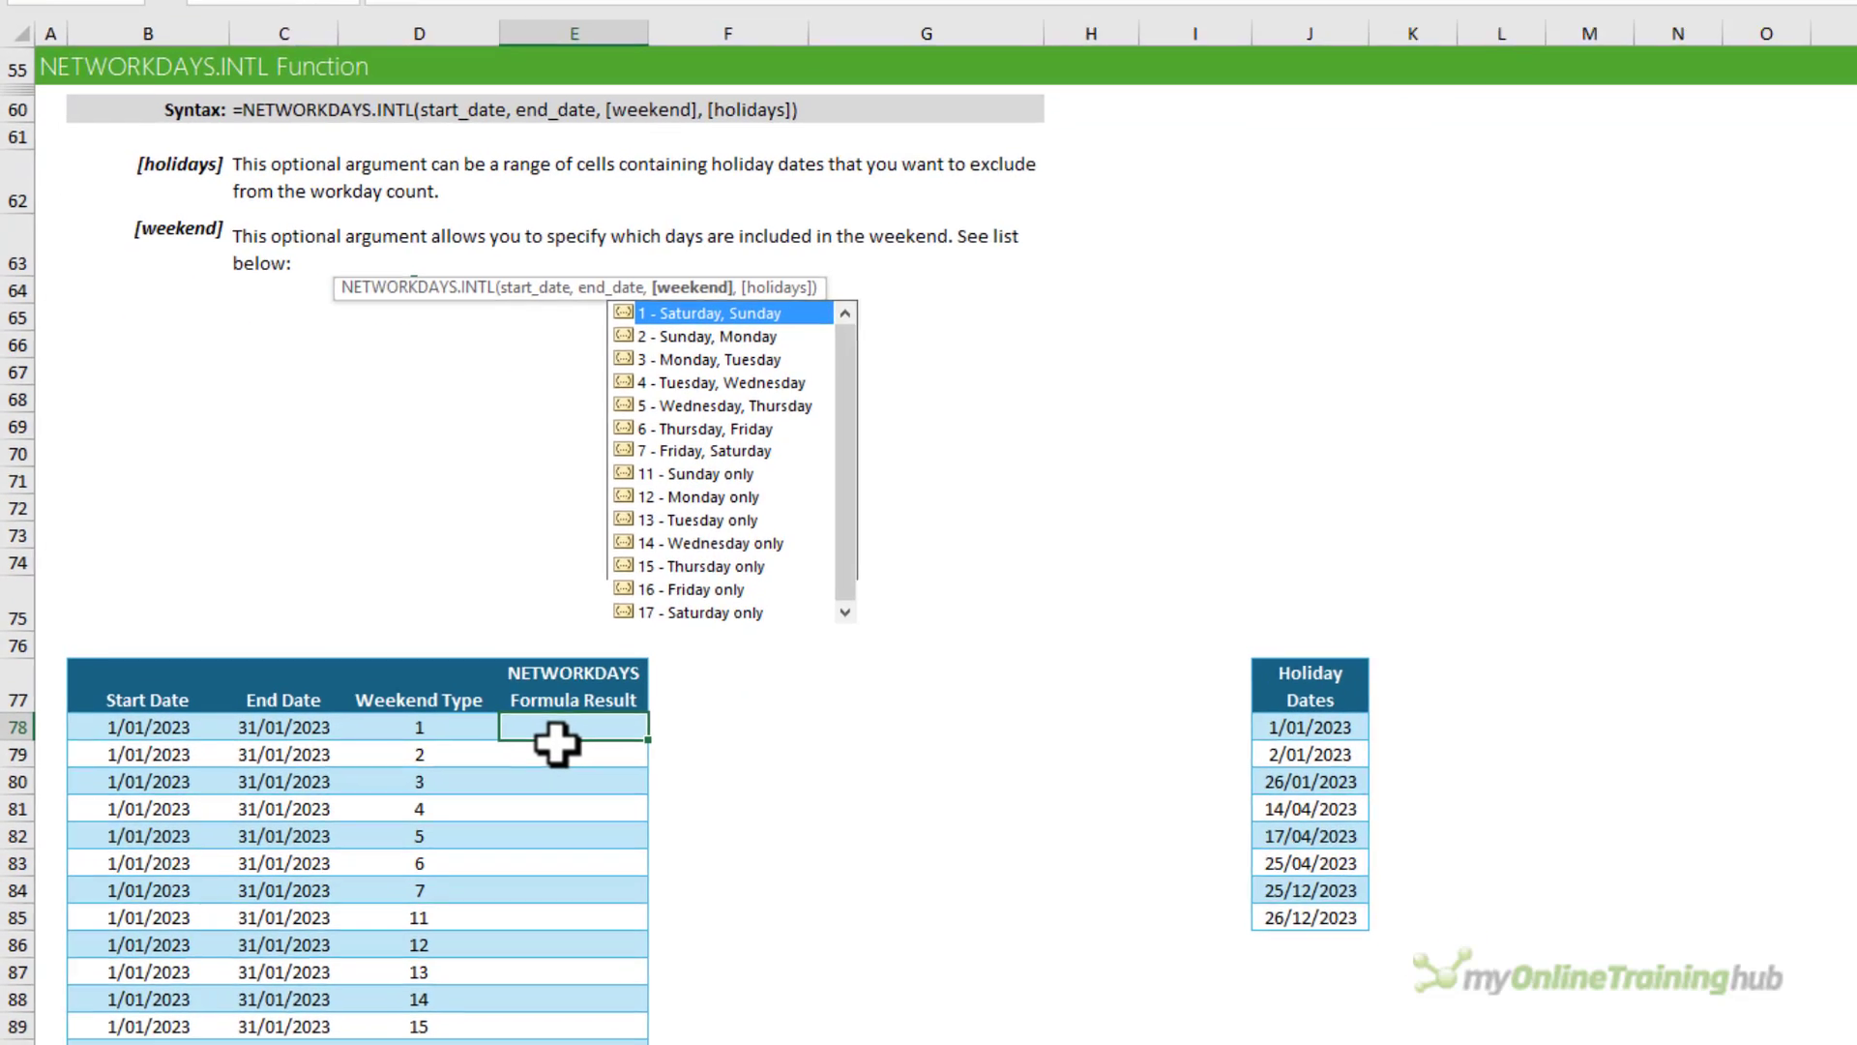
pyautogui.write('=net')
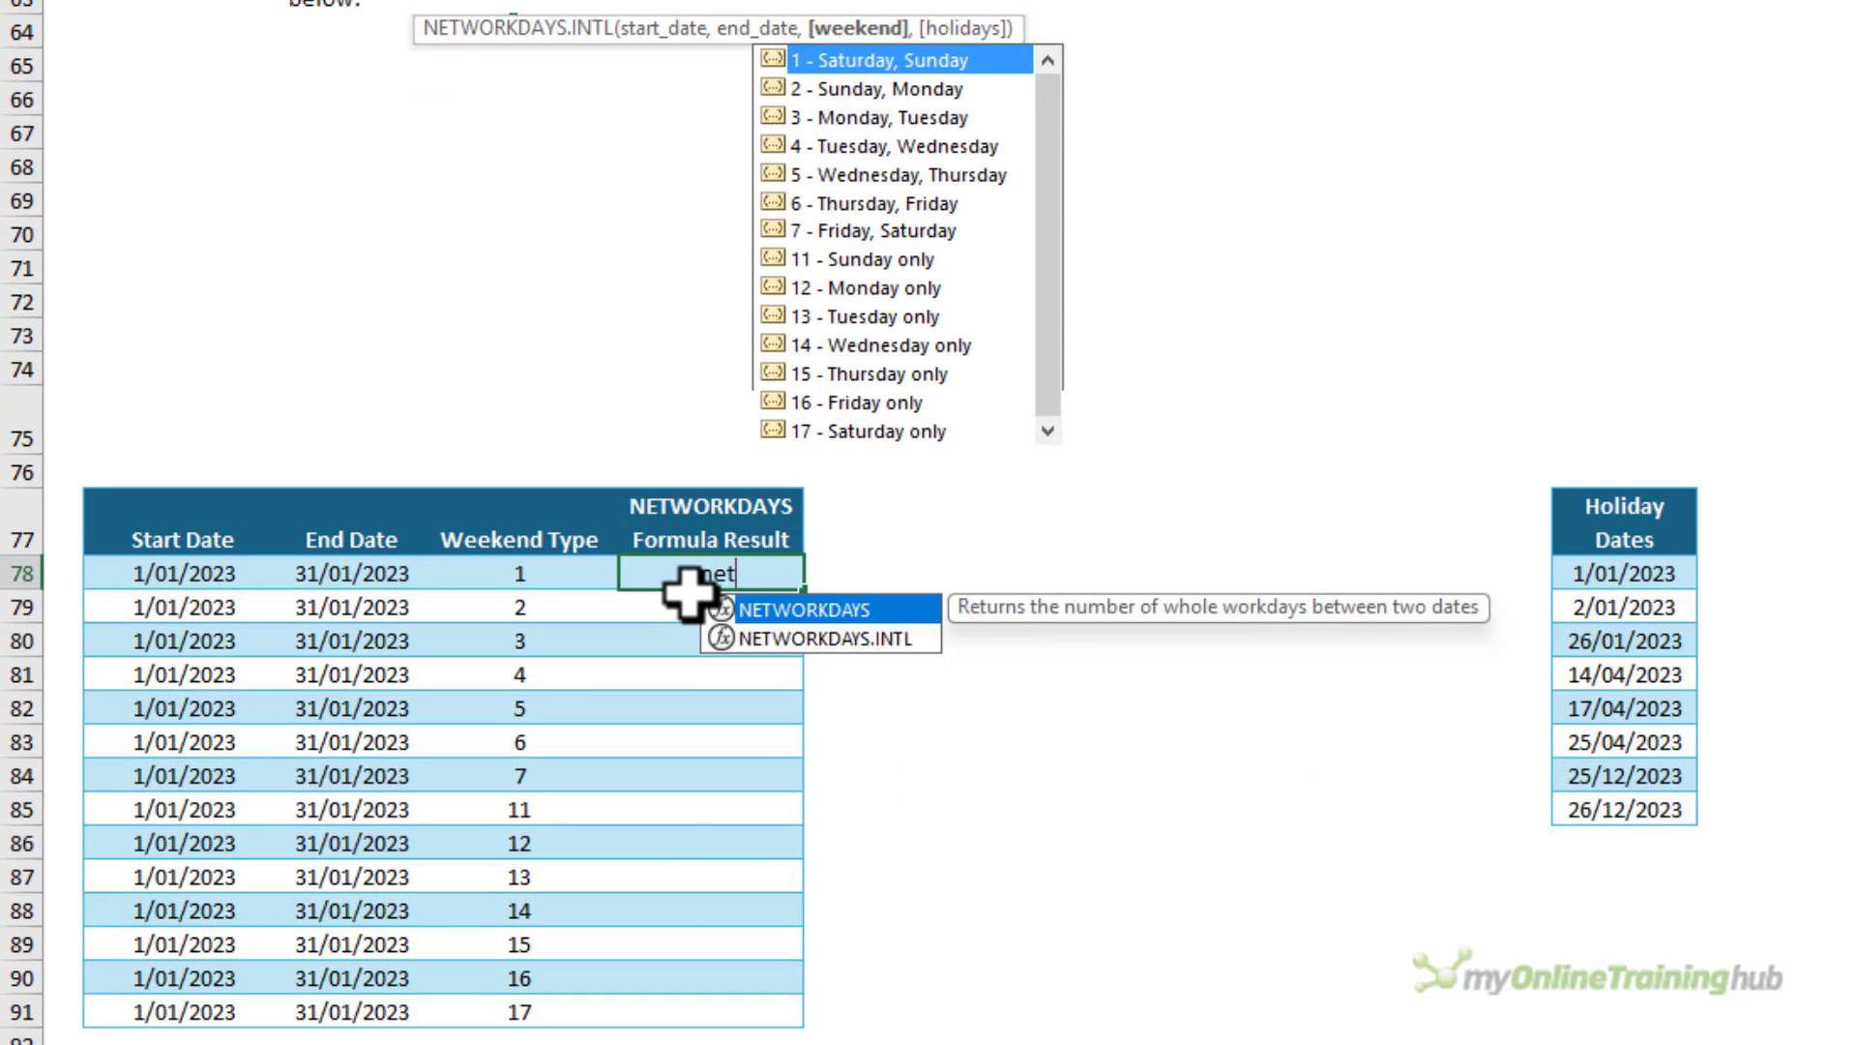
pyautogui.press('Down')
pyautogui.press('Tab')
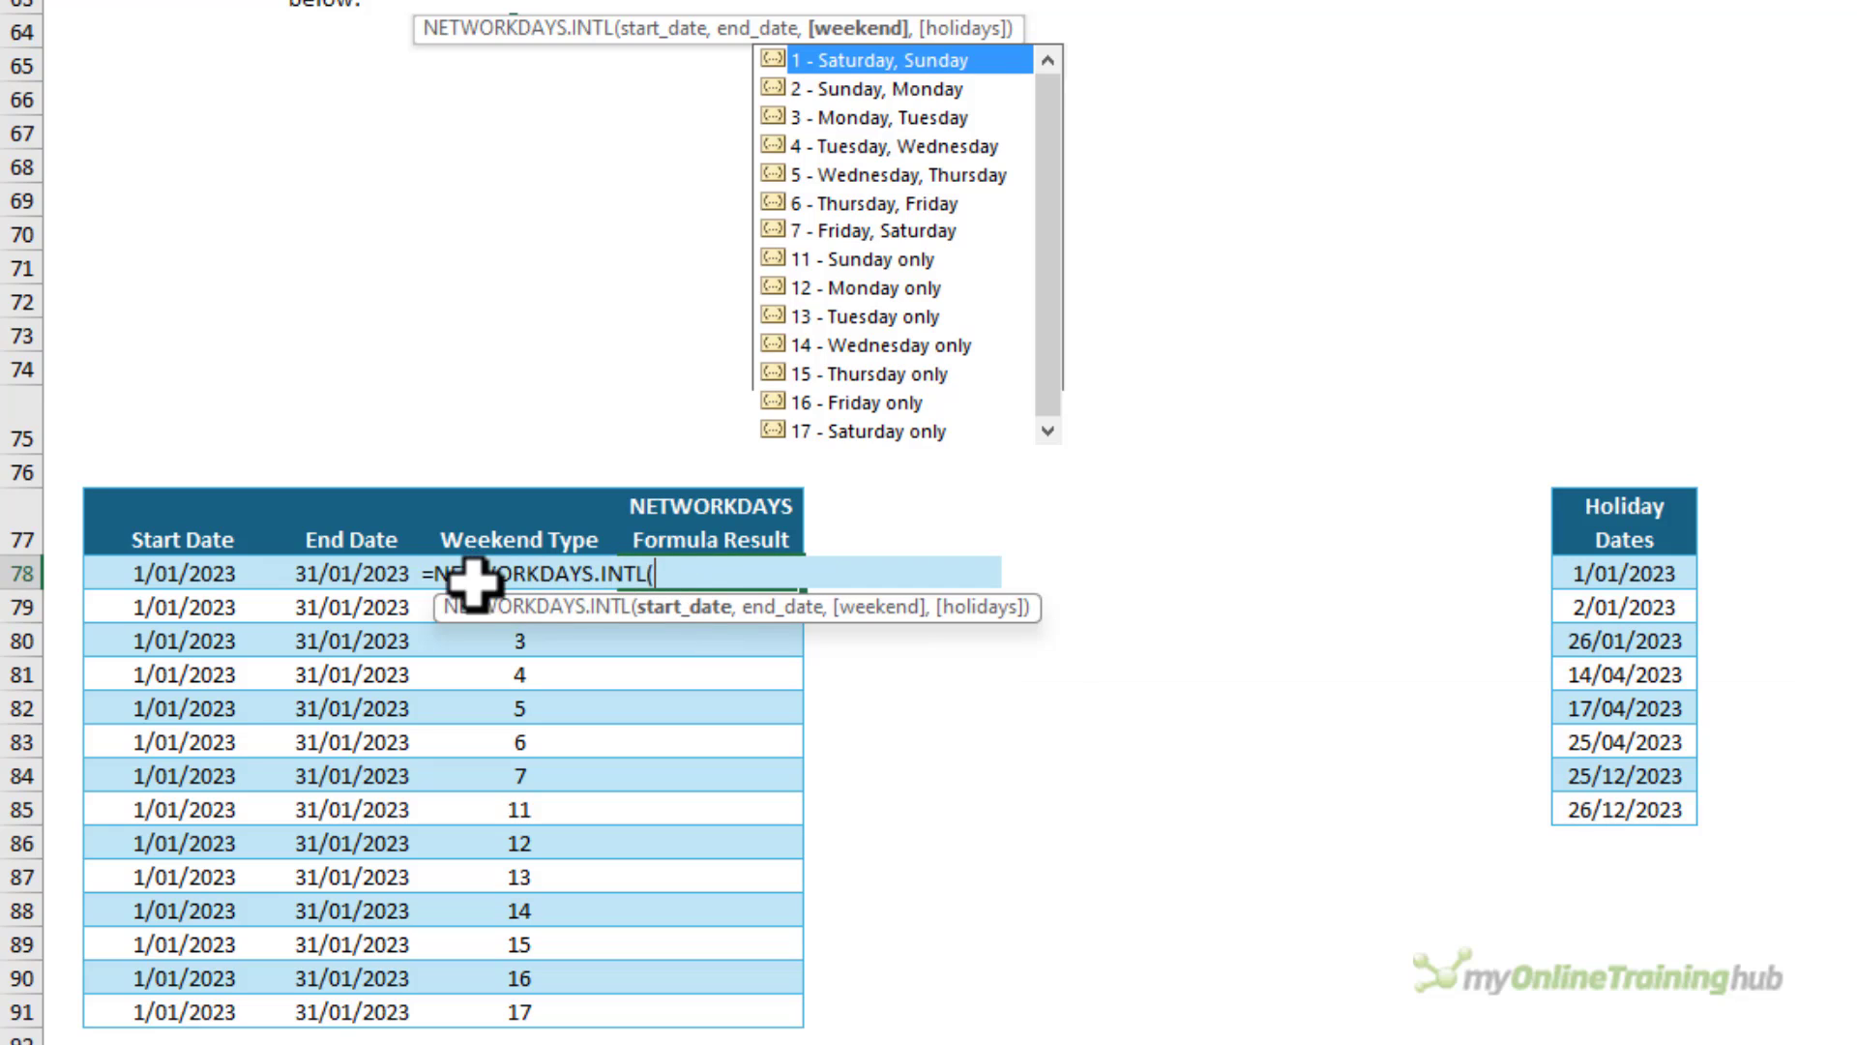
pyautogui.click(190, 572)
pyautogui.write(',')
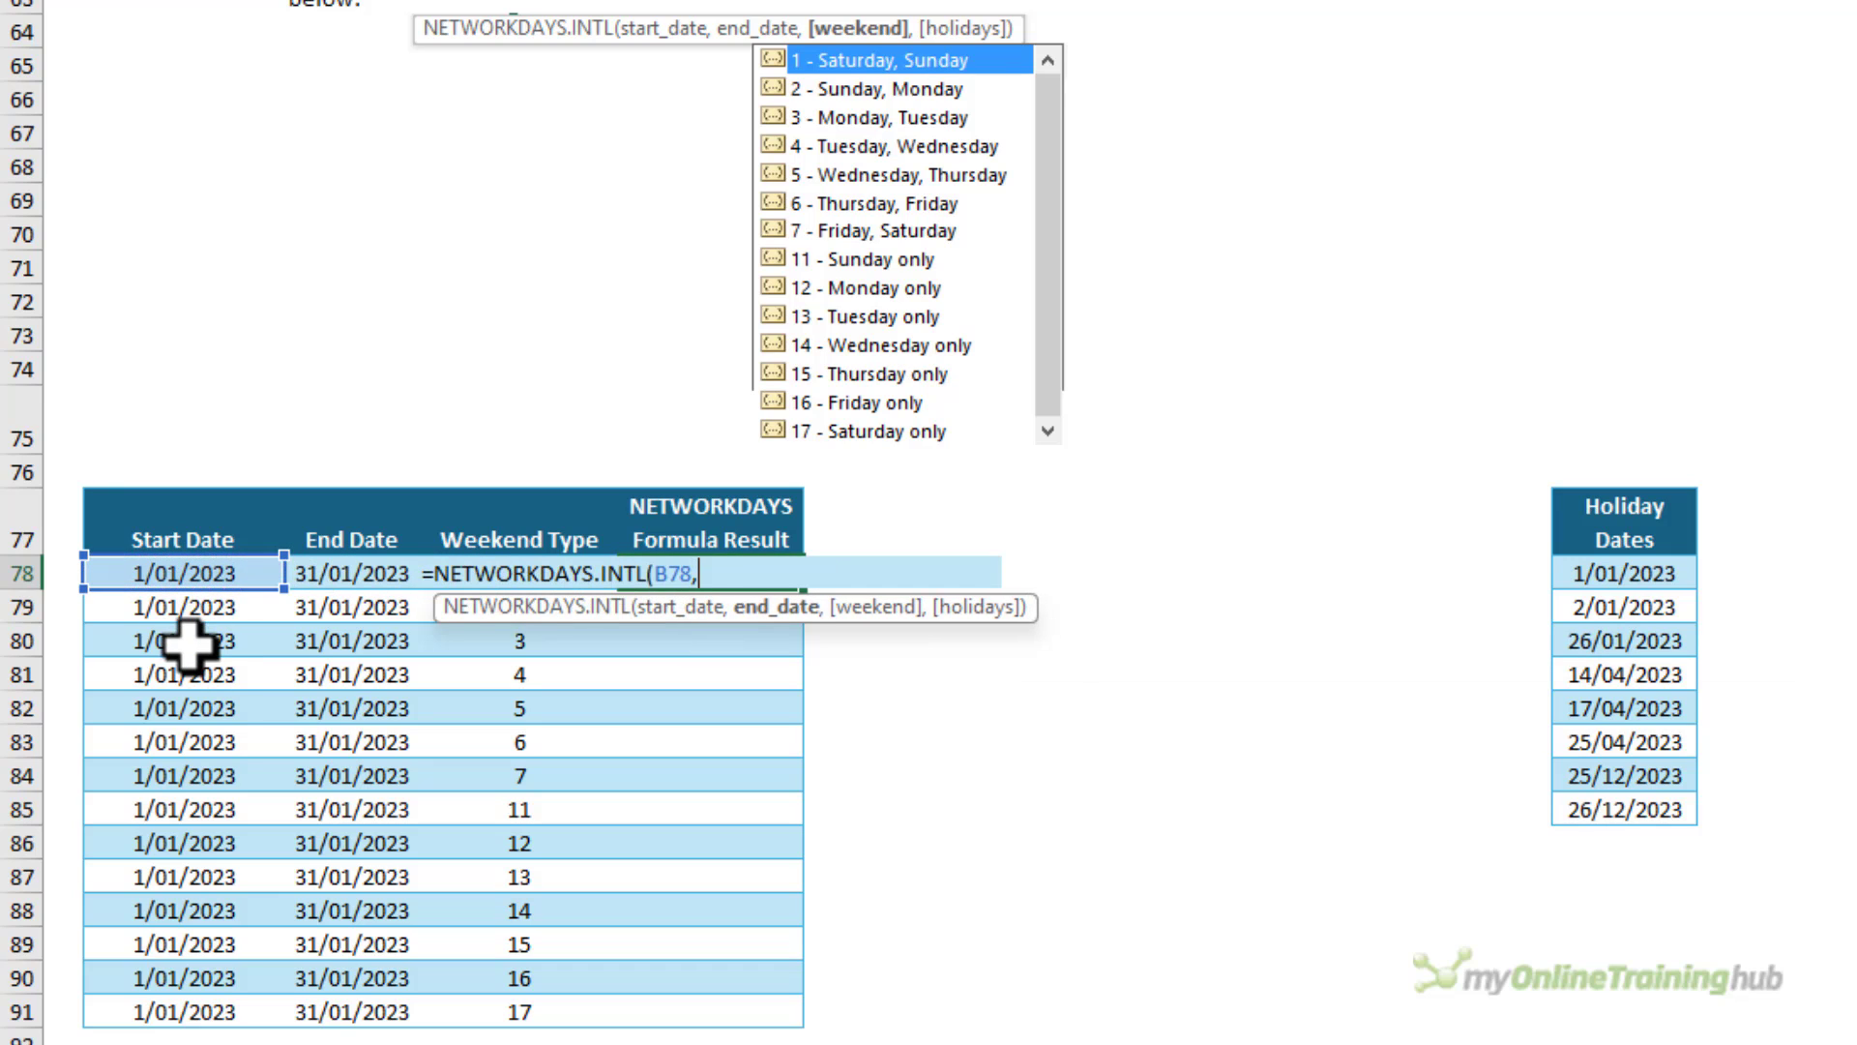
pyautogui.click(326, 572)
pyautogui.write(',')
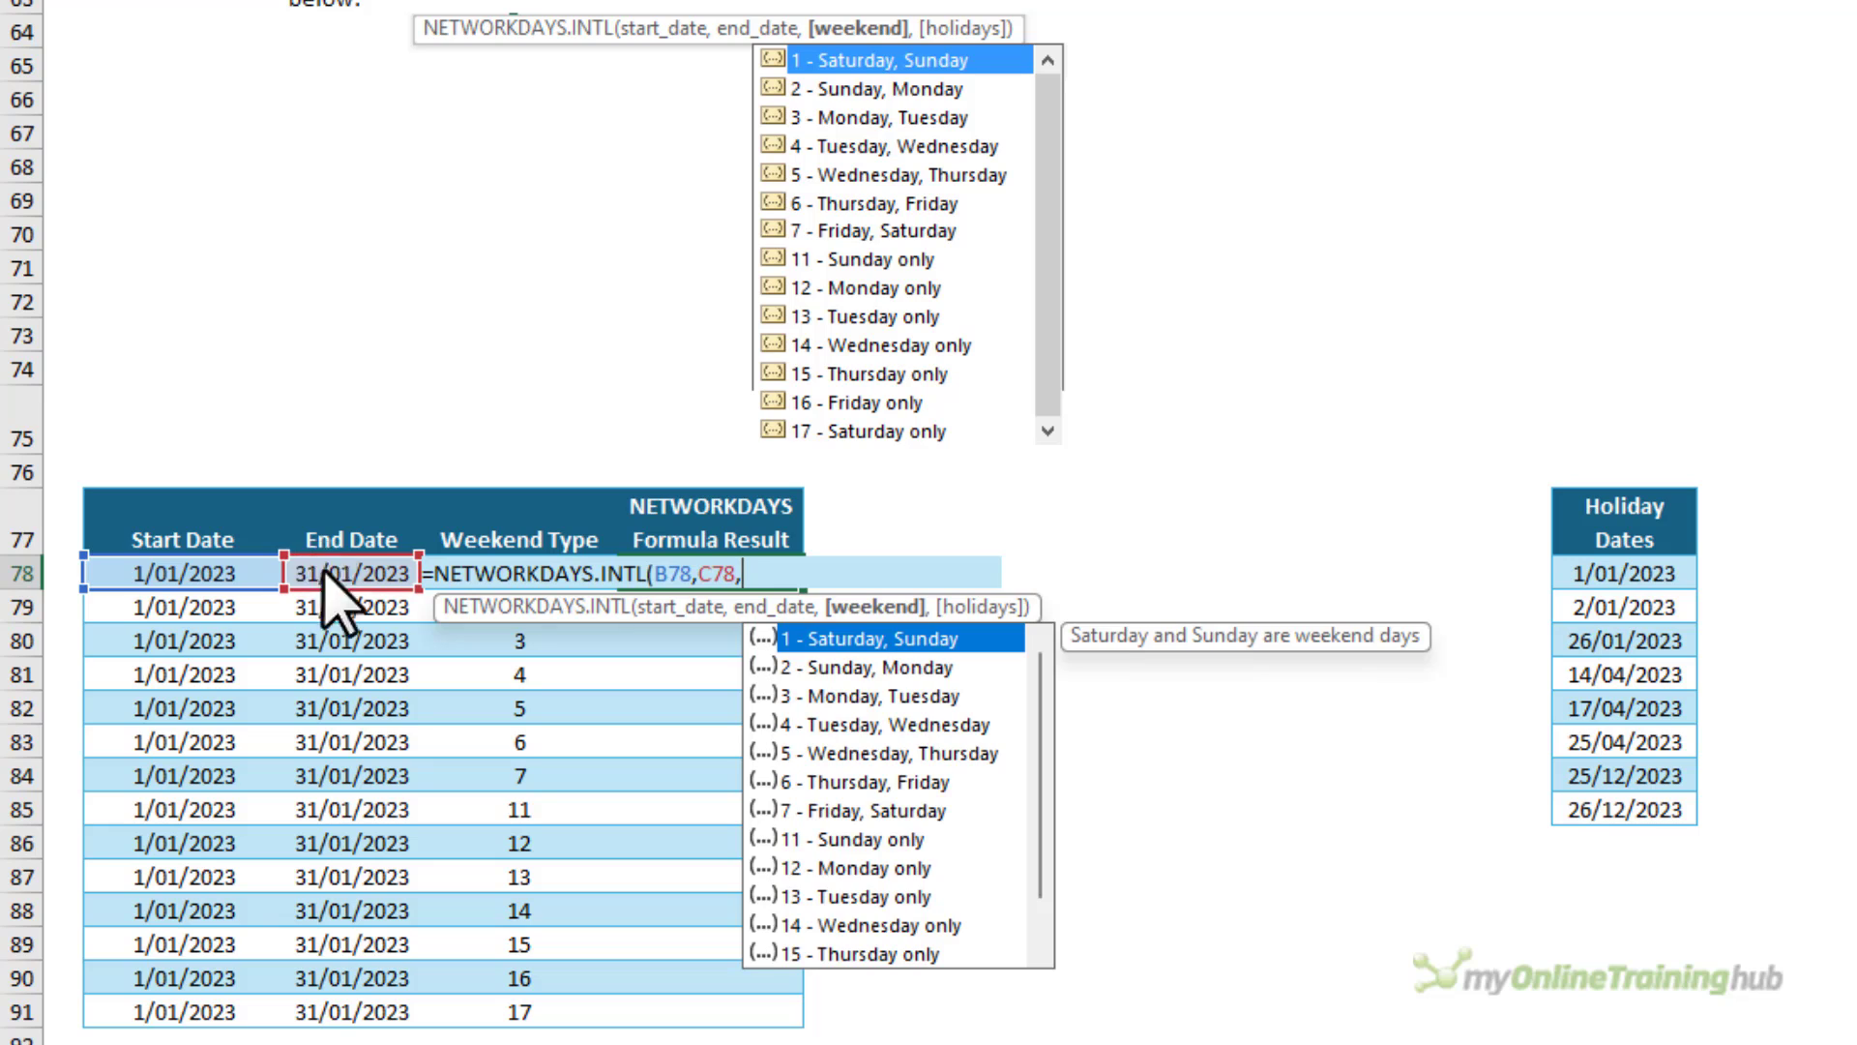
# Complete the NETWORKDAYS.INTL formula with weekend type D78 and absolute holidays range $J$78:$J$85, enter it, and reselect E78.
pyautogui.scroll(-1, 1036, 764)
pyautogui.scroll(1, 1015, 696)
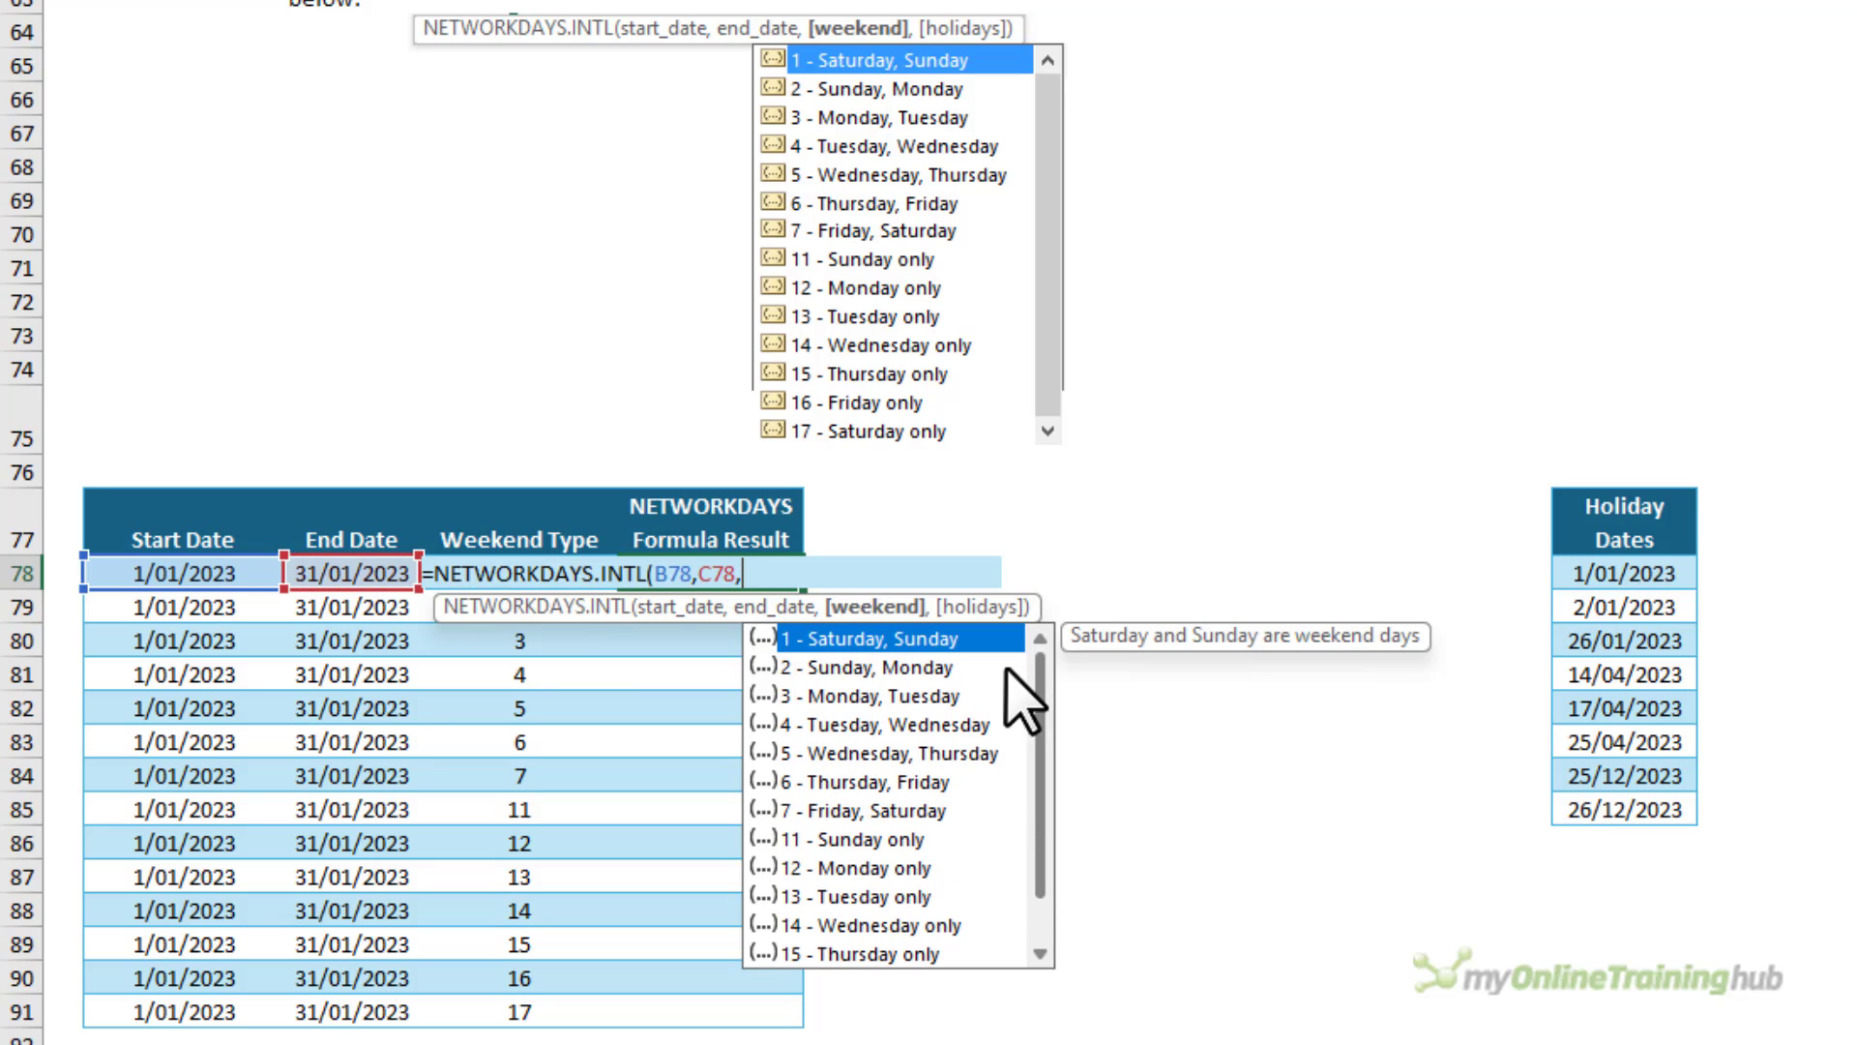
pyautogui.click(527, 641)
pyautogui.press('Up')
pyautogui.press('Up')
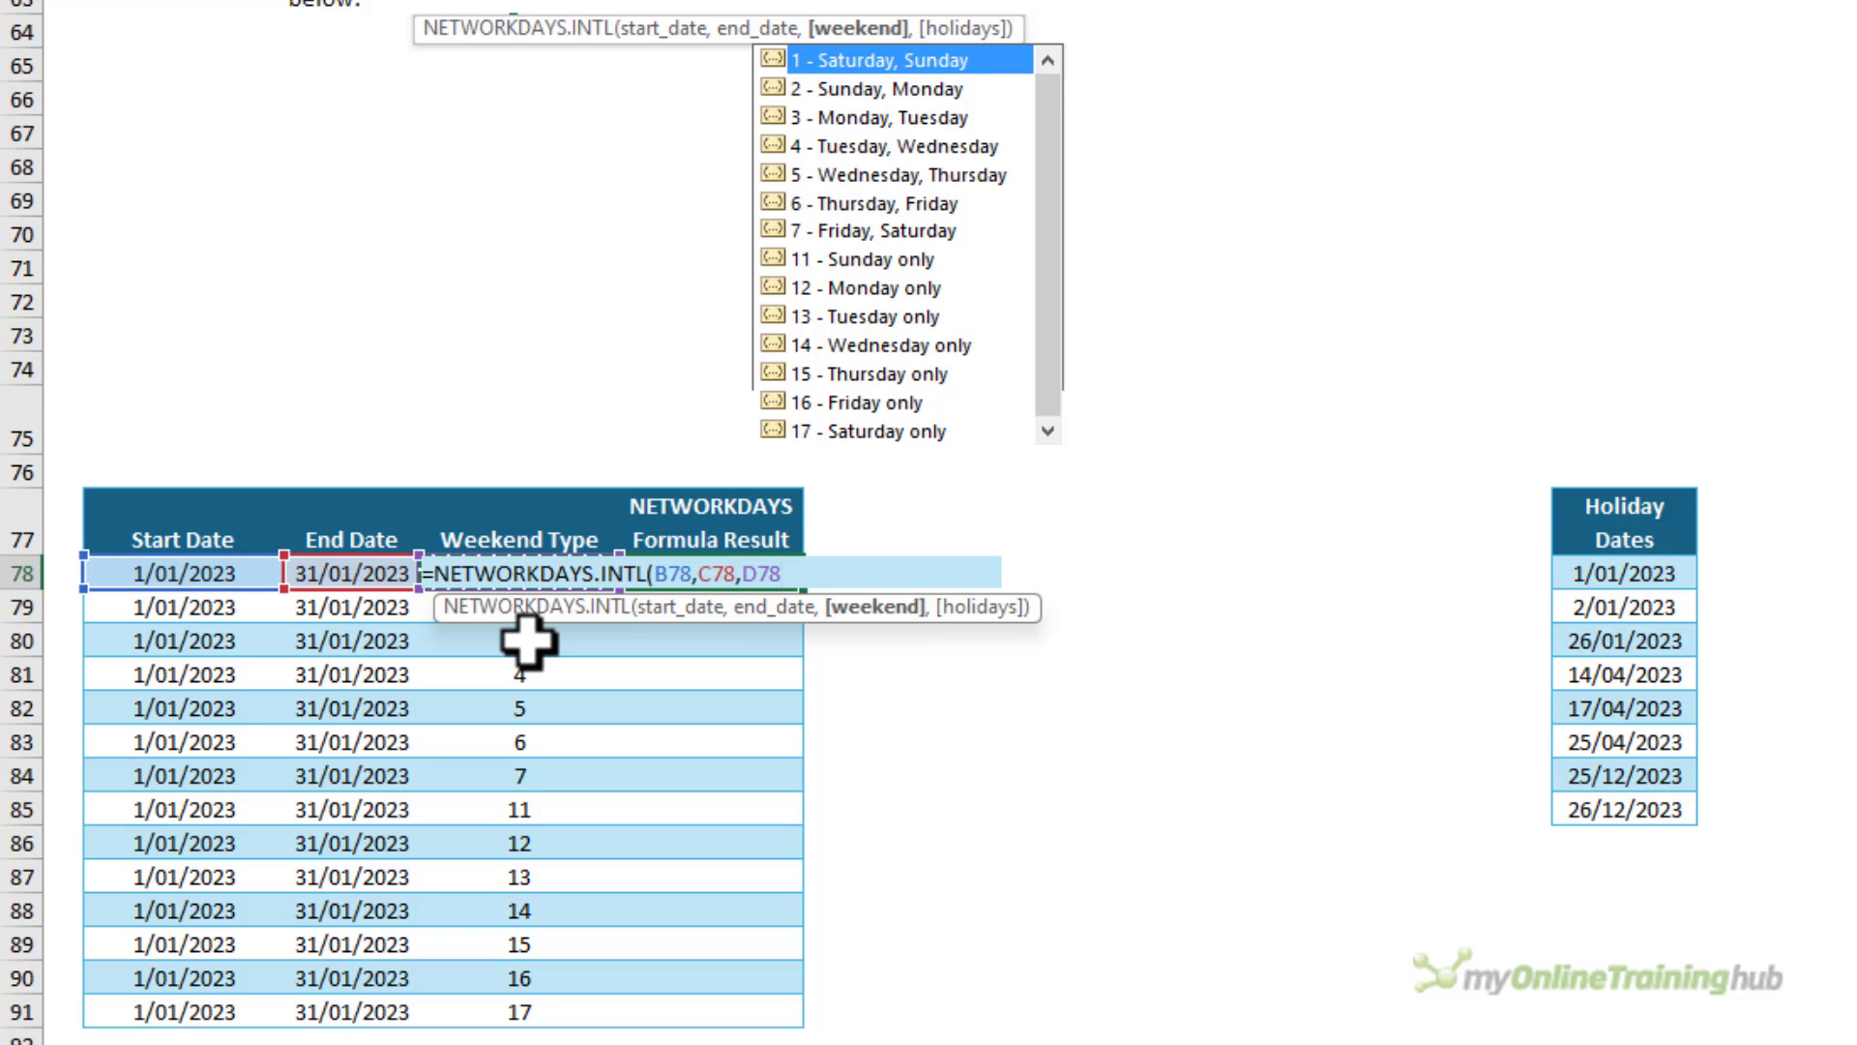
pyautogui.write(',')
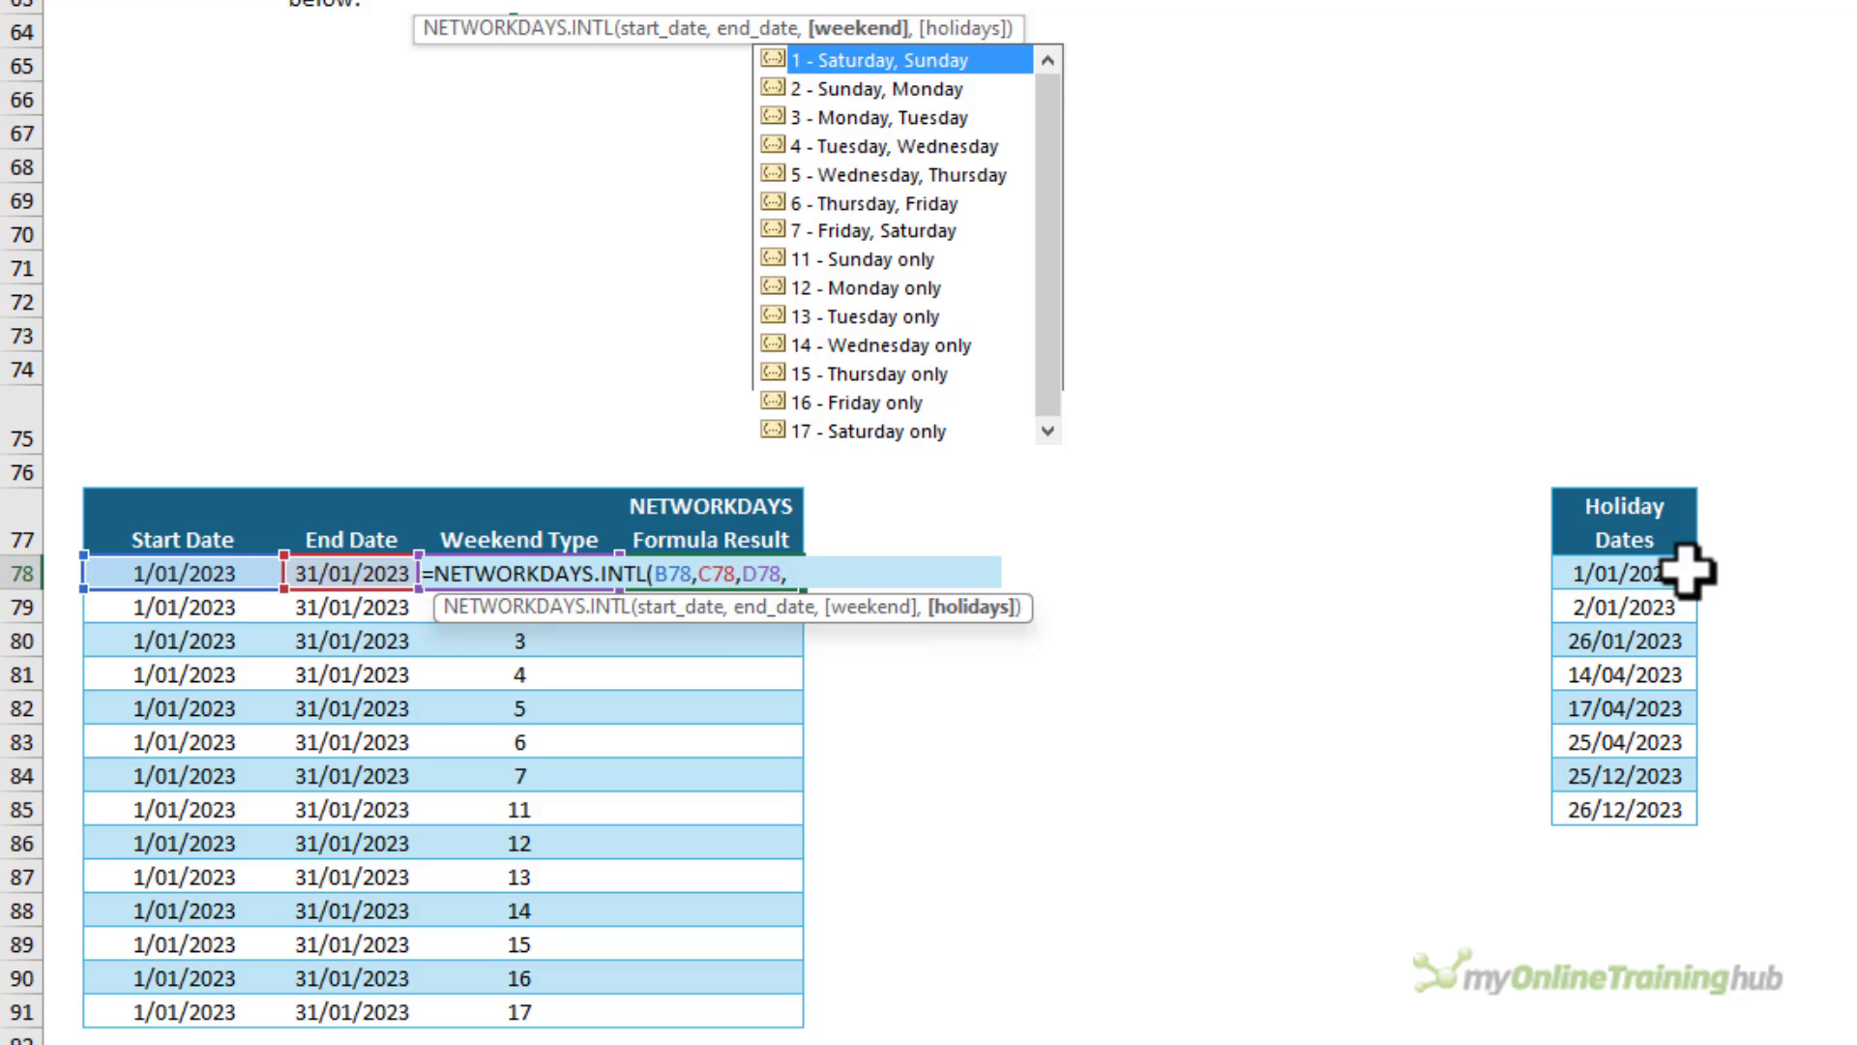
pyautogui.moveTo(1686, 573); pyautogui.dragTo(1687, 804)
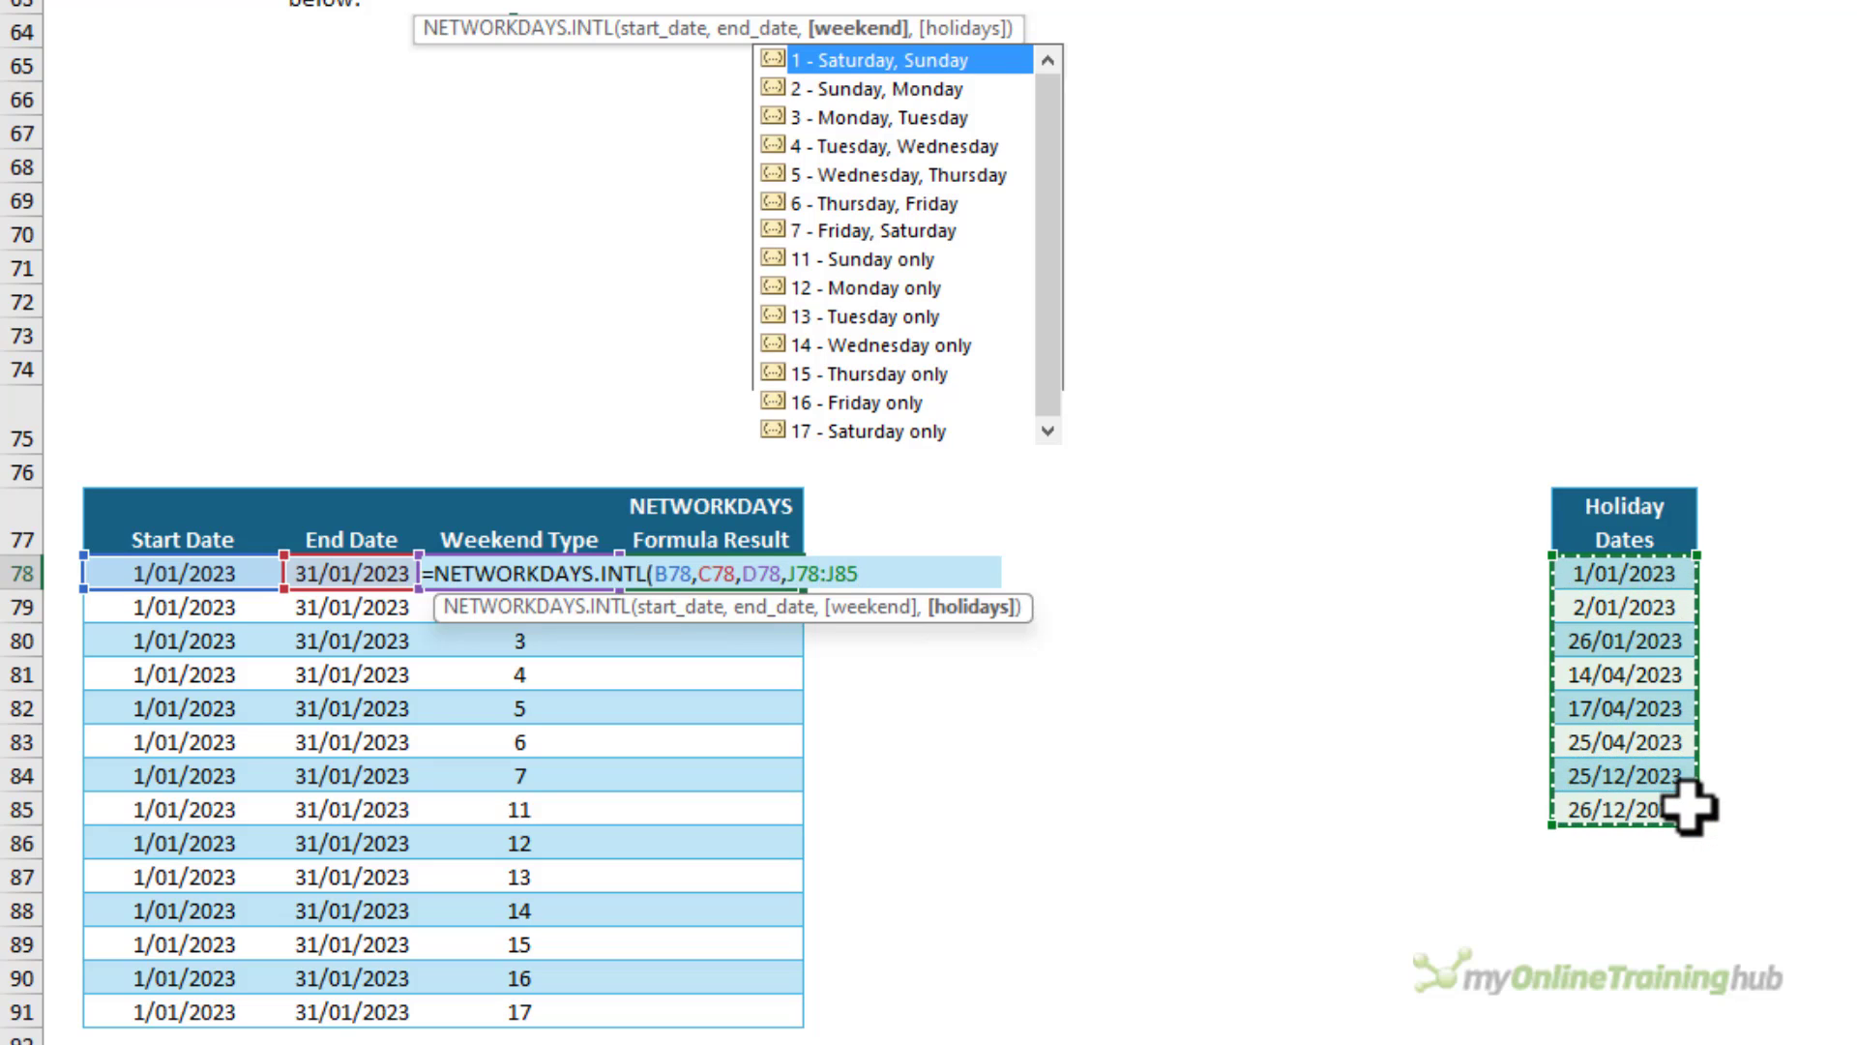
pyautogui.press('F4')
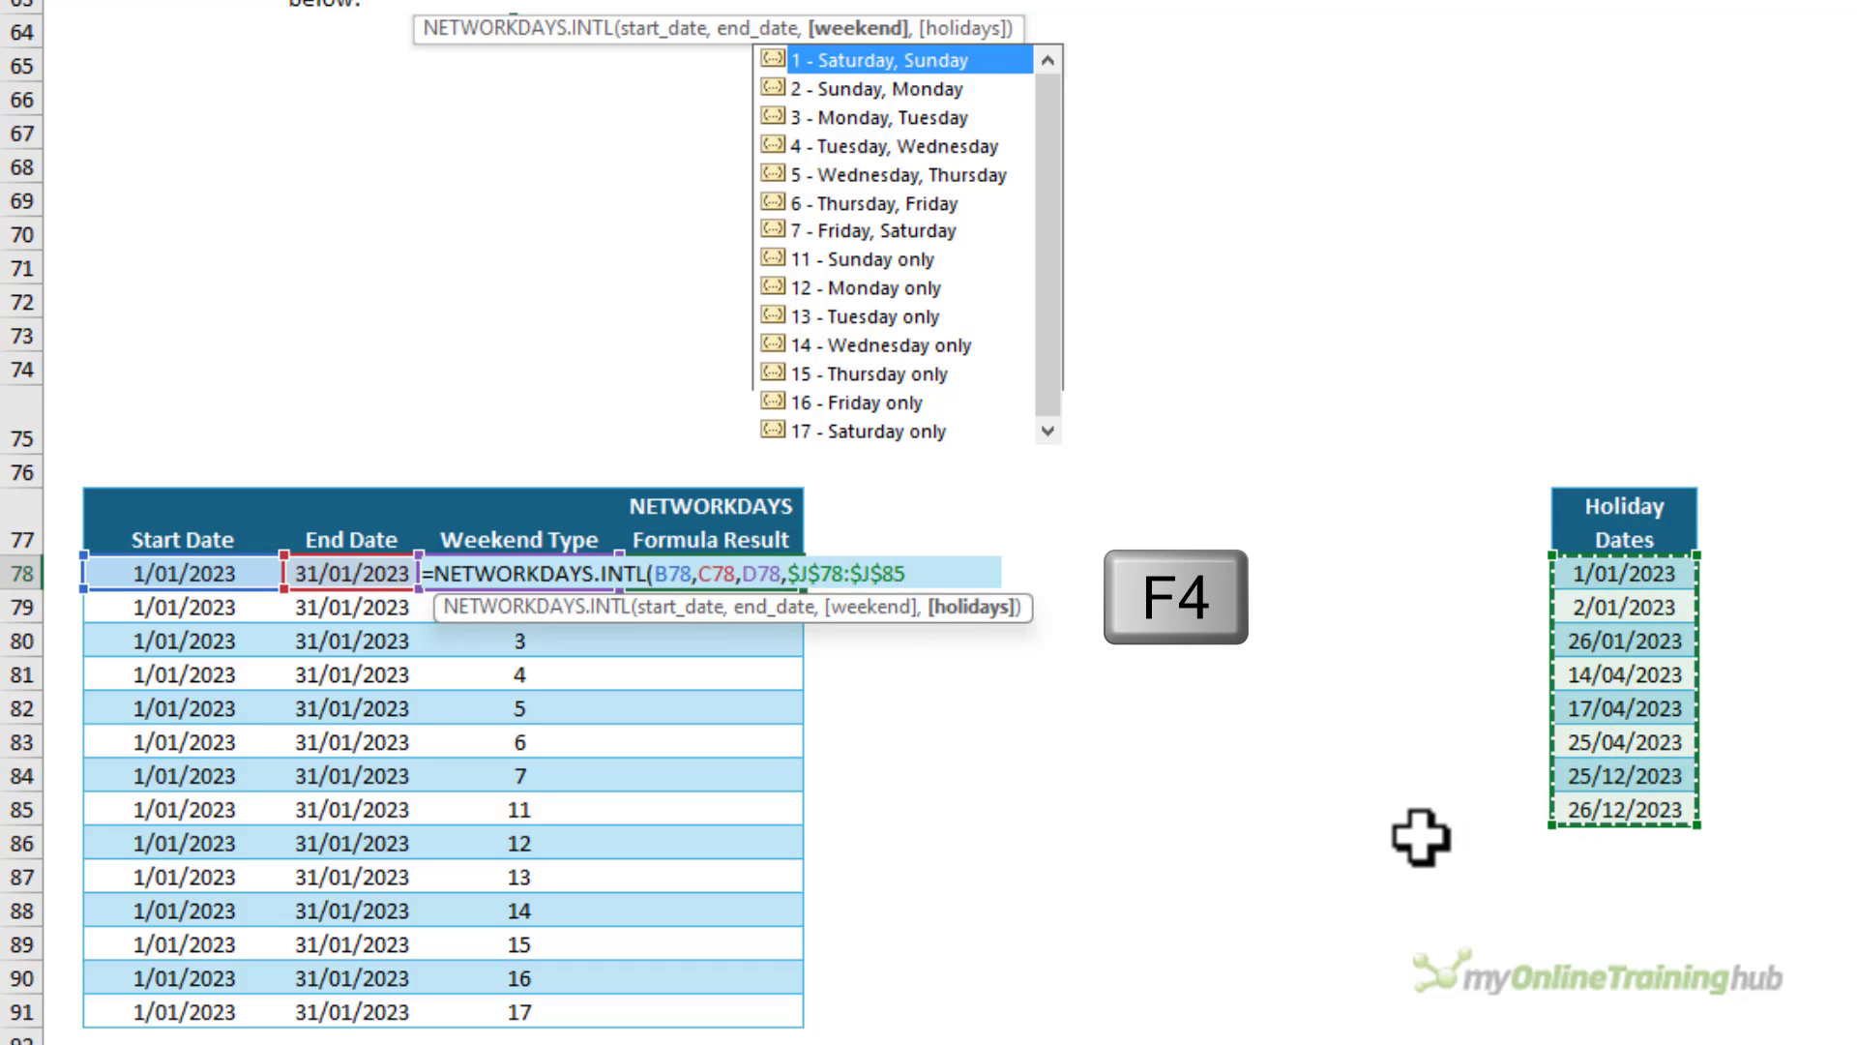
pyautogui.write(')')
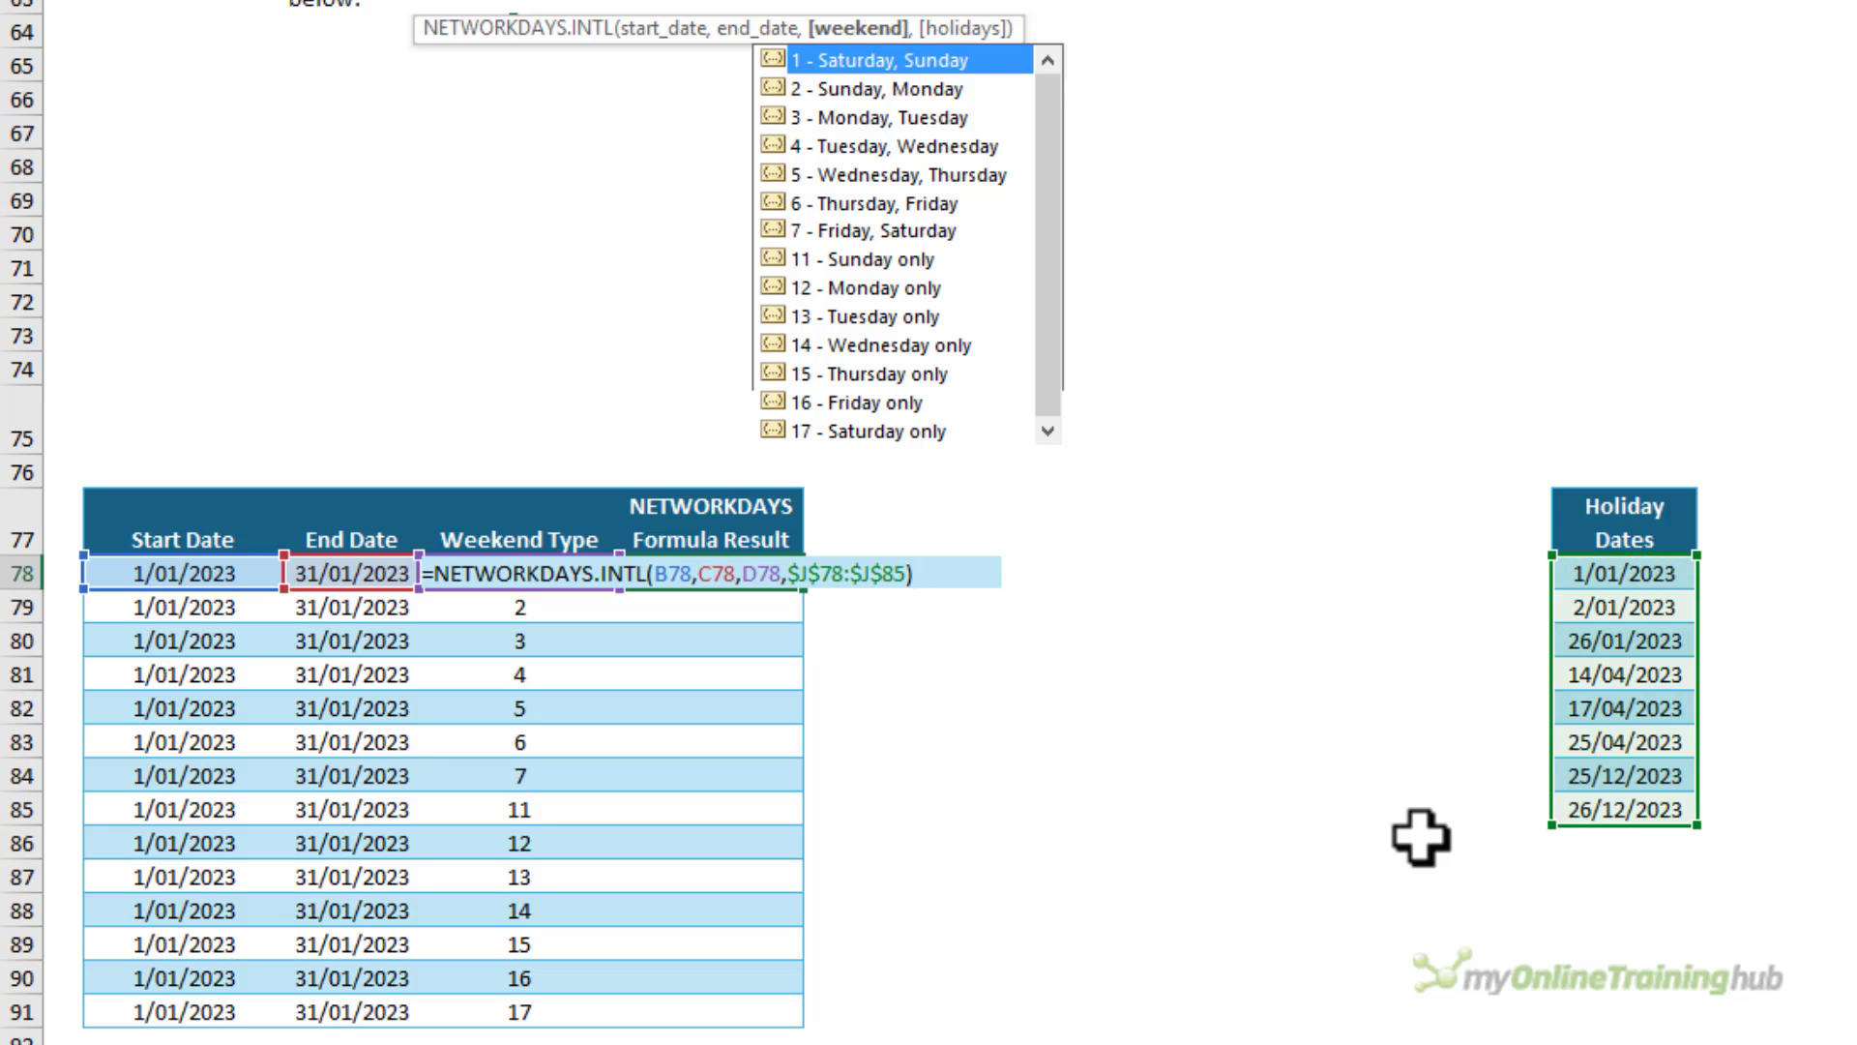
pyautogui.press('Return')
pyautogui.click(765, 575)
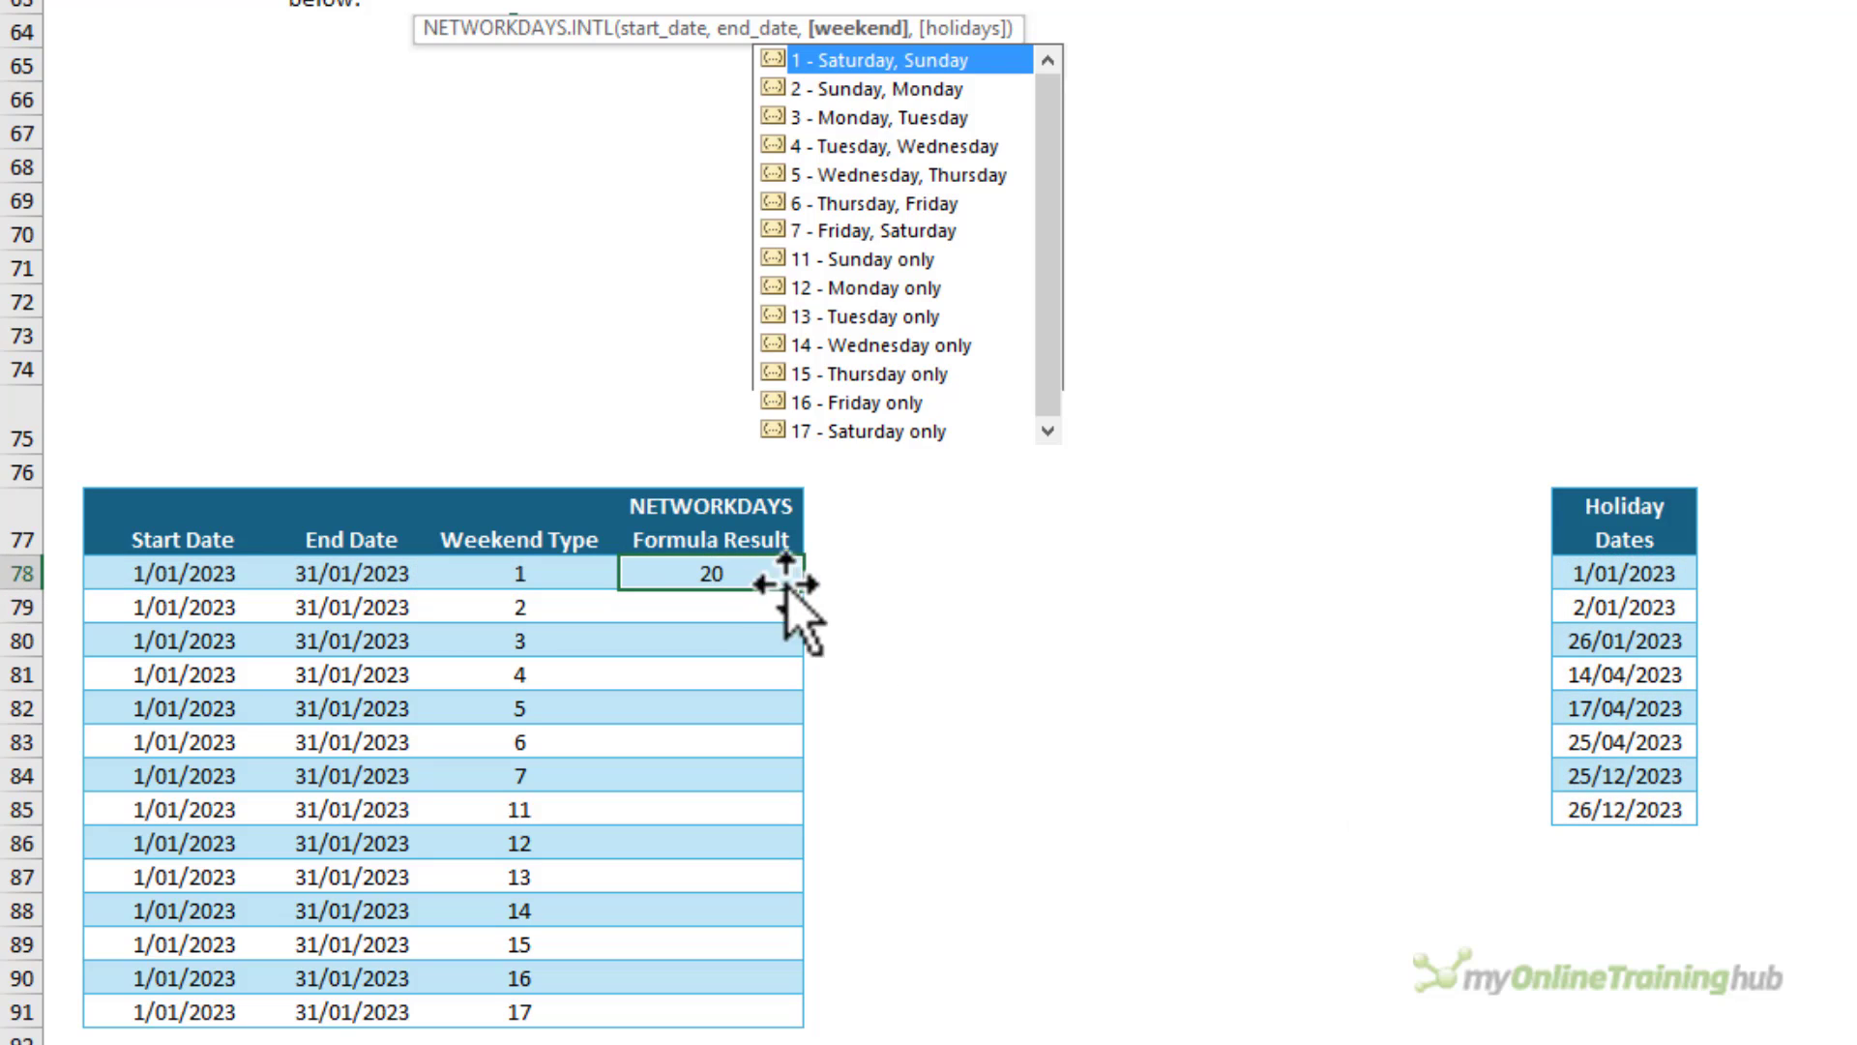
# Fill the NETWORKDAYS.INTL formula from E78 down to E91 without formatting, and select E79.
pyautogui.moveTo(808, 598); pyautogui.dragTo(787, 1028)
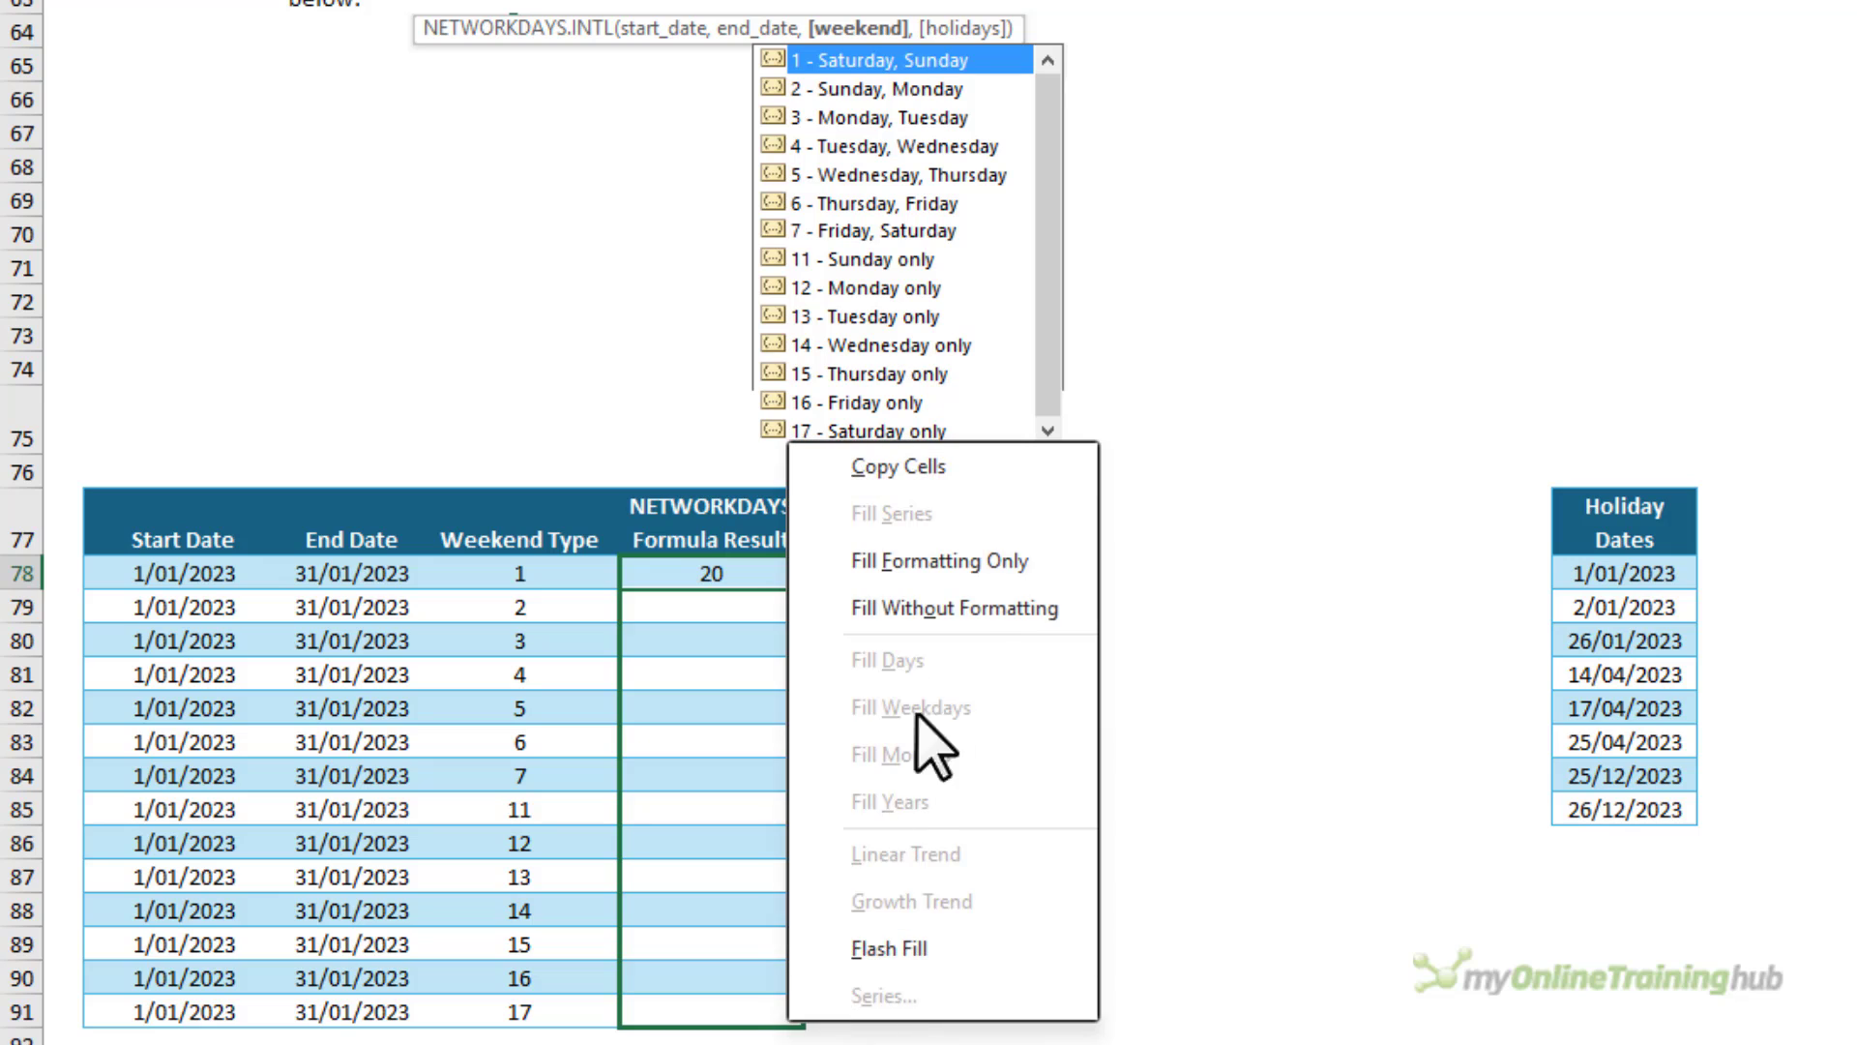
pyautogui.click(965, 607)
pyautogui.click(760, 607)
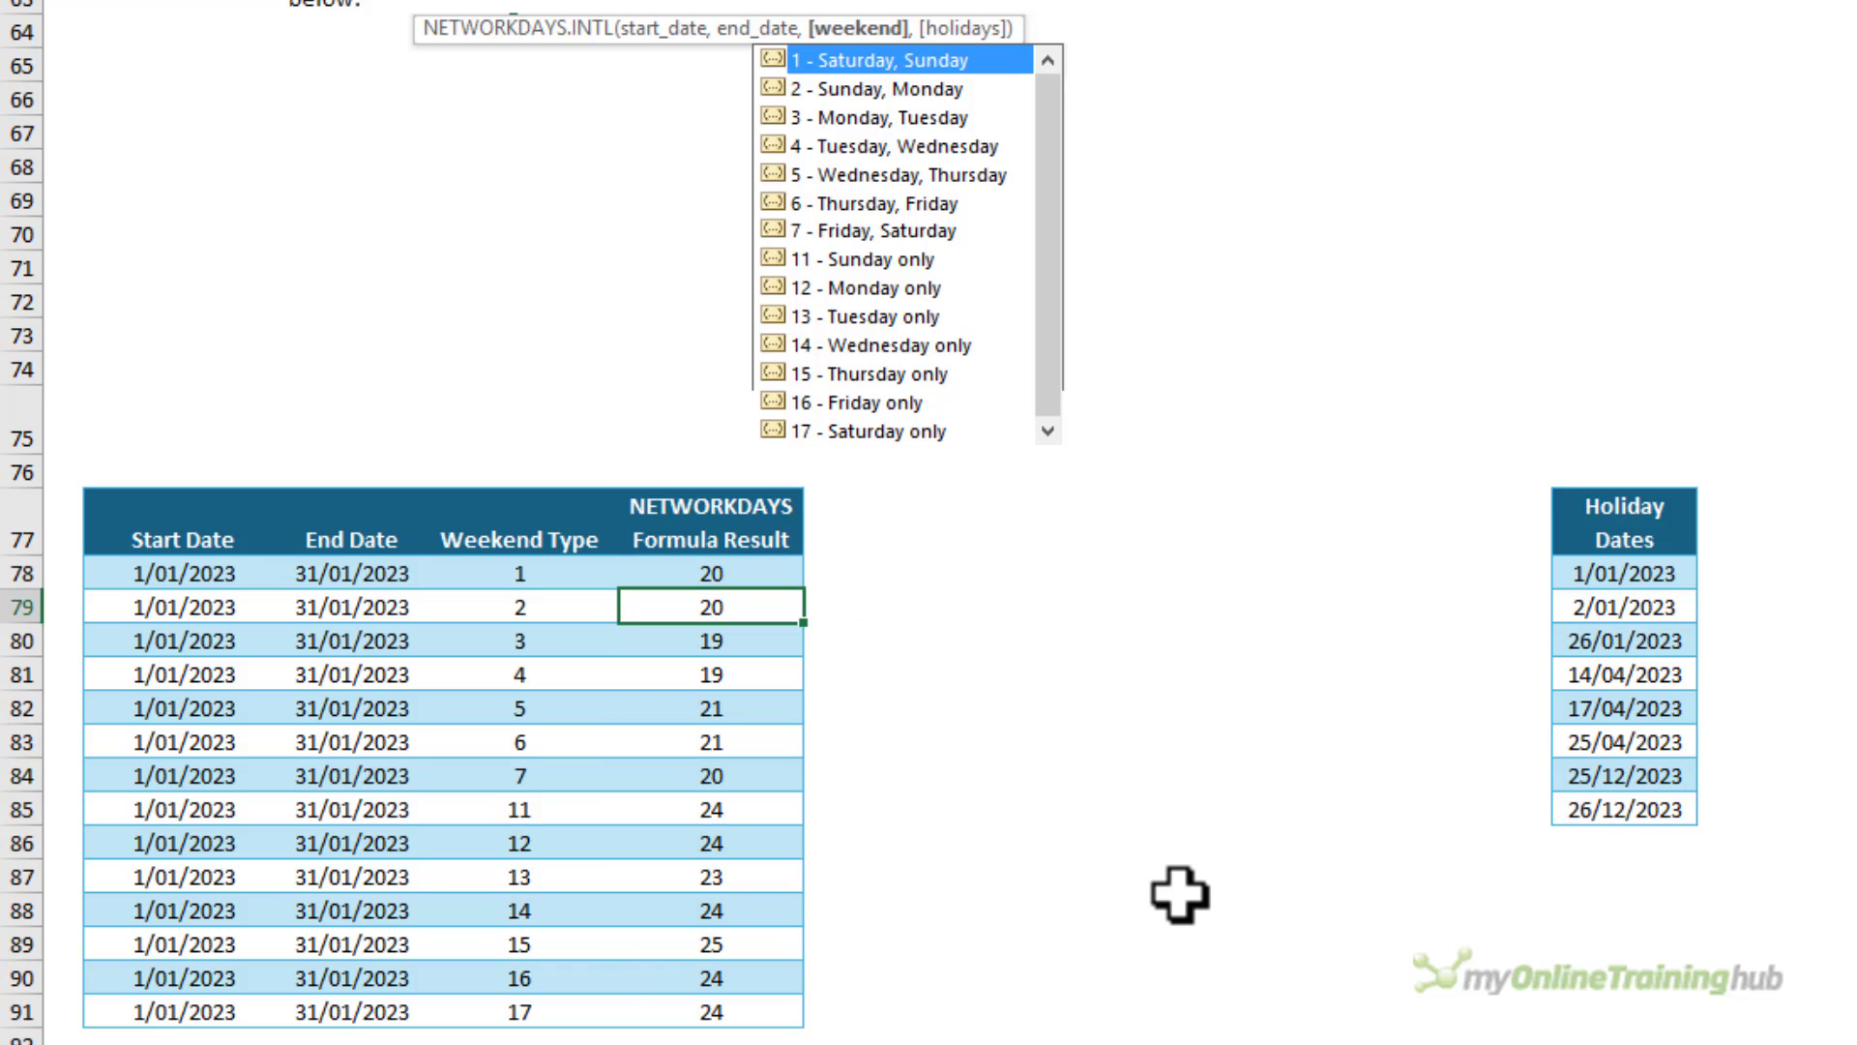
# Compare the workday results down to E82 with the weekend types in the column starting at D78.
pyautogui.press('Down')
pyautogui.press('Down')
pyautogui.press('Down')
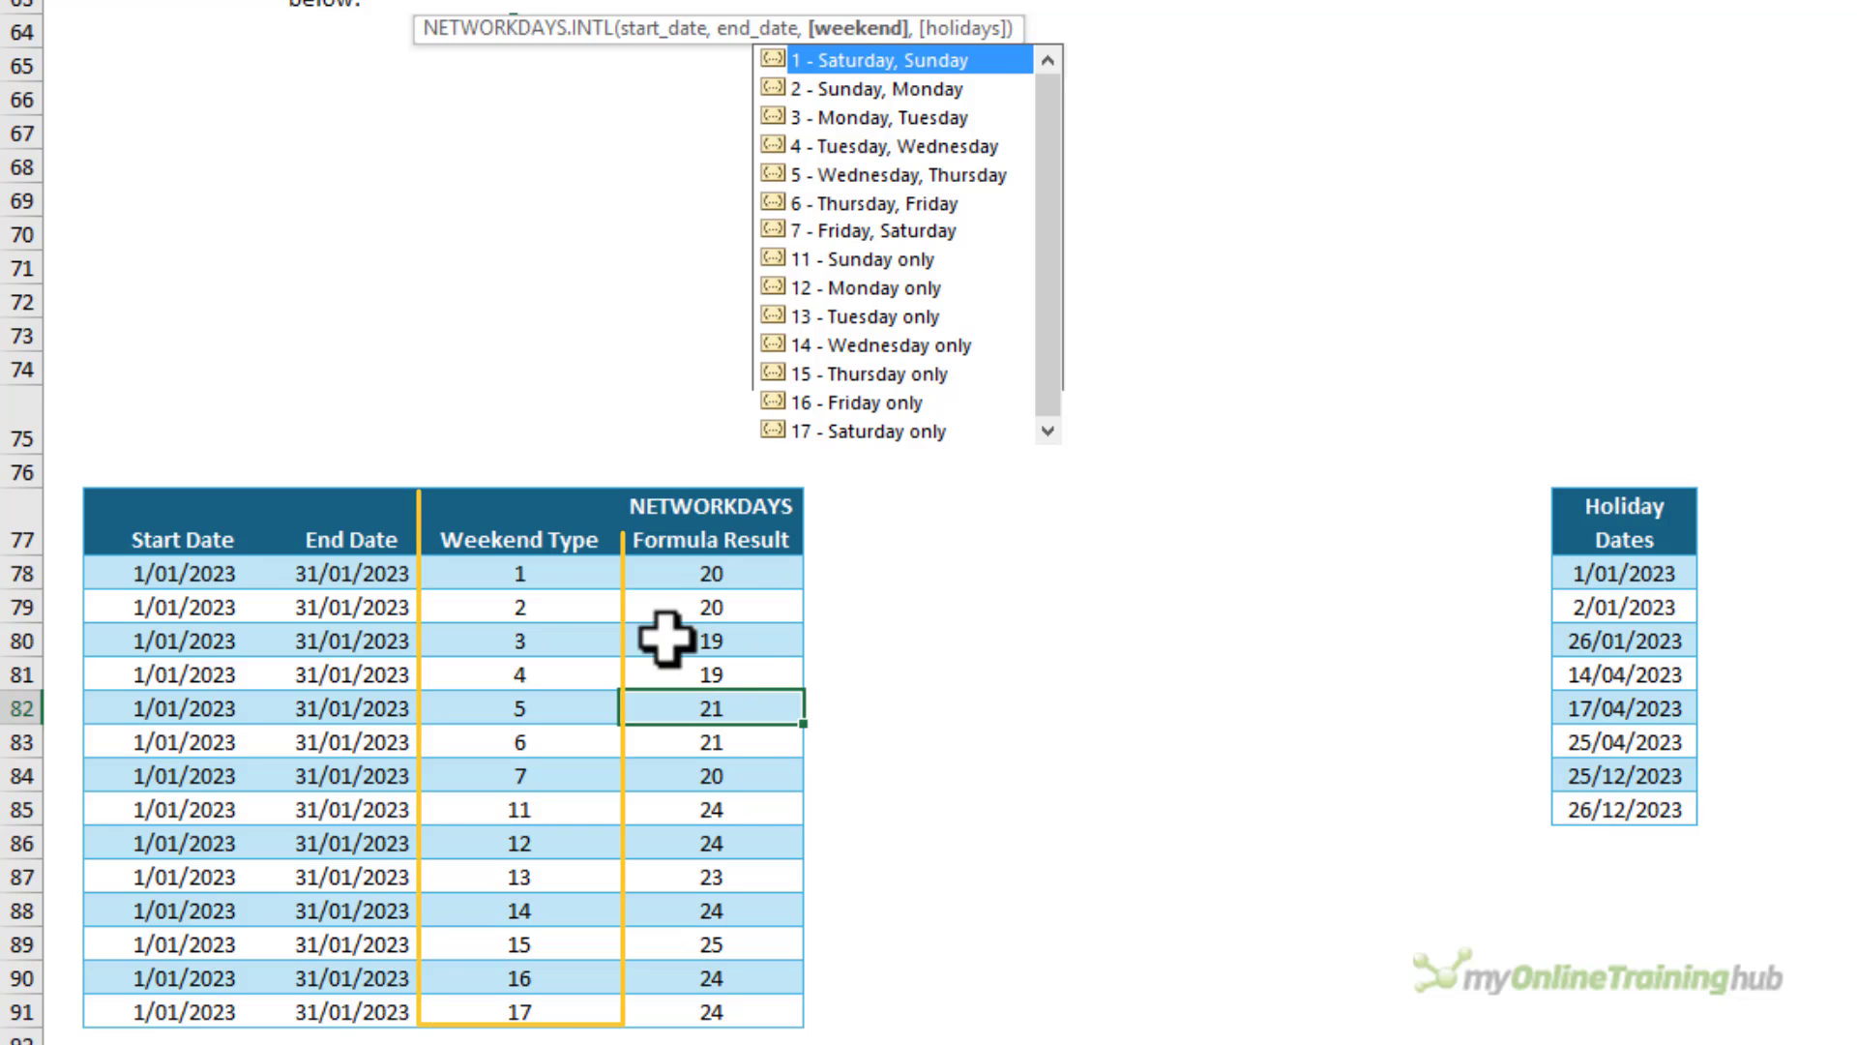
pyautogui.click(519, 573)
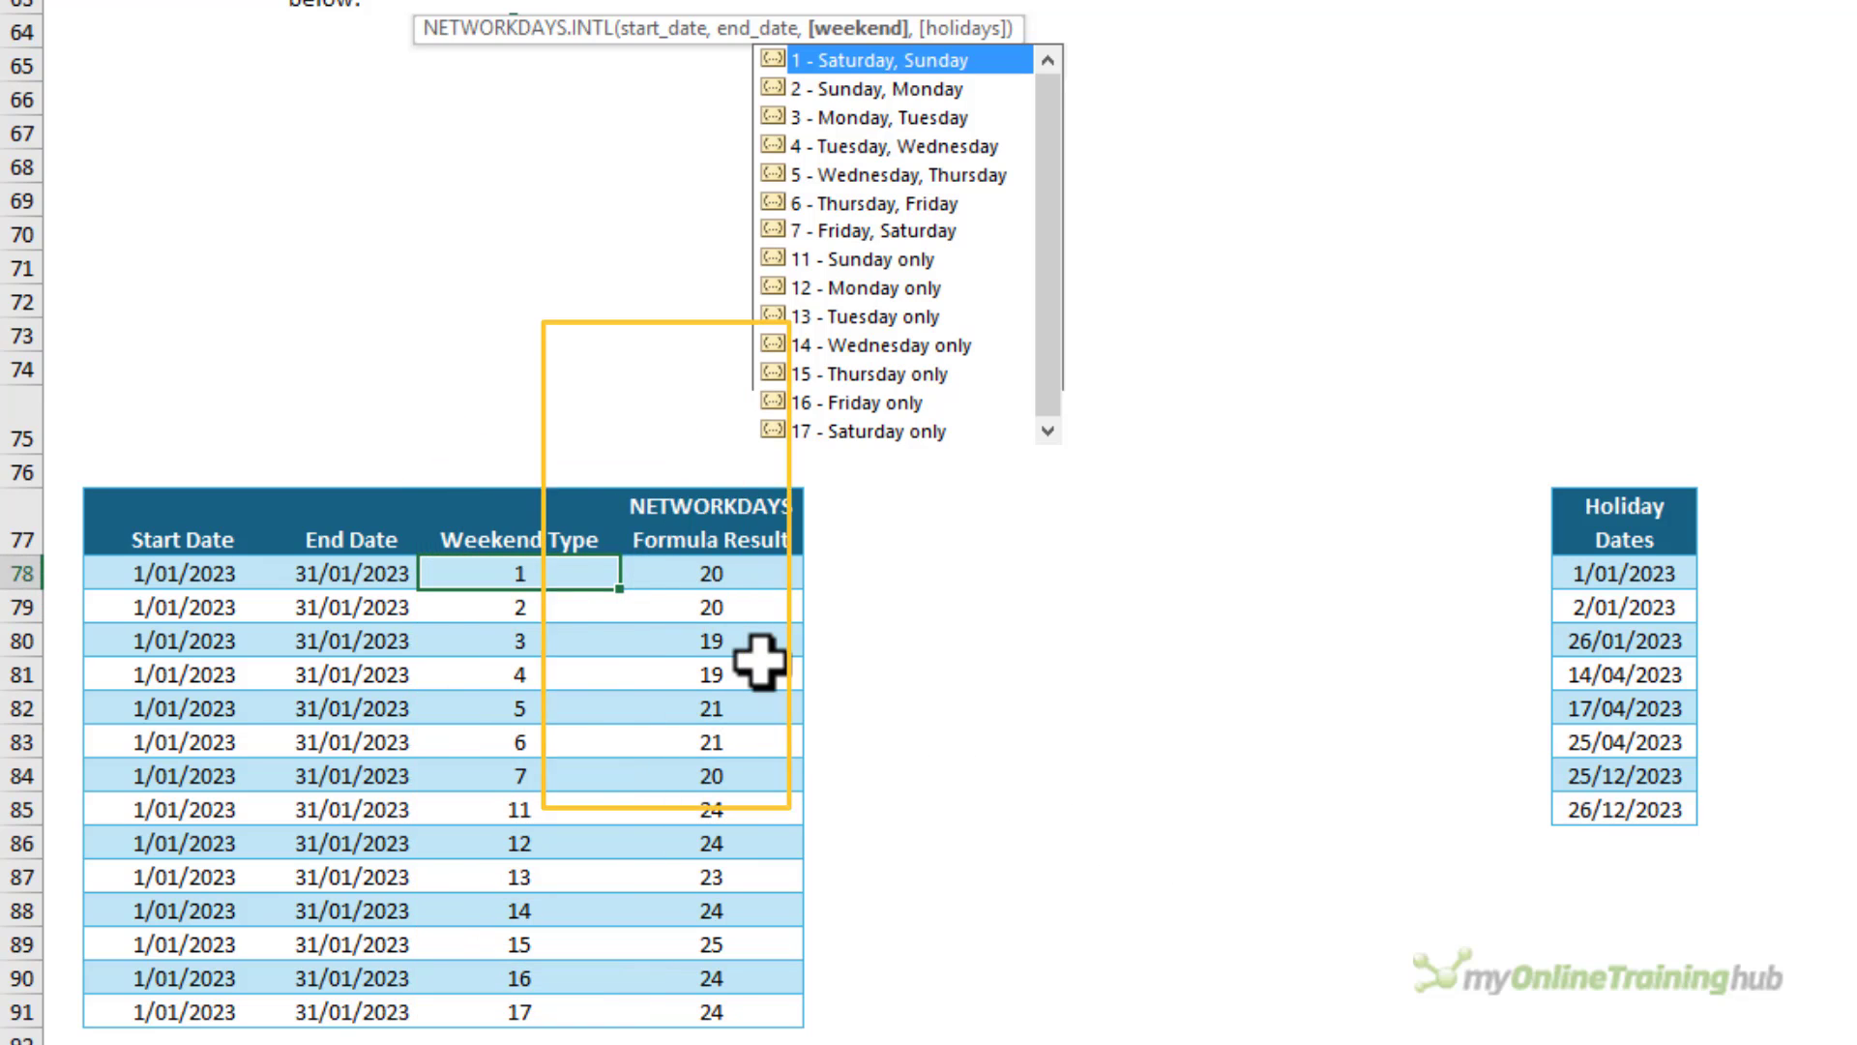
pyautogui.press('Down')
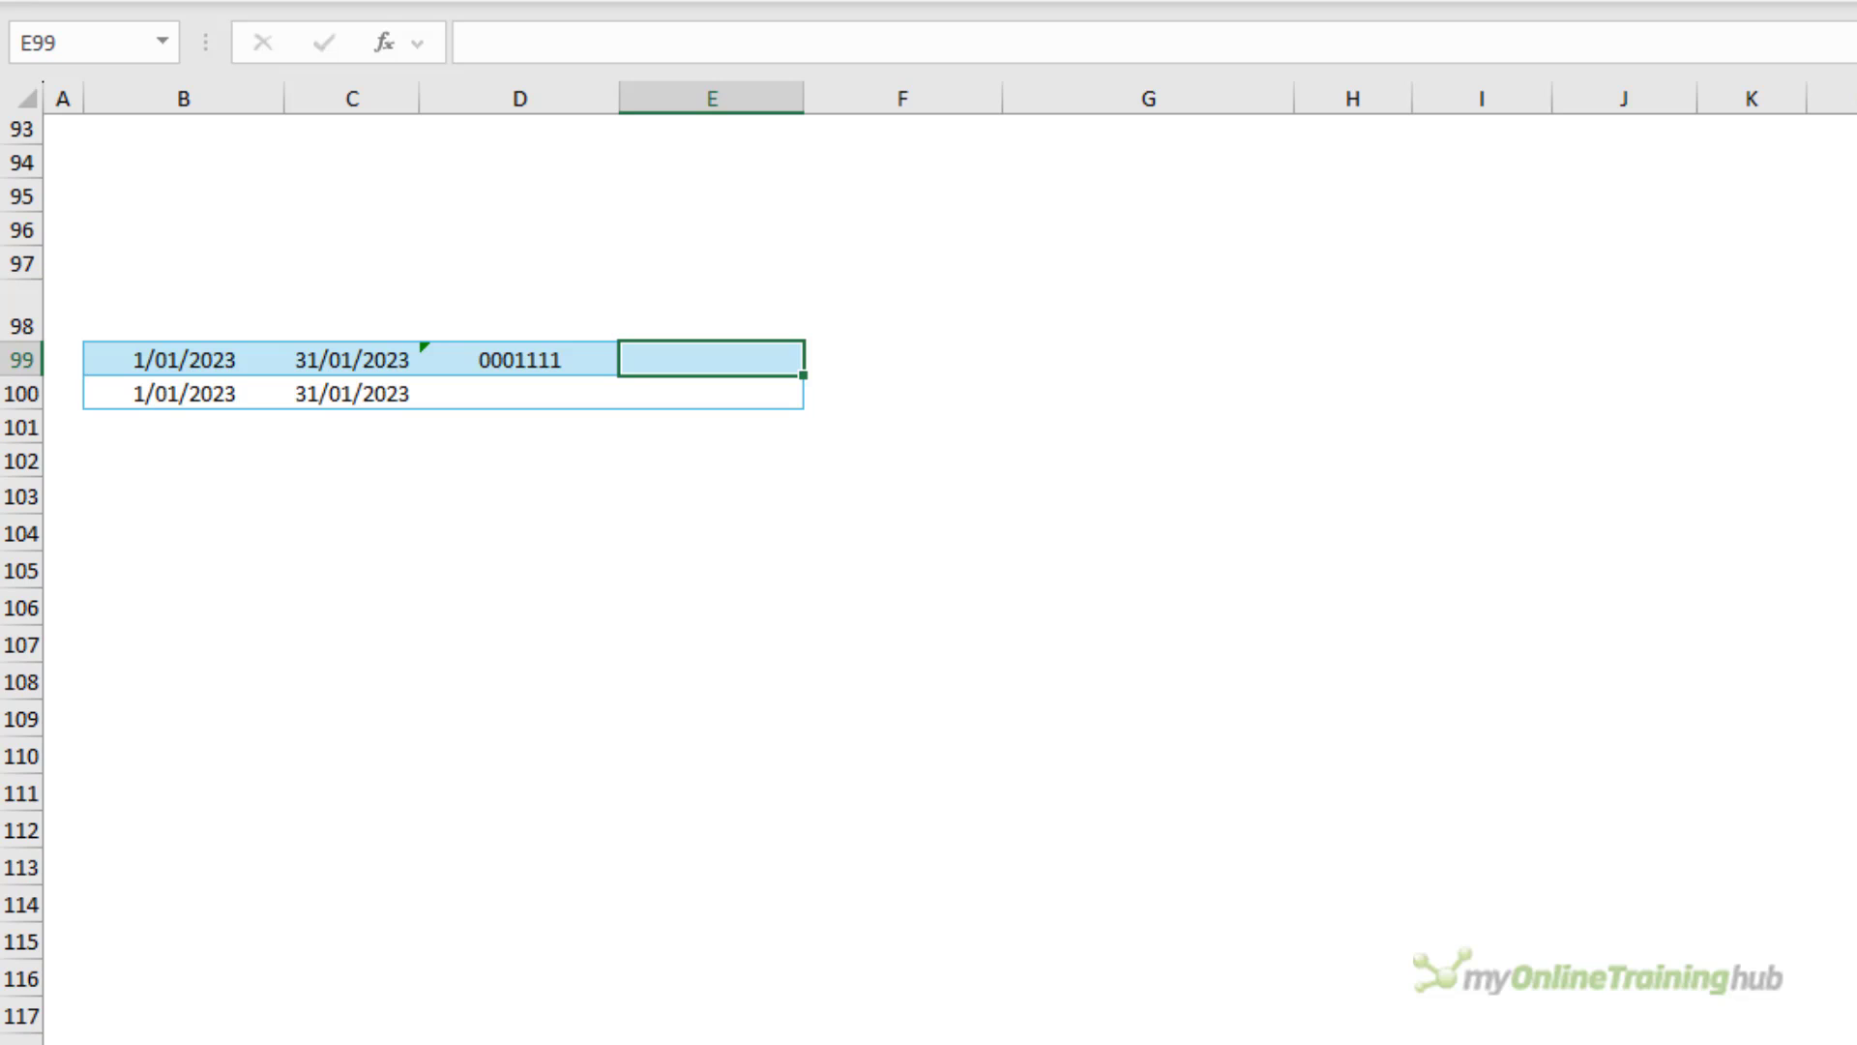
# Inspect the custom weekend string in D99, and select the empty result cell E99 beside it.
pyautogui.click(520, 359)
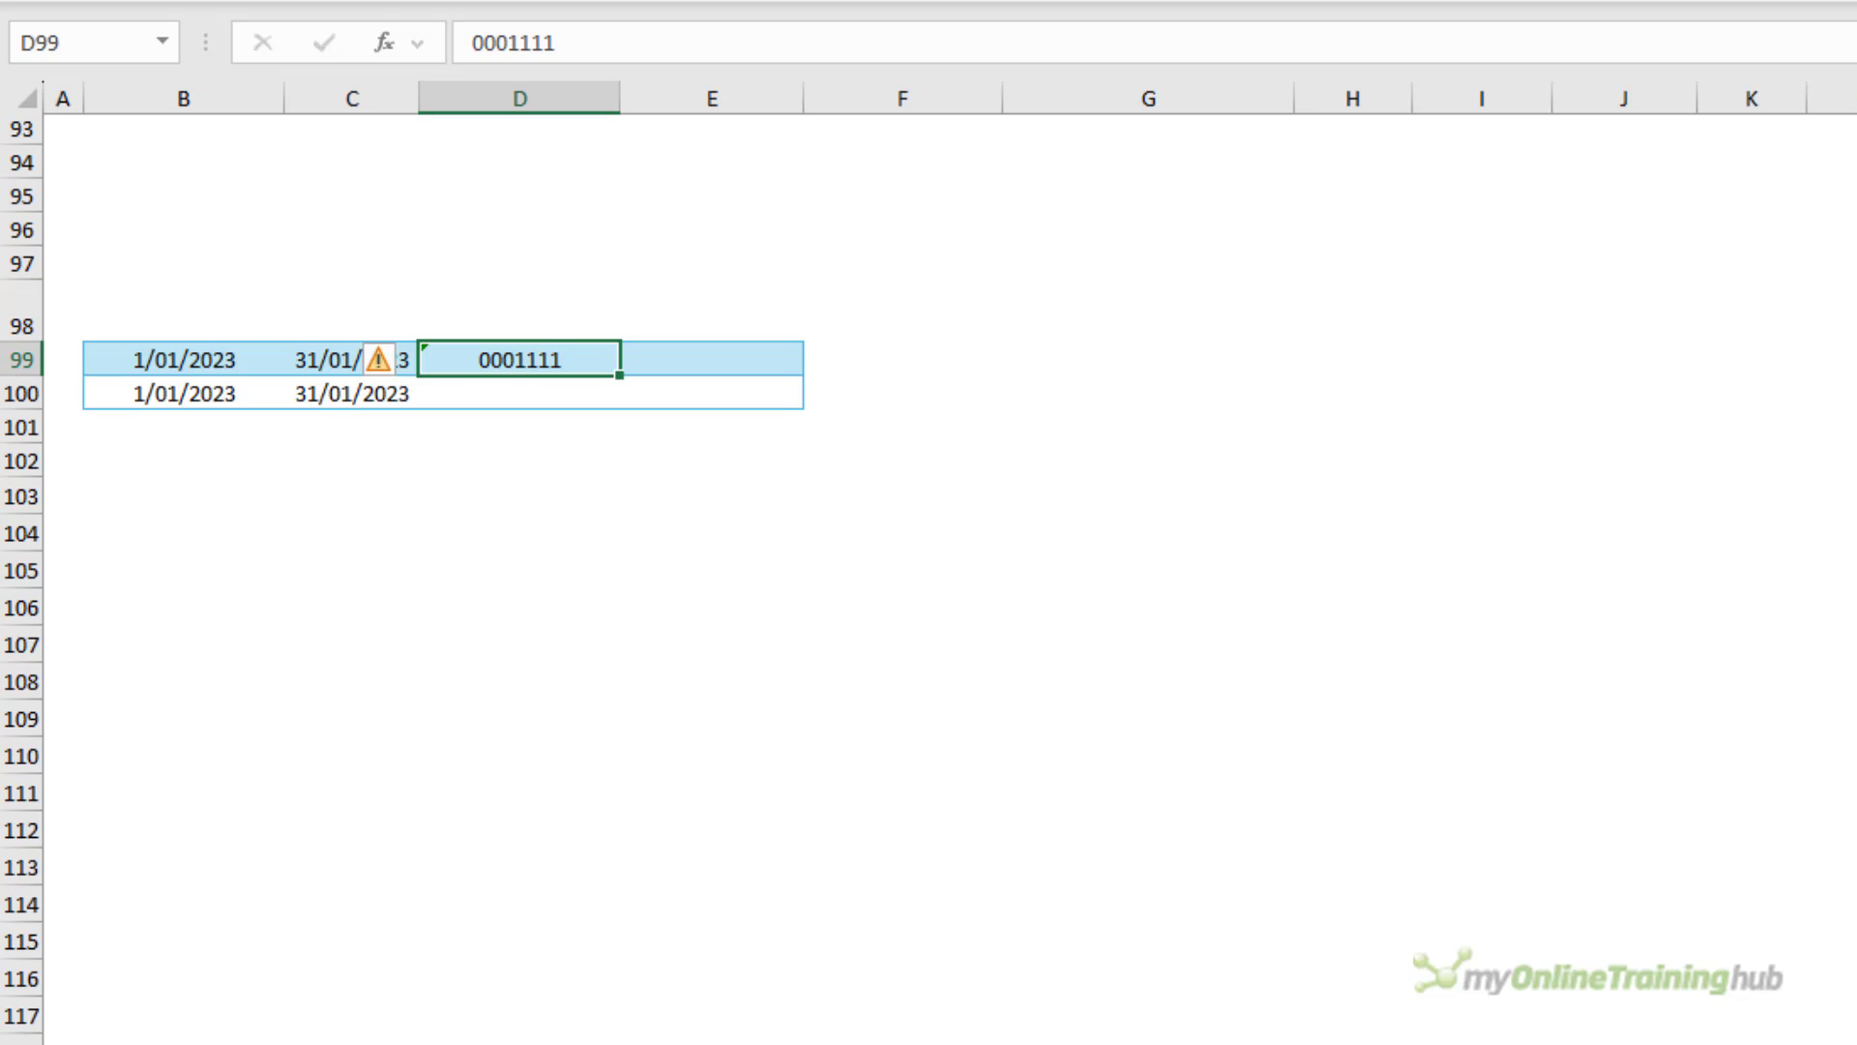
pyautogui.click(711, 359)
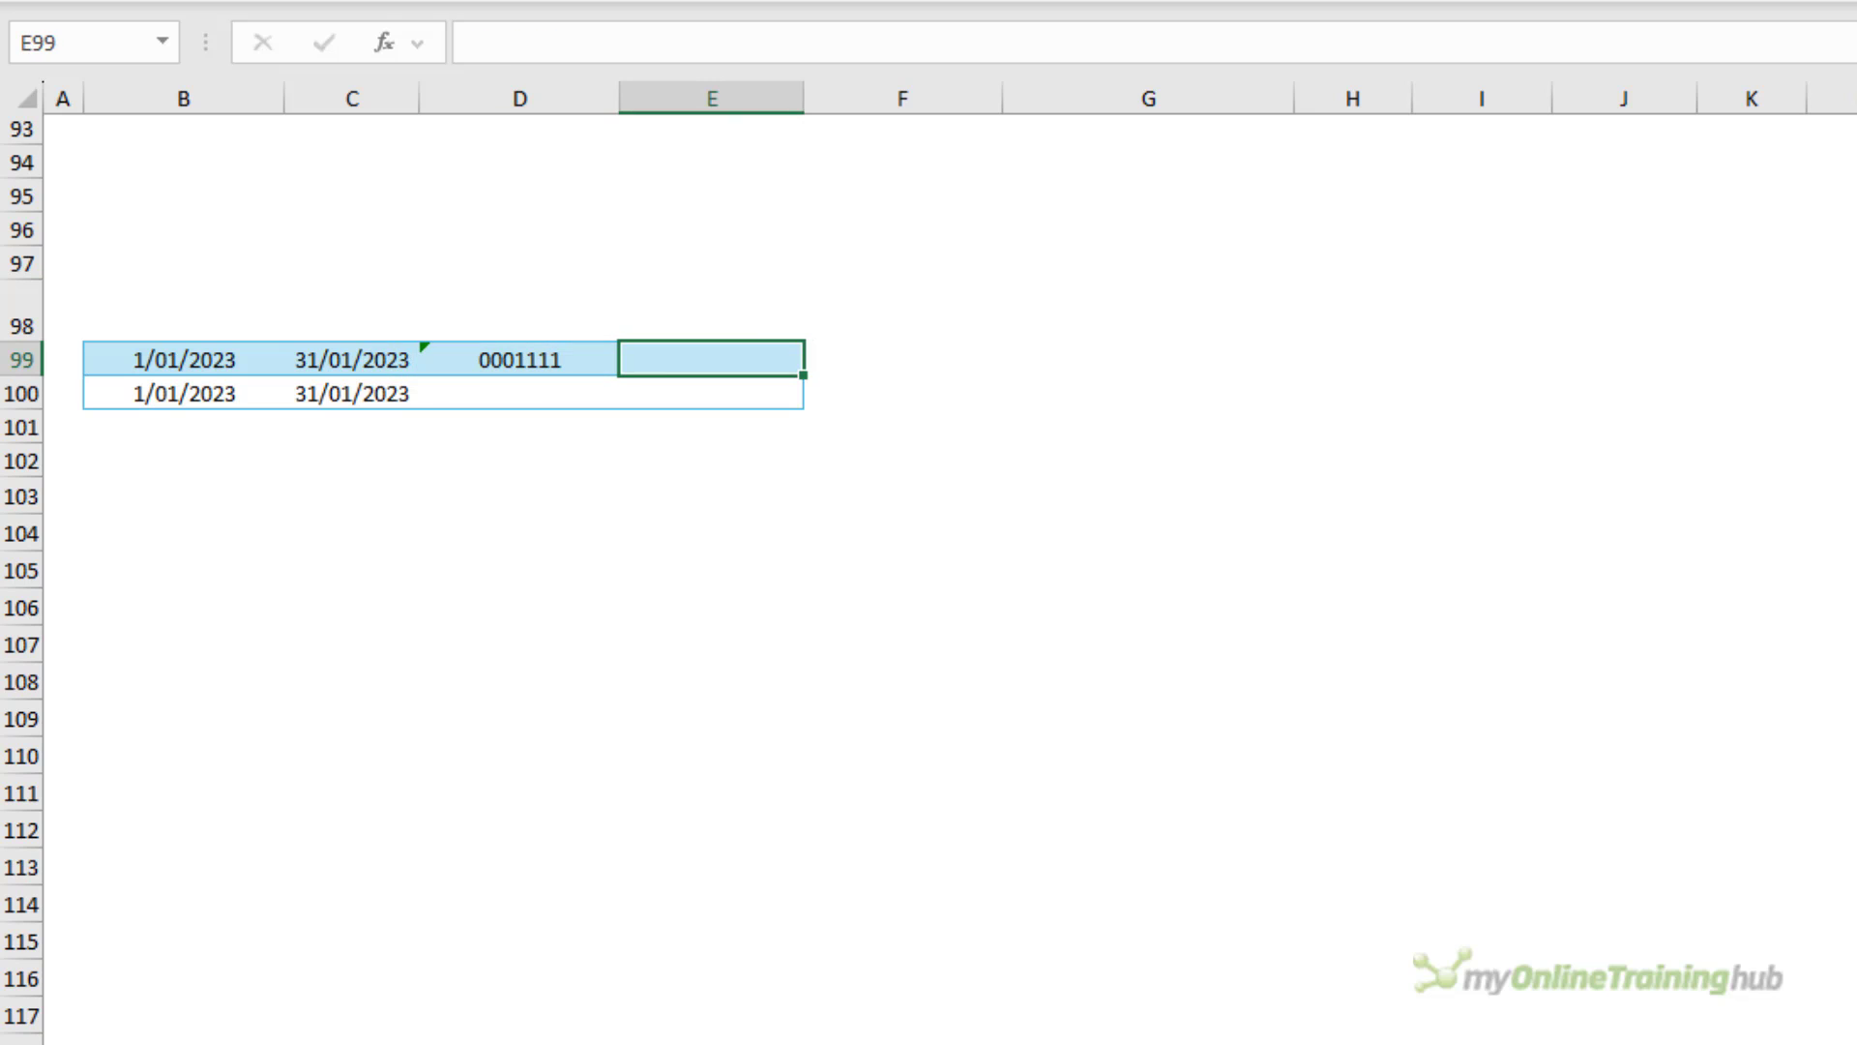
# Start a NETWORKDAYS.INTL formula in E99 with B99 as the start date.
pyautogui.write('=net')
pyautogui.press('Down')
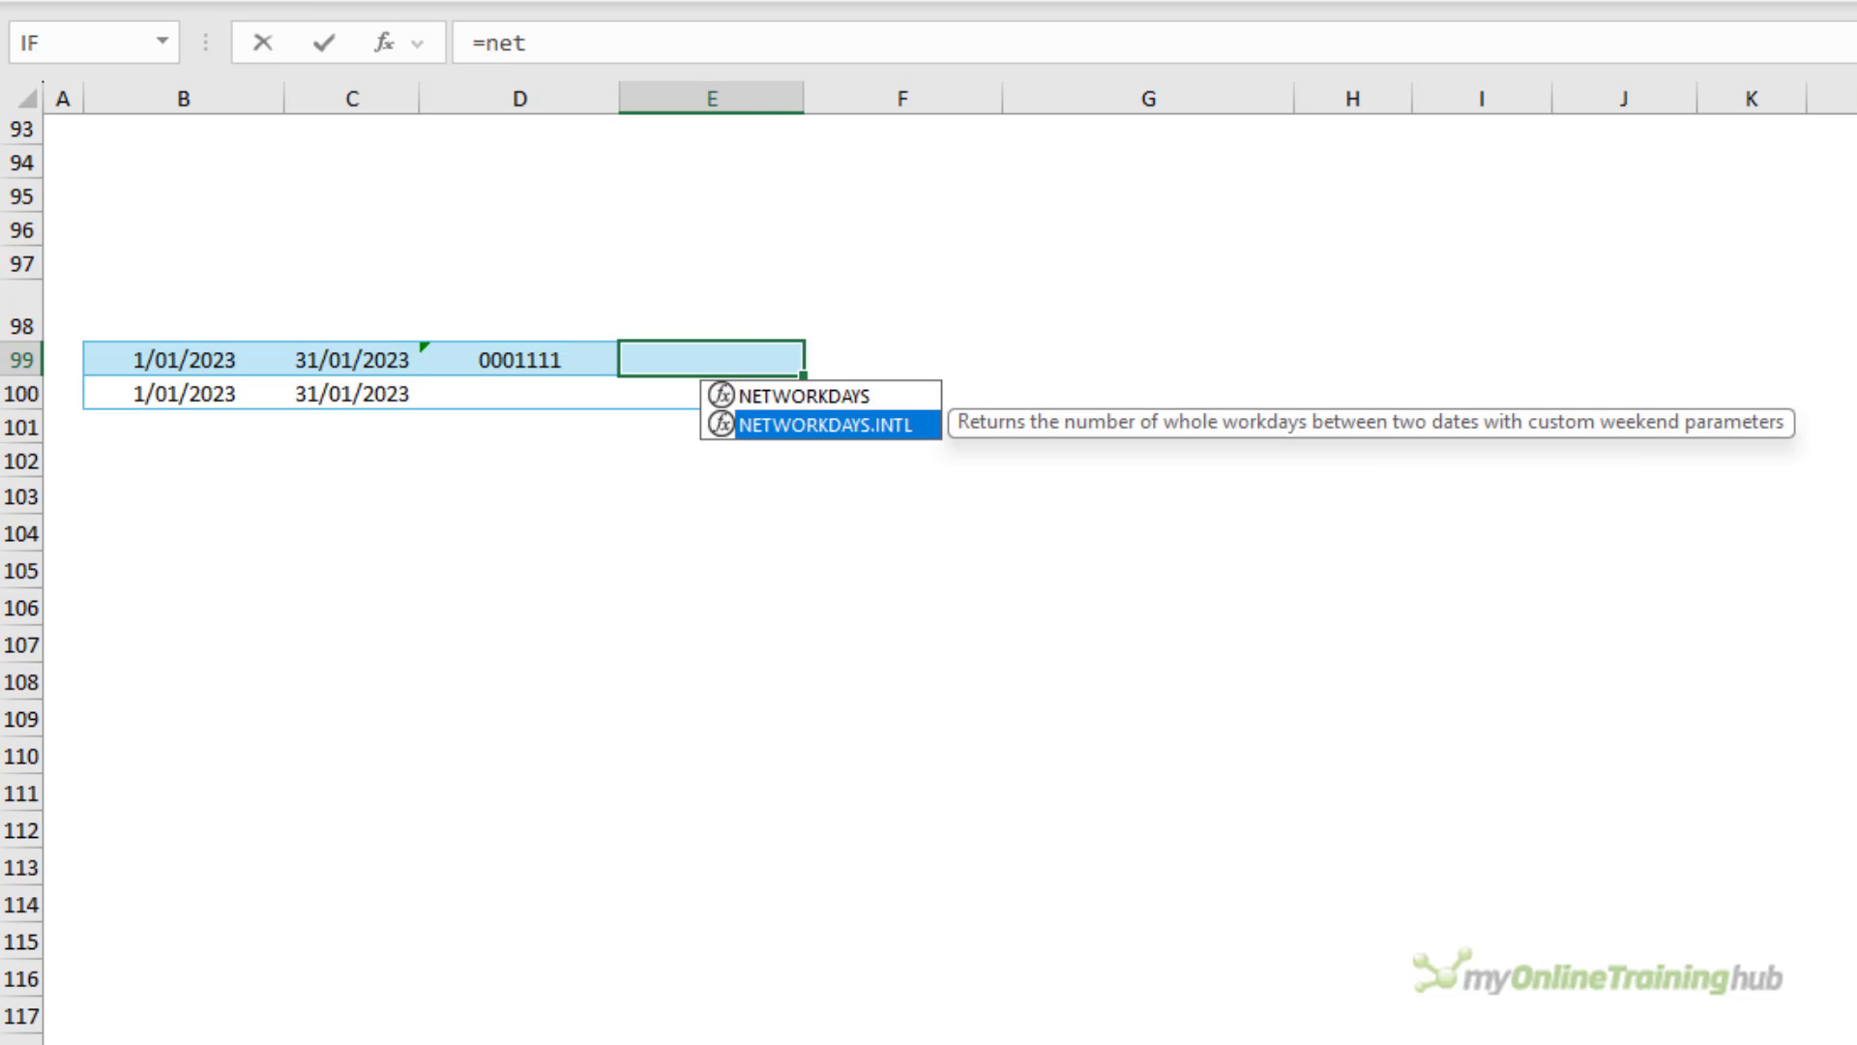
pyautogui.press('Tab')
pyautogui.press('Left')
pyautogui.press('Left')
pyautogui.press('Left')
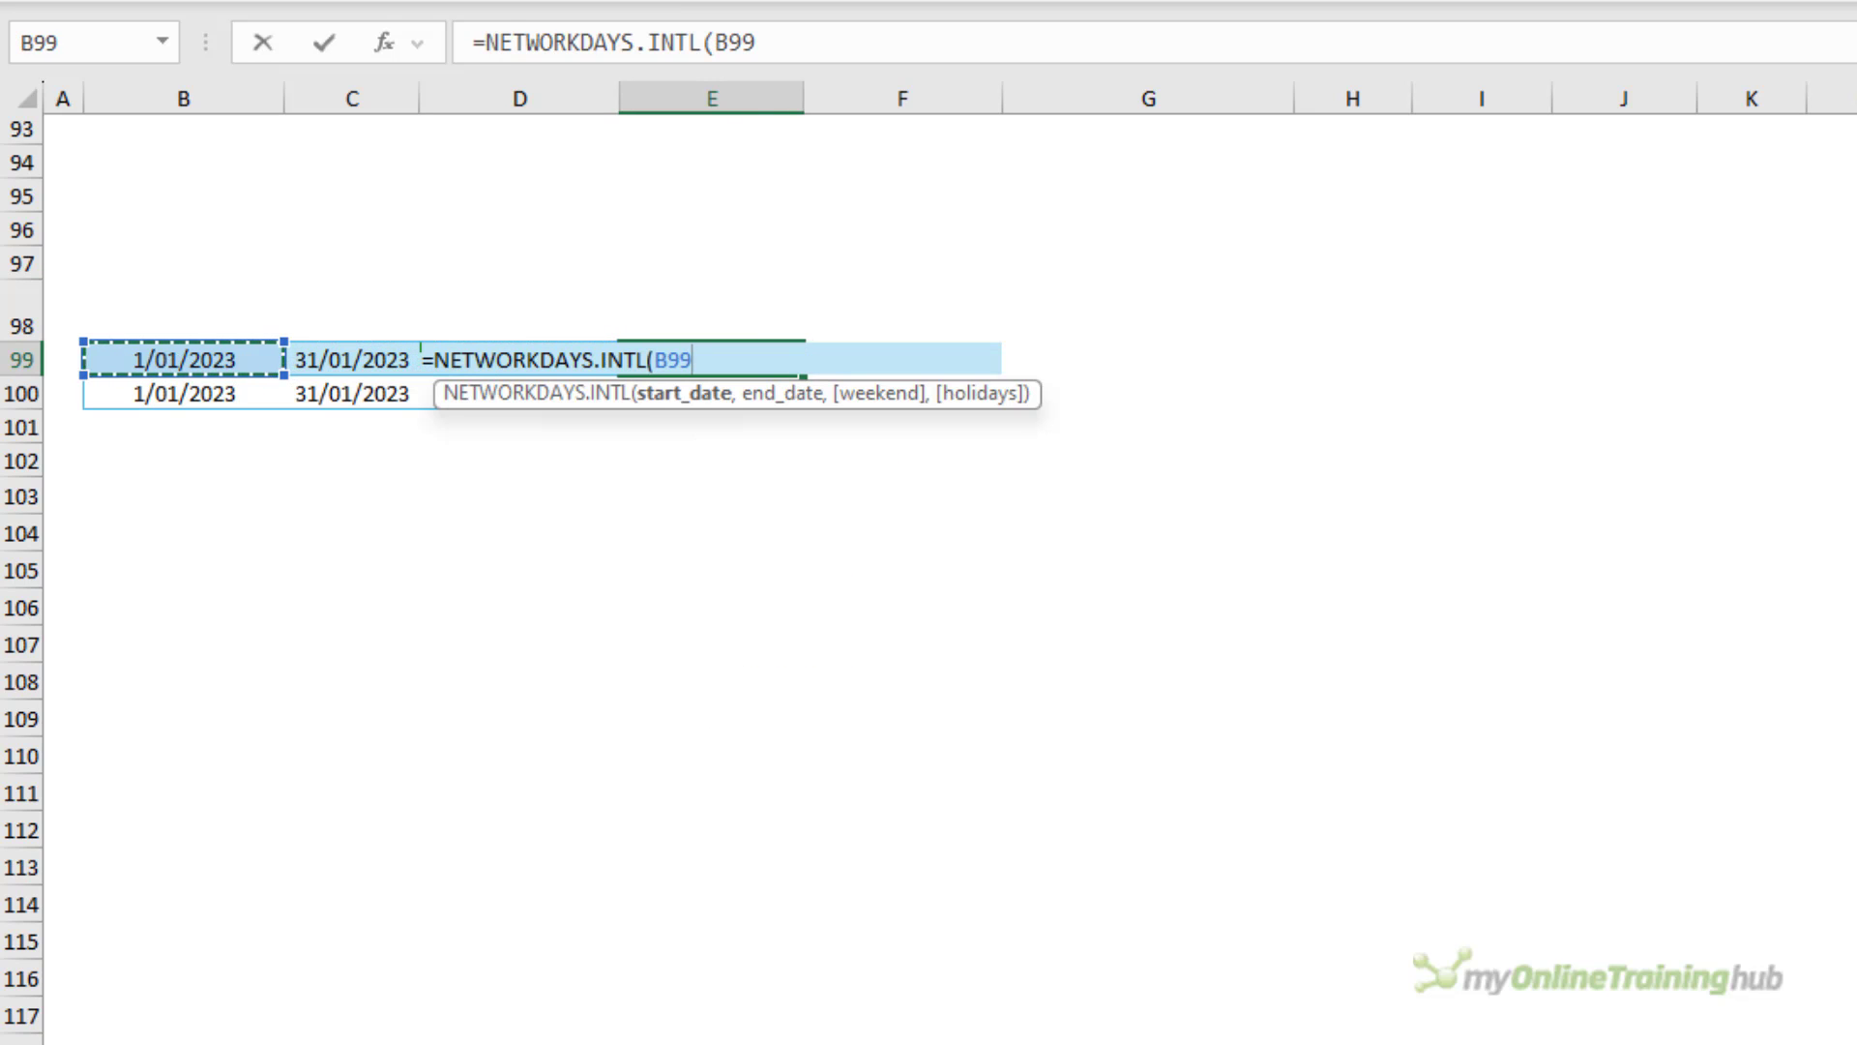
# Complete the E99 formula with end date C99 and the custom weekend string in D99, and enter it keeping E99 selected.
pyautogui.write(',')
pyautogui.click(356, 350)
pyautogui.write(',')
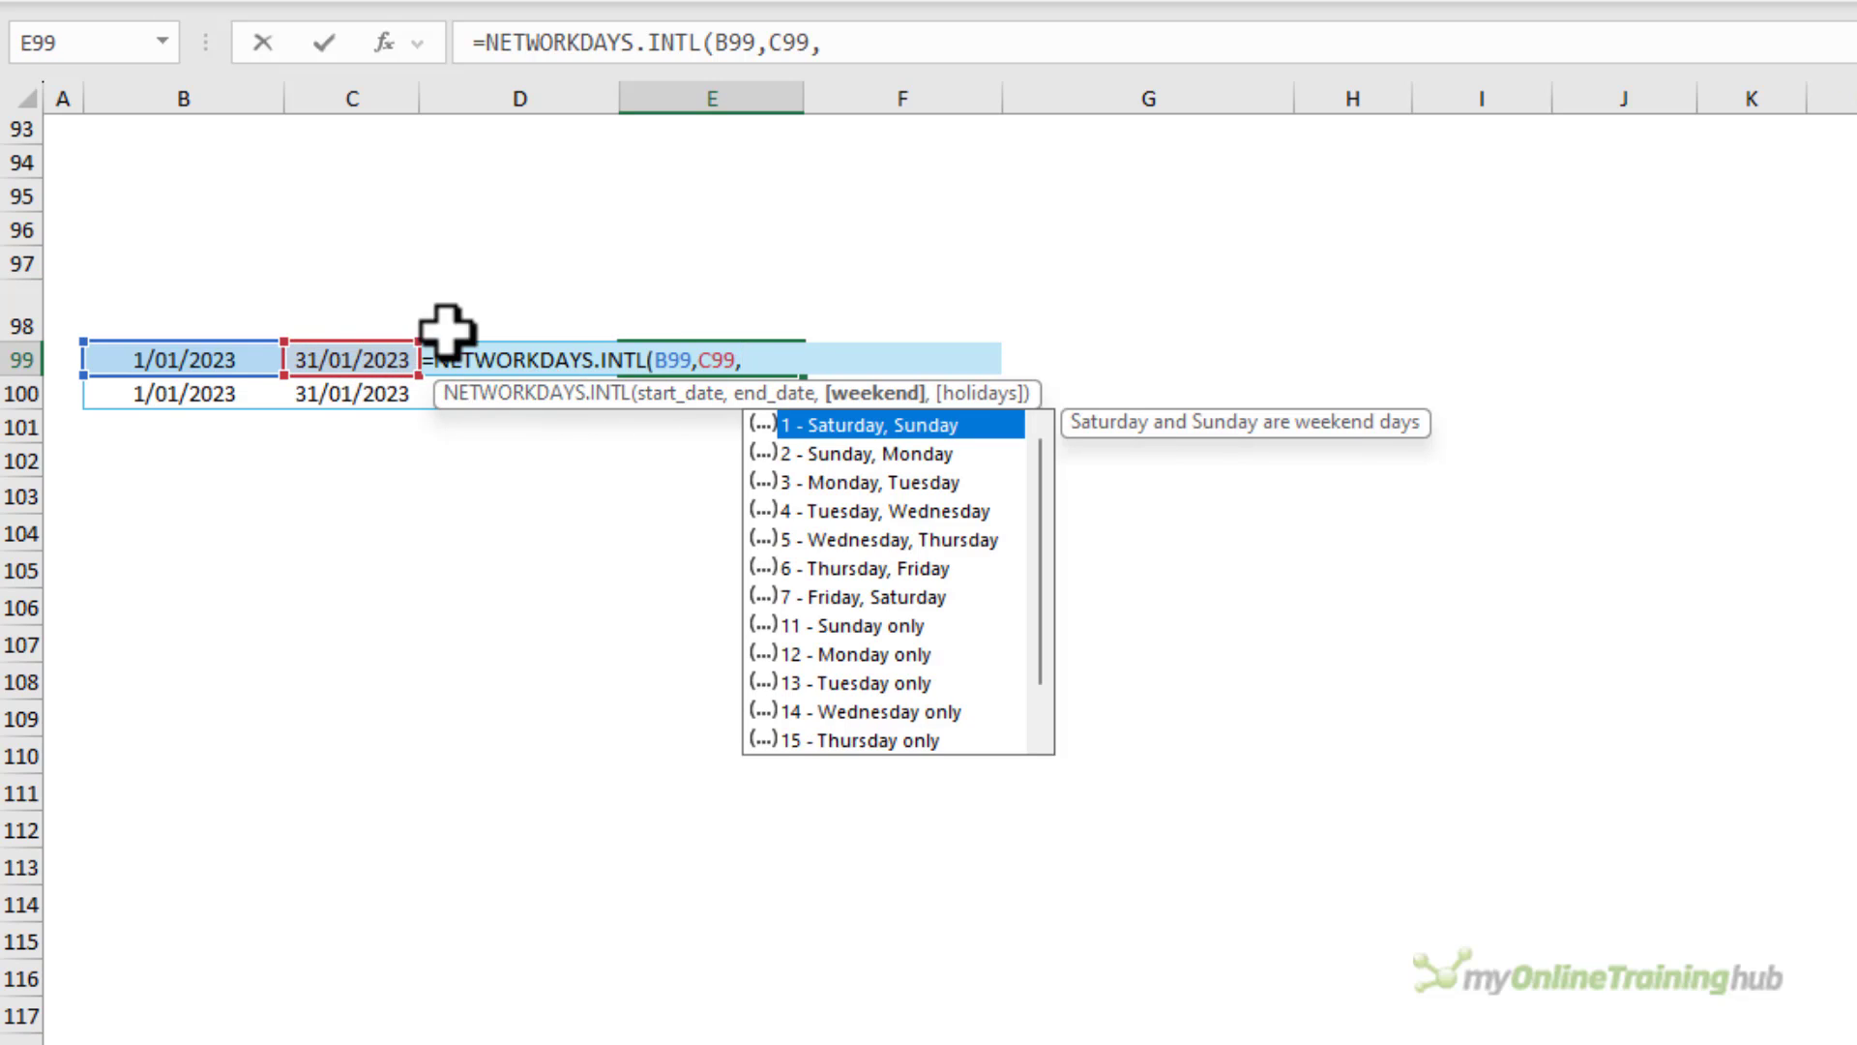
pyautogui.click(517, 316)
pyautogui.press('Down')
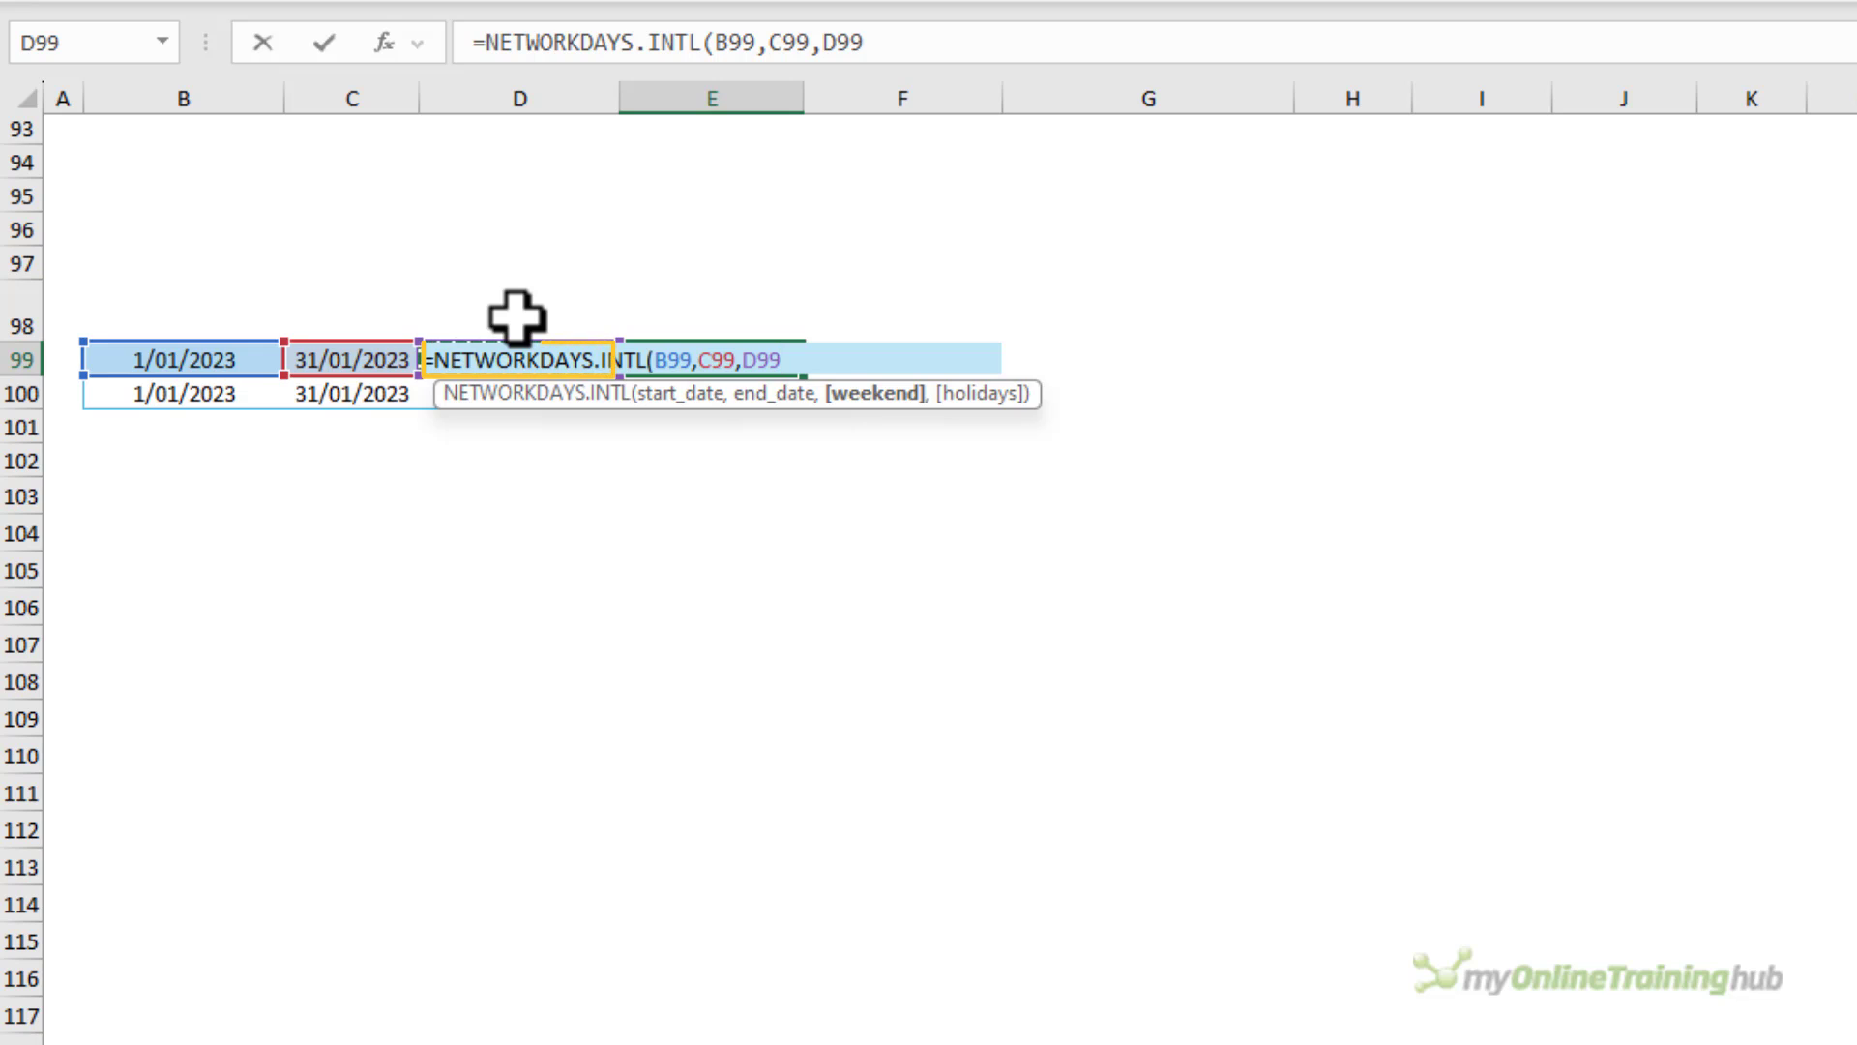
pyautogui.write(')')
pyautogui.hotkey('ctrl', 'Return')
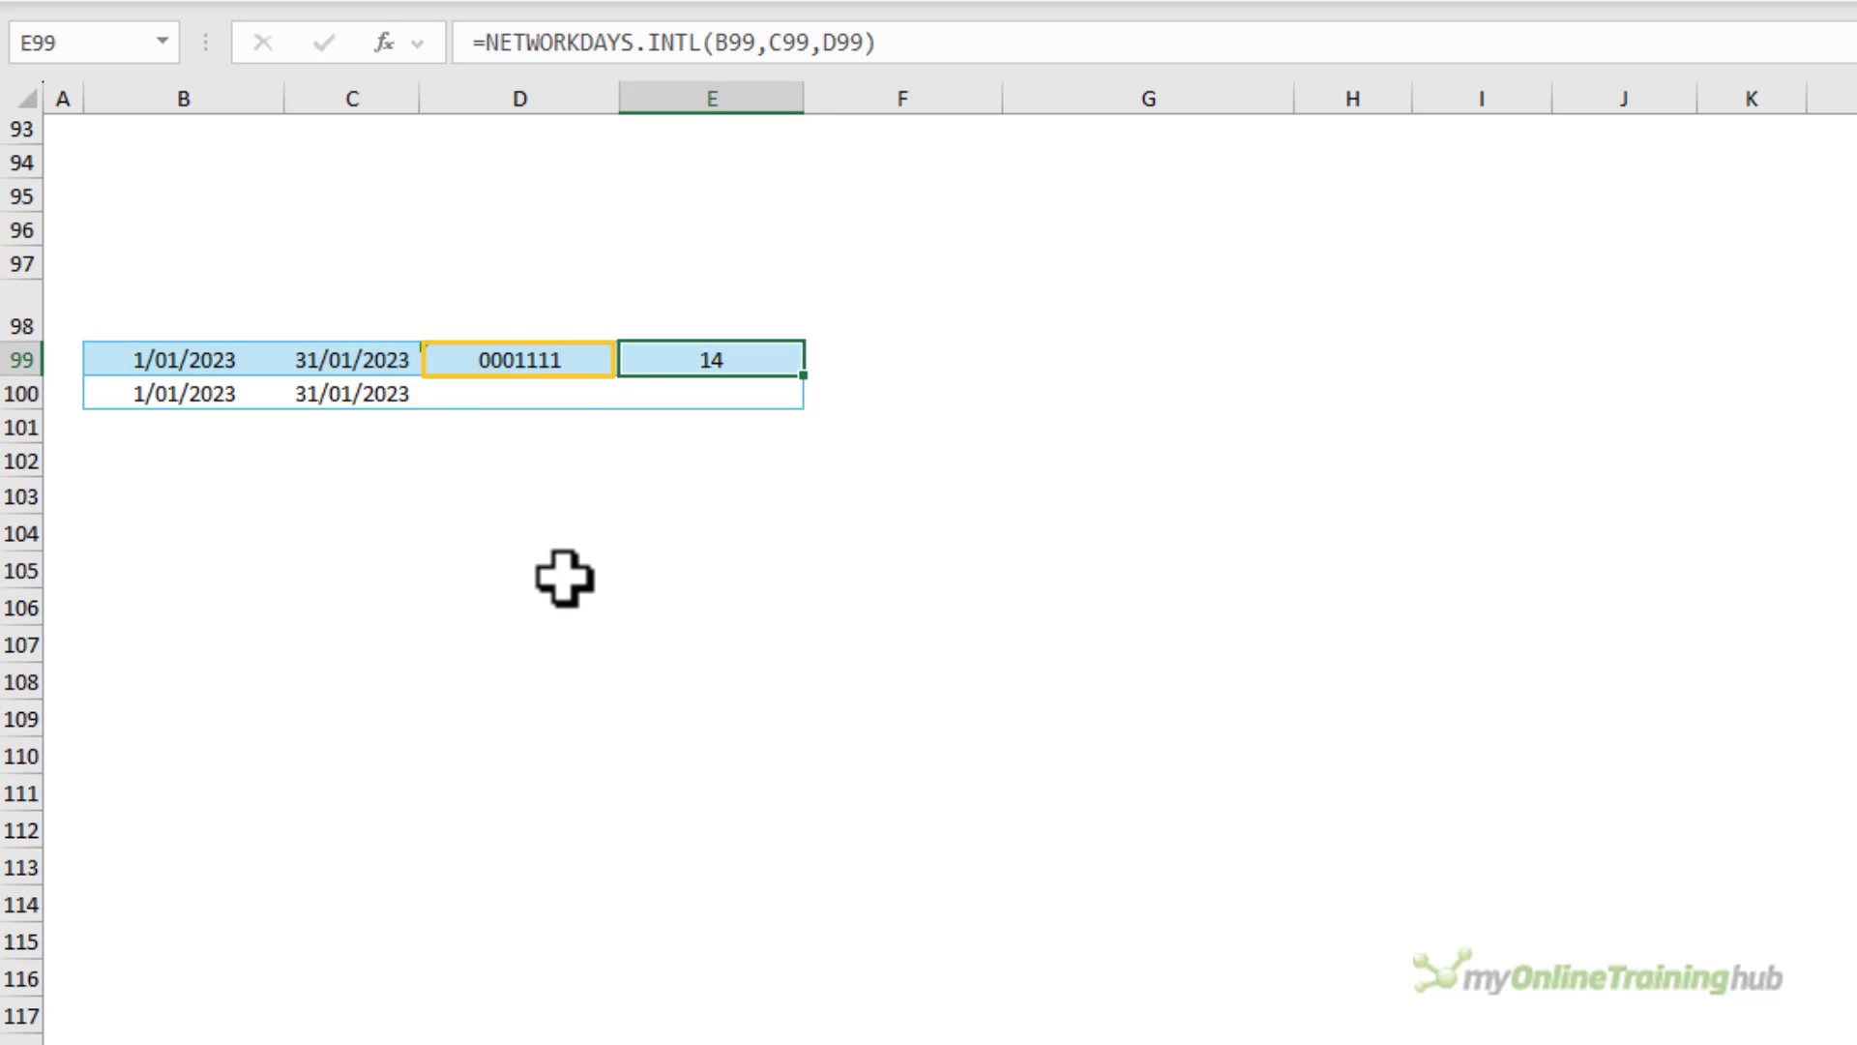
# Start a NETWORKDAYS.INTL formula in E100 with start date B100 and end date C100.
pyautogui.click(739, 394)
pyautogui.write('=net')
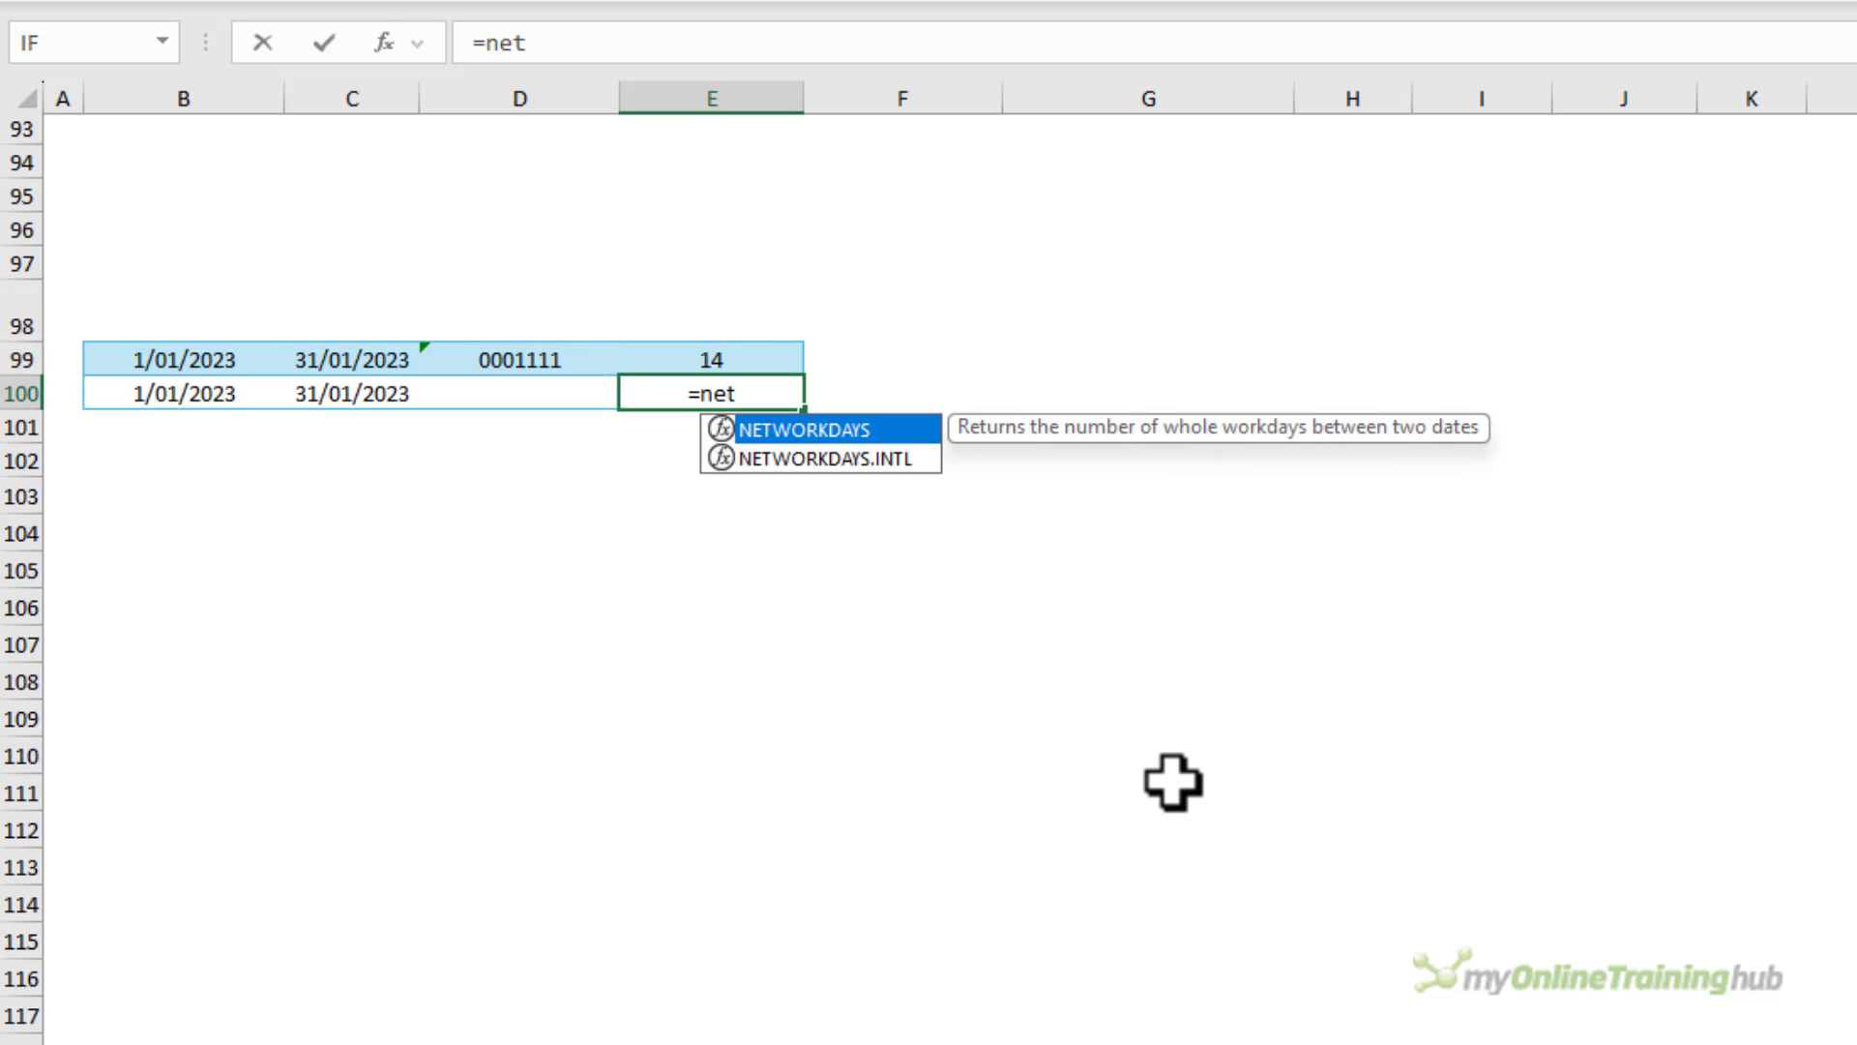
pyautogui.press('Down')
pyautogui.press('Tab')
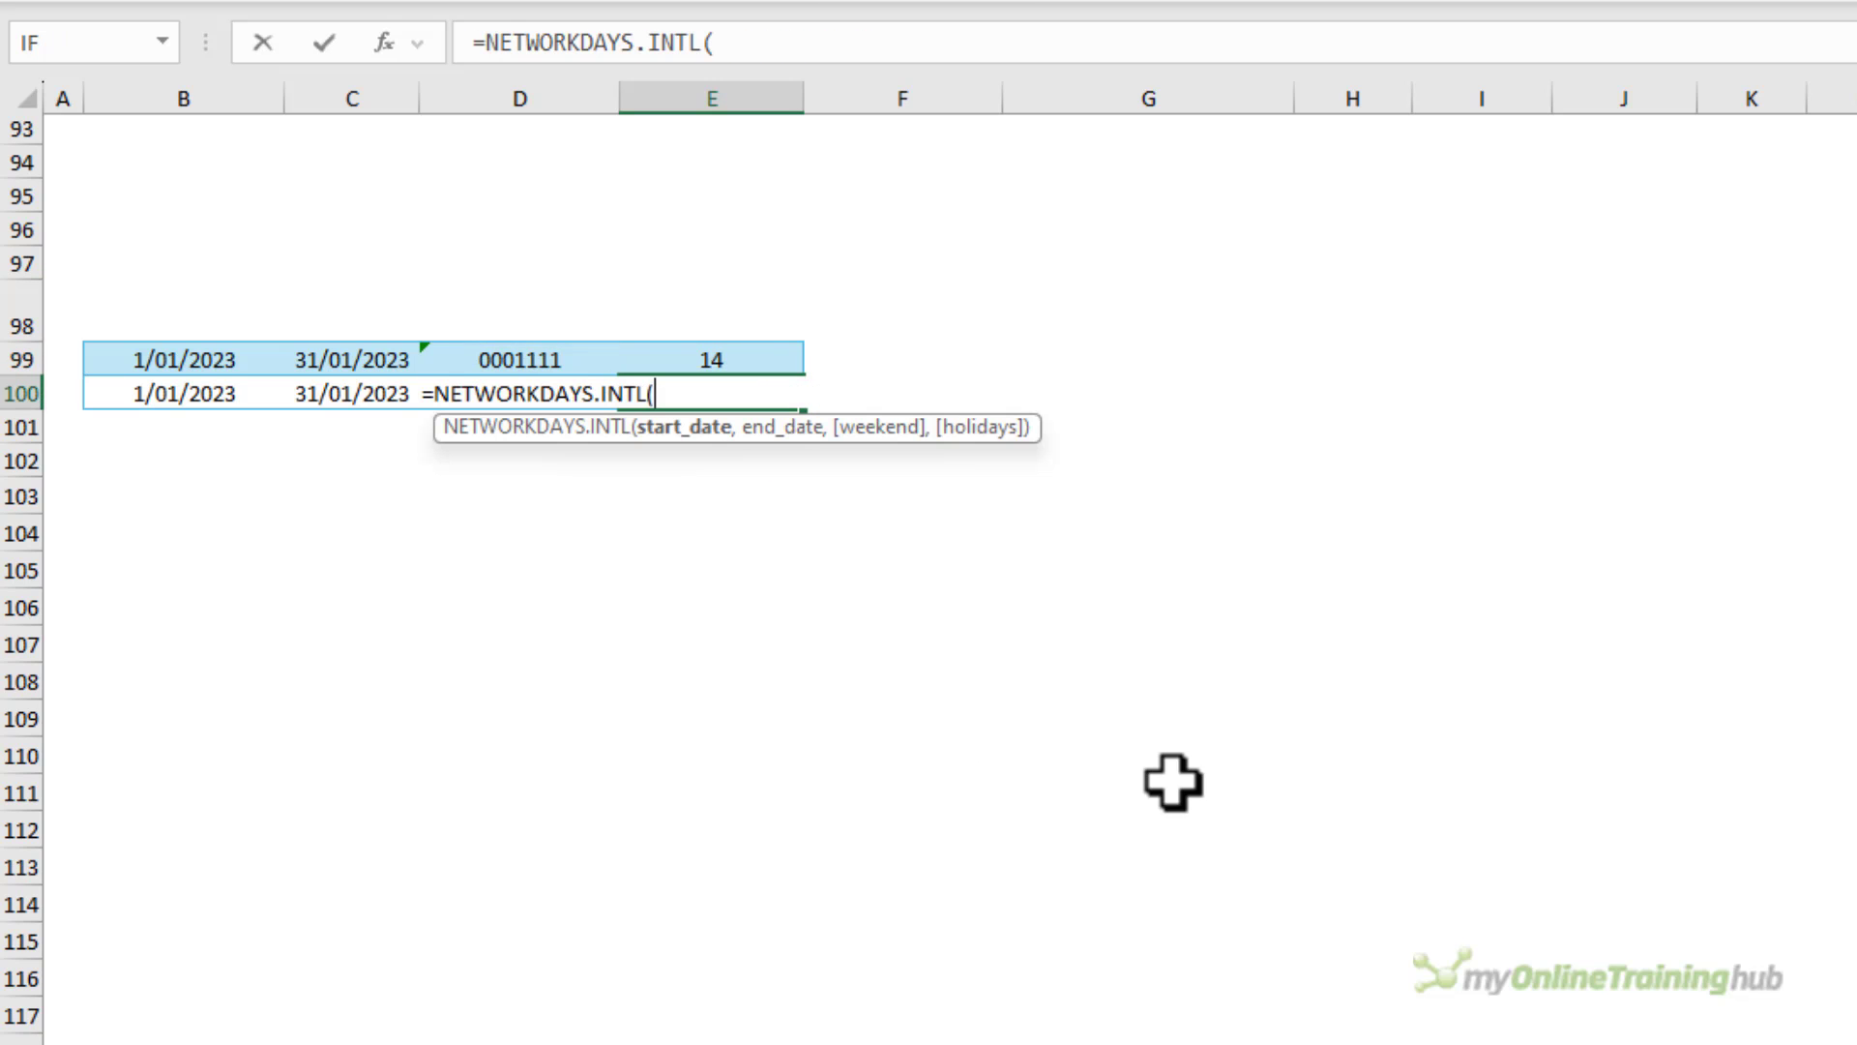
pyautogui.click(203, 392)
pyautogui.write(',')
pyautogui.click(310, 394)
# Complete the E100 formula with the weekend string "0001111" written directly as text, enter it, and reselect E100.
pyautogui.write(',')
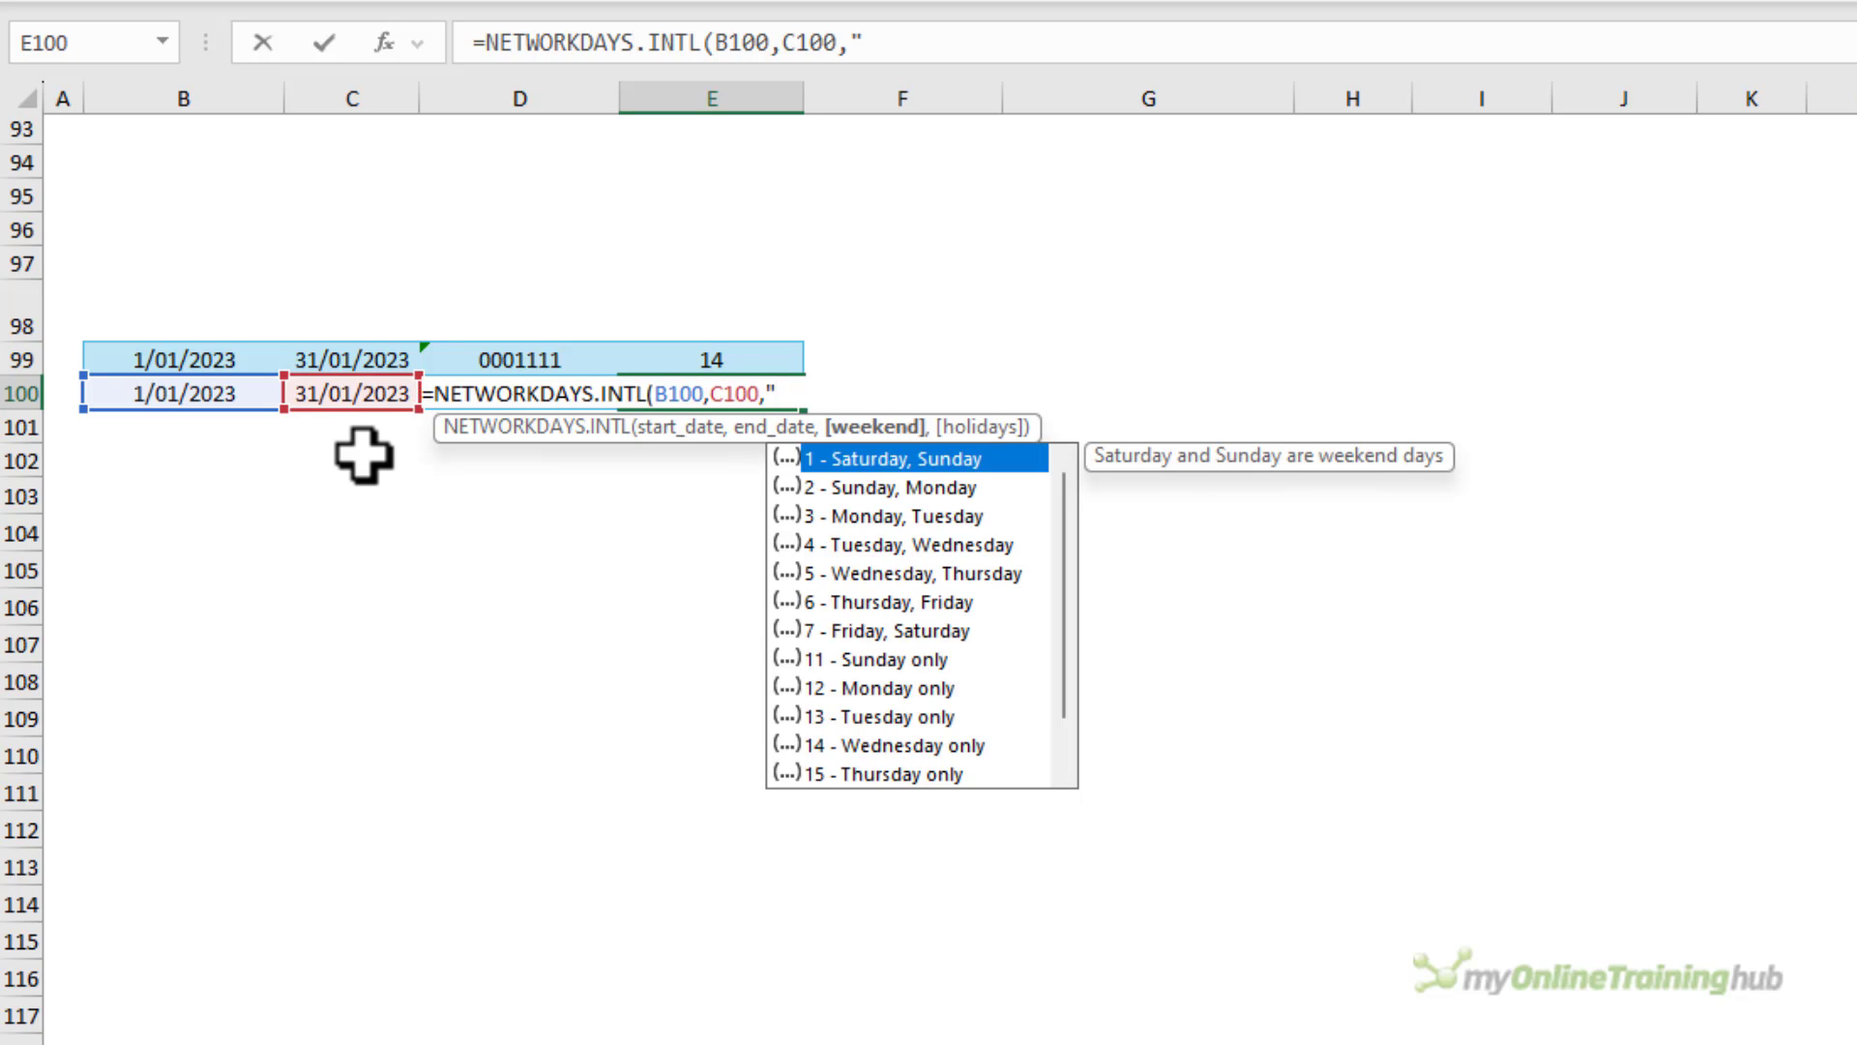
pyautogui.write('"000111')
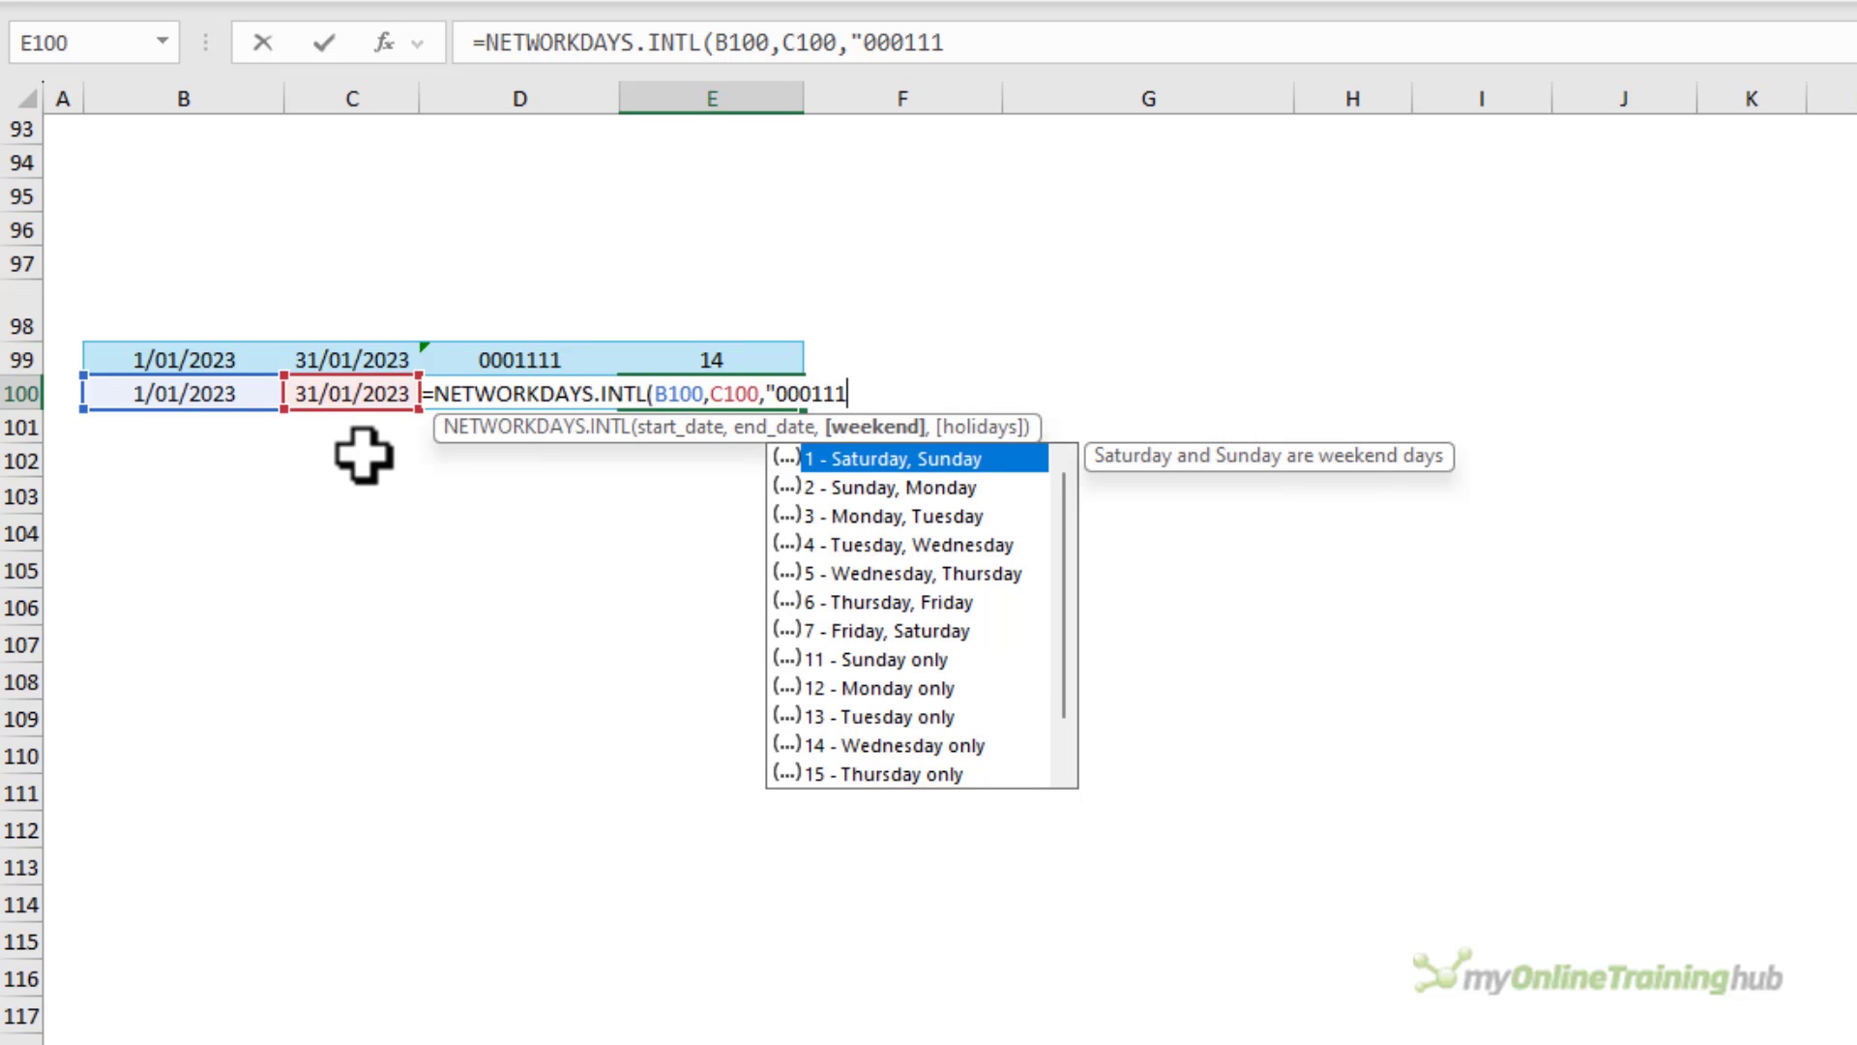
pyautogui.write('1")')
pyautogui.press('Return')
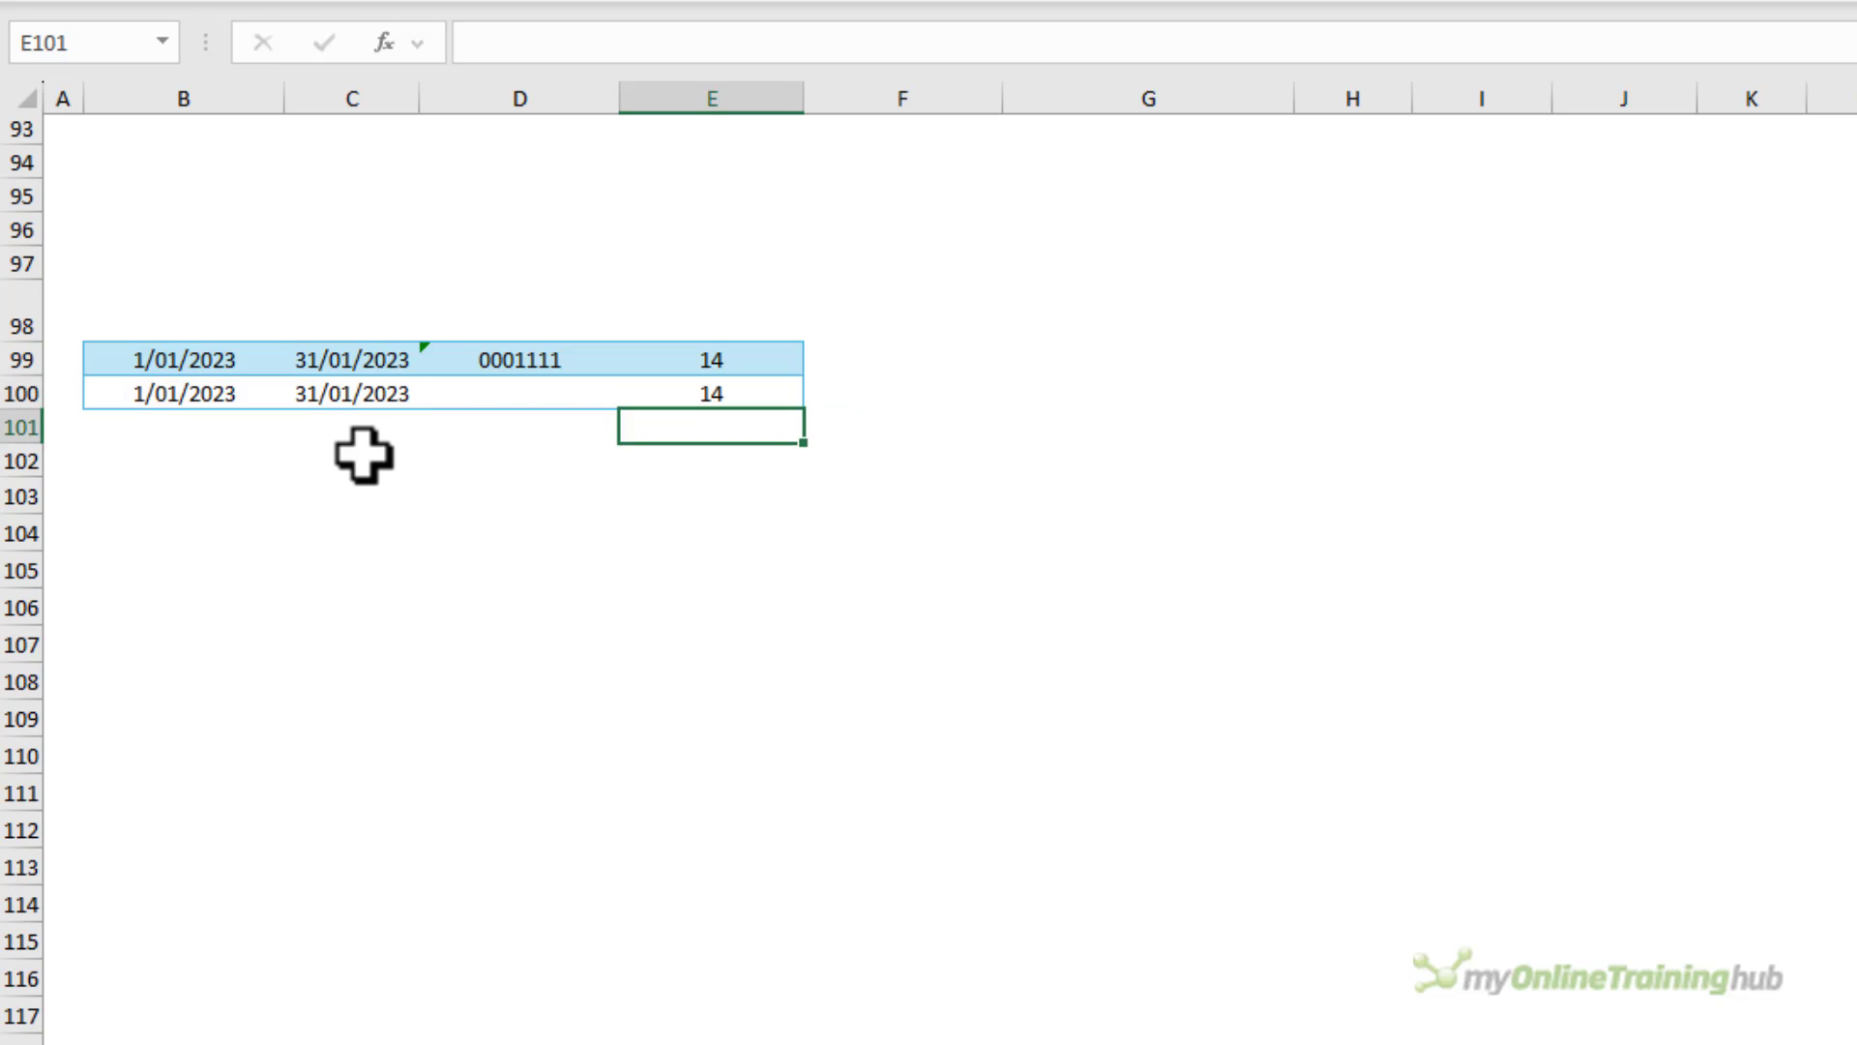
pyautogui.press('Up')
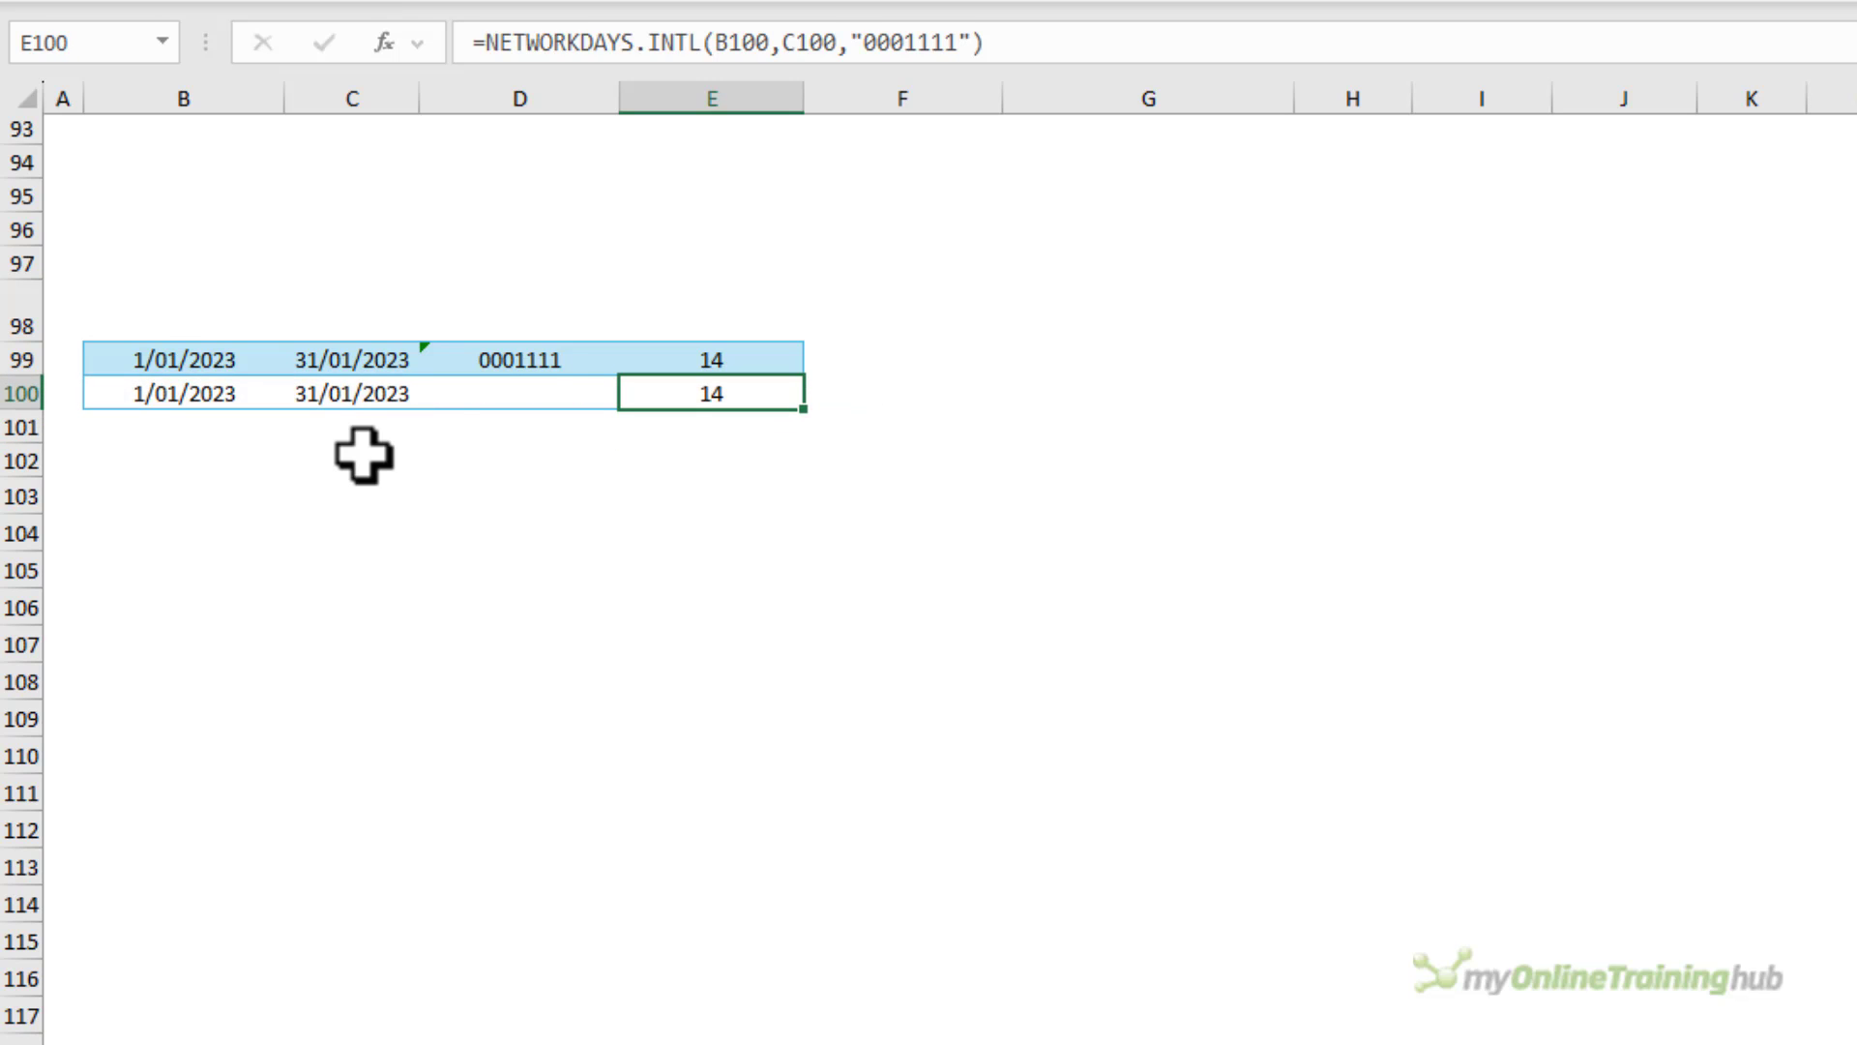